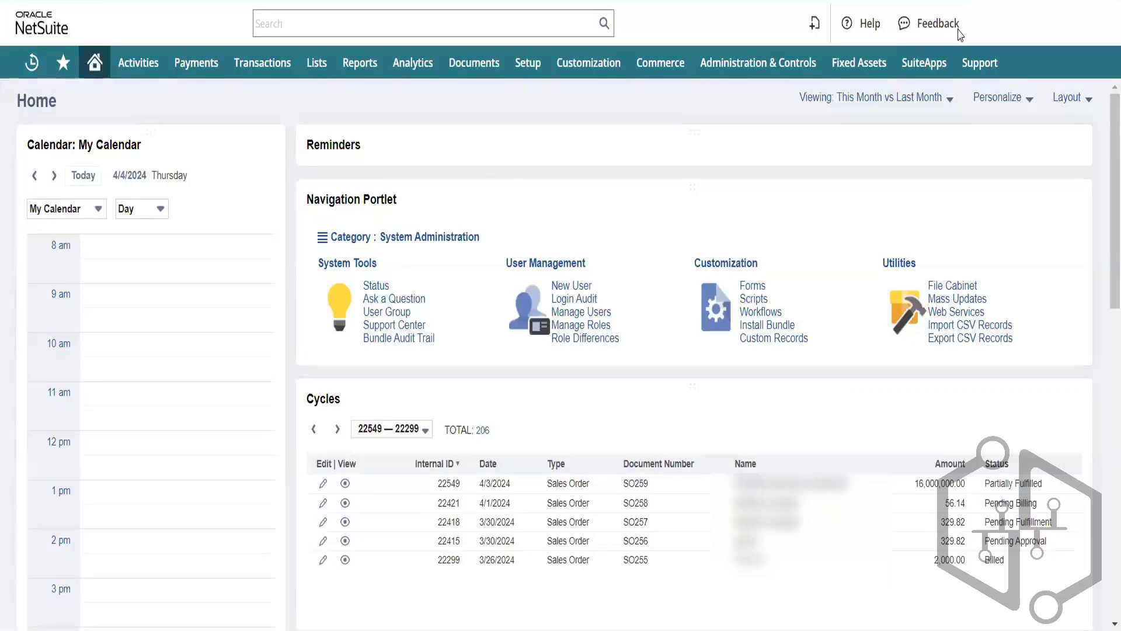
Review the transaction options available under Purchases and Payables, including requisitions, purchase contracts, item ordering, bill payment and vendor credits
mouse_move(262, 63)
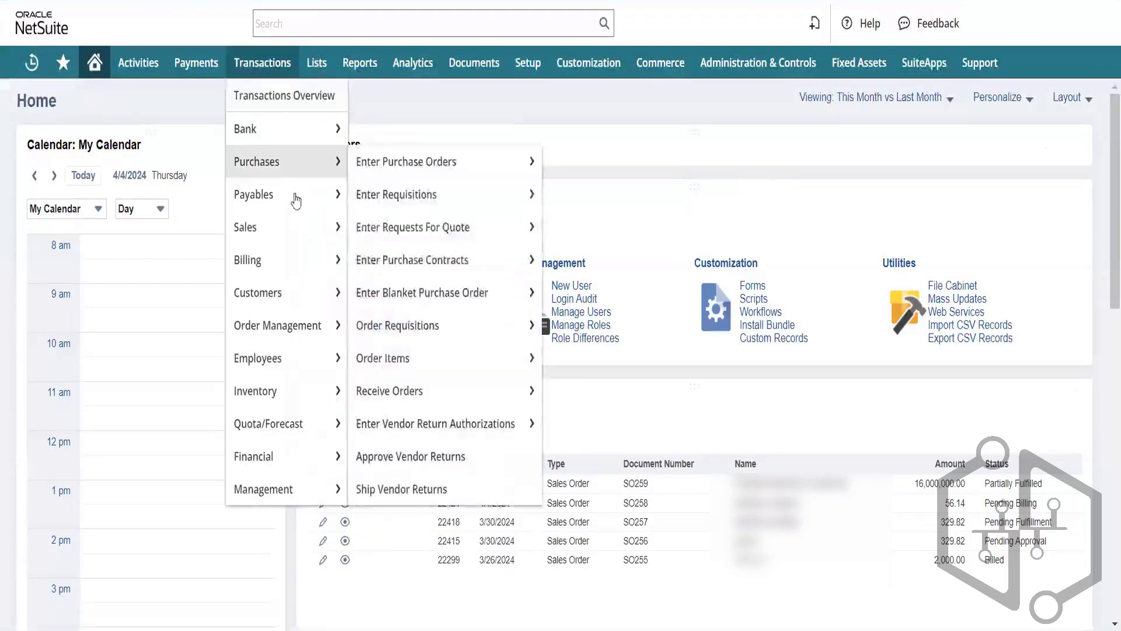
mouse_move(303, 237)
mouse_move(301, 206)
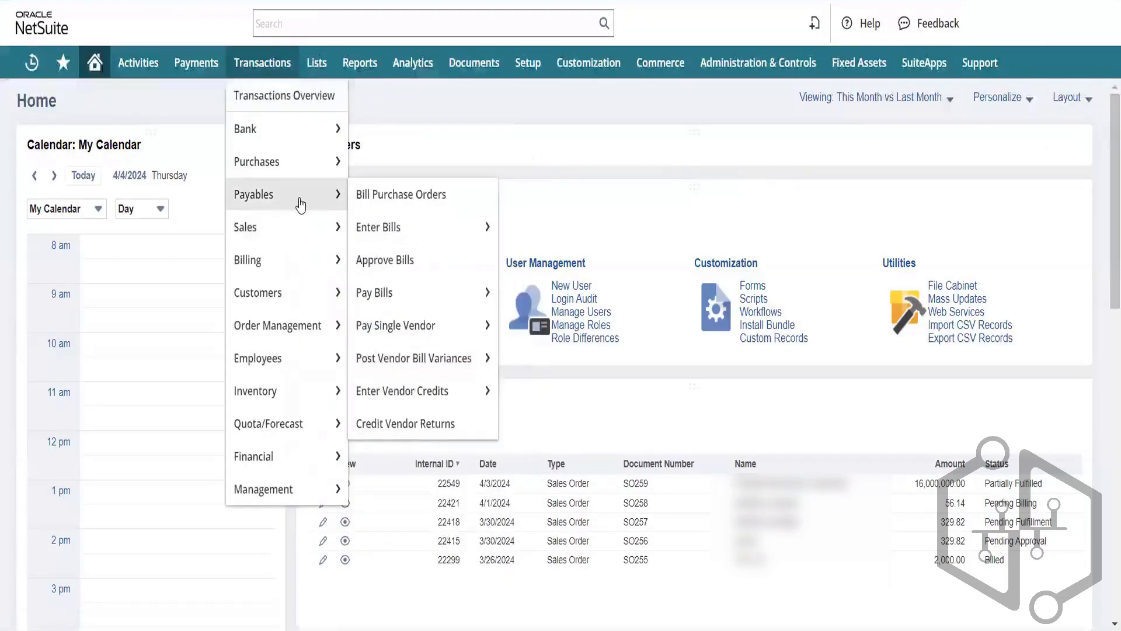
mouse_move(300, 181)
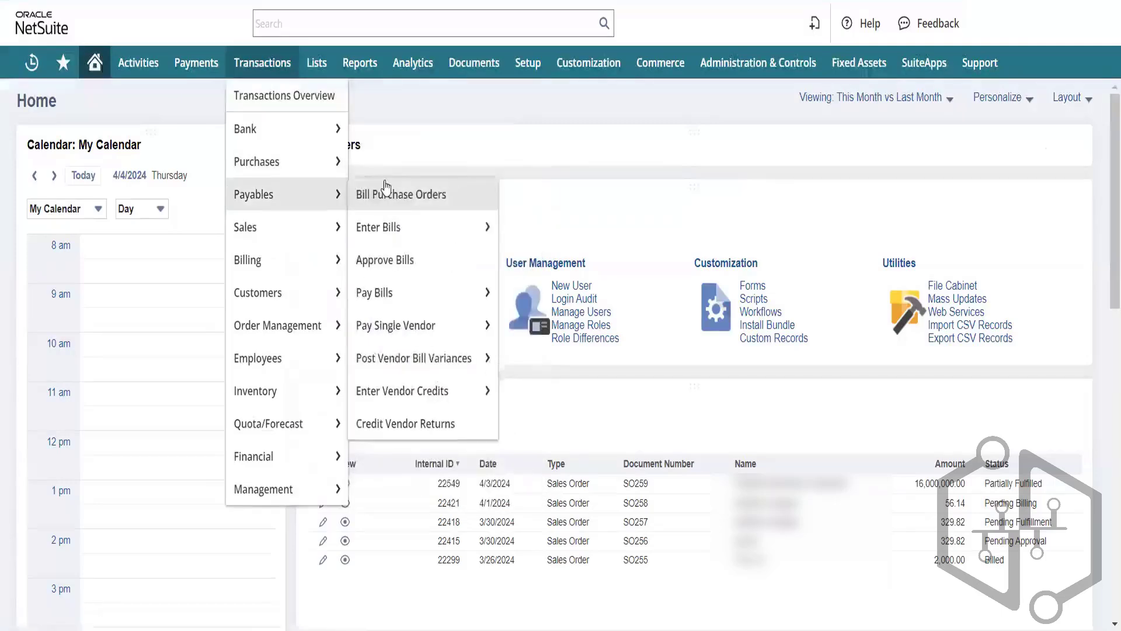
mouse_move(391, 171)
mouse_move(418, 209)
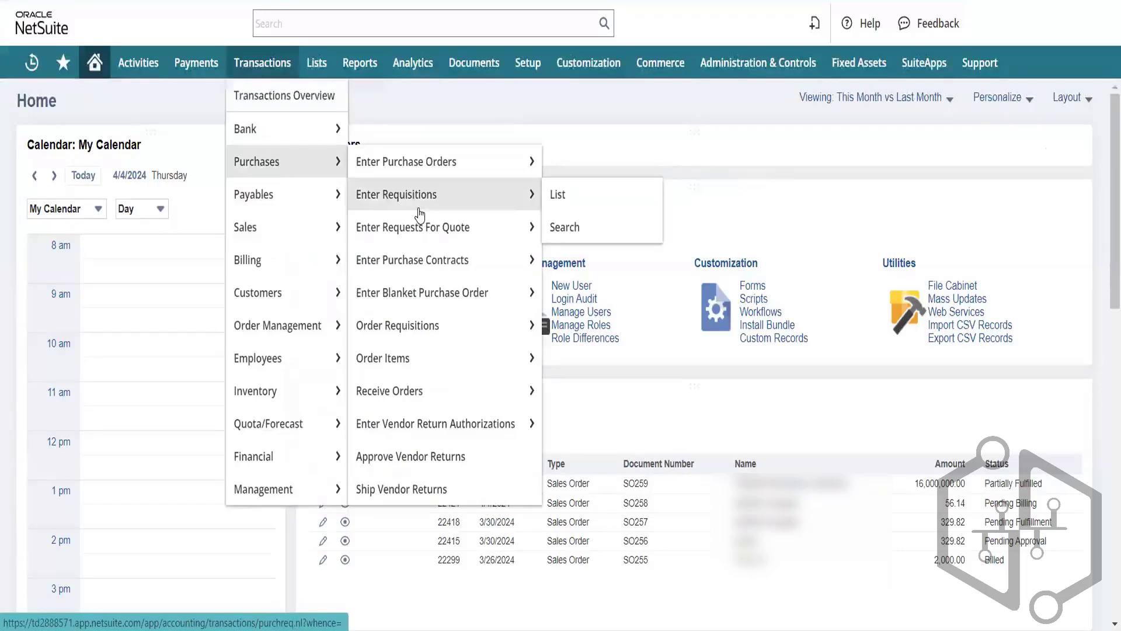
mouse_move(433, 253)
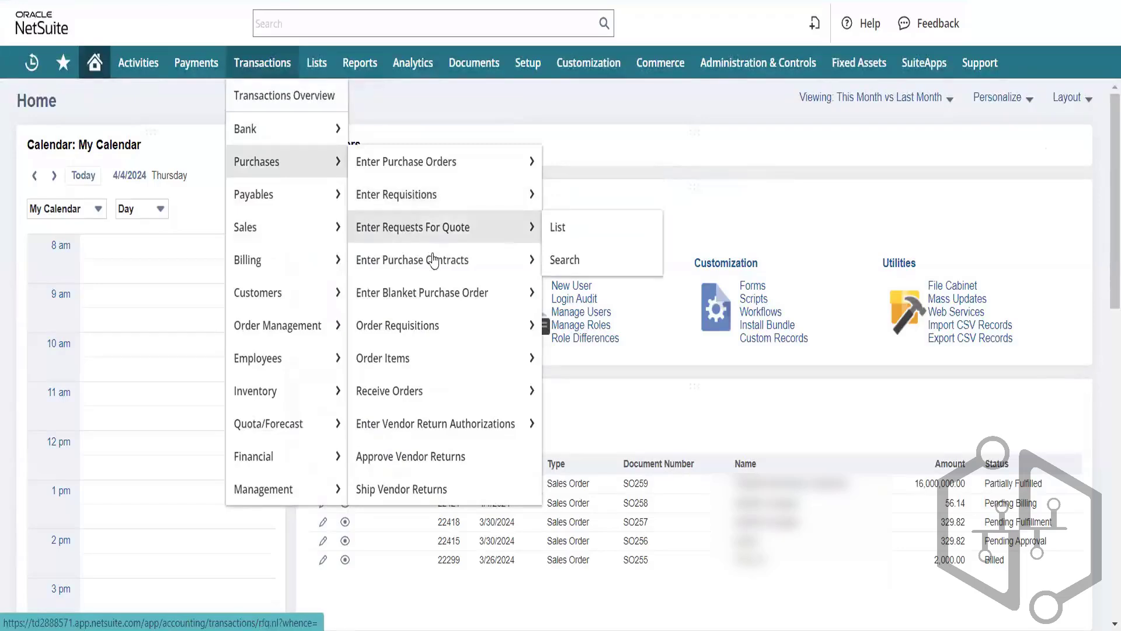
mouse_move(448, 302)
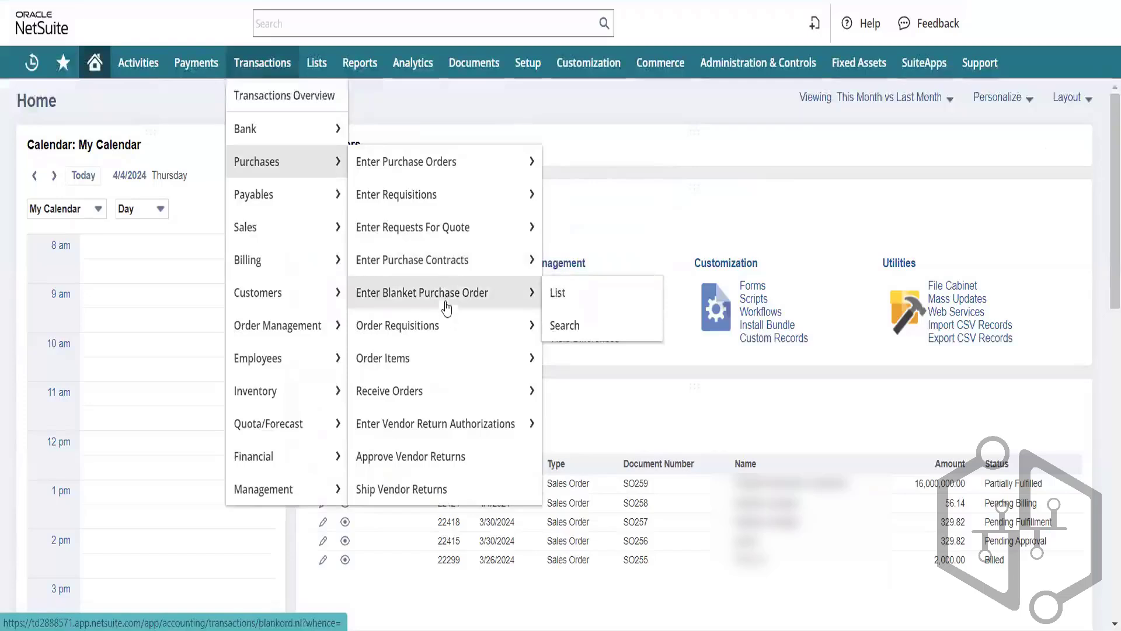
mouse_move(478, 373)
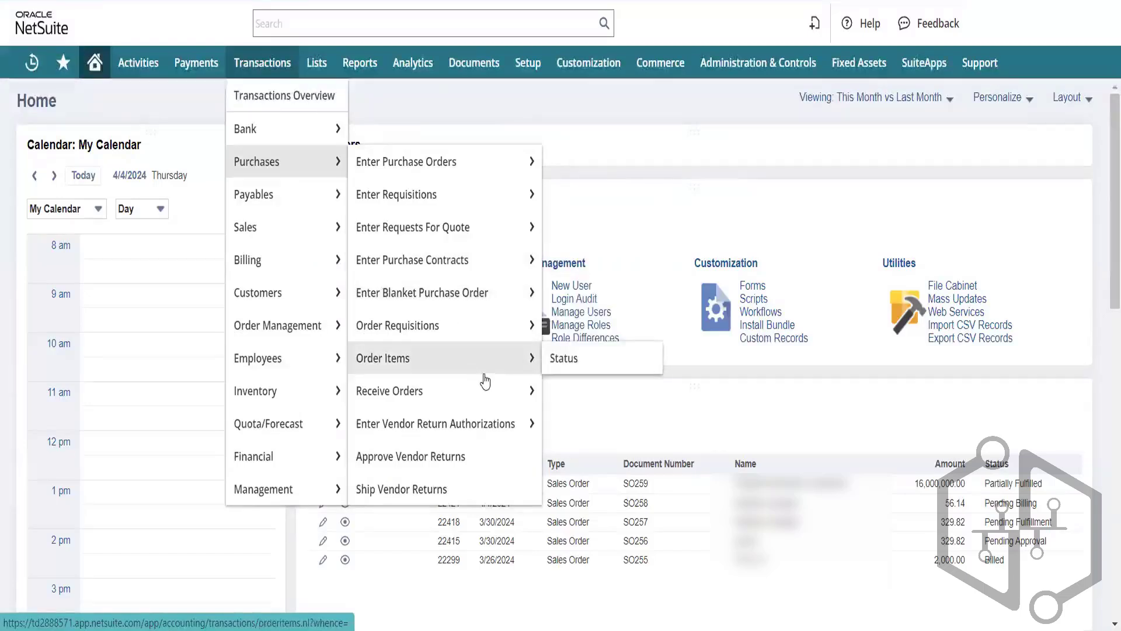
mouse_move(489, 391)
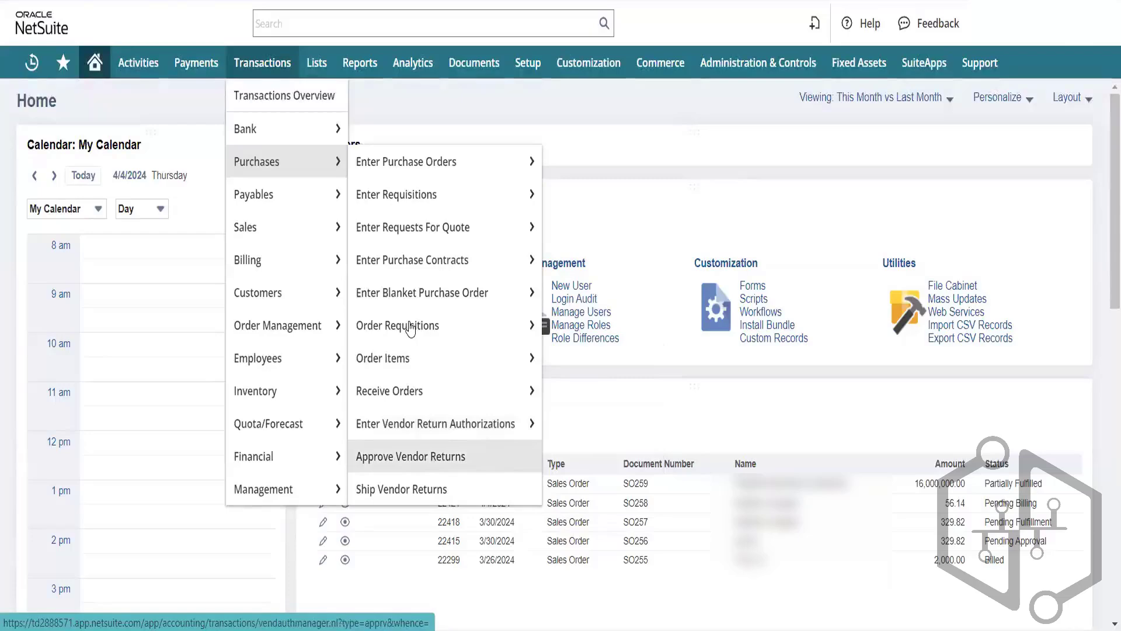
mouse_move(336, 202)
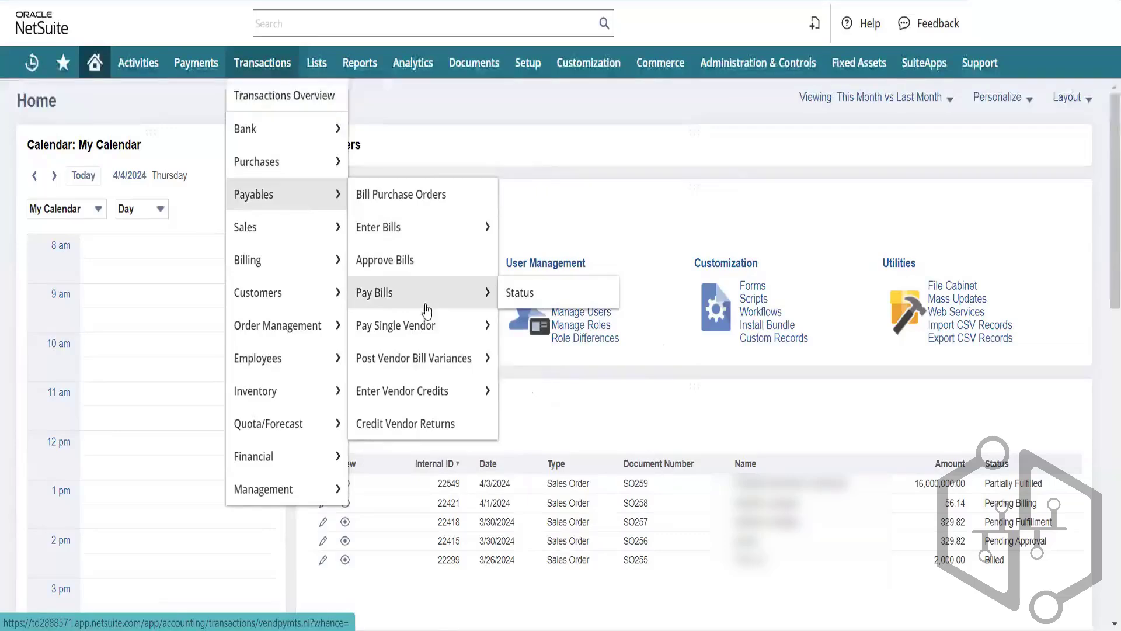
mouse_move(431, 321)
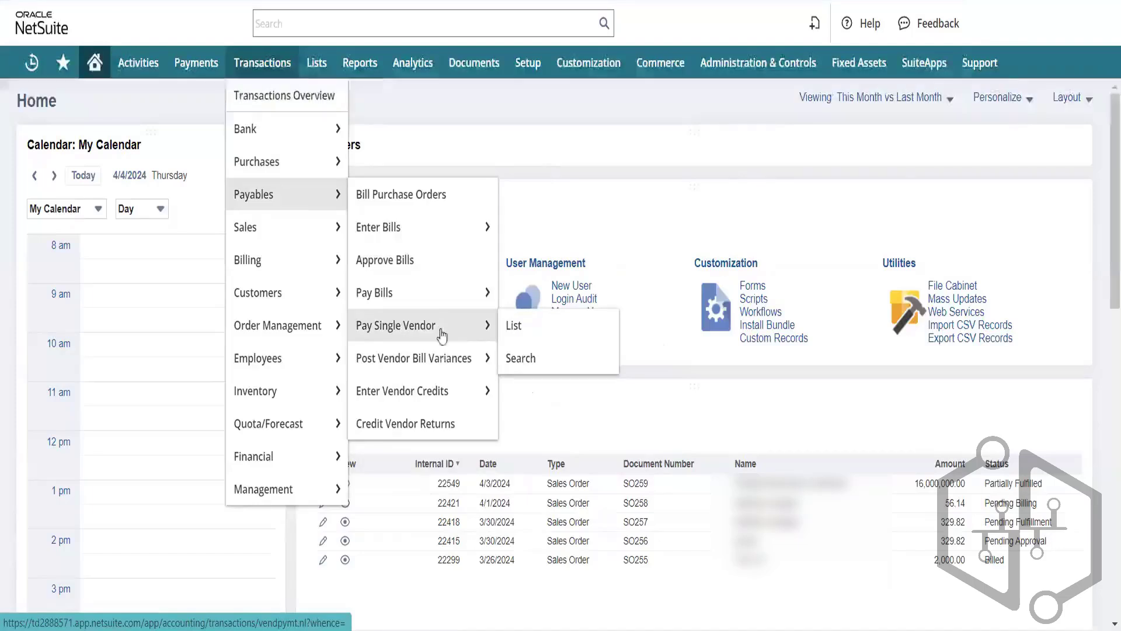
mouse_move(459, 401)
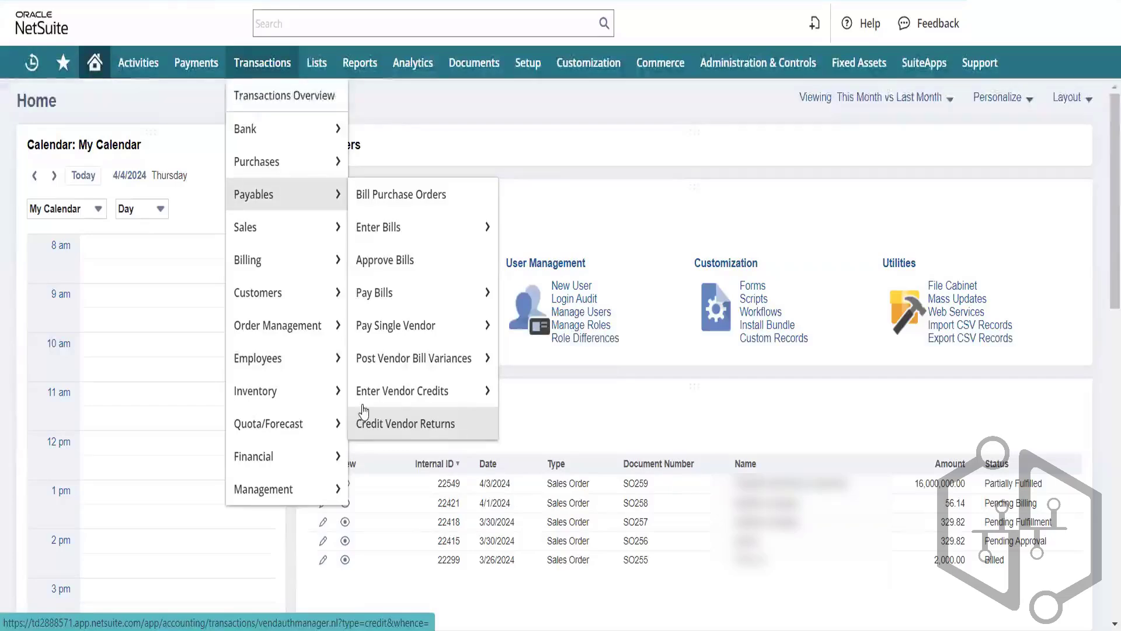
Open a new sales order entry form in a separate browser page and dismiss its PageInit message
mouse_move(308, 232)
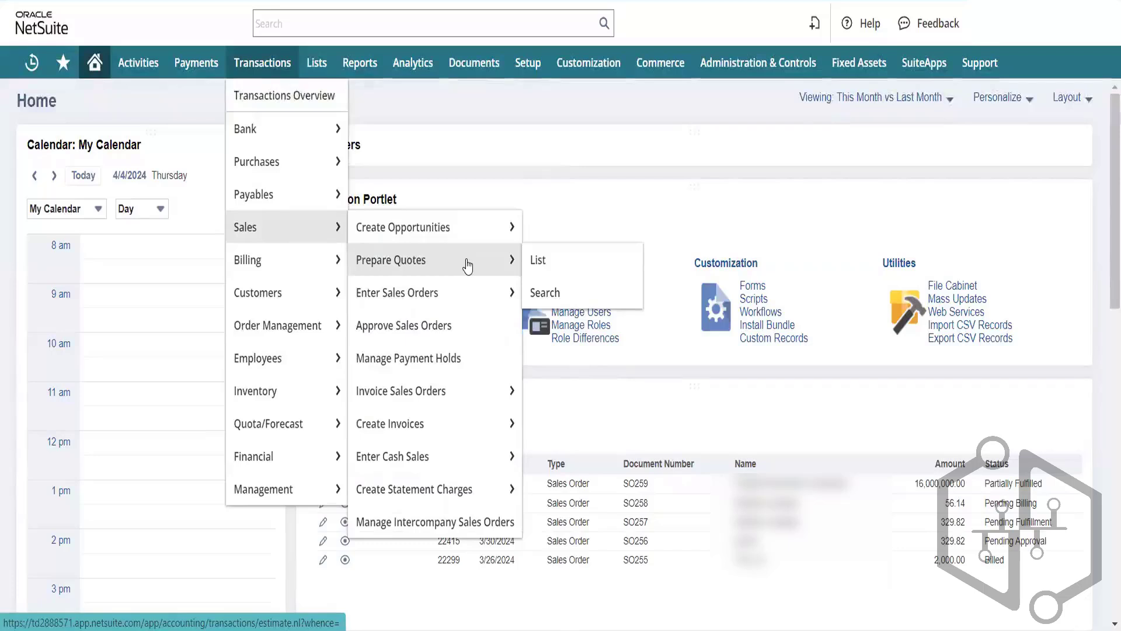
mouse_move(473, 293)
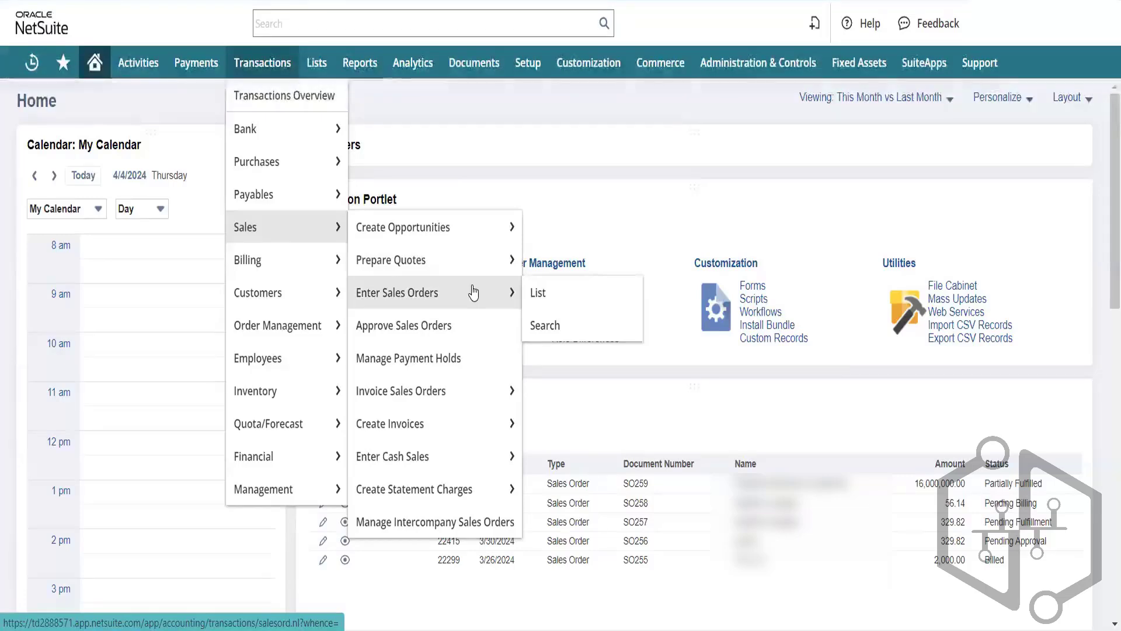
right_click(492, 305)
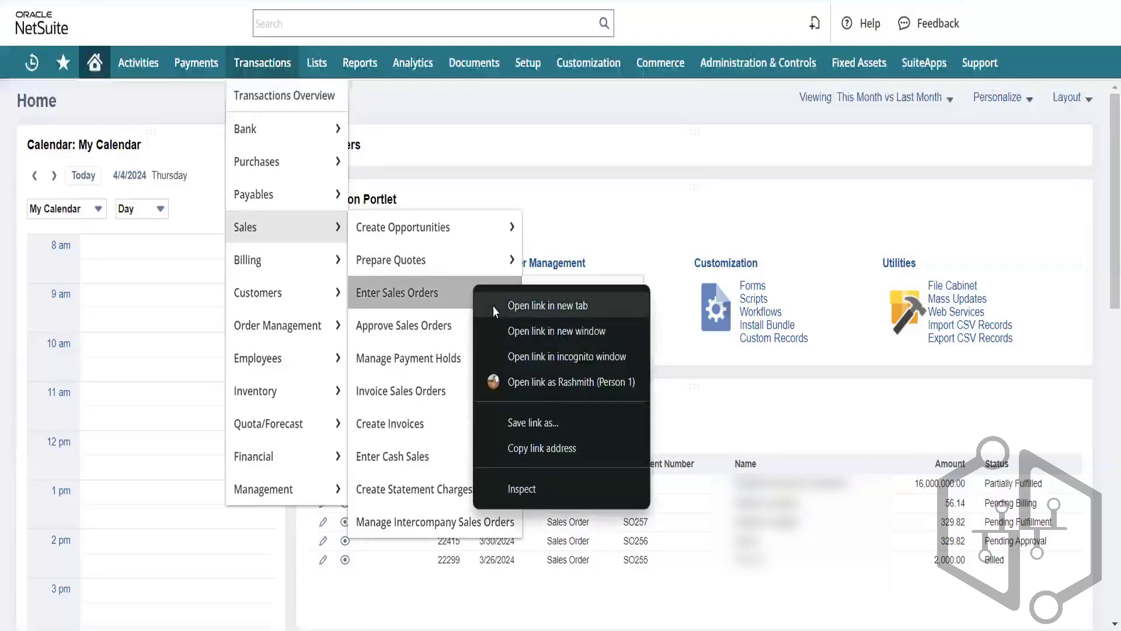
key("Escape")
key("ctrl+Tab")
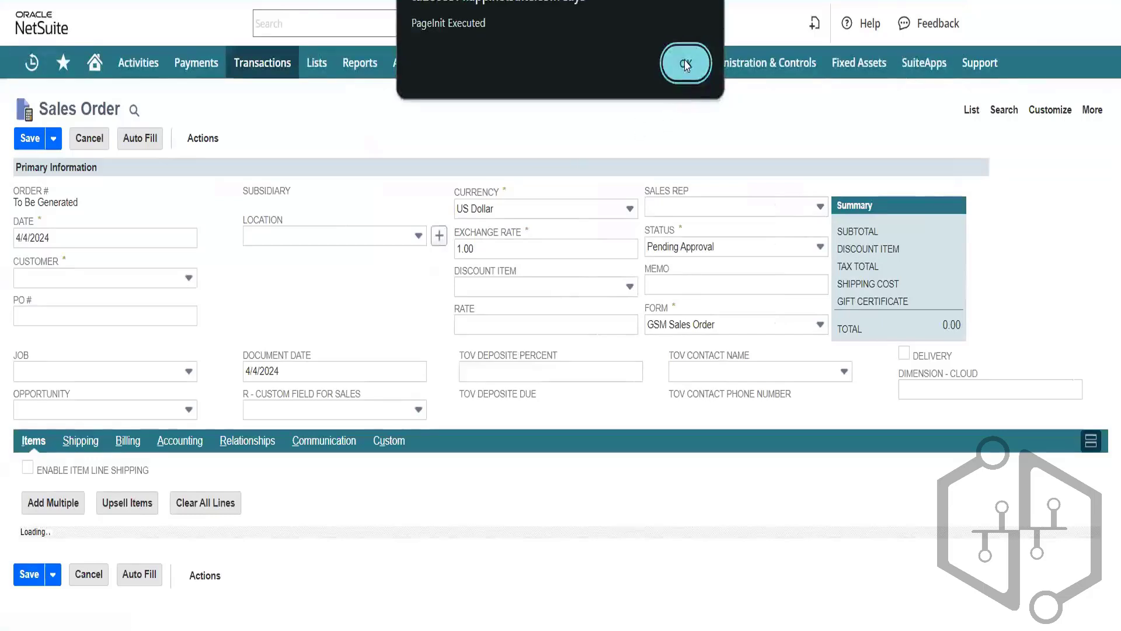
left_click(686, 64)
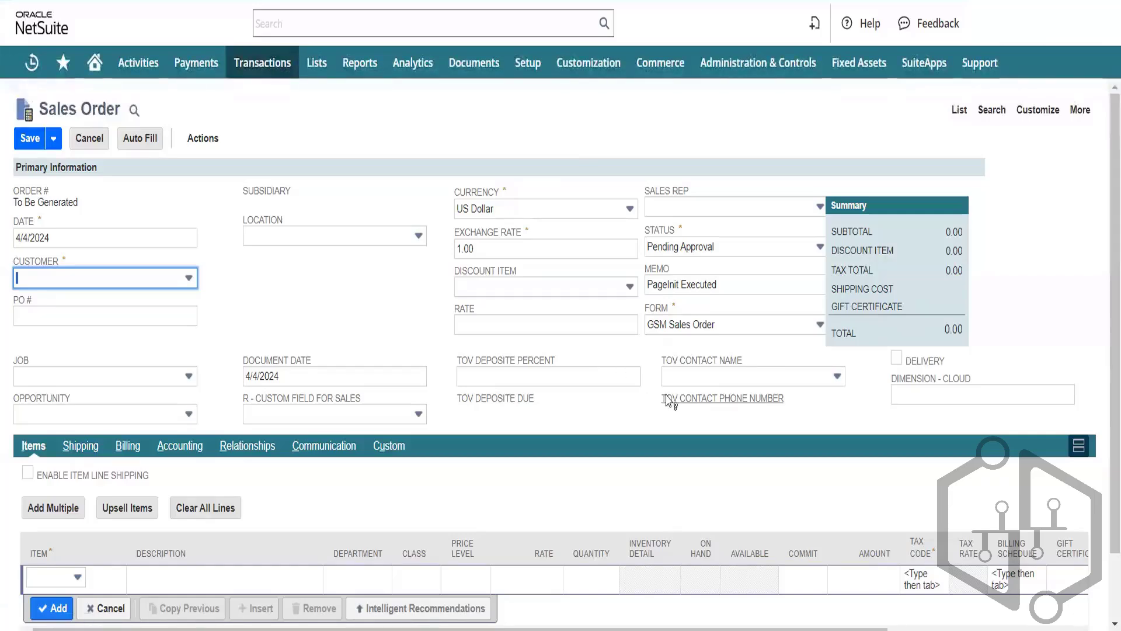
Change the order's form to Sales Order and acknowledge the PageInit message
left_click(688, 328)
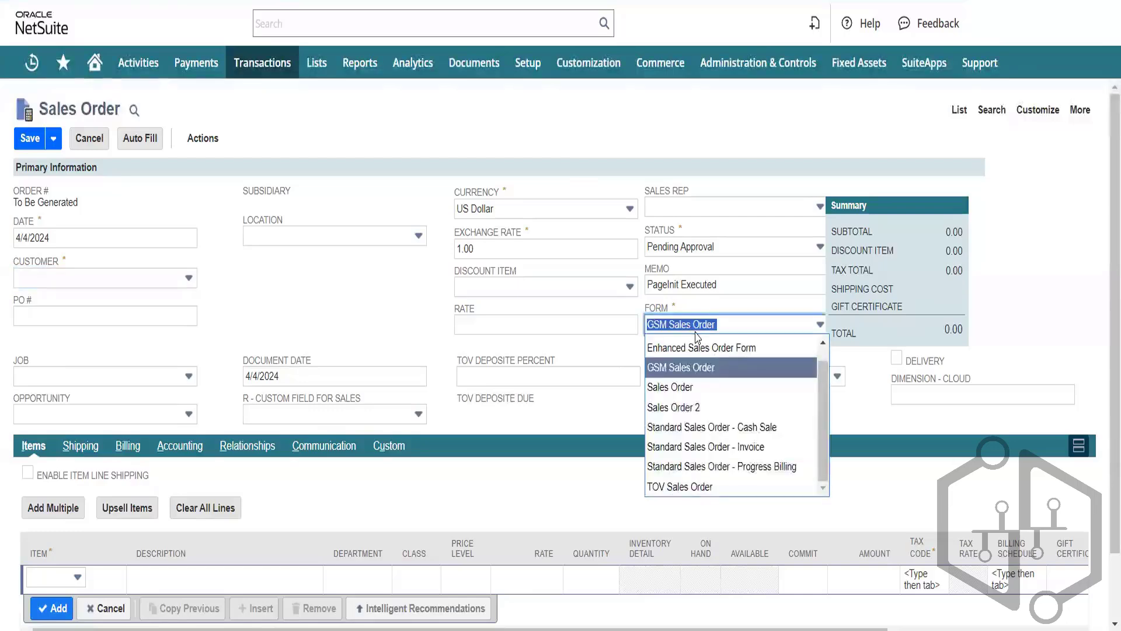
left_click(699, 390)
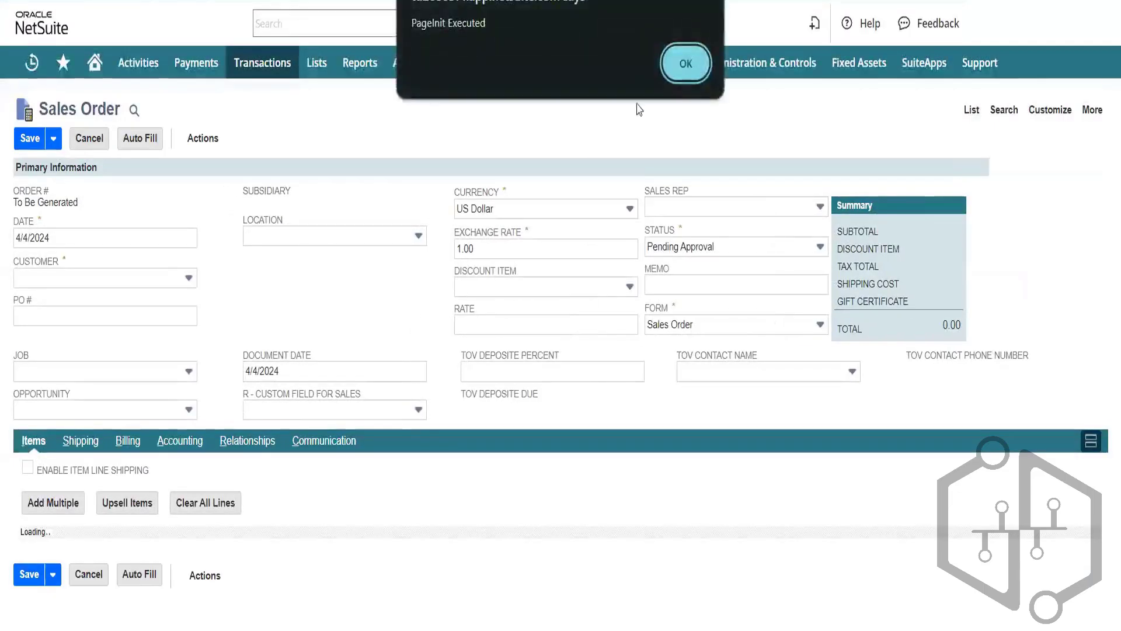
left_click(683, 59)
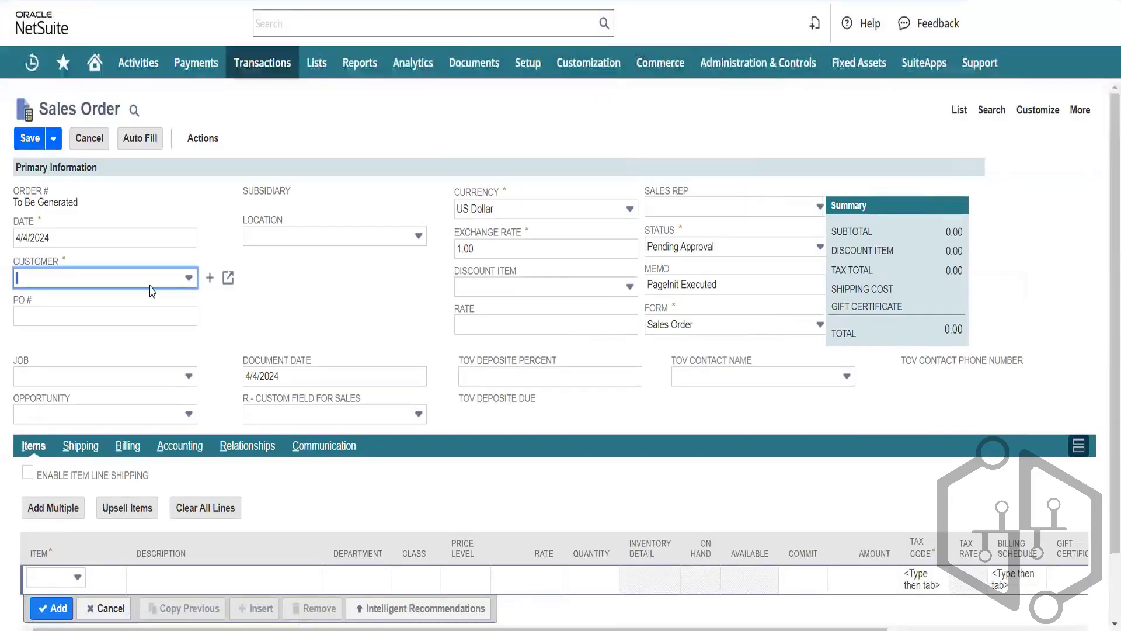
Choose Advent Global Solutions as the customer for the sales order
left_click(155, 313)
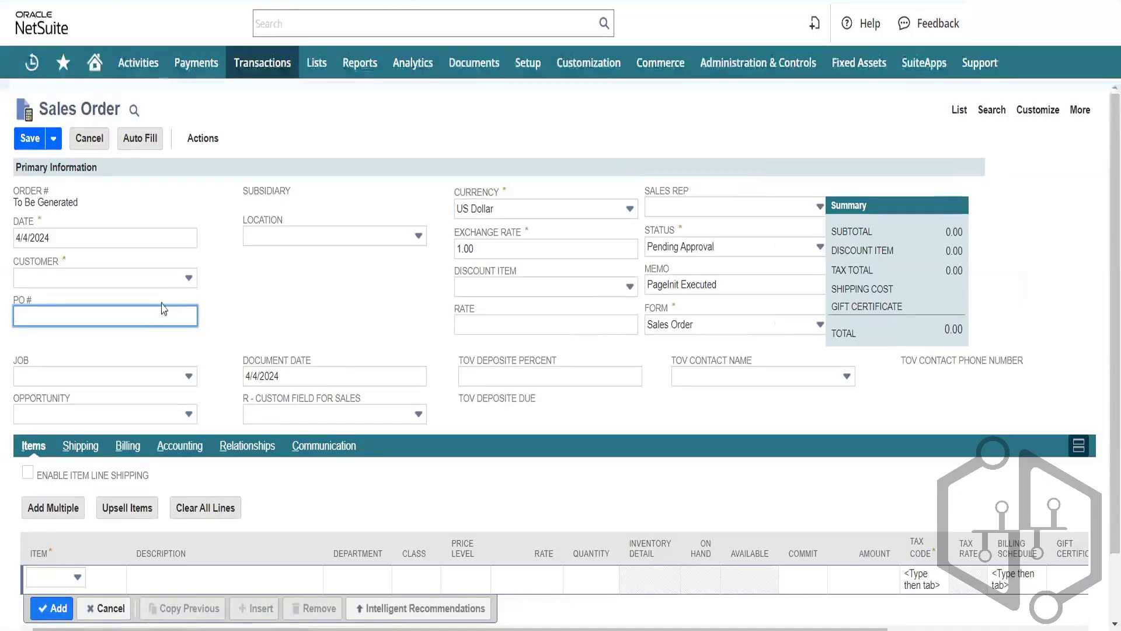
left_click(174, 284)
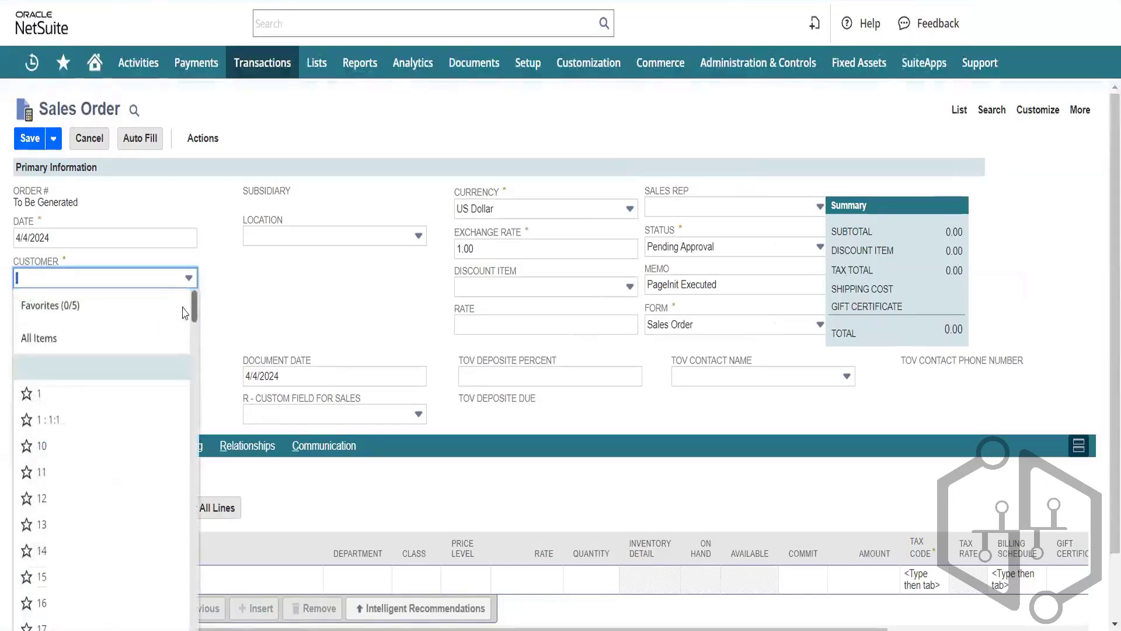
left_click_drag(196, 314, 198, 593)
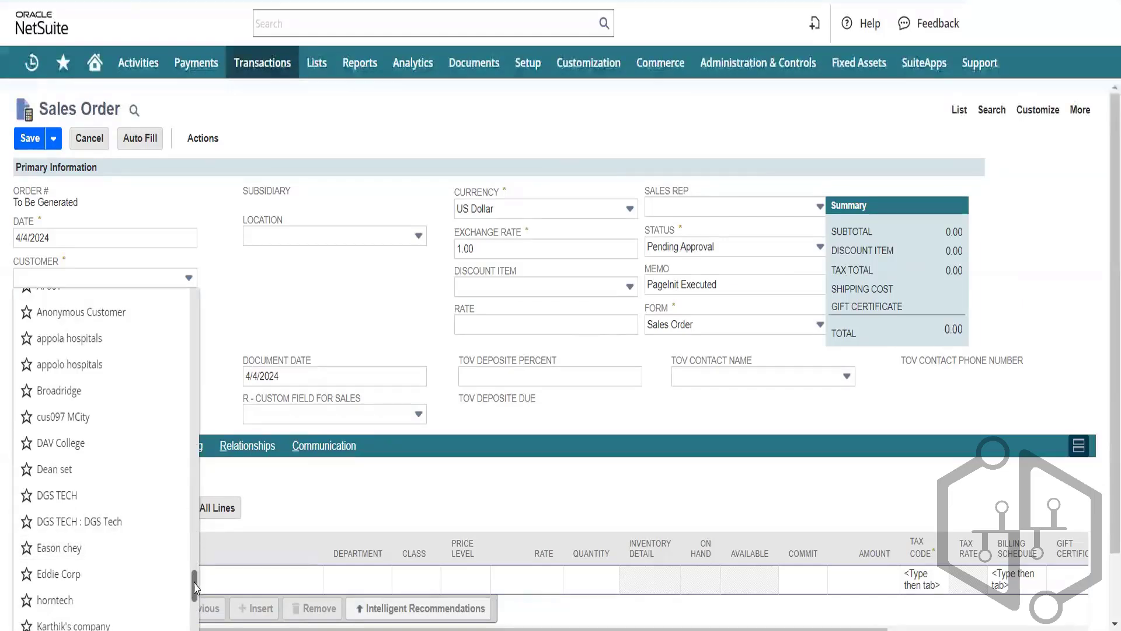
mouse_move(195, 587)
left_mouse_down()
mouse_move(196, 302)
mouse_move(208, 589)
mouse_move(212, 577)
left_mouse_up()
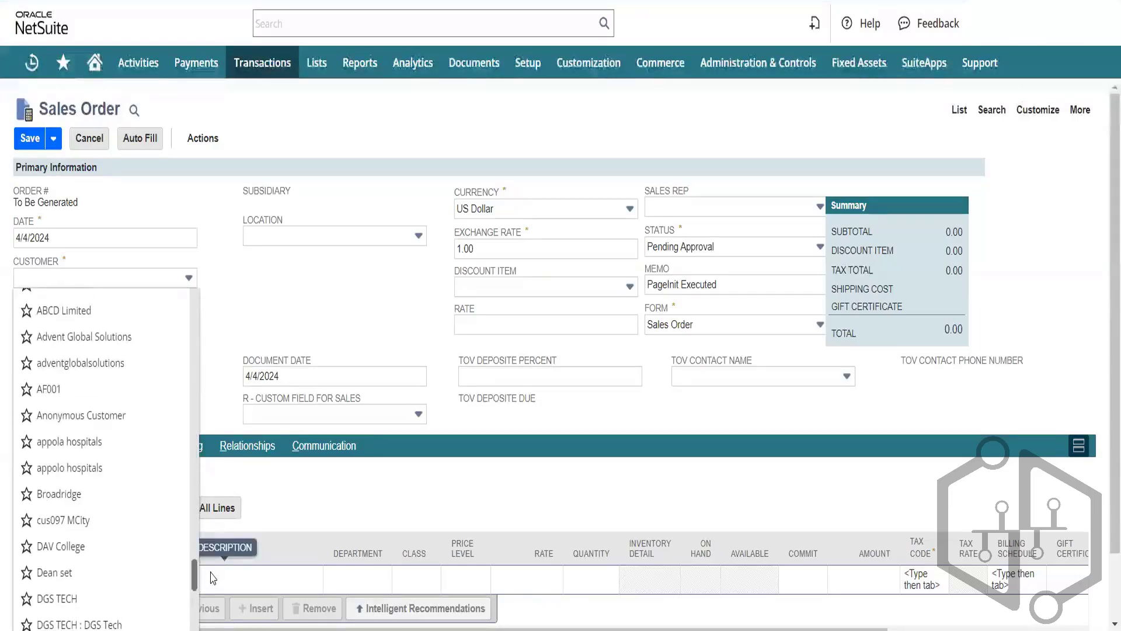
left_click(128, 345)
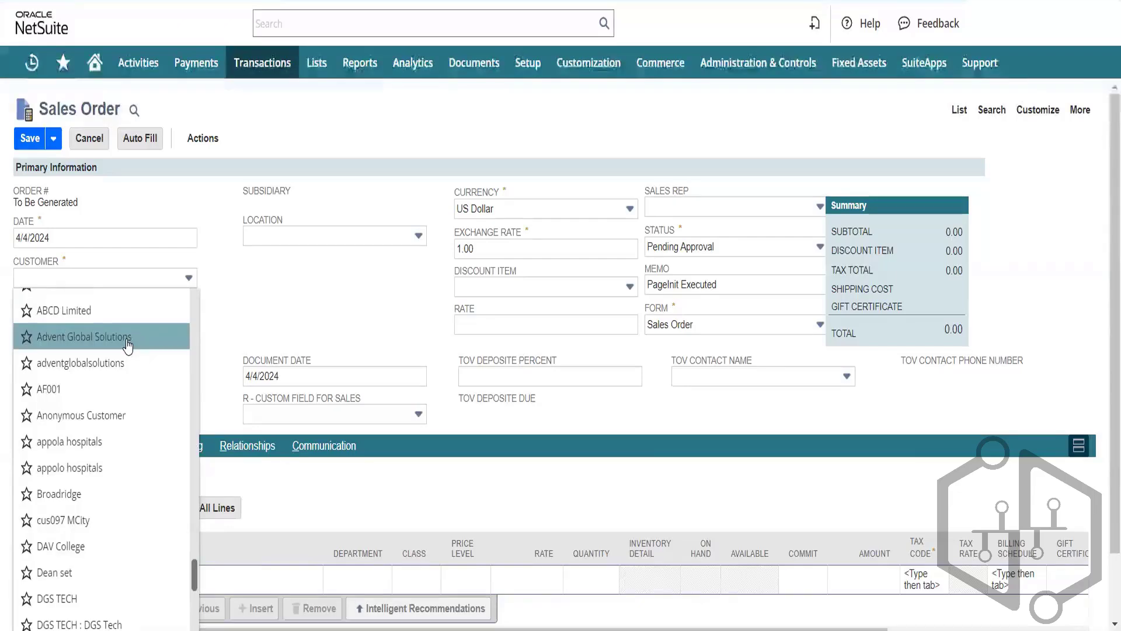
left_click(128, 346)
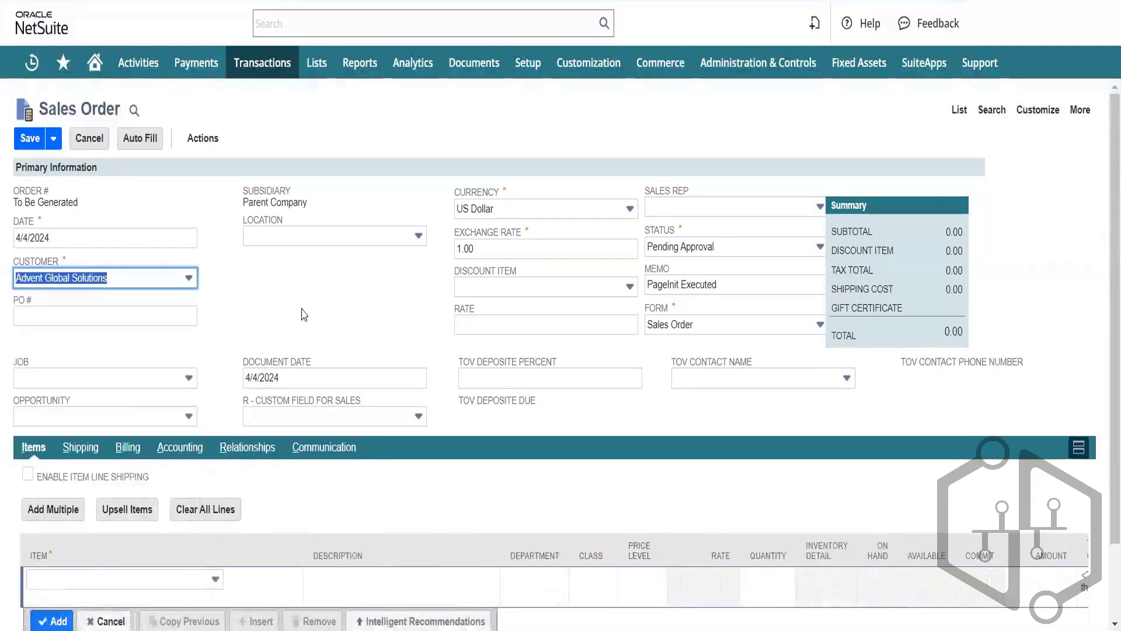
Set the order's location to Corporate HQ and check the available opportunities
left_click(373, 244)
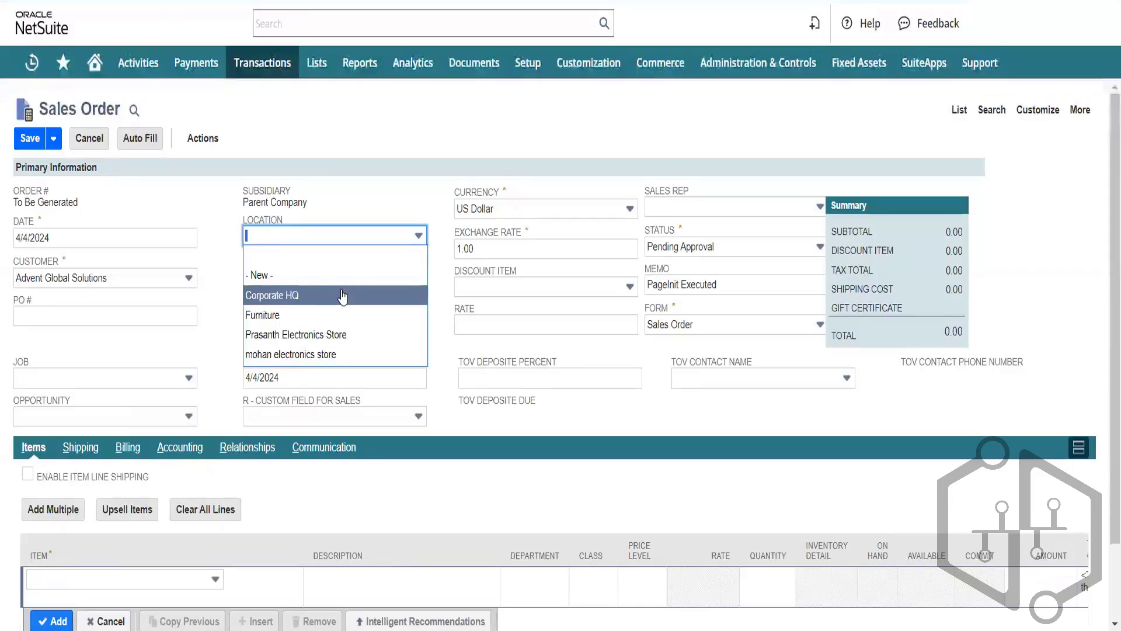
left_click(343, 297)
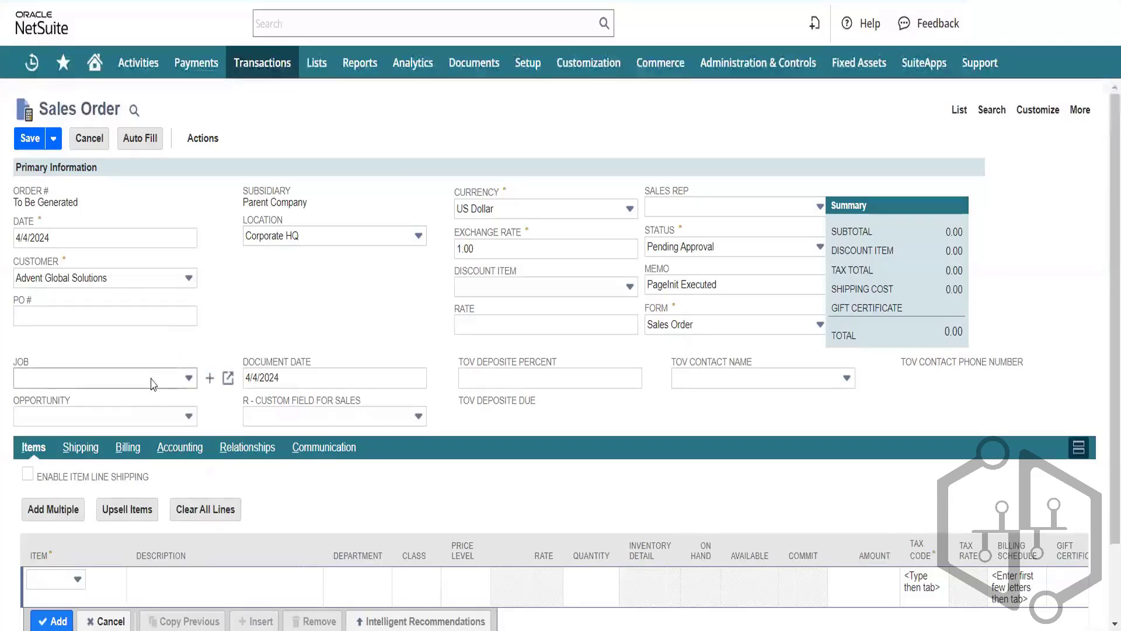
left_click(155, 418)
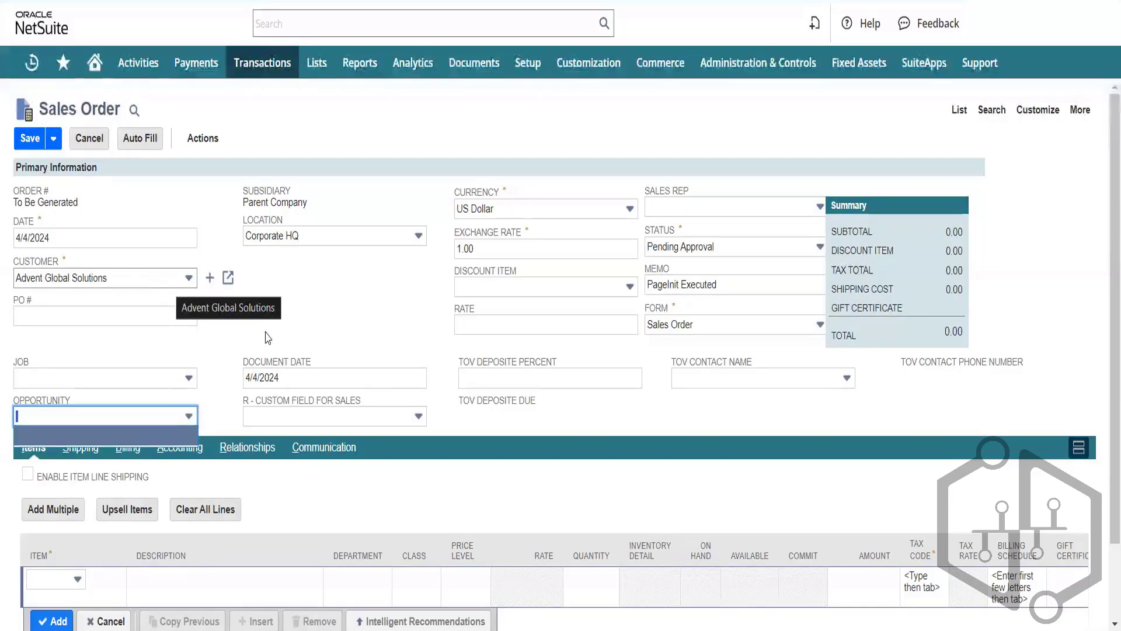
Read the field help for Document Date and R - Custom Field for Sales, including their field IDs
left_click(289, 362)
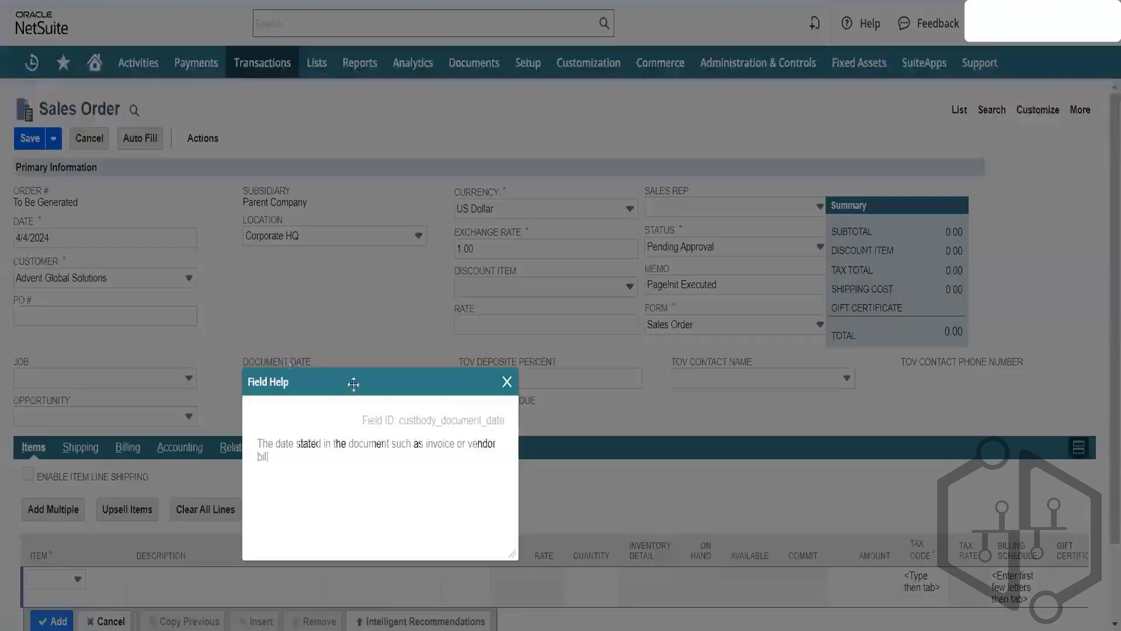
left_click(507, 383)
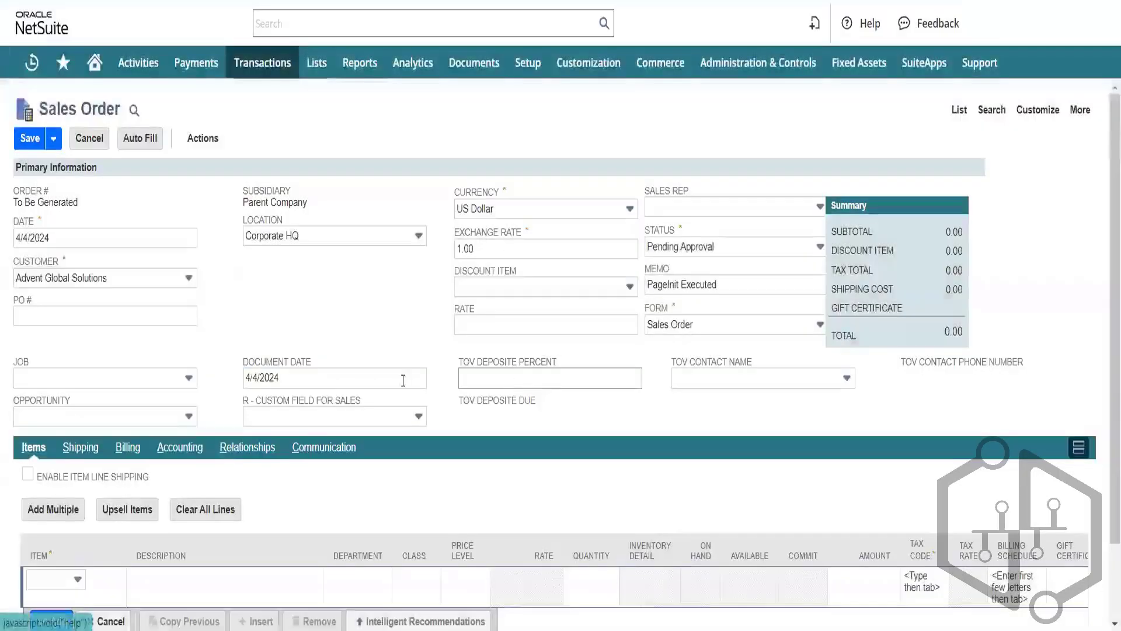
left_click(335, 401)
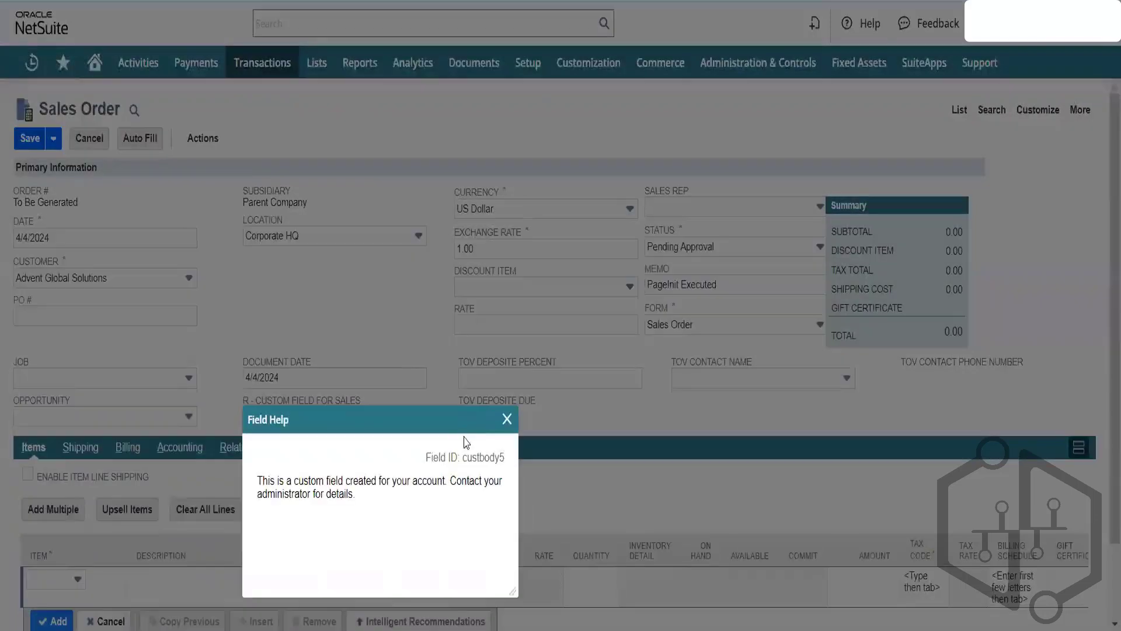
triple_click(493, 455)
left_click(507, 420)
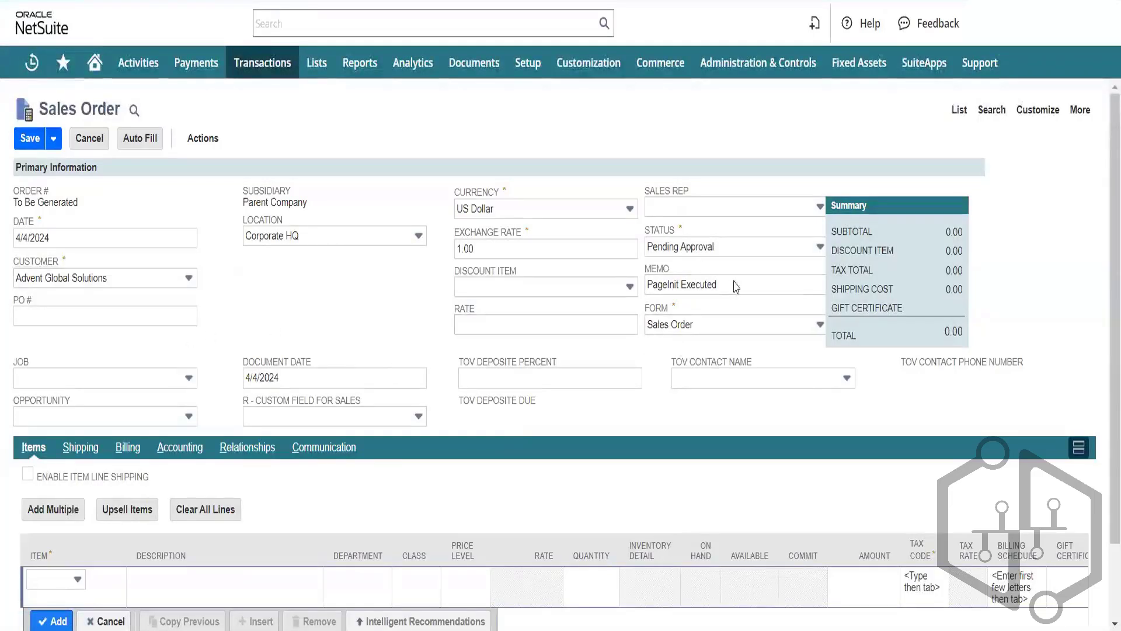
Set the order's status to Pending Fulfillment and assign a sales rep
left_click(741, 253)
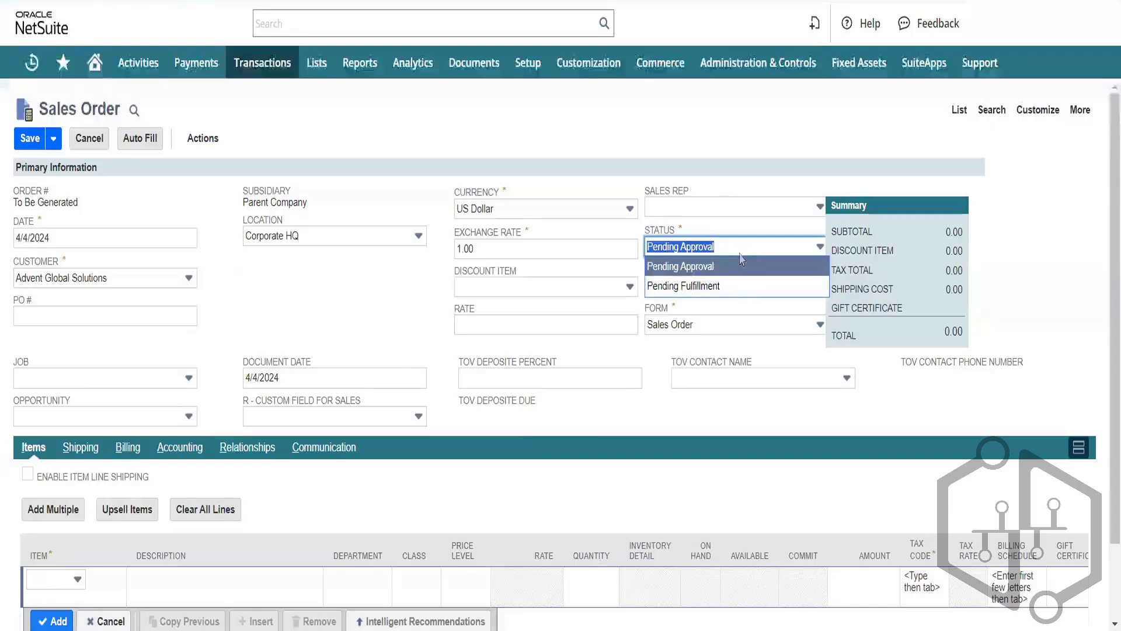
left_click(740, 285)
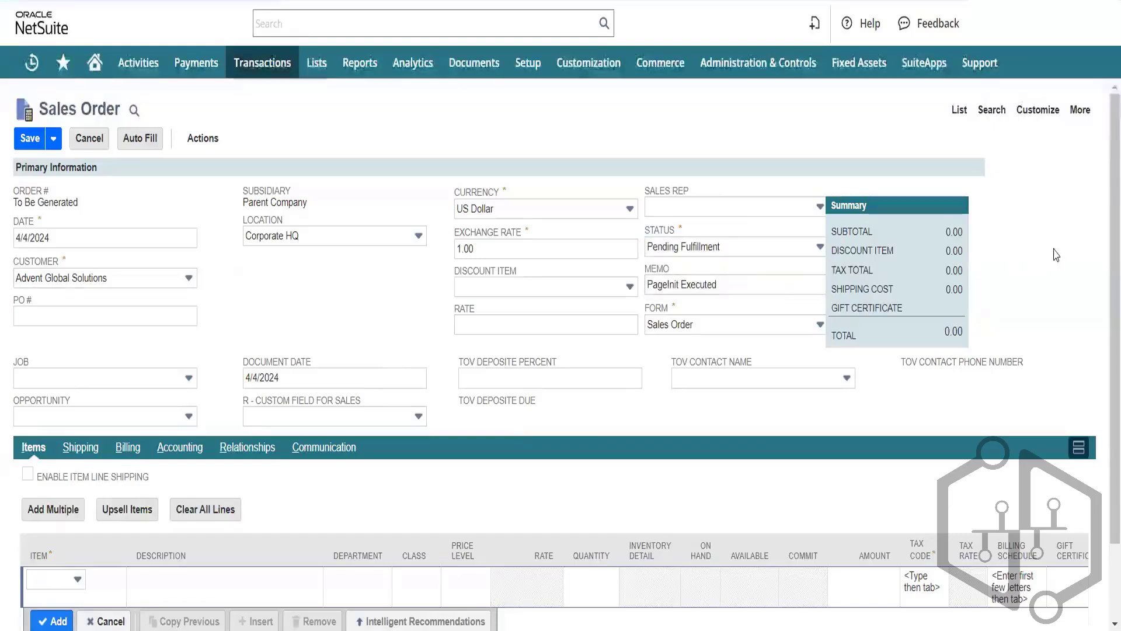
left_click(742, 209)
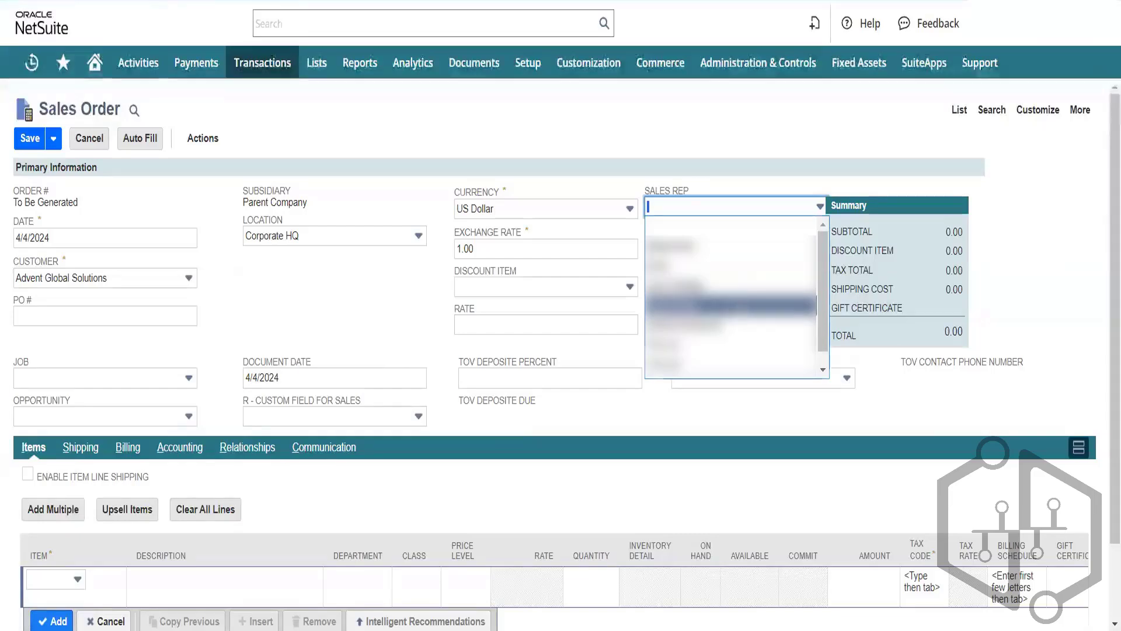
left_click(730, 305)
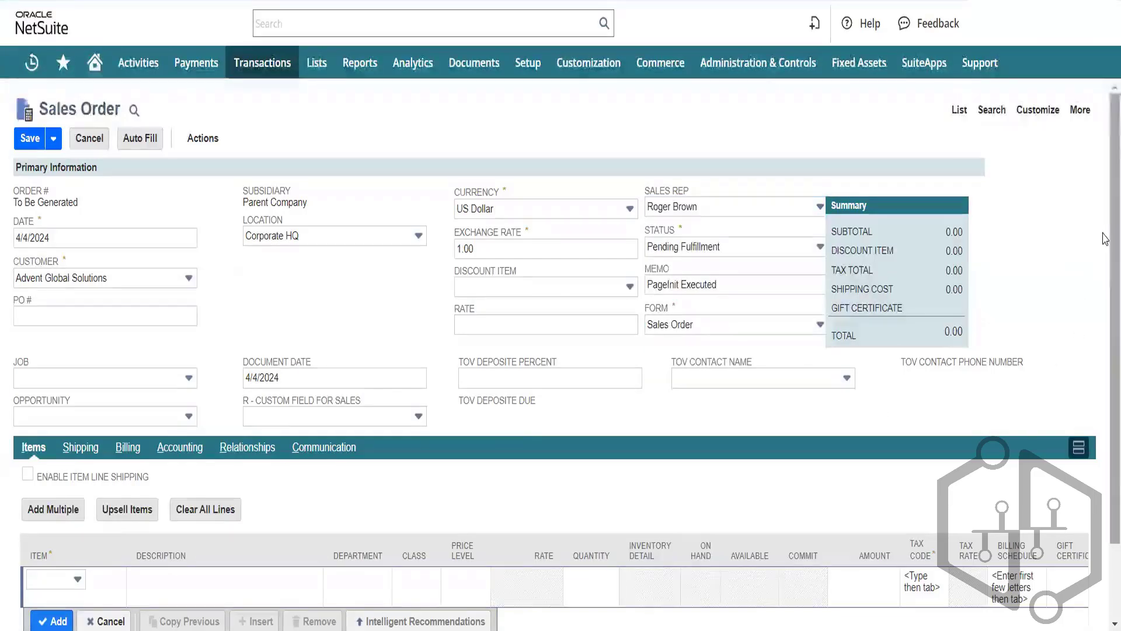
Select the Dell 24" U2415 UltraSharp LED Monitor as the first item line, going through its fields up to the quantity
scroll(1104, 240, "down", 3)
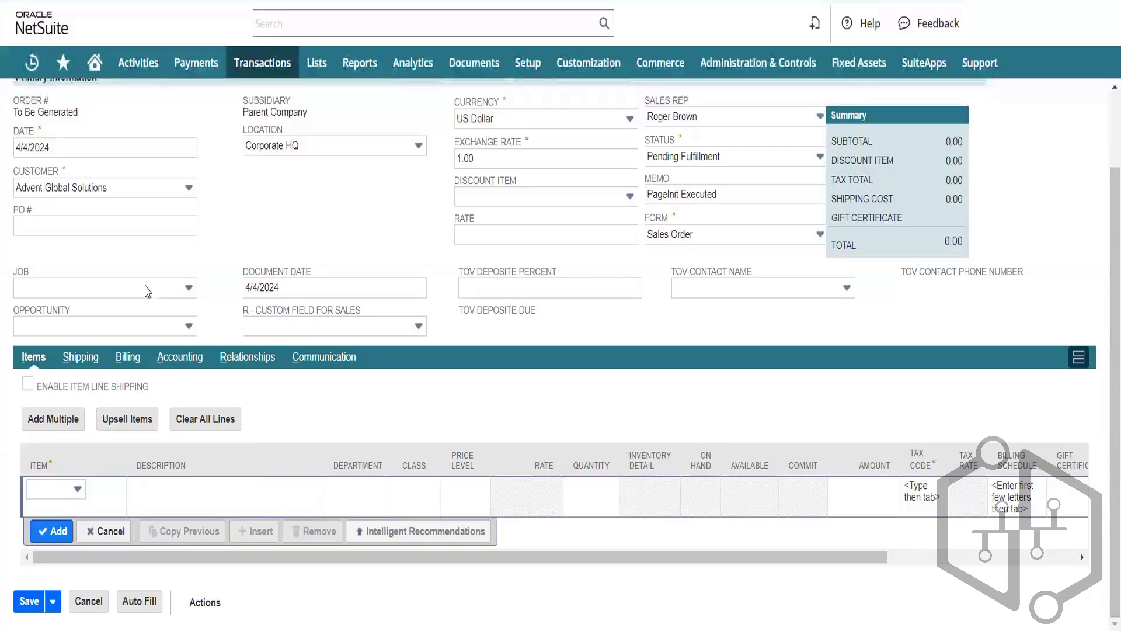
left_click(71, 493)
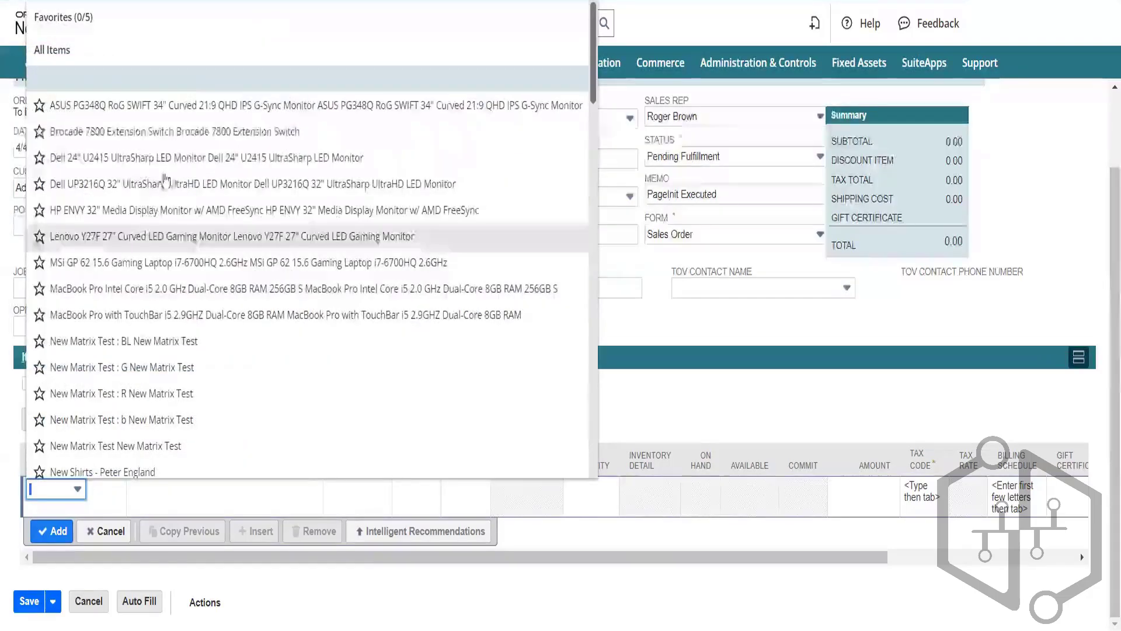
left_click(176, 160)
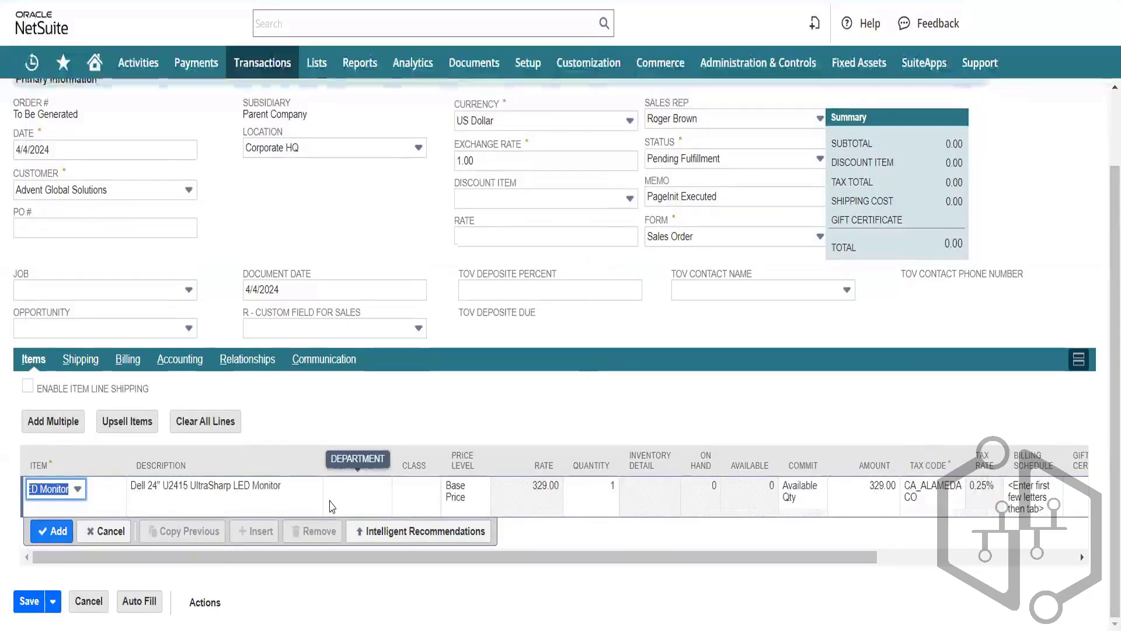
key("Tab")
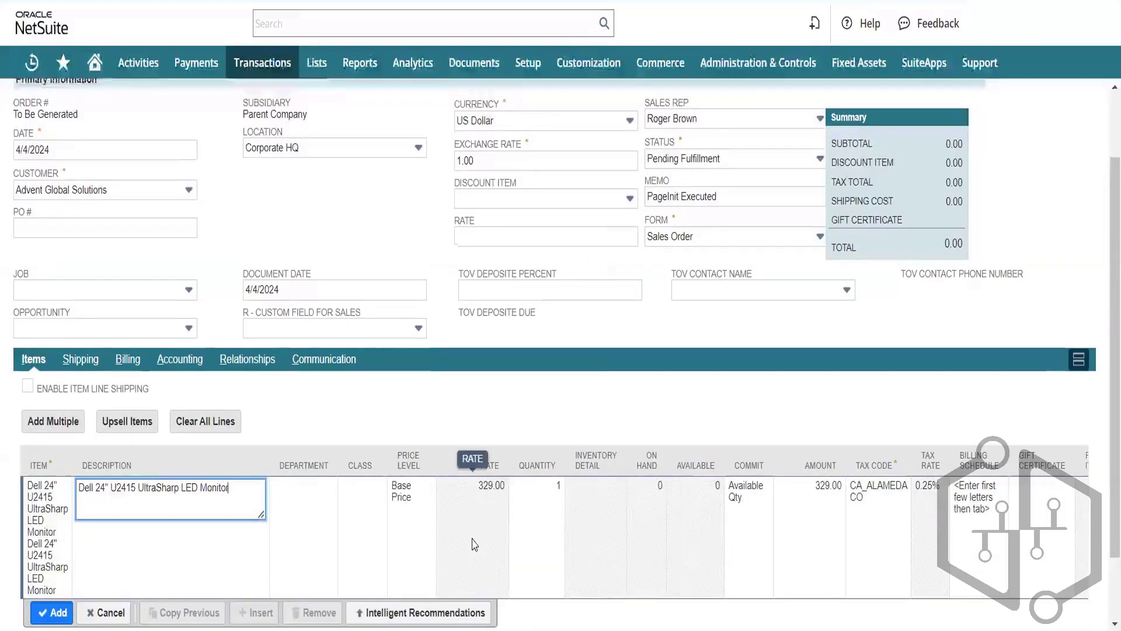
key("Tab")
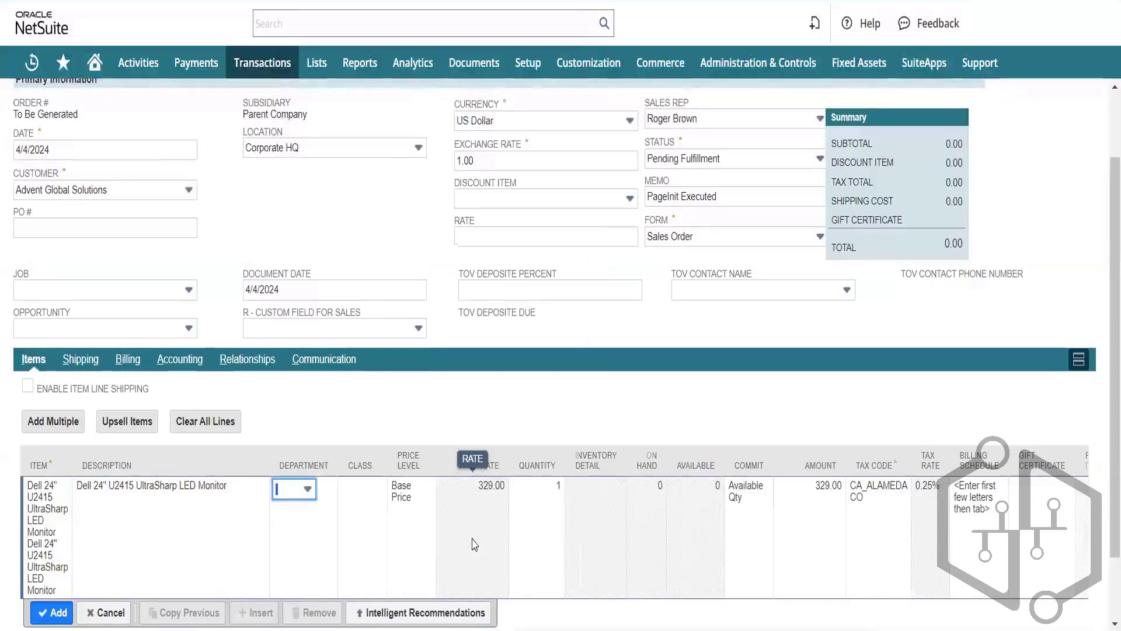
key("Tab")
key("Tab")
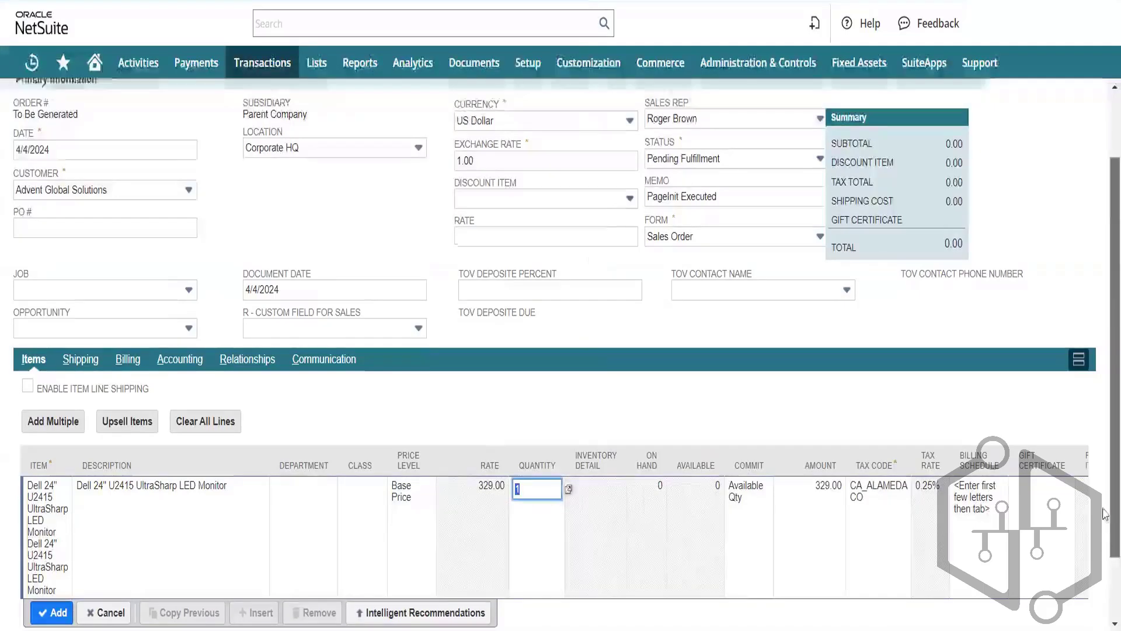
Set the monitor line's price level to Custom with a rate of 400
left_click_drag(1106, 477, 1106, 541)
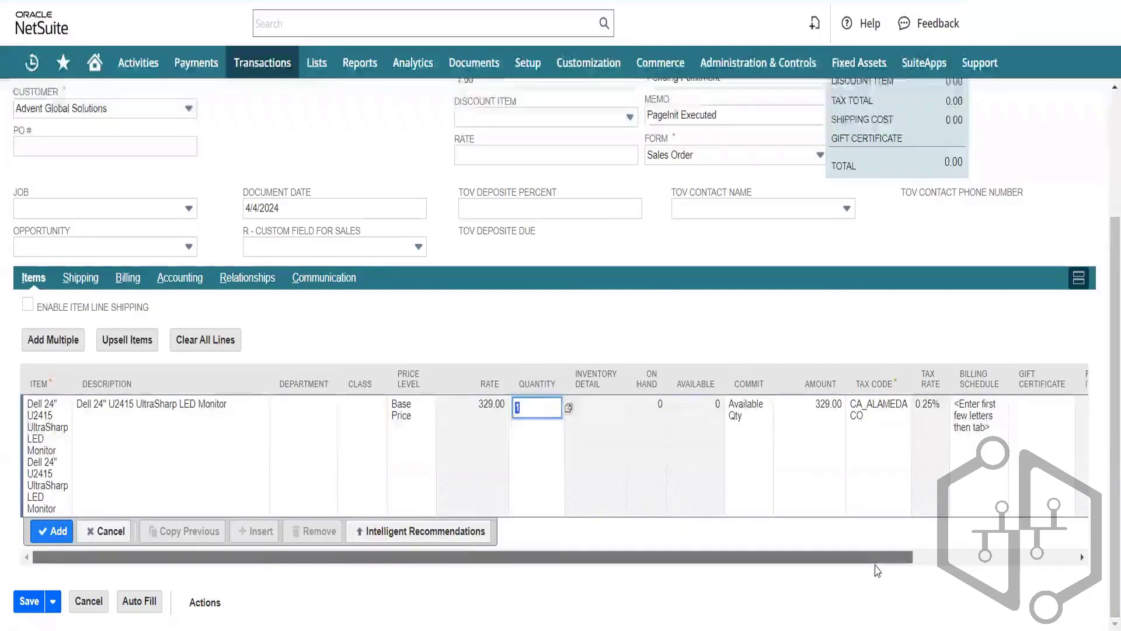
left_click_drag(876, 561, 1074, 574)
left_click_drag(592, 580, 579, 580)
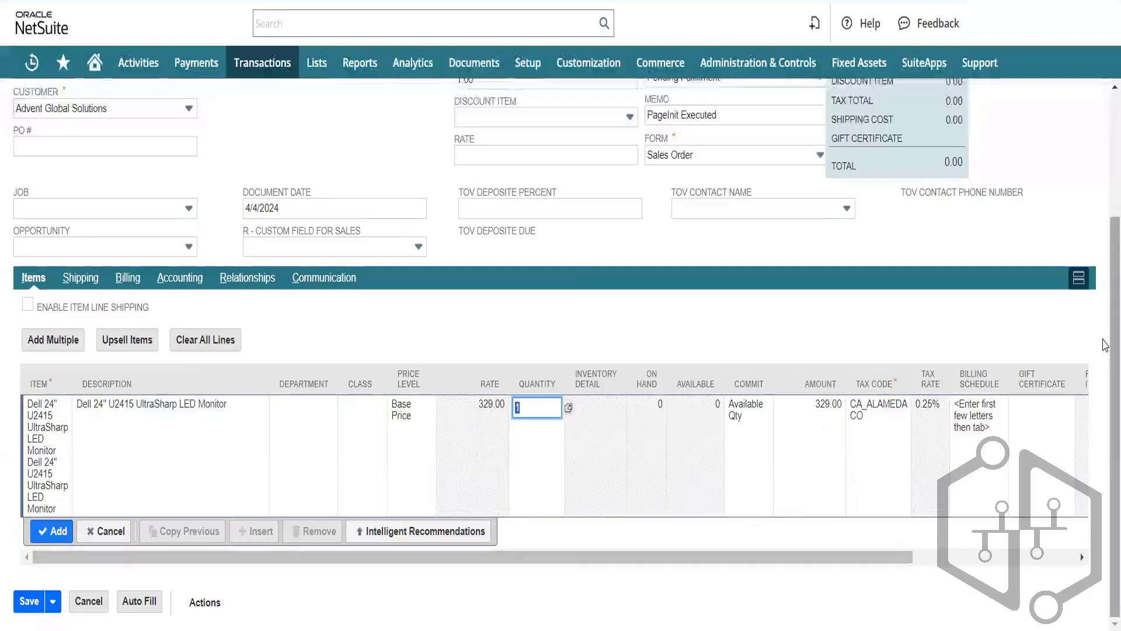
scroll(1105, 345, "up", 1)
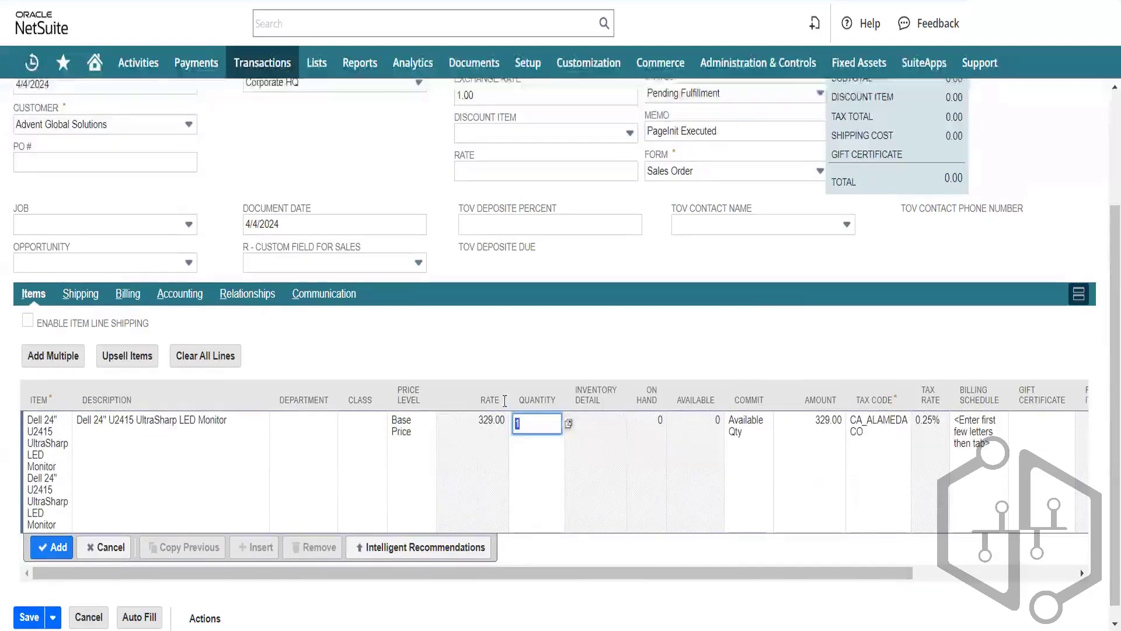
left_click(421, 439)
left_click(420, 438)
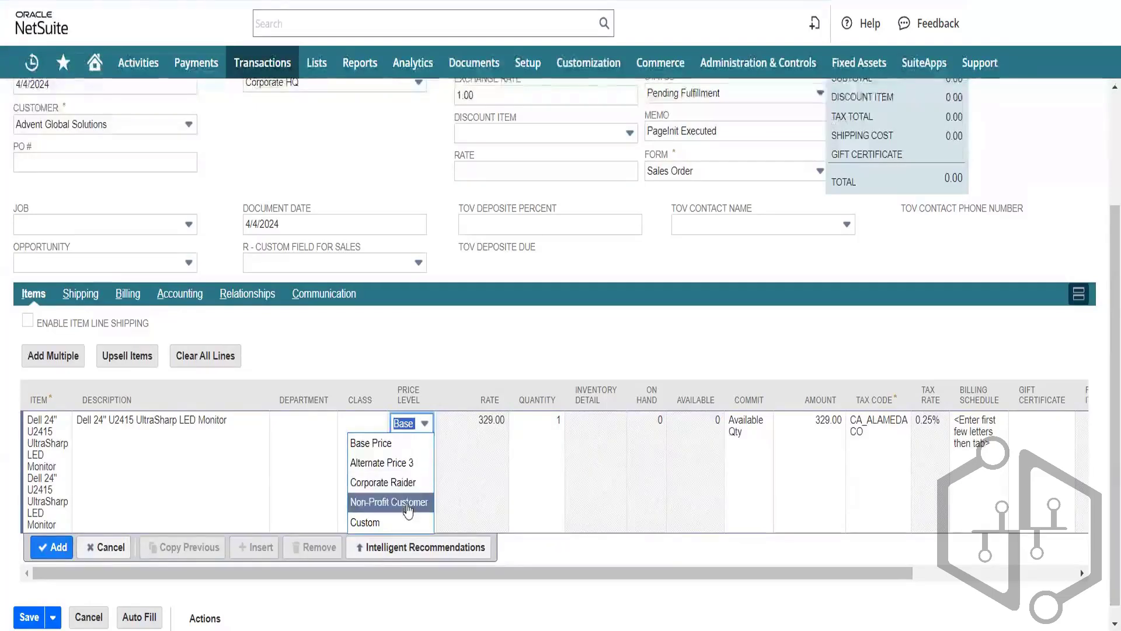
left_click(408, 522)
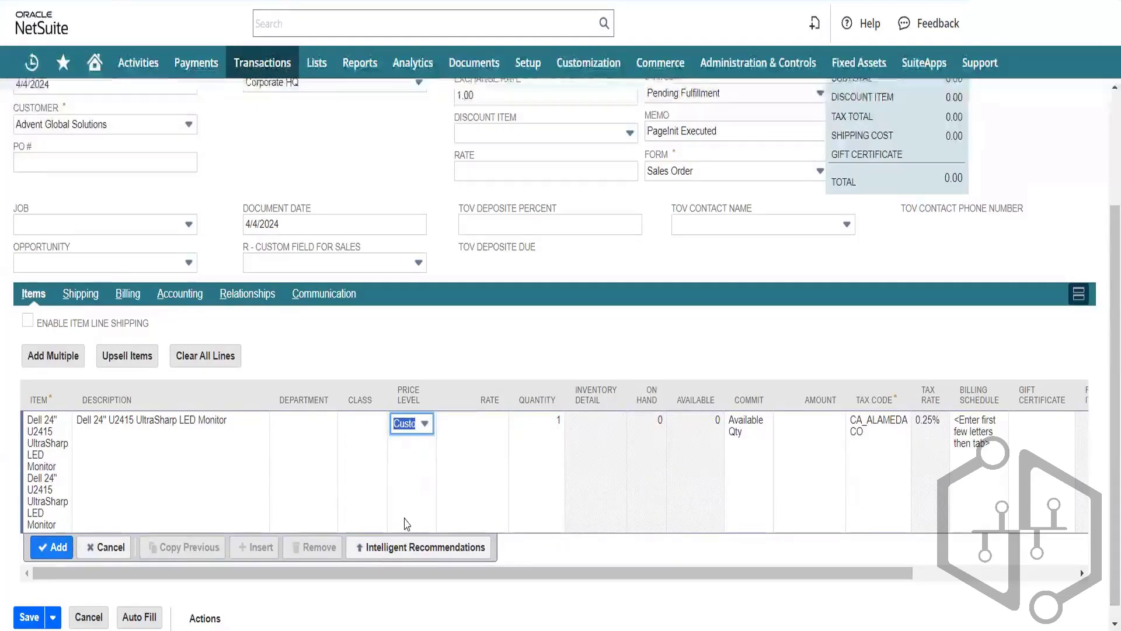
key("Tab")
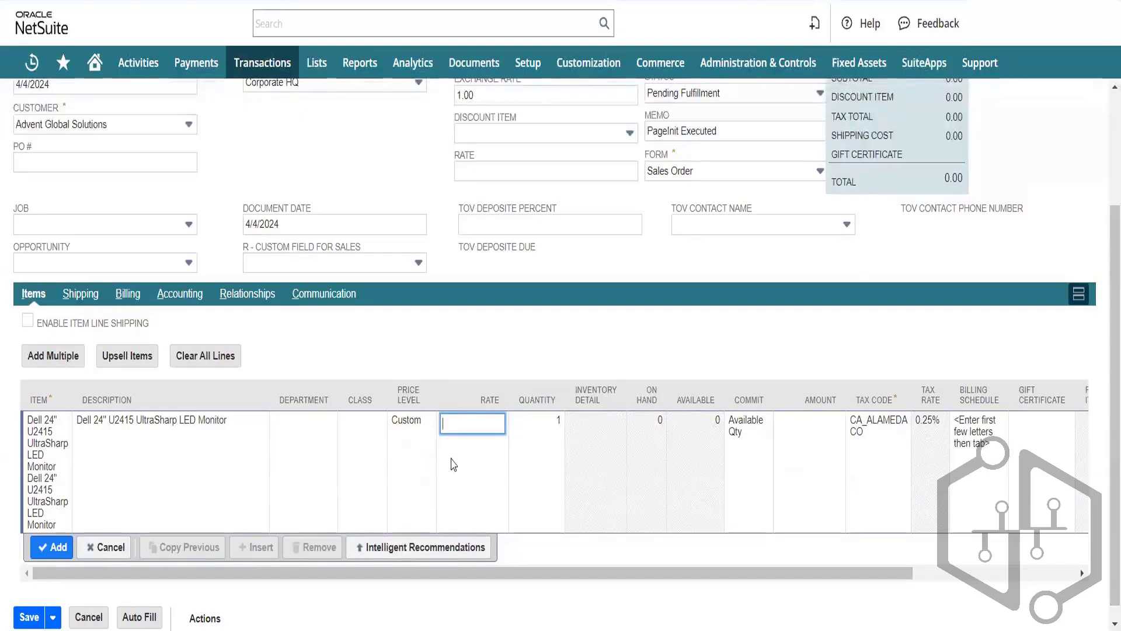
type("400")
key("Tab")
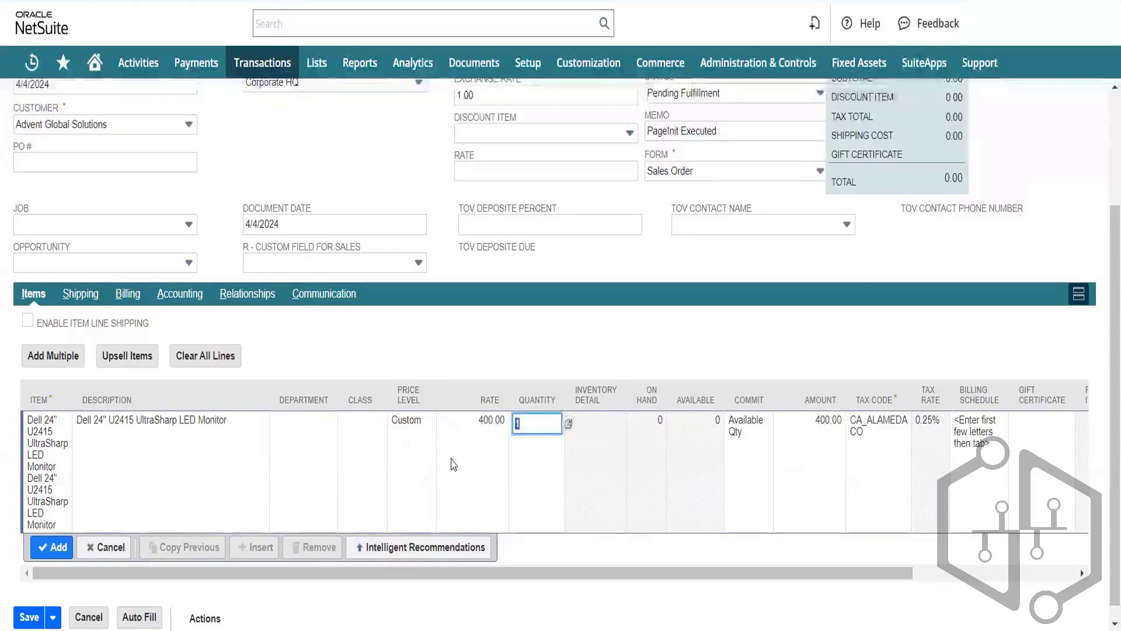
Assign the monitor line to the Administration : Human Resources department and Class-A
left_click(418, 429)
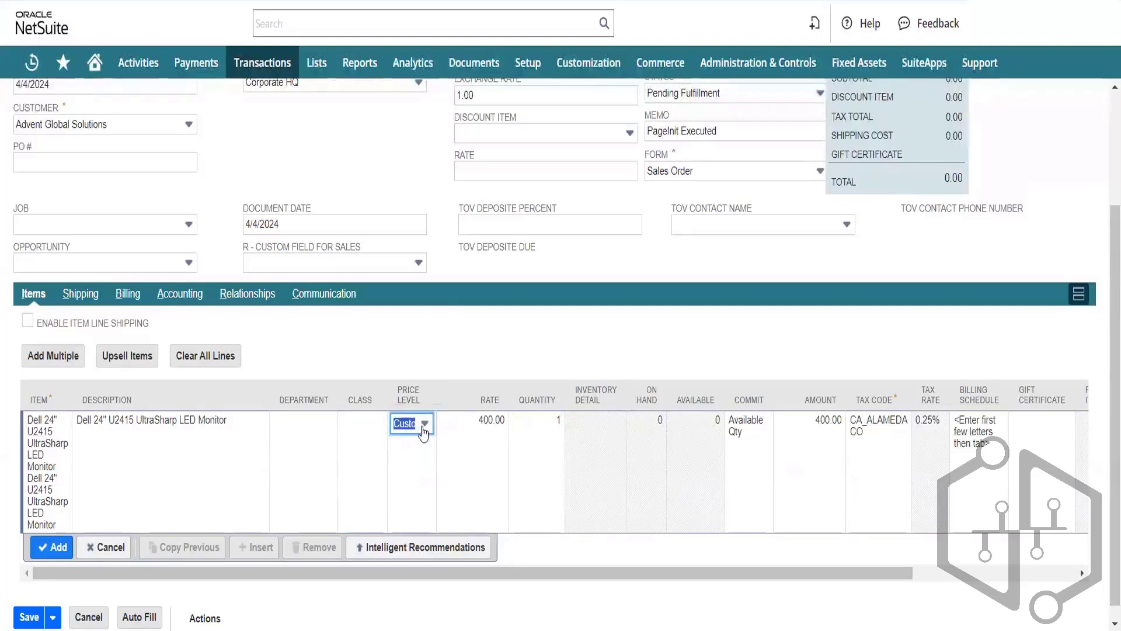
left_click(321, 432)
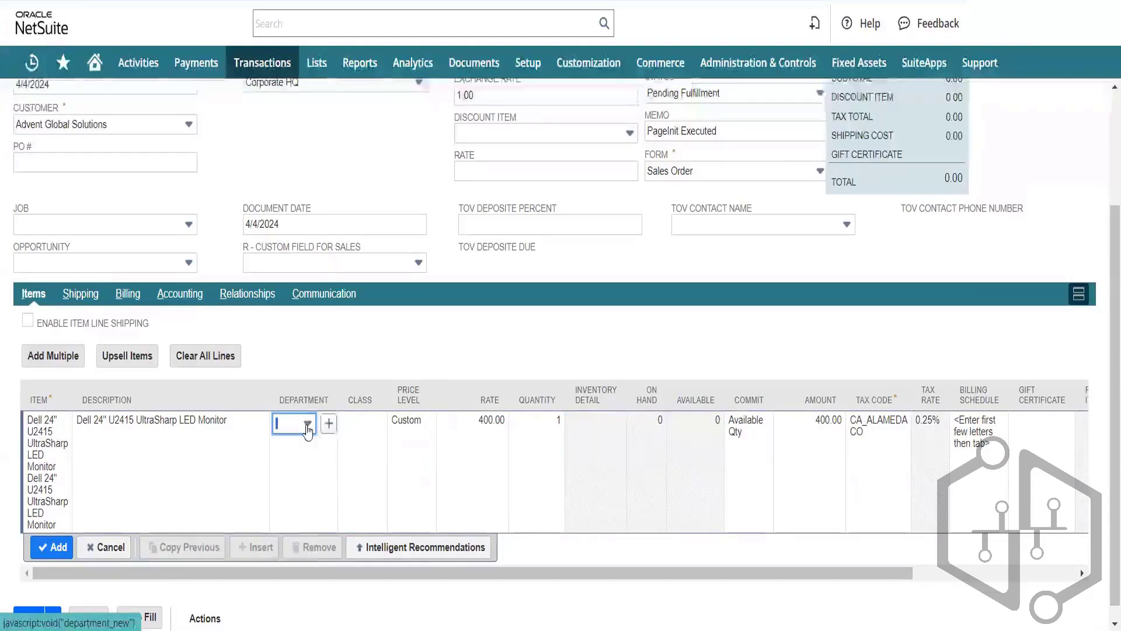
left_click(308, 424)
left_click(290, 431)
left_click(365, 447)
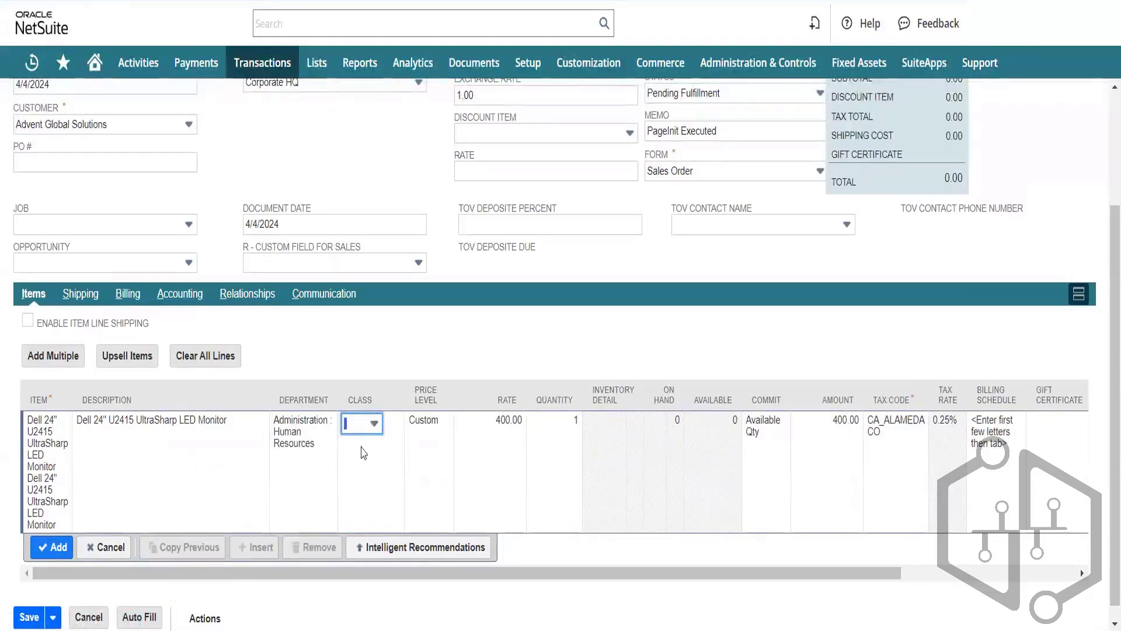
left_click(374, 423)
left_click(362, 482)
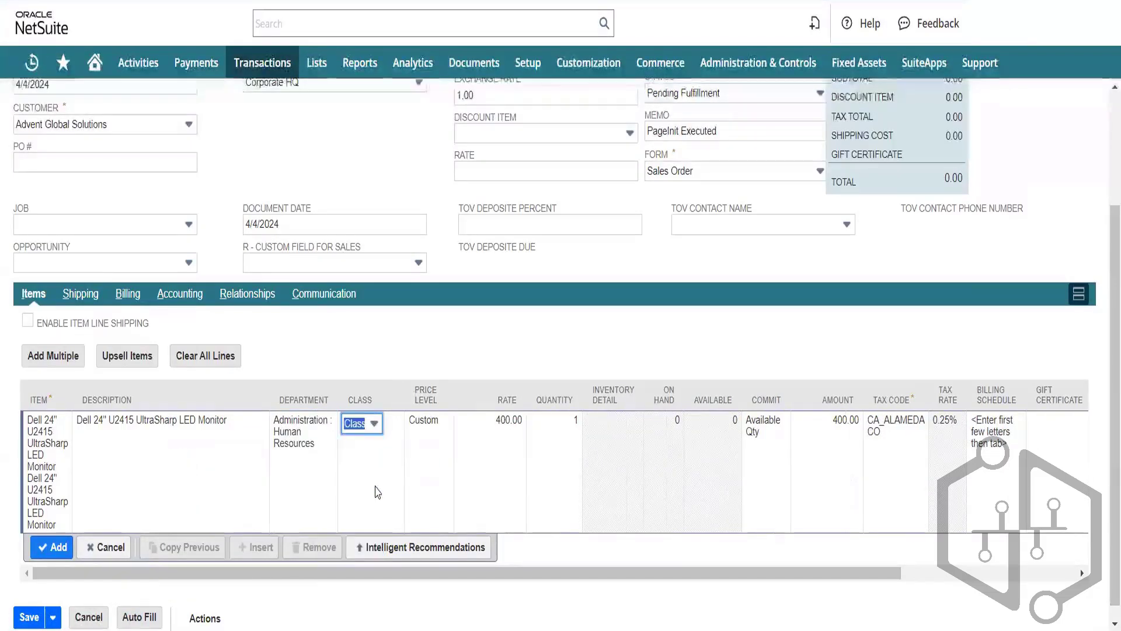
key("Tab")
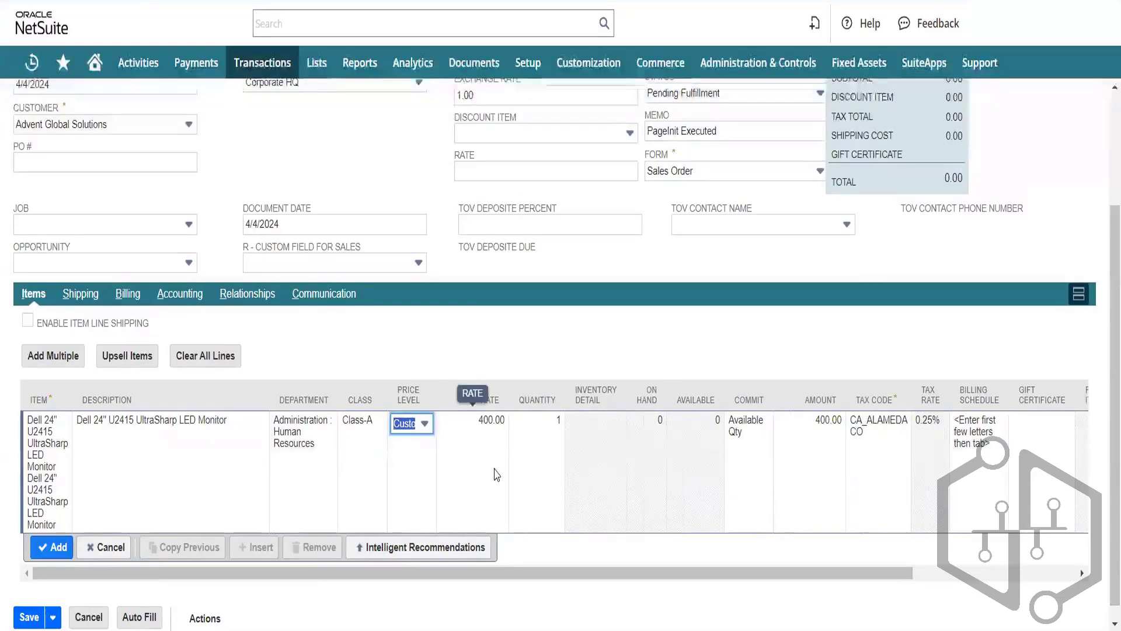
Keep the Custom price level on the monitor line and set its quantity to 10
left_click(425, 423)
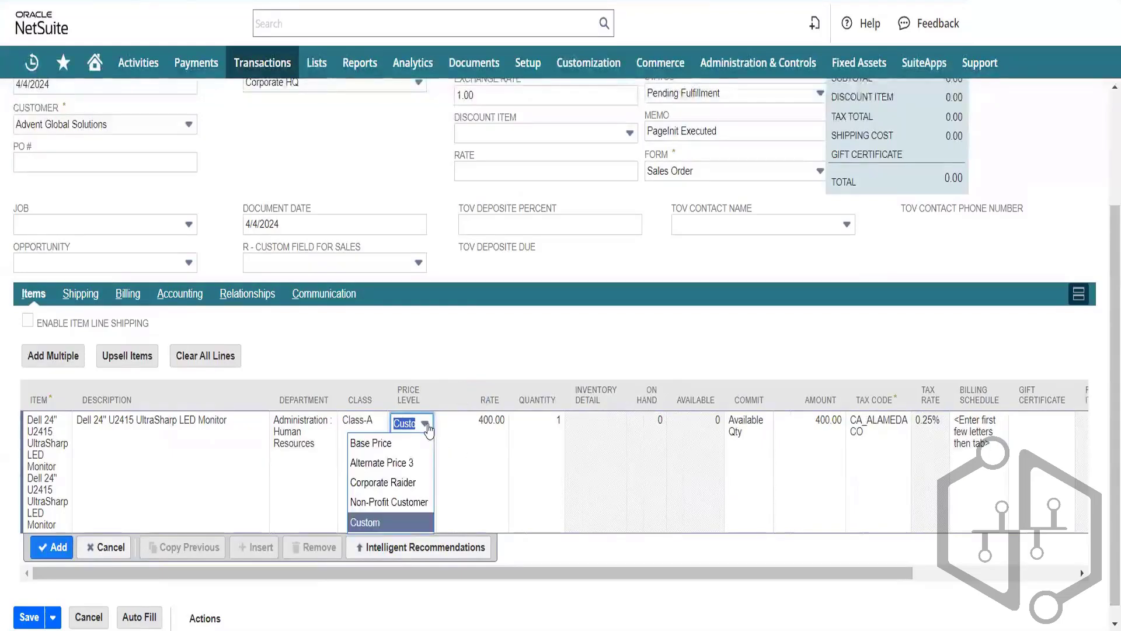
left_click(415, 528)
key("Tab")
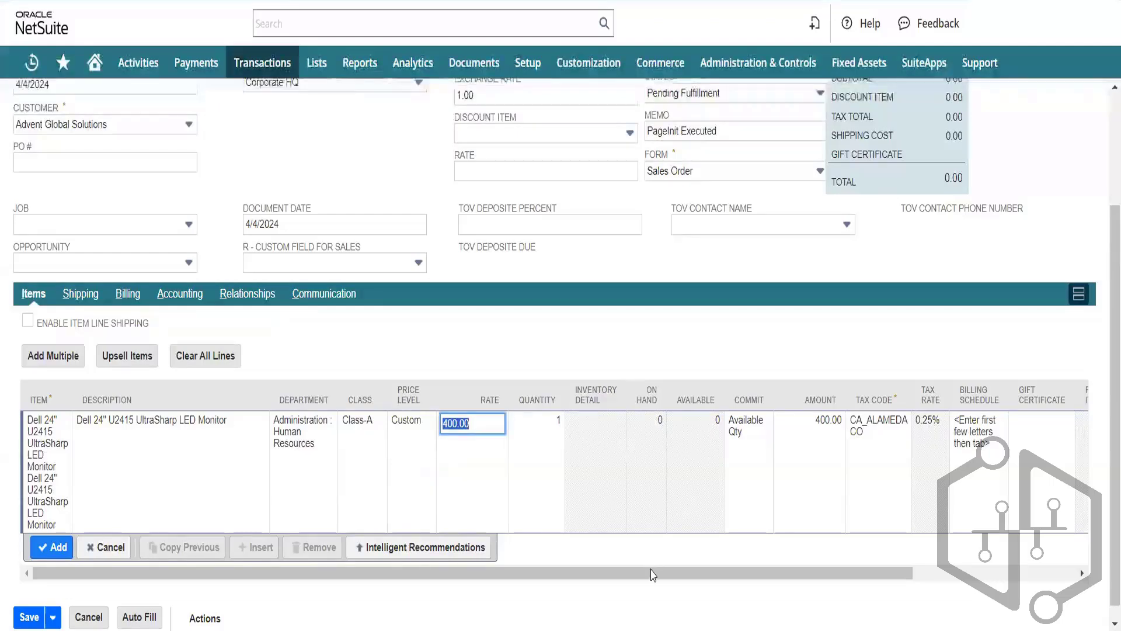
key("Tab")
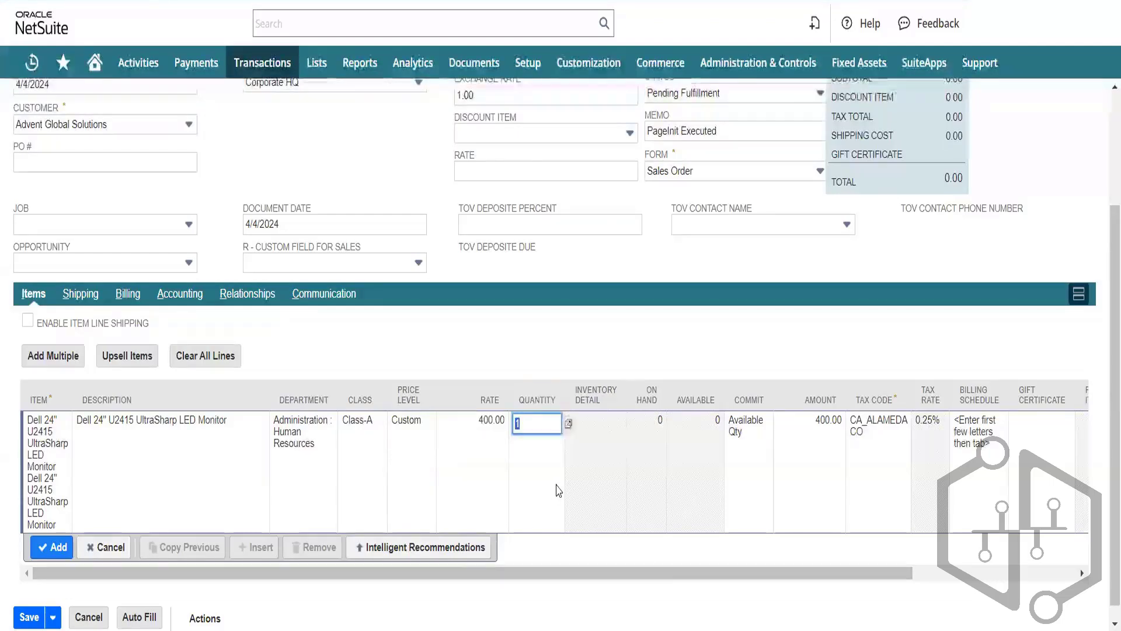
type("10")
key("Tab")
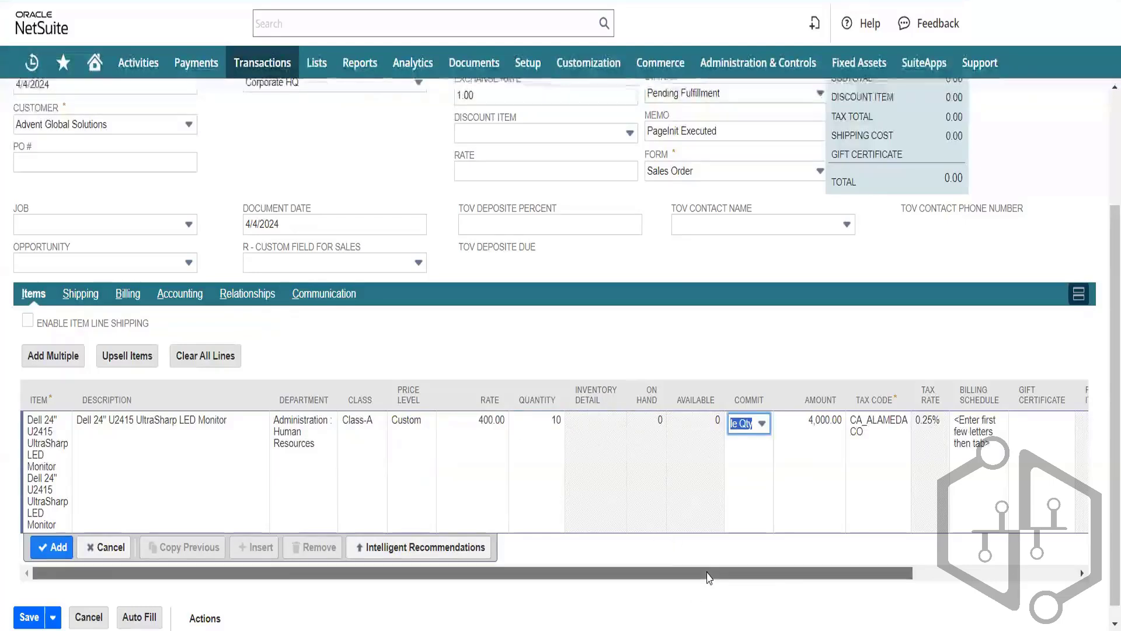
Review the remaining line columns and the order header, and add the monitor line to the sales order
left_click_drag(711, 577, 828, 589)
left_click_drag(892, 585, 692, 605)
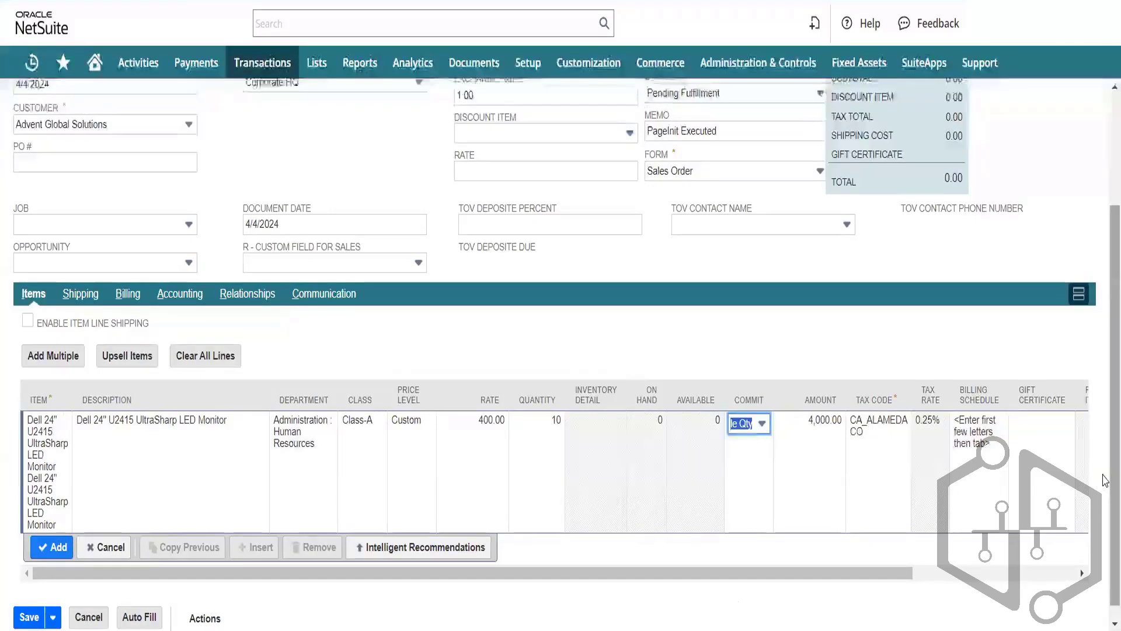
scroll(1106, 480, "up", 1)
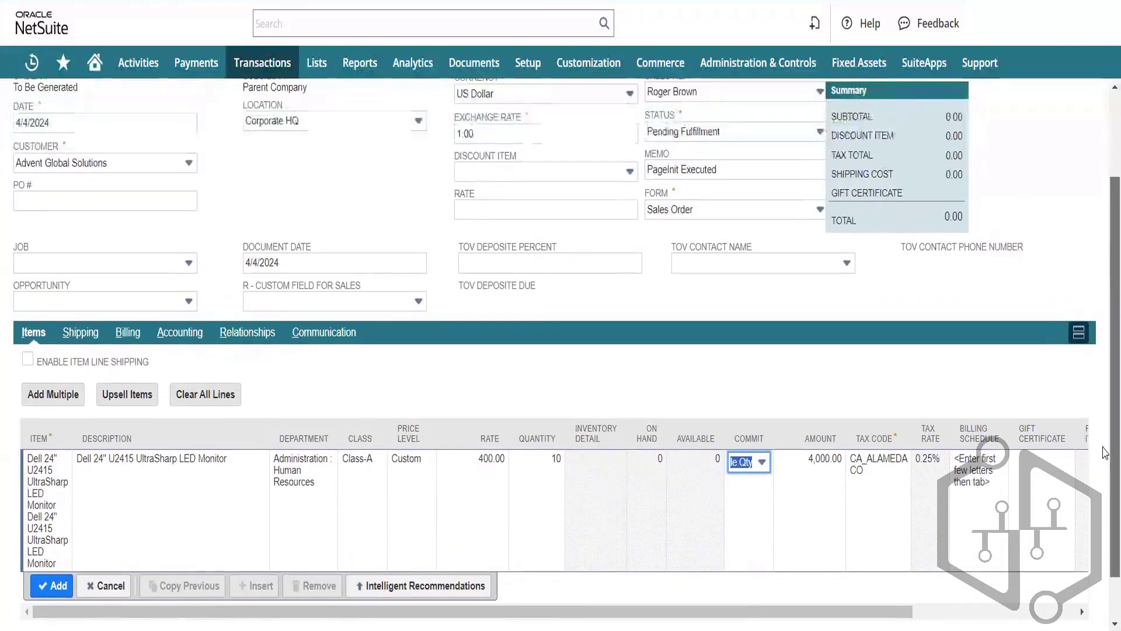
scroll(1106, 453, "up", 3)
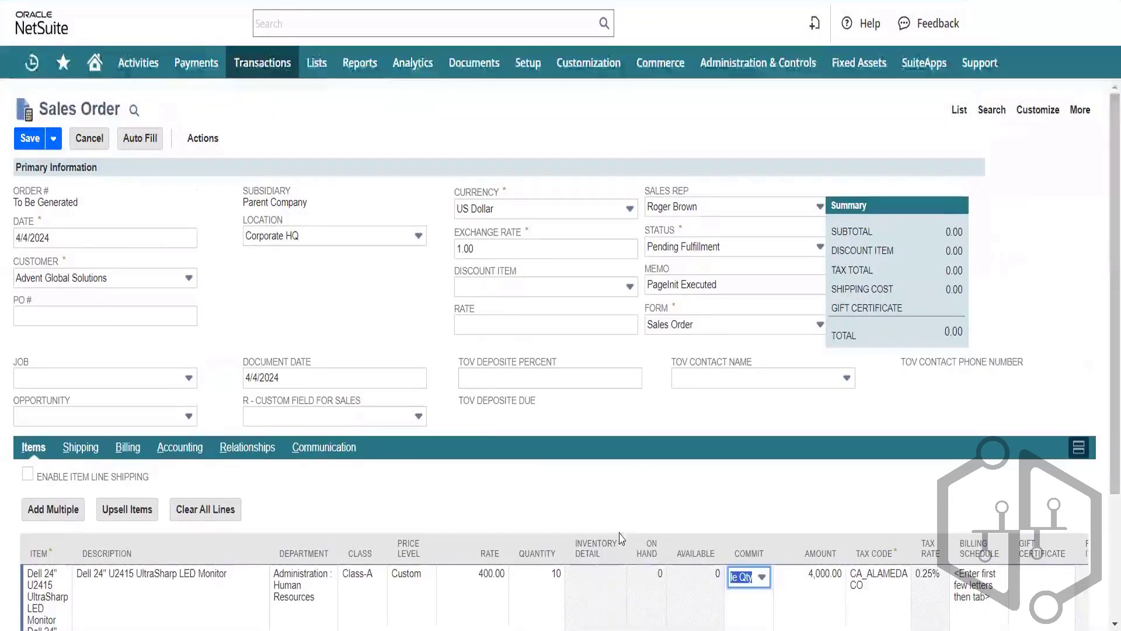
left_click(324, 291)
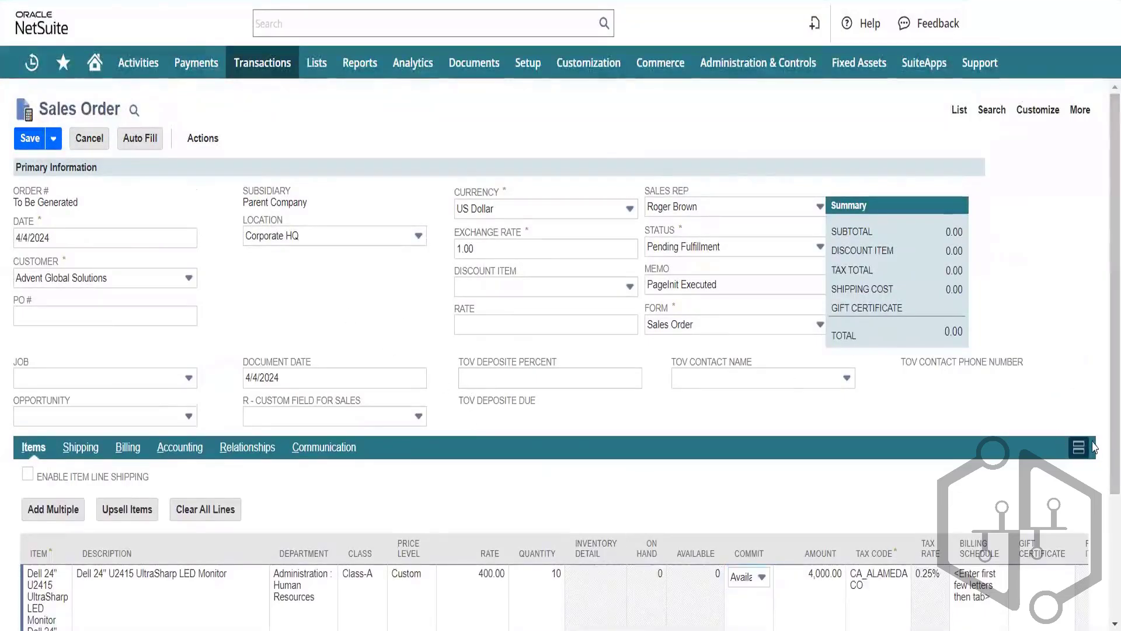
left_click_drag(1111, 378, 1111, 505)
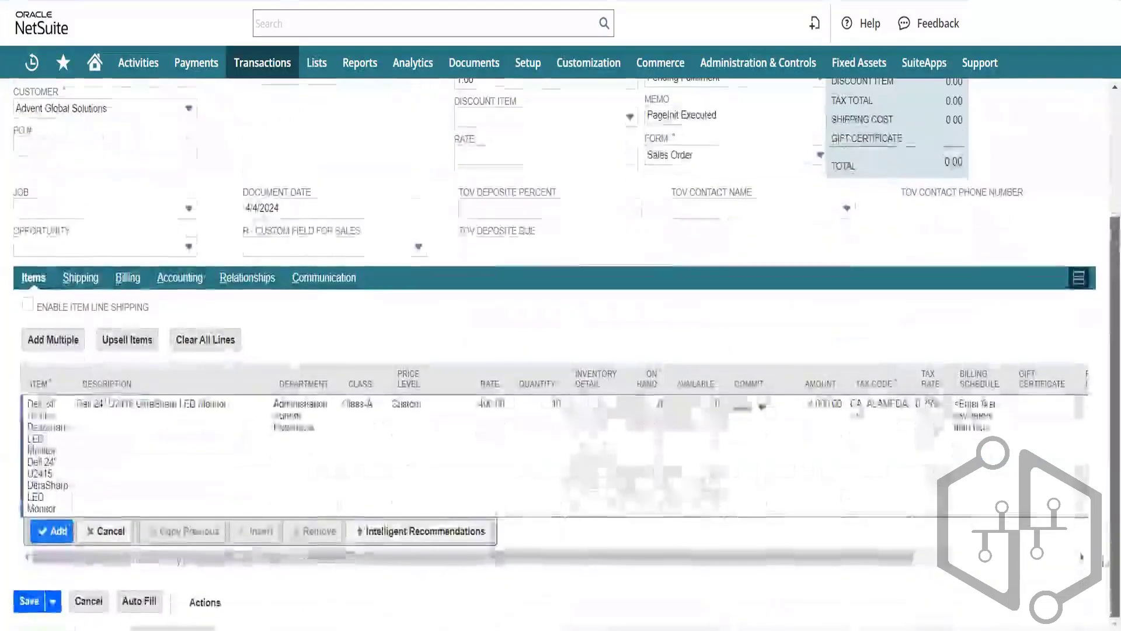
left_click(59, 532)
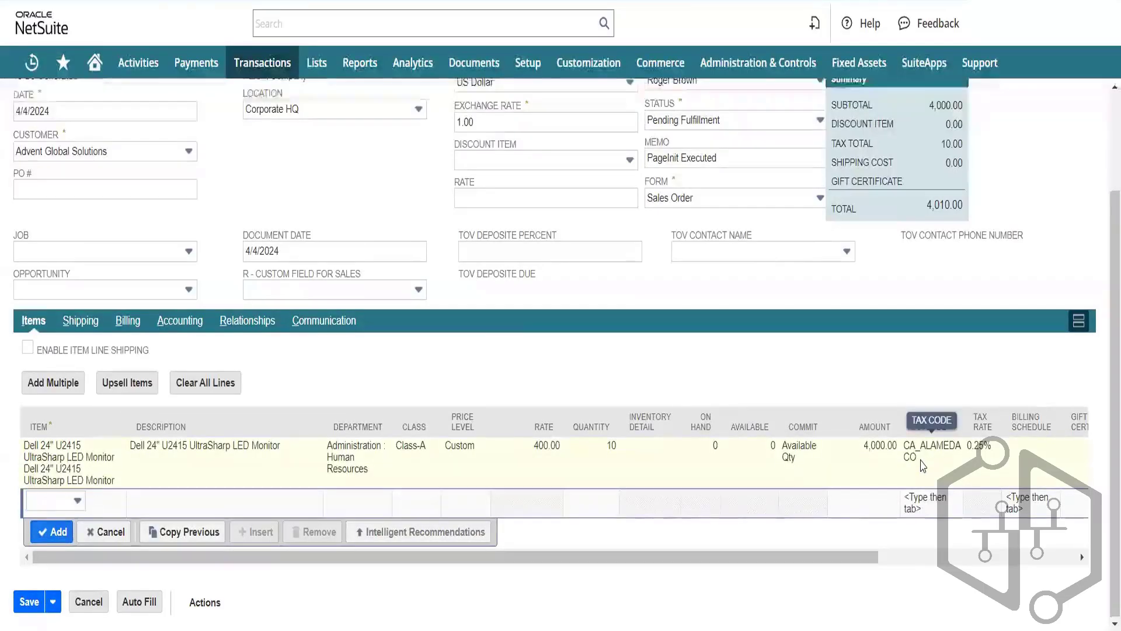
Open the added monitor line at its tax code and check the tax against the order summary
left_click_drag(922, 461, 905, 449)
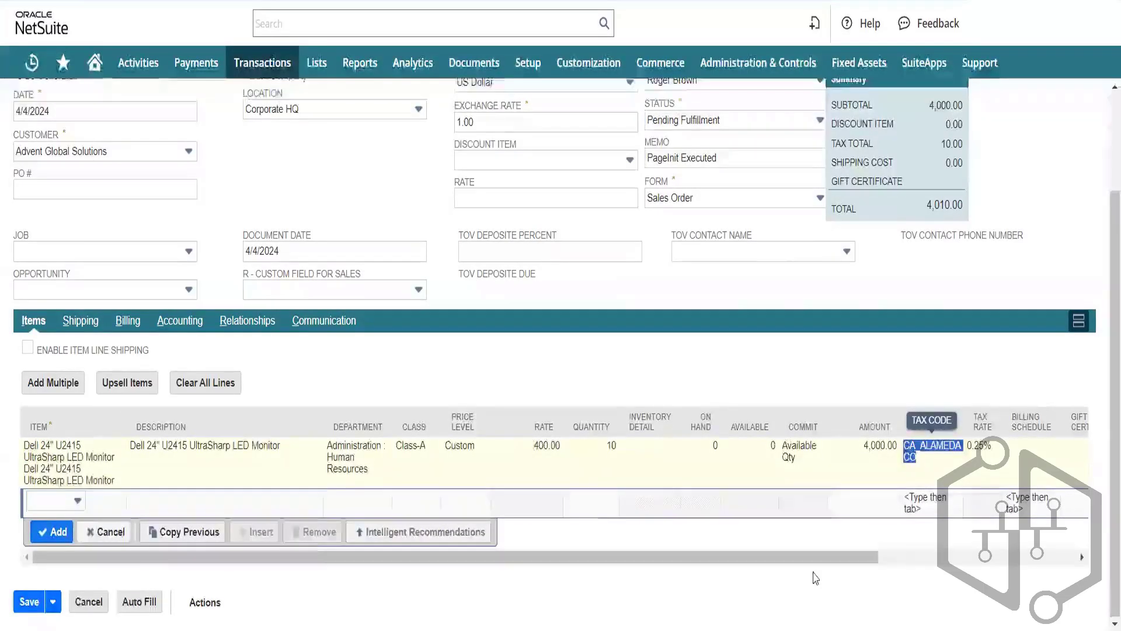
left_click(904, 448)
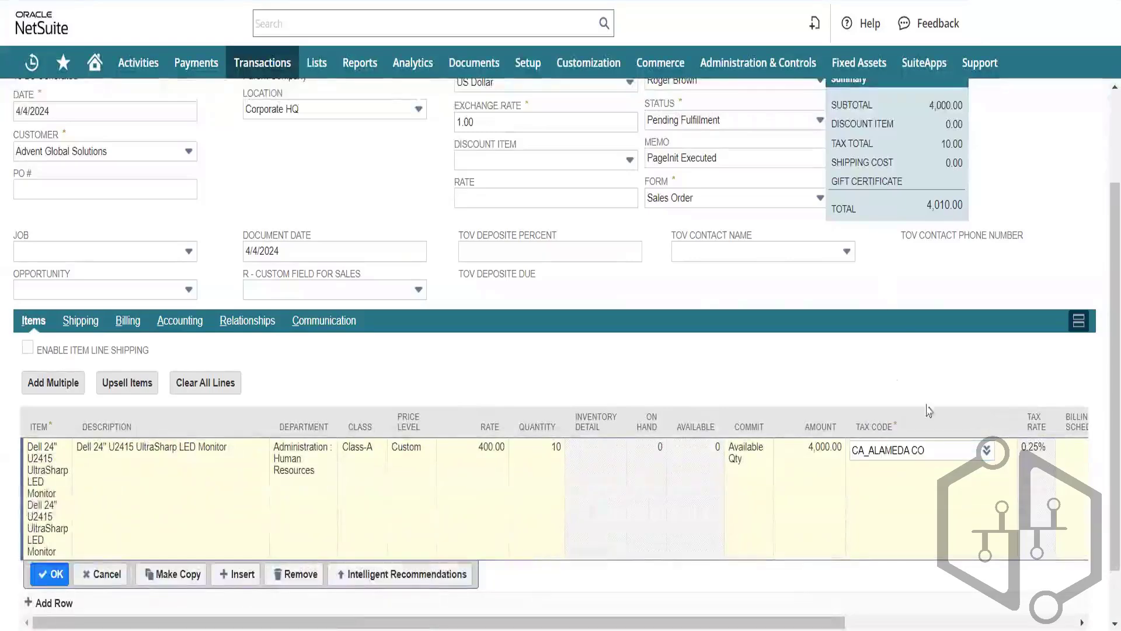
left_click_drag(1103, 416, 1104, 343)
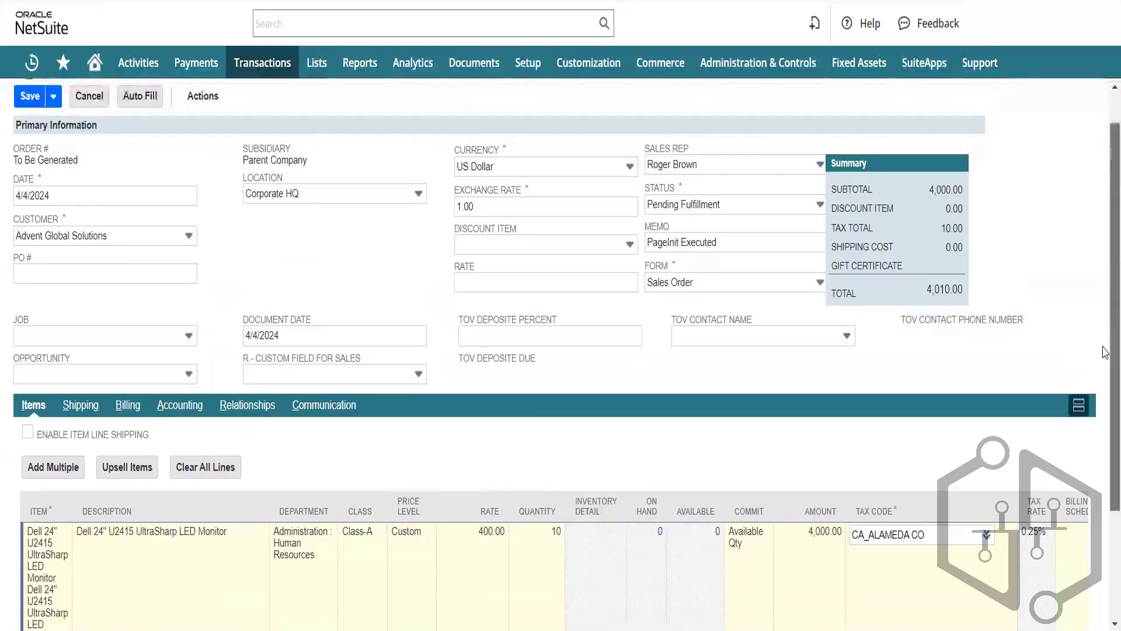
Compare the monitor line's tax rate with the tax total and grand total in the order summary
scroll(1105, 382, "down", 2)
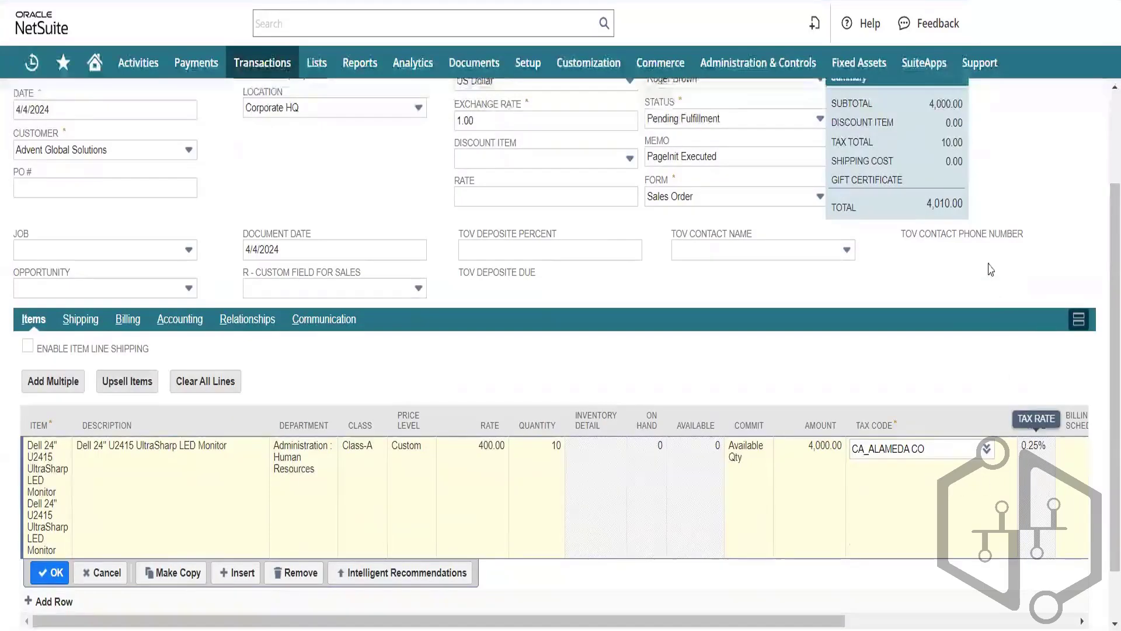
double_click(953, 143)
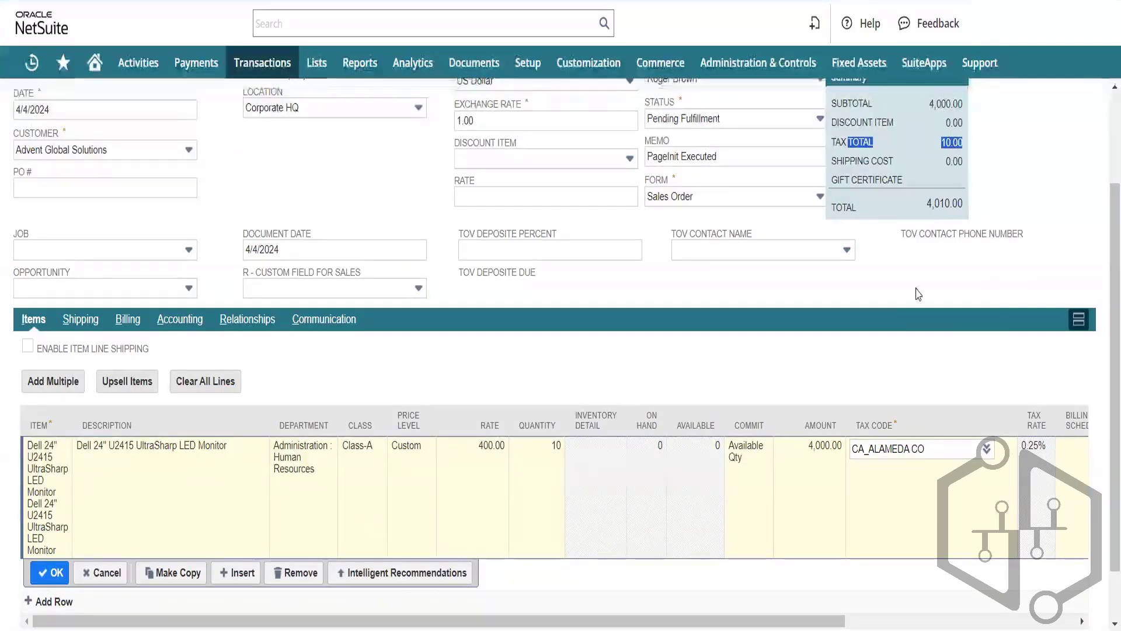
left_click(951, 201)
double_click(950, 202)
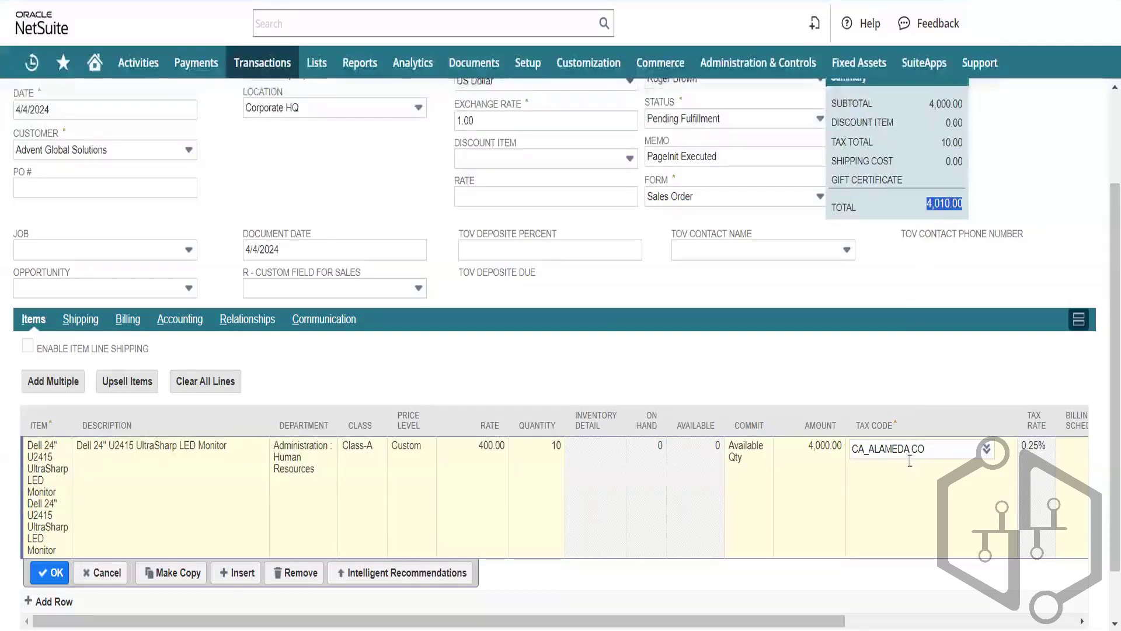
Browse the tax codes available for the monitor line and close the list without choosing another
left_click(986, 446)
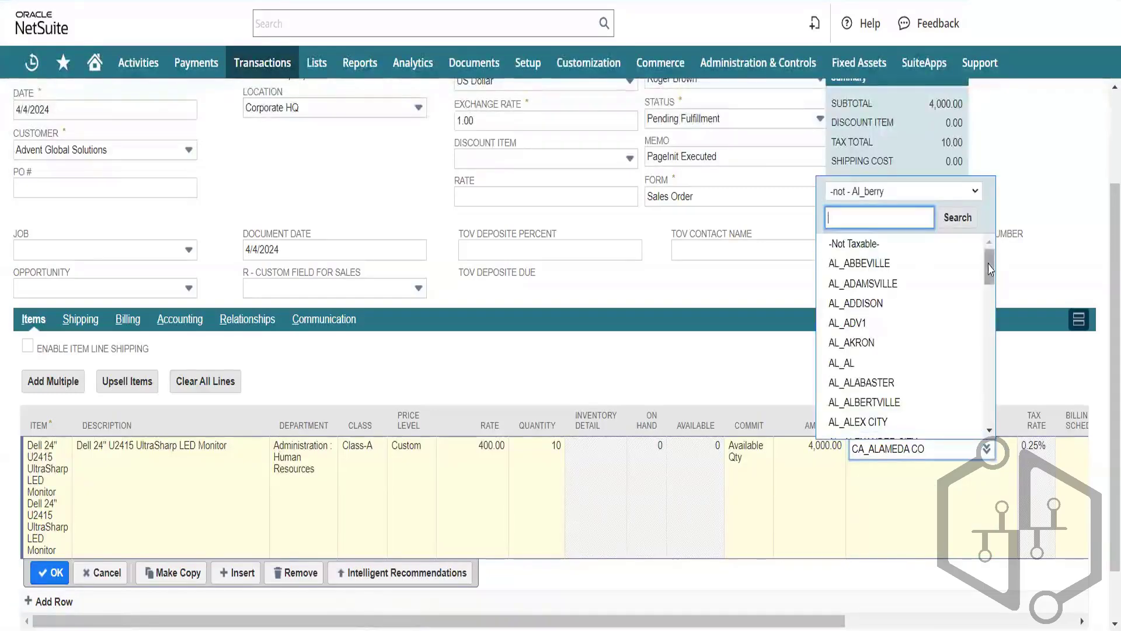
mouse_move(991, 267)
left_mouse_down()
mouse_move(1002, 364)
mouse_move(999, 277)
left_mouse_up()
left_click(714, 378)
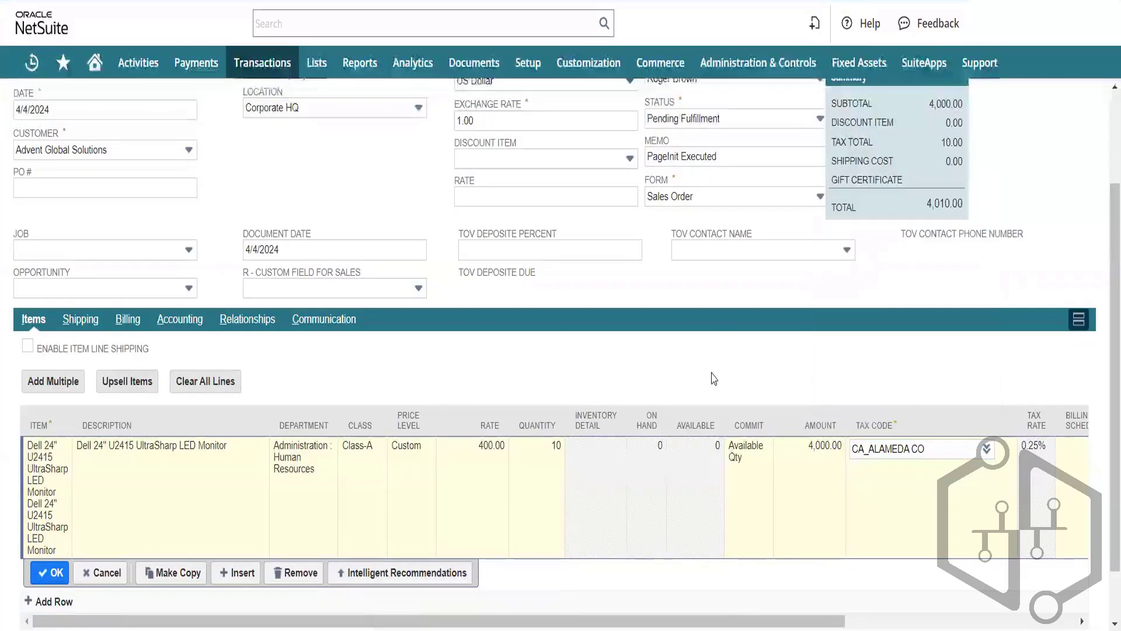
Review the monitor line's remaining columns and confirm the line with tax code CA_ALAMEDA CO
left_click_drag(729, 614, 934, 617)
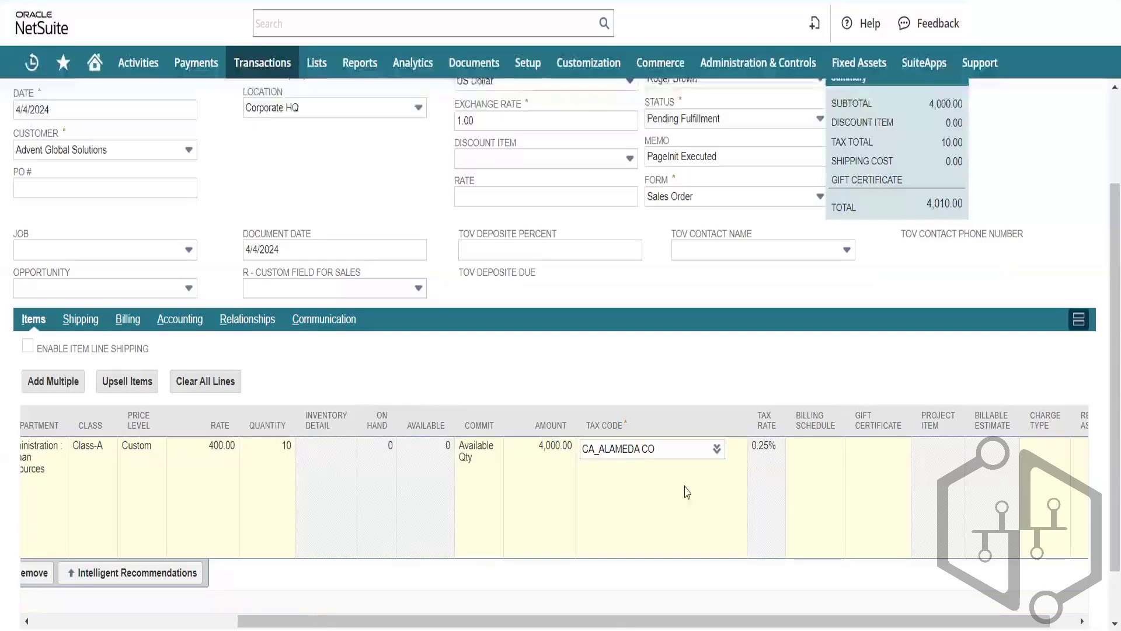
left_click_drag(615, 624, 408, 624)
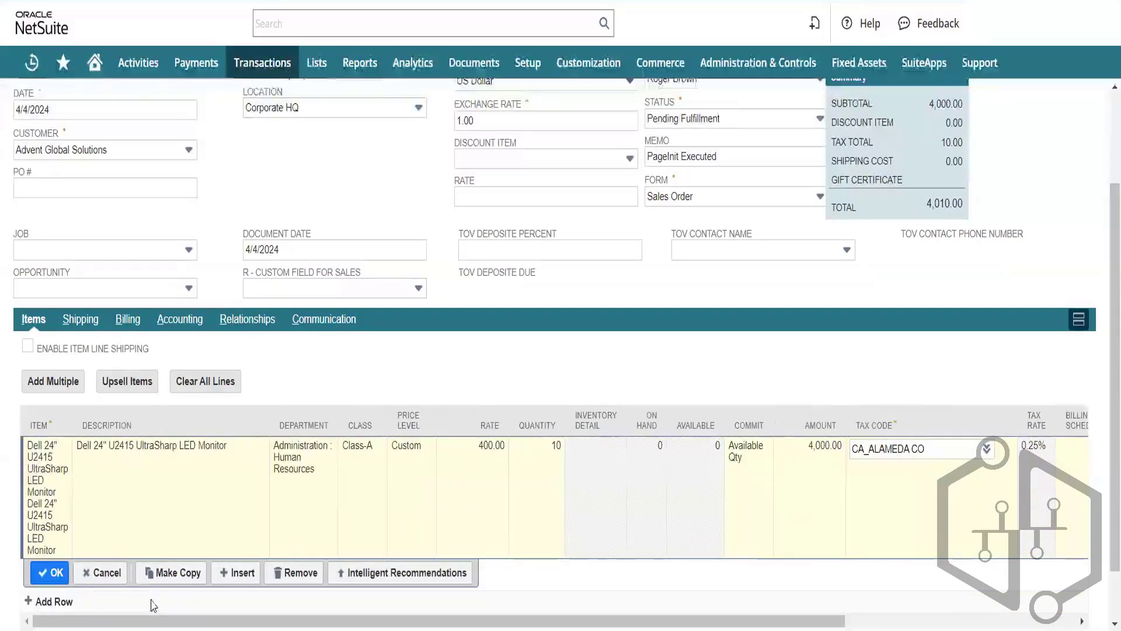
left_click(57, 573)
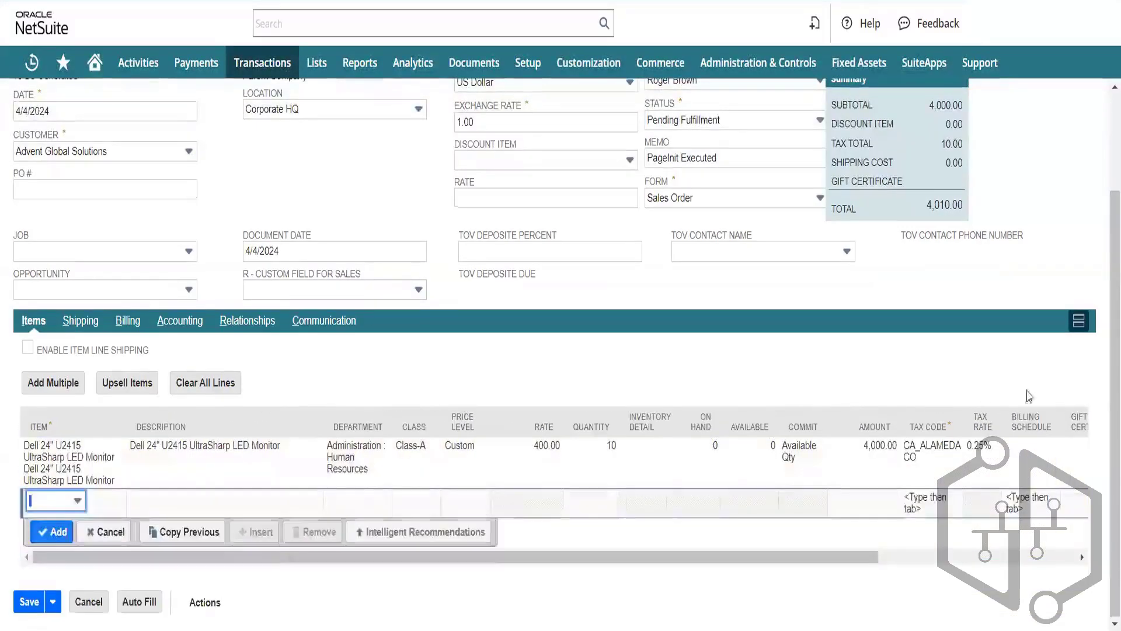
Check the subsidiary in the order's primary information and save the sales order
left_click(26, 607)
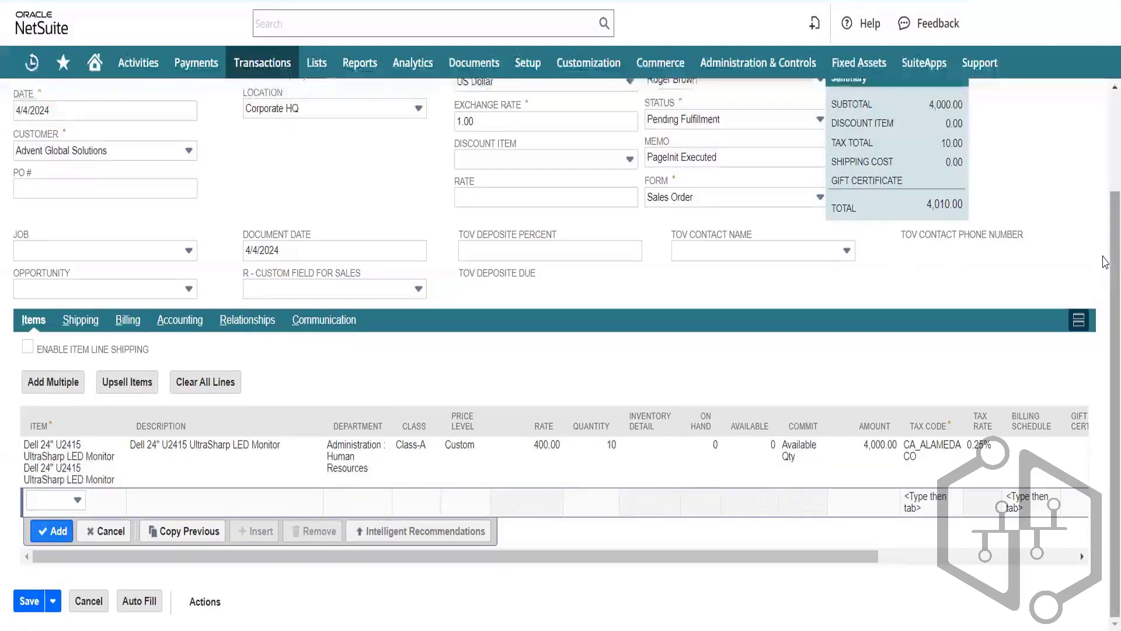
left_click_drag(1106, 262, 1106, 174)
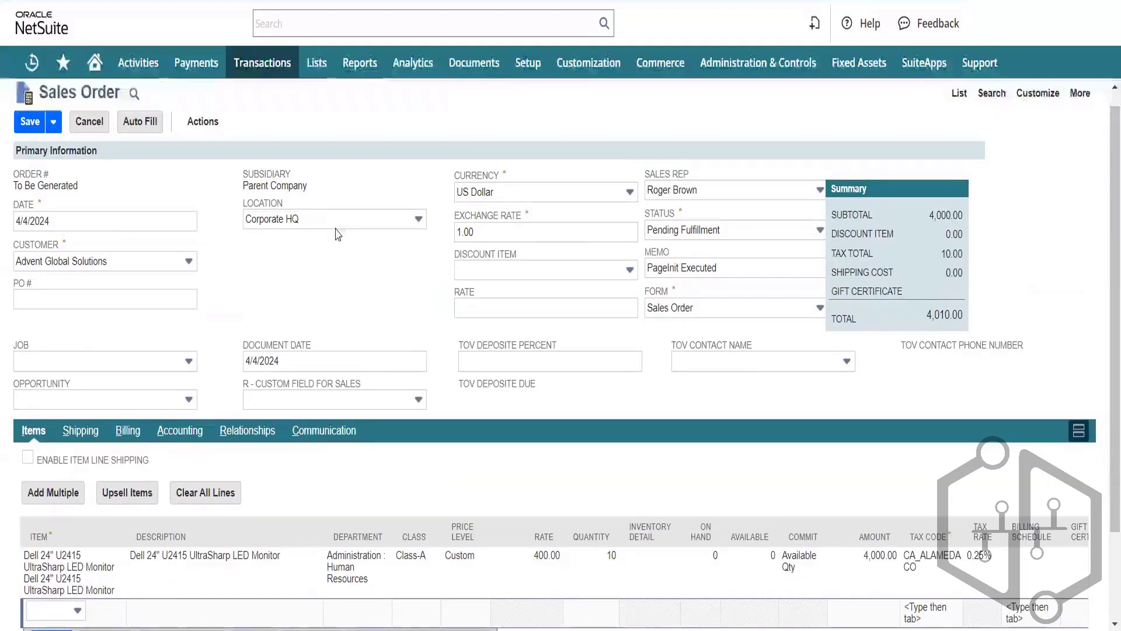
left_click_drag(307, 186, 245, 188)
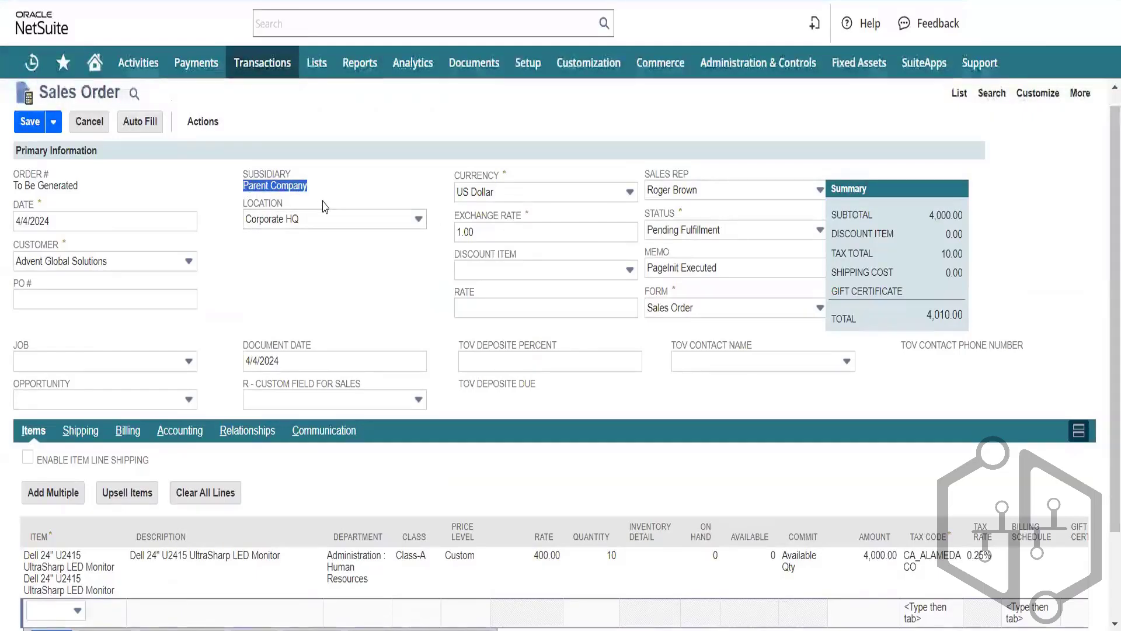
left_click(335, 253)
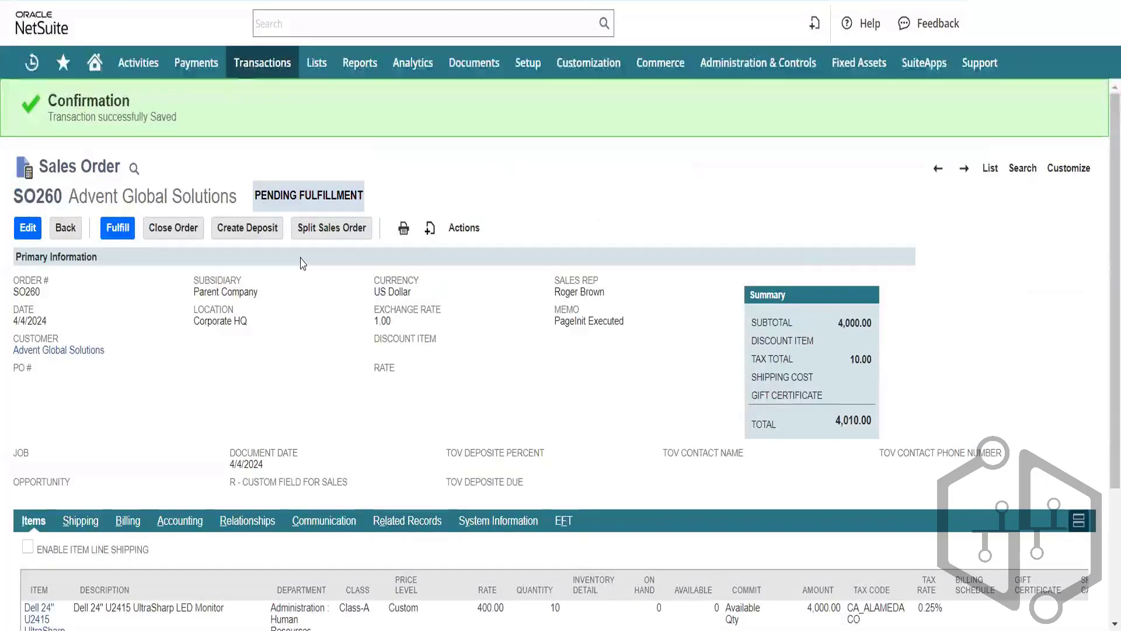
Open the monitor's inventory item record in a new browser tab and examine its stock quantities per warehouse
scroll(1105, 361, "down", 2)
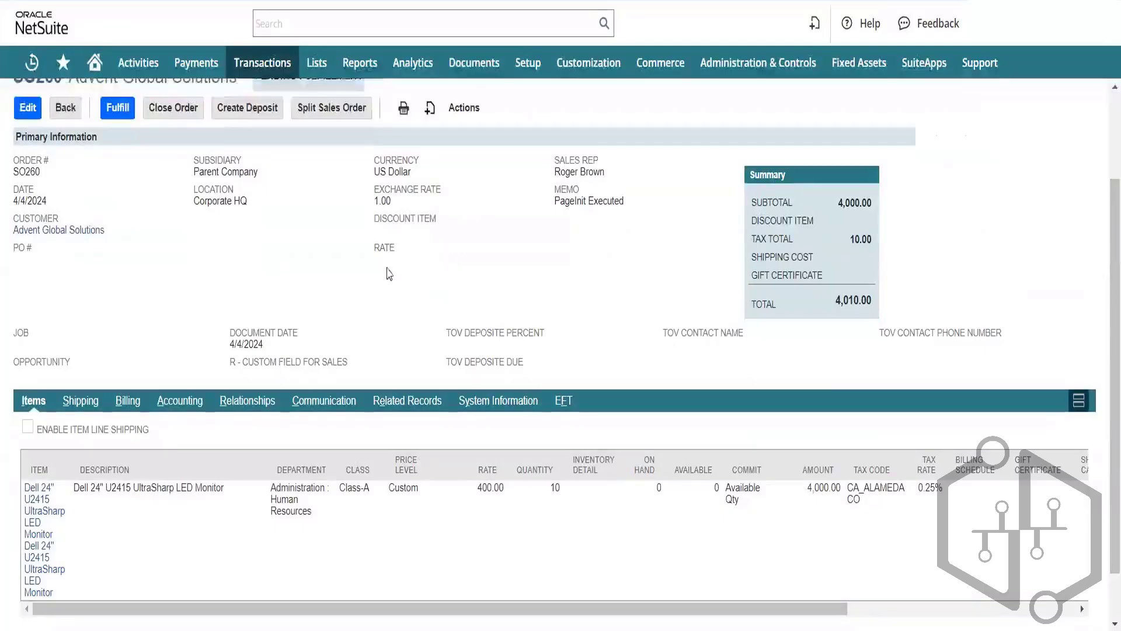
right_click(39, 526)
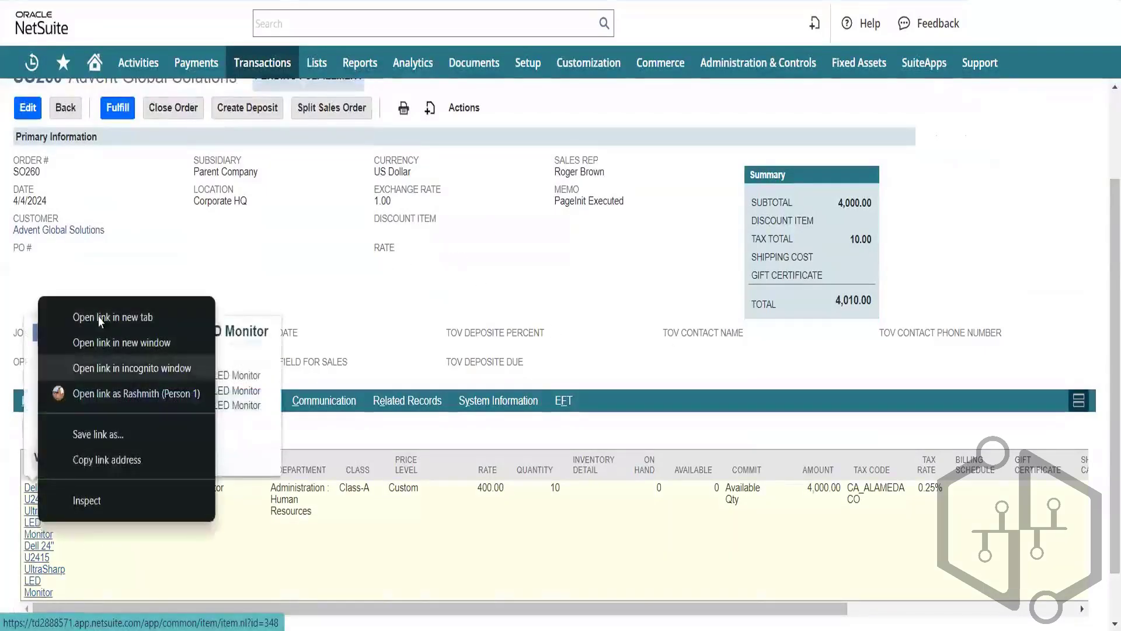
left_click(108, 316)
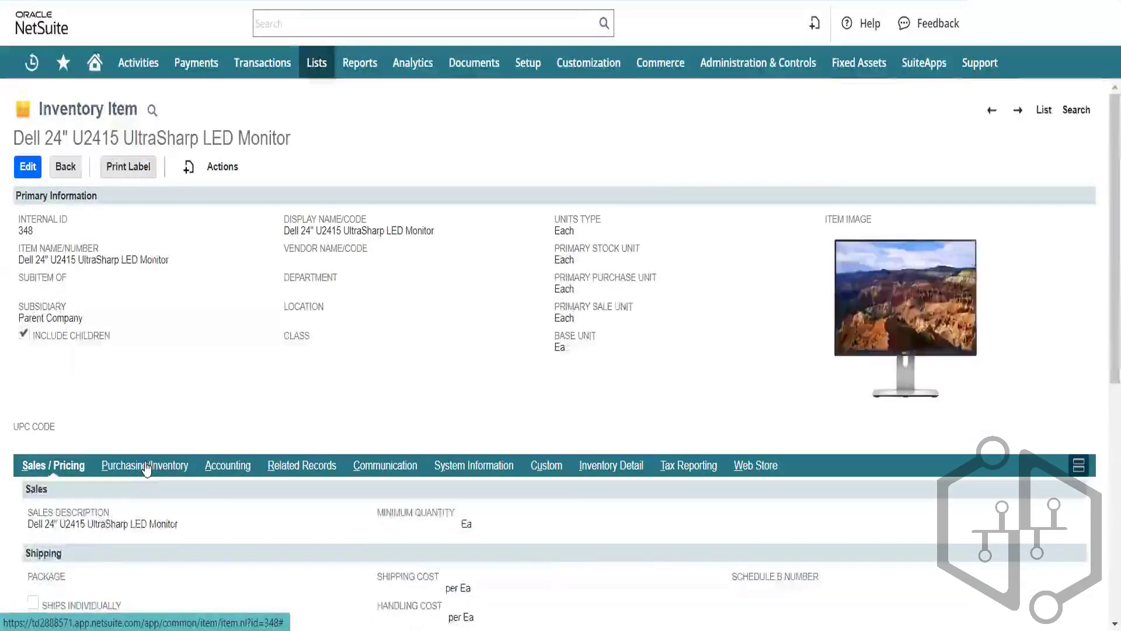
left_click(146, 467)
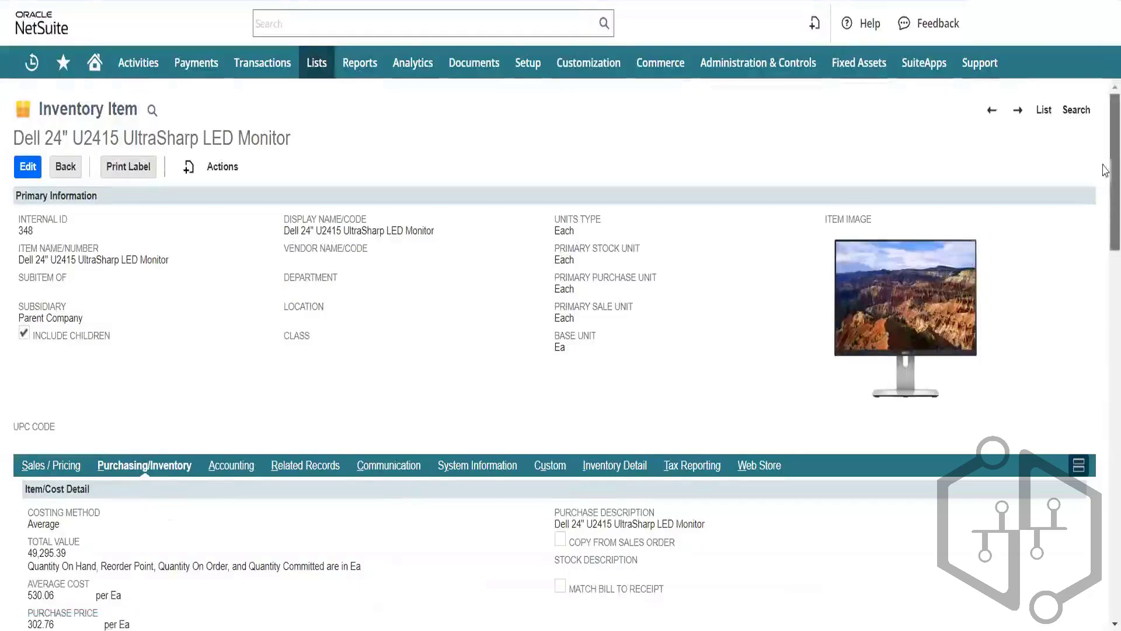
scroll(1105, 451, "down", 15)
scroll(1104, 451, "down", 4)
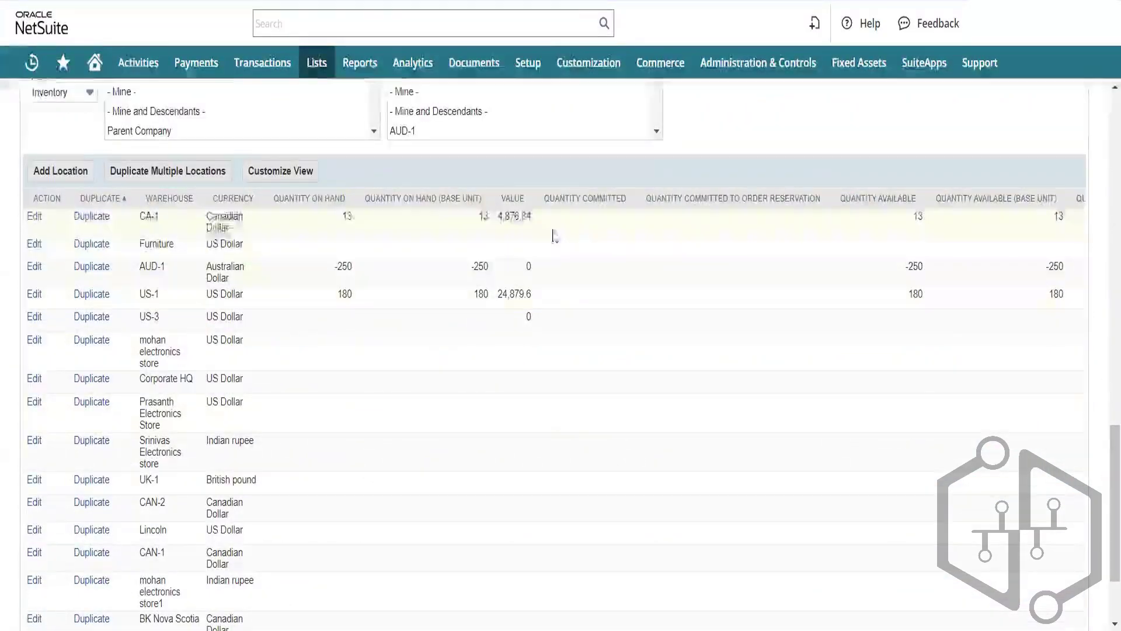
left_click_drag(552, 233, 35, 229)
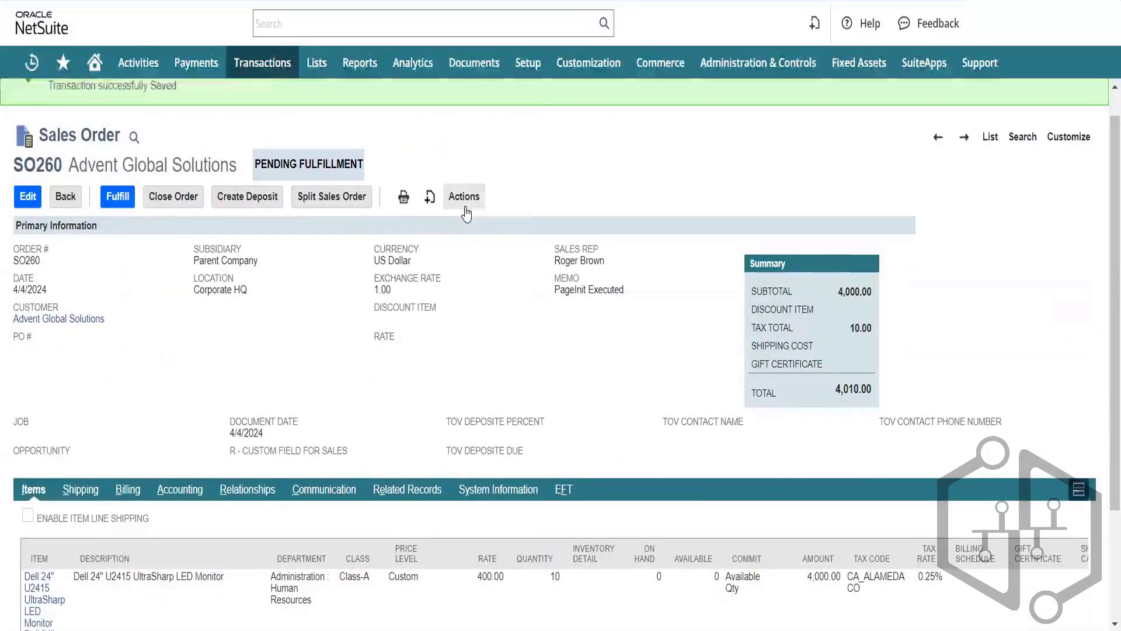
Open the sales order's GL impact and examine the accrued sales tax account, its credit amount and the sales order debit
left_click(466, 210)
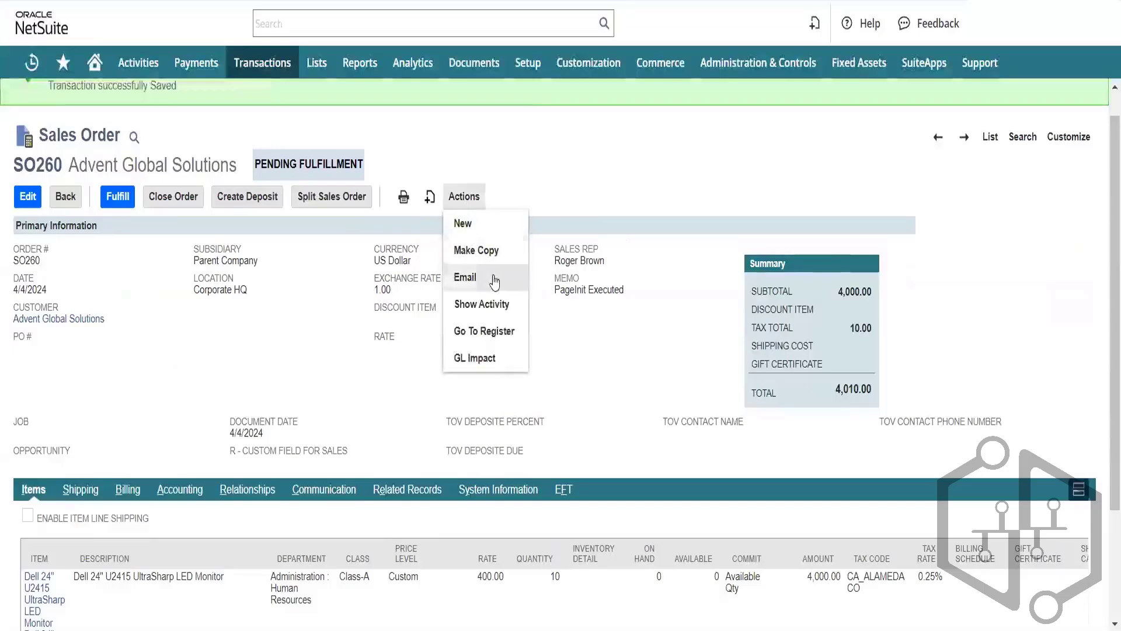
right_click(500, 362)
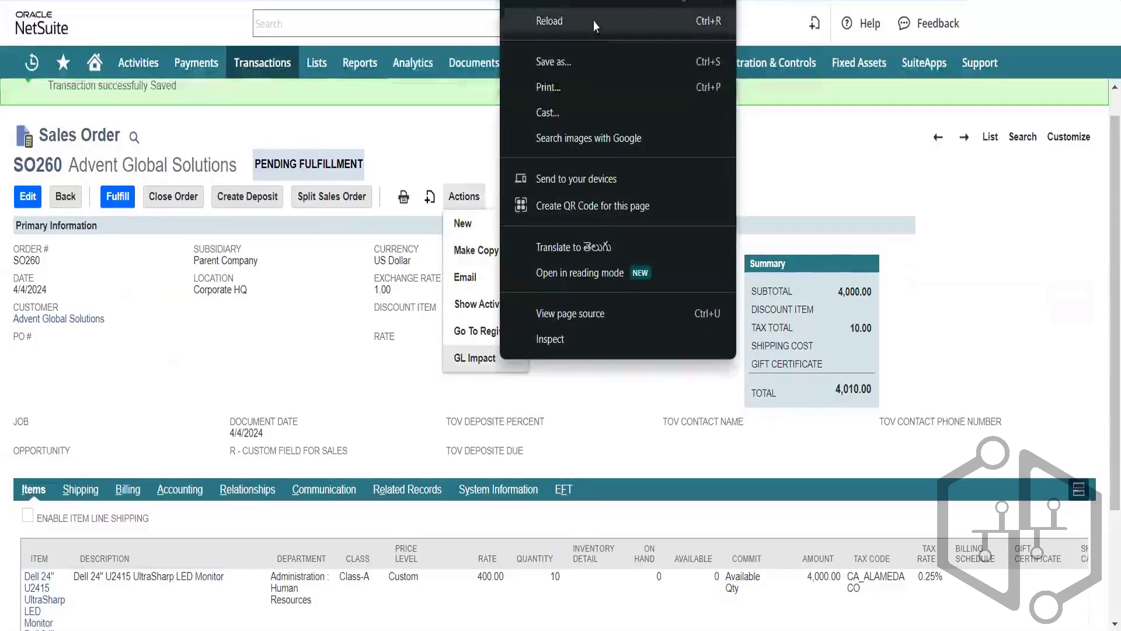
key("Escape")
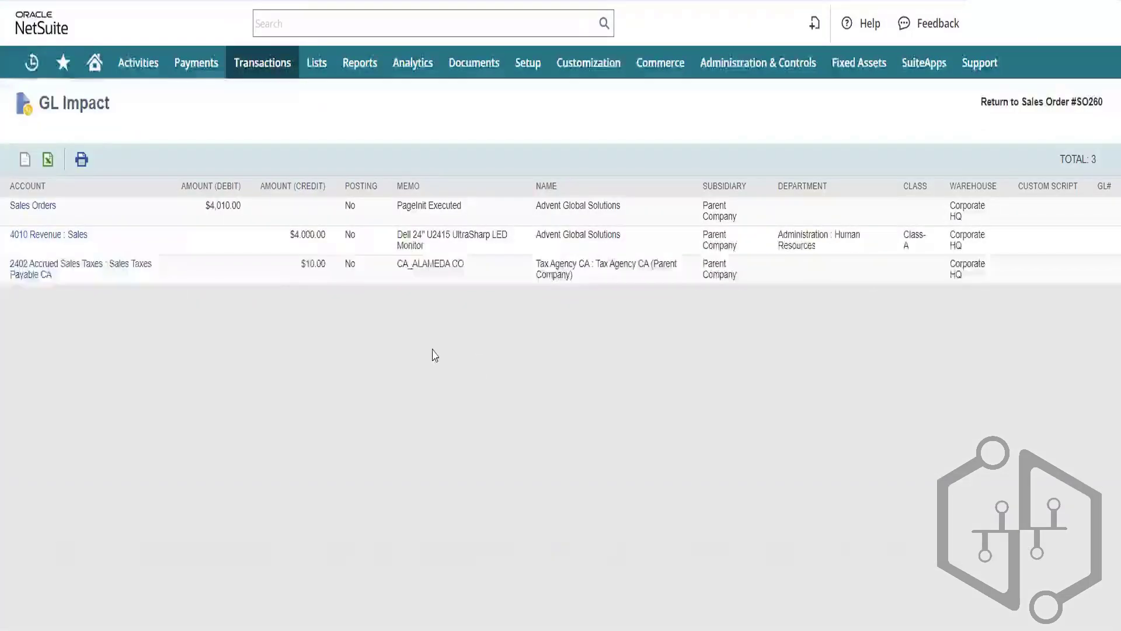
double_click(324, 267)
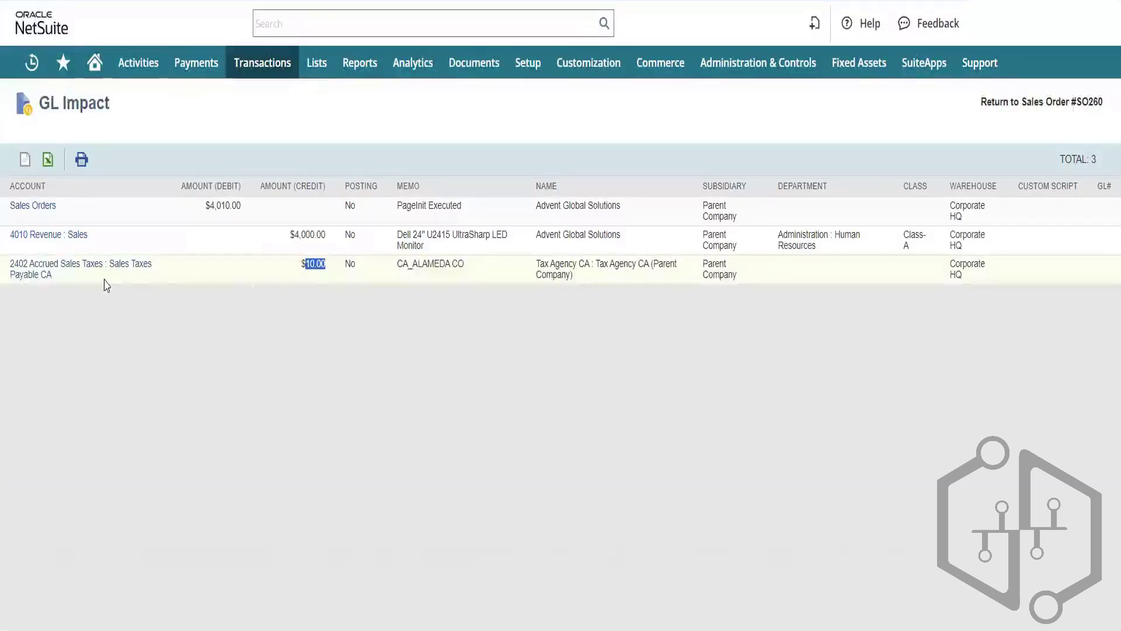
left_click_drag(107, 286, 6, 264)
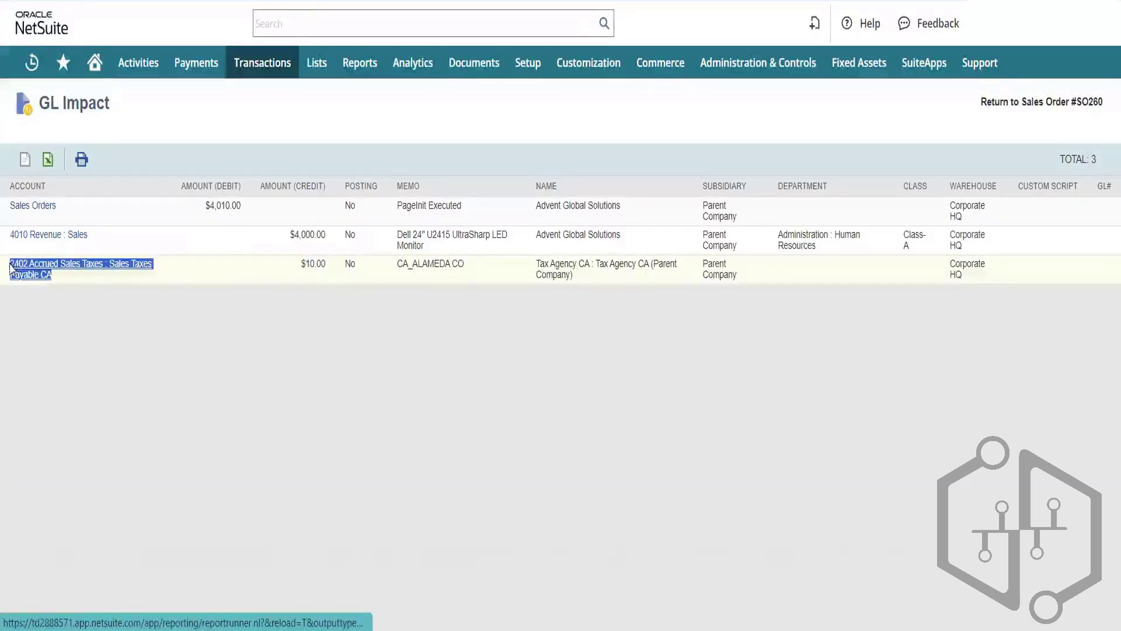
left_click(100, 319)
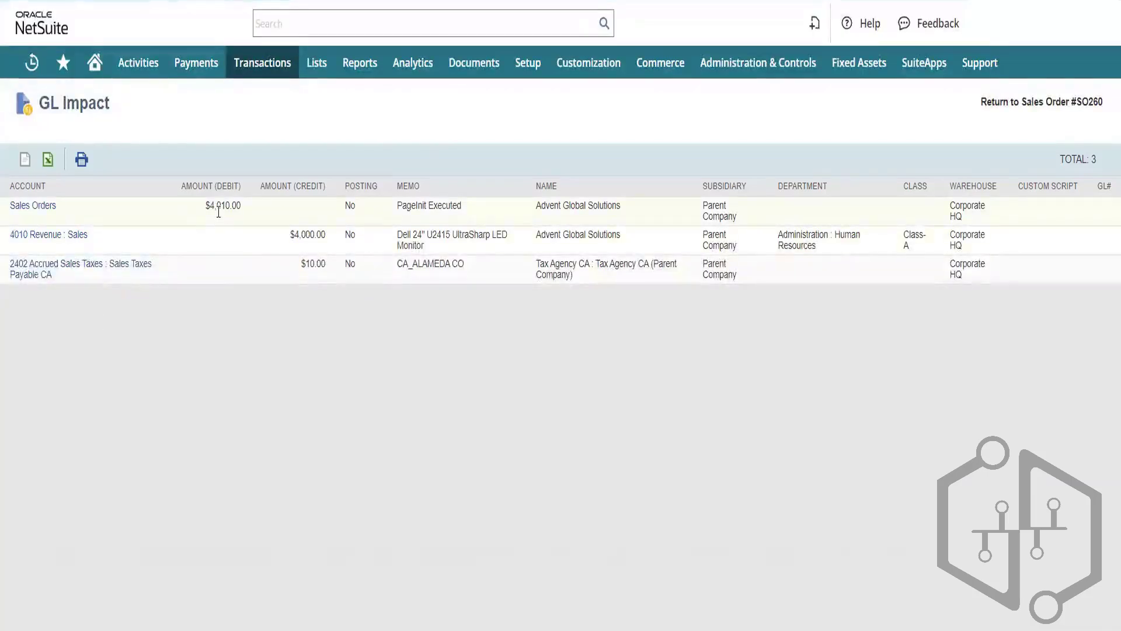
double_click(218, 208)
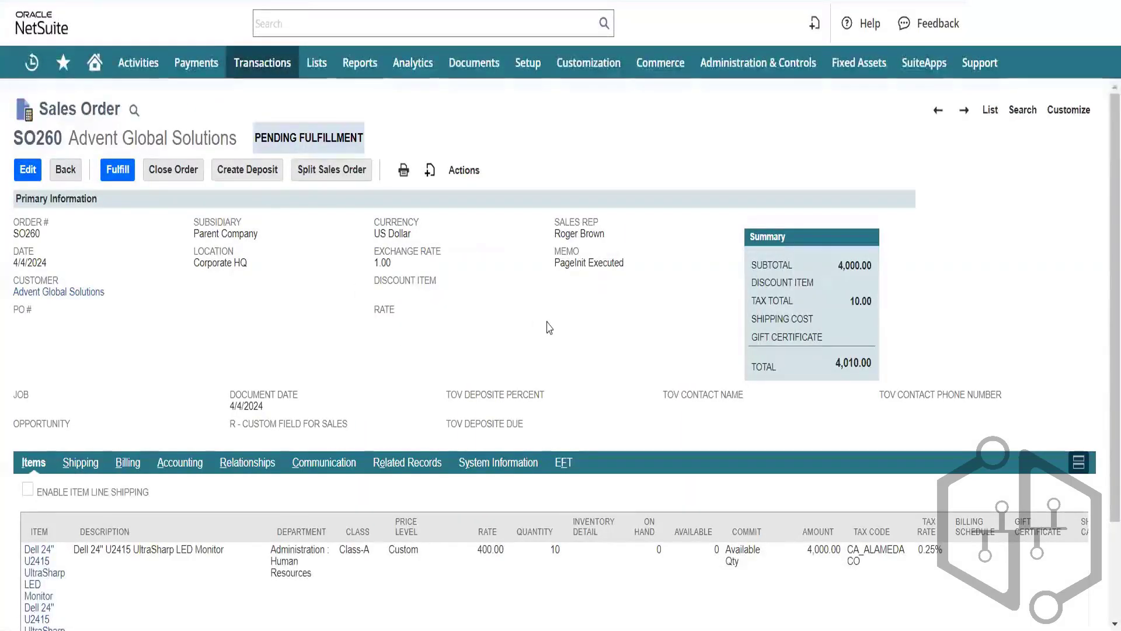
Reopen the sales order's GL impact and compare the revenue and tax credits with the debit amount
mouse_move(459, 175)
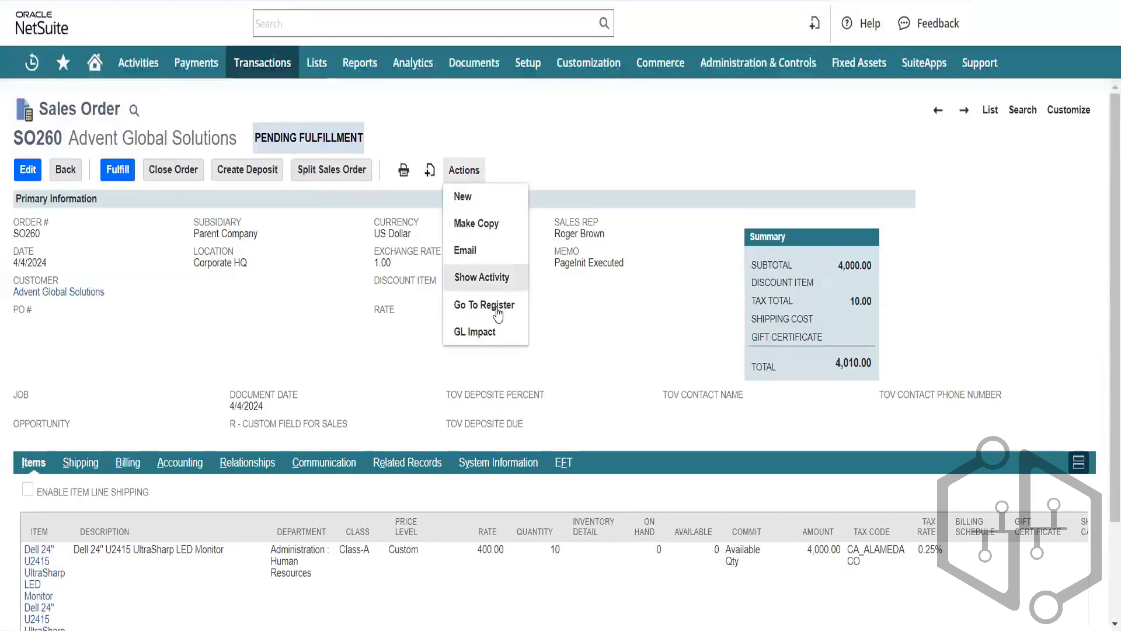
right_click(507, 328)
left_click(498, 328)
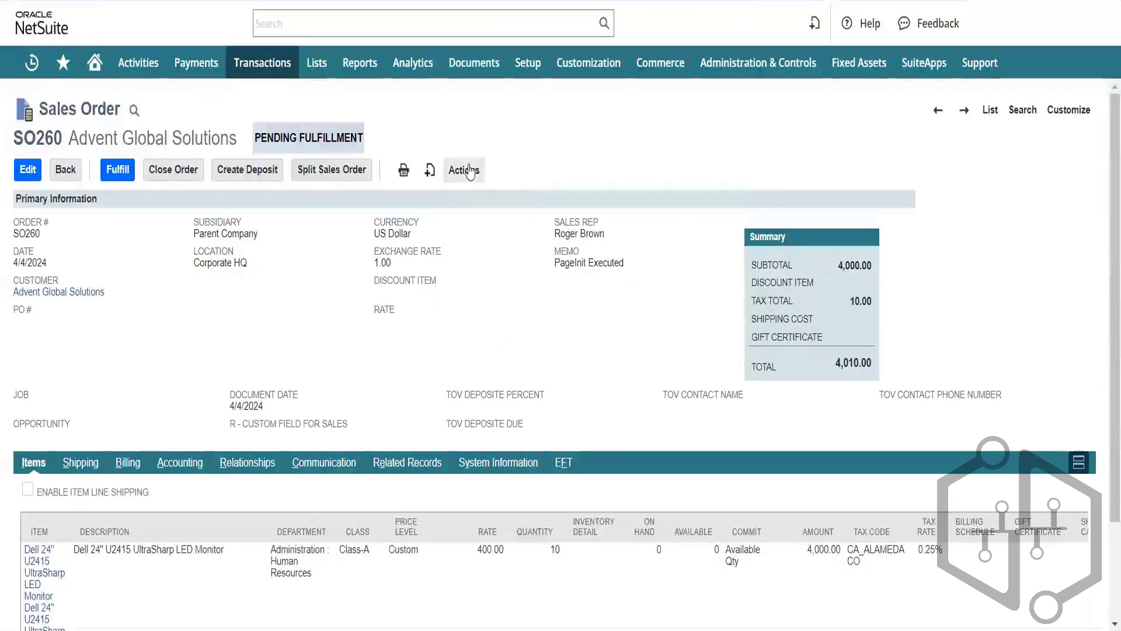
mouse_move(465, 172)
left_click(498, 331)
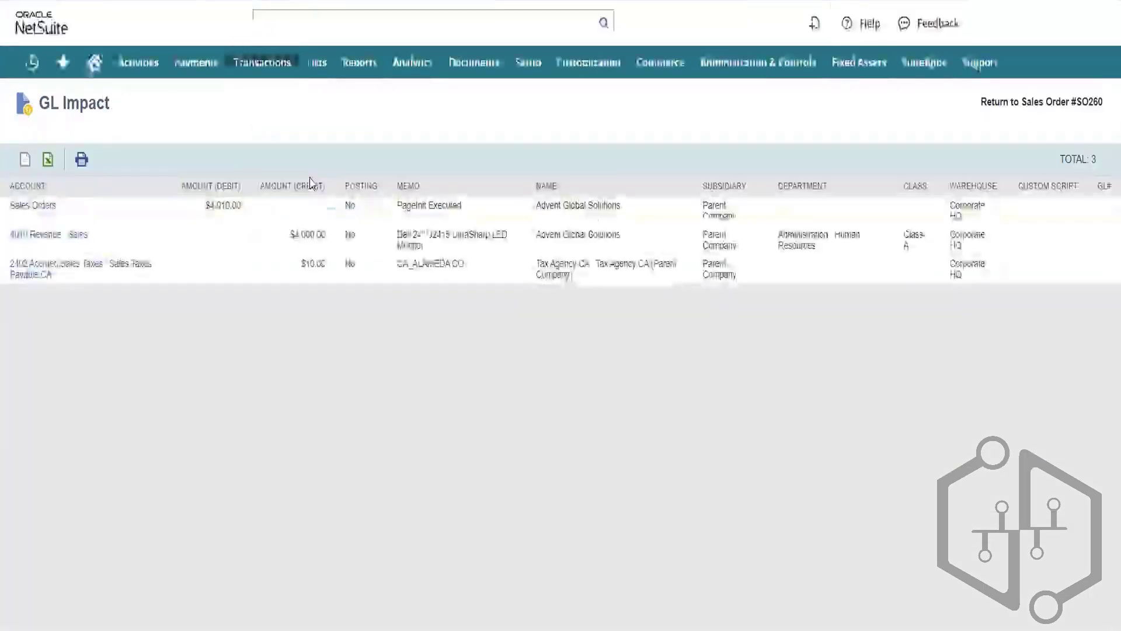
double_click(315, 234)
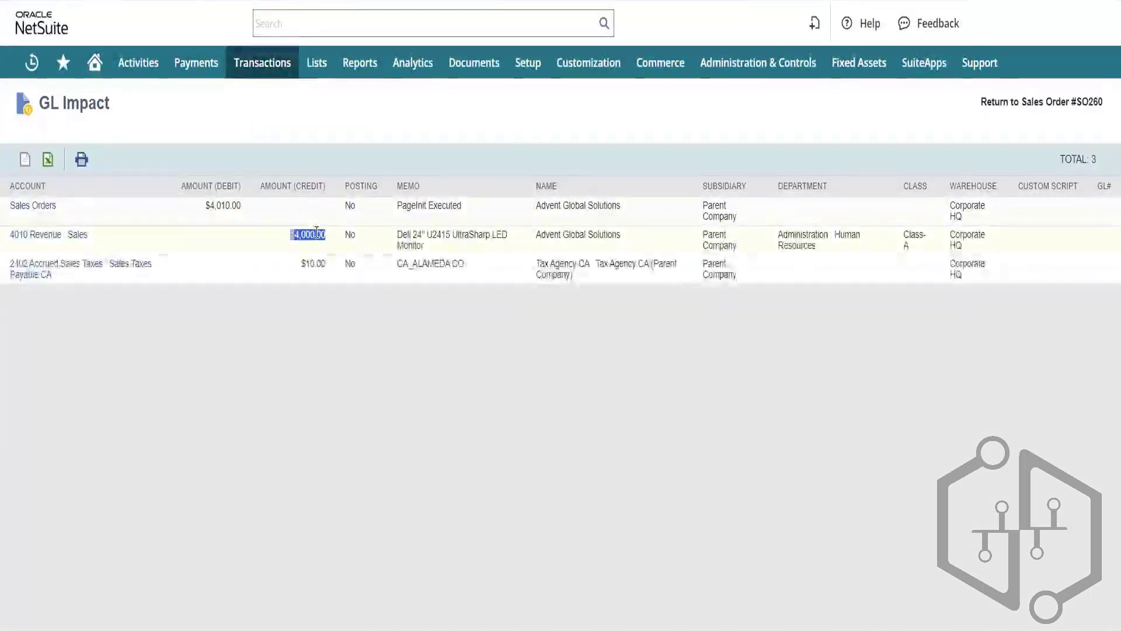
double_click(313, 266)
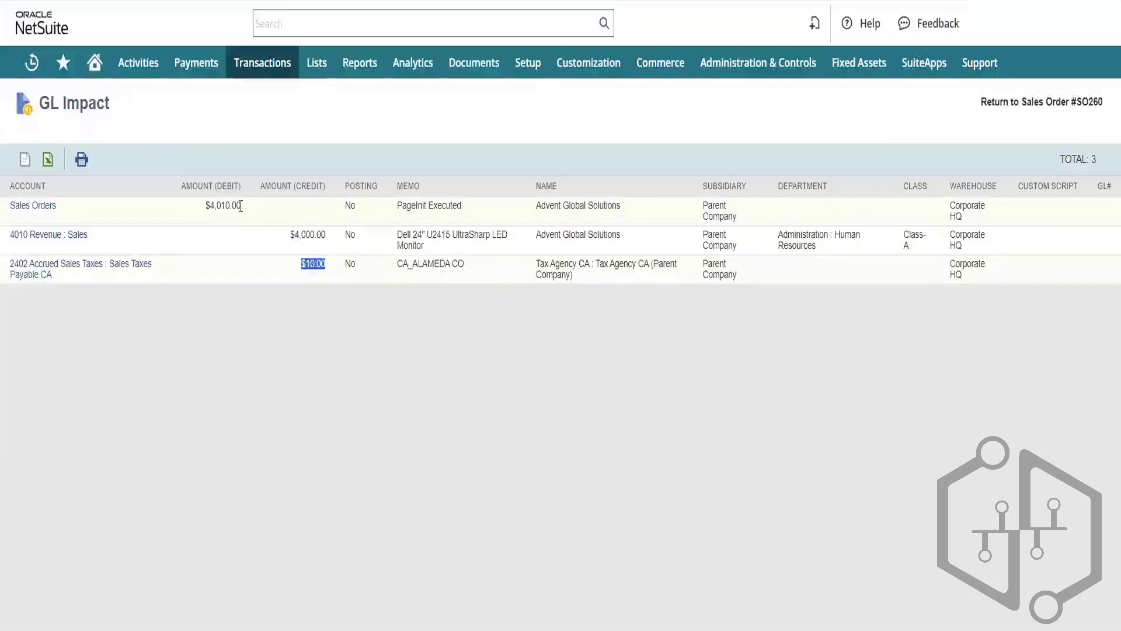
left_click_drag(250, 211, 197, 215)
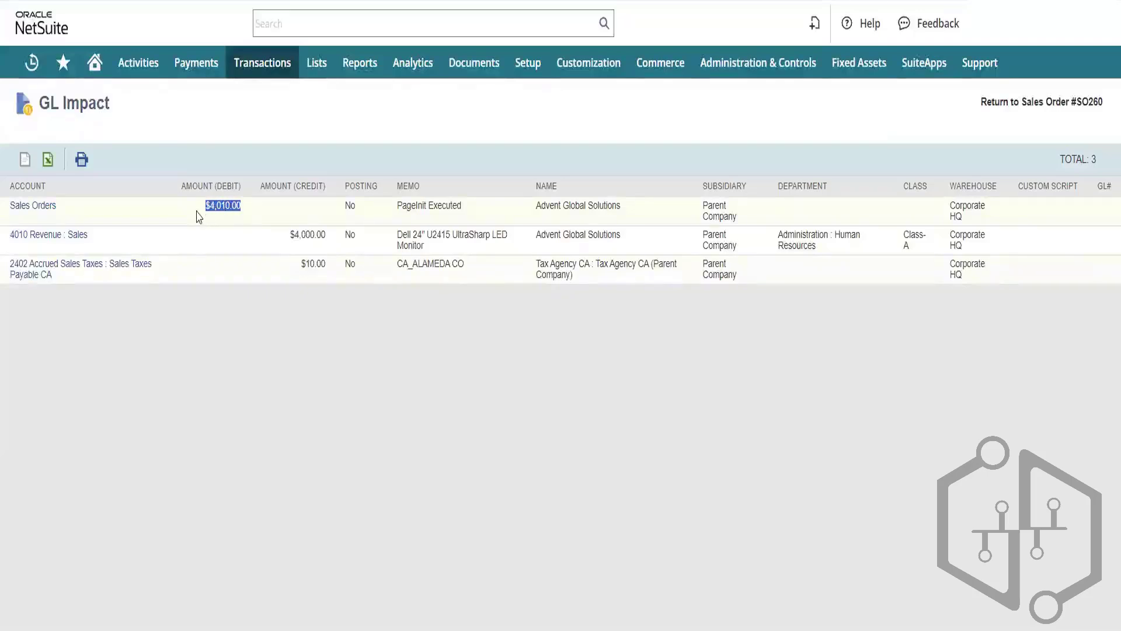
double_click(302, 231)
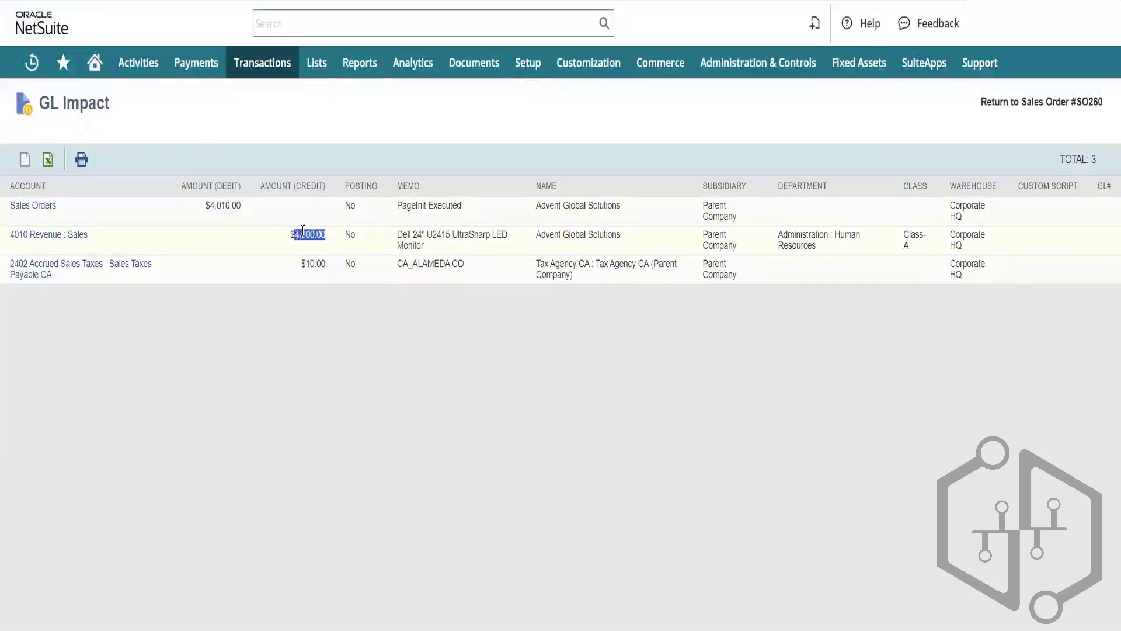
double_click(315, 264)
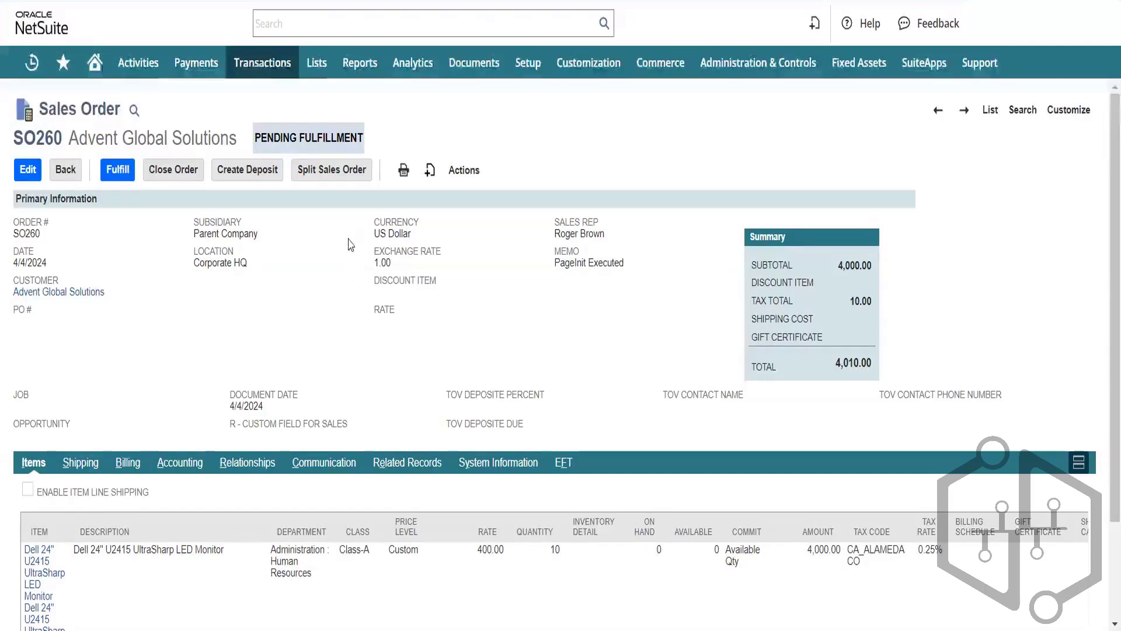
Open a new item fulfillment for the saved Advent Global Solutions sales order
mouse_move(263, 64)
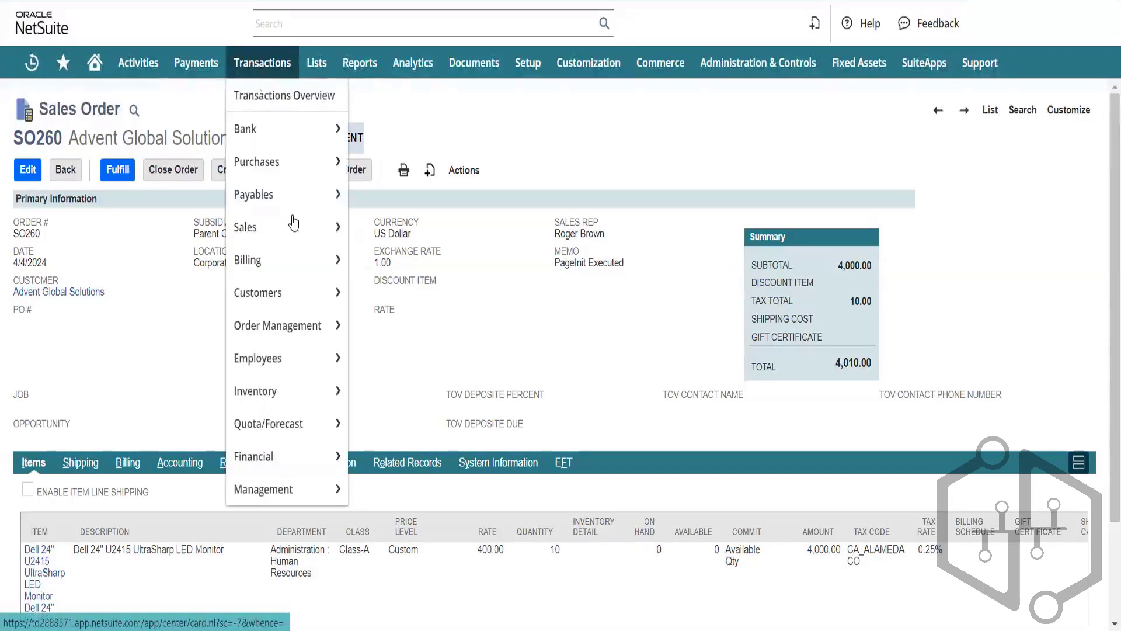
mouse_move(296, 222)
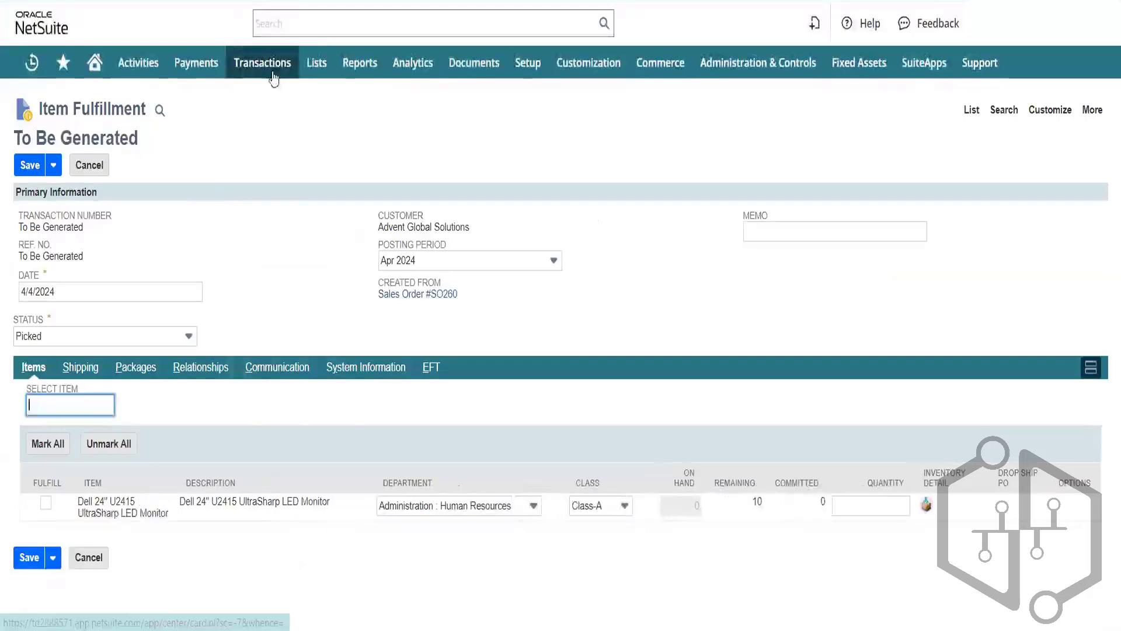
Look through the sales and customer transaction types for an item fulfillment entry
mouse_move(274, 79)
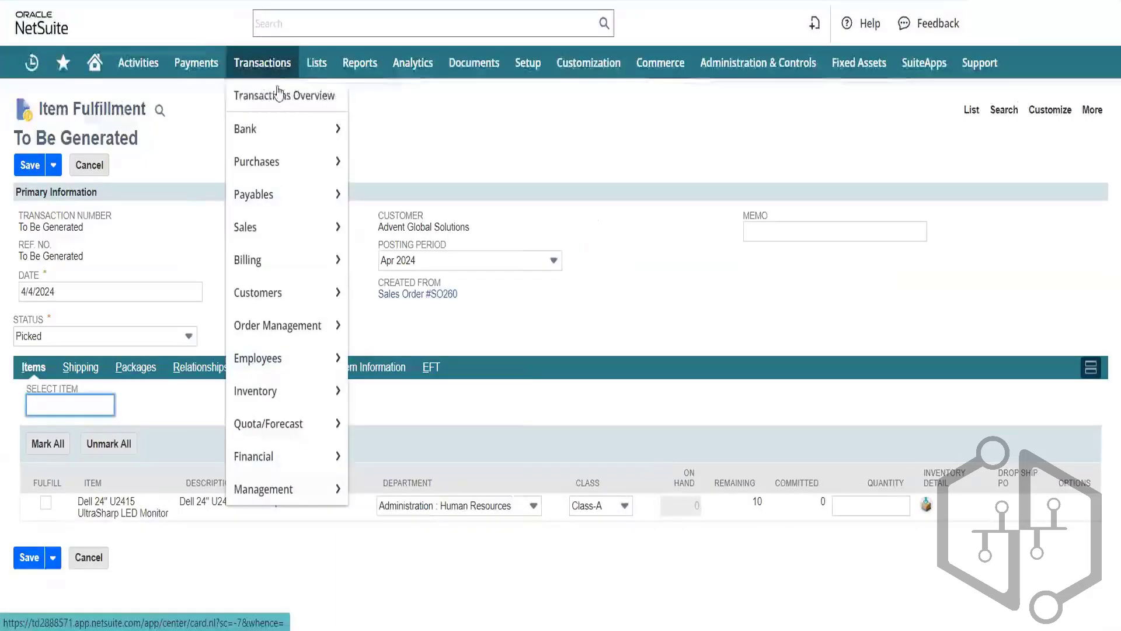
mouse_move(304, 225)
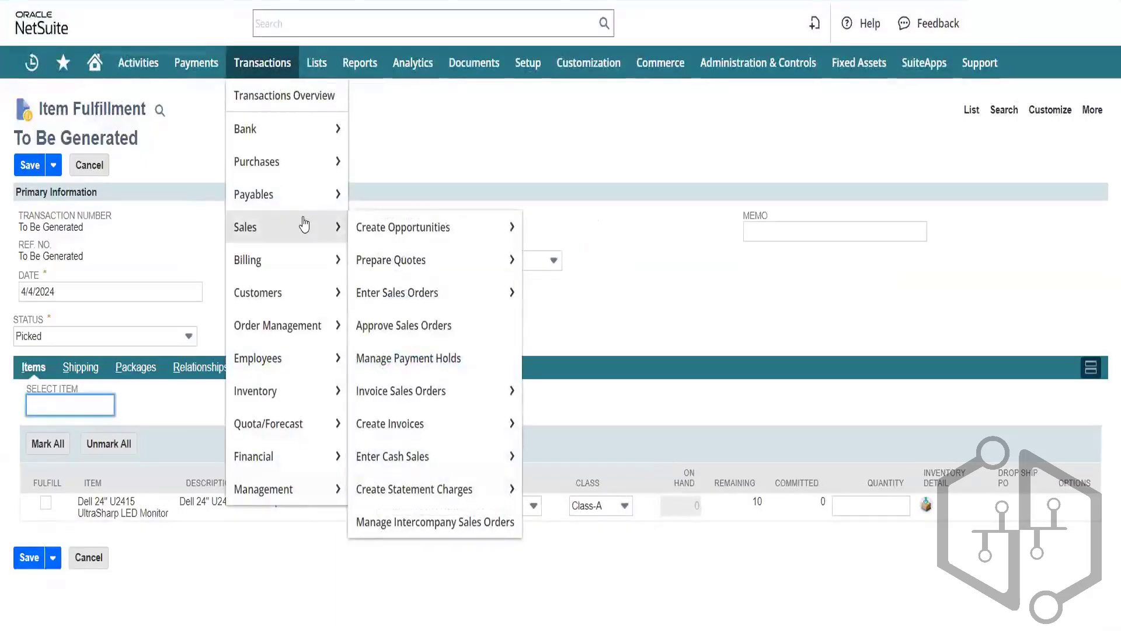
mouse_move(307, 294)
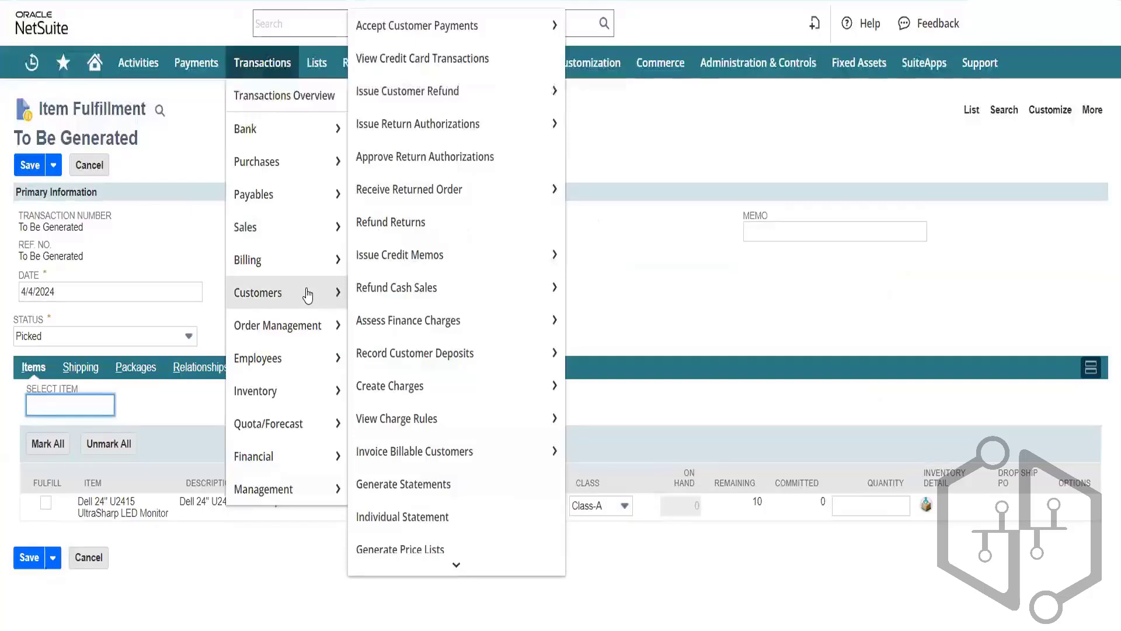
mouse_move(387, 301)
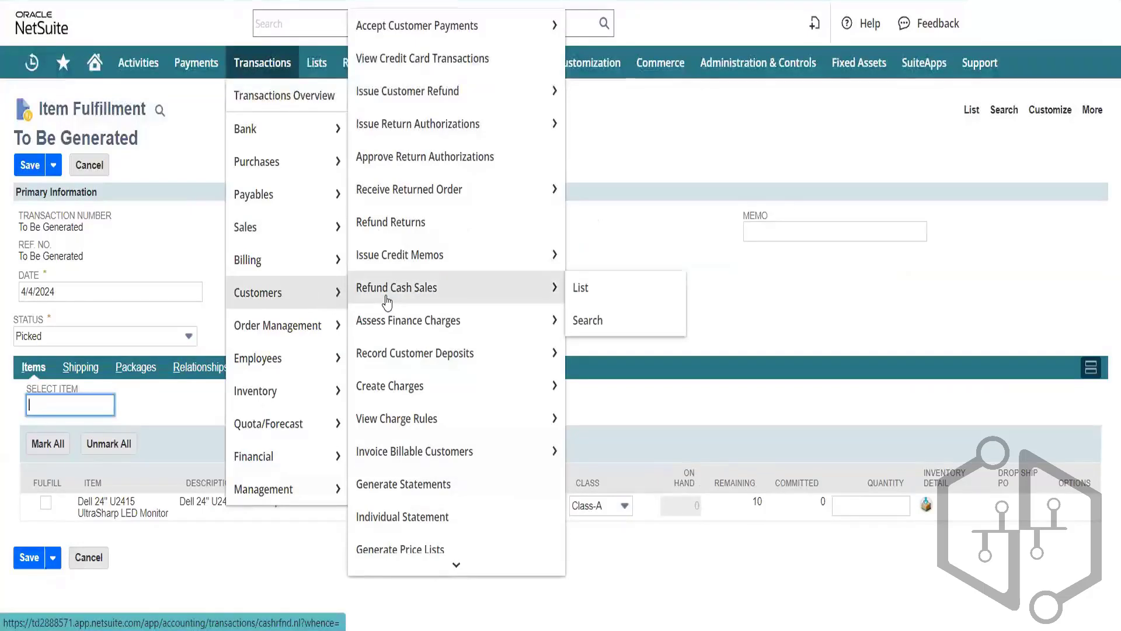
mouse_move(269, 239)
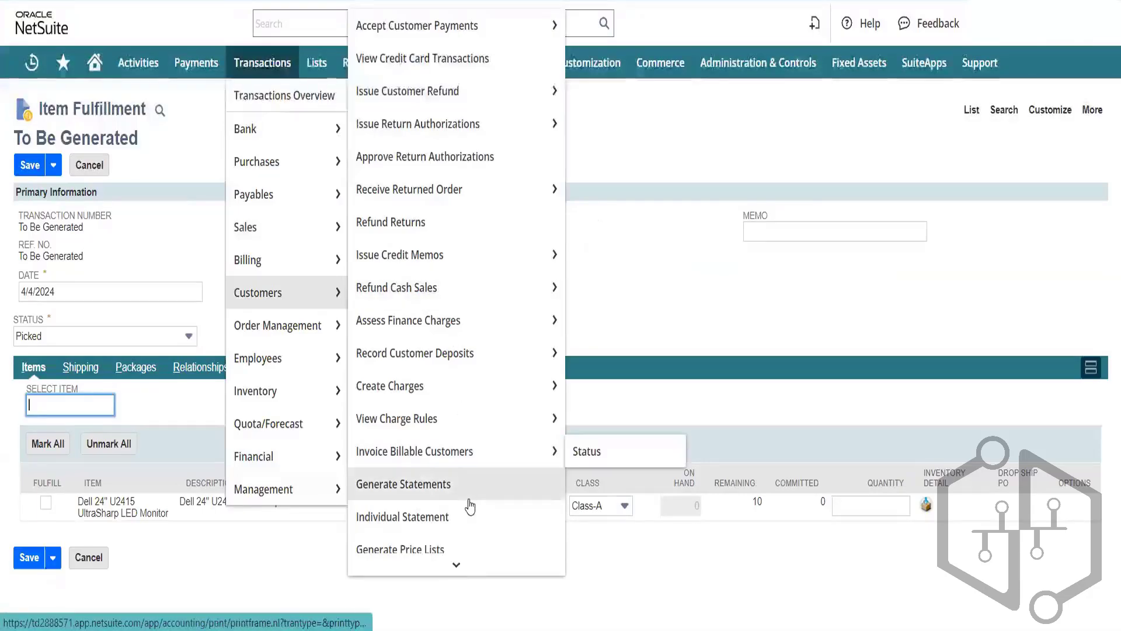
mouse_move(458, 568)
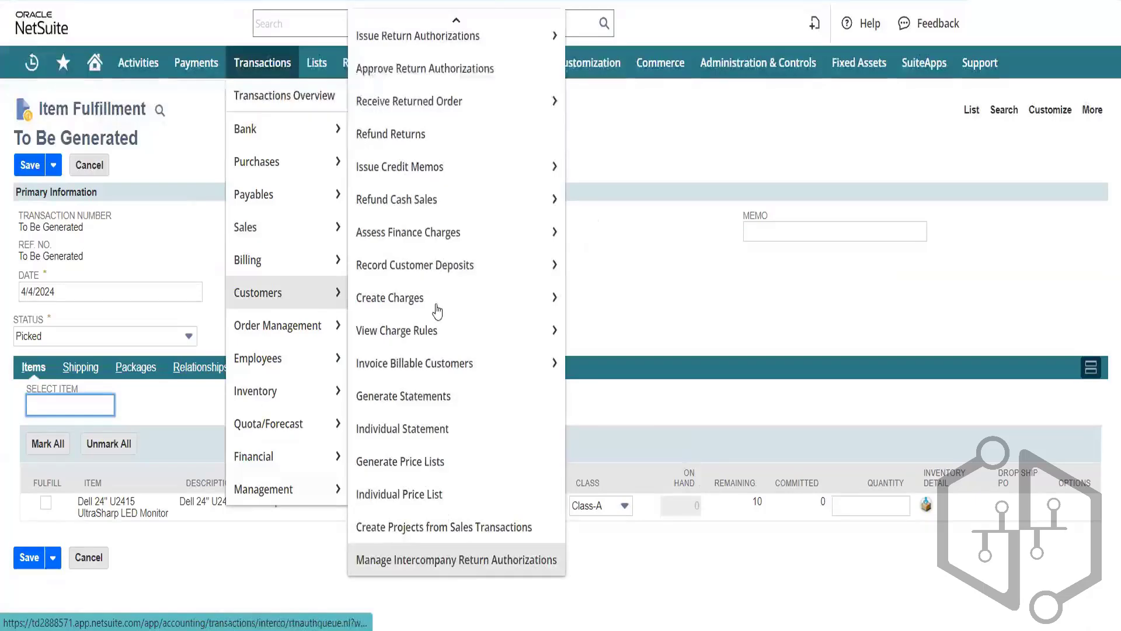
mouse_move(455, 23)
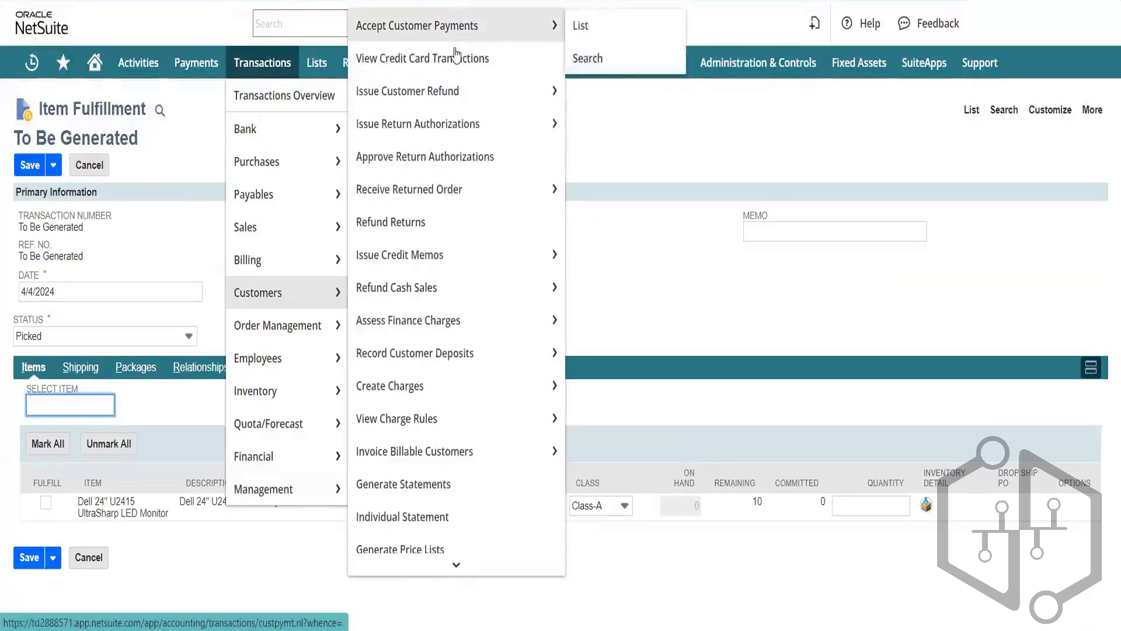
mouse_move(470, 201)
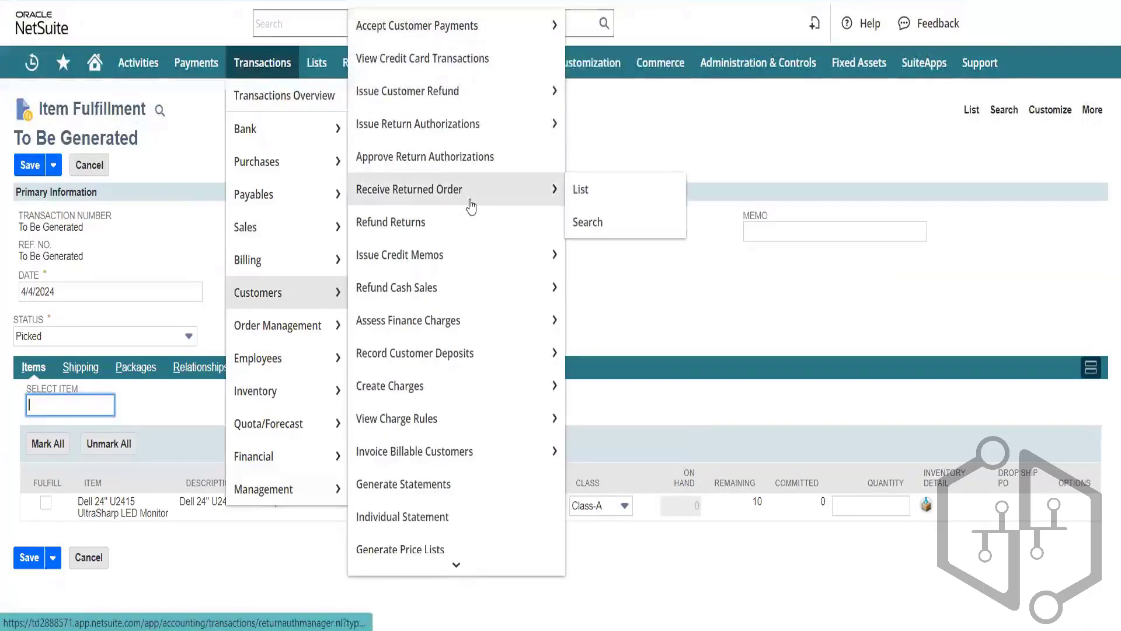
mouse_move(480, 271)
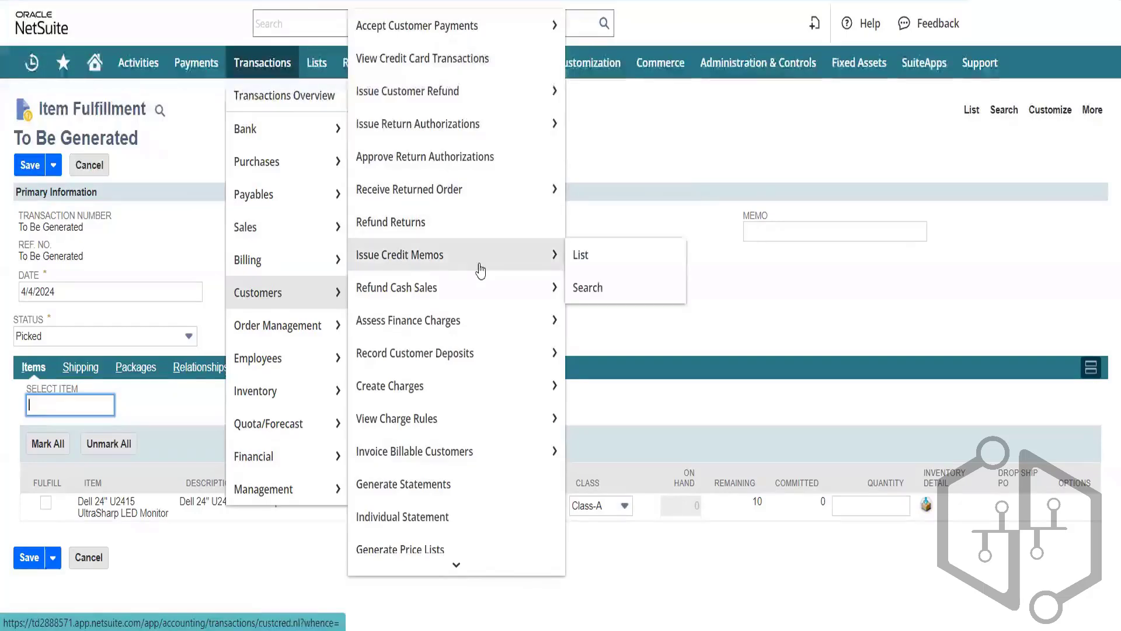
mouse_move(482, 304)
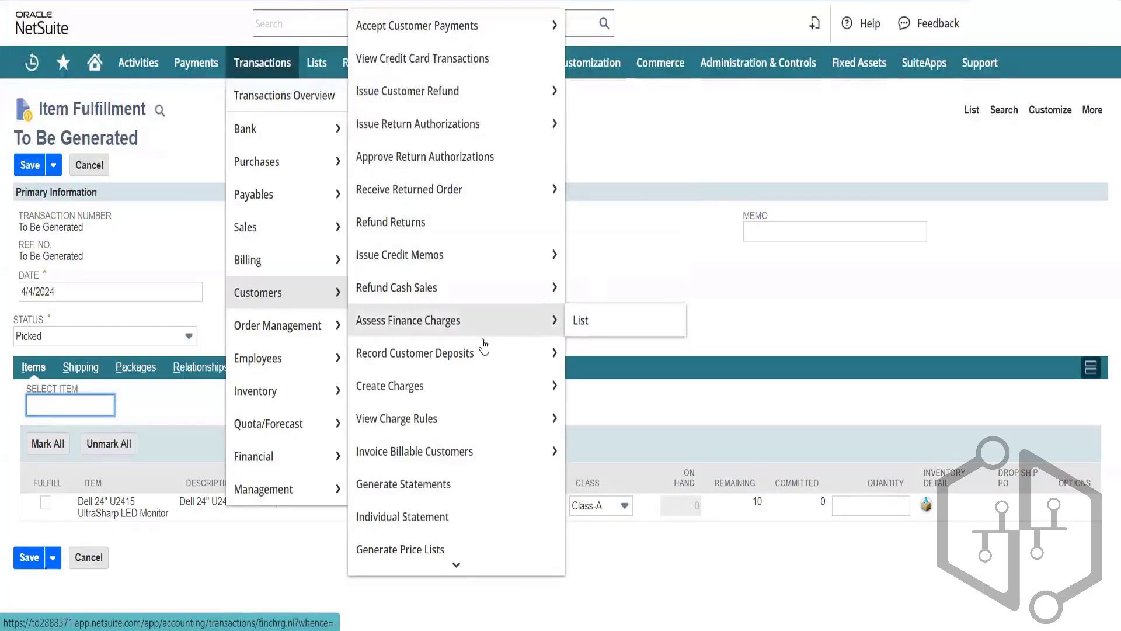
mouse_move(483, 372)
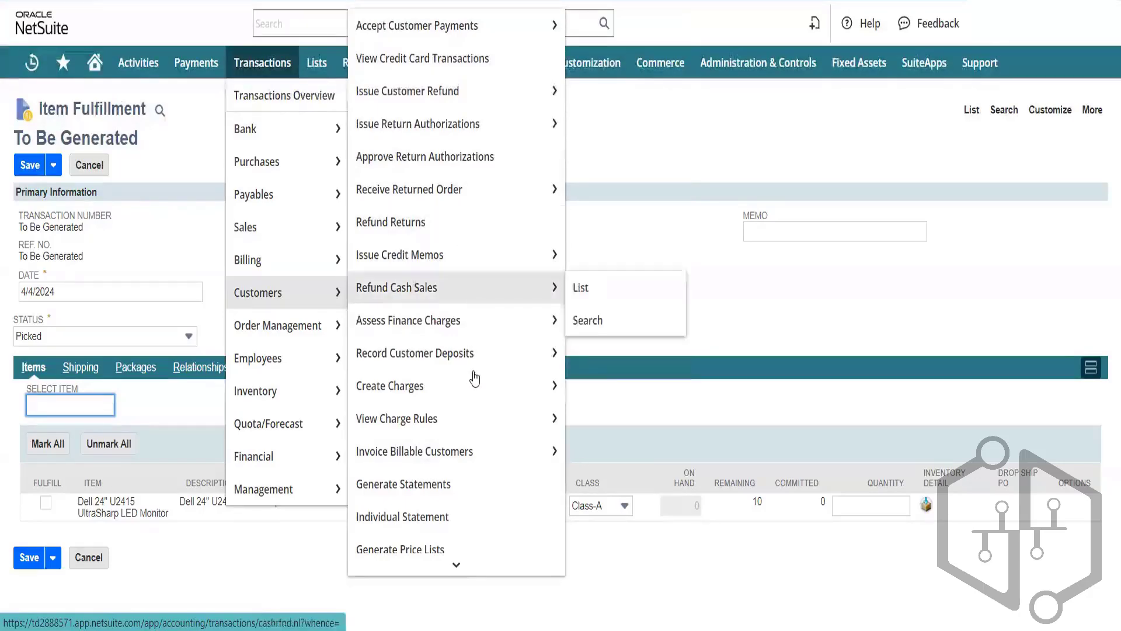
mouse_move(470, 466)
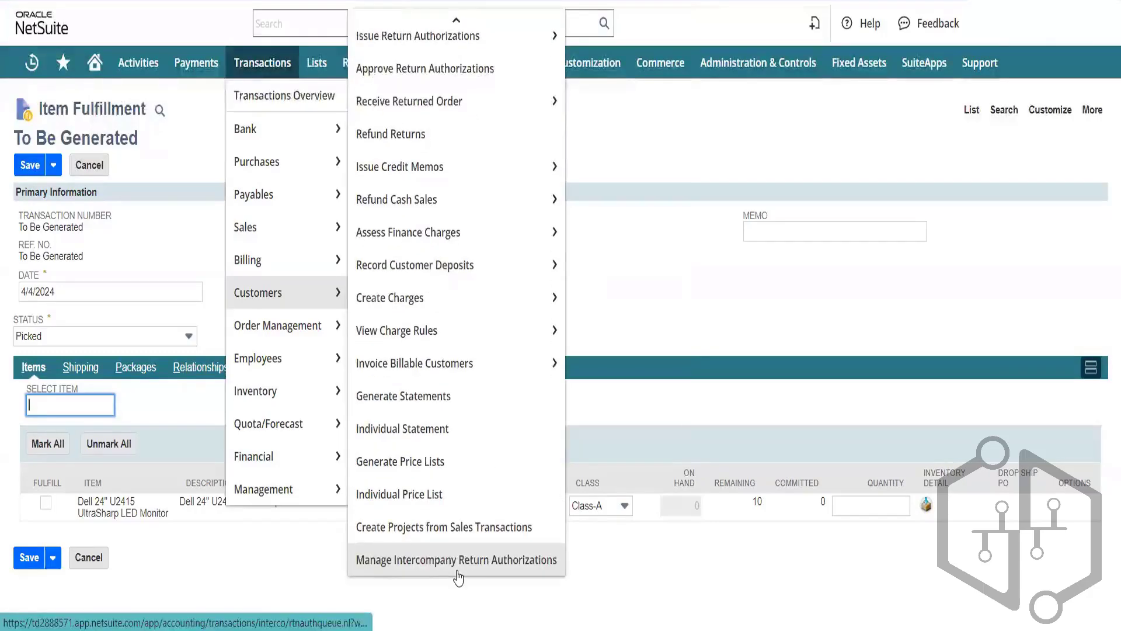
left_click(459, 575)
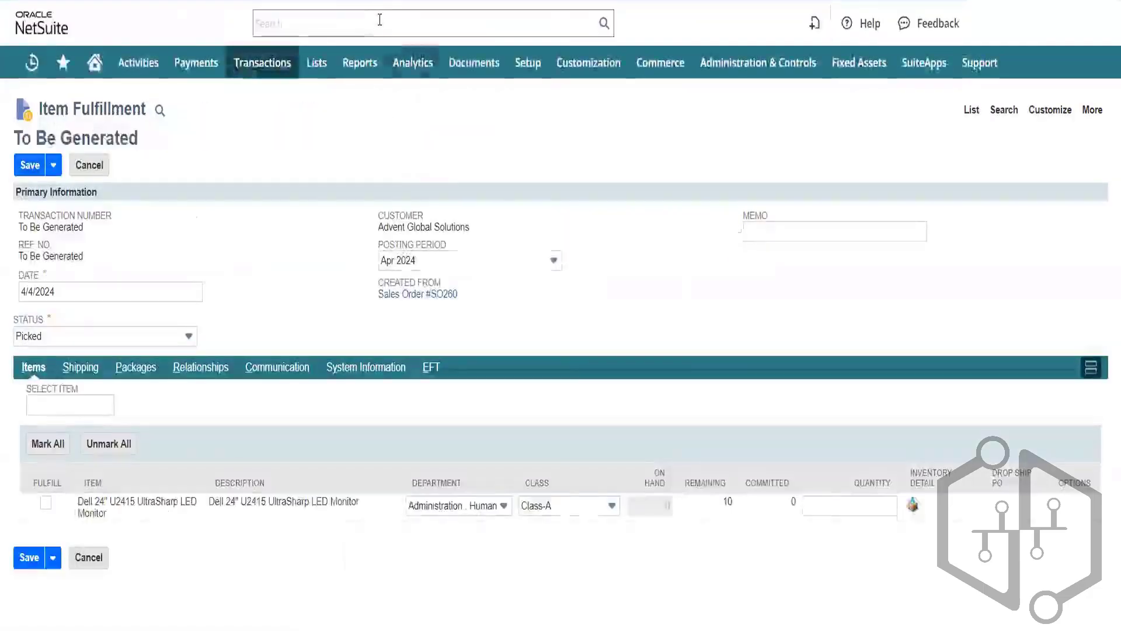
Search globally for "fulfillment", open the Item Fulfillments list in a new browser tab and expand its filters
left_click(380, 21)
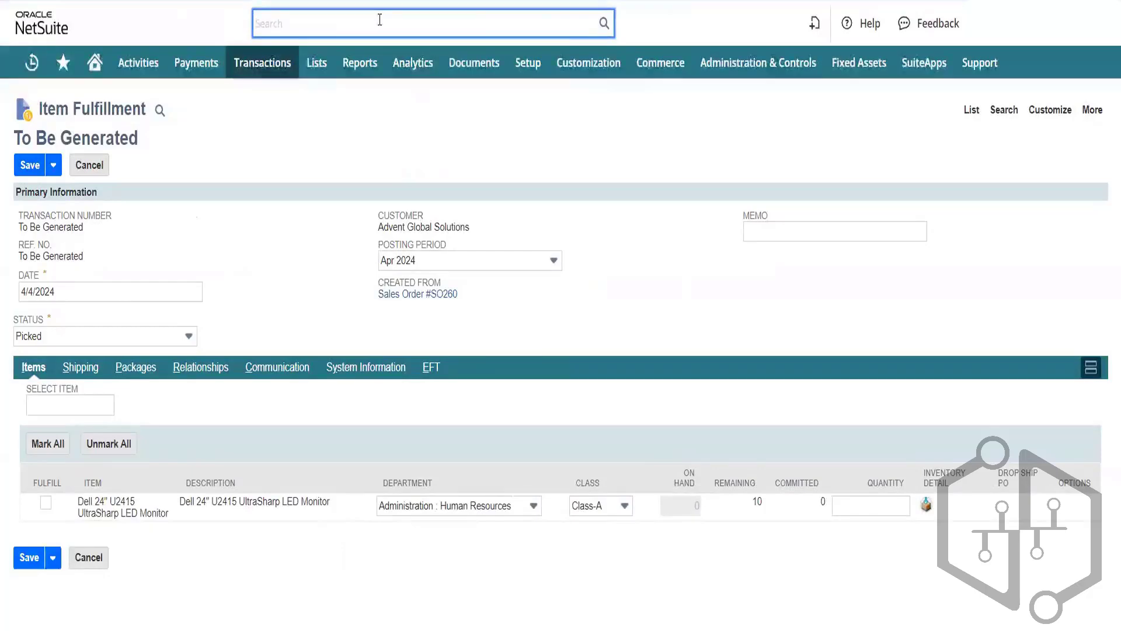
type("fulfill")
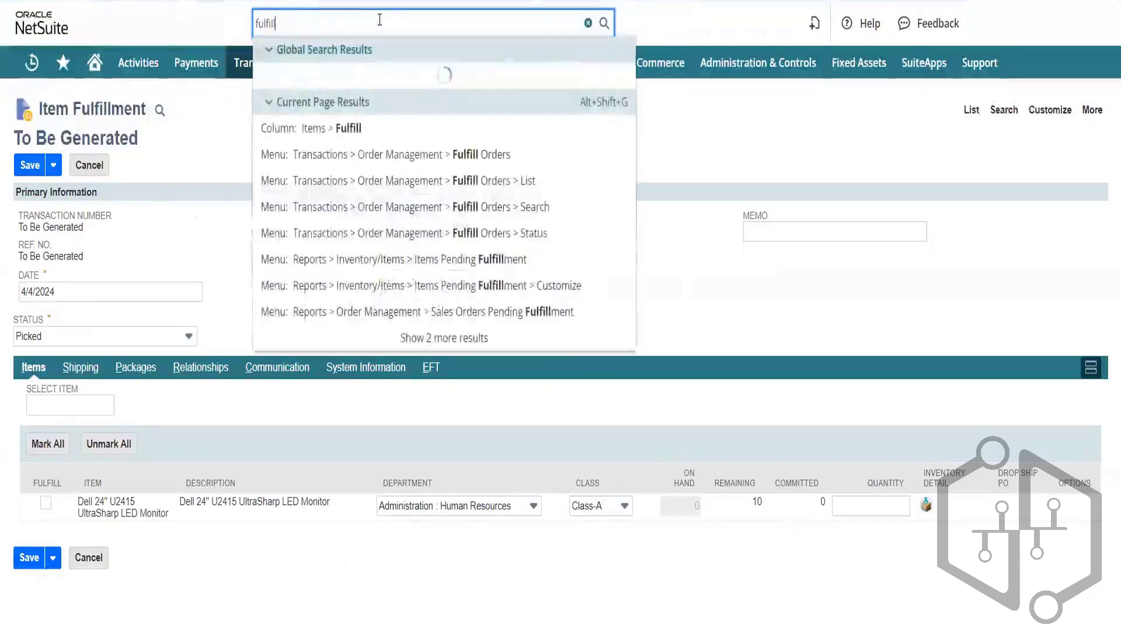
type("ment")
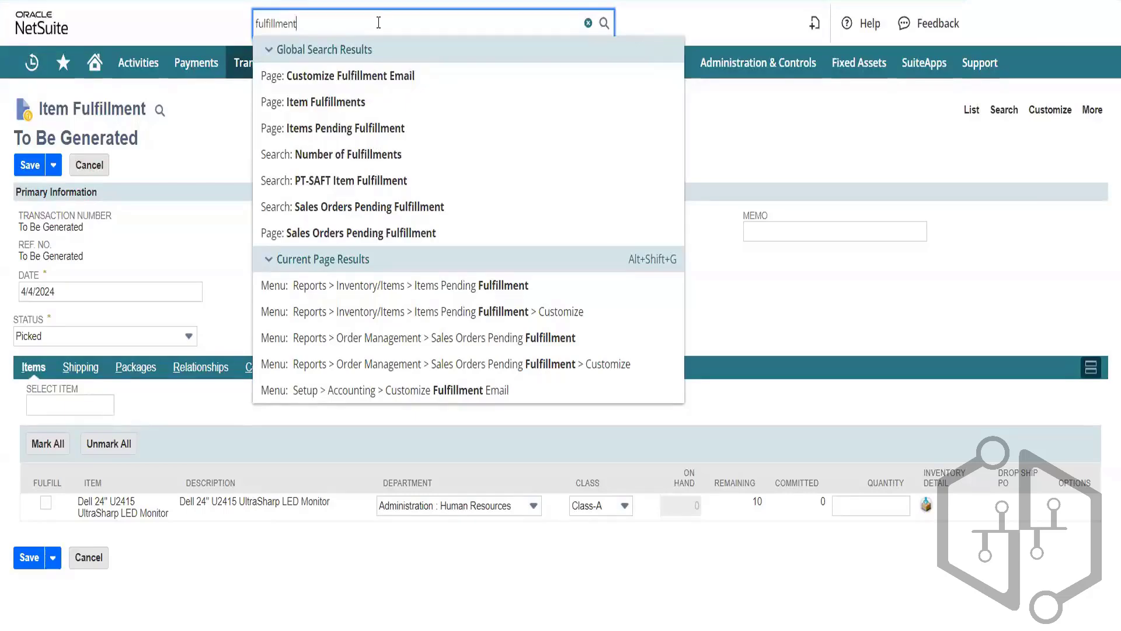
left_click(344, 103)
right_click(343, 104)
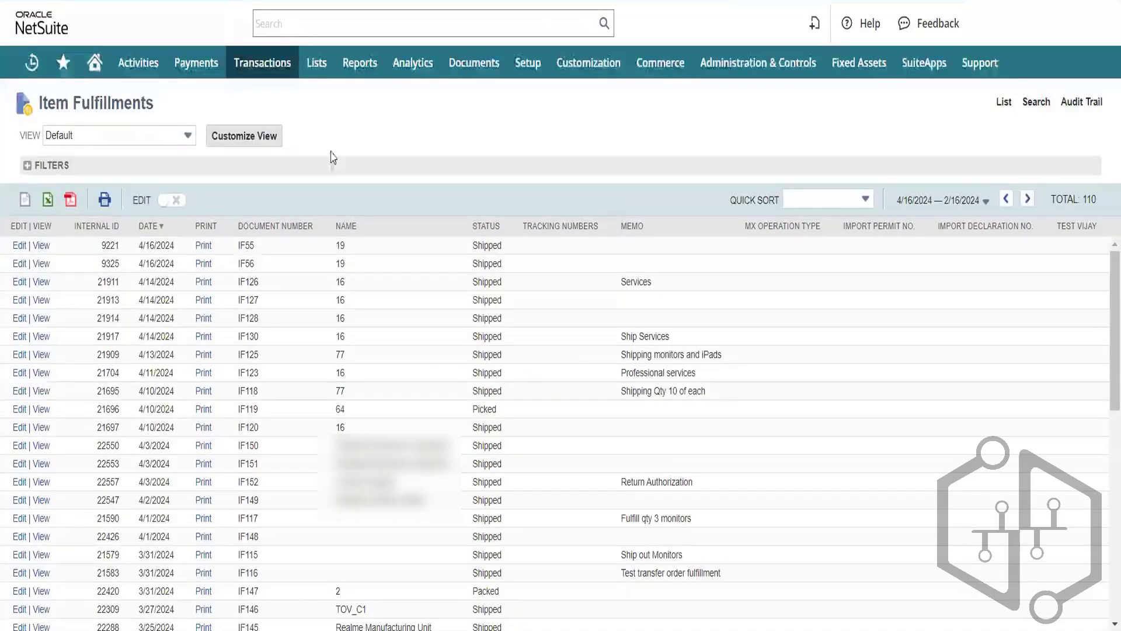
left_click(27, 166)
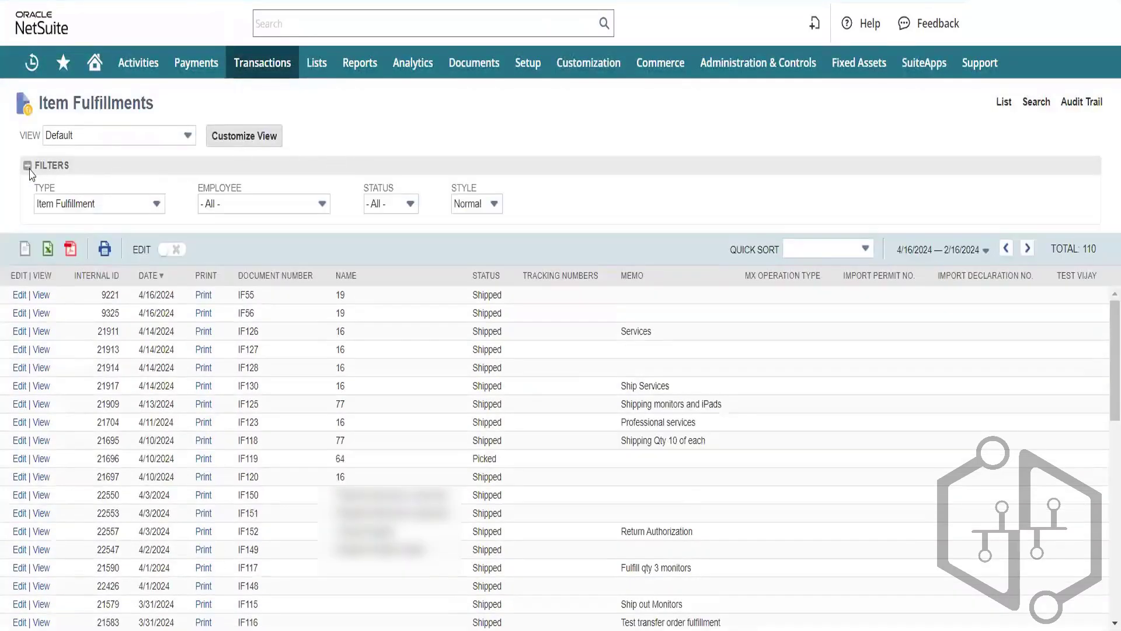
Examine the customer and billing transaction types again from the Item Fulfillments list for a fulfillment entry
mouse_move(282, 69)
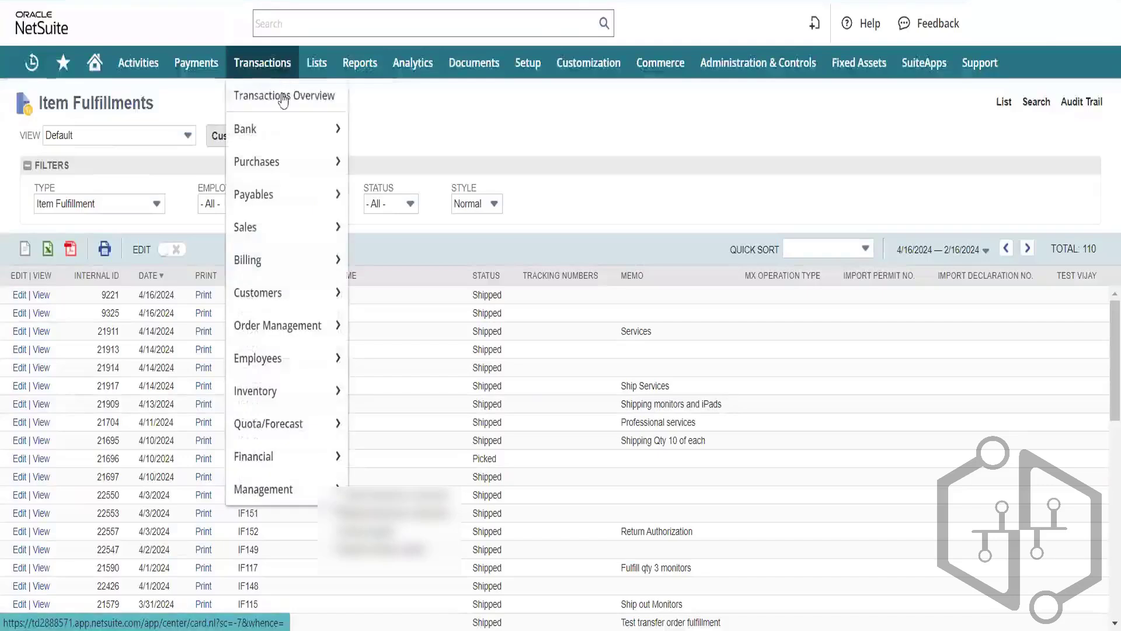
mouse_move(291, 243)
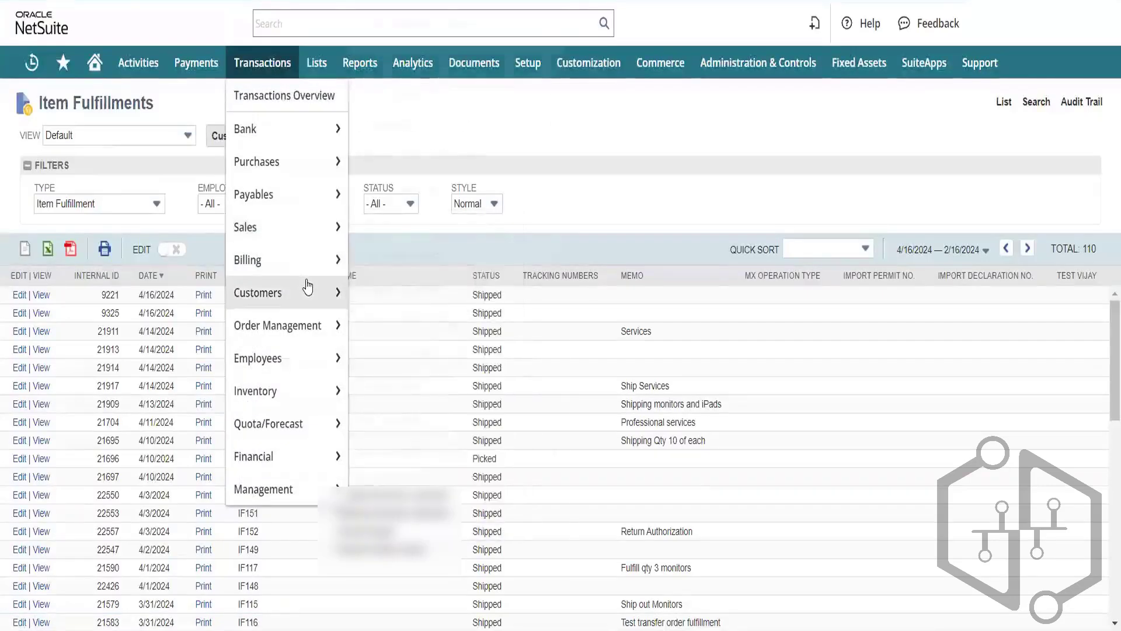
mouse_move(309, 286)
mouse_move(407, 295)
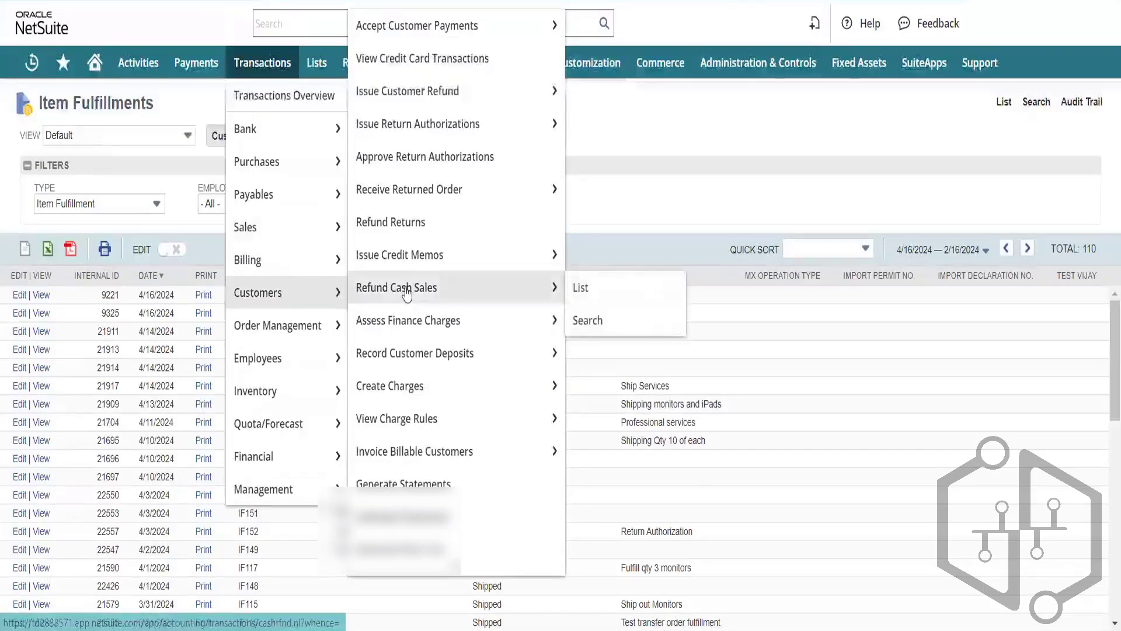
mouse_move(458, 570)
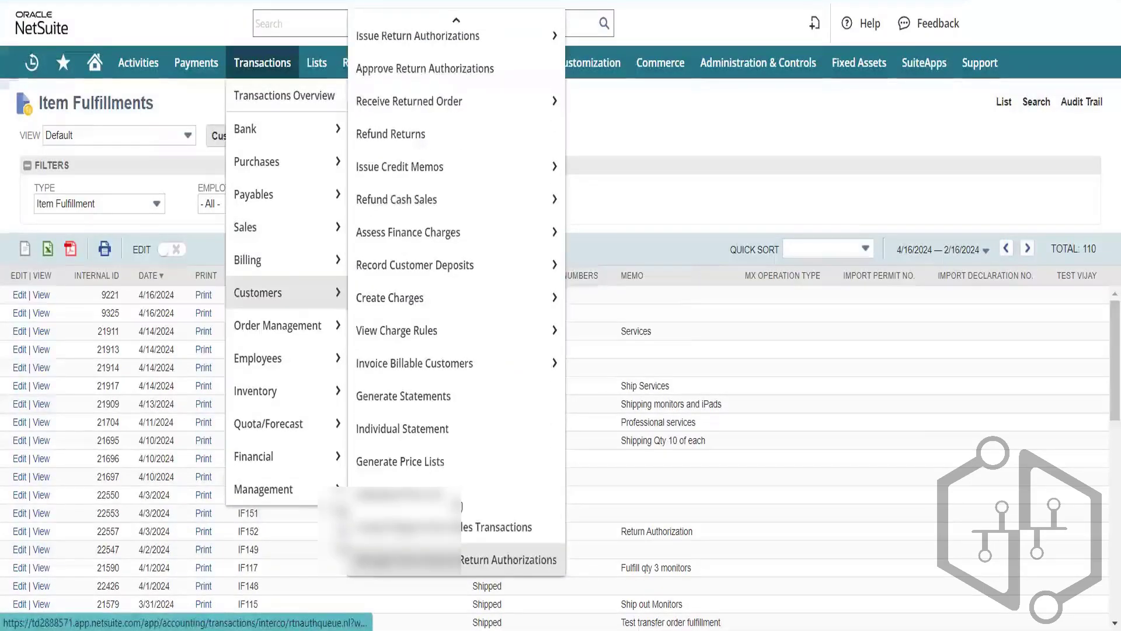
mouse_move(456, 27)
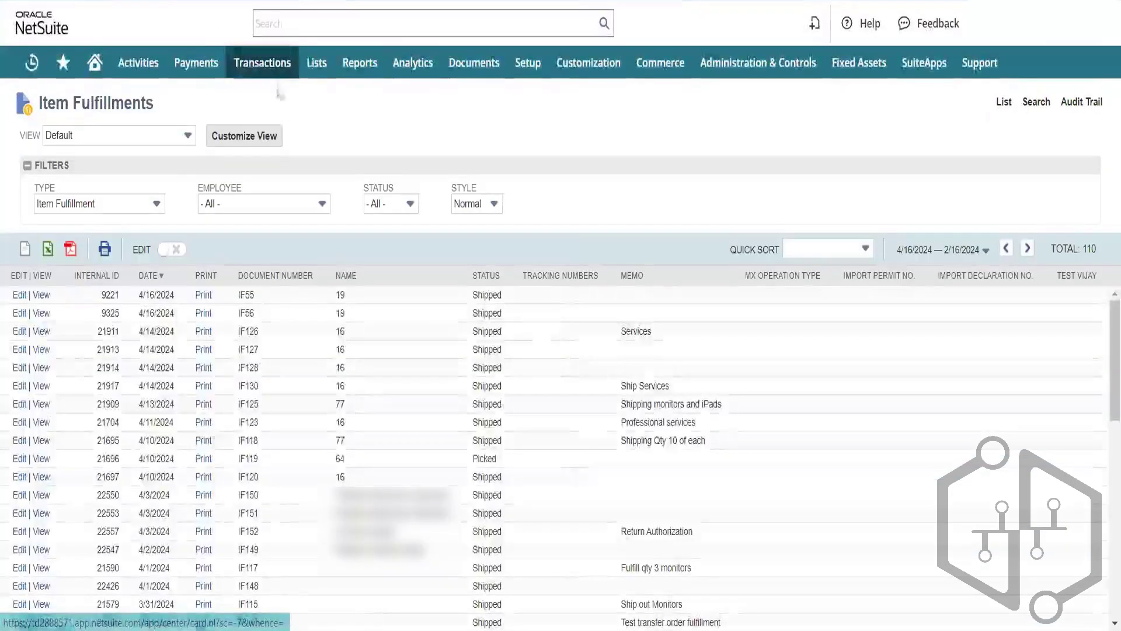
mouse_move(277, 75)
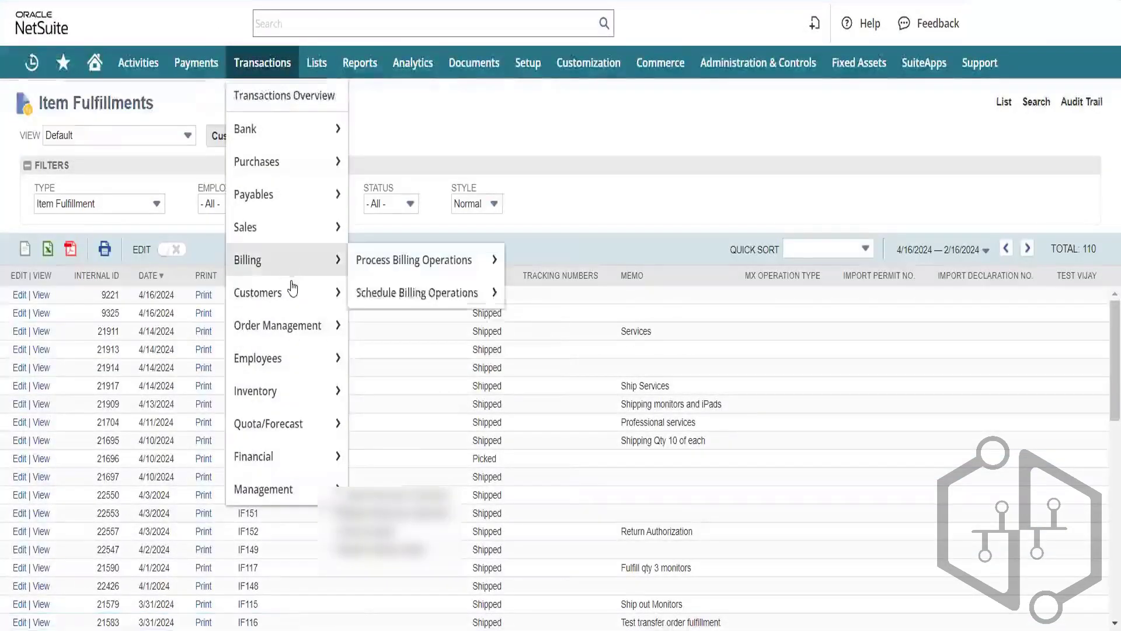
mouse_move(290, 290)
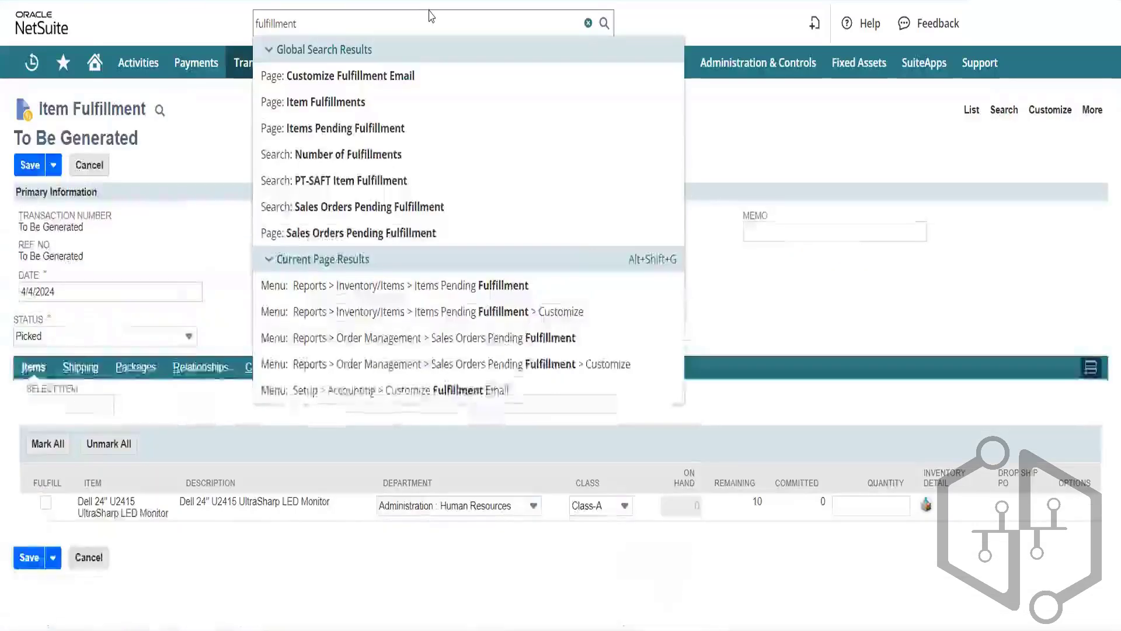
Return to the unsaved item fulfillment, set the Dell monitor line's quantity to 10 and try to save it
left_click(262, 445)
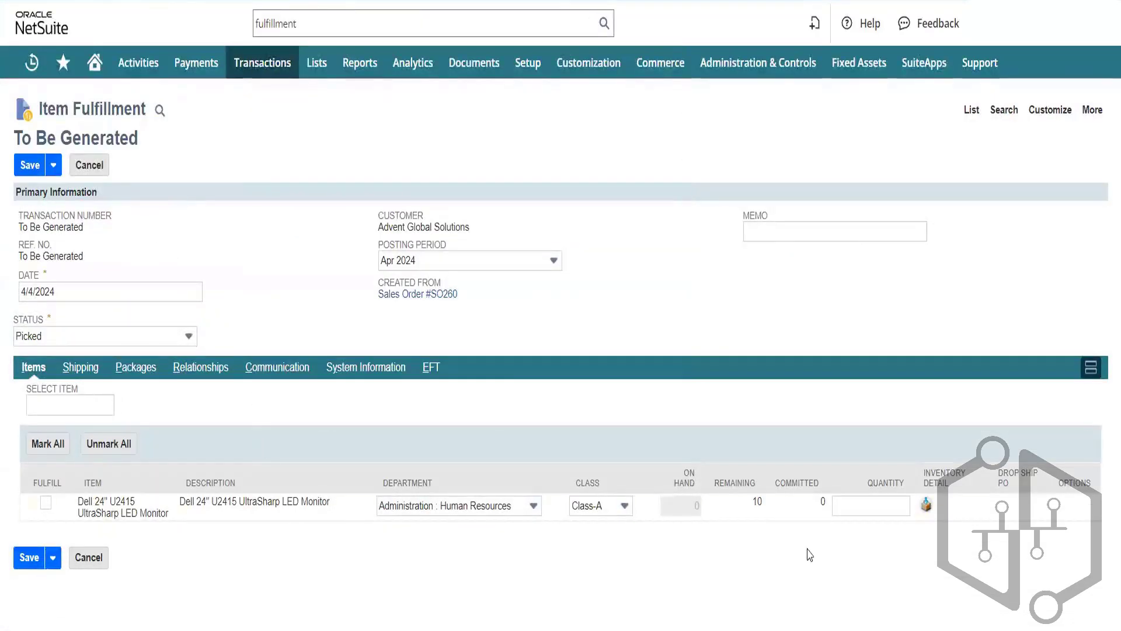
left_click(884, 509)
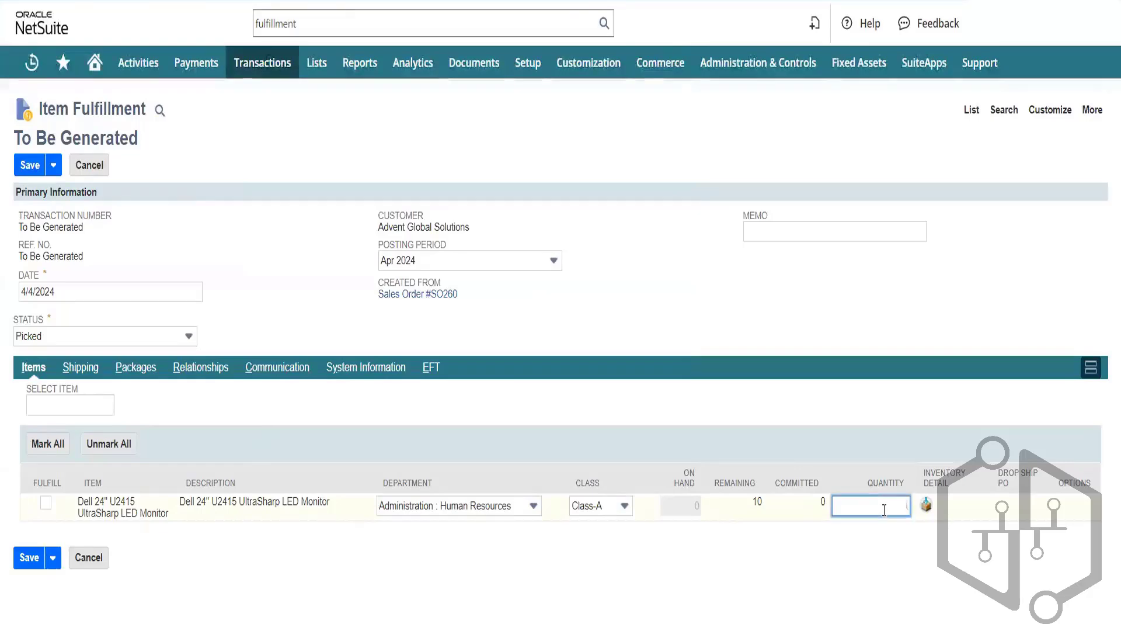
type("10")
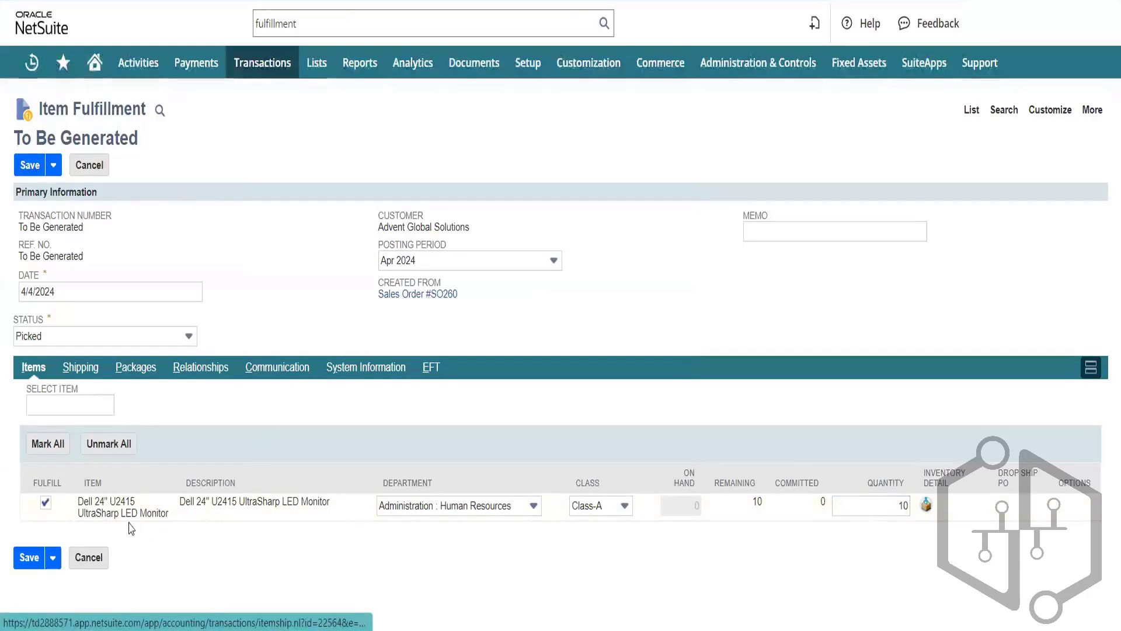
left_click(28, 558)
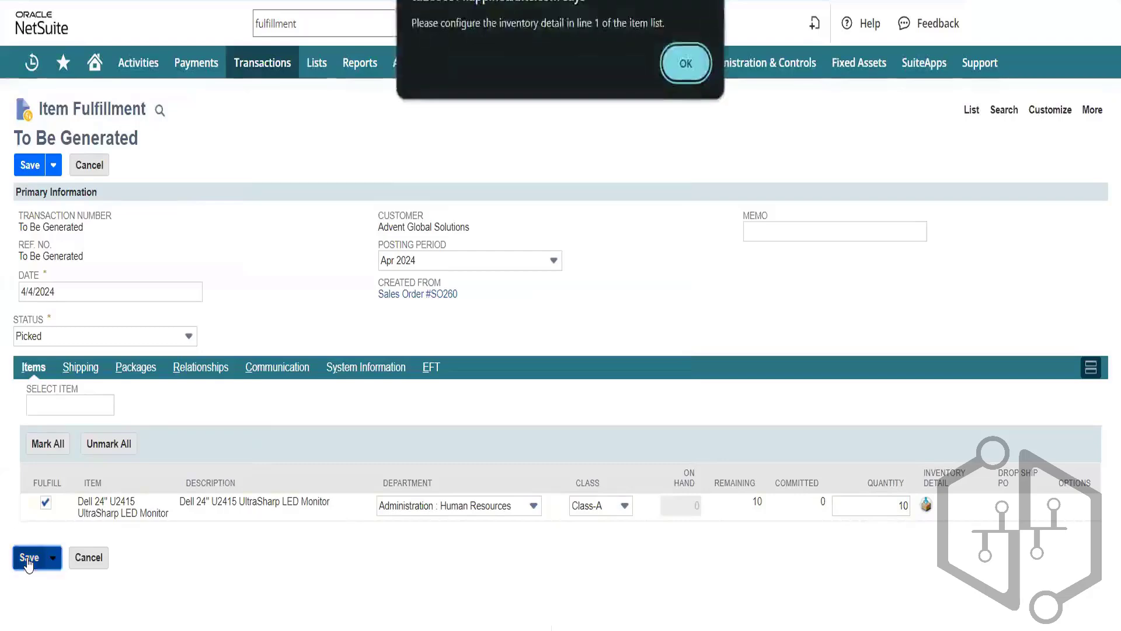
left_click(687, 56)
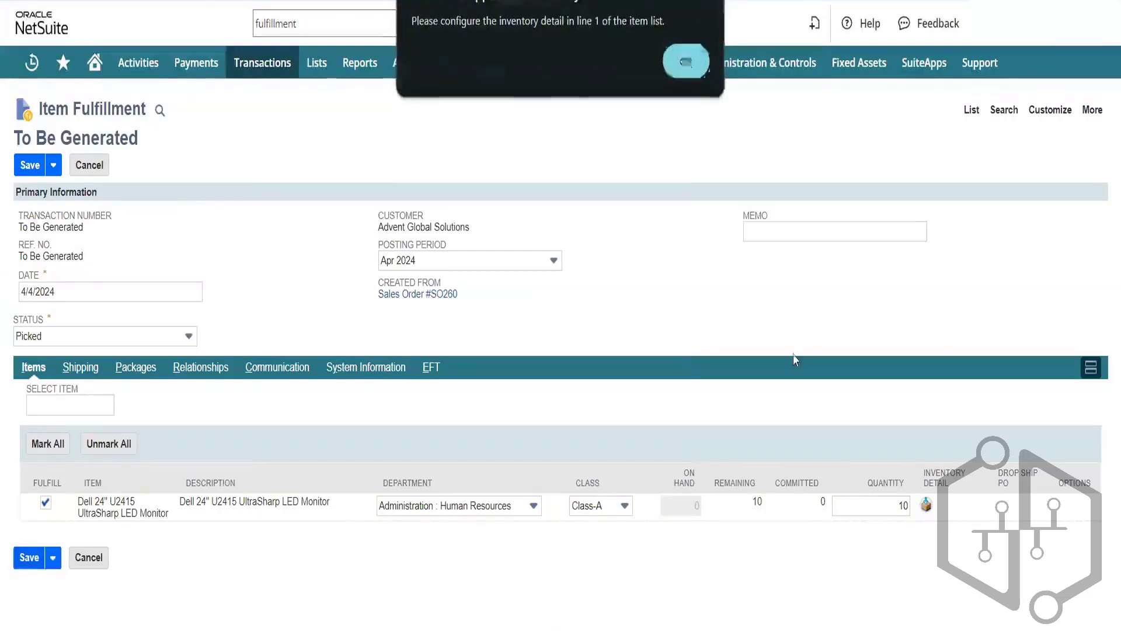
Check the monitor line's inventory detail for selectable stock statuses, then close it without adding an entry
left_click(927, 507)
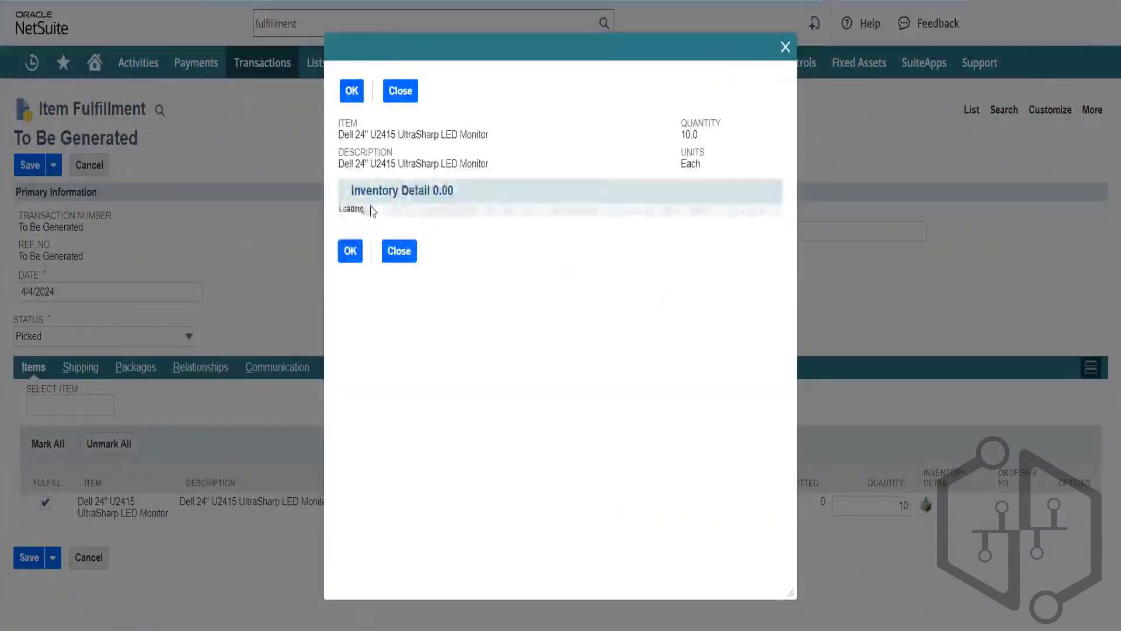
left_click(405, 248)
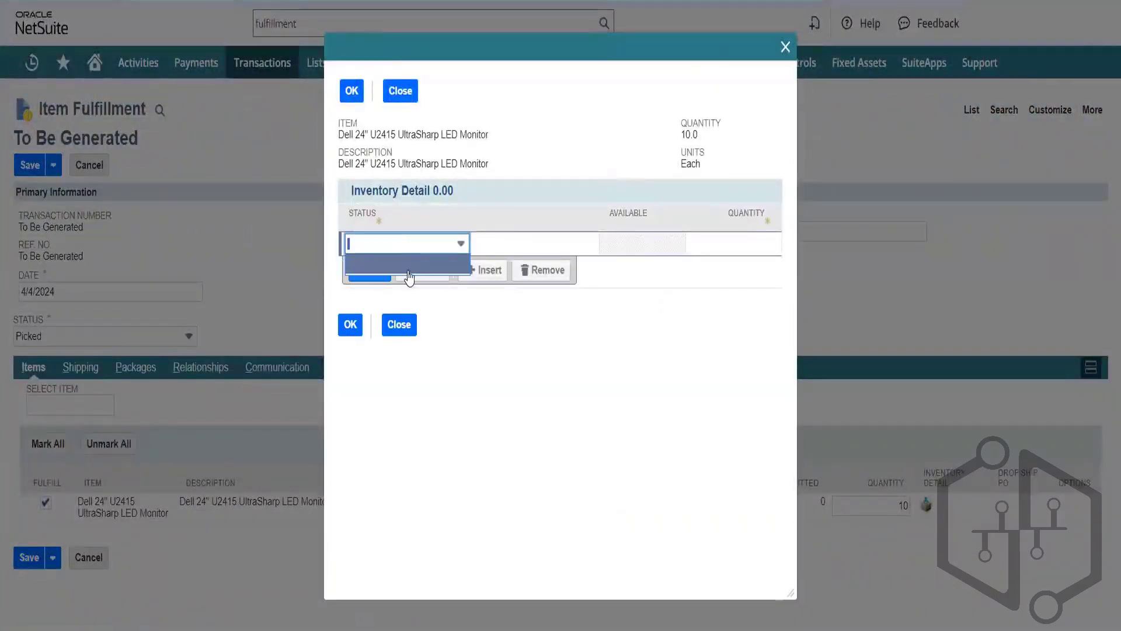
left_click(438, 249)
left_click(438, 249)
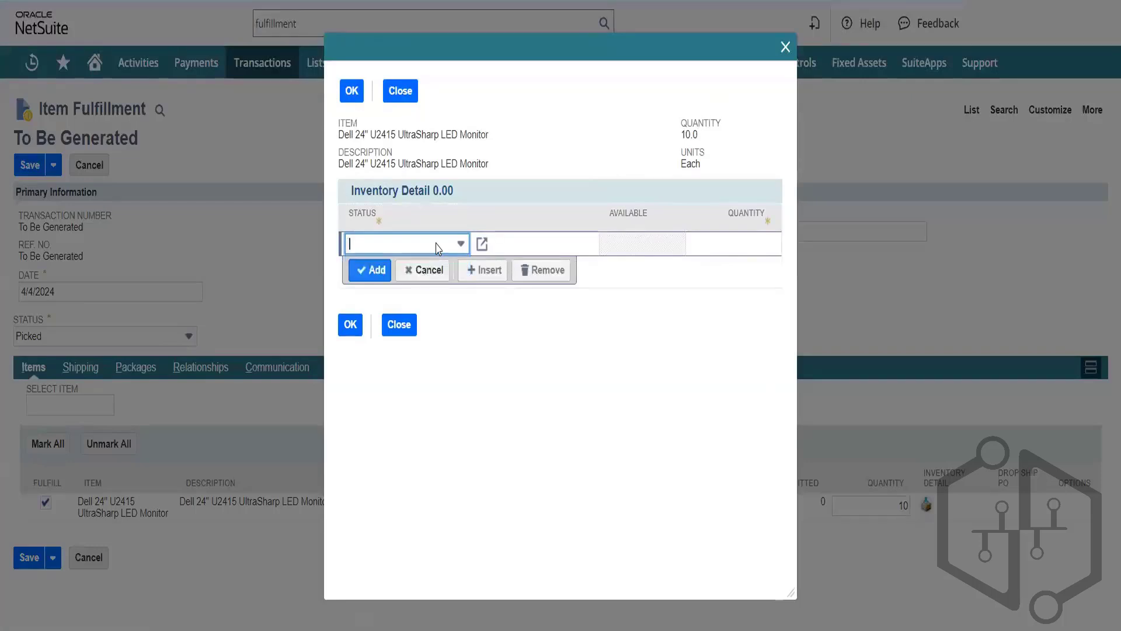
left_click(438, 249)
left_click(400, 325)
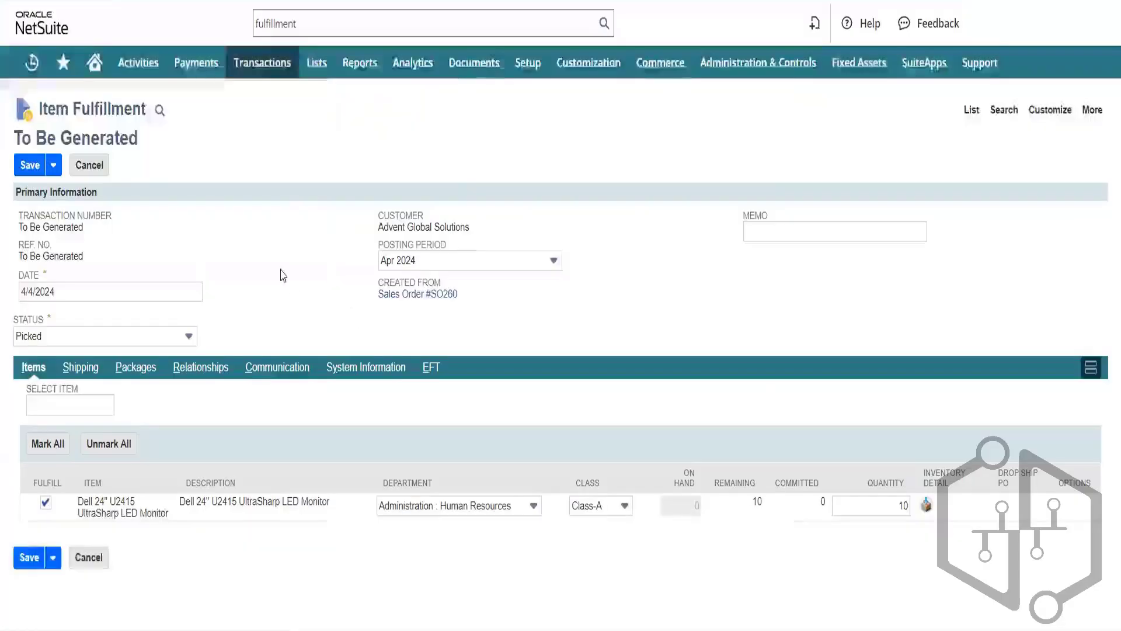
Search globally for "inventory" and "inventory de" to locate the Inventory Detail column on the item fulfillment's item lines
mouse_move(319, 63)
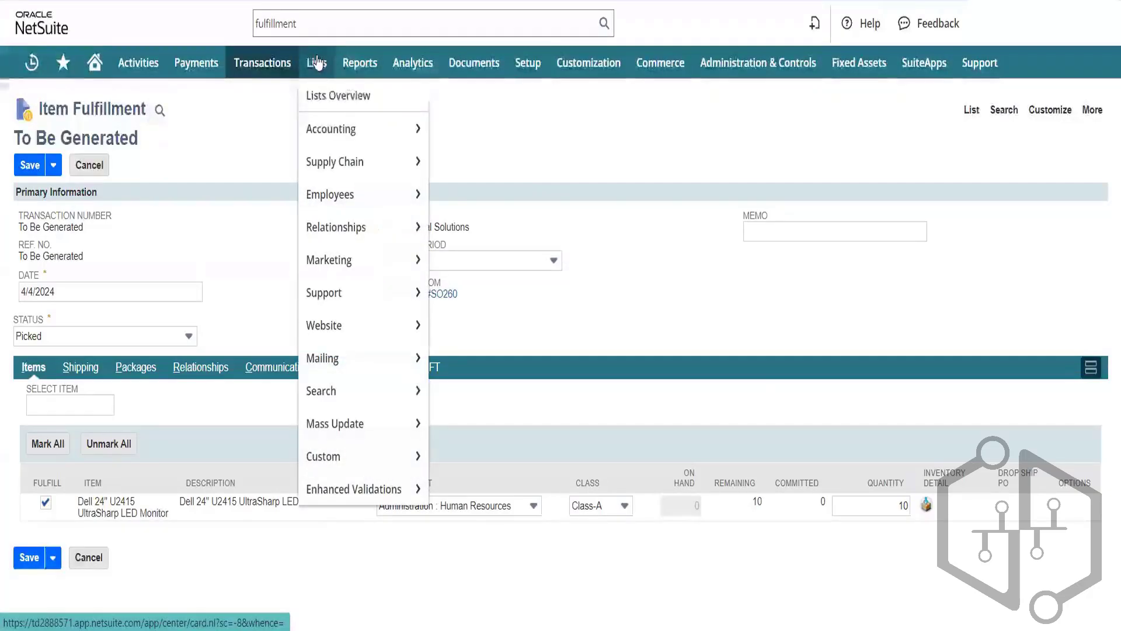
mouse_move(343, 124)
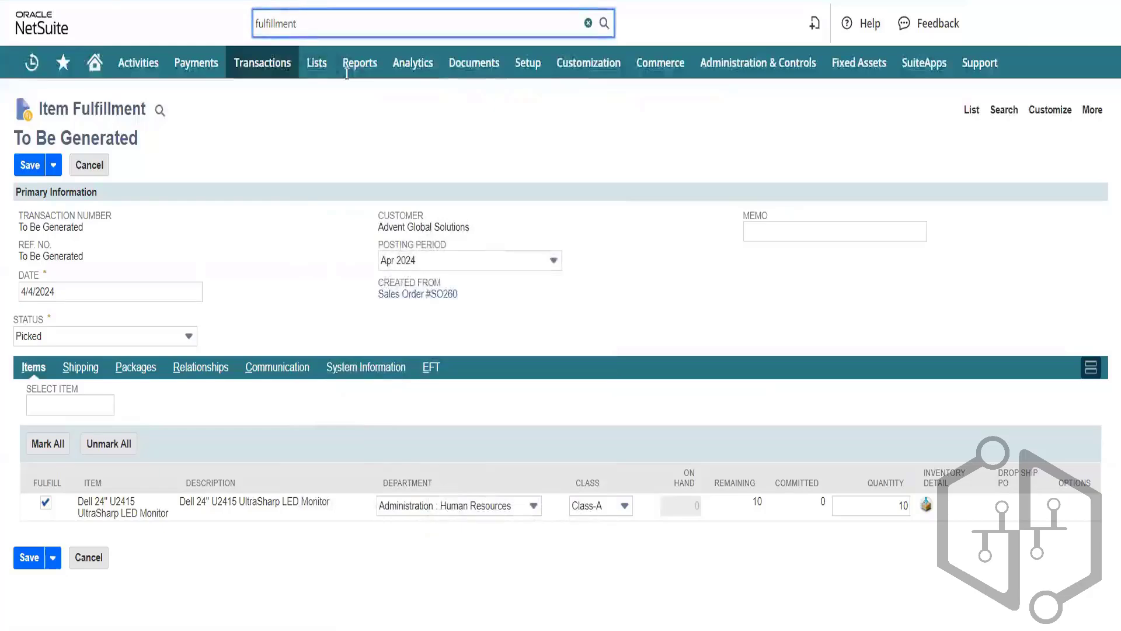
double_click(441, 25)
type("inventory")
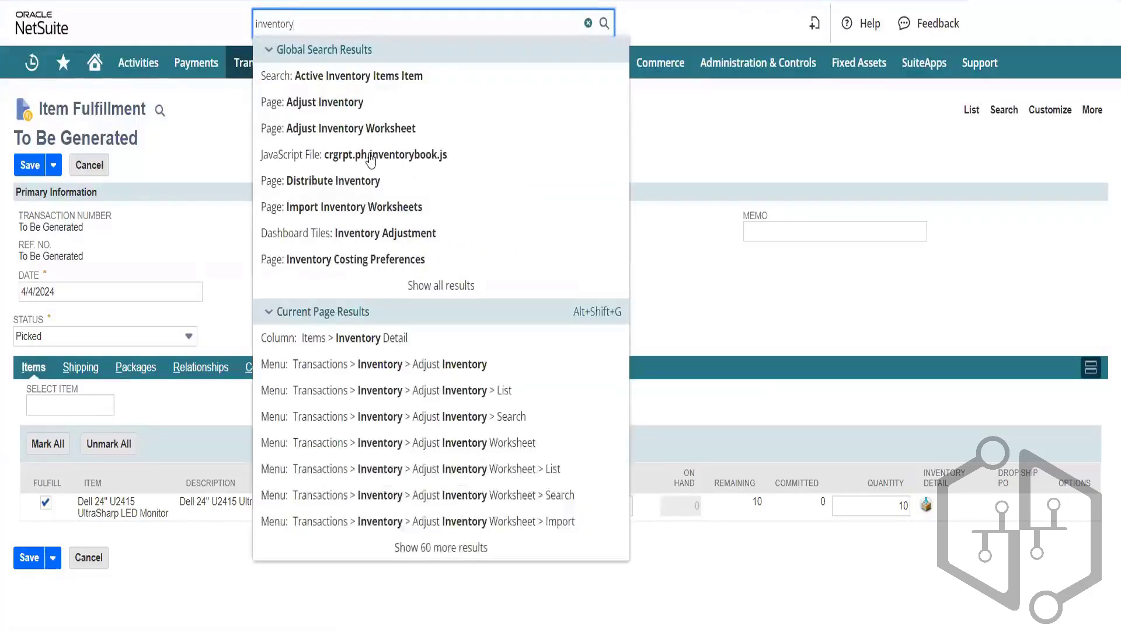
right_click(398, 342)
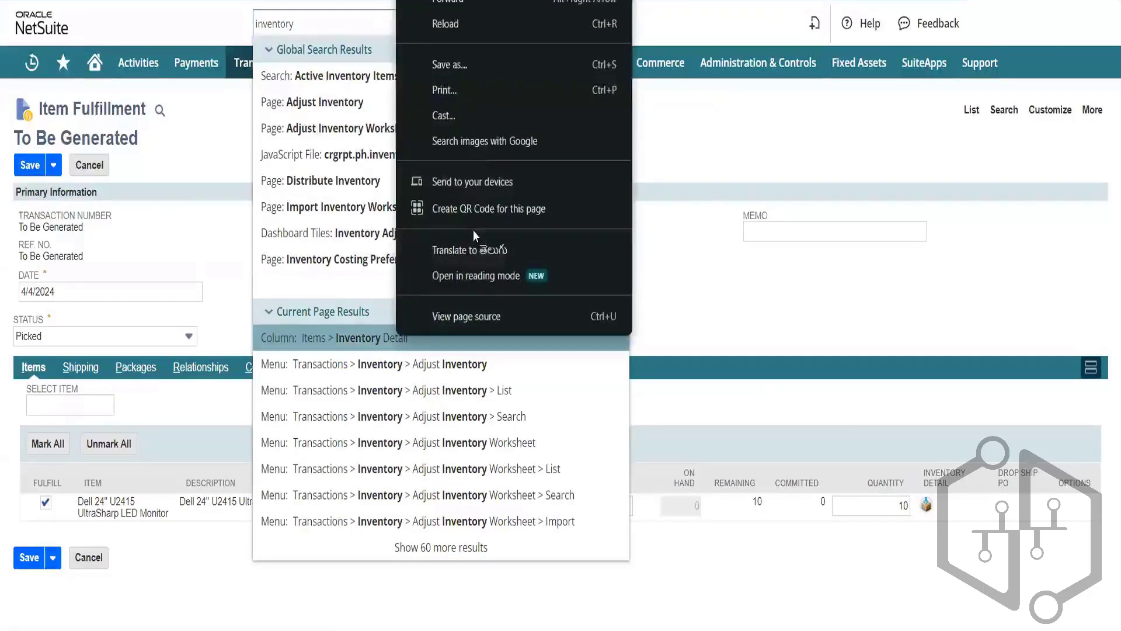
left_click(386, 348)
left_click(387, 348)
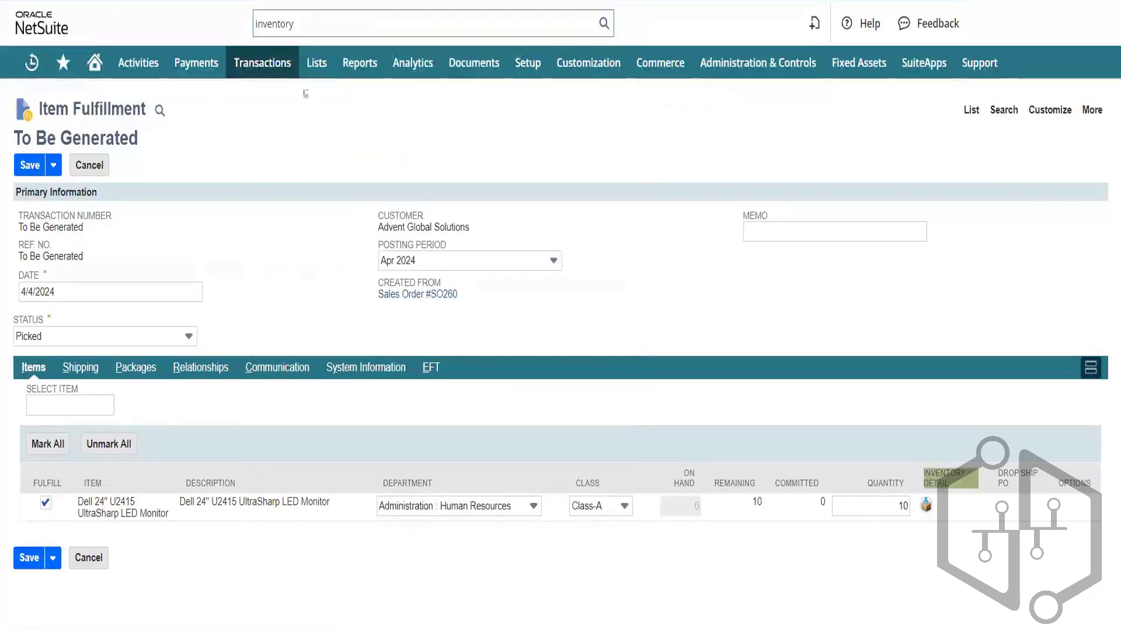
left_click(330, 26)
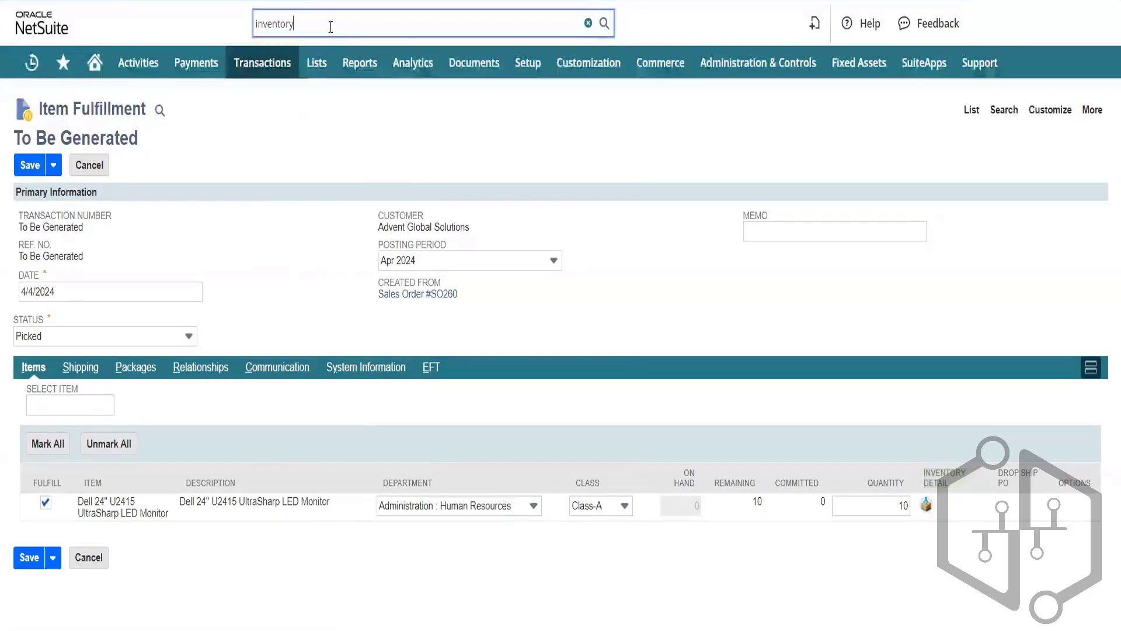
type("de")
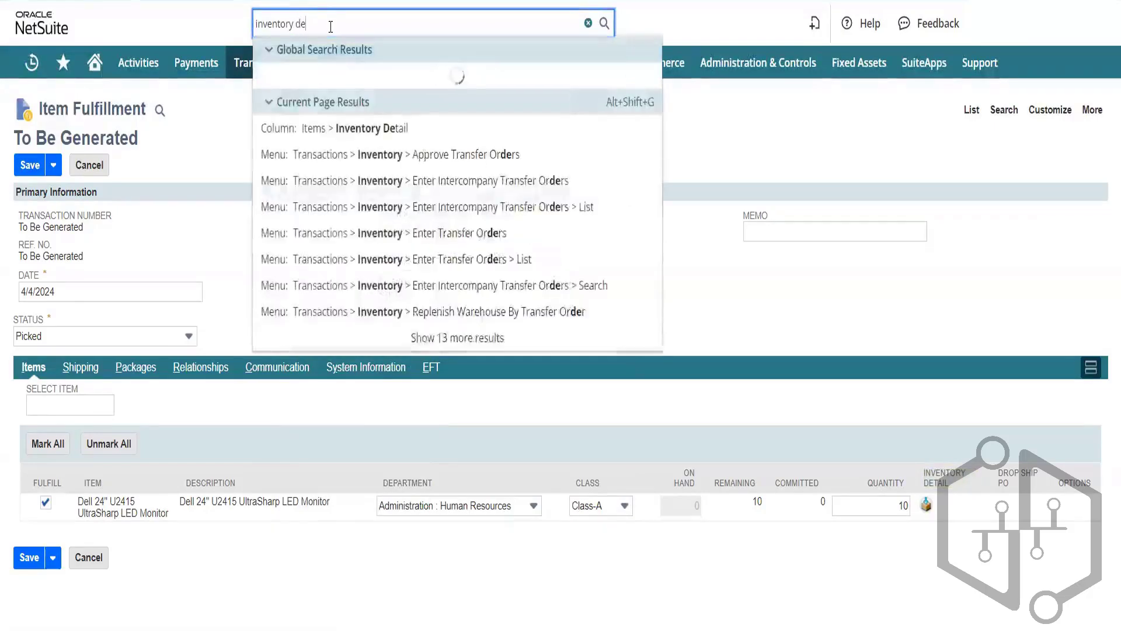
left_click(374, 181)
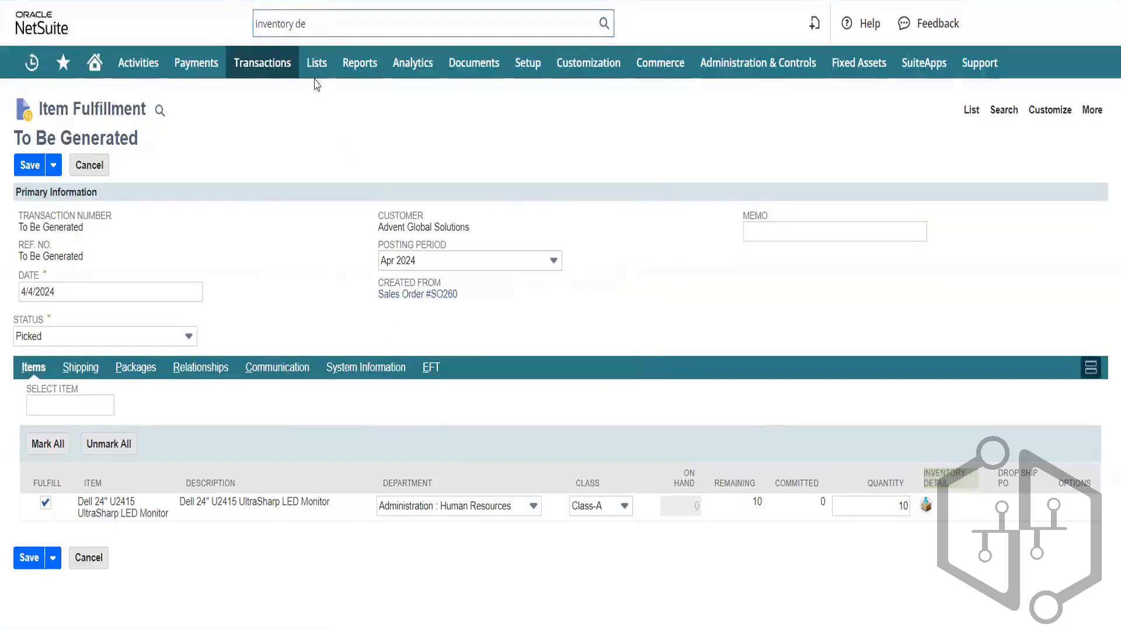
Find the Inventory Status Change transaction among the inventory transactions and open its entry form in a new browser tab
mouse_move(272, 69)
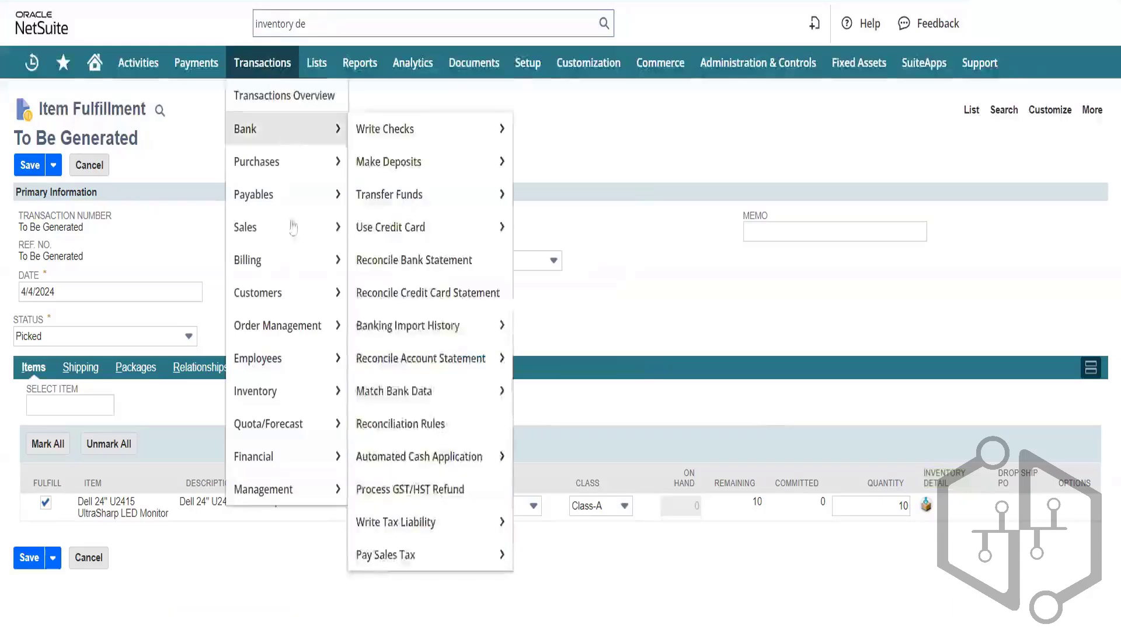
mouse_move(308, 328)
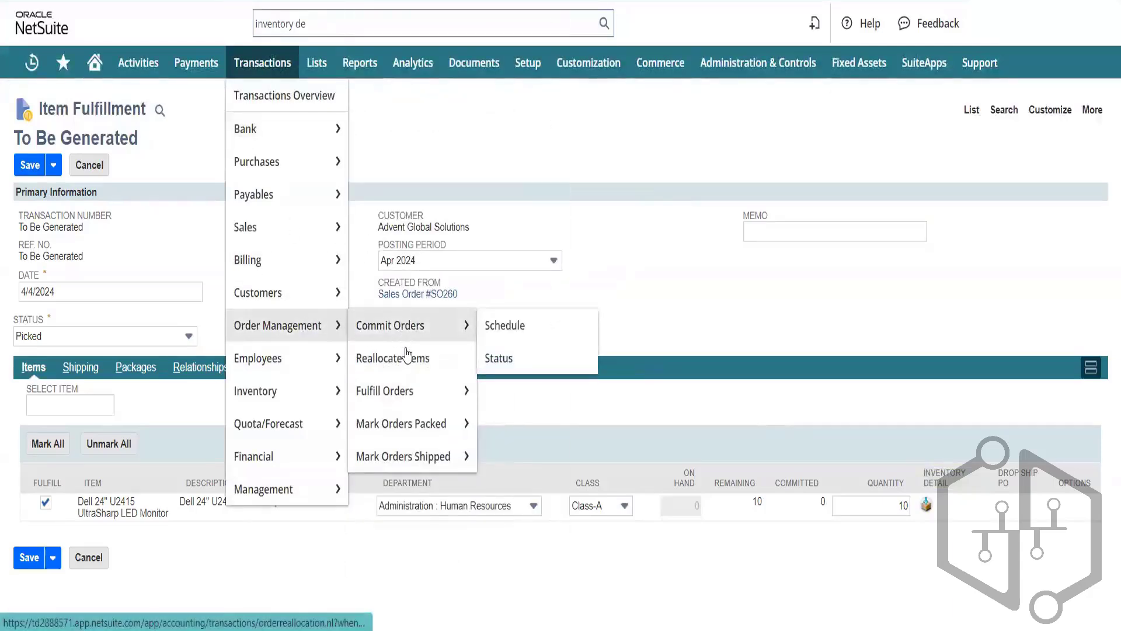
mouse_move(437, 399)
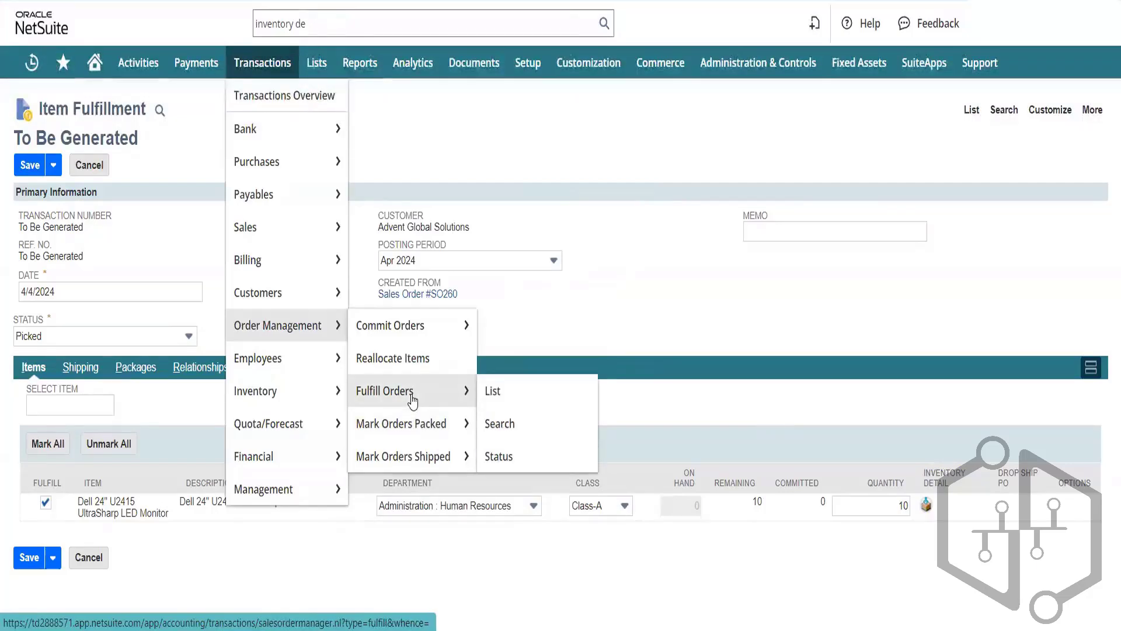
mouse_move(320, 64)
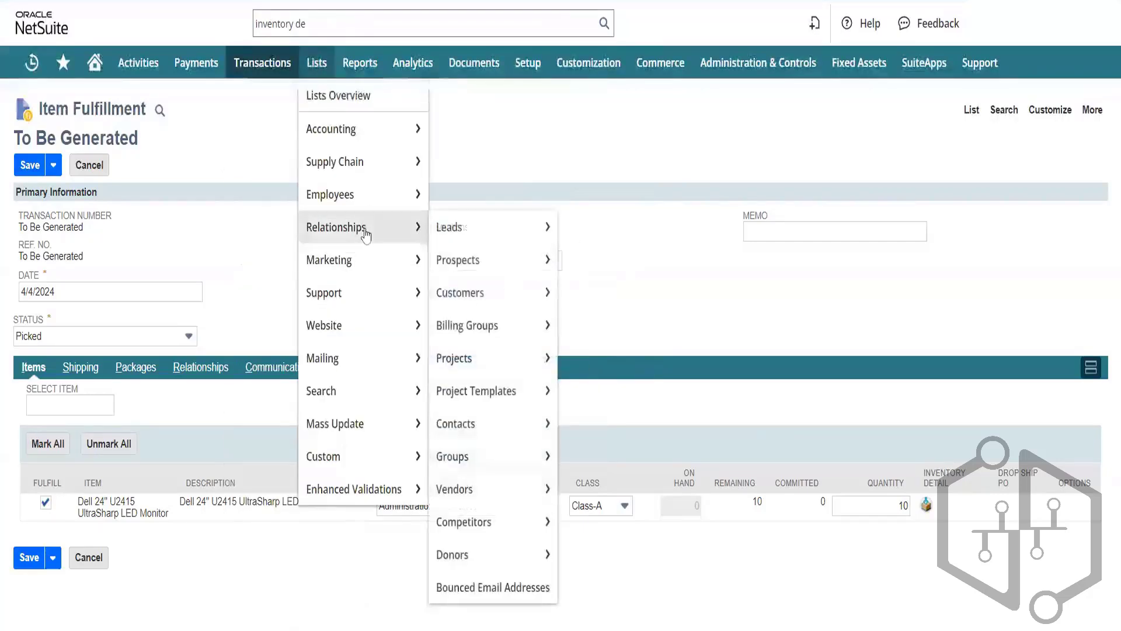
mouse_move(372, 168)
mouse_move(372, 142)
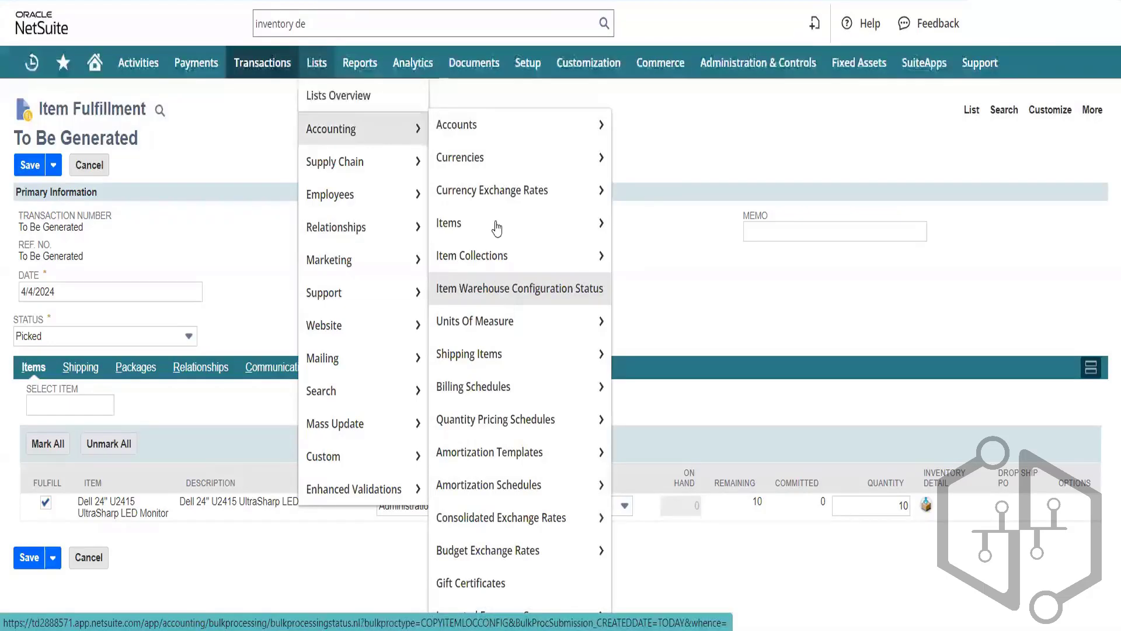
mouse_move(497, 323)
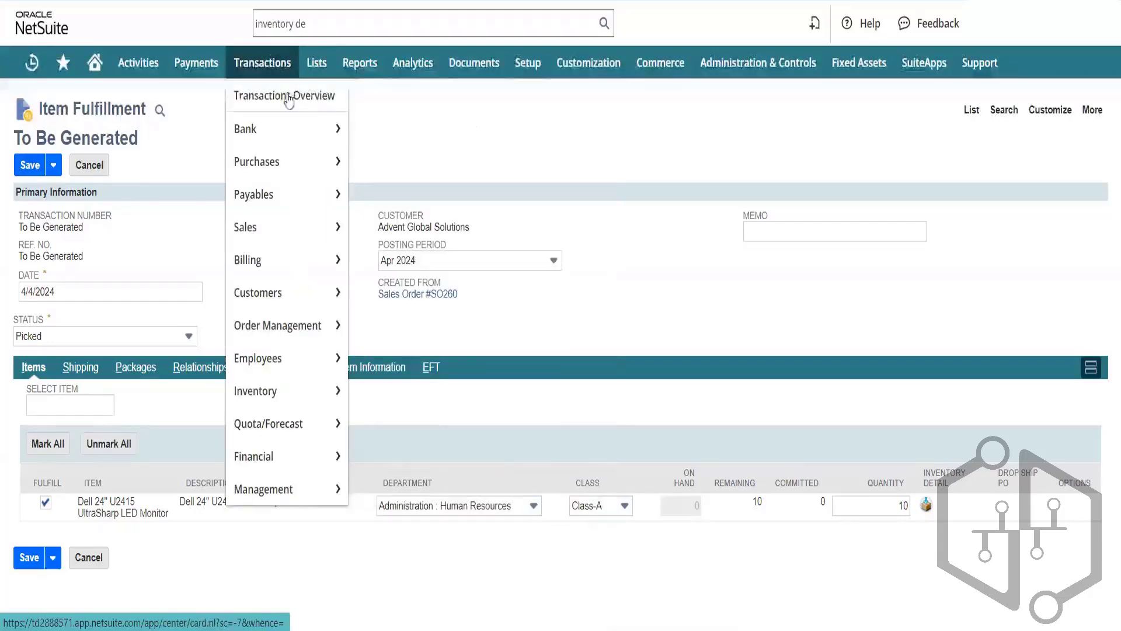
mouse_move(306, 388)
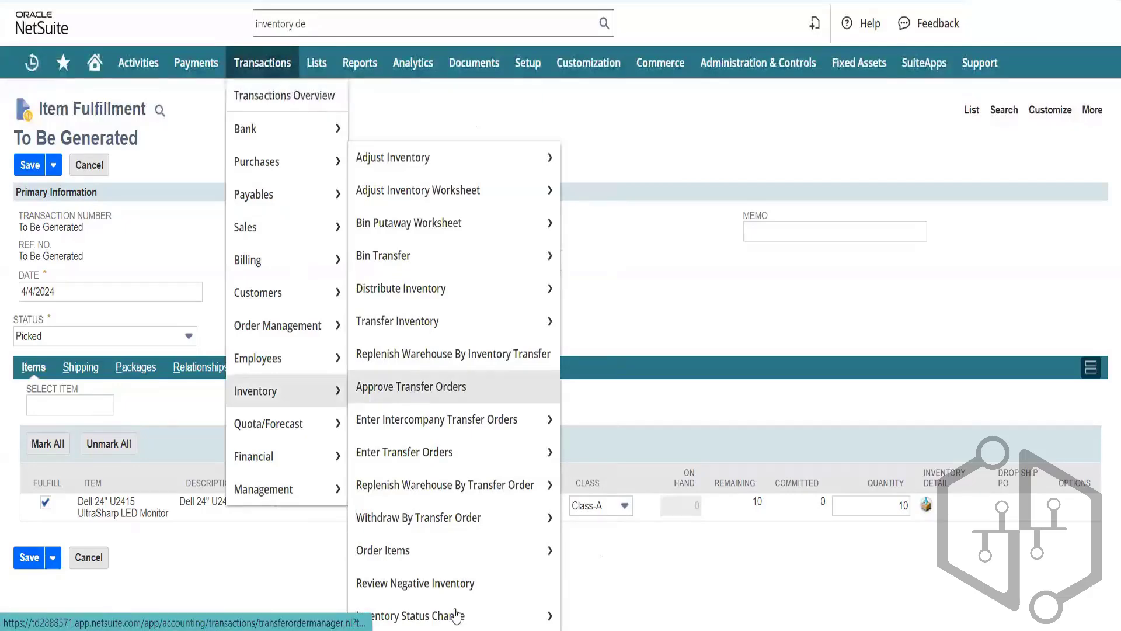
mouse_move(456, 615)
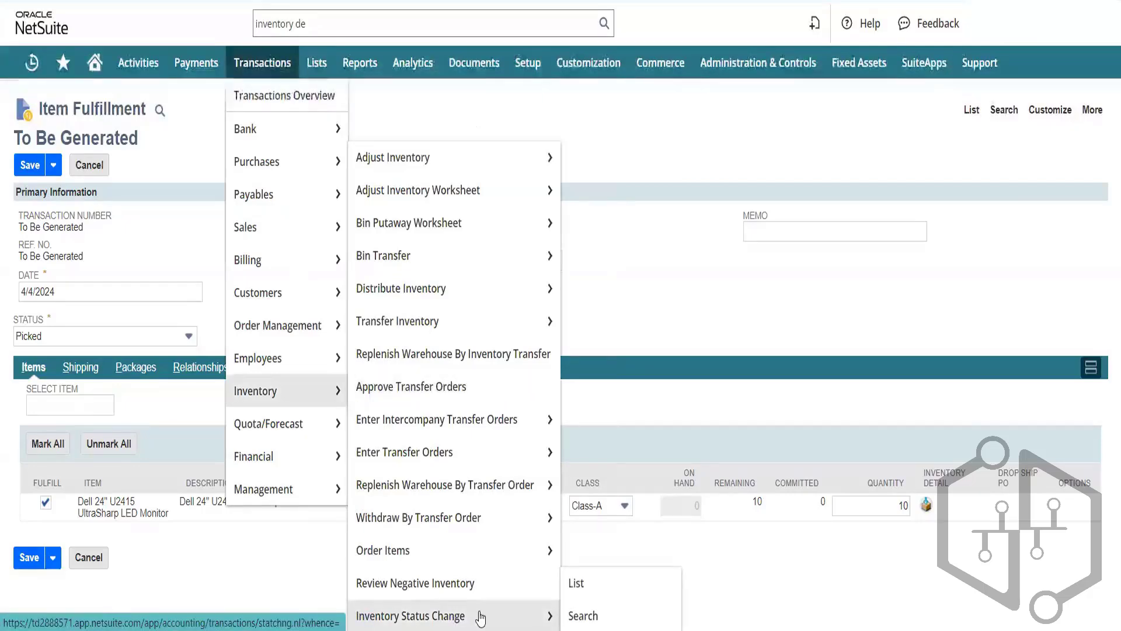
right_click(480, 618)
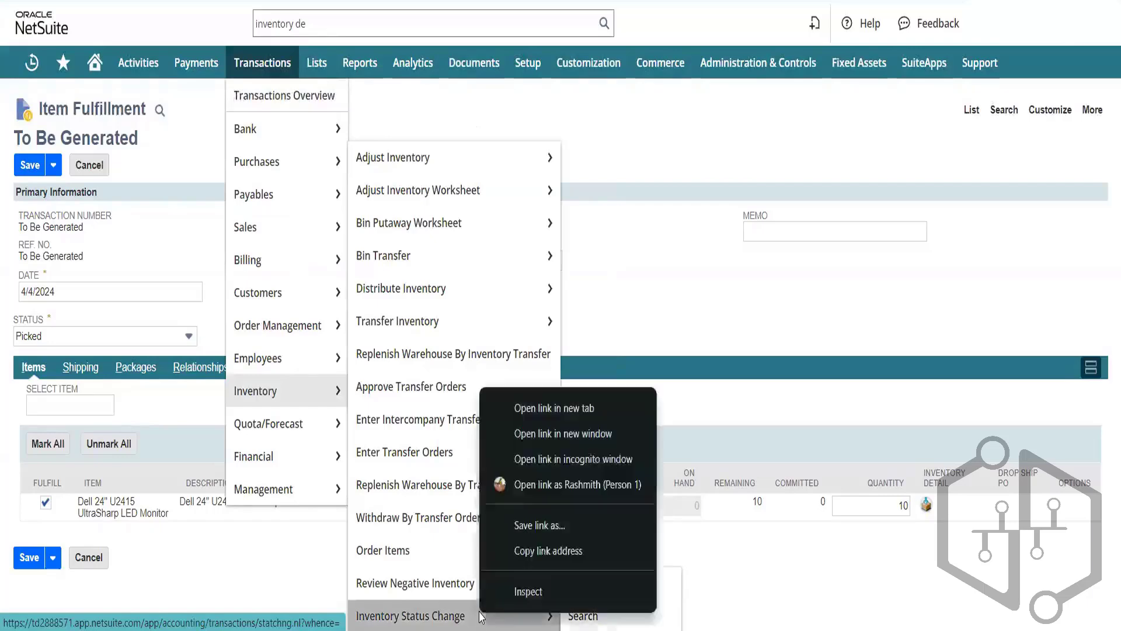
left_click(550, 418)
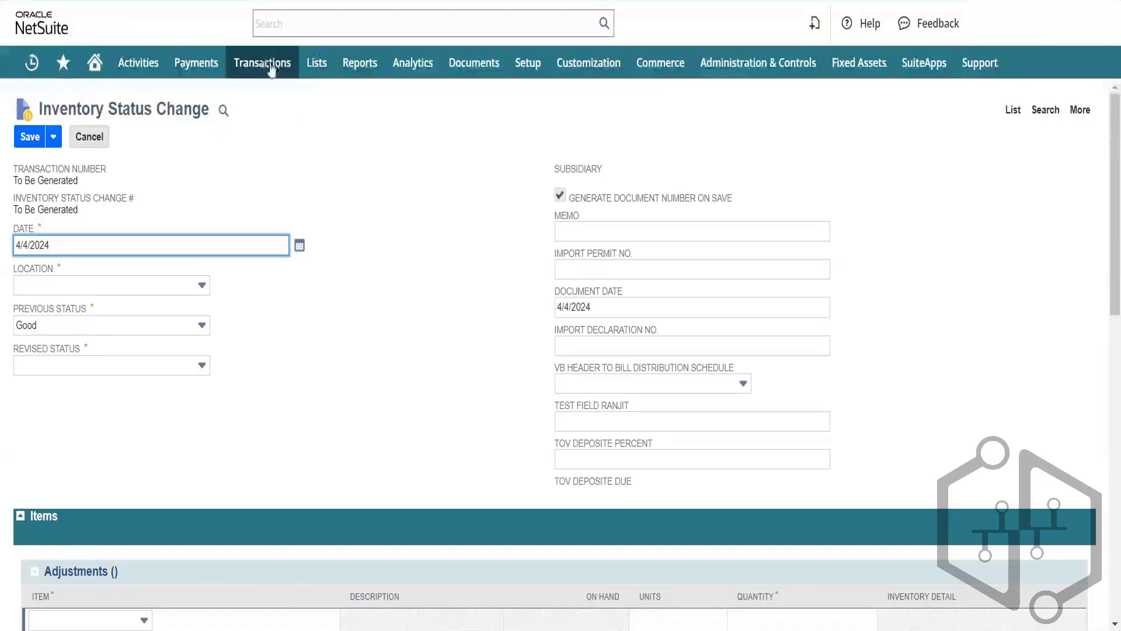
Examine the available inventory, financial, customer and billing transaction types from the Inventory Status Change form
mouse_move(269, 66)
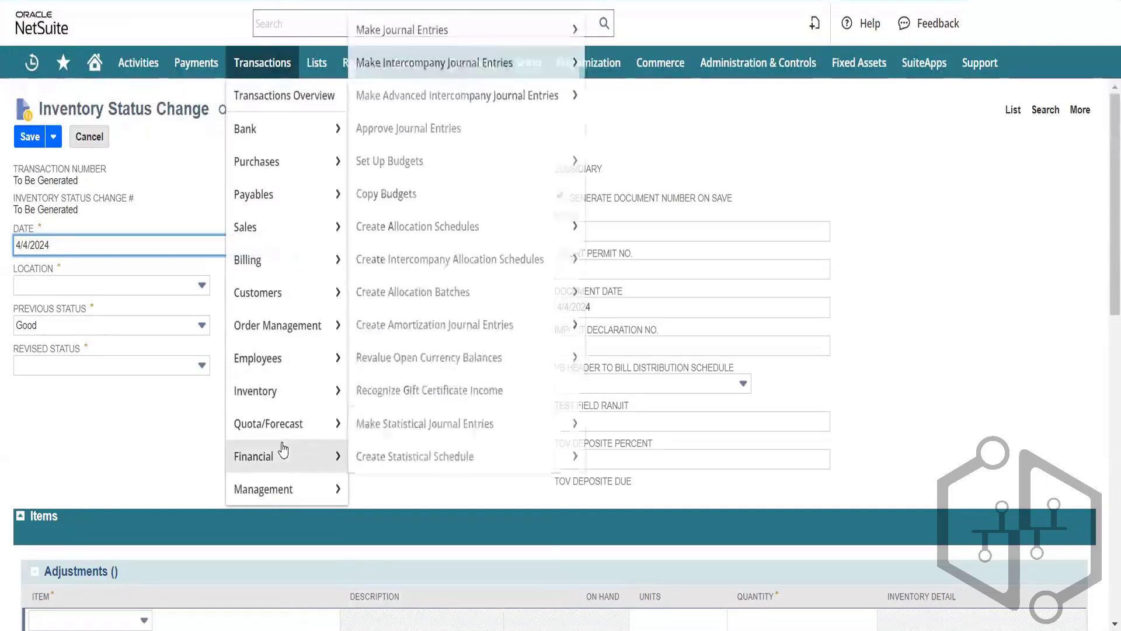
mouse_move(304, 452)
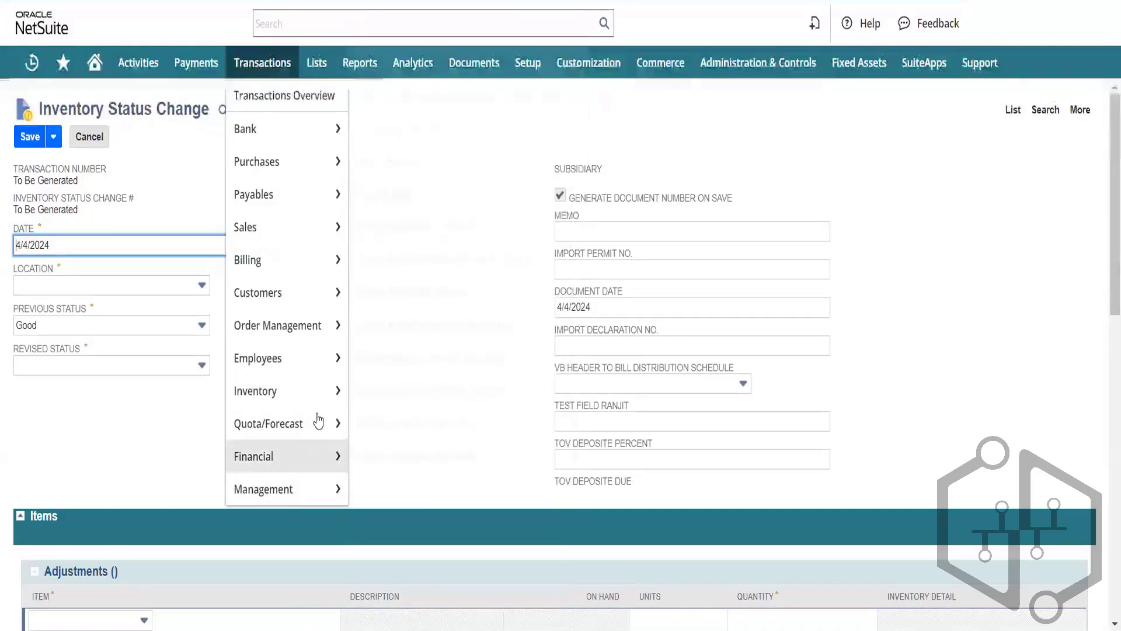
mouse_move(317, 420)
mouse_move(324, 392)
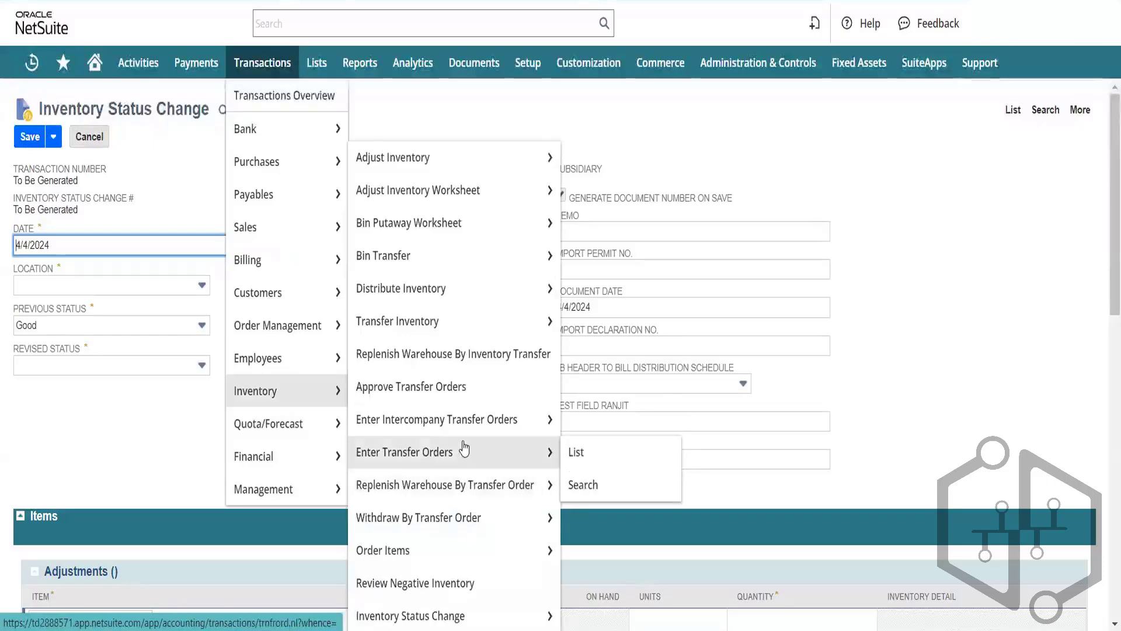
mouse_move(466, 427)
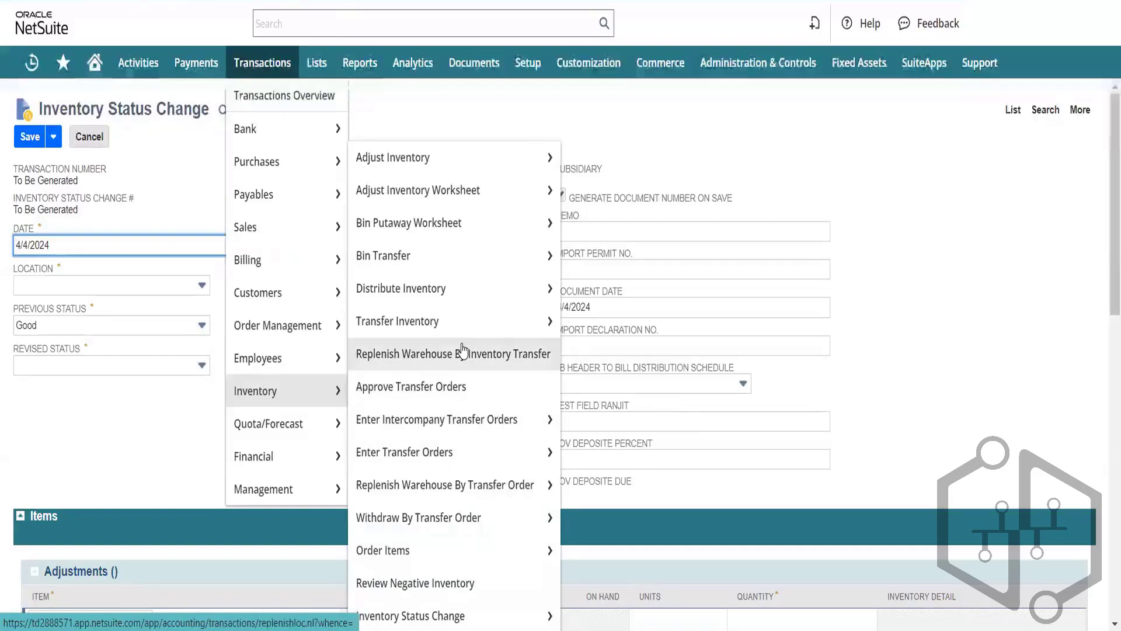
mouse_move(460, 283)
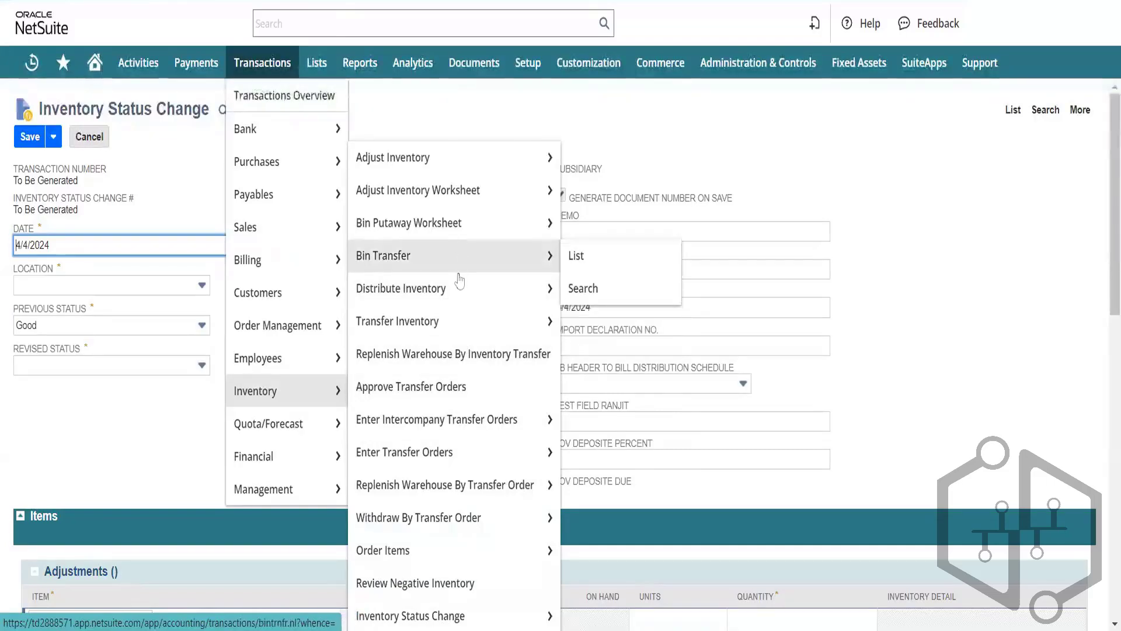
mouse_move(455, 324)
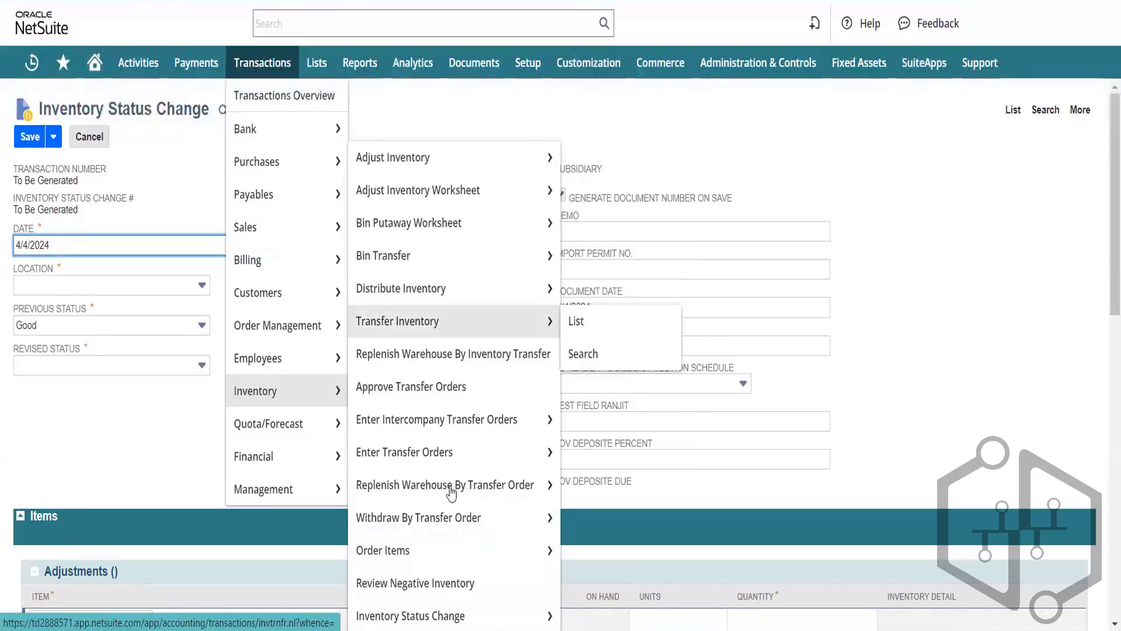
mouse_move(455, 565)
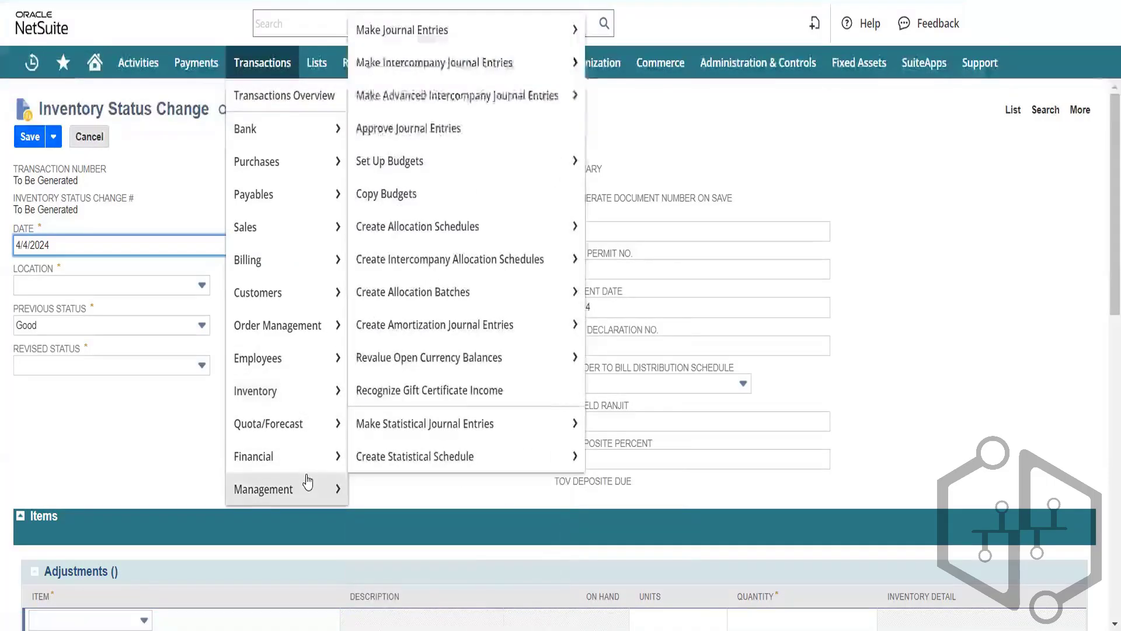
mouse_move(308, 483)
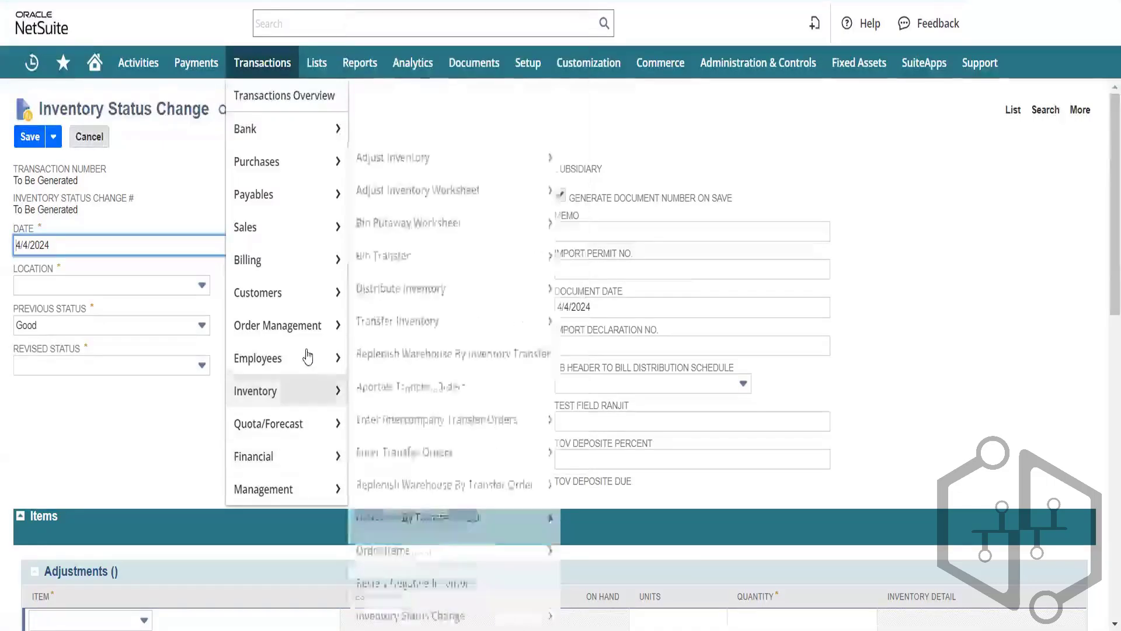
mouse_move(303, 333)
mouse_move(297, 286)
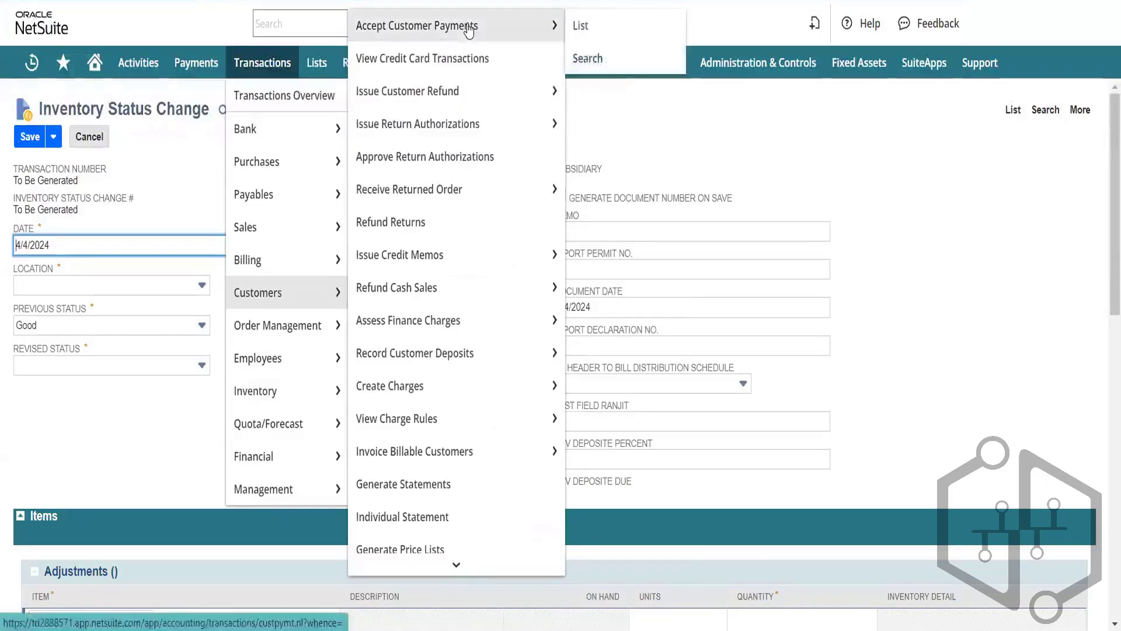
mouse_move(292, 257)
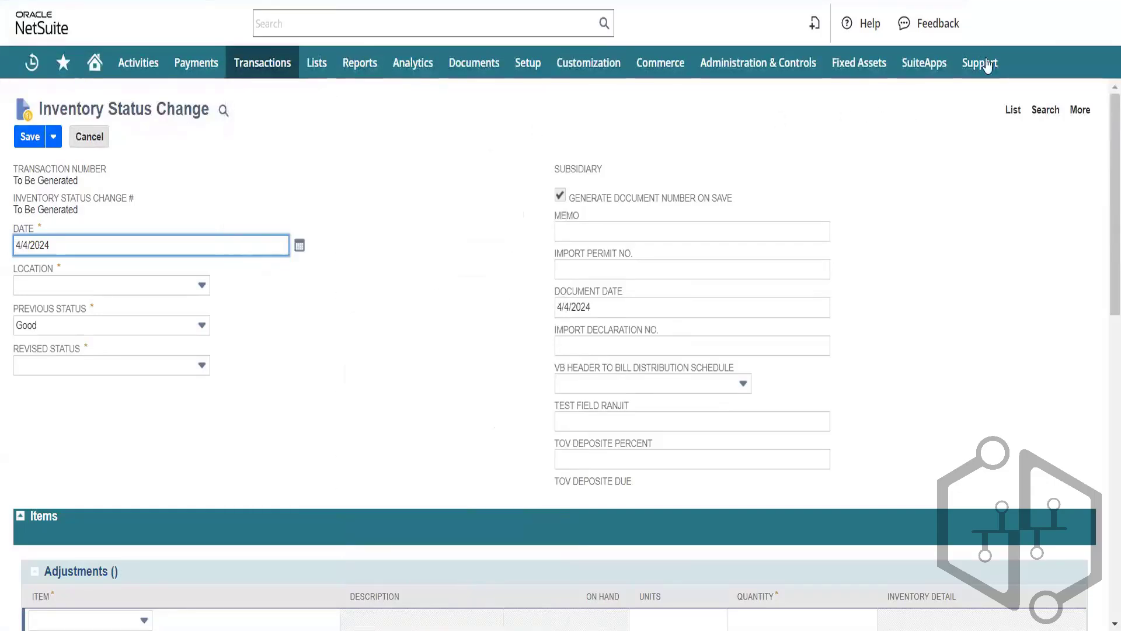
Switch to the SuiteAnswers support site and search it for "how to configure inventory status"
mouse_move(986, 82)
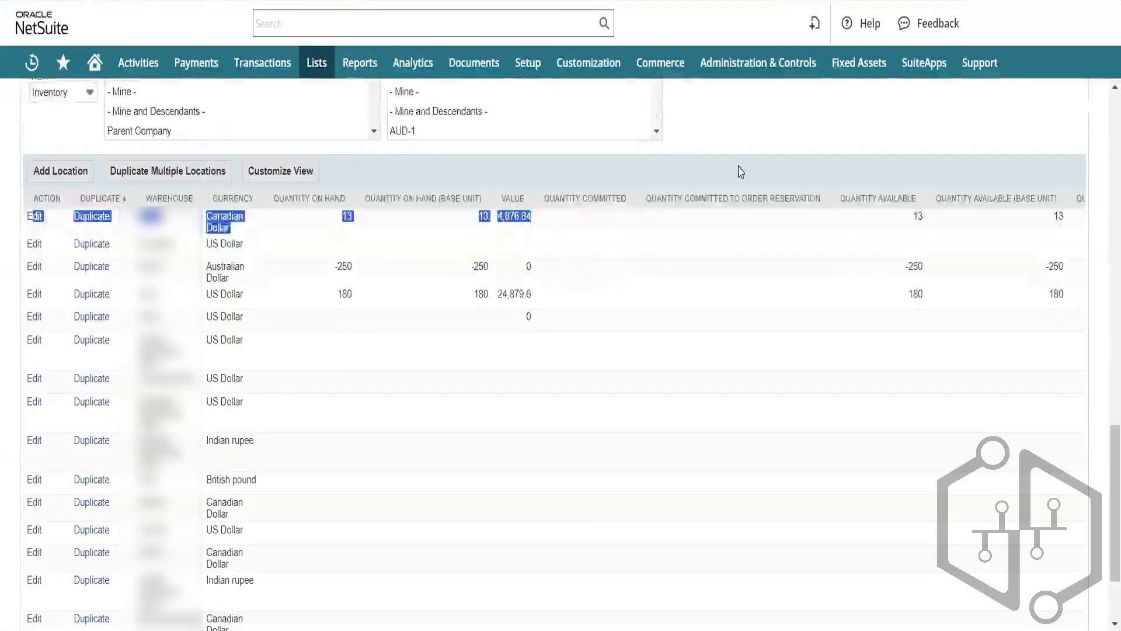
left_click(741, 171)
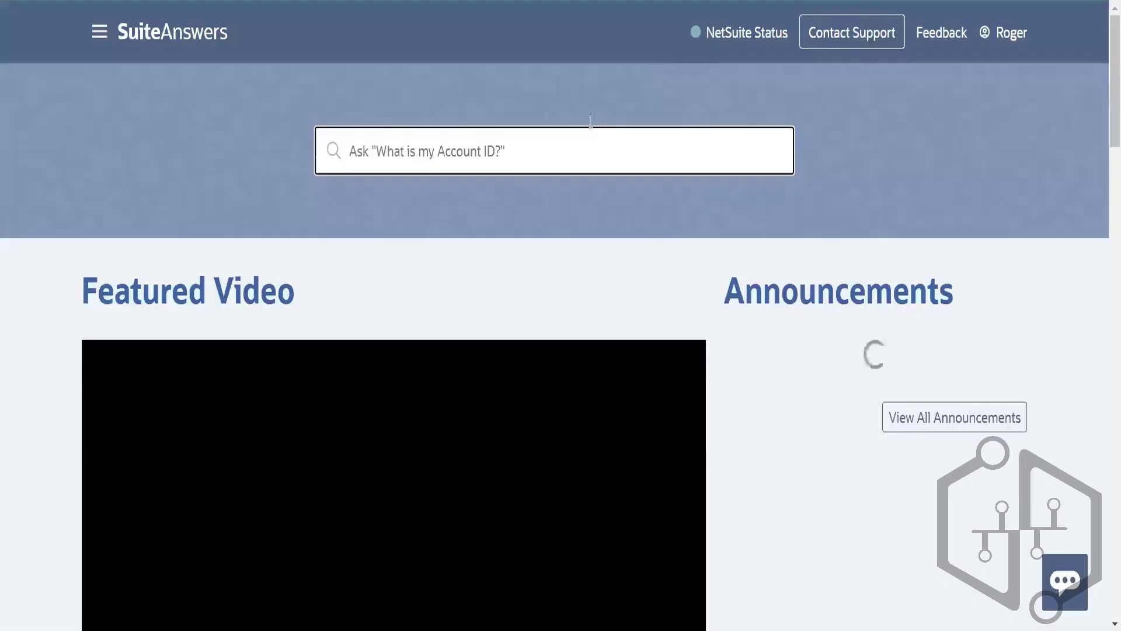
type("how to configure nve")
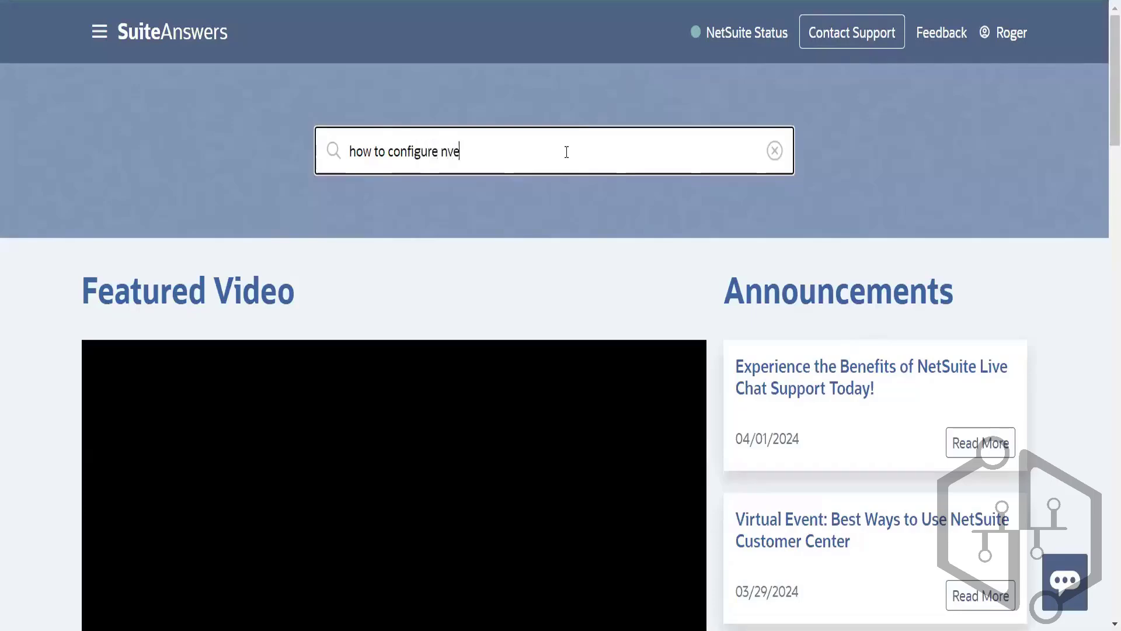
key("BackSpace")
key("BackSpace")
key("BackSpace")
type("invetn")
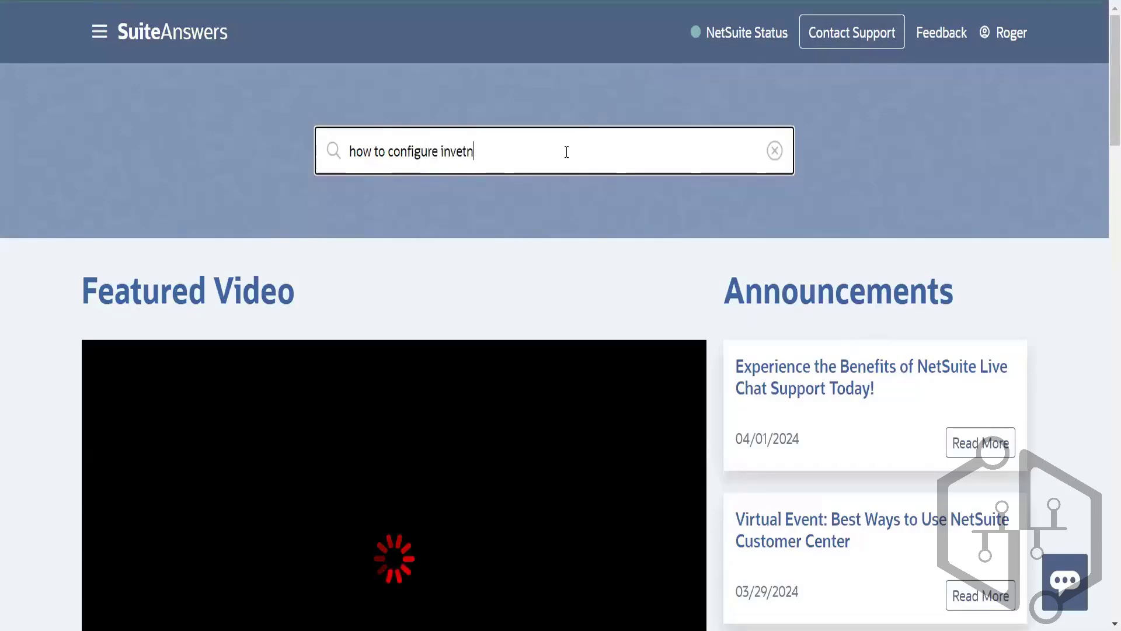
type("tory sy")
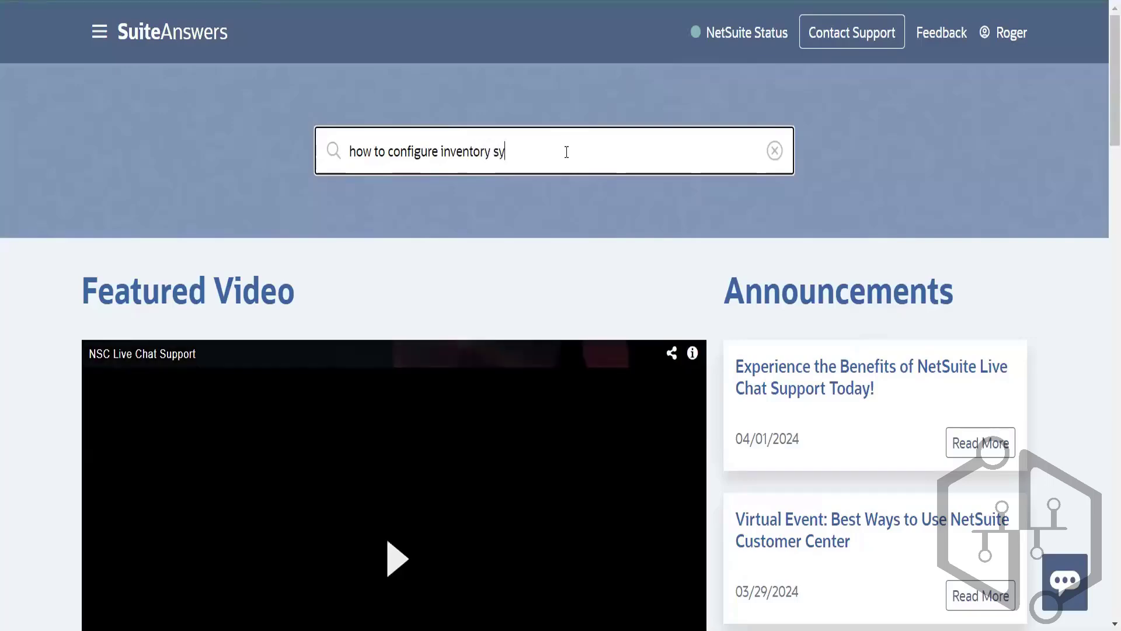
key("BackSpace")
type("tatus")
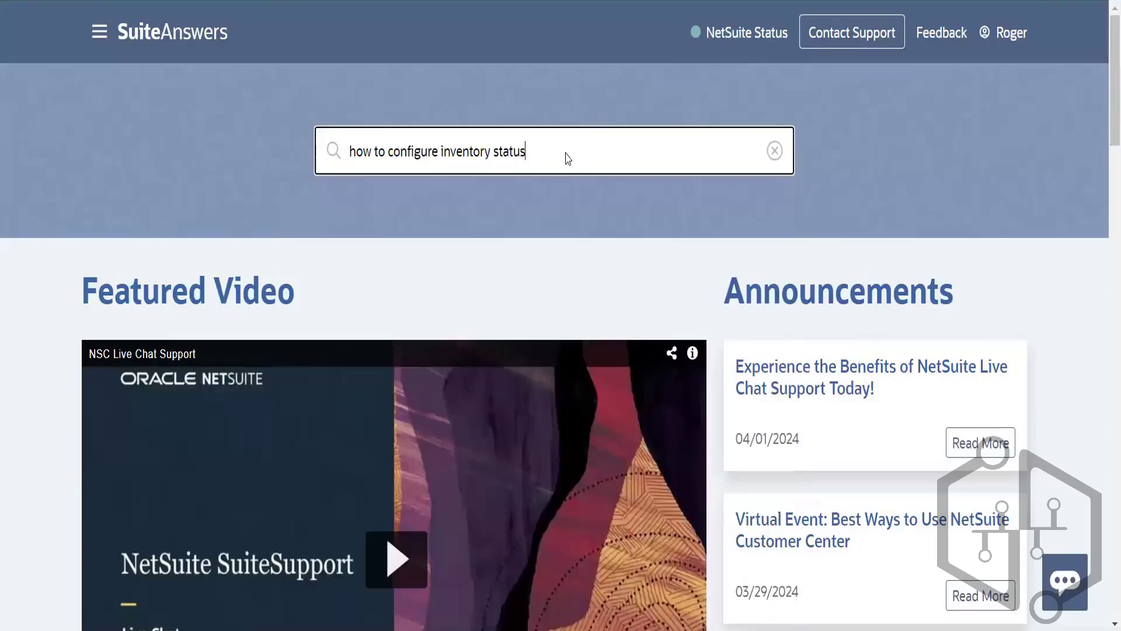
key("Return")
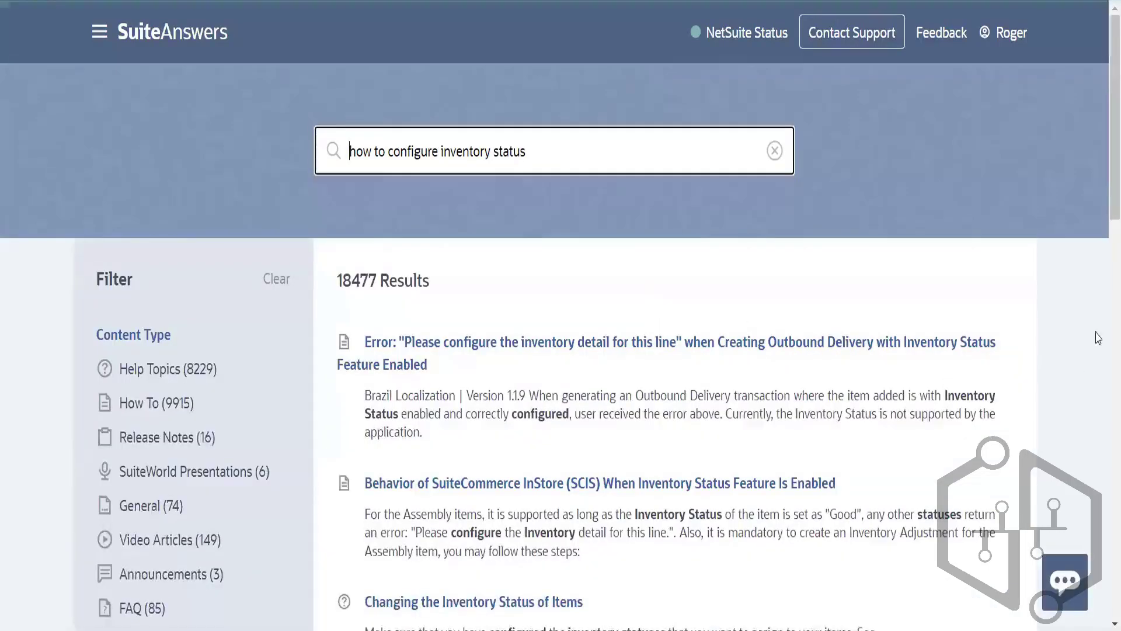
Browse the inventory status search results and open the article "Changing the Inventory Status of Items"
scroll(1104, 141, "down", 3)
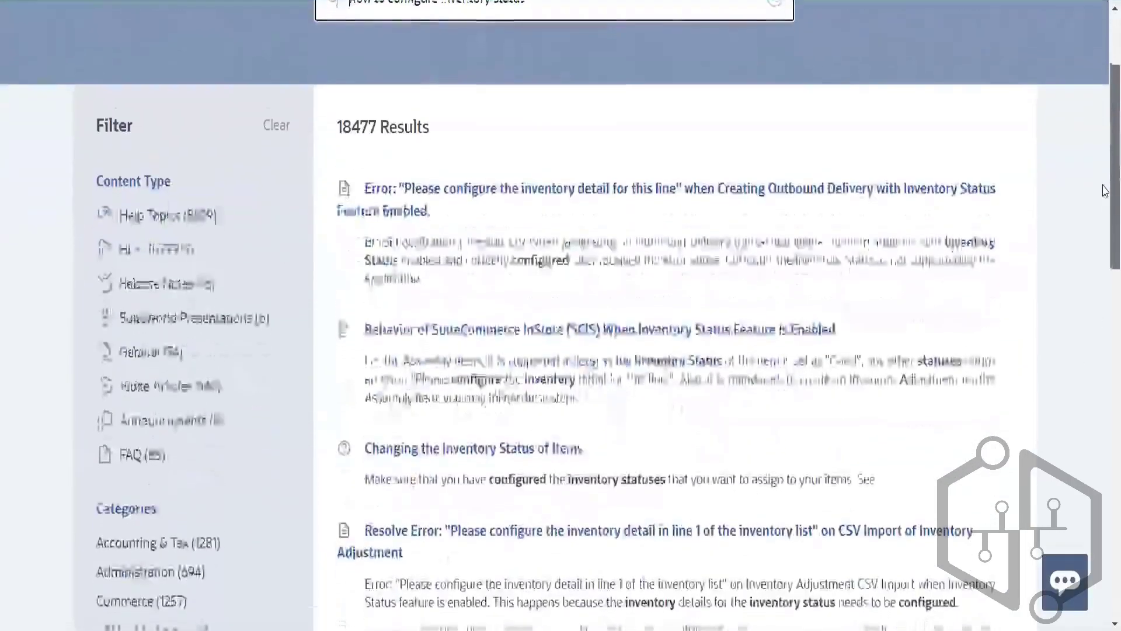
scroll(1105, 209, "down", 1)
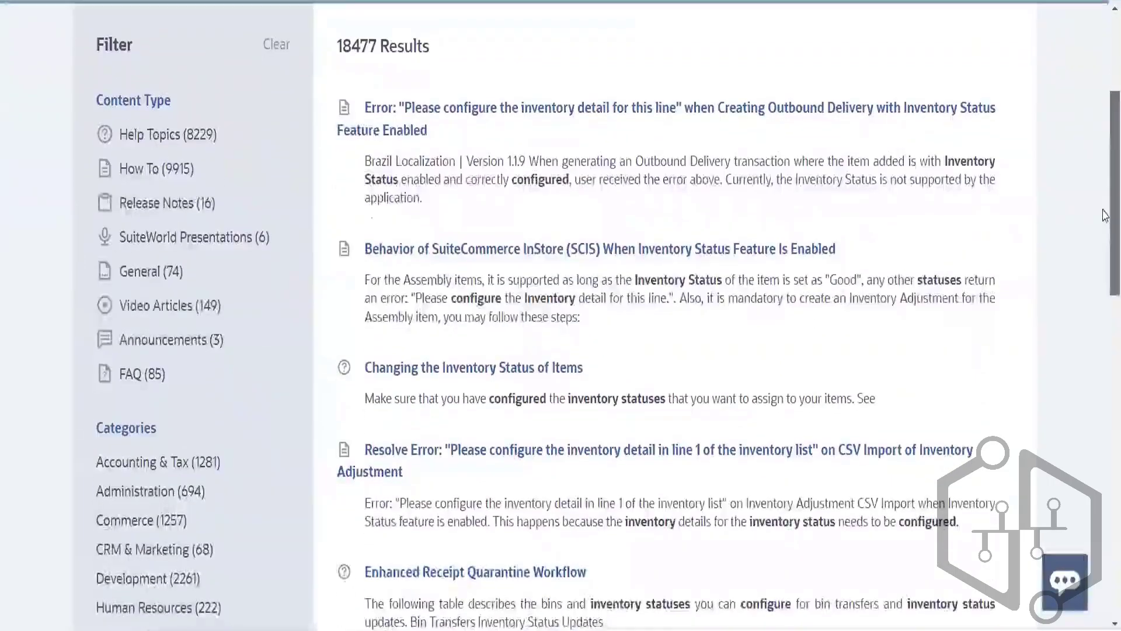
scroll(1106, 214, "down", 2)
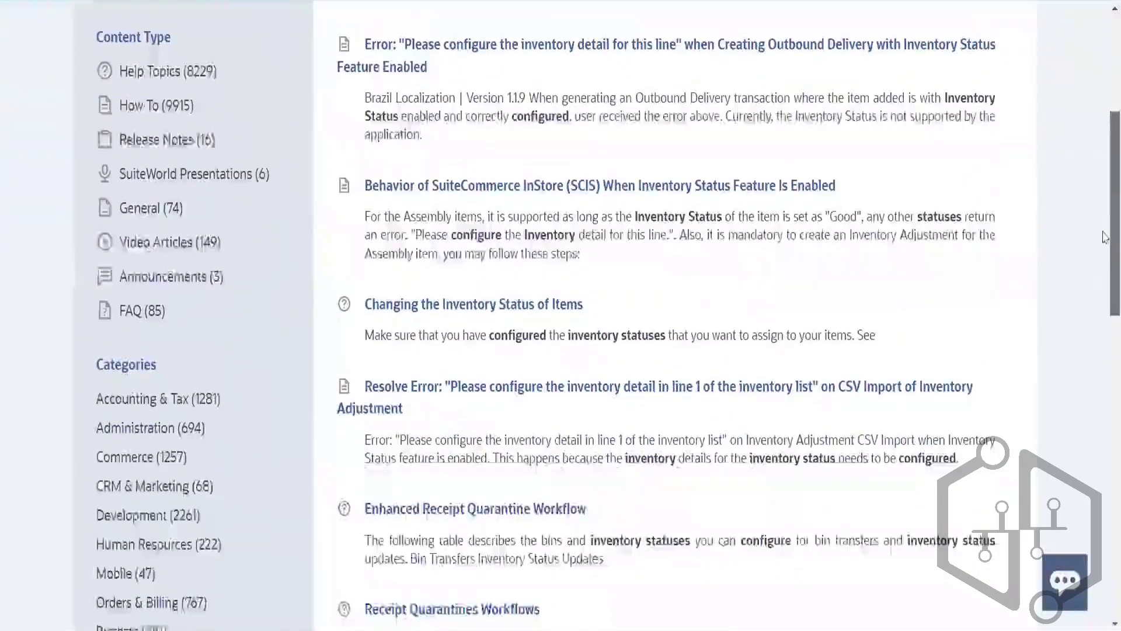
scroll(1106, 244, "down", 1)
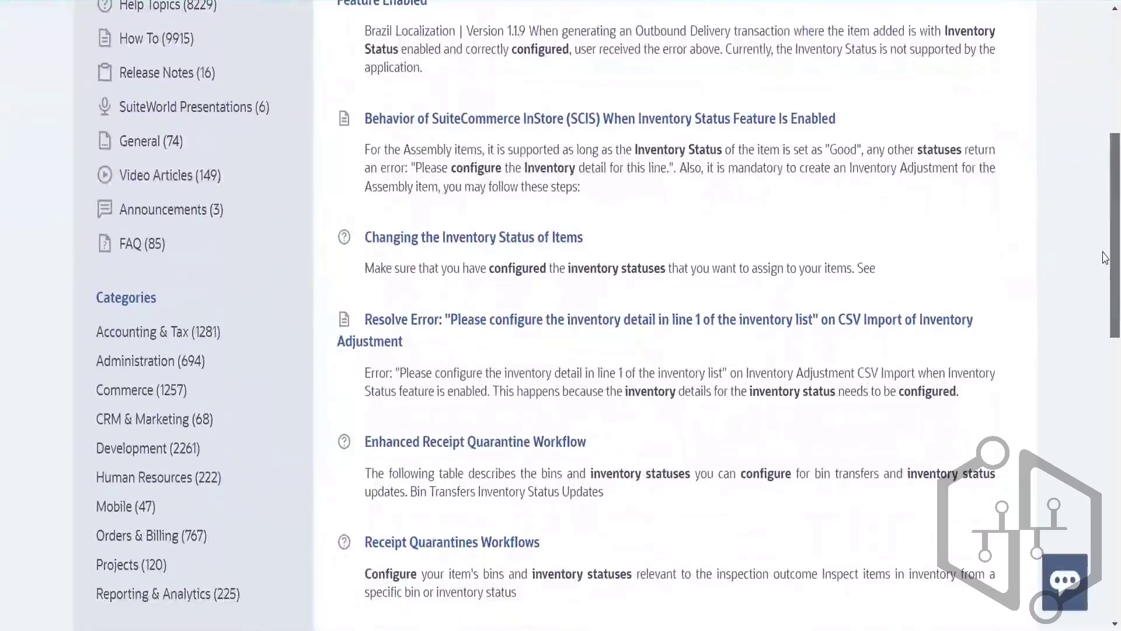
left_click(532, 244)
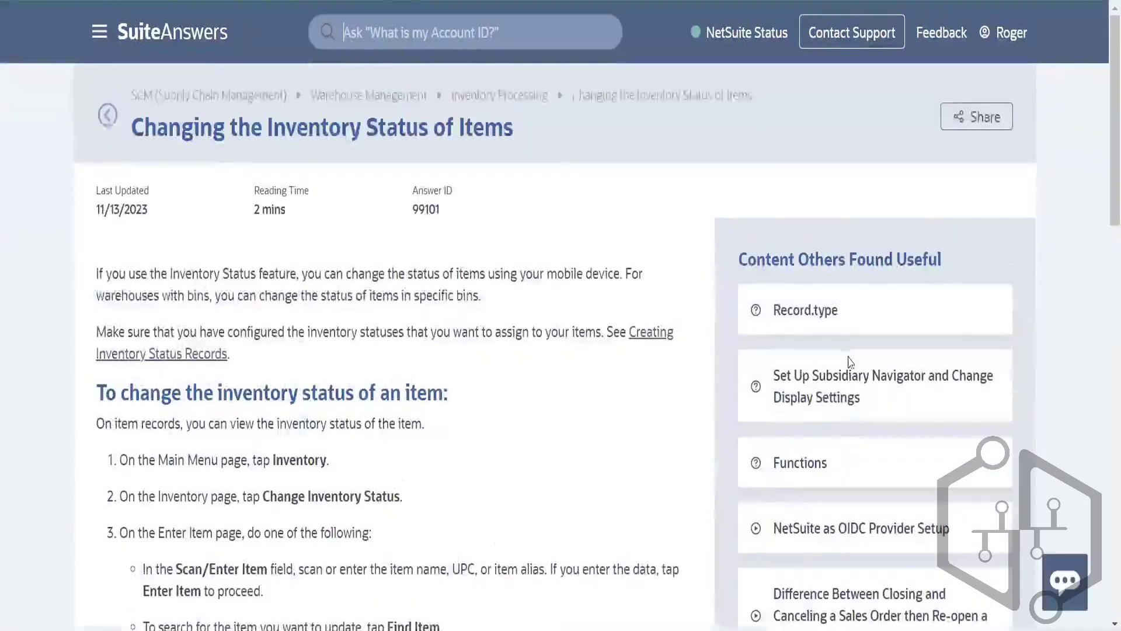
left_click_drag(1105, 159, 1106, 109)
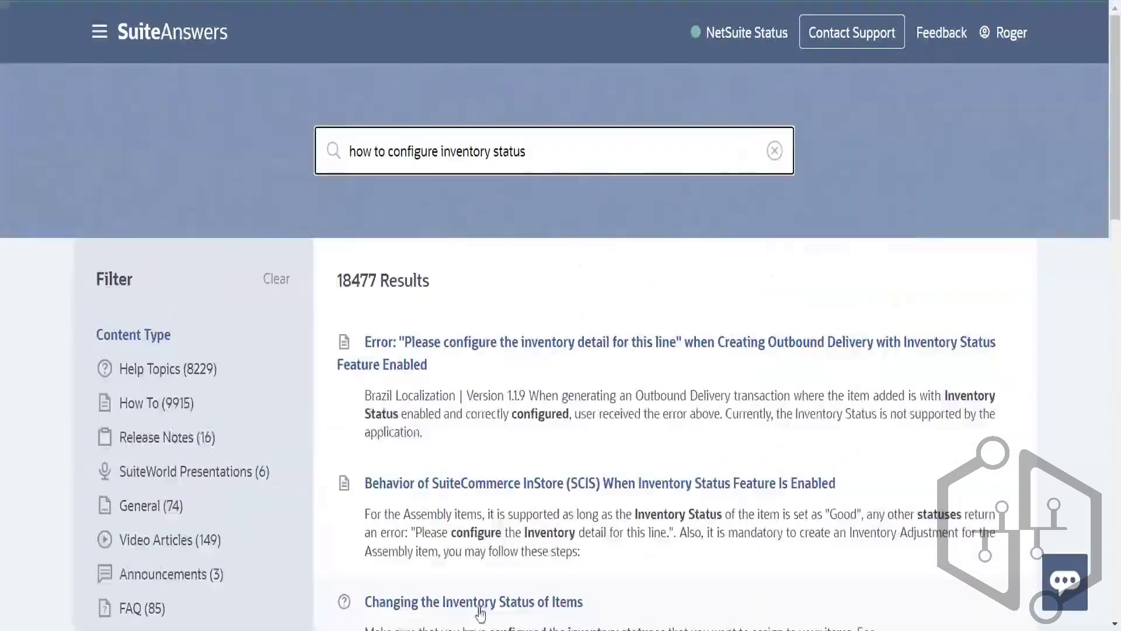
left_click(507, 608)
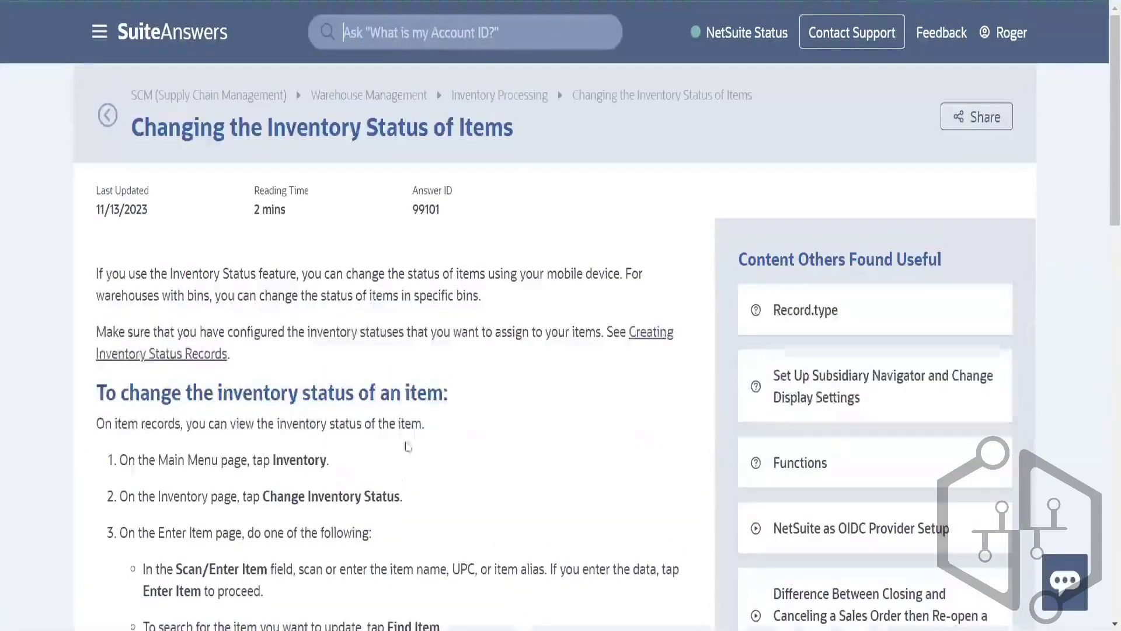
Open the linked article "Creating Inventory Status Records" and examine the navigation paths it gives for listing and searching inventory statuses
left_click(214, 357)
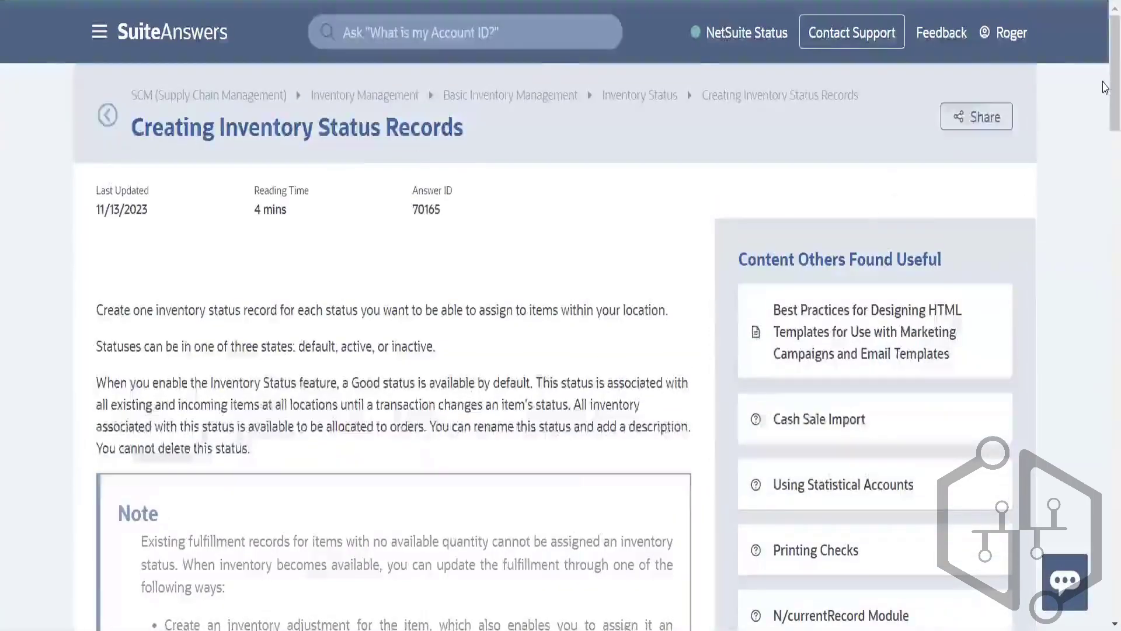
left_click_drag(1107, 91, 1106, 227)
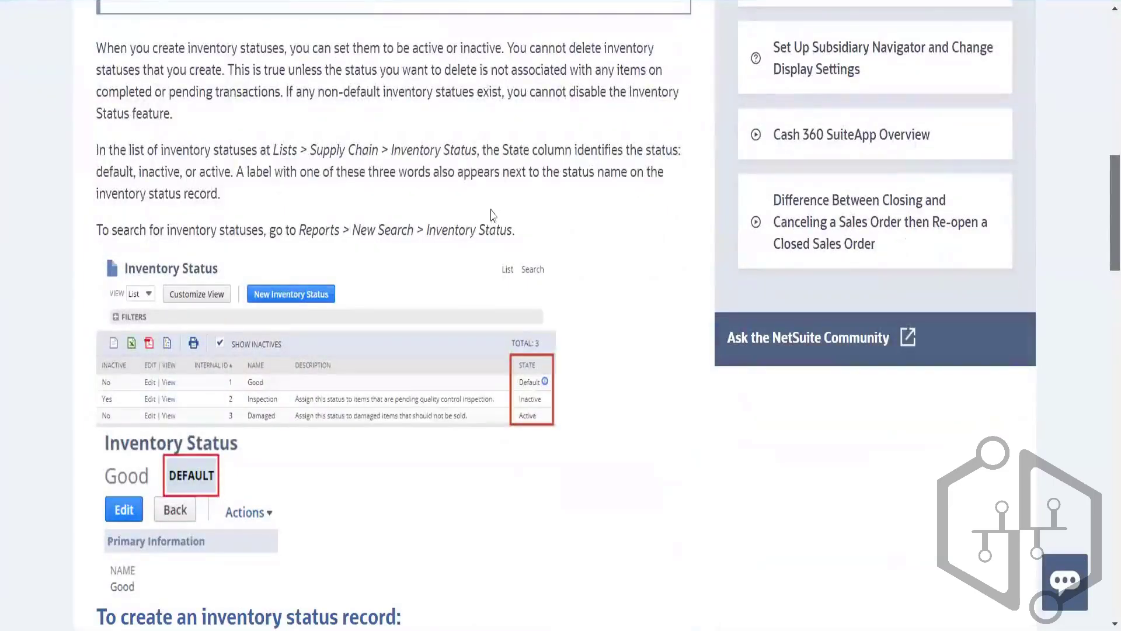
left_click_drag(513, 233, 303, 229)
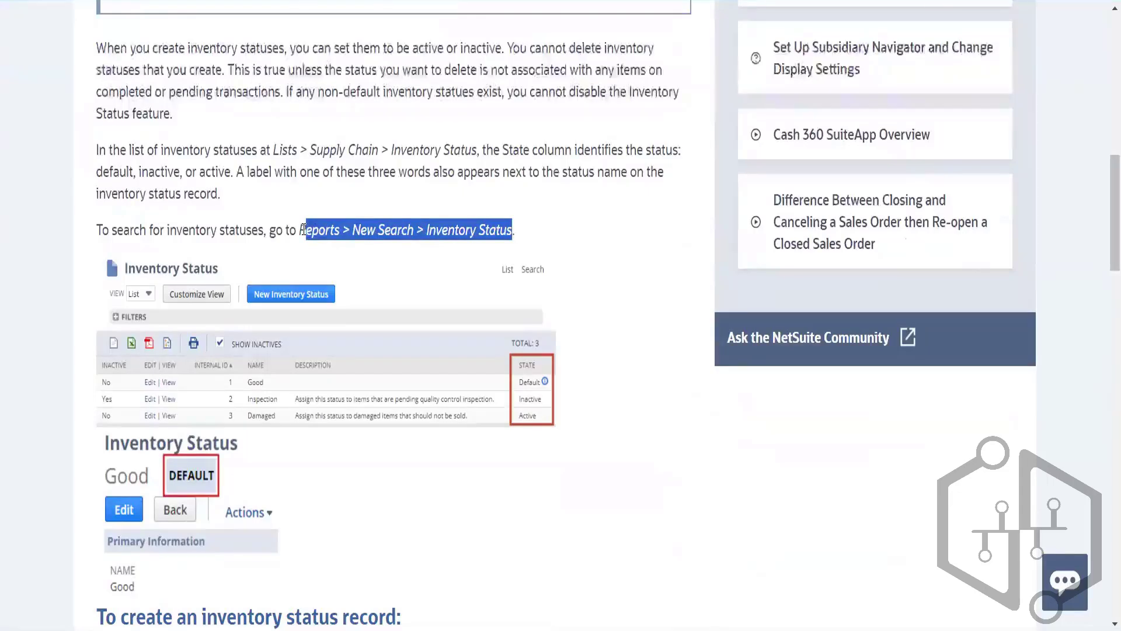
left_click(333, 168)
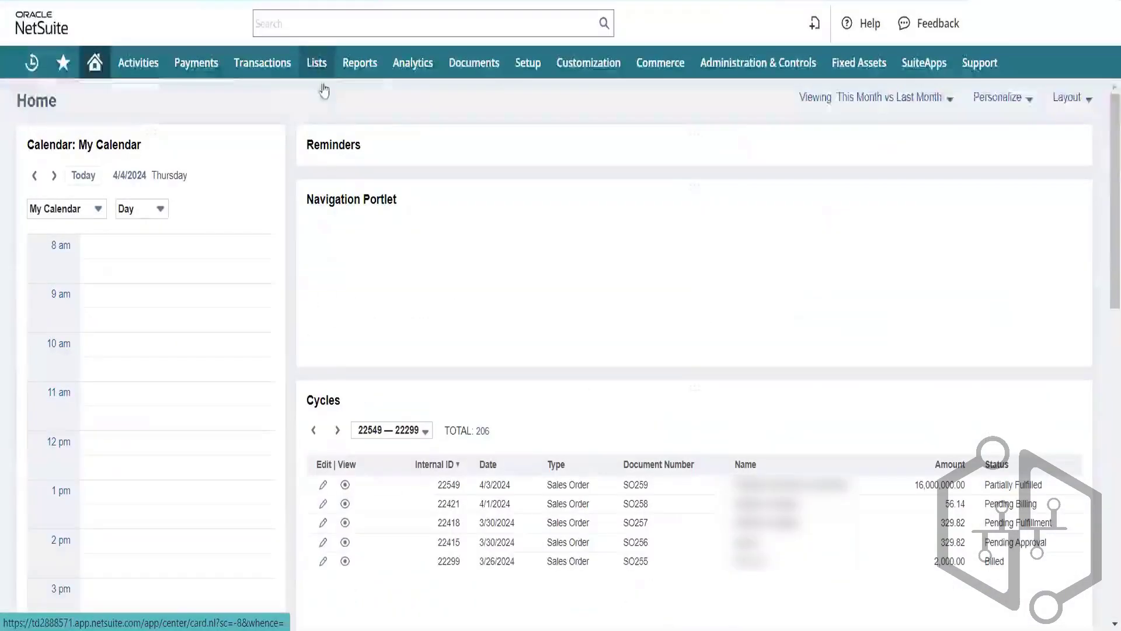
Switch to NetSuite and create a new inventory status with name and description "Good", then save it, allowing the form to be resubmitted
mouse_move(322, 80)
mouse_move(342, 153)
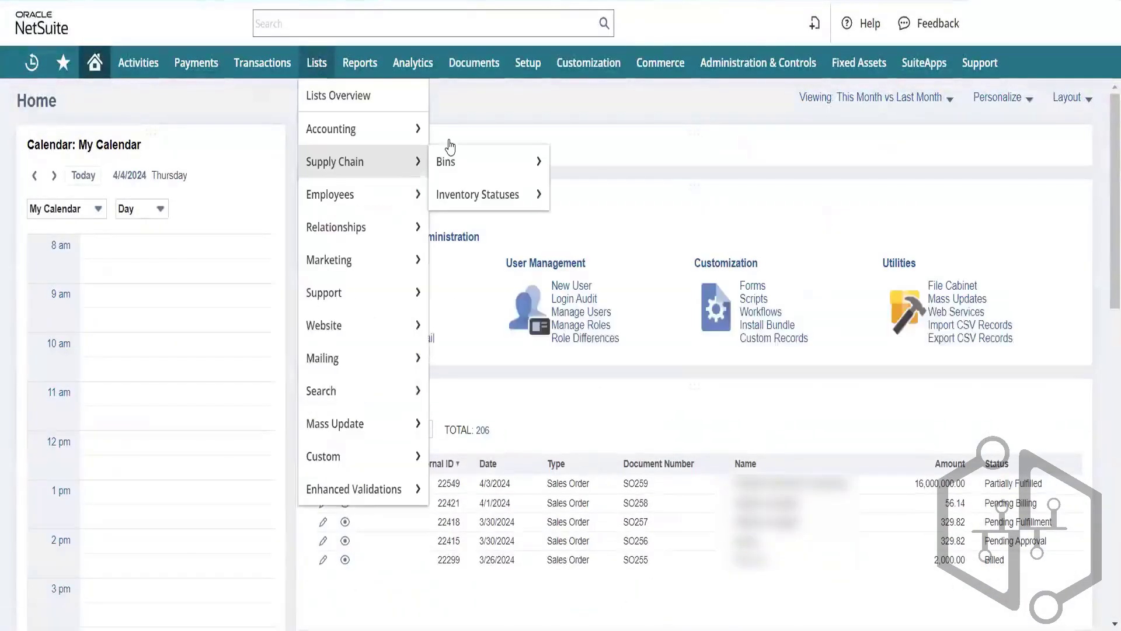
mouse_move(502, 194)
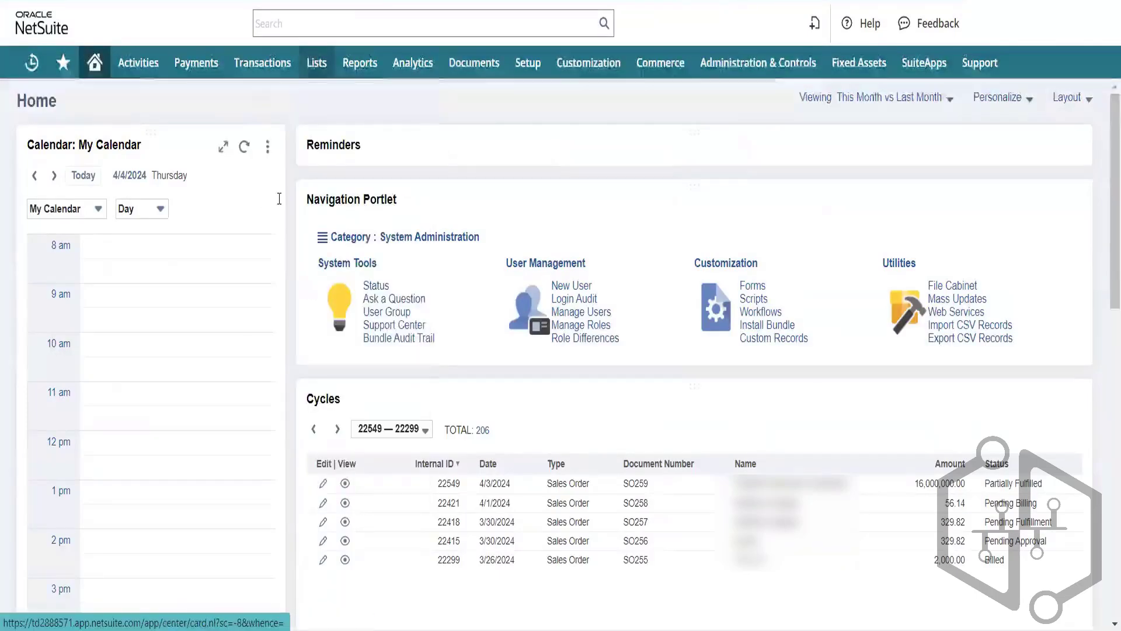
left_click(444, 237)
left_click(172, 181)
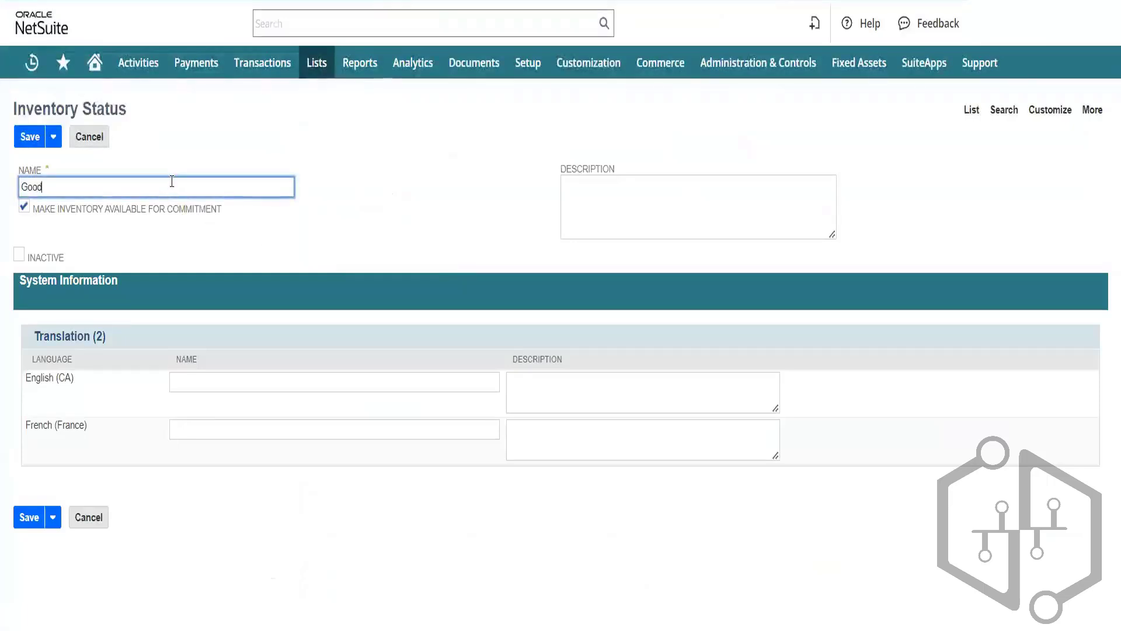
key("Tab")
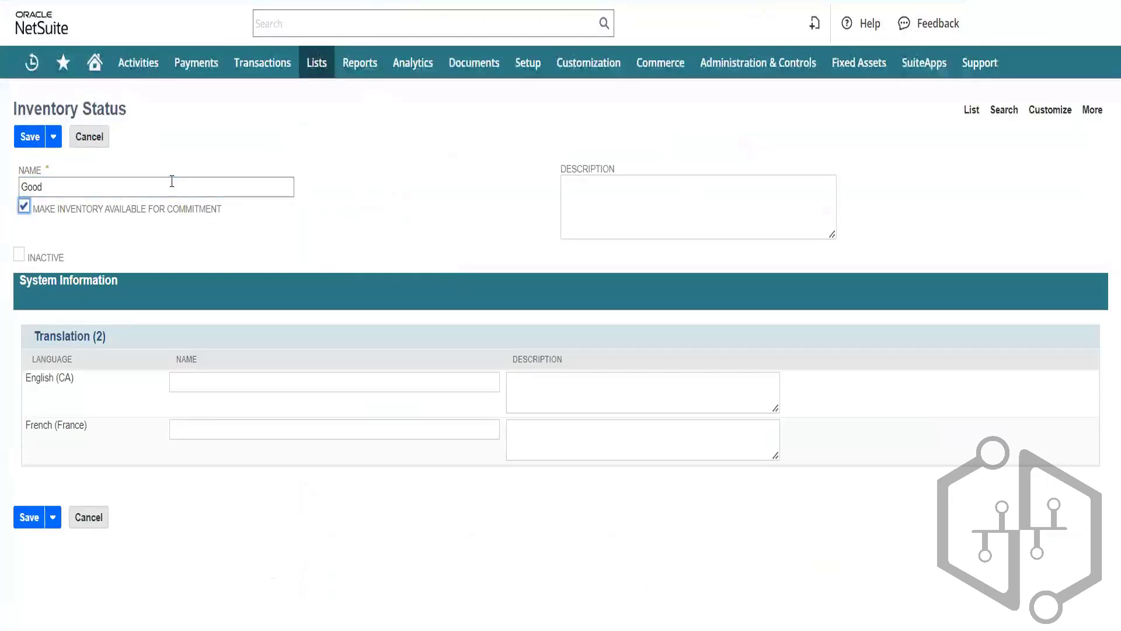
key("Tab")
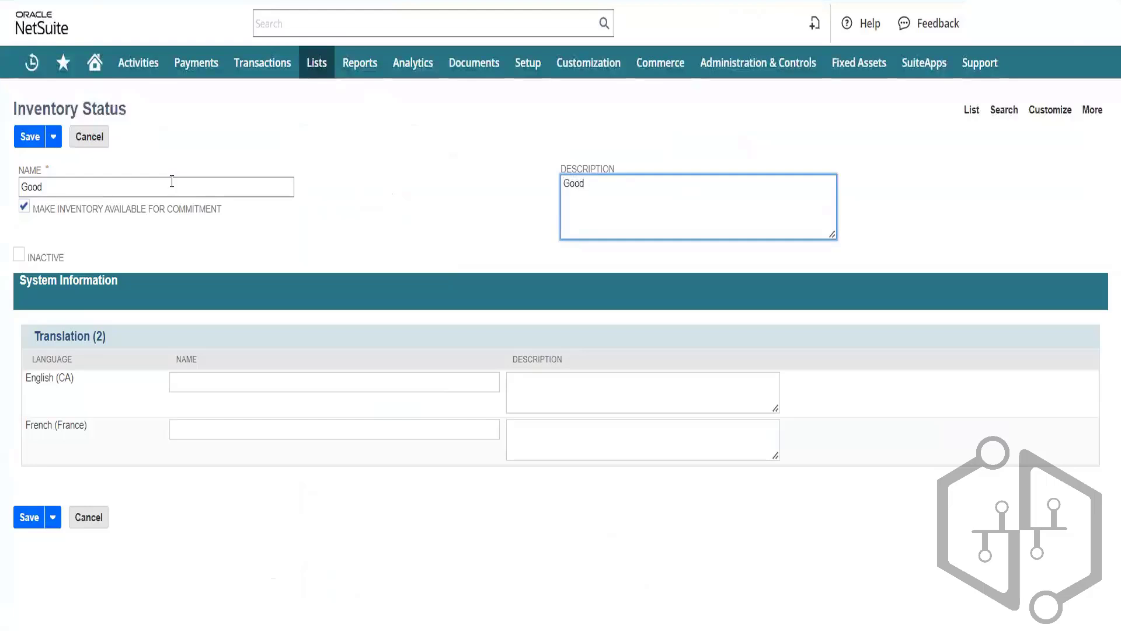
left_click(34, 144)
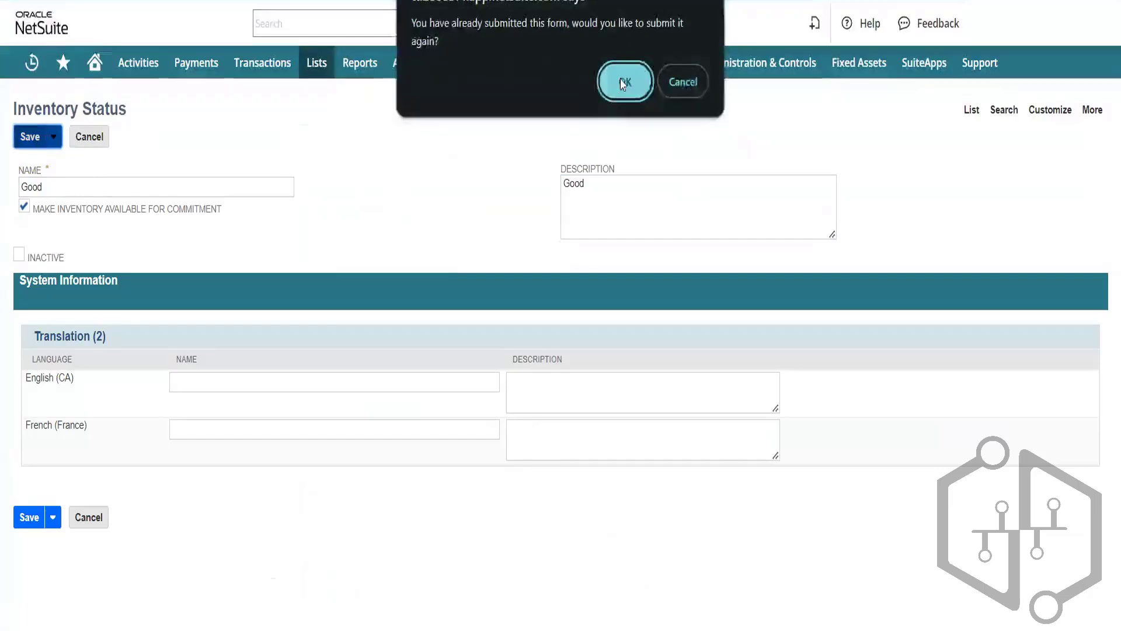
left_click(624, 83)
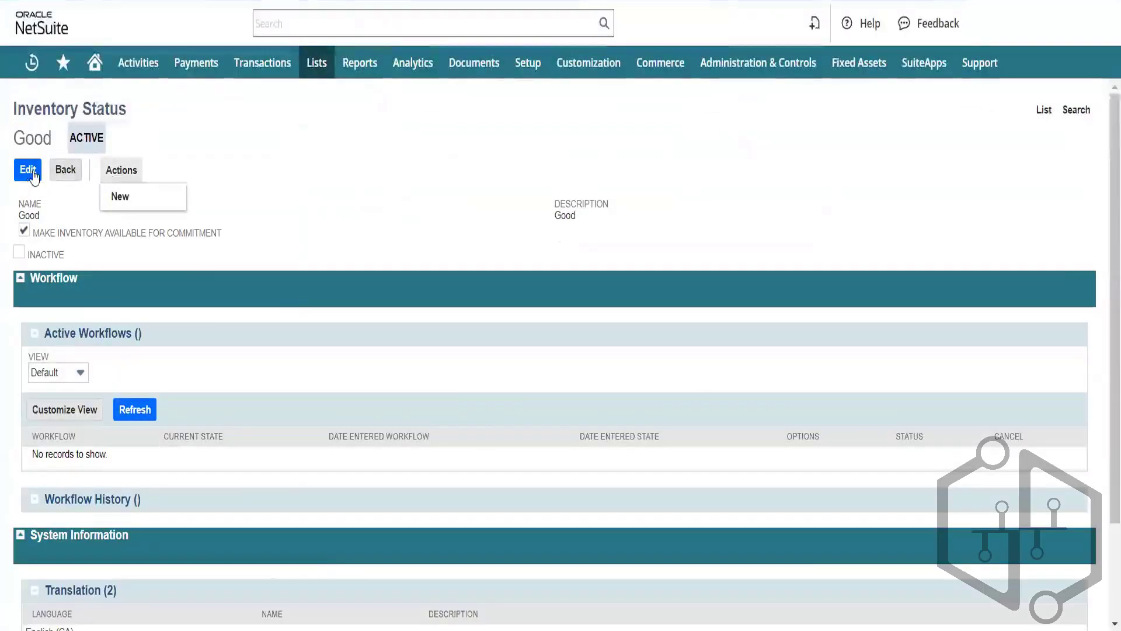
Create and save another inventory status with the name "Bad" and the description "Bad"
left_click(119, 195)
left_click(132, 182)
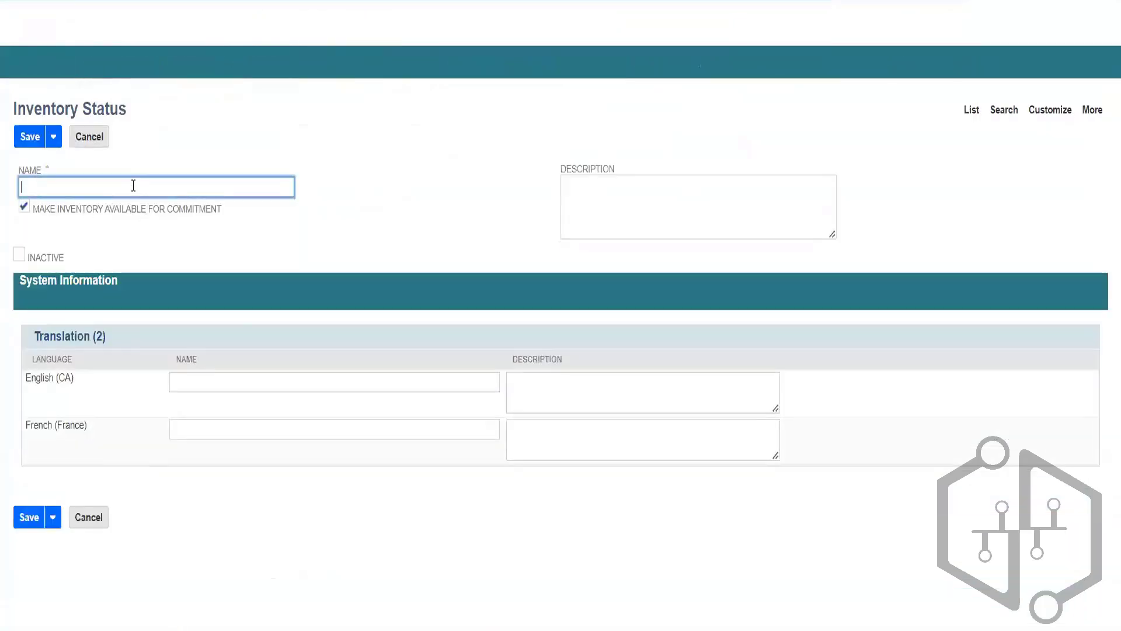
key("Tab")
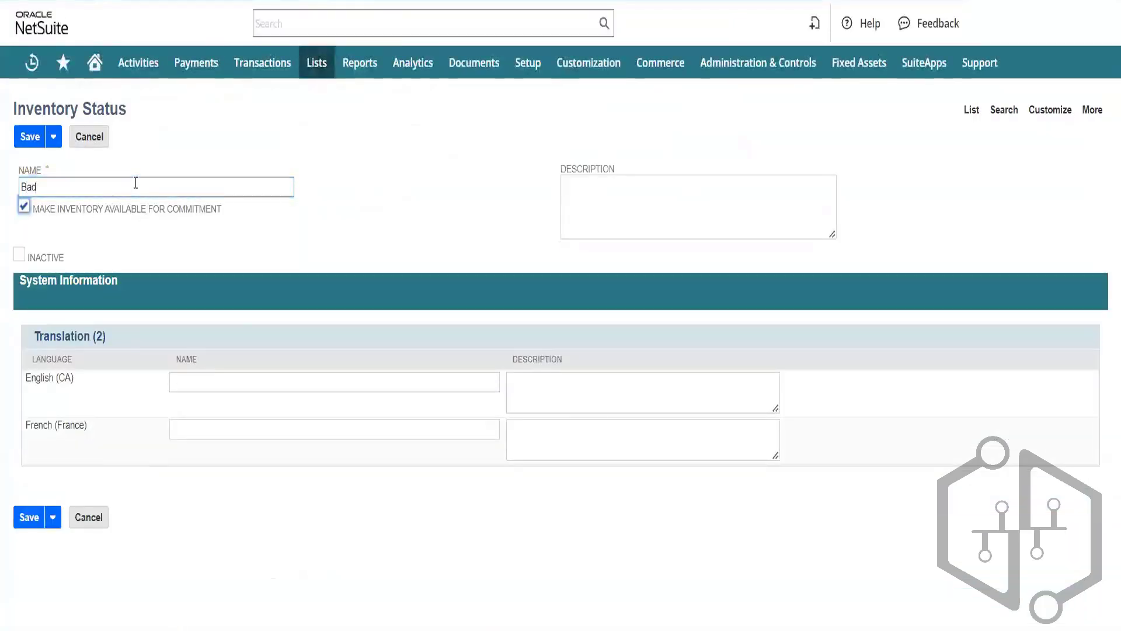
key("shift+Tab")
key("Tab")
key("Tab")
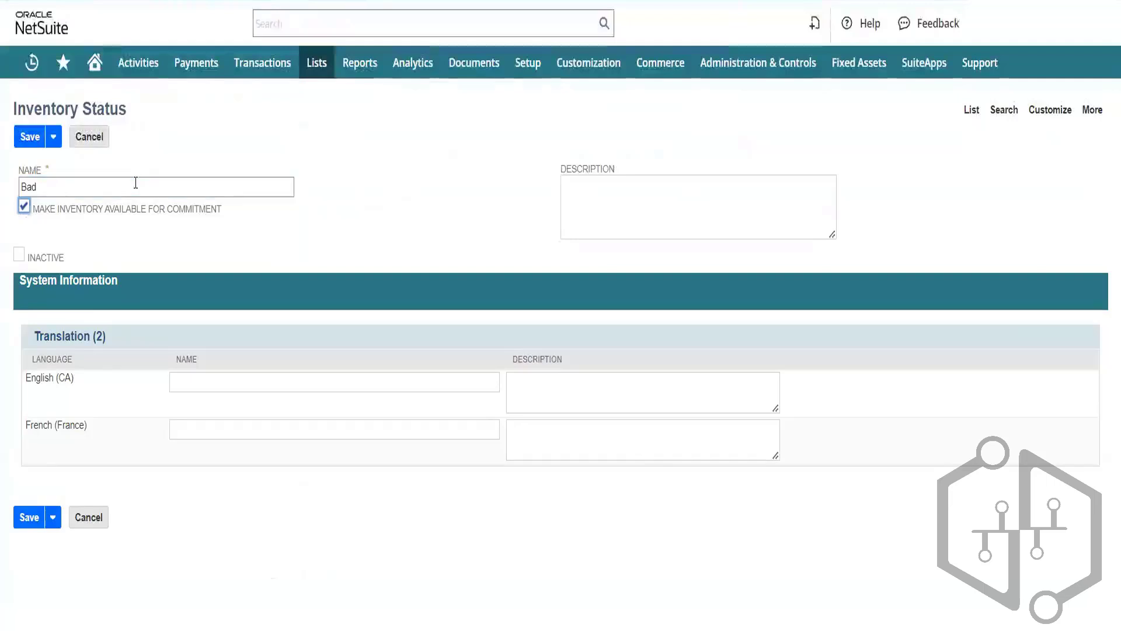
type("Bad")
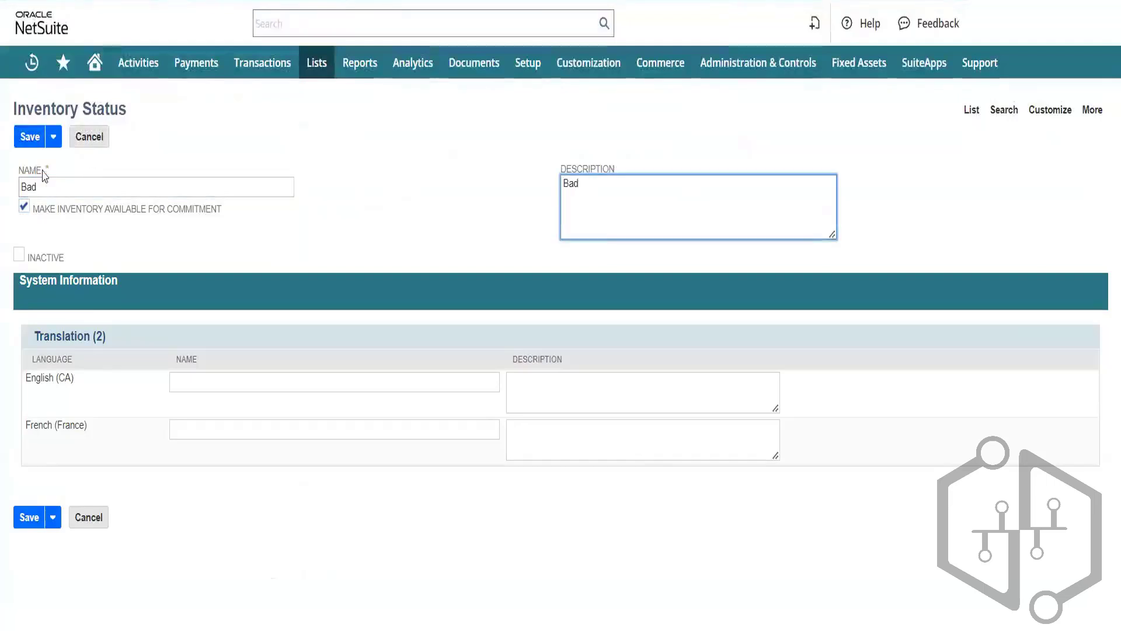
left_click(30, 142)
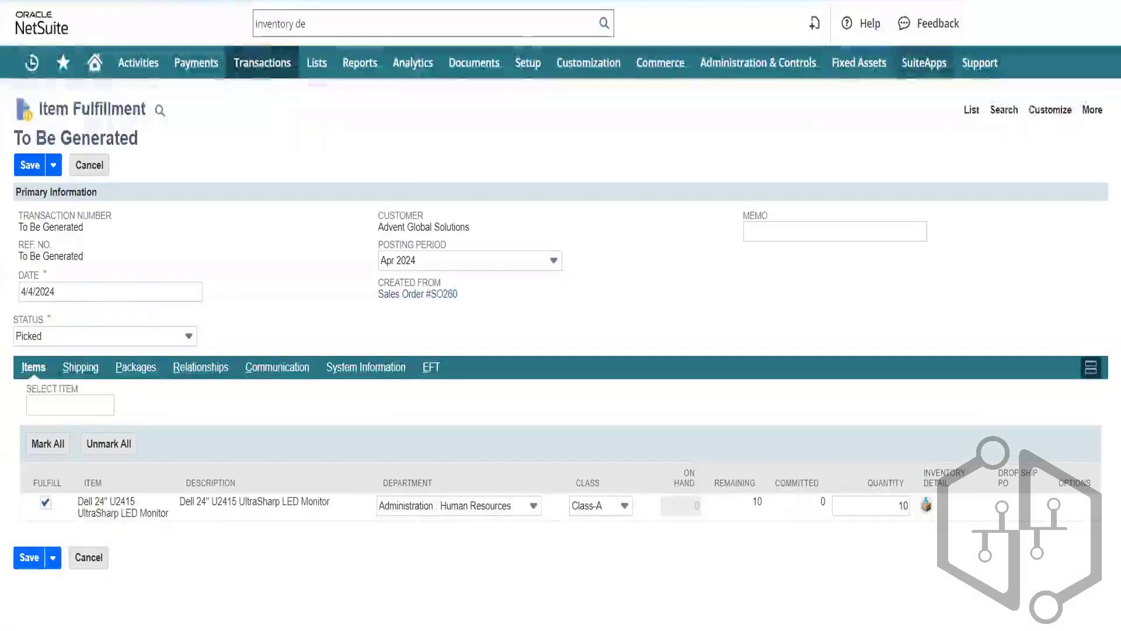
Reload the item fulfillment for Advent Global Solutions and try to open the monitor line's inventory detail without a quantity
key("F5")
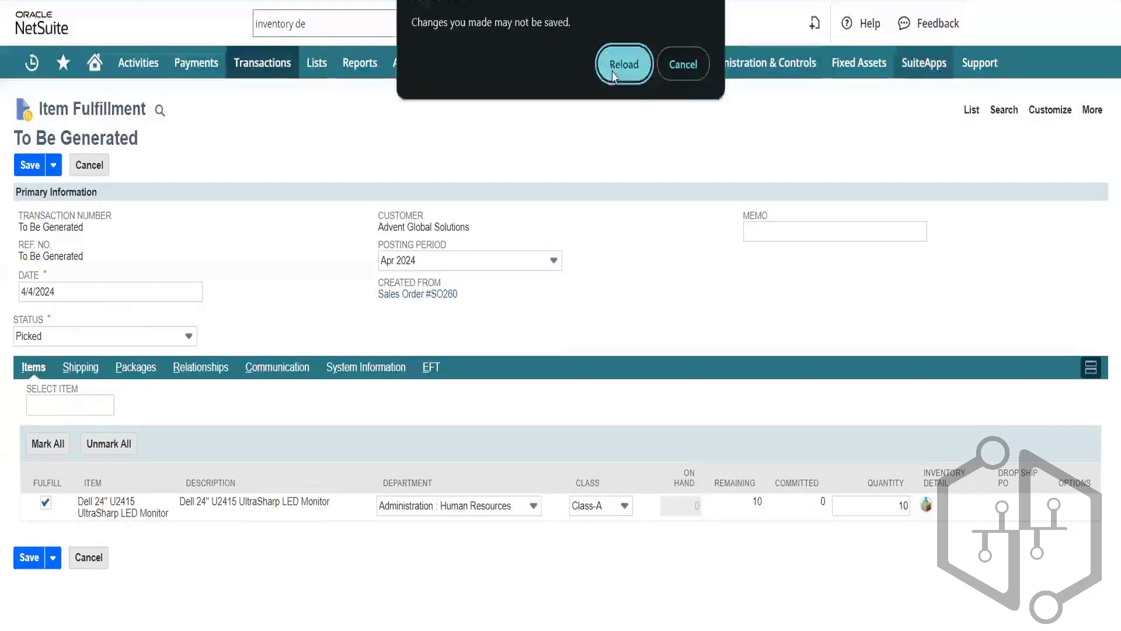
key("Return")
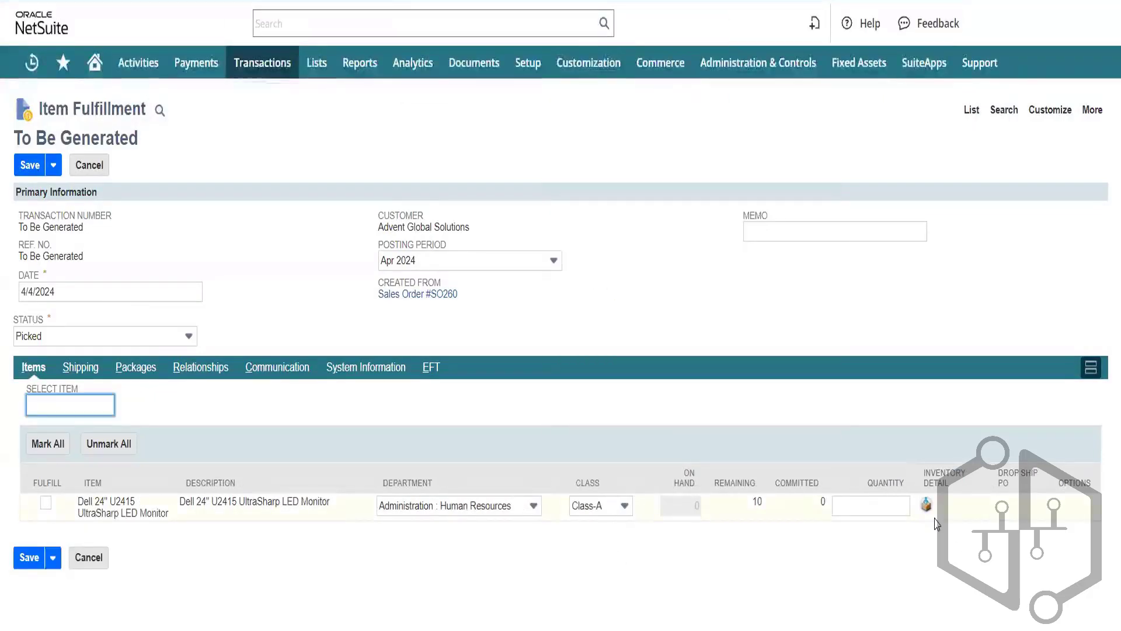
left_click(927, 506)
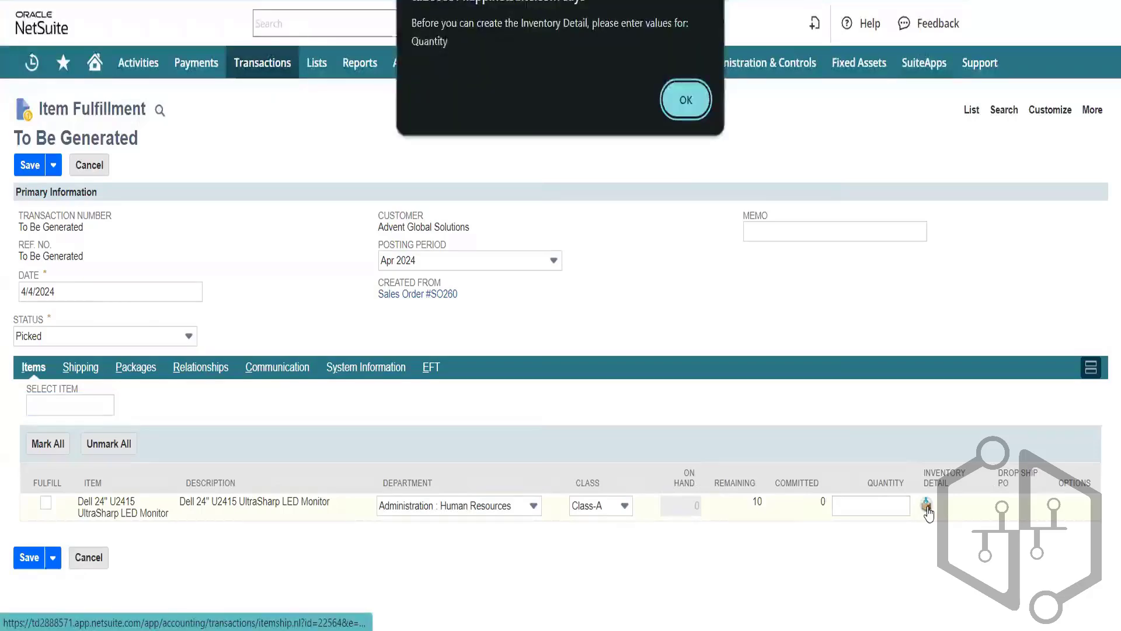
left_click(699, 112)
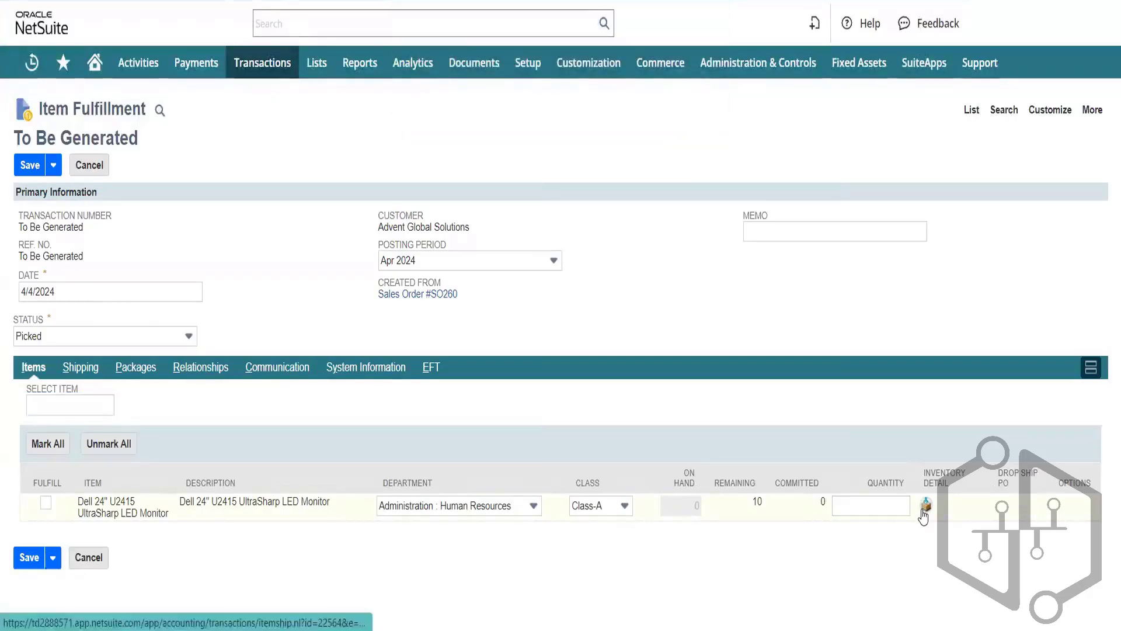
left_click(925, 507)
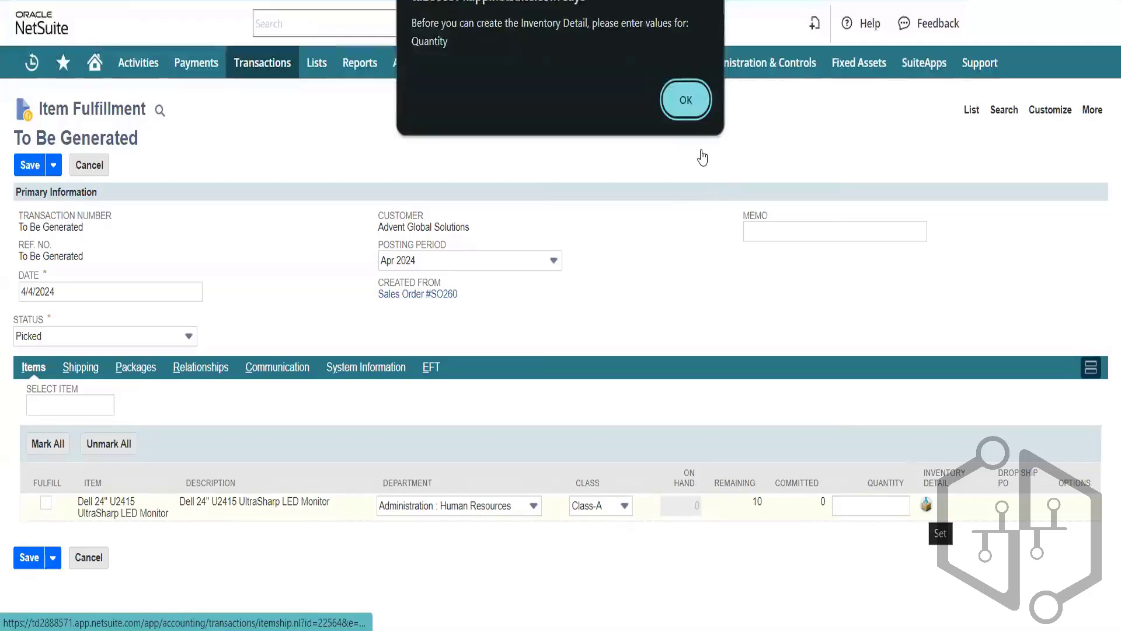
left_click(686, 100)
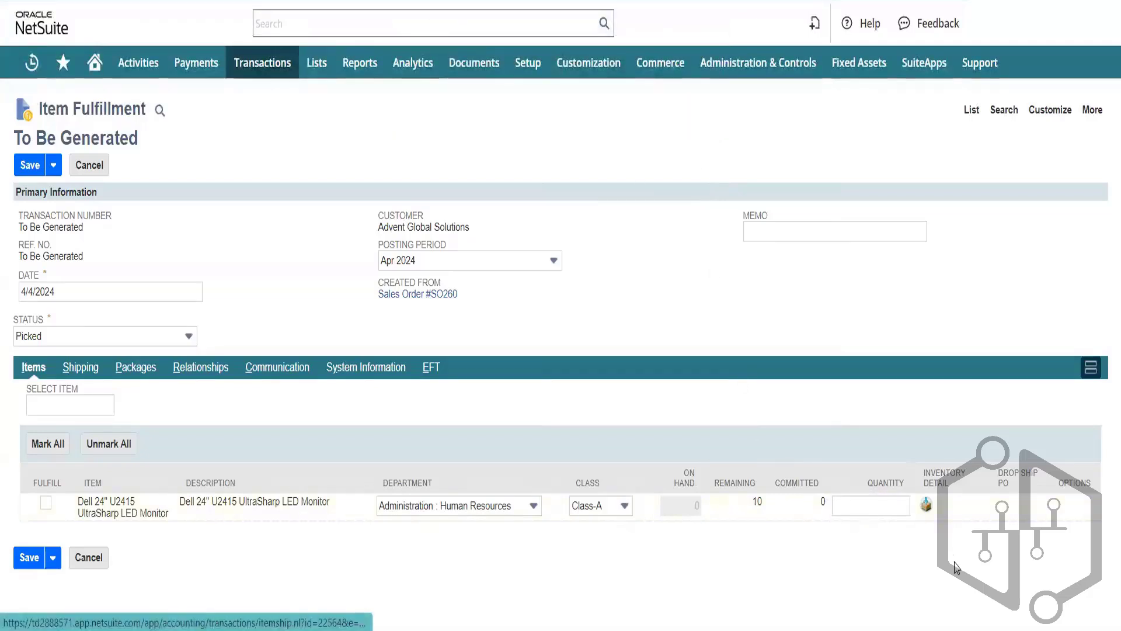
Set the monitor line's fulfillment quantity to 1, check the status field in its inventory detail, and close the detail without adding a line
left_click(899, 497)
type("1")
key("Tab")
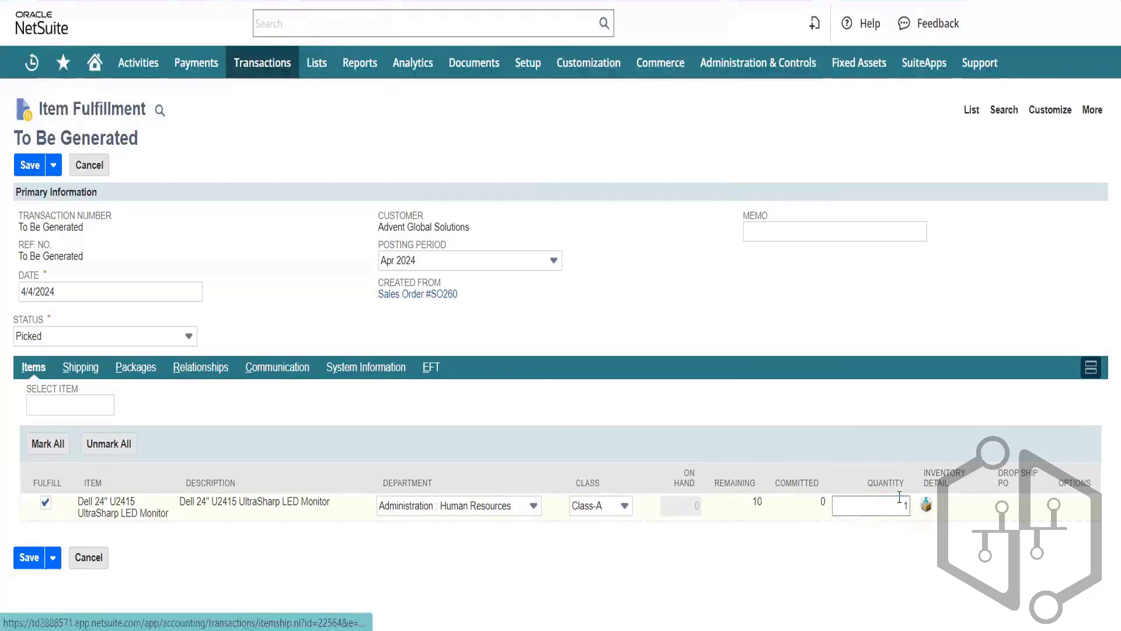
left_click(926, 506)
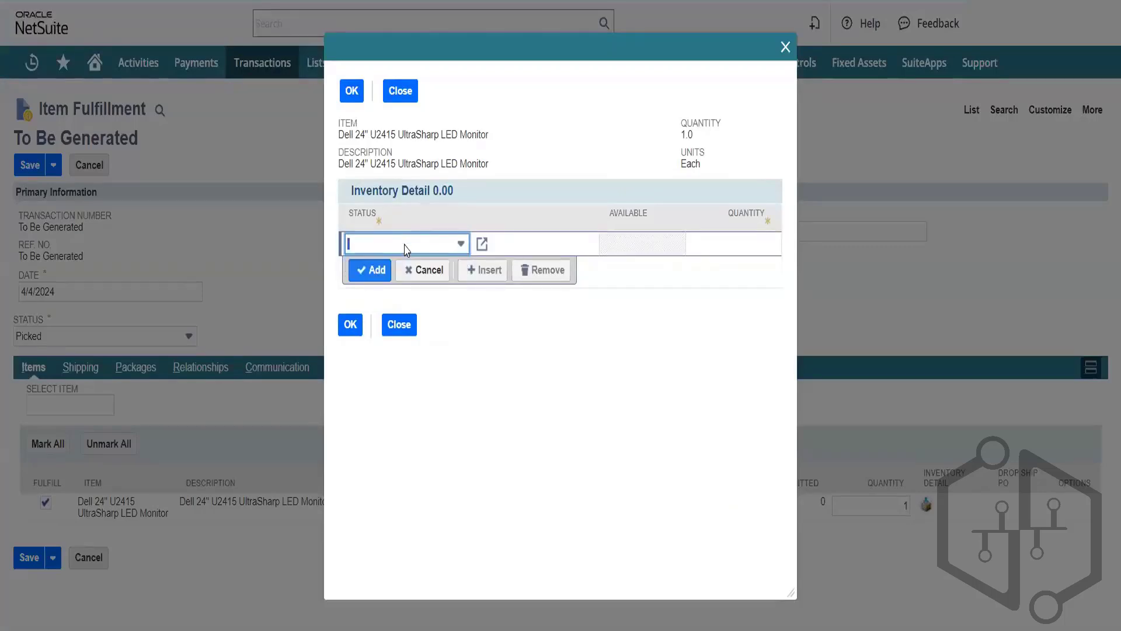
left_click(785, 47)
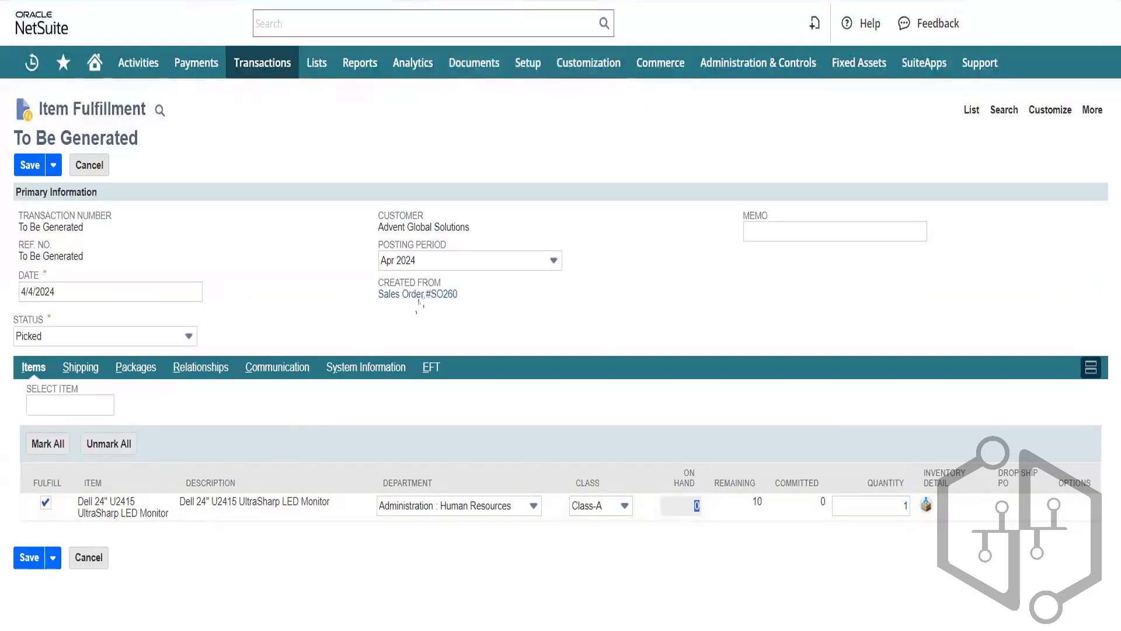
Open the fulfillment's source sales order SO260 and its Dell 24" U2415 monitor item record in separate browser tabs
right_click(434, 296)
left_click(461, 313)
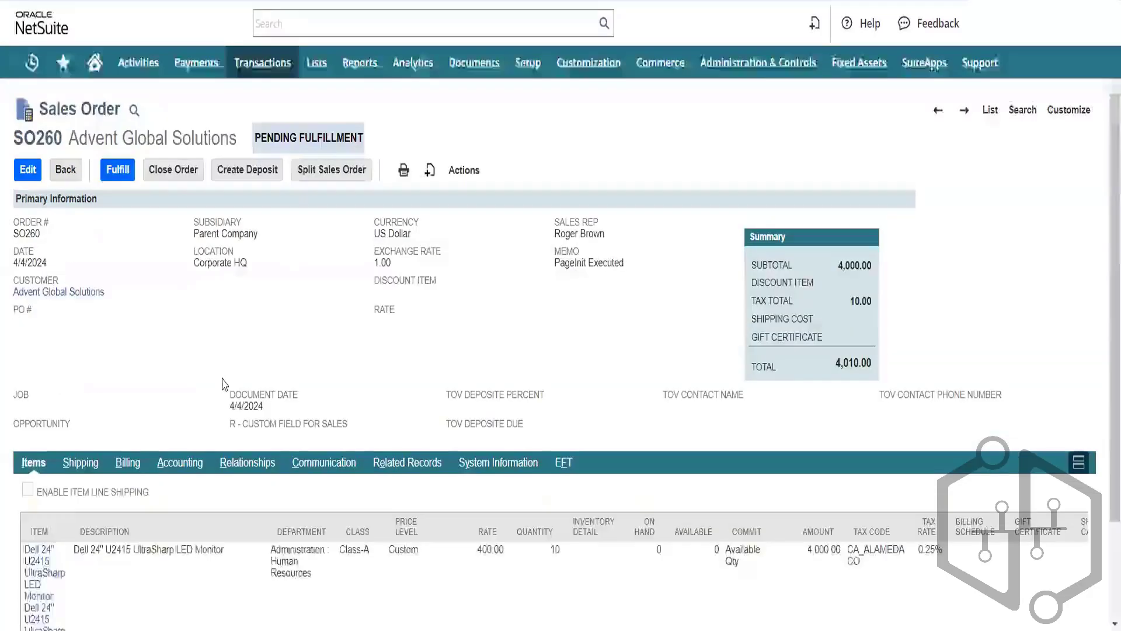
right_click(48, 585)
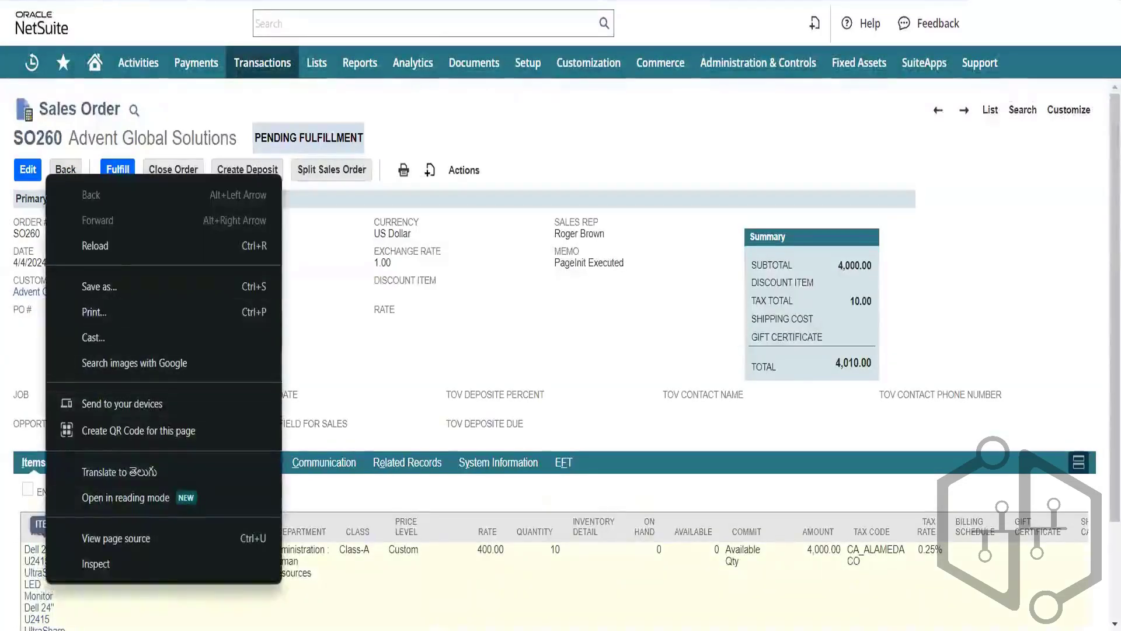
right_click(34, 617)
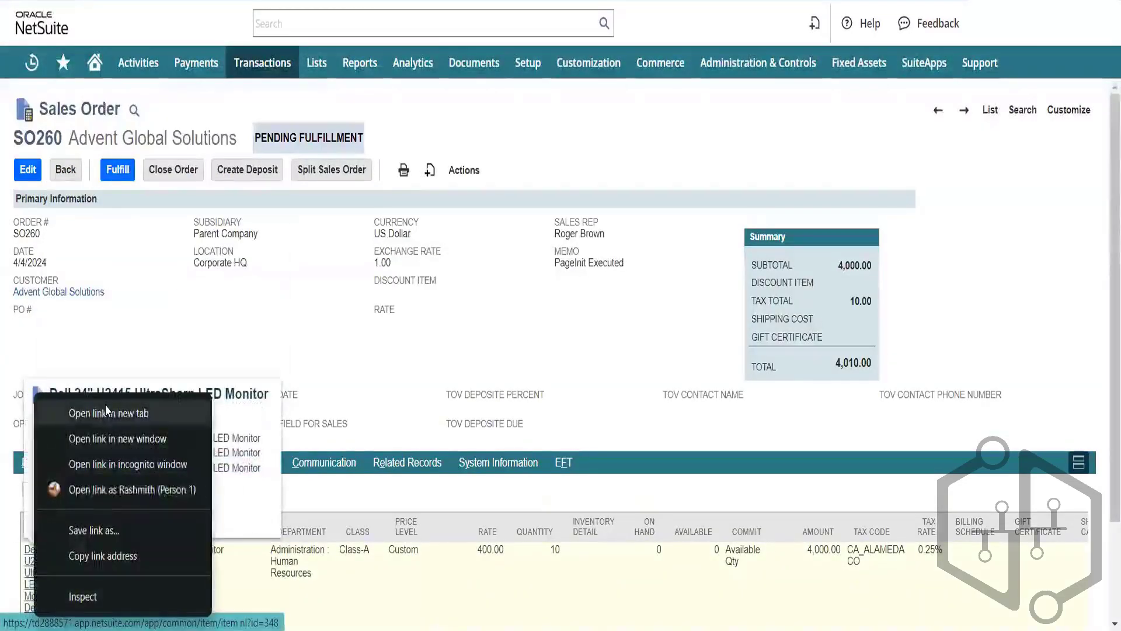
left_click(107, 409)
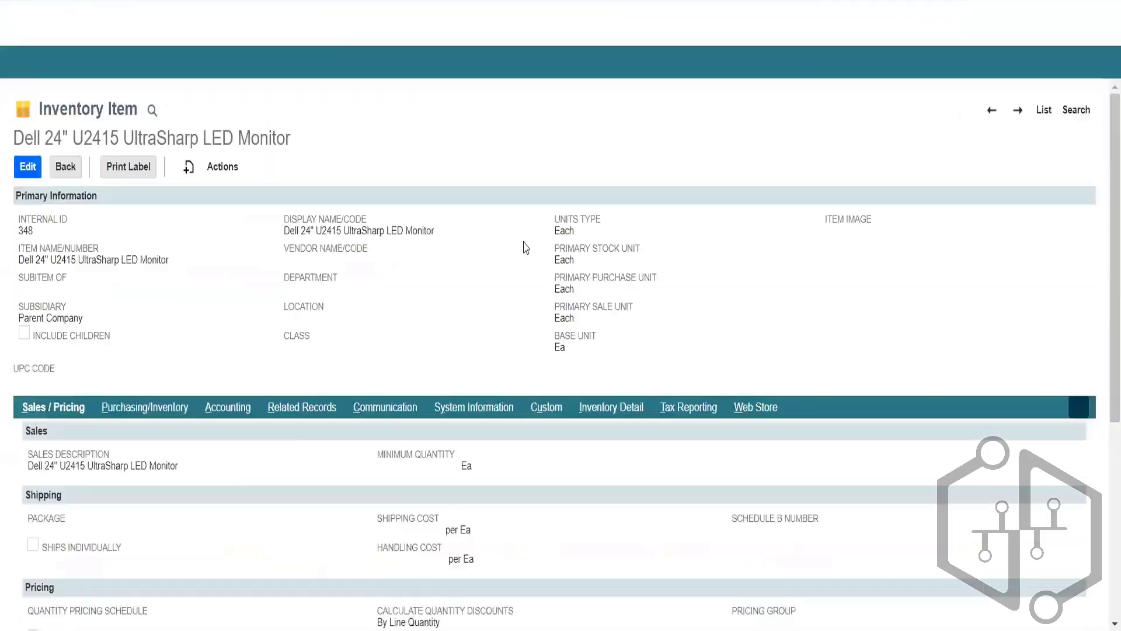
Examine the monitor's stock by location in its purchasing and inventory details, including the row with its warehouse and US Dollar currency
left_click(171, 466)
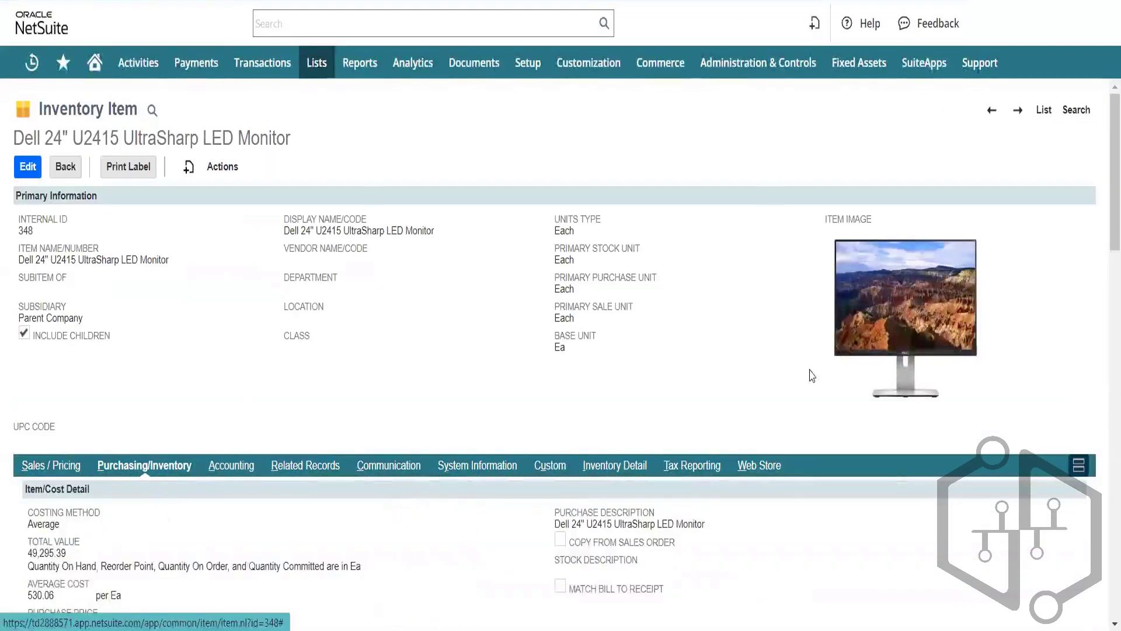
left_click_drag(1105, 147, 1105, 485)
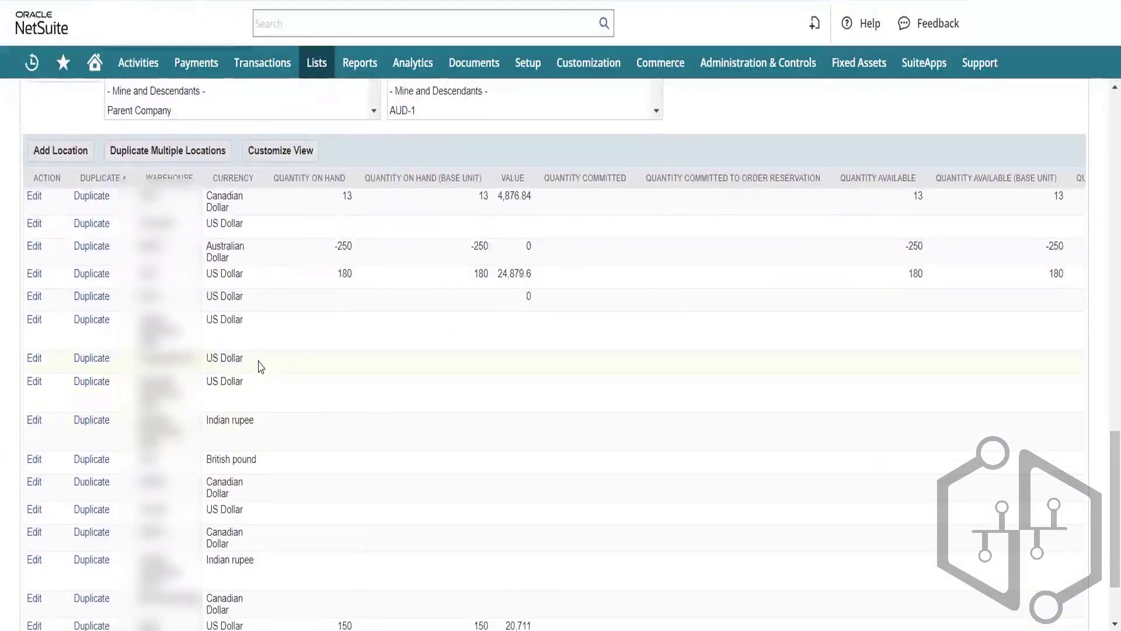
left_click_drag(260, 363, 140, 359)
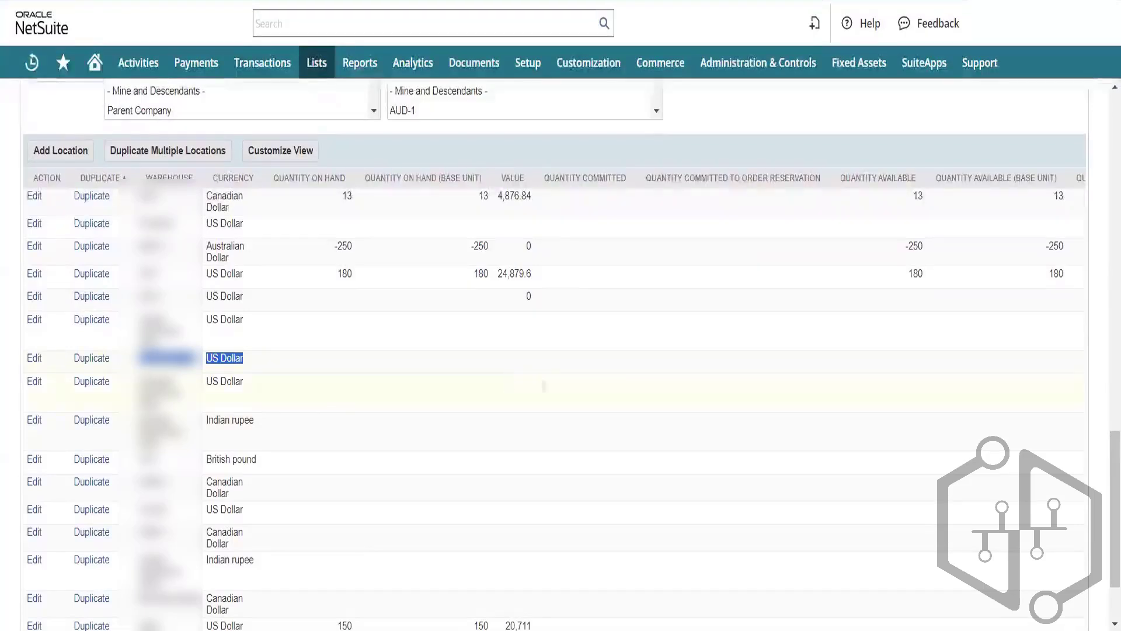
left_click(561, 369)
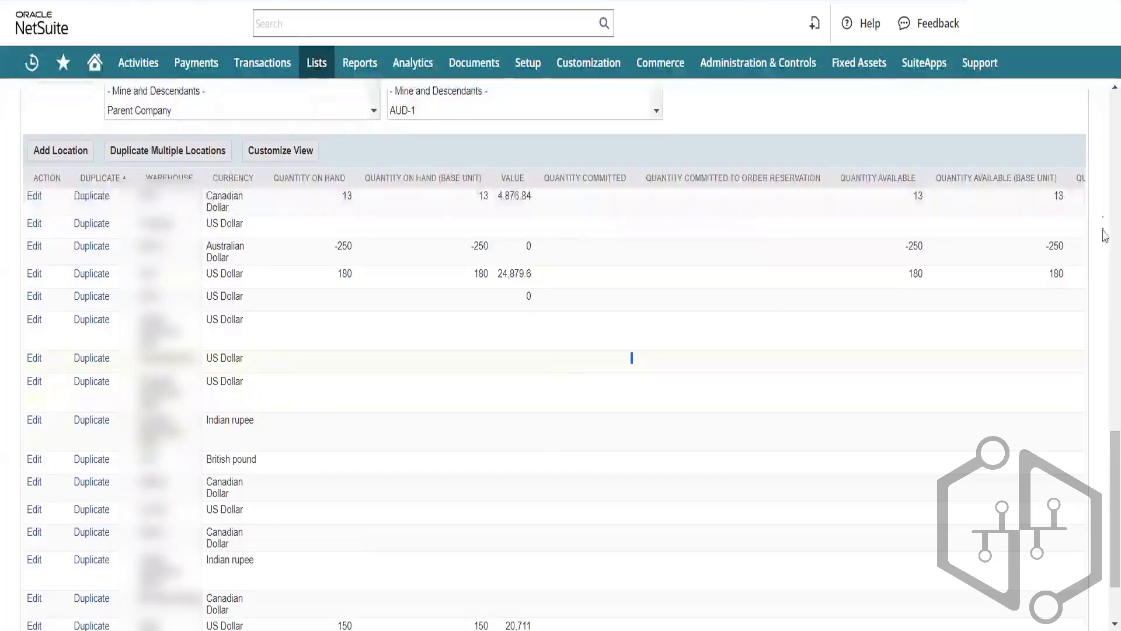
scroll(1104, 234, "up", 8)
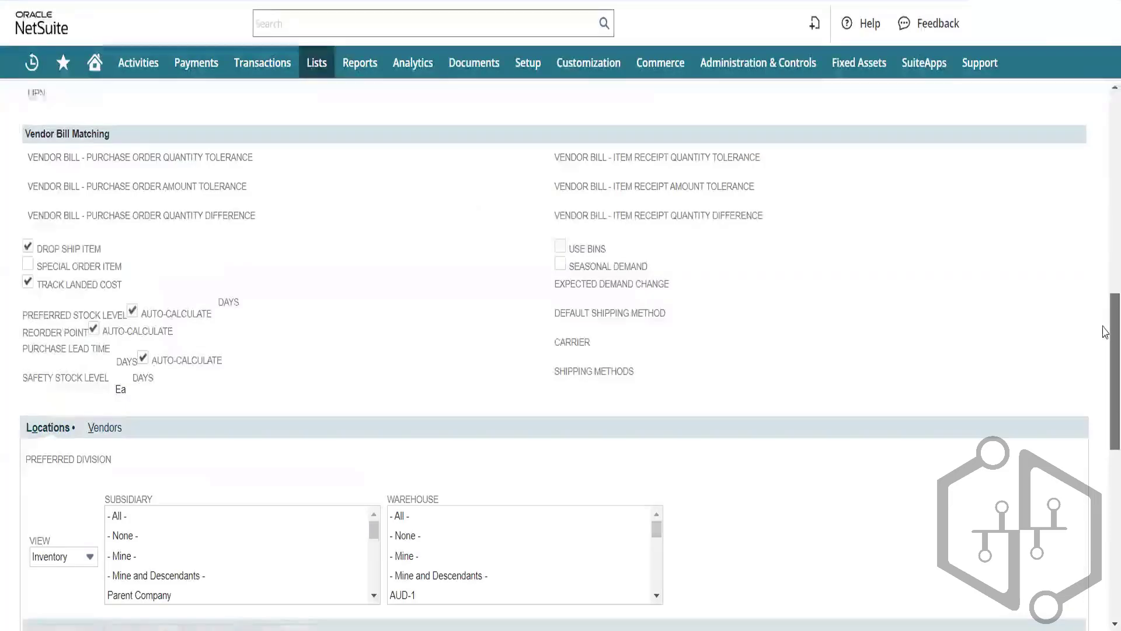
left_click_drag(1107, 327, 1106, 207)
scroll(1104, 207, "up", 5)
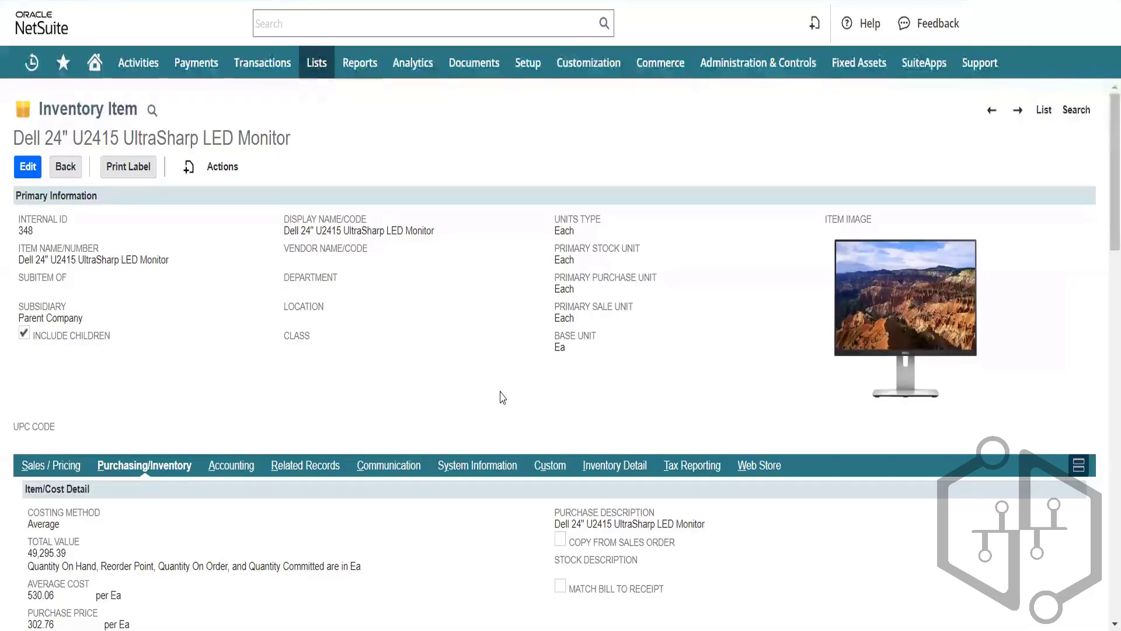
Open a new inventory transfer form in a separate browser tab
mouse_move(285, 70)
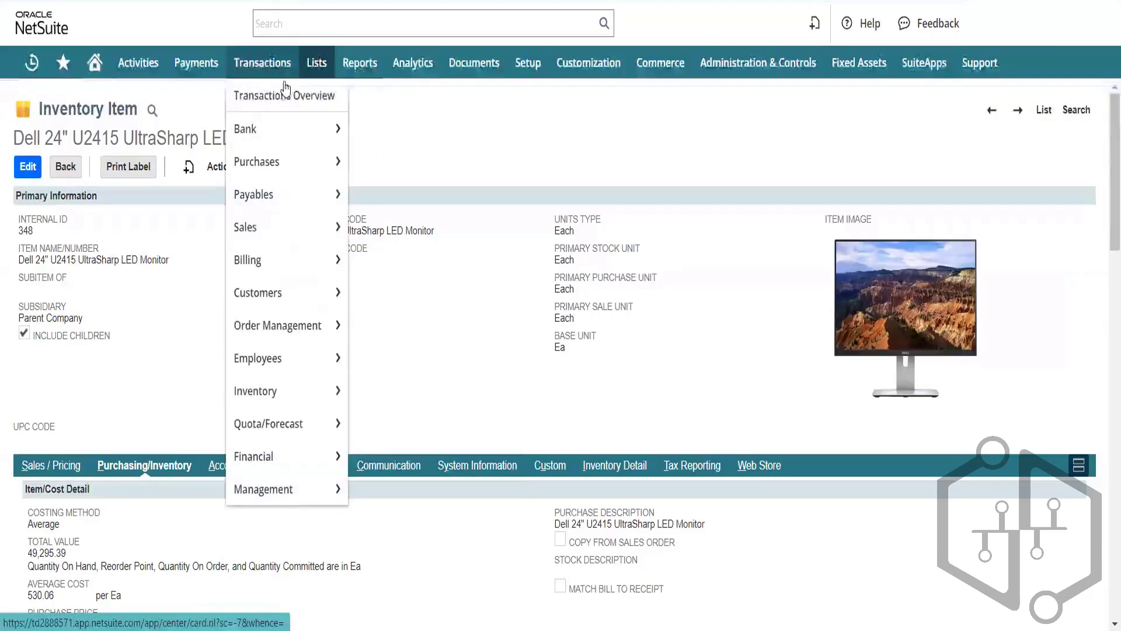
mouse_move(300, 246)
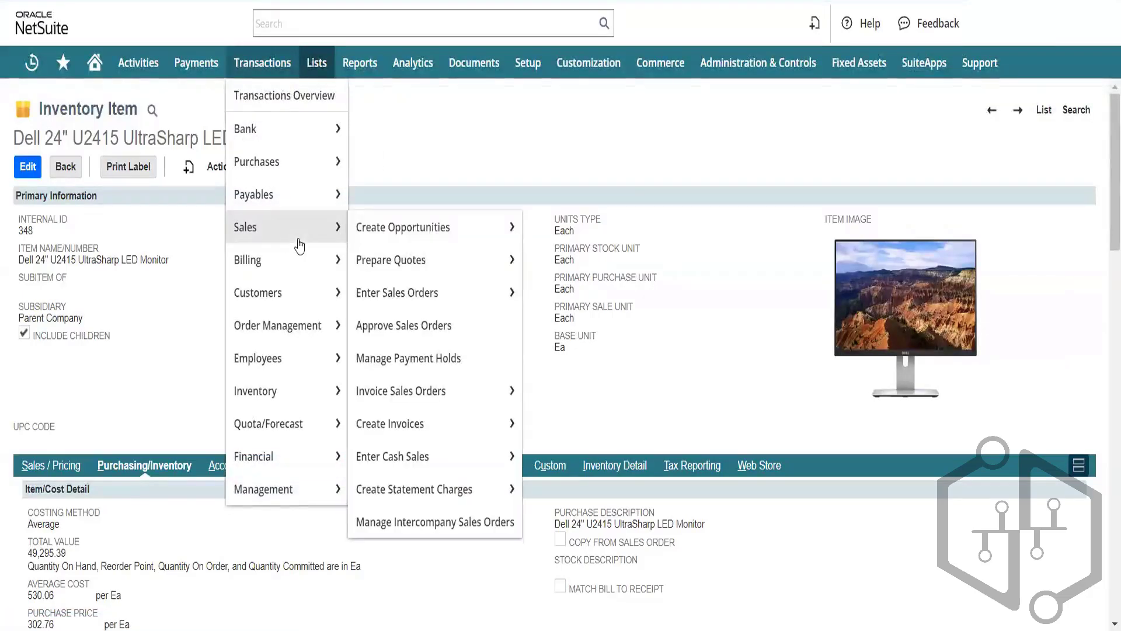
mouse_move(293, 390)
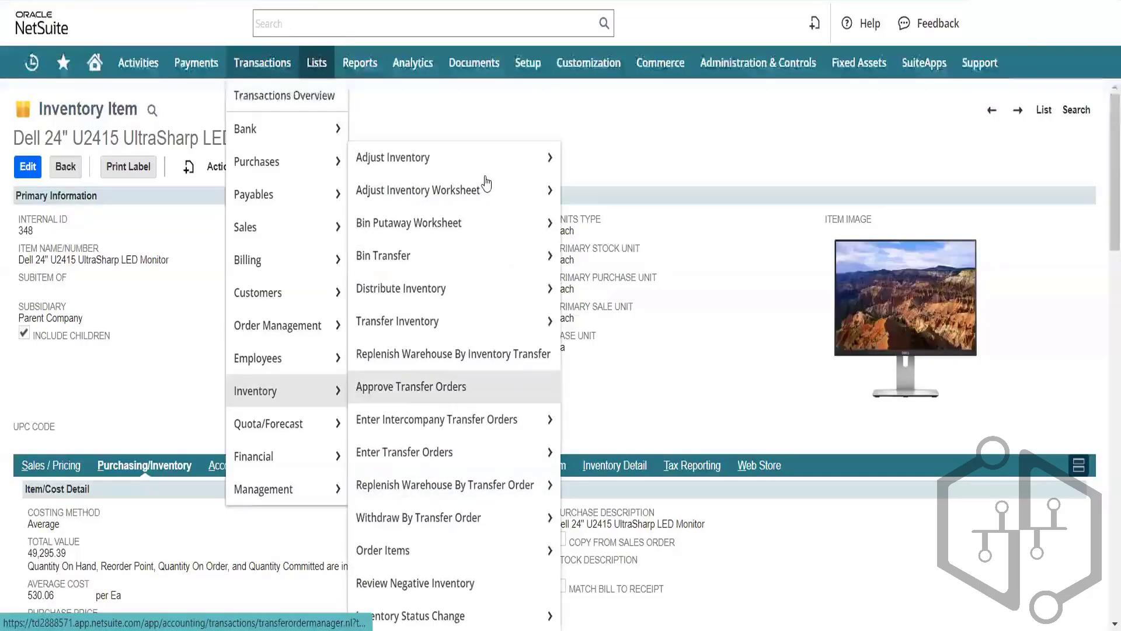
mouse_move(488, 176)
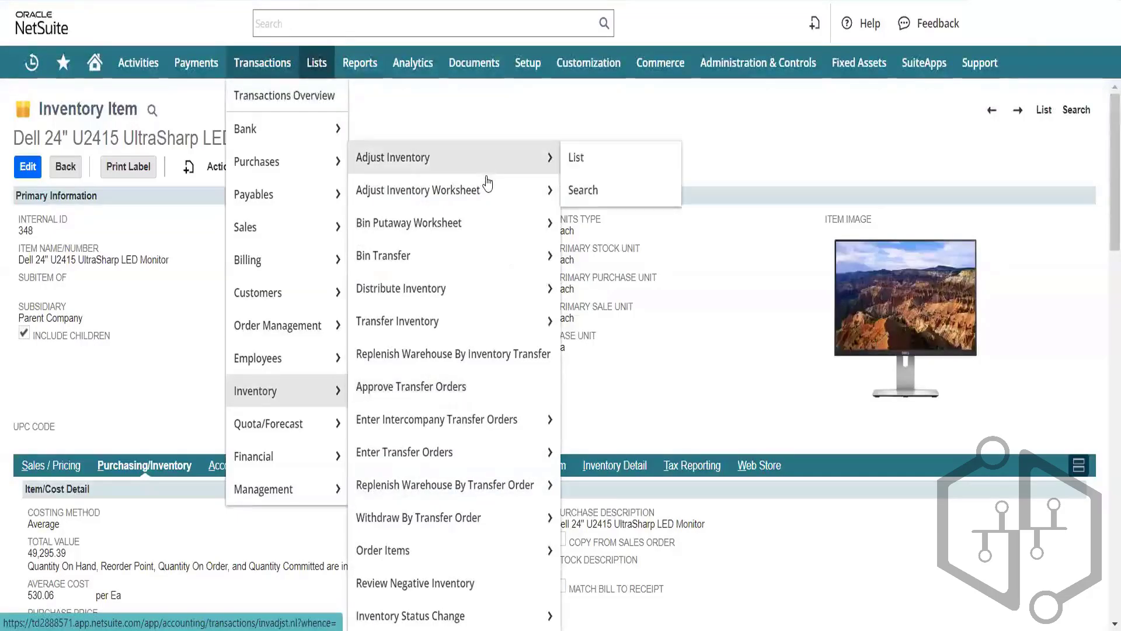
right_click(480, 320)
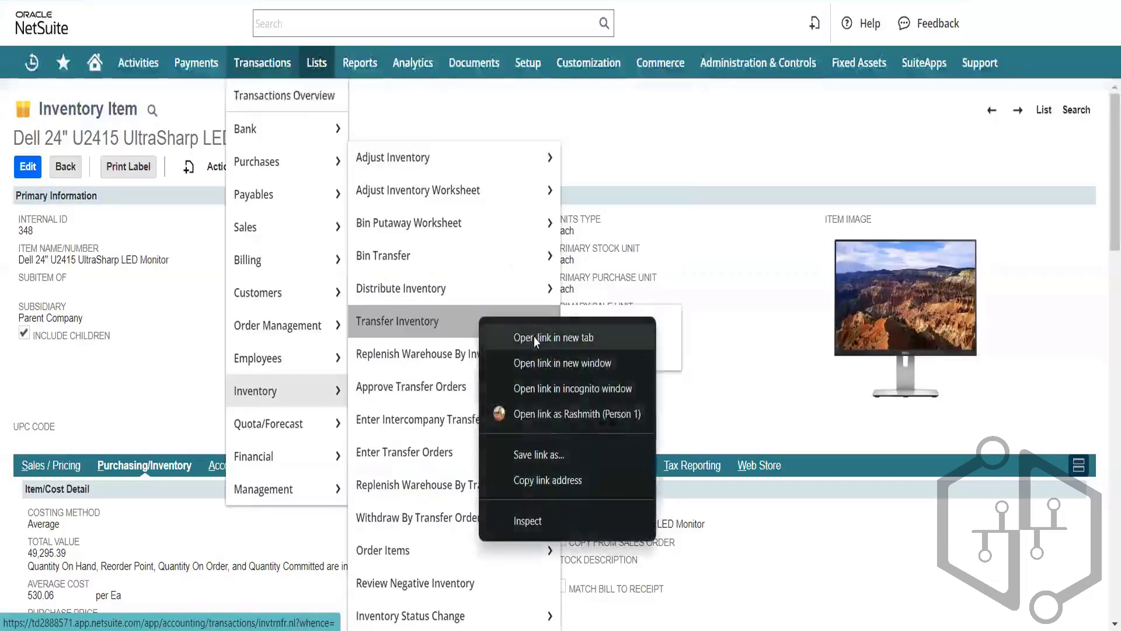
left_click(534, 337)
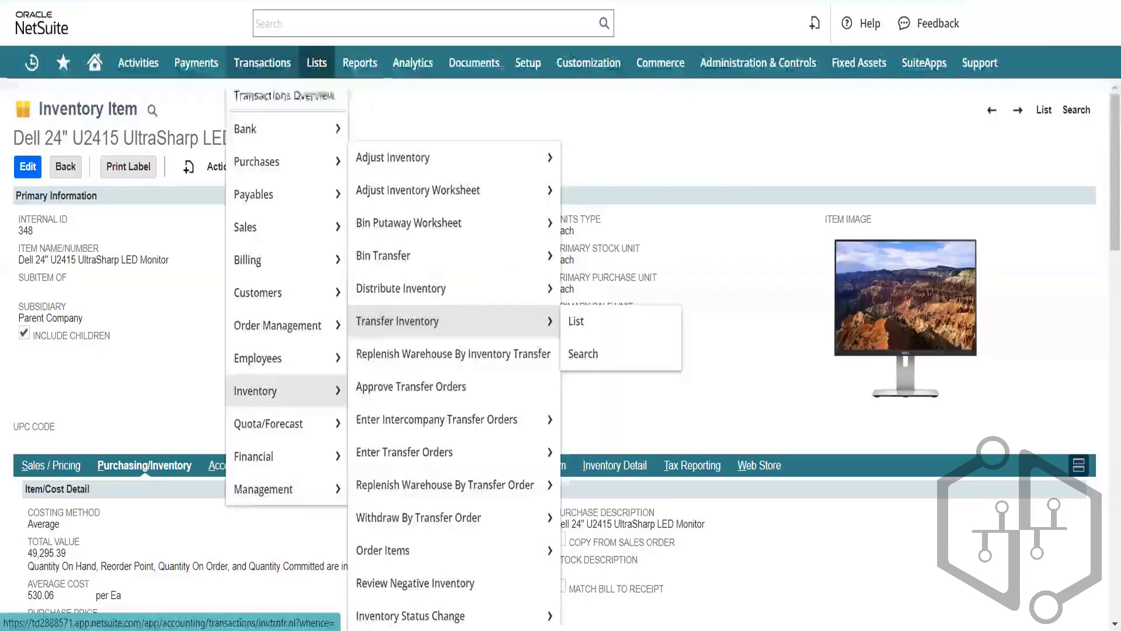
left_click(520, 309)
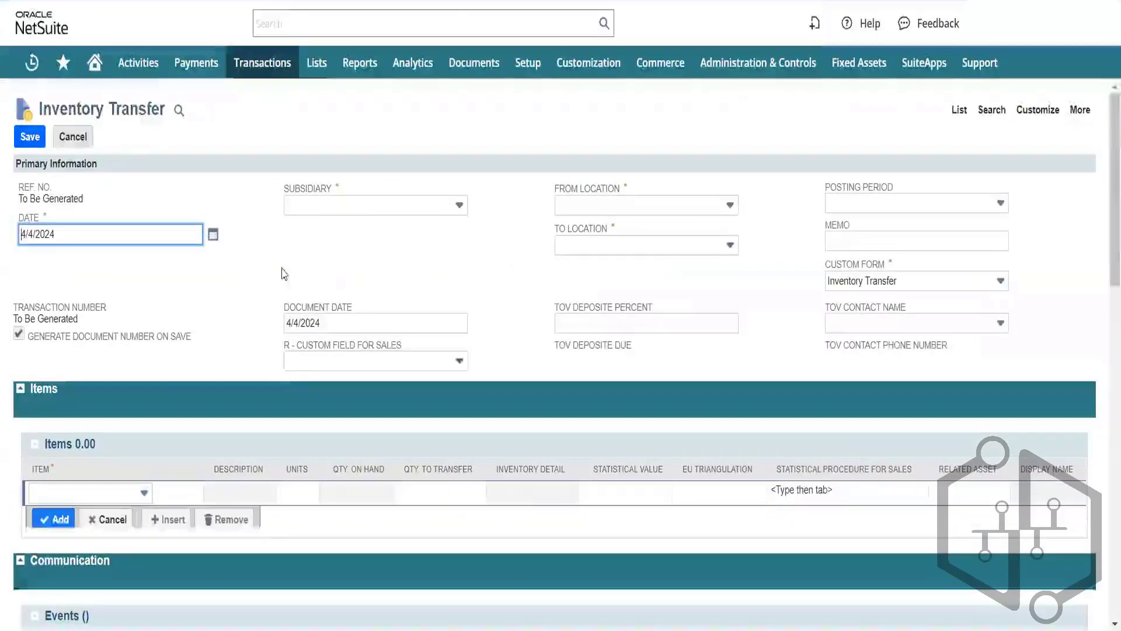
Set the inventory transfer's subsidiary to BK Canada and its from location to CA-1, and check the available to locations
left_click(385, 212)
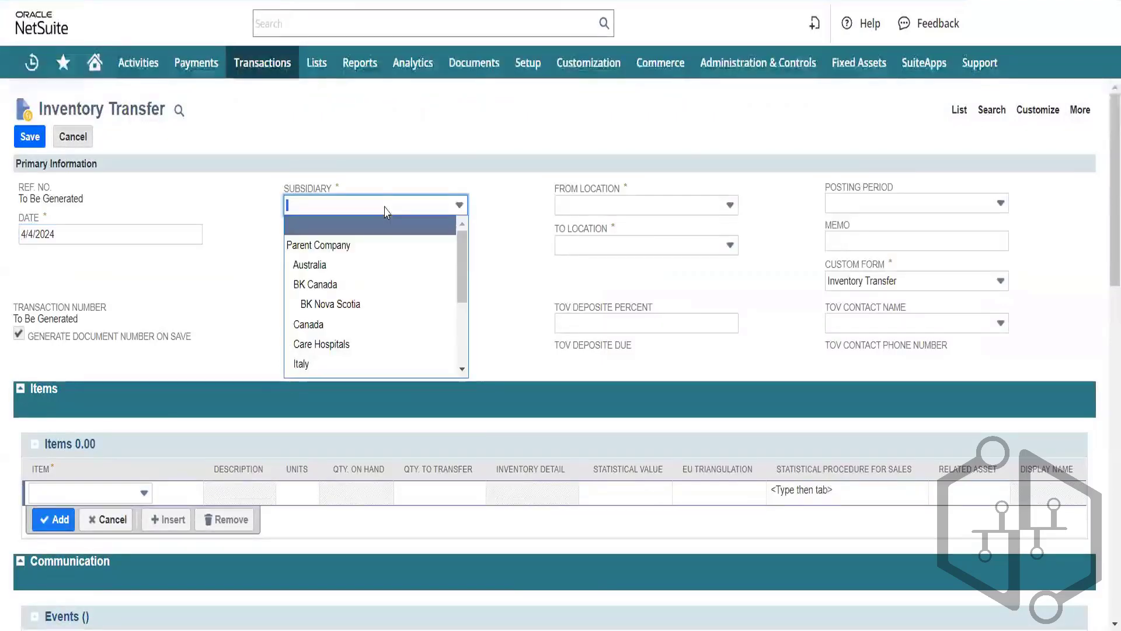
left_click(391, 284)
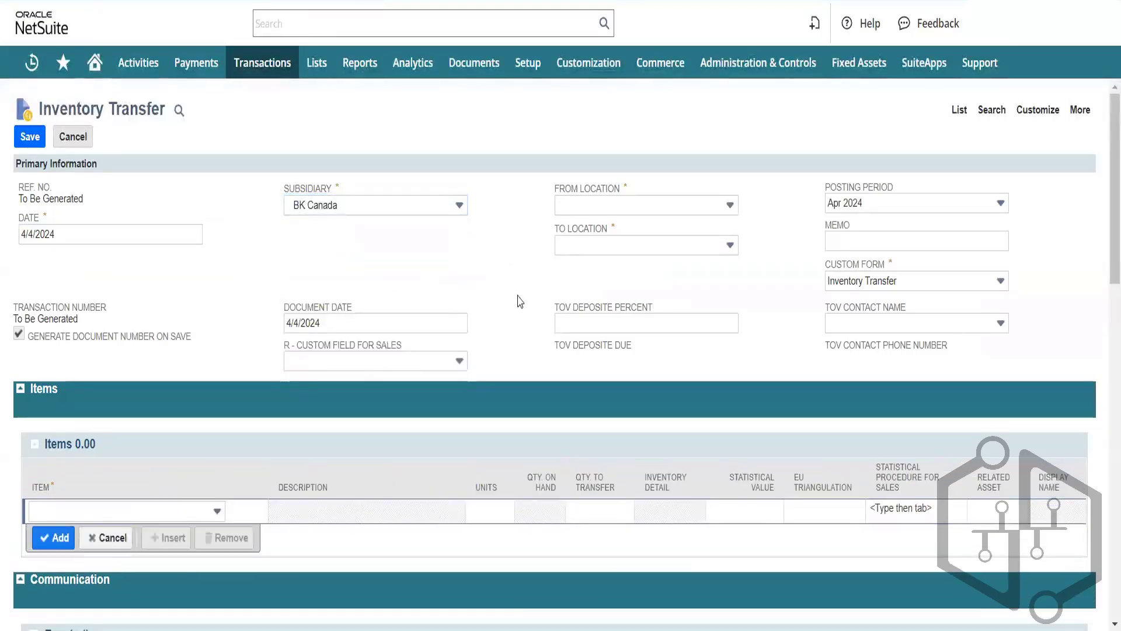
left_click(629, 209)
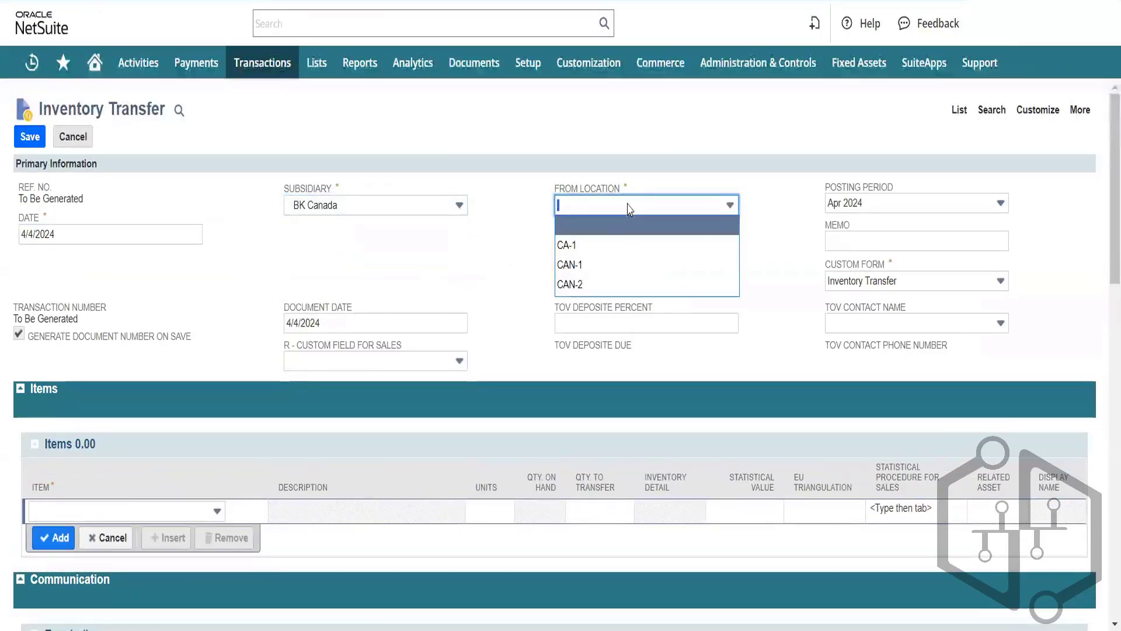
left_click(622, 245)
left_click(623, 246)
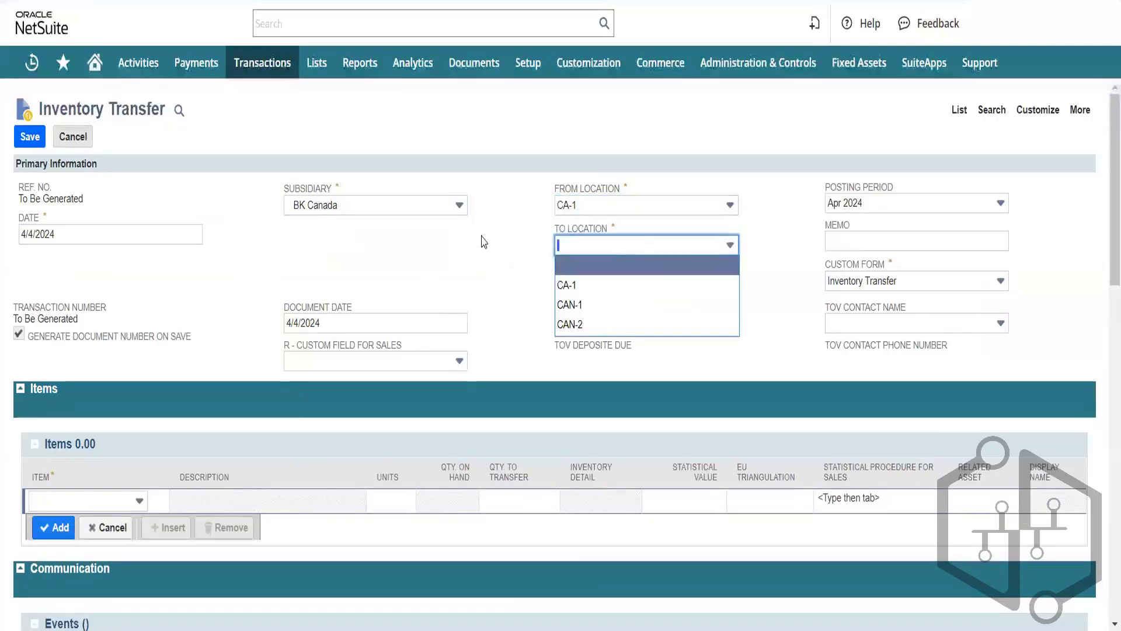
left_click(485, 242)
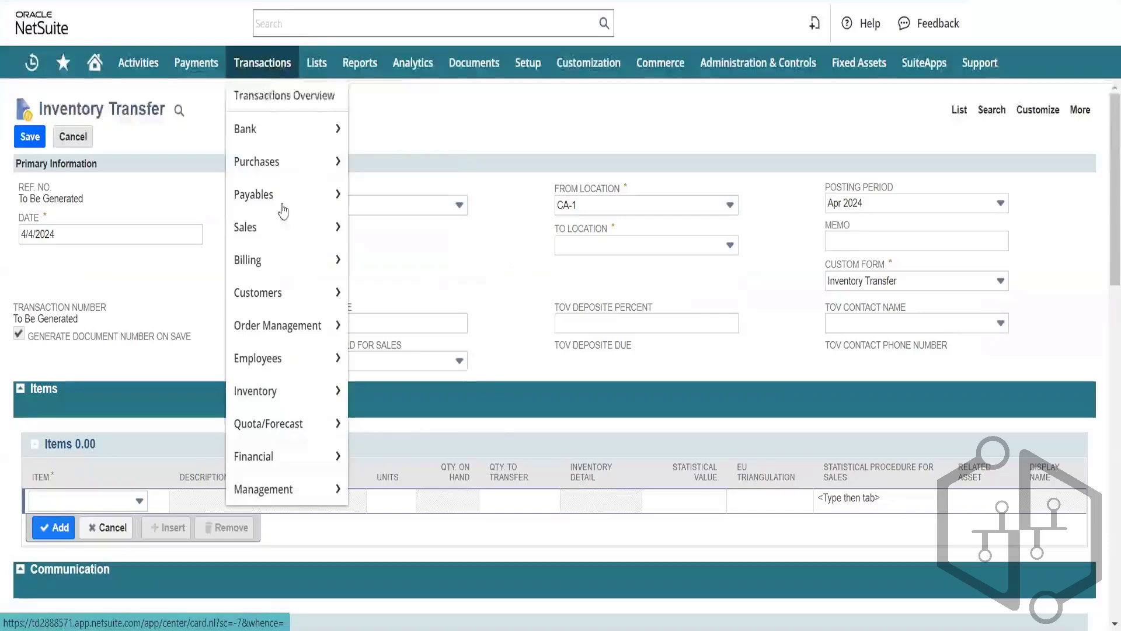
Open a new intercompany transfer order, set its to subsidiary to BK Canada, and check the available from locations
mouse_move(301, 322)
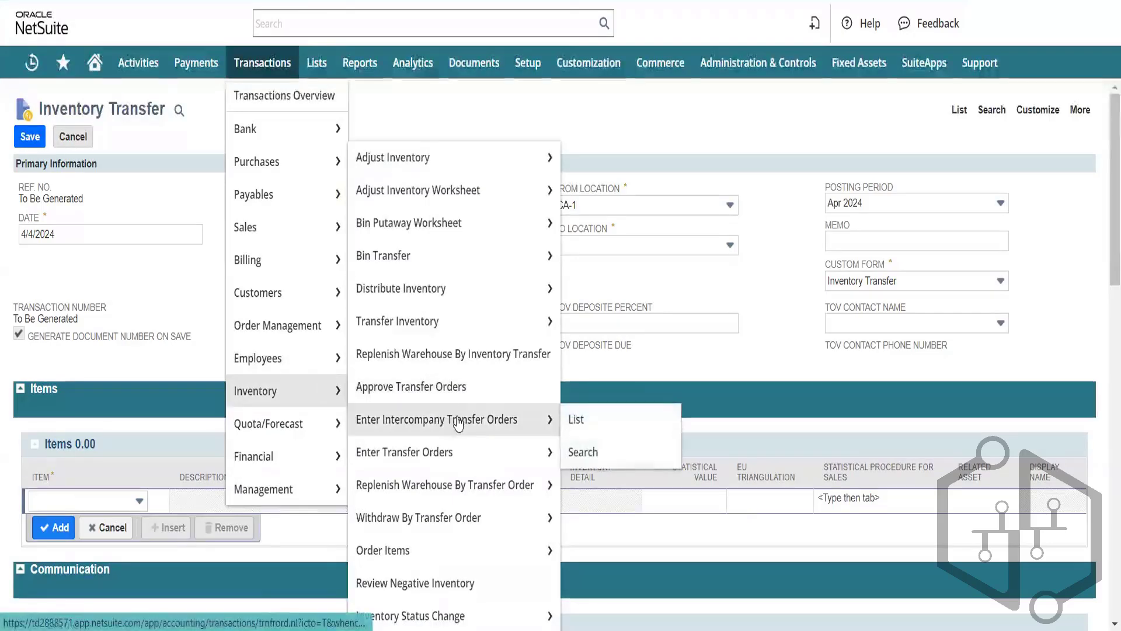
right_click(458, 423)
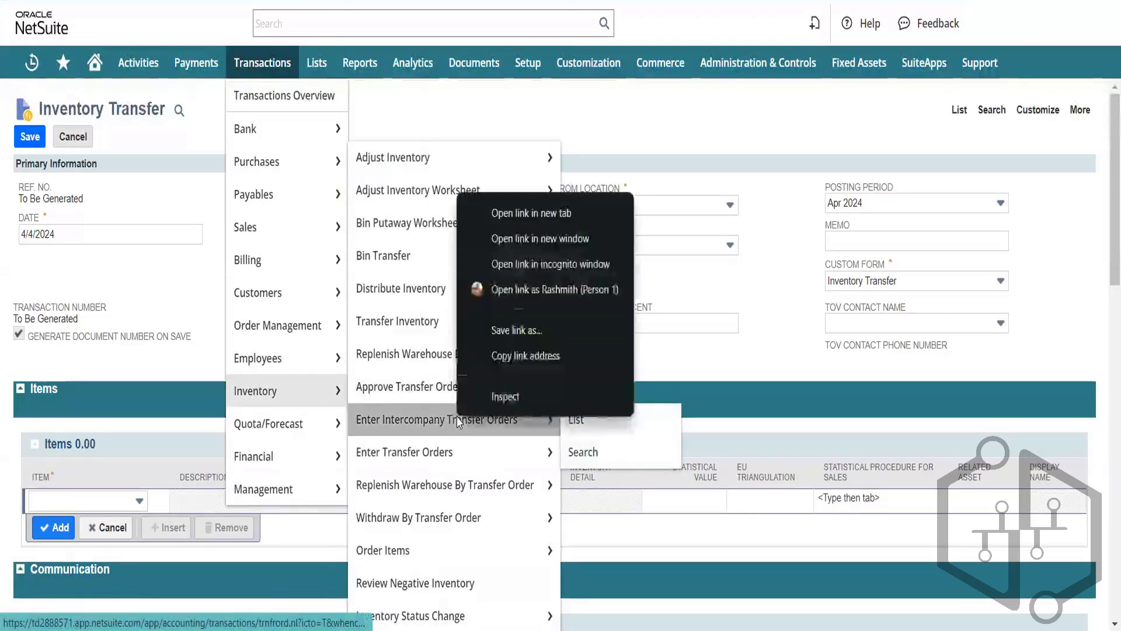
left_click(559, 222)
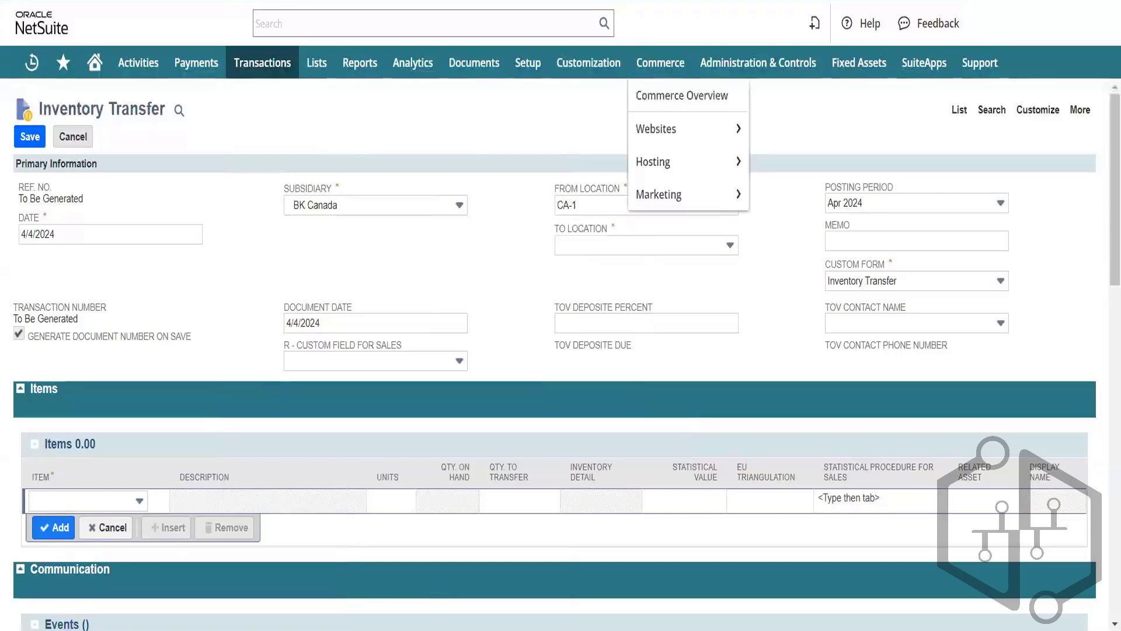
key("ctrl+w")
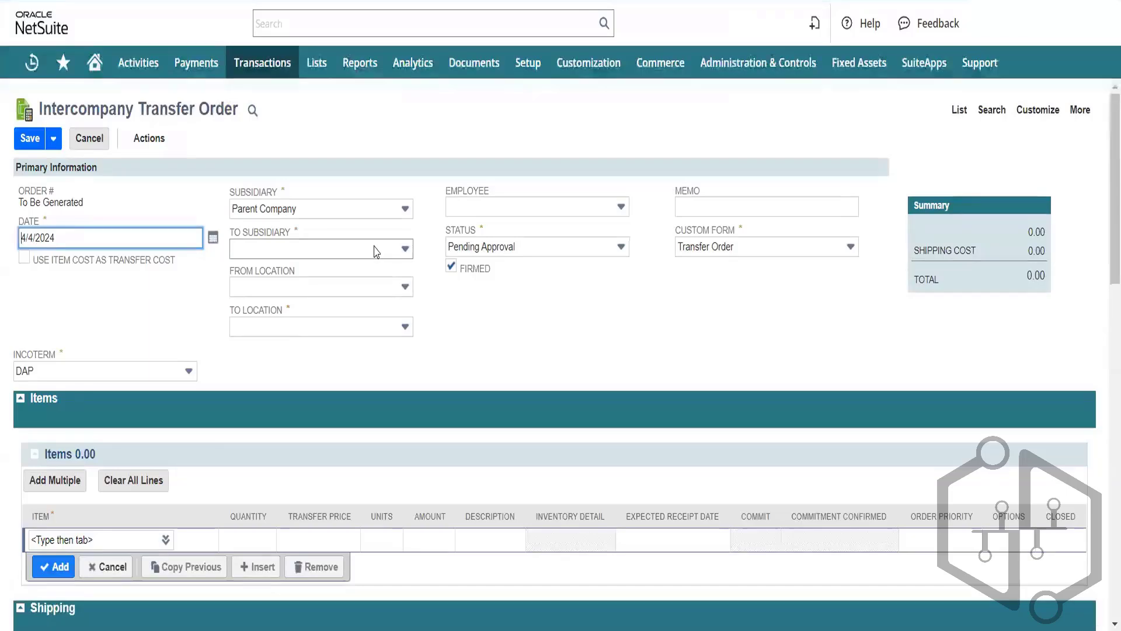
left_click(377, 250)
left_click(346, 339)
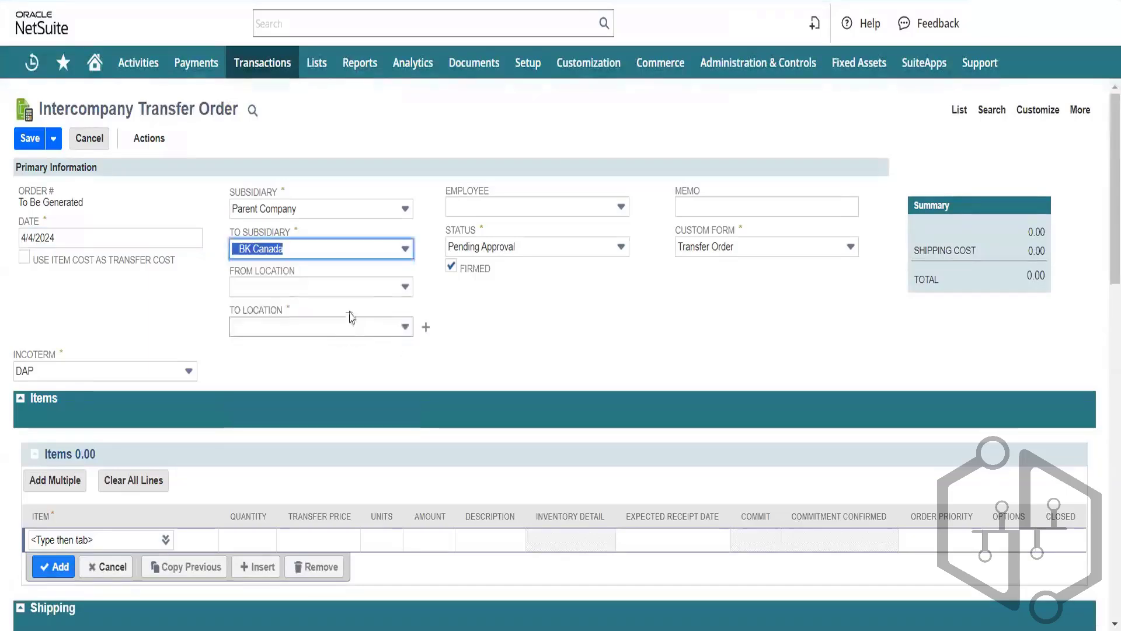
left_click(378, 292)
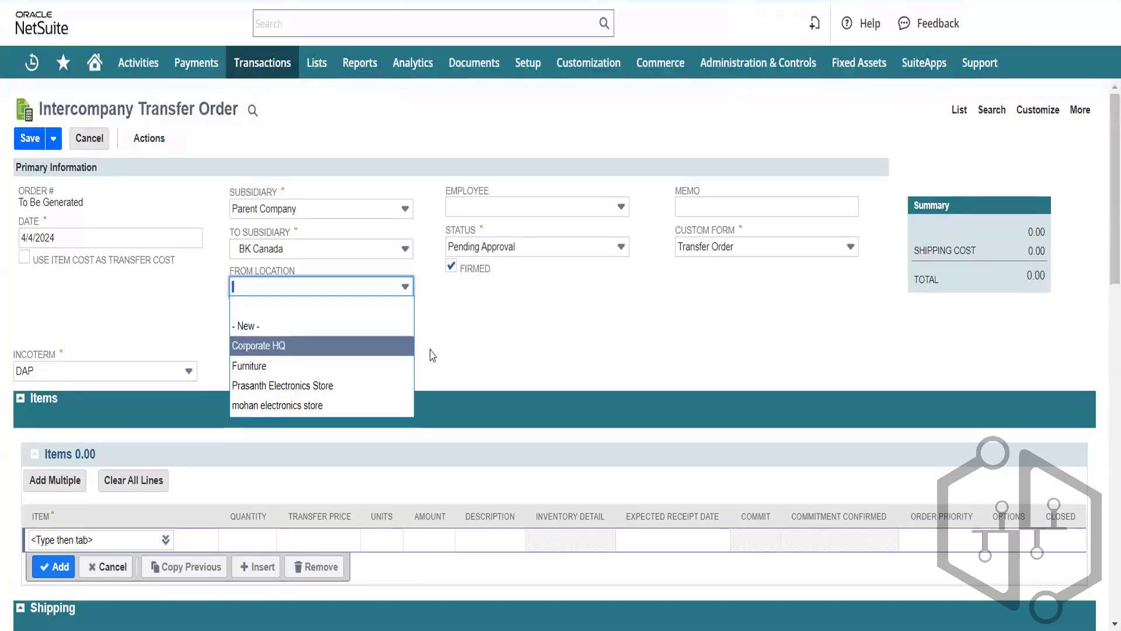
left_click(456, 361)
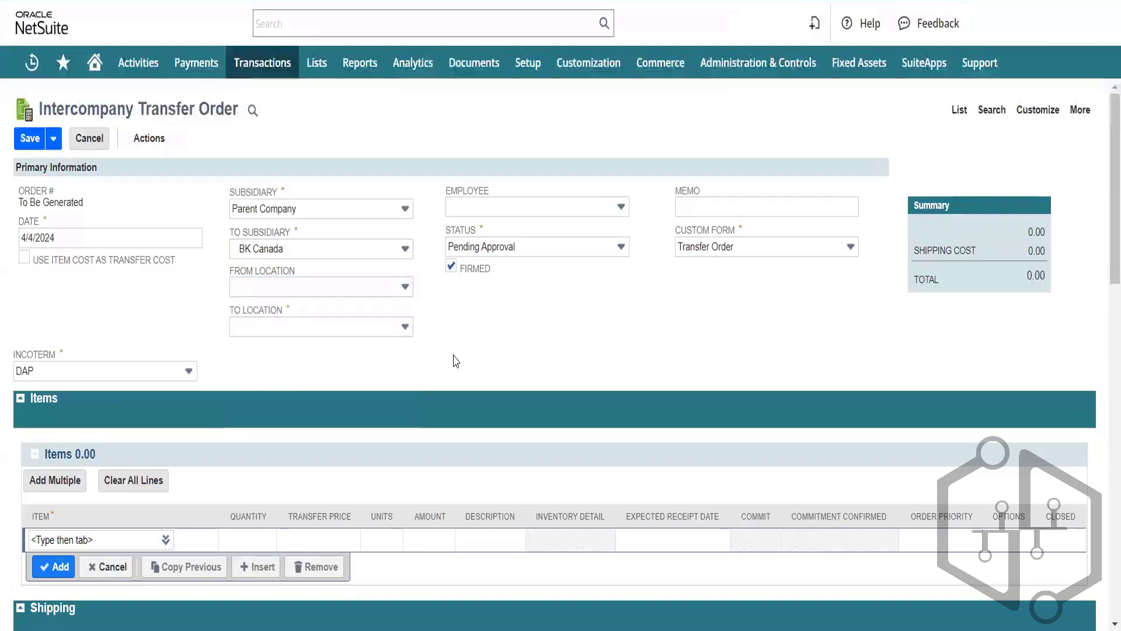
Check the intercompany transfer order's custom form and to subsidiary options, and return to the monitor item record to review its stock
left_click(753, 255)
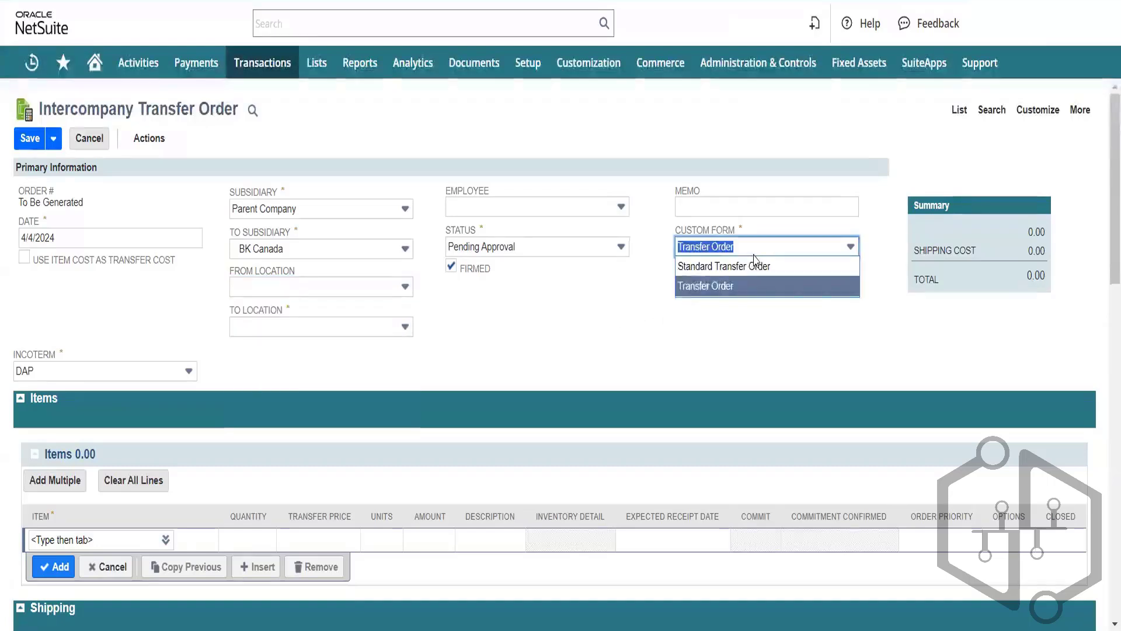
left_click(684, 379)
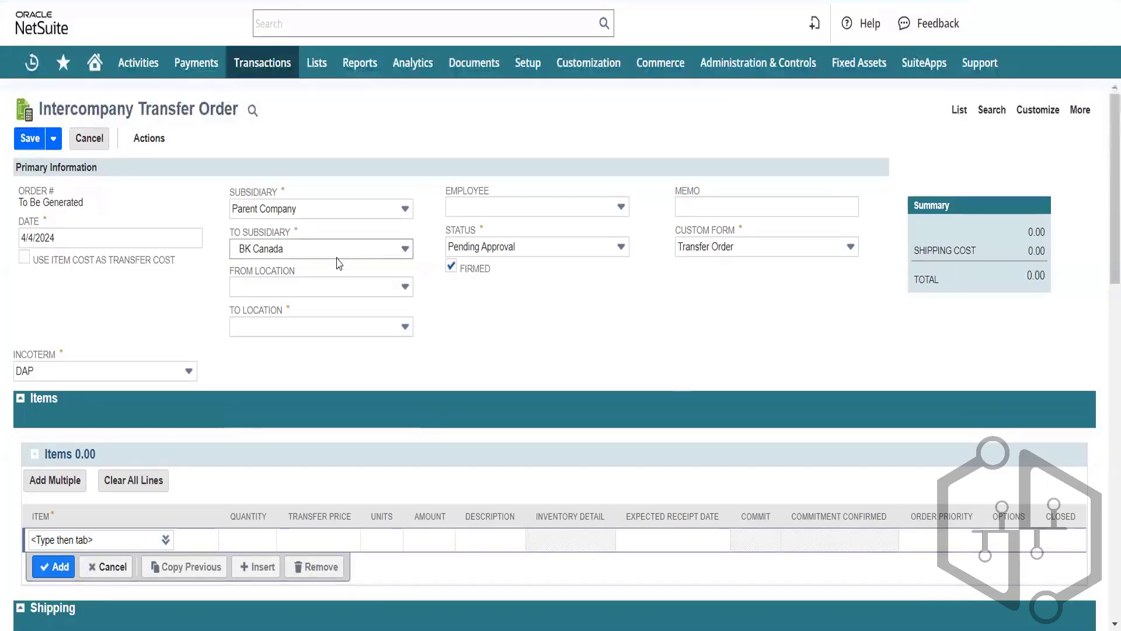
left_click(337, 259)
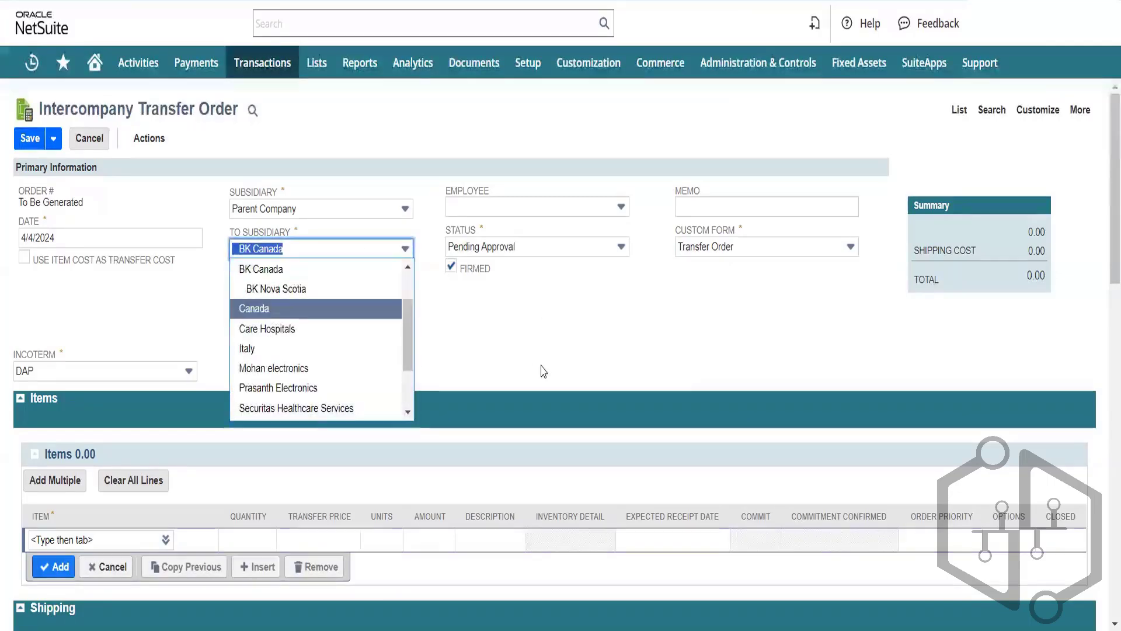
left_click(541, 333)
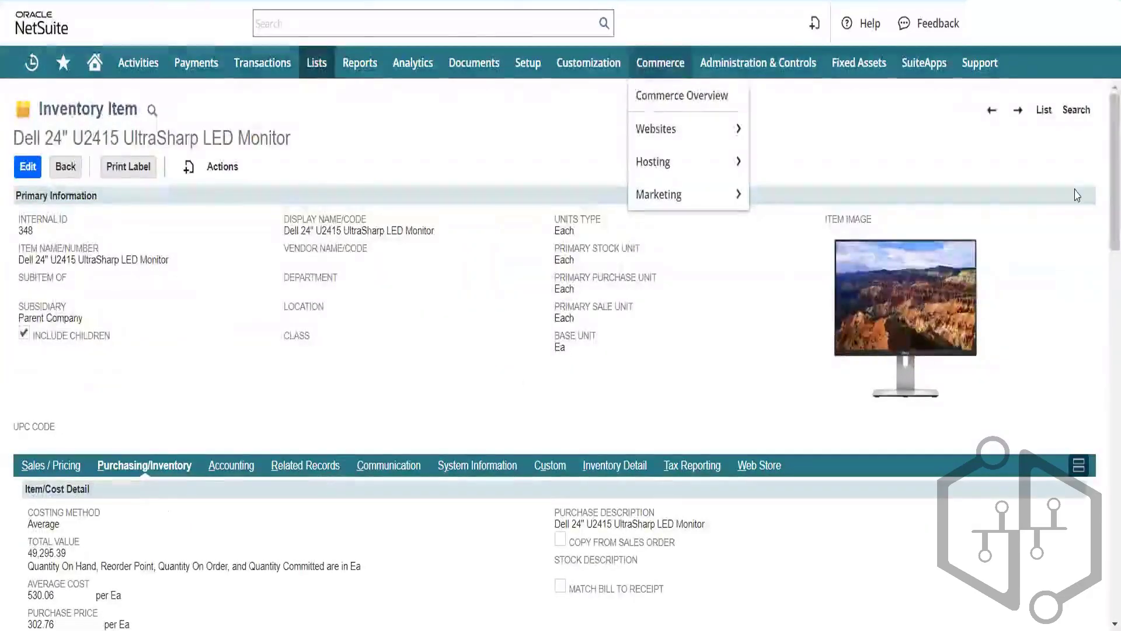
left_click_drag(1105, 192, 1106, 490)
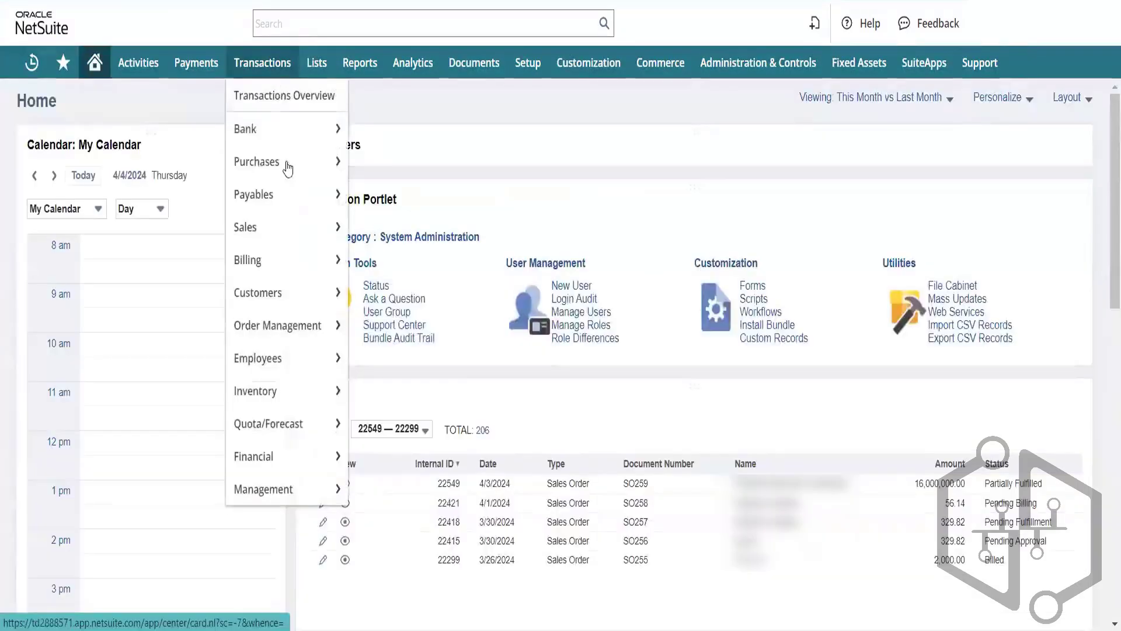
Open a new purchase order form in a separate browser tab and check the available vendors
mouse_move(288, 164)
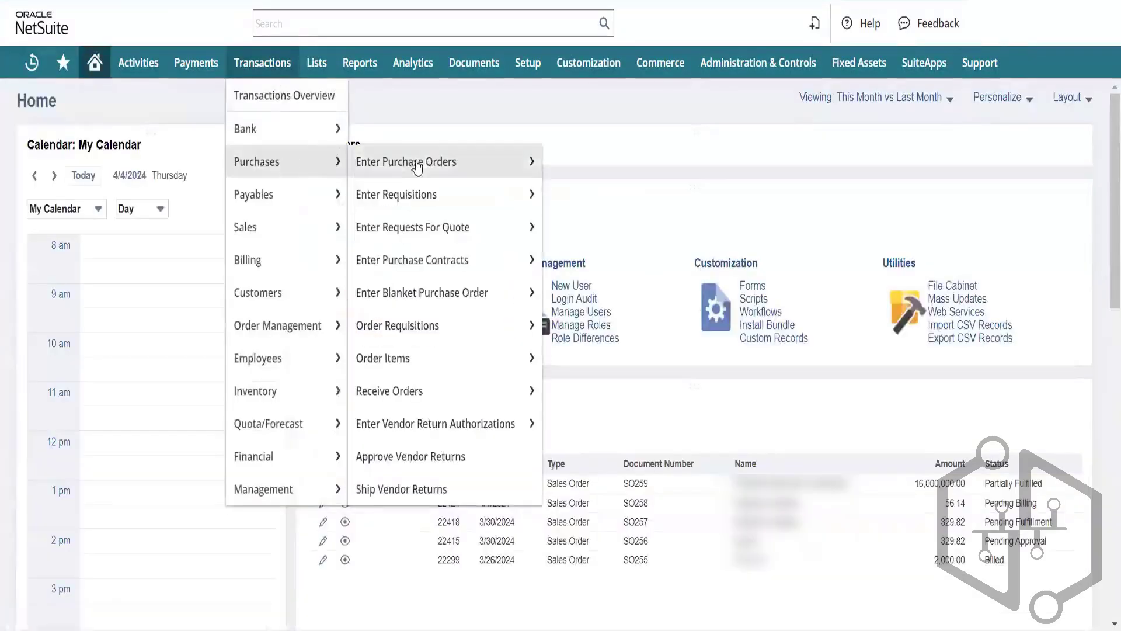
right_click(426, 163)
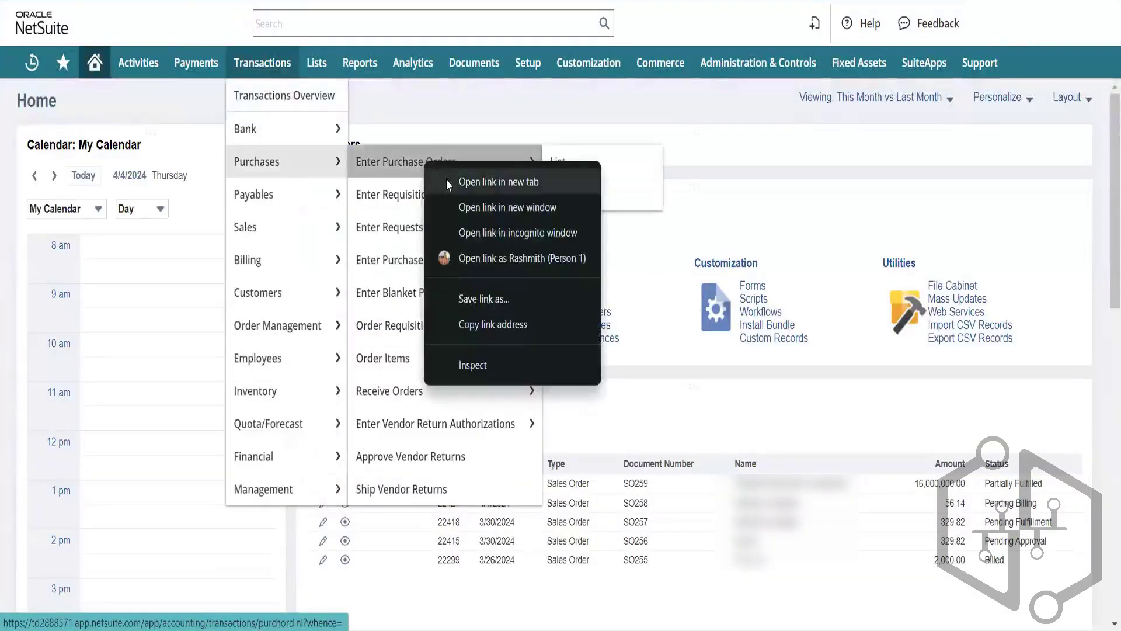
left_click(446, 179)
left_click(439, 156)
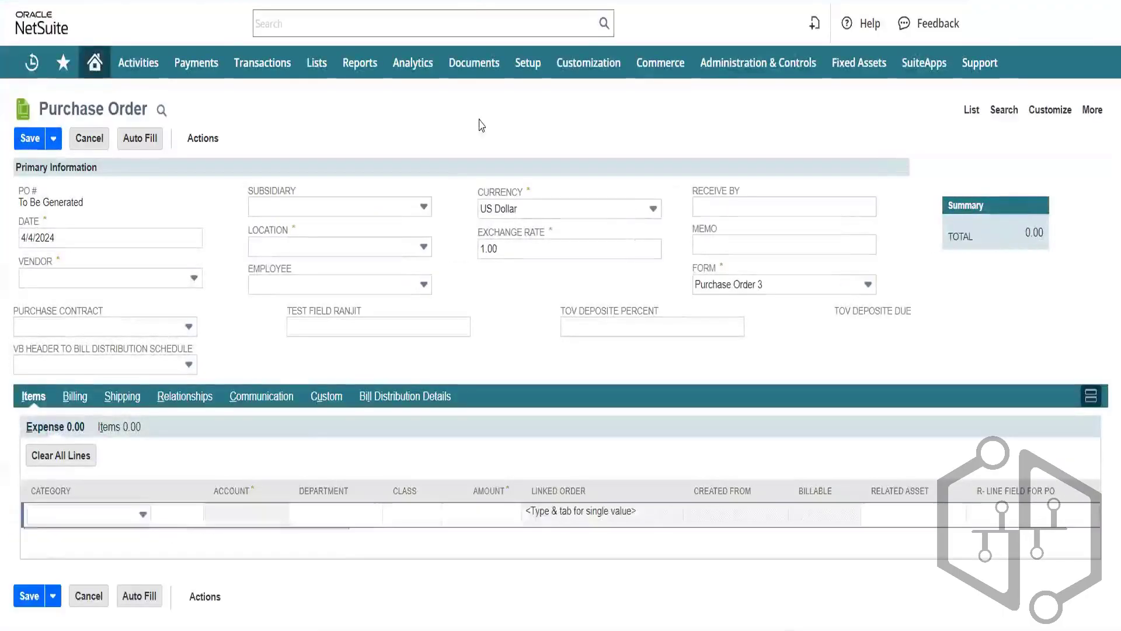
left_click(185, 280)
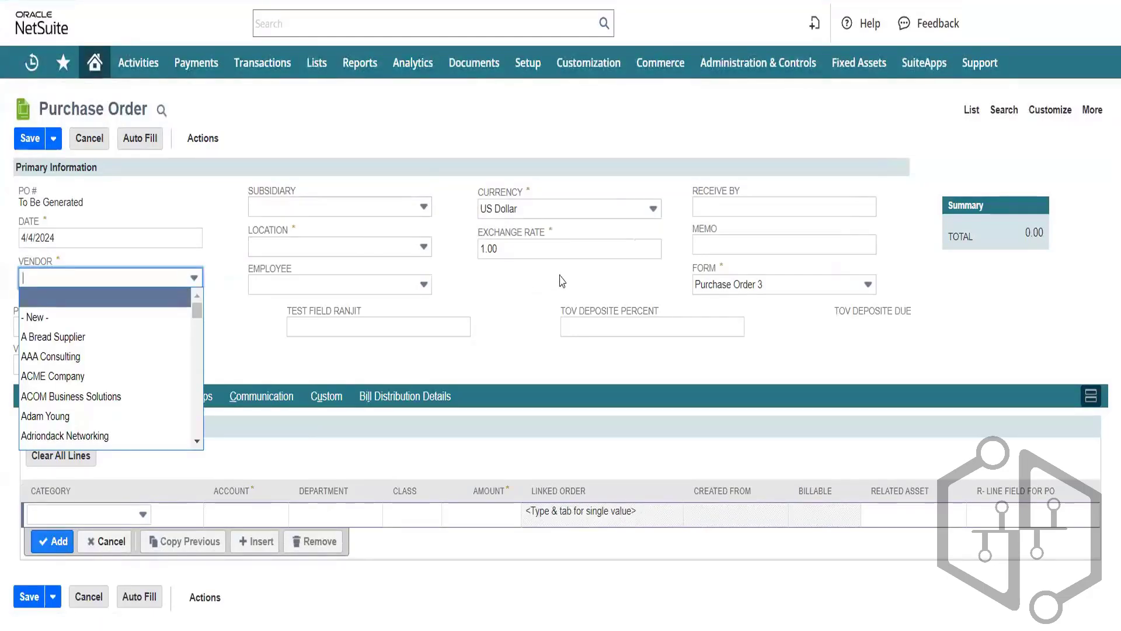
left_click(532, 296)
Open the vendors list in a separate browser tab and switch to it
mouse_move(320, 65)
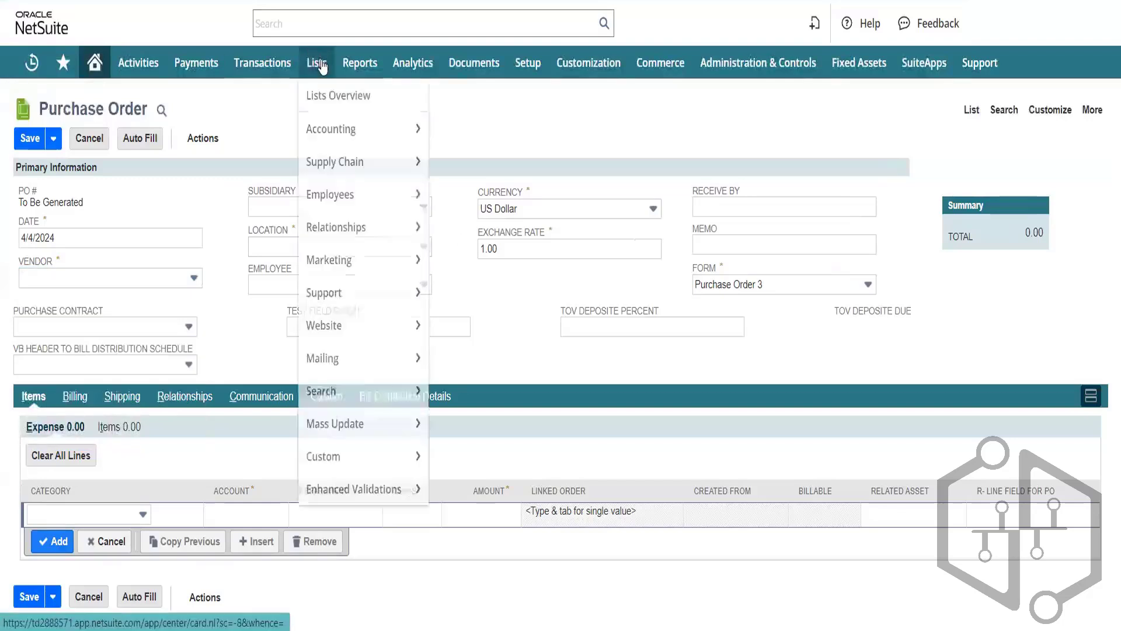
mouse_move(351, 168)
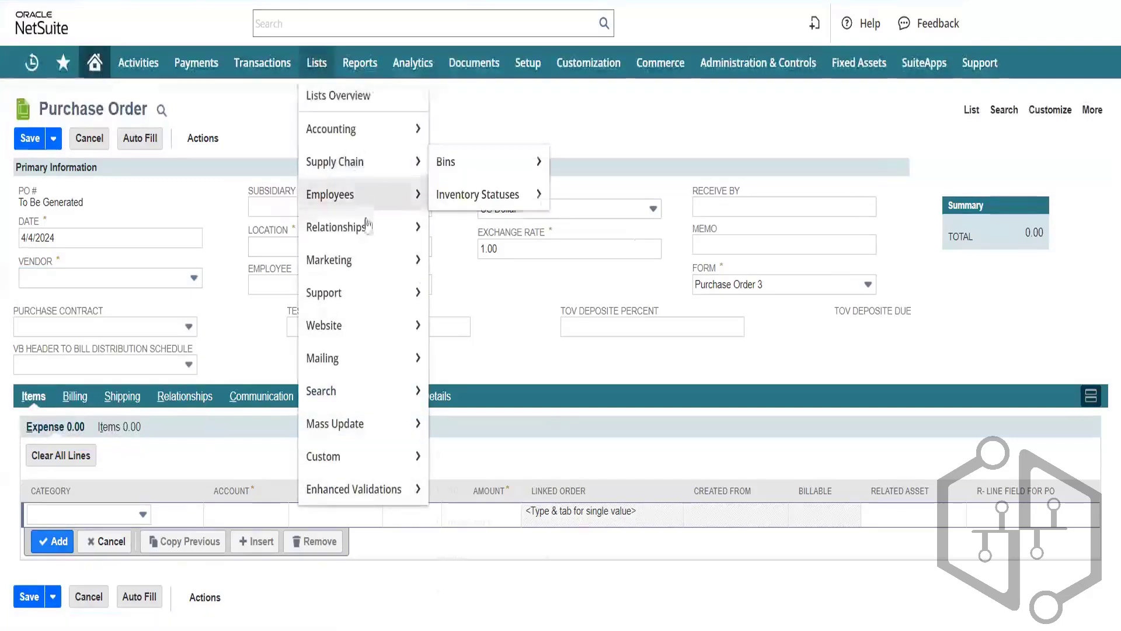
mouse_move(367, 228)
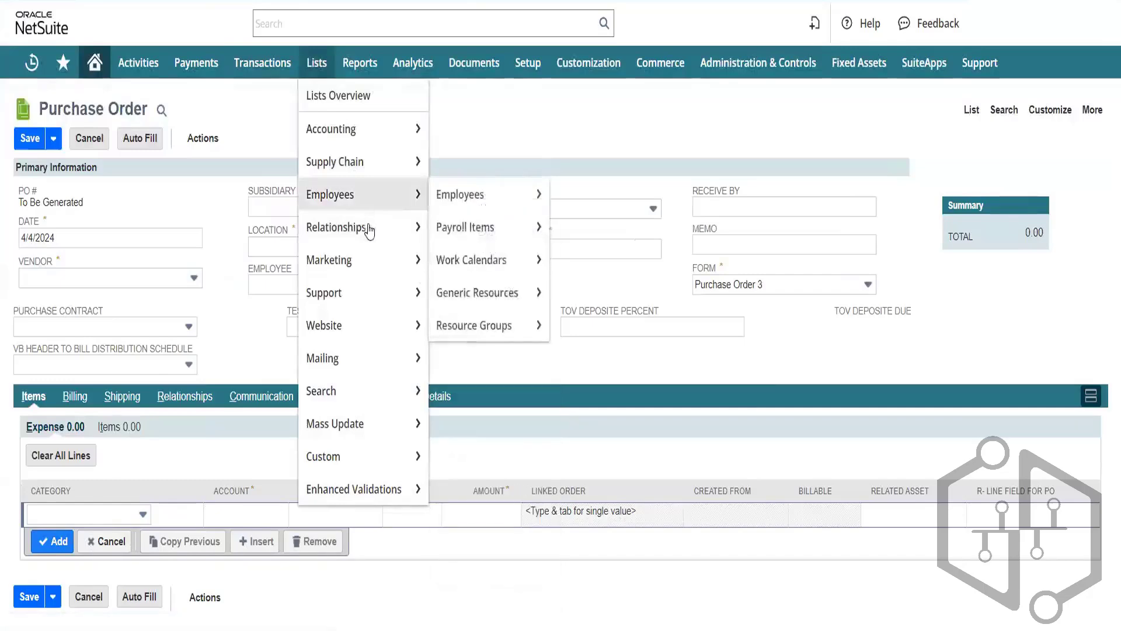
mouse_move(500, 337)
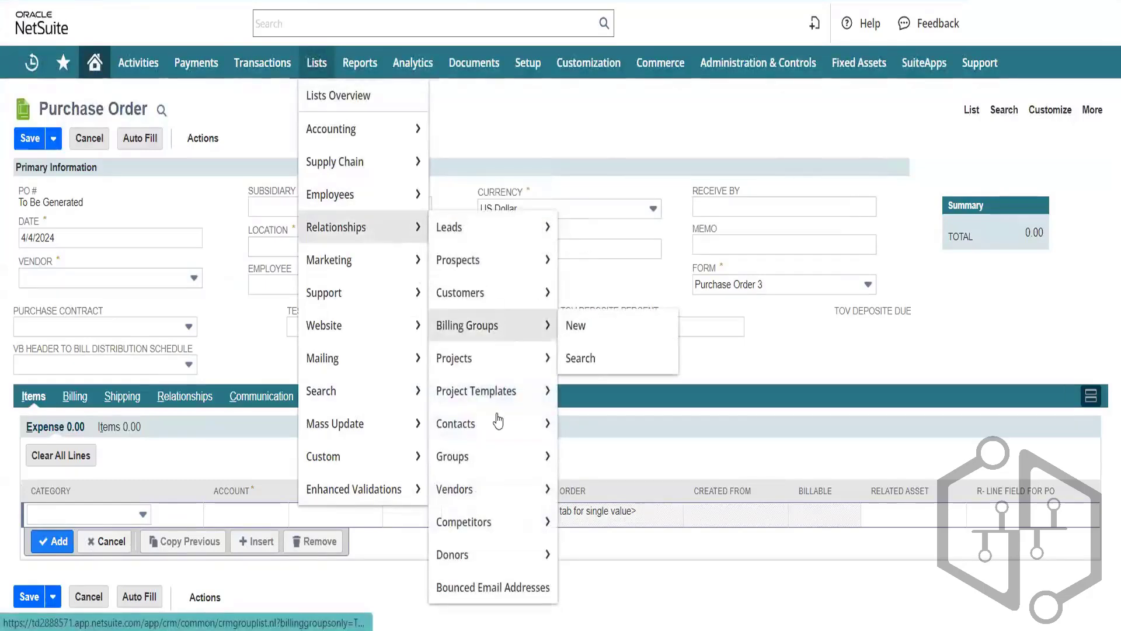
right_click(504, 490)
left_click(572, 284)
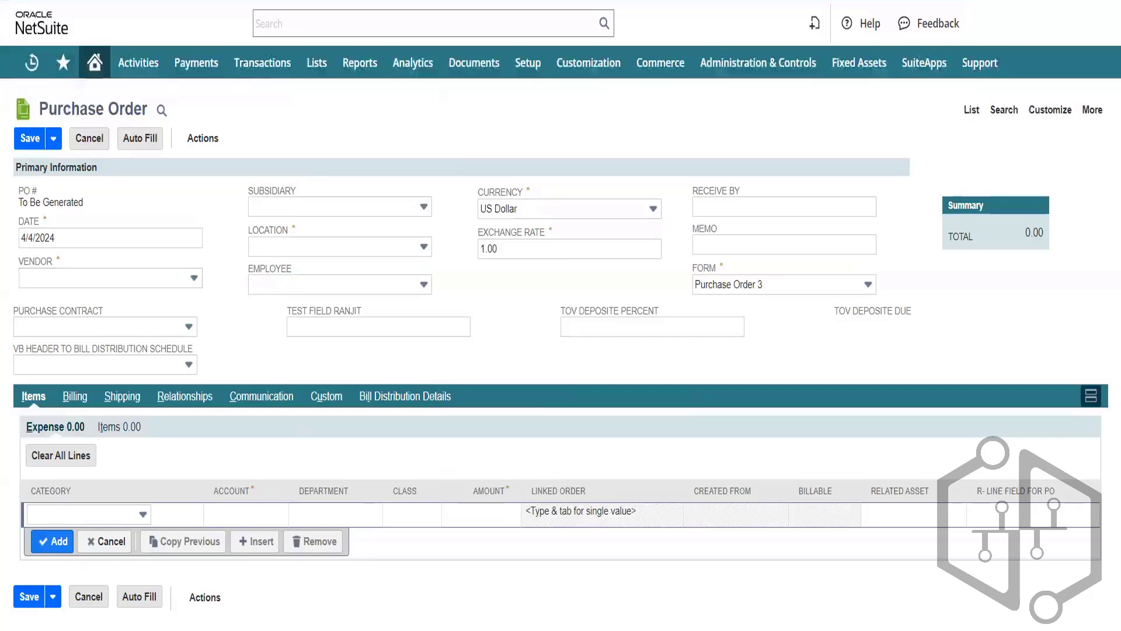
key("ctrl+Tab")
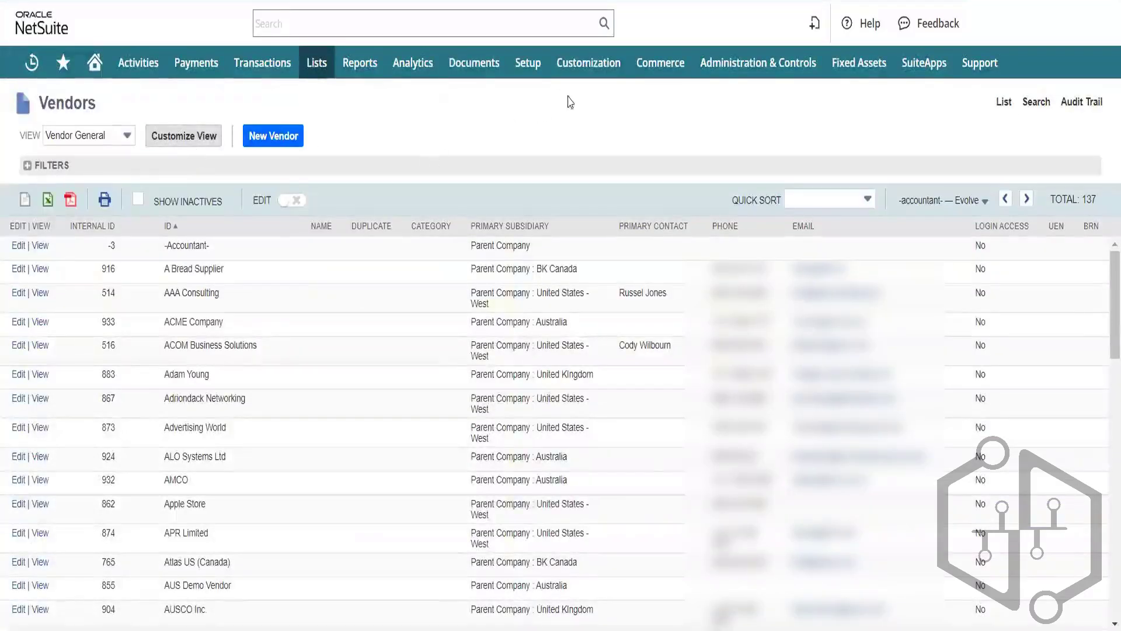
Customize the Vendor General view by adding the Subsidiary : Name (no hierarchy) column, and preview the results
mouse_move(528, 65)
mouse_move(561, 129)
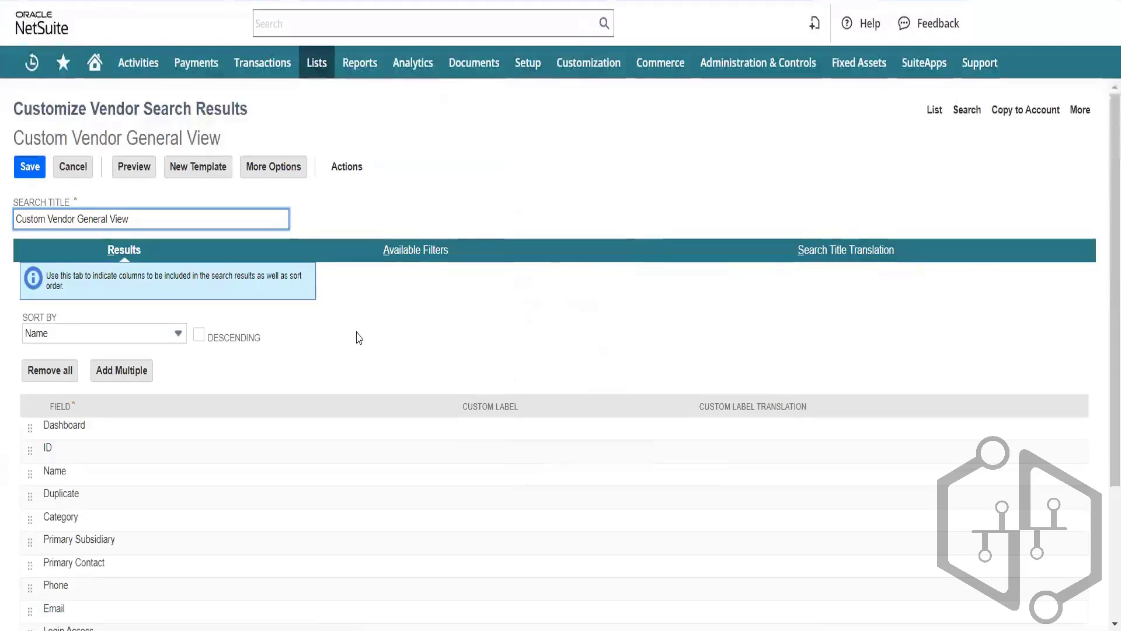
scroll(1106, 344, "down", 3)
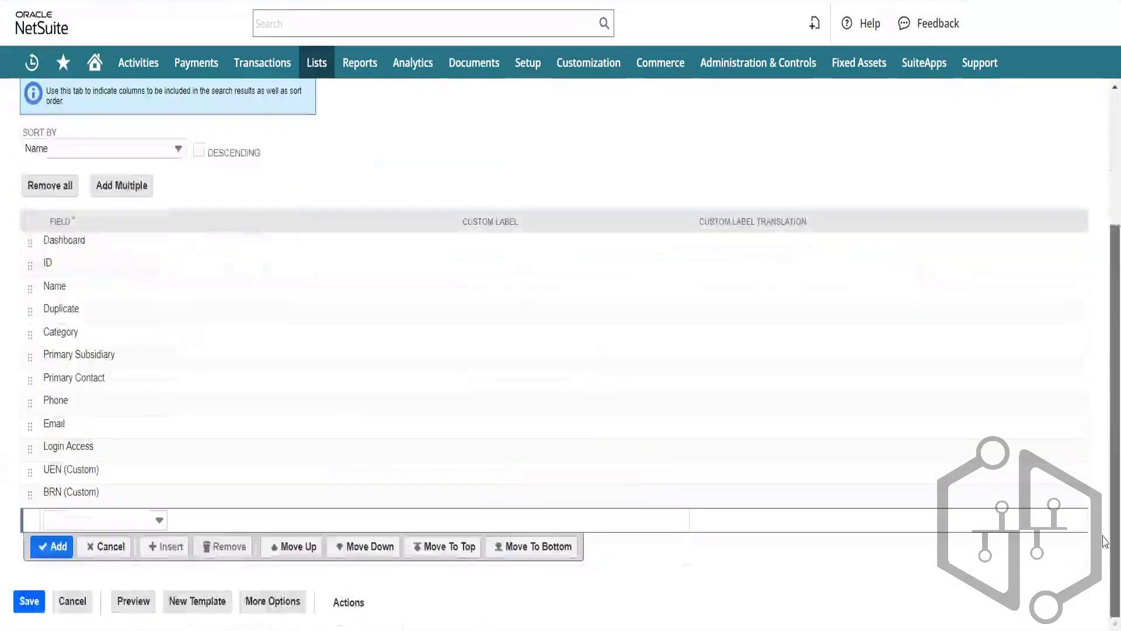
left_click(154, 529)
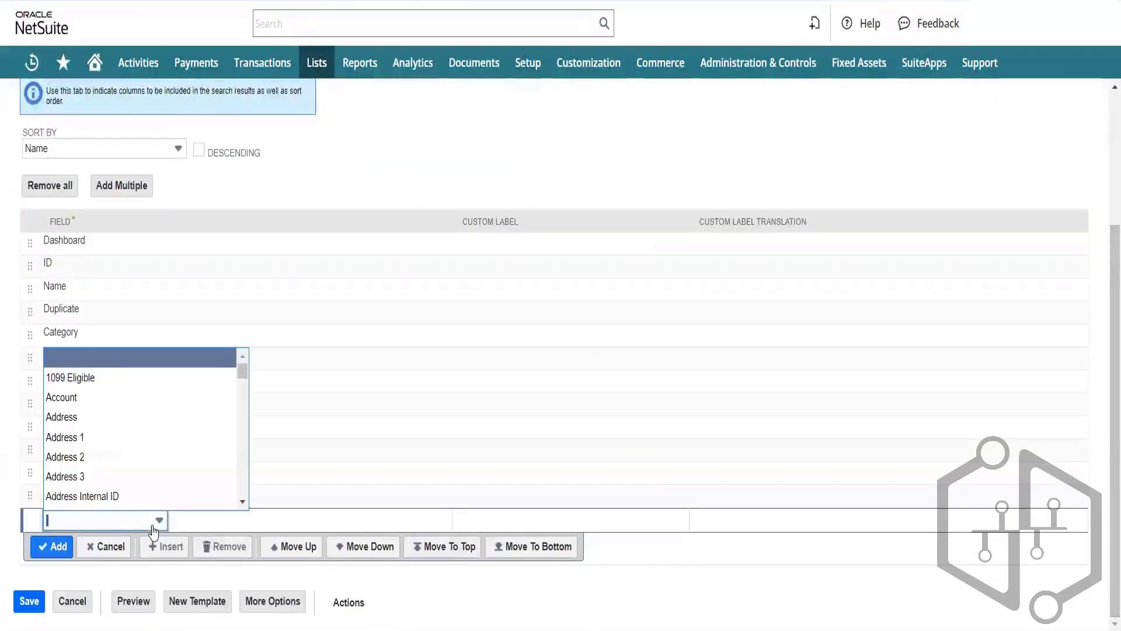
type("sub")
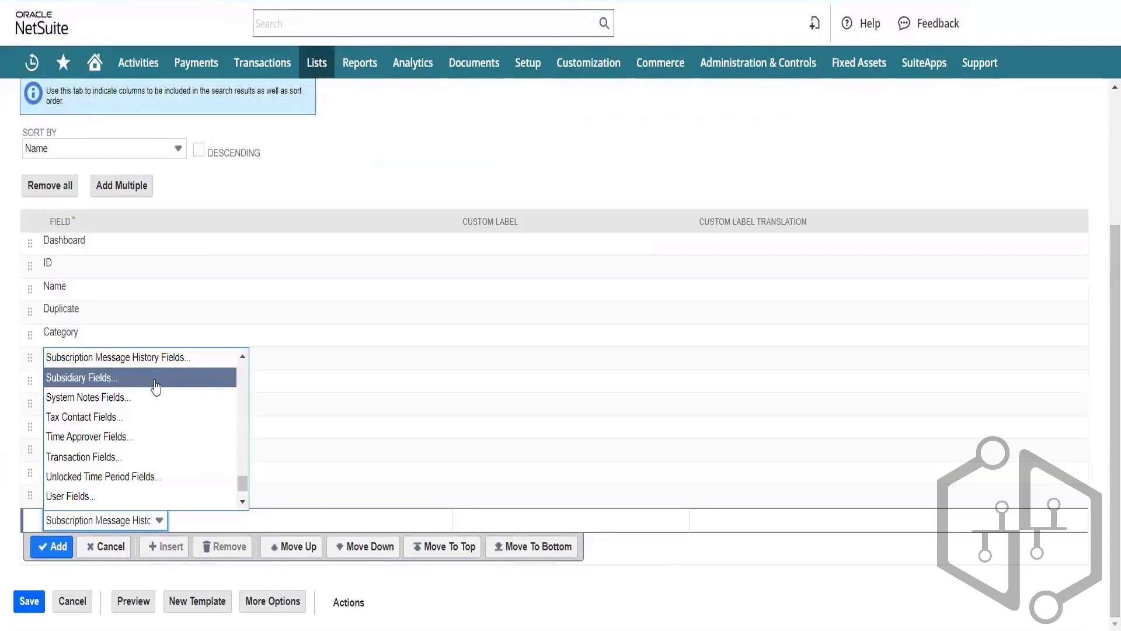
left_click(155, 380)
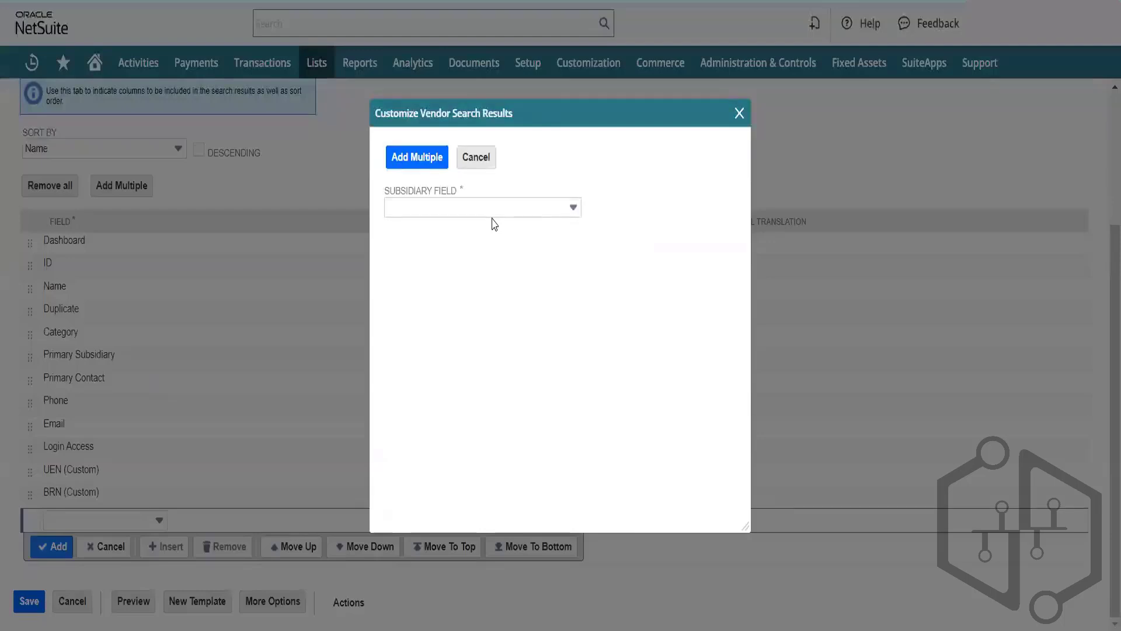
left_click(493, 211)
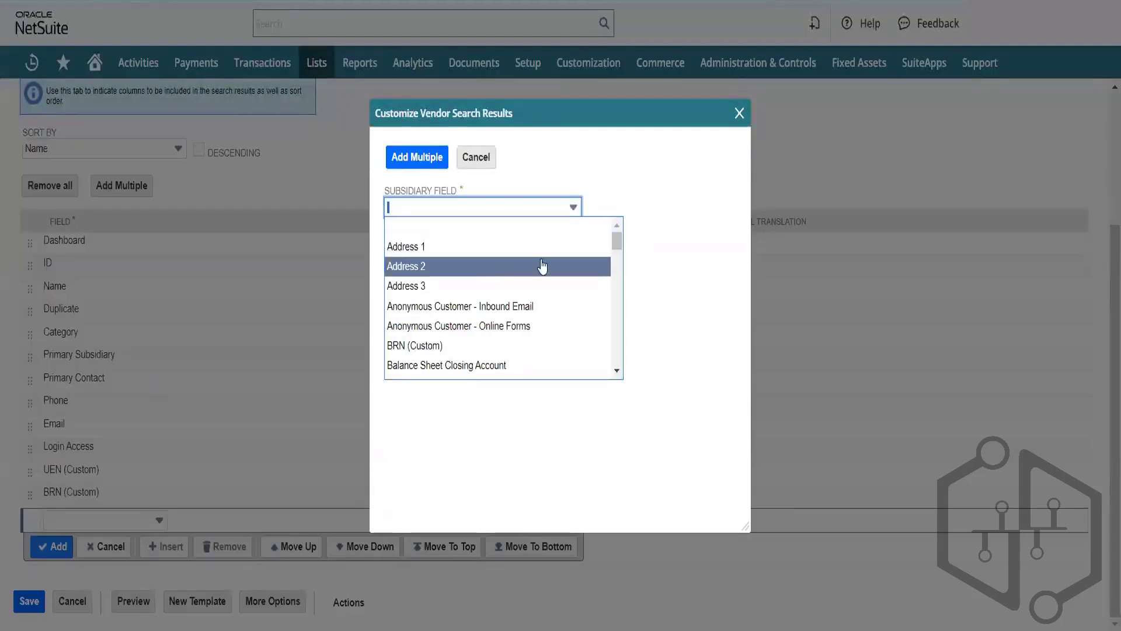
left_click_drag(619, 252, 622, 335)
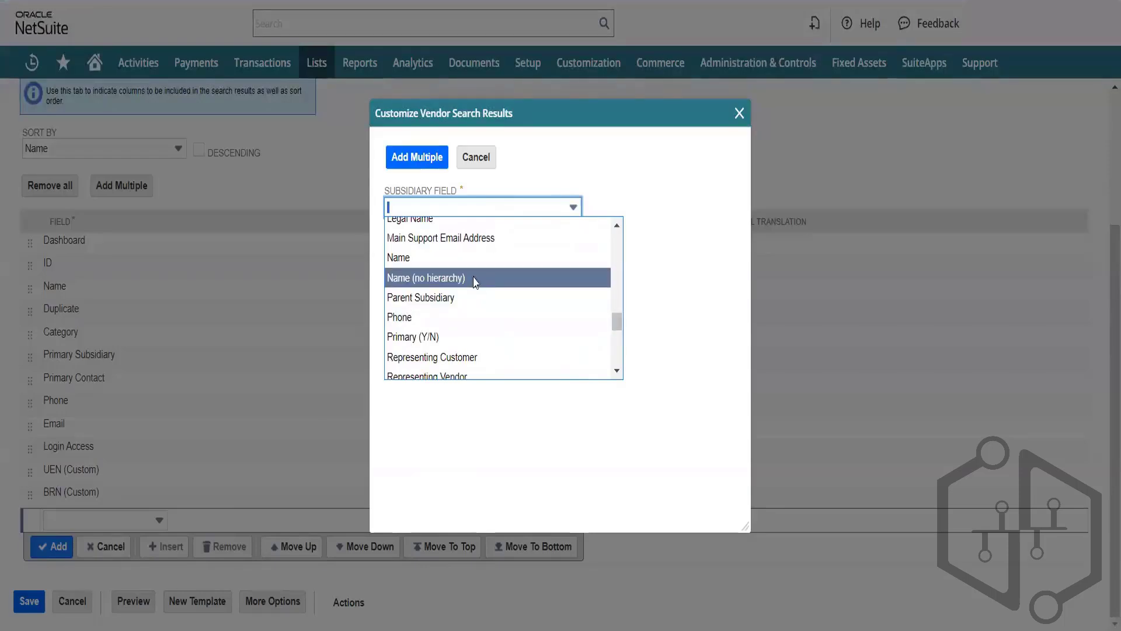
left_click(475, 278)
left_click(53, 547)
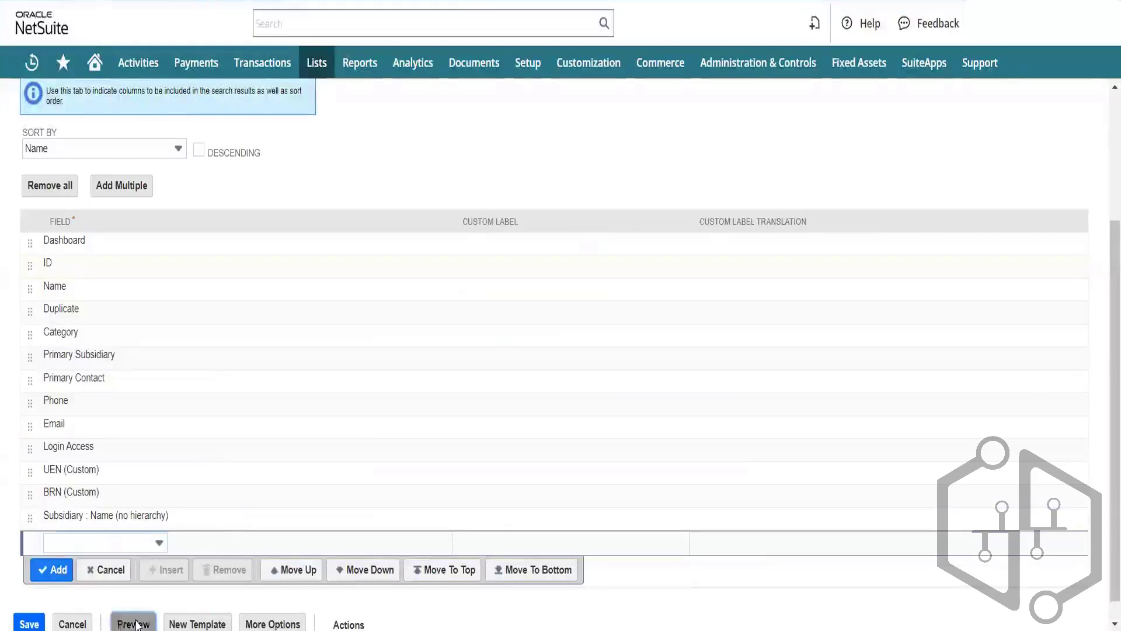
left_click(134, 623)
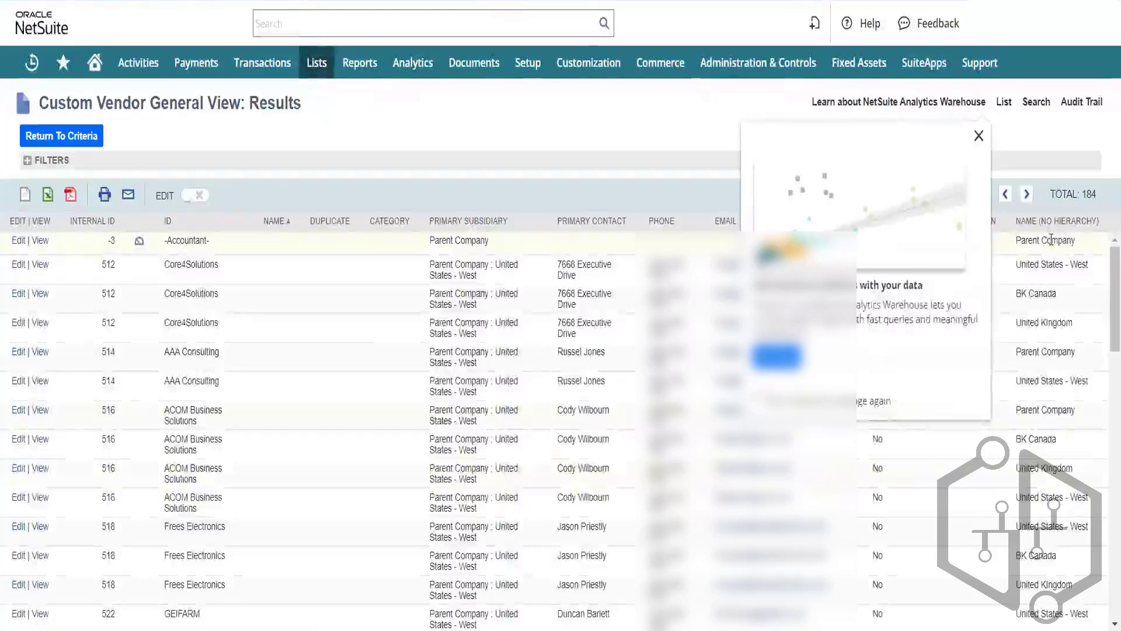
Sort the vendor results by Name (no hierarchy) and browse the result pages for vendors assigned to Parent Company
double_click(1068, 238)
left_click(1075, 221)
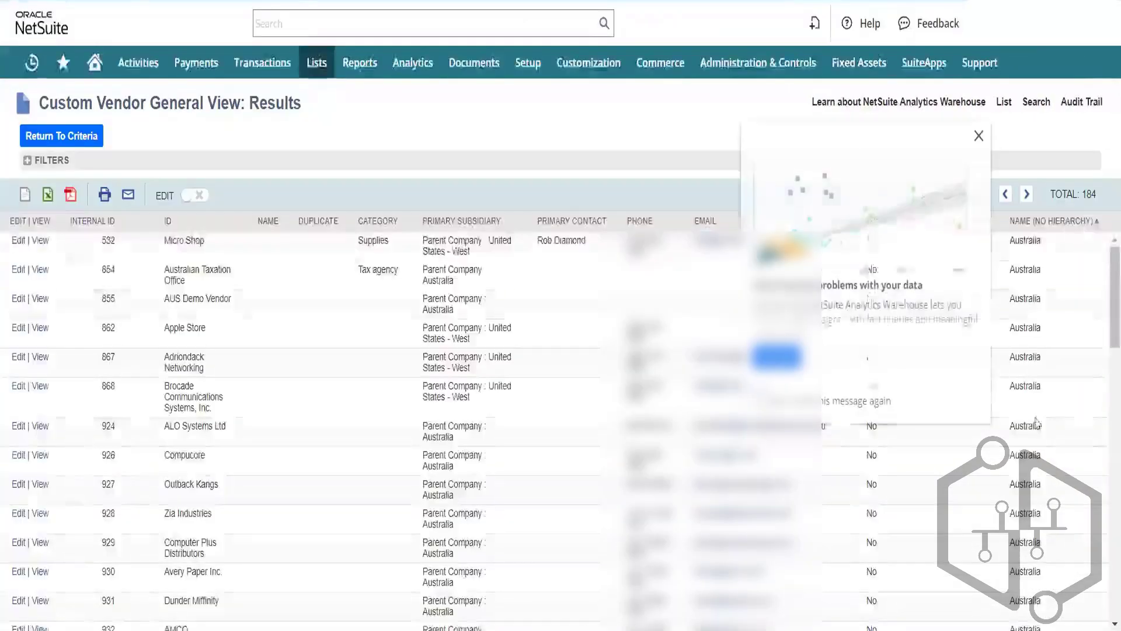
left_click(979, 136)
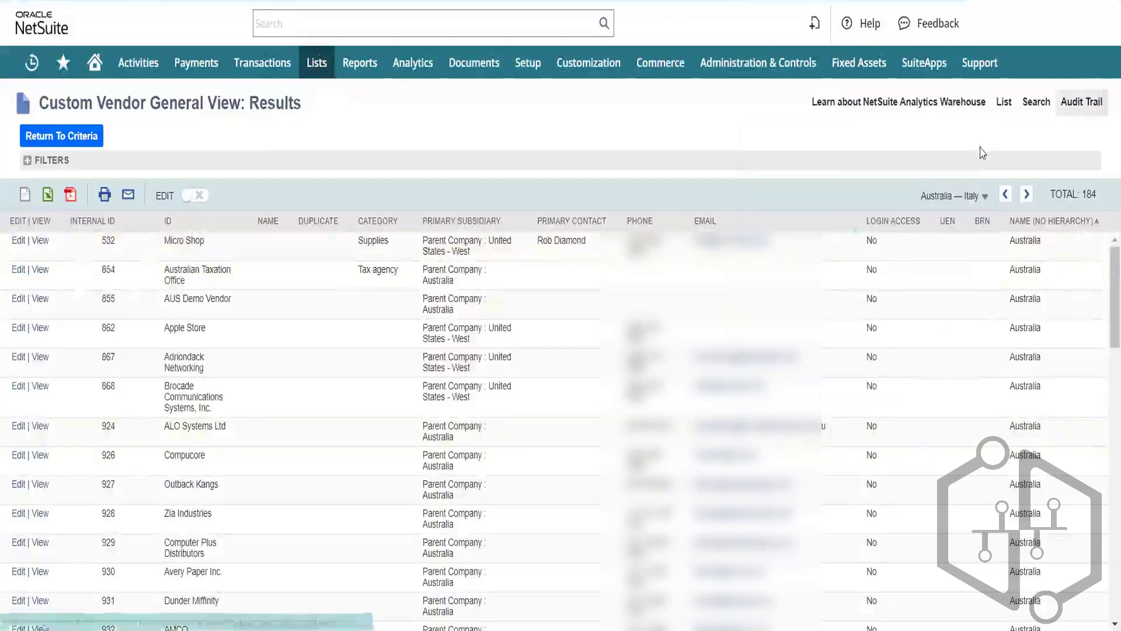
scroll(1106, 451, "down", 15)
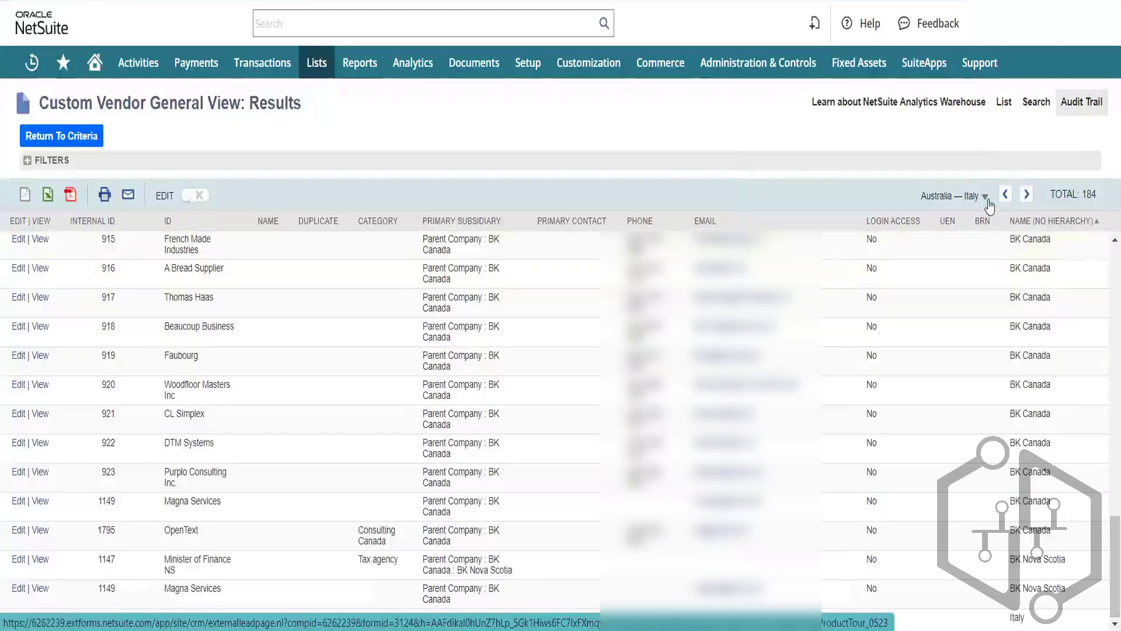
left_click(987, 200)
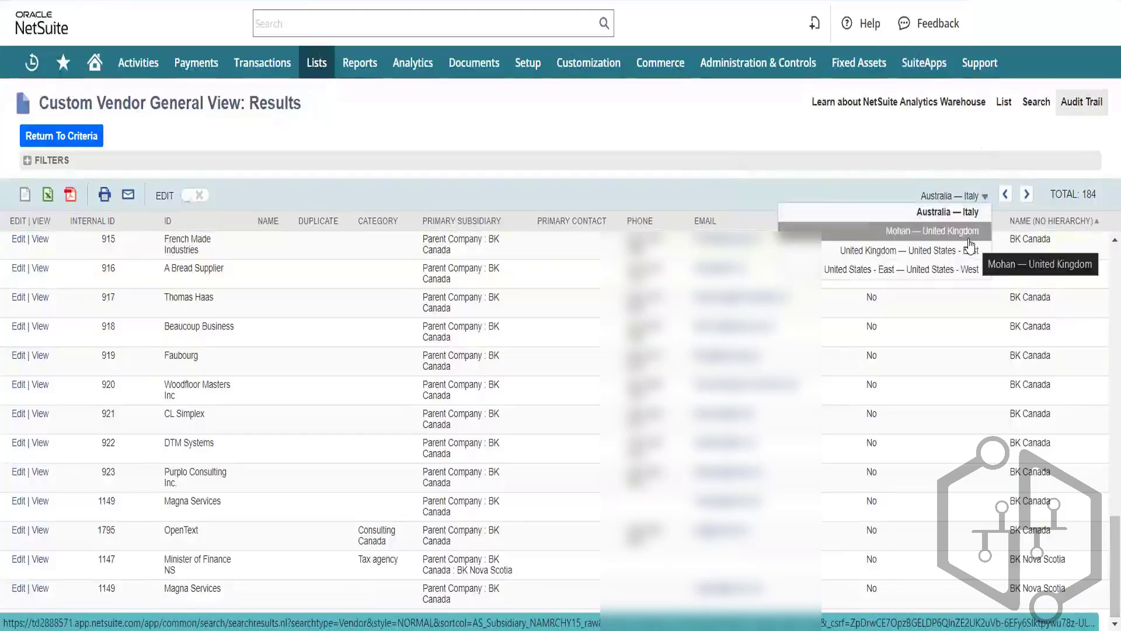
left_click(966, 234)
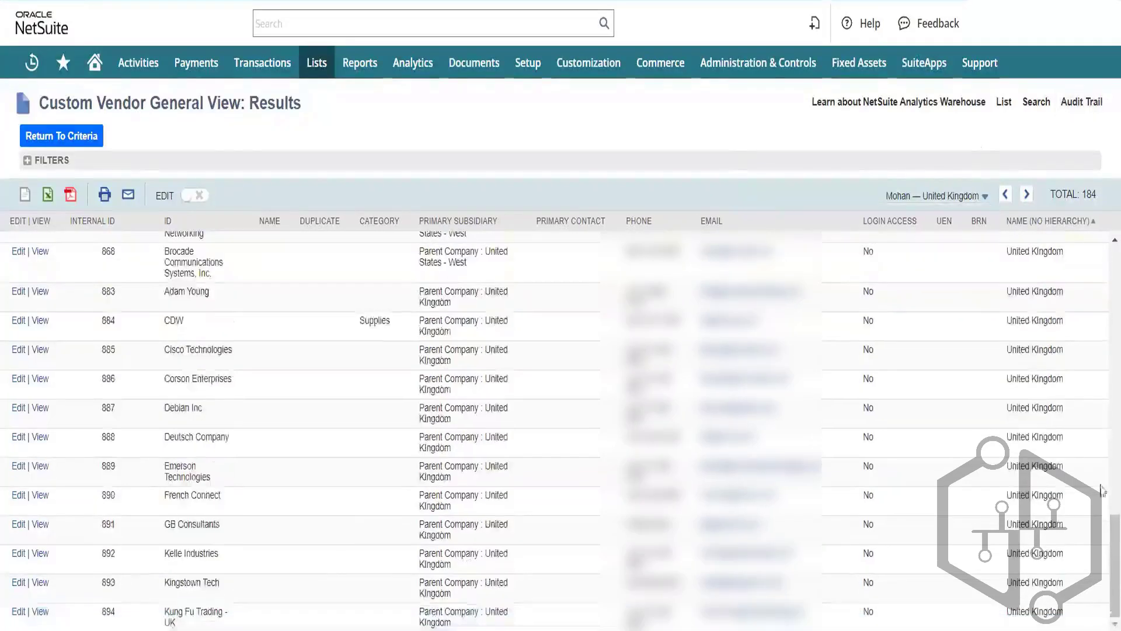
scroll(1106, 555, "up", 10)
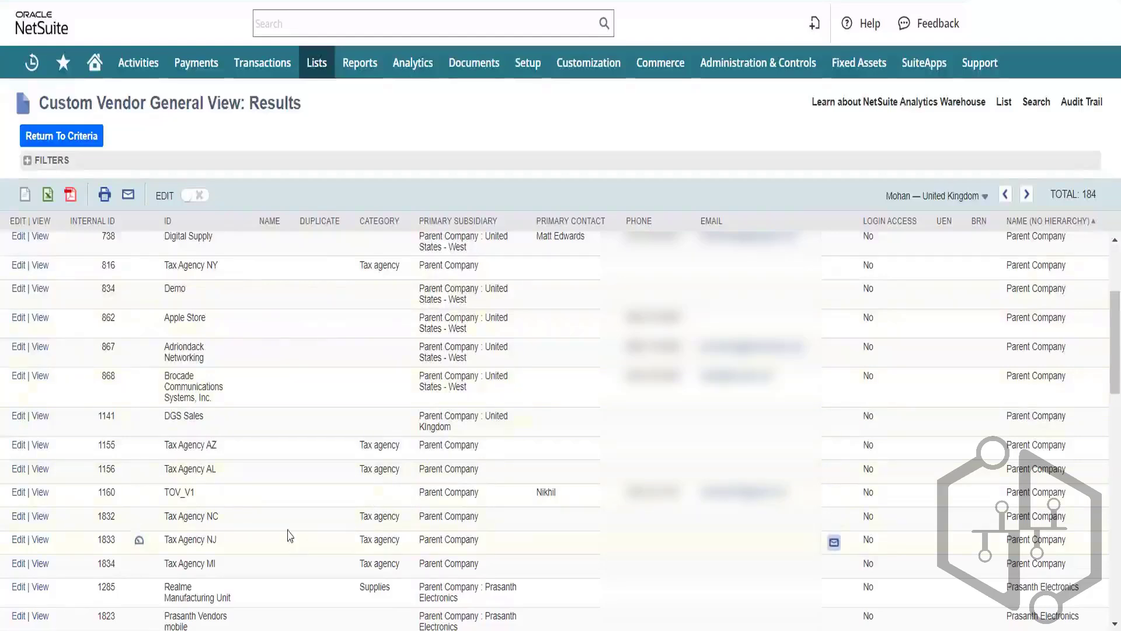
Copy the vendor ID TOV_V1 from the results, set it as the purchase order's vendor, and set the location to Corporate HQ
left_click_drag(211, 502, 164, 494)
key("ctrl+c")
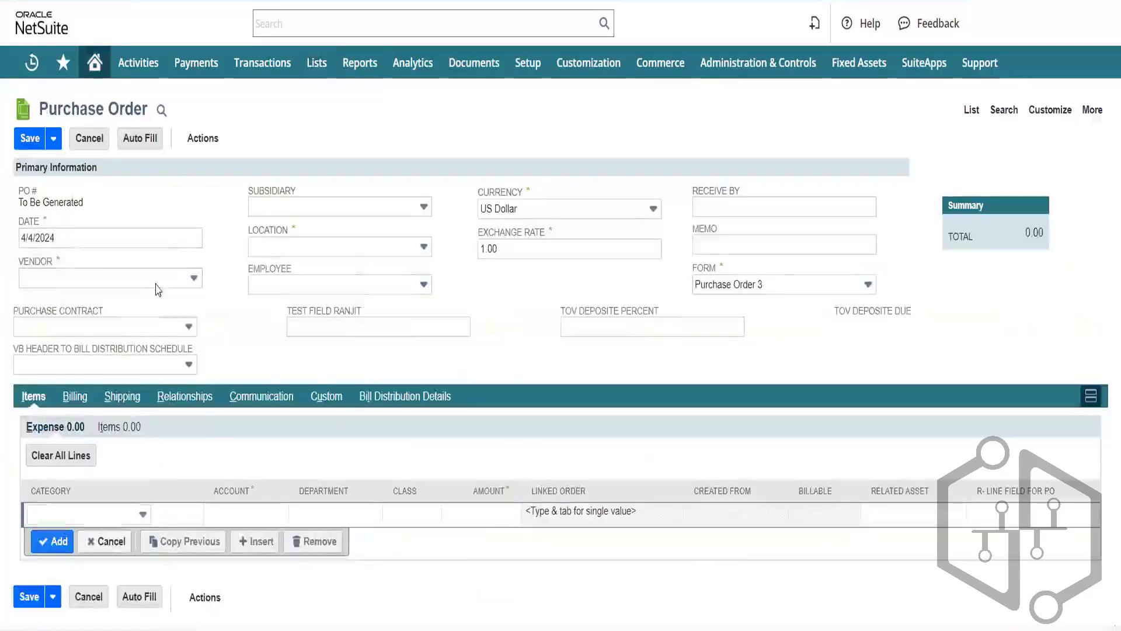
left_click(157, 283)
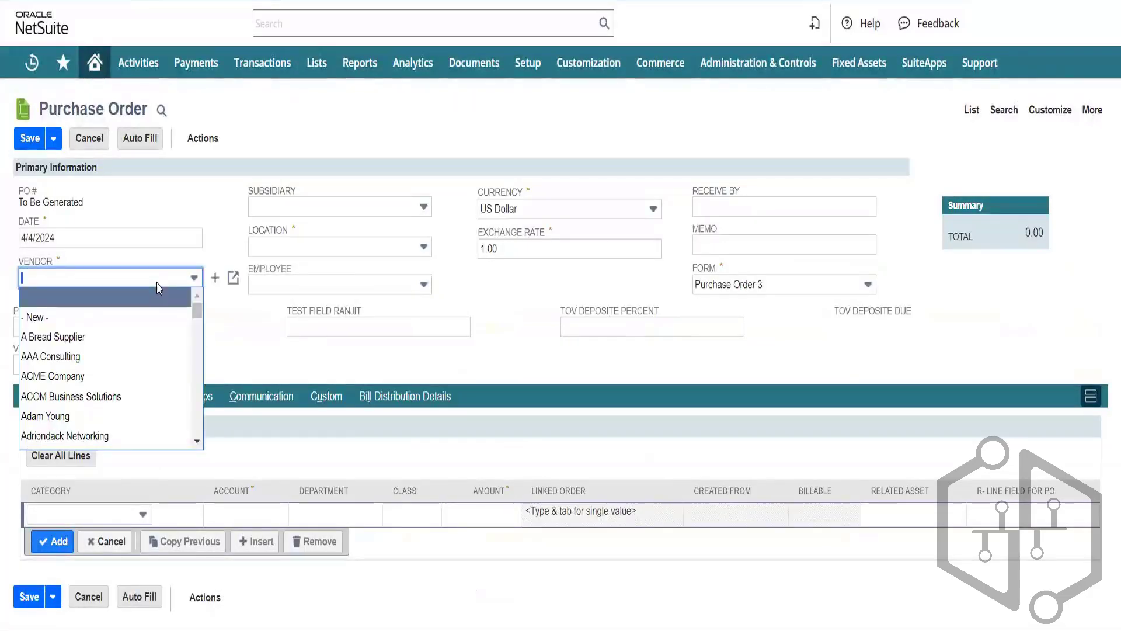
key("ctrl+v")
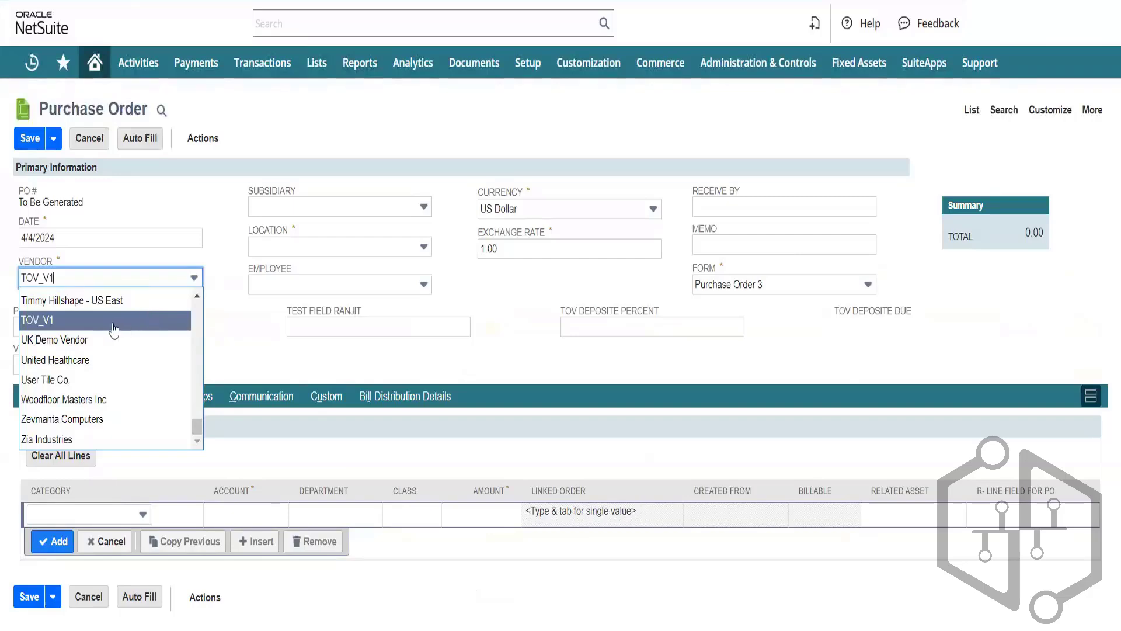
left_click(93, 325)
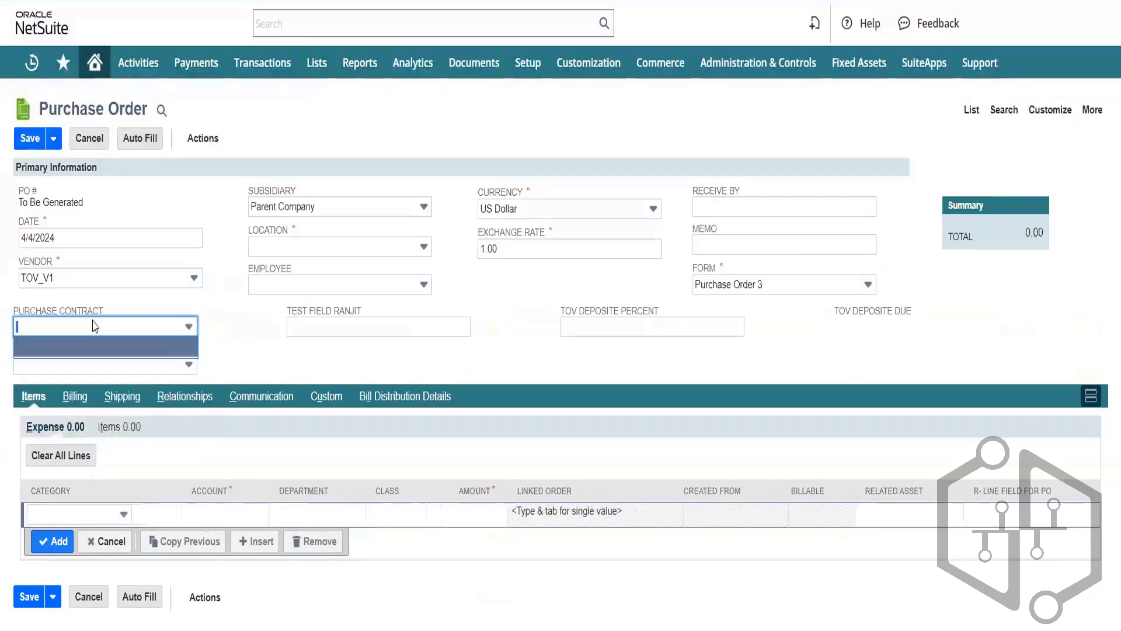
left_click(342, 249)
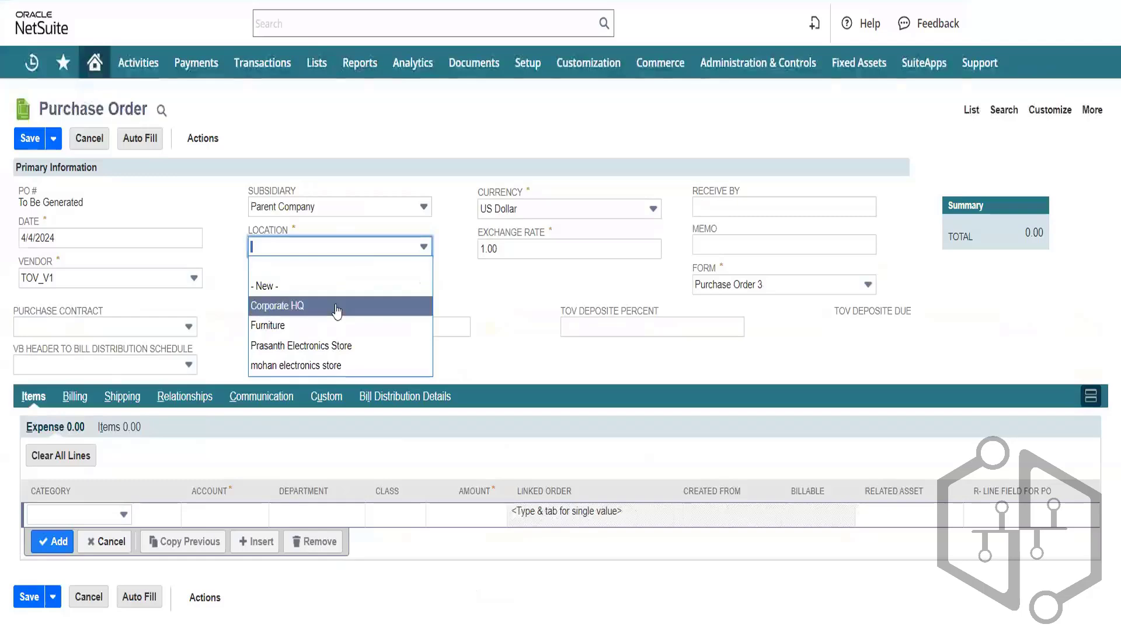
left_click(337, 306)
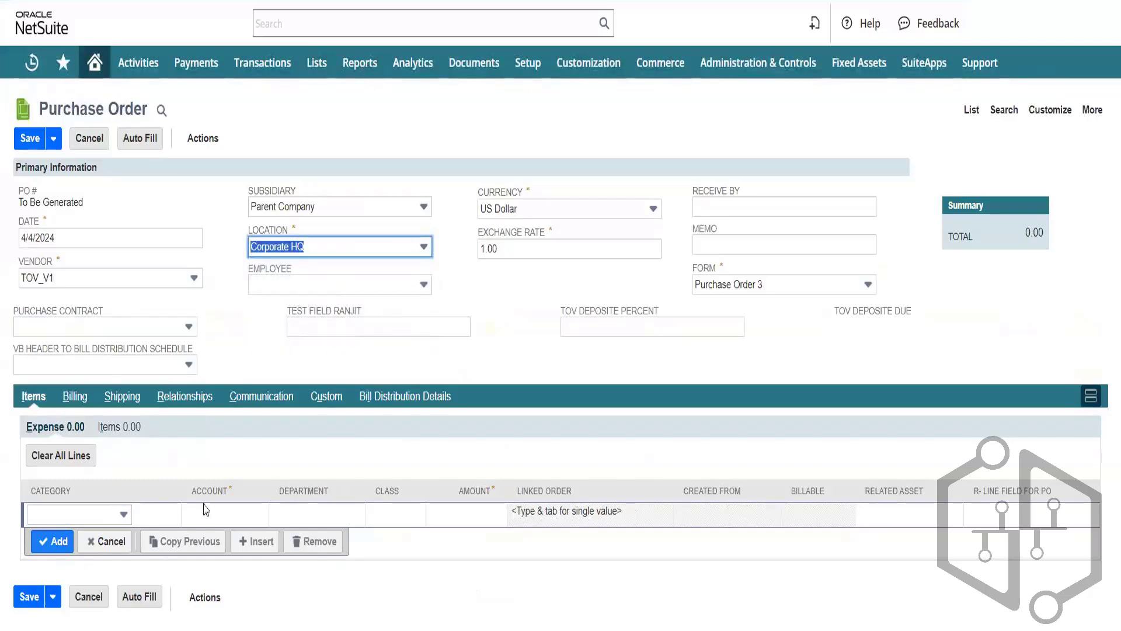
Enter Dell 24" U2415 UltraSharp LED Monitor on the purchase order's item line with a quantity of 50
left_click(137, 426)
left_click(78, 543)
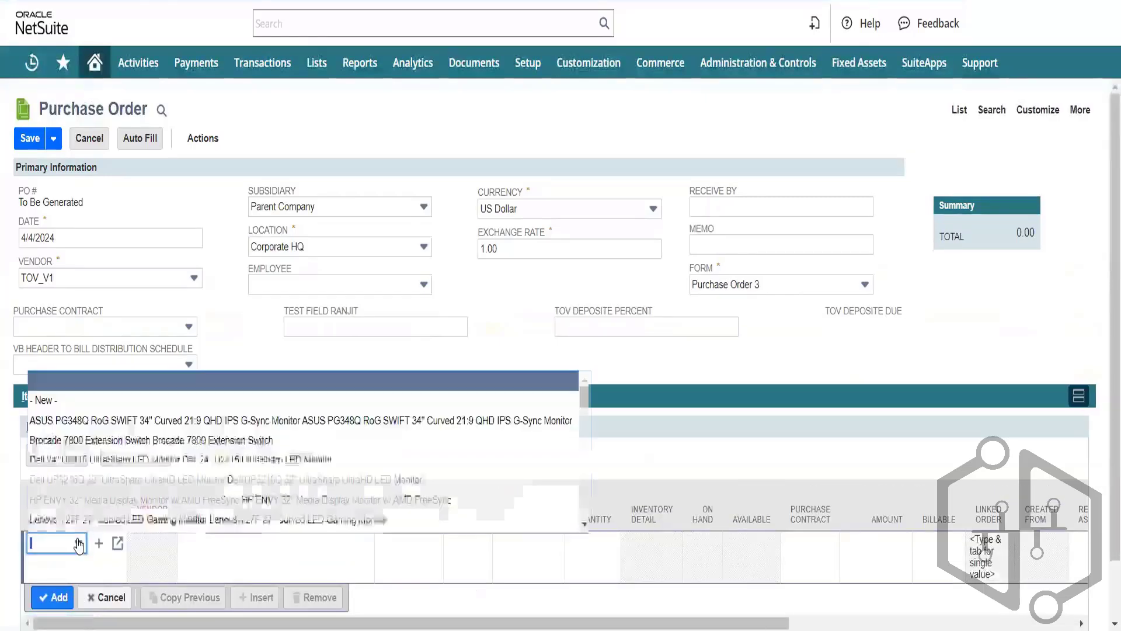
left_click(125, 460)
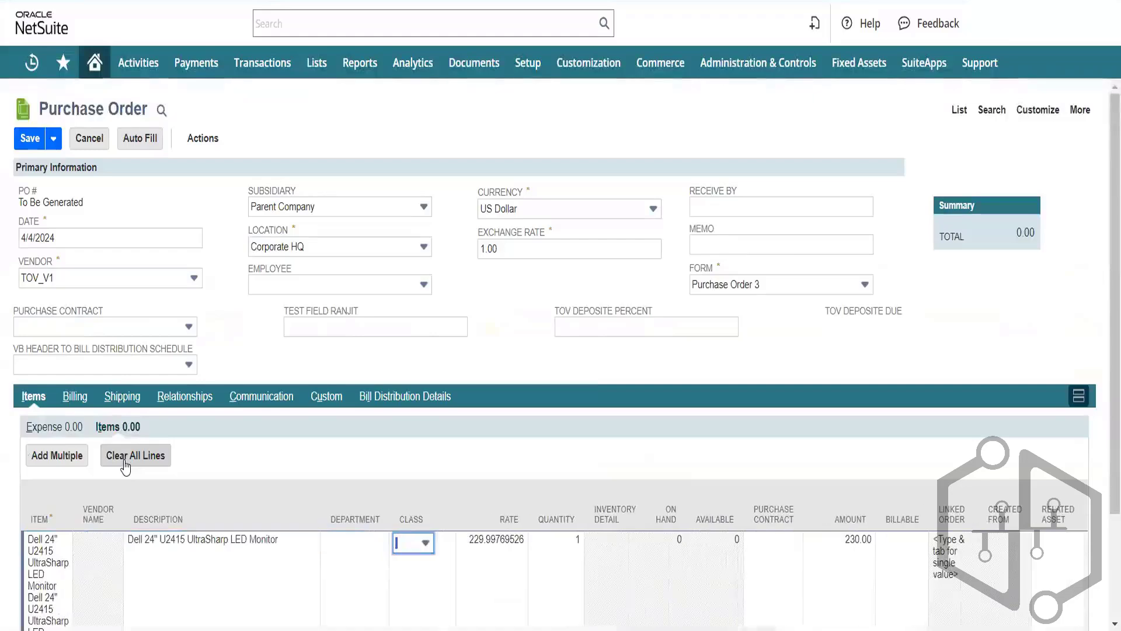
key("Tab")
key("Tab")
type("5")
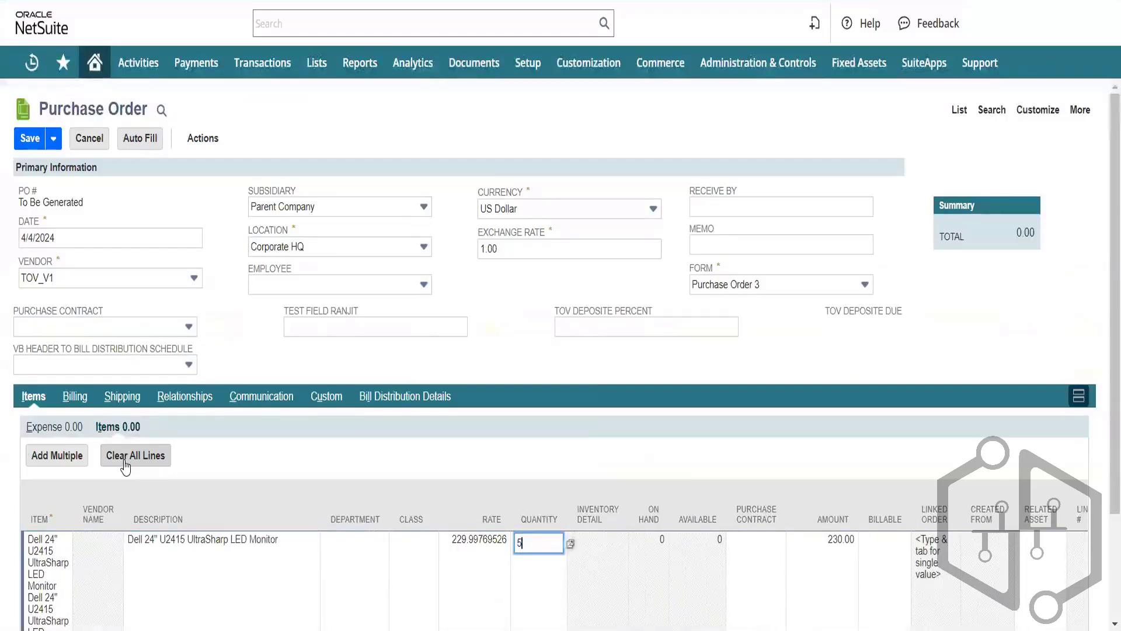
type("0")
key("Tab")
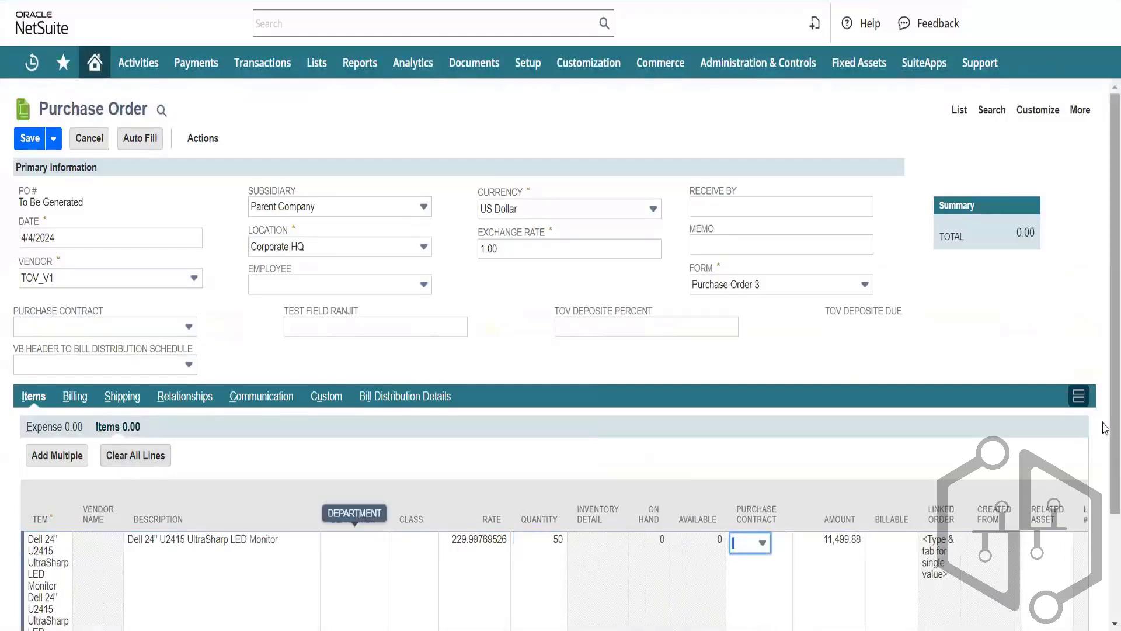
Add the Dell 24" U2415 UltraSharp LED Monitor line to the purchase order and try to save the order
scroll(1106, 428, "down", 2)
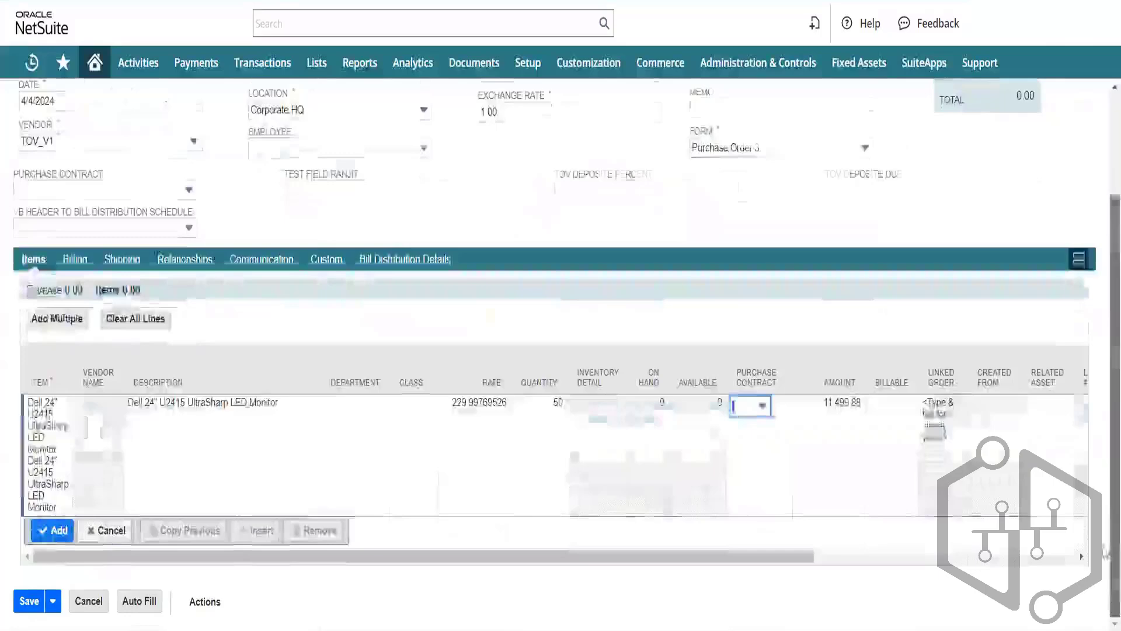
left_click(53, 536)
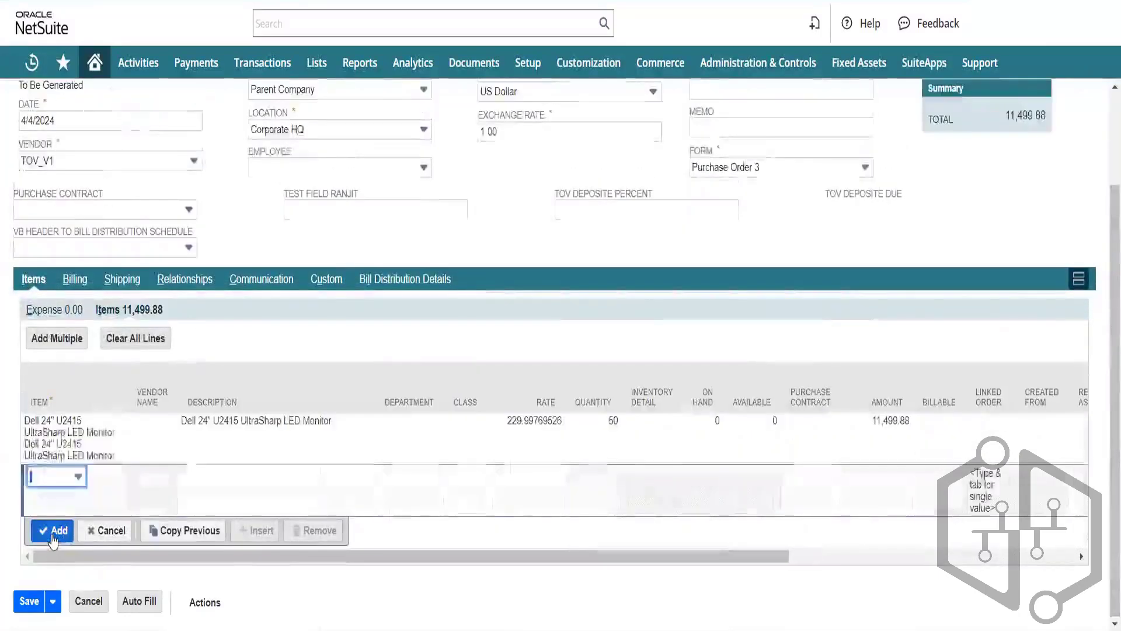
left_click(27, 603)
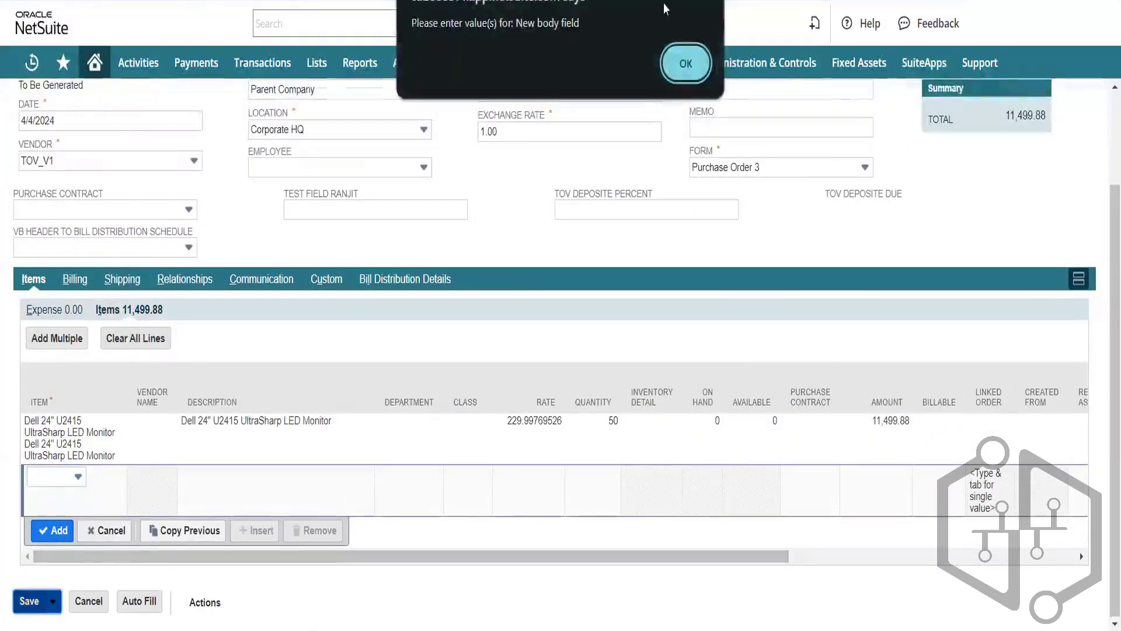
left_click(682, 65)
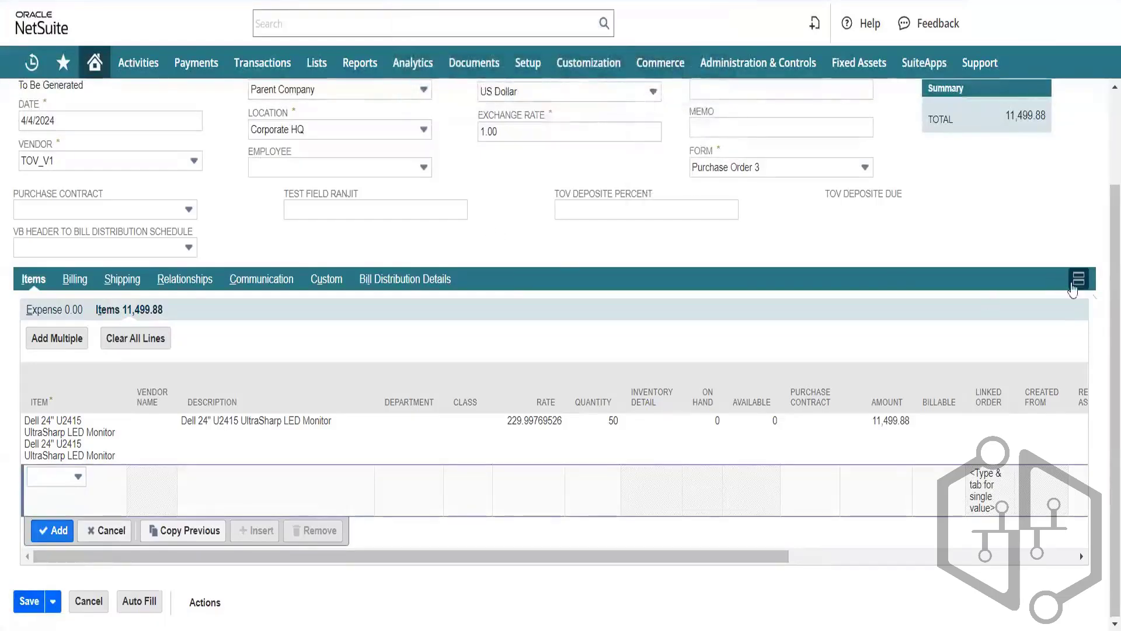
Find the required New Body Field among the purchase order's custom fields and set it to Red
scroll(1106, 189, "up", 3)
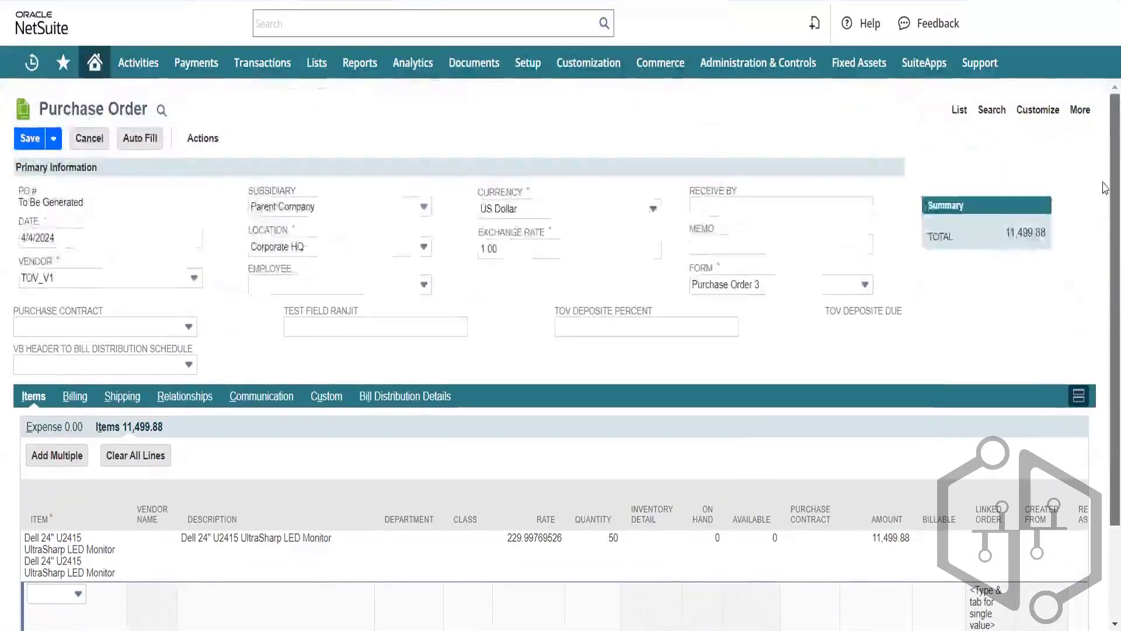
scroll(1106, 189, "down", 2)
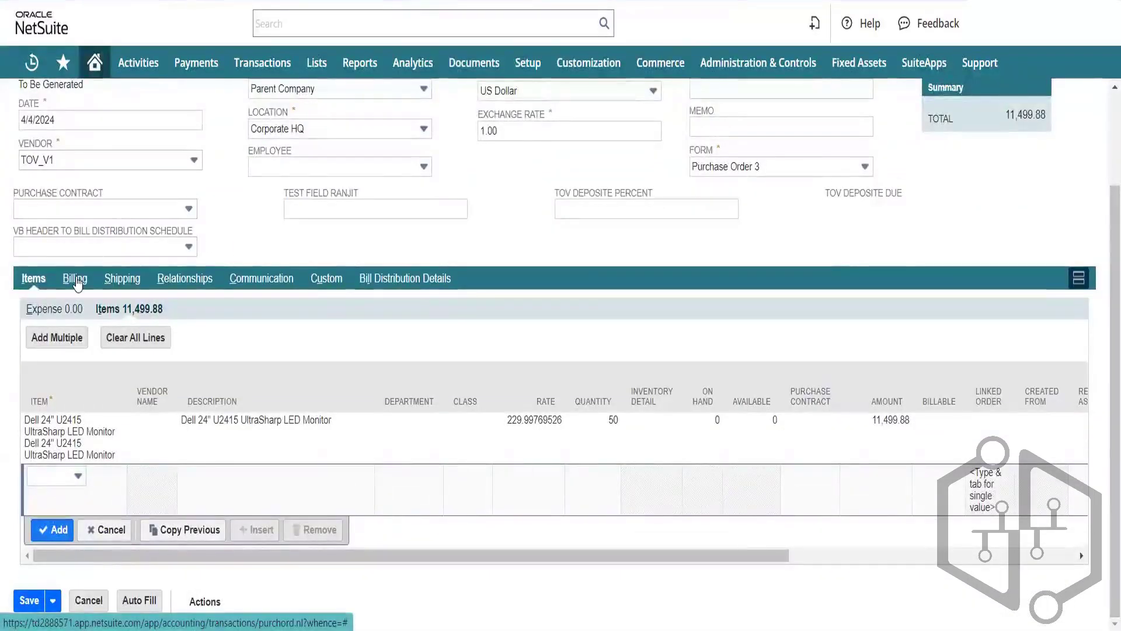
scroll(331, 367, "up", 2)
left_click(330, 365)
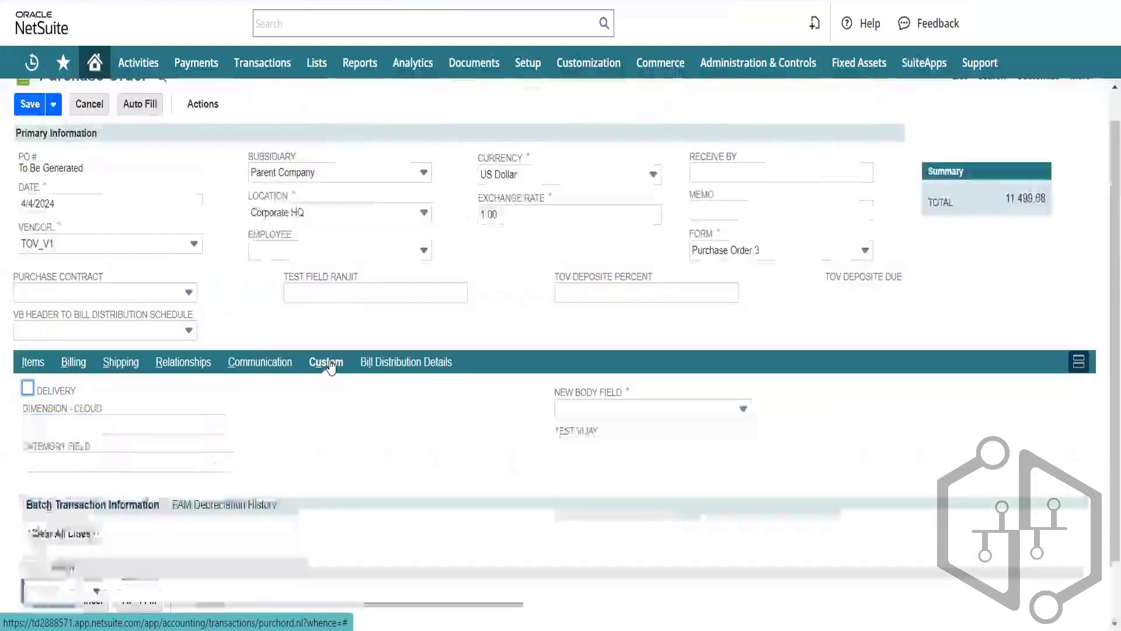
left_click(723, 413)
left_click(681, 468)
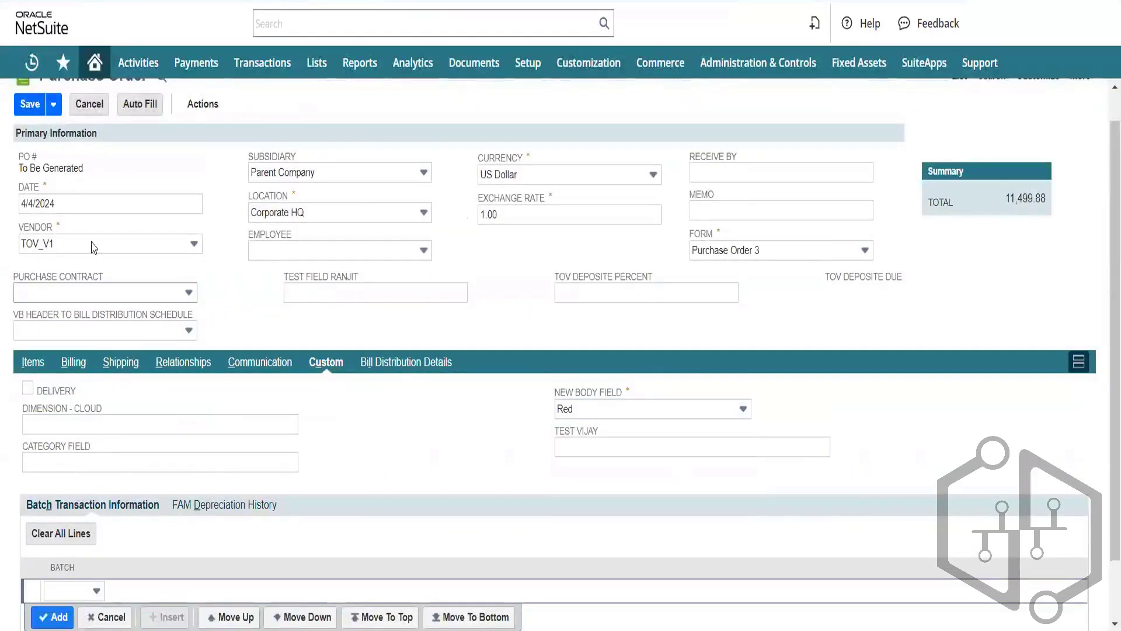
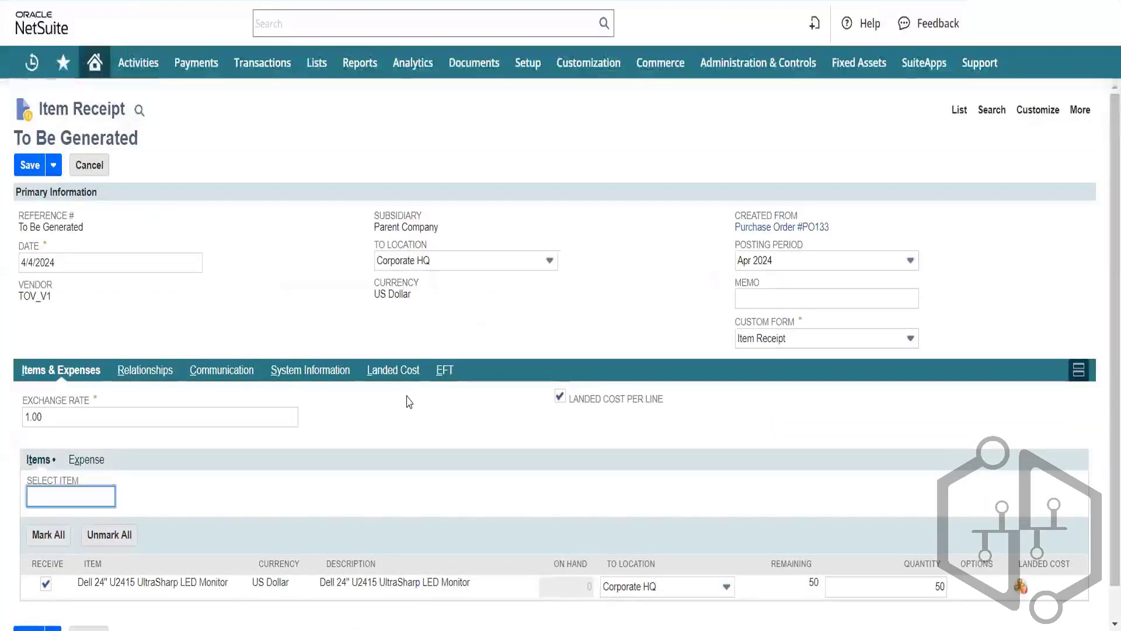
Try to save the item receipt for 50 Dell monitors into Corporate HQ
left_click(29, 167)
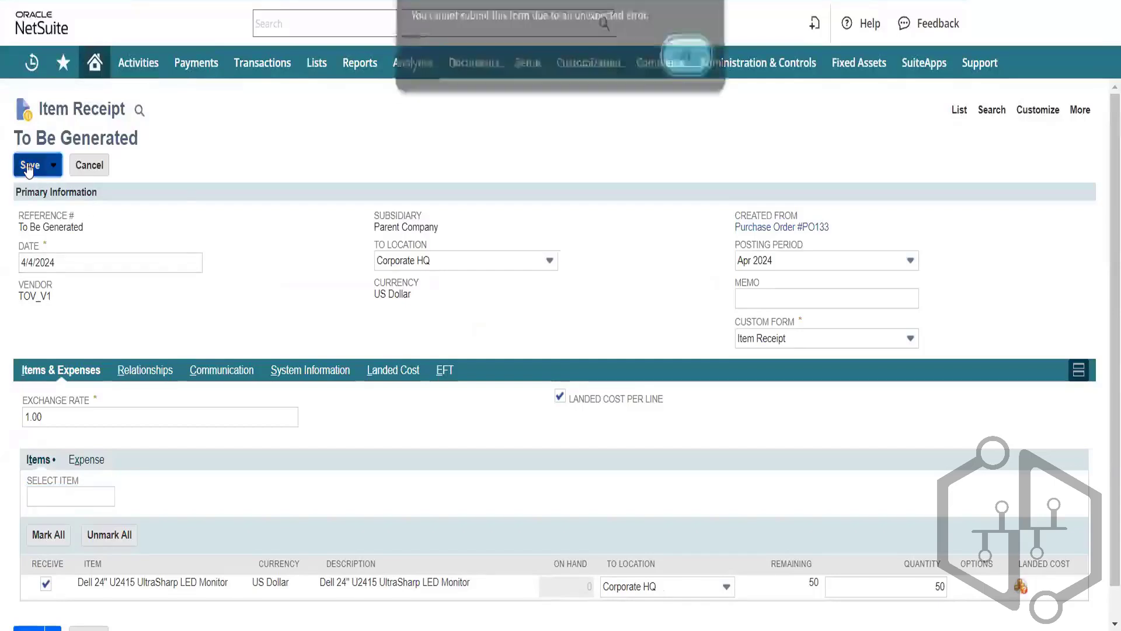
left_click(688, 65)
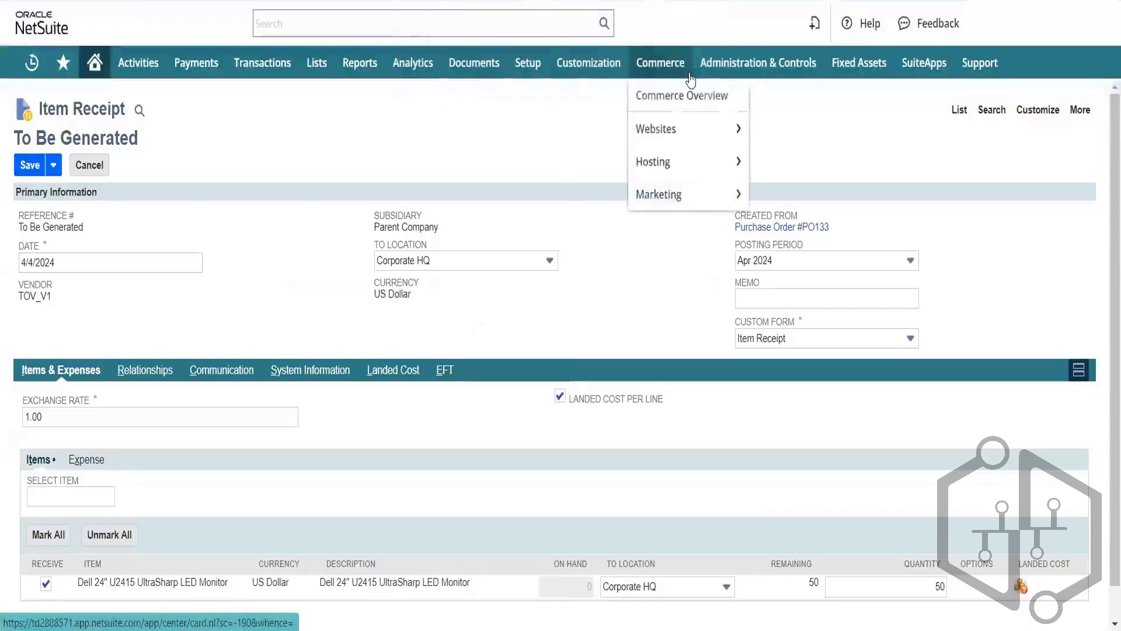
Add a Landed Cost Category amount of 10.00 to the receipt's monitor line and try saving the item receipt again
scroll(1106, 326, "down", 1)
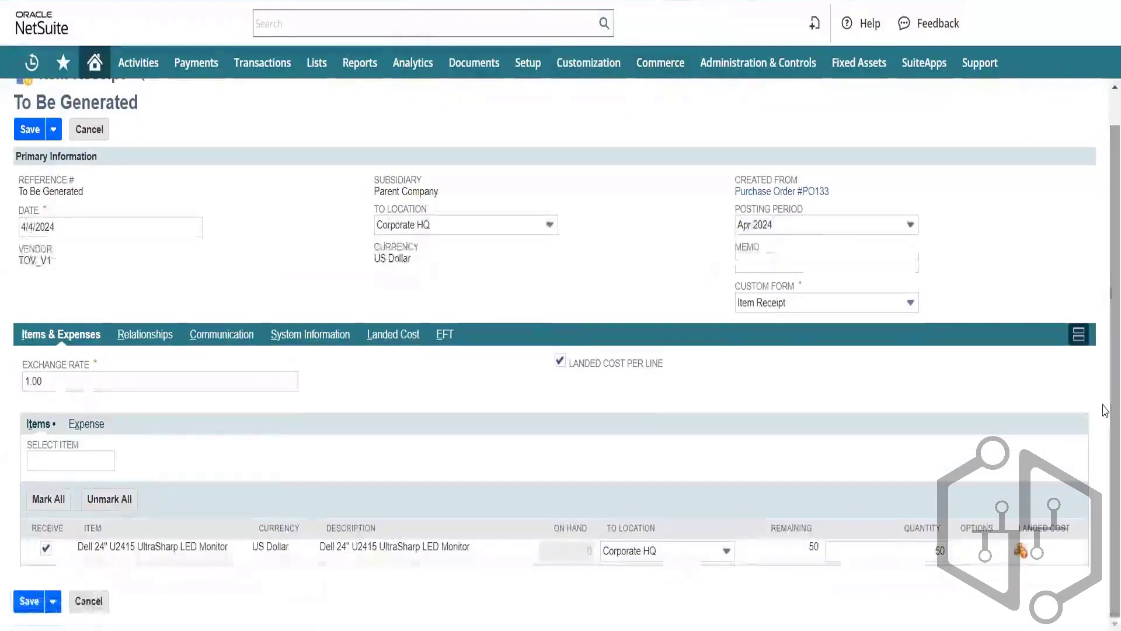
left_click(1021, 551)
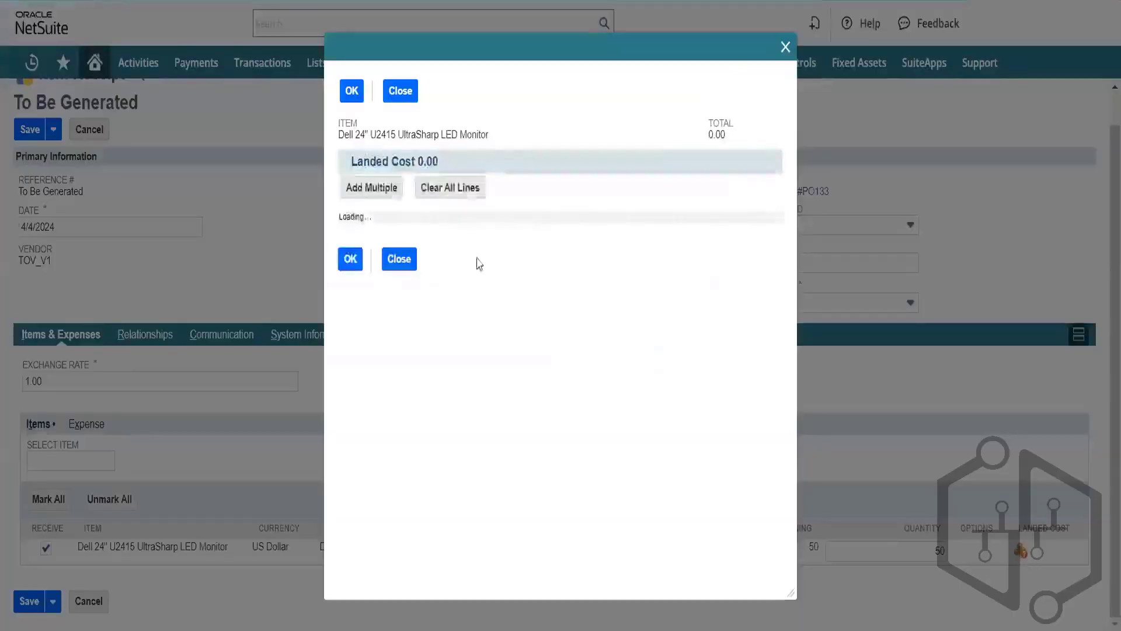
left_click(420, 253)
left_click(423, 253)
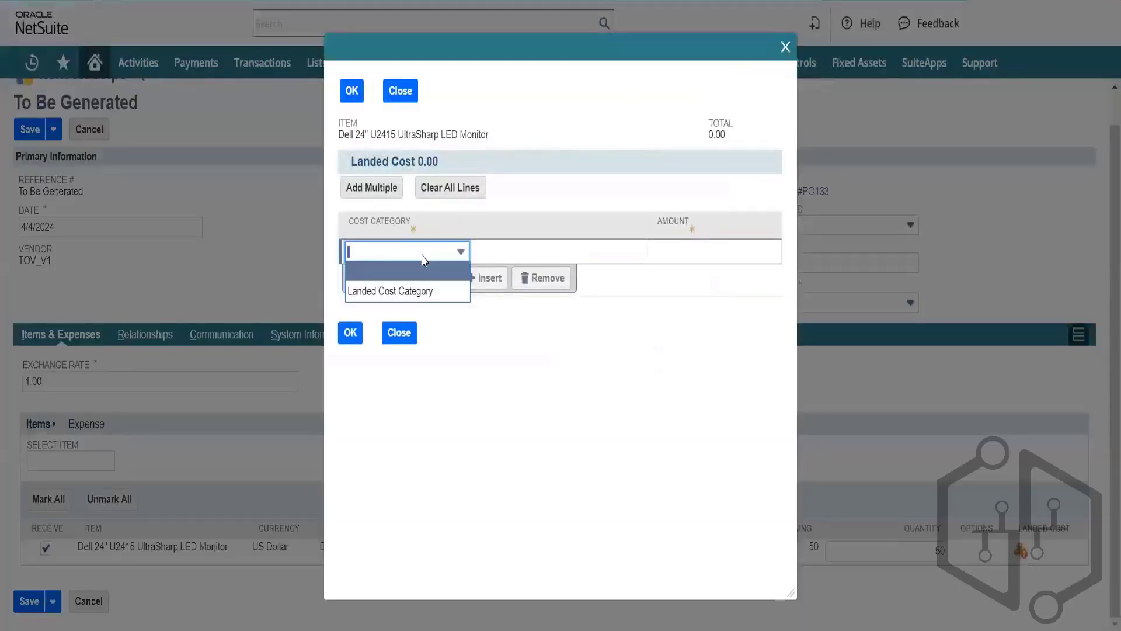
left_click(422, 295)
key("Tab")
type("10")
key("Tab")
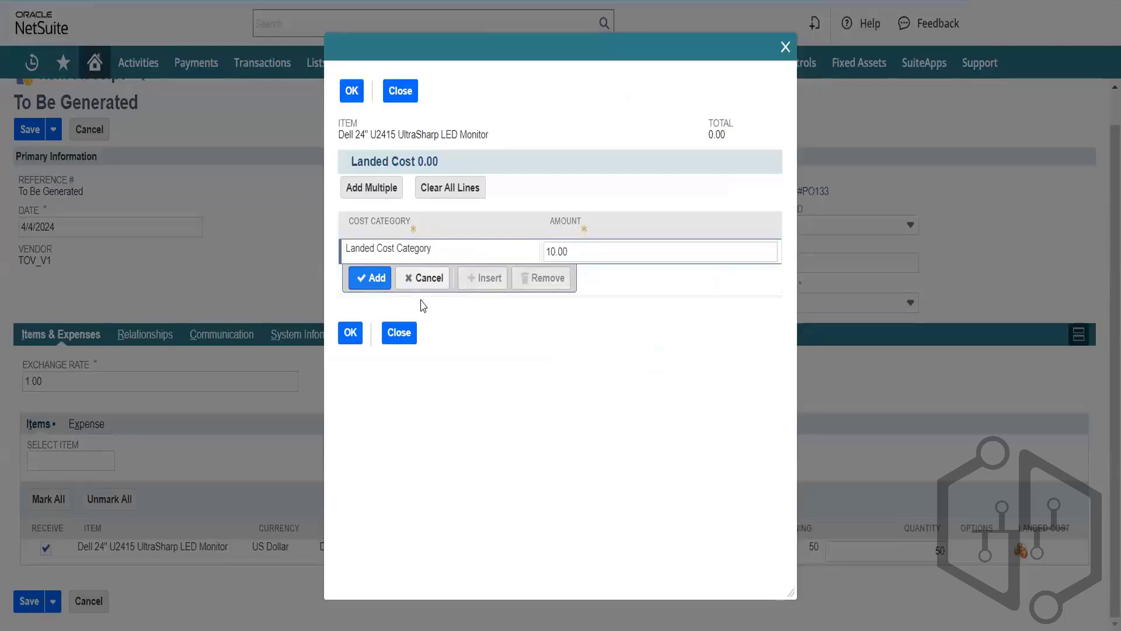
left_click(388, 286)
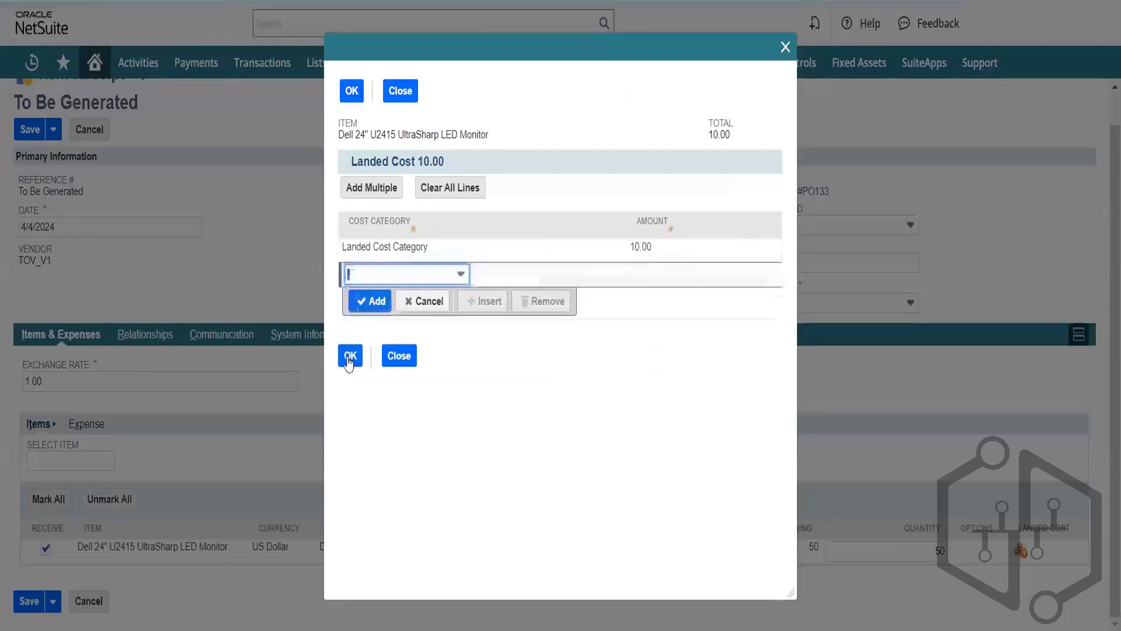
left_click(349, 354)
left_click(29, 129)
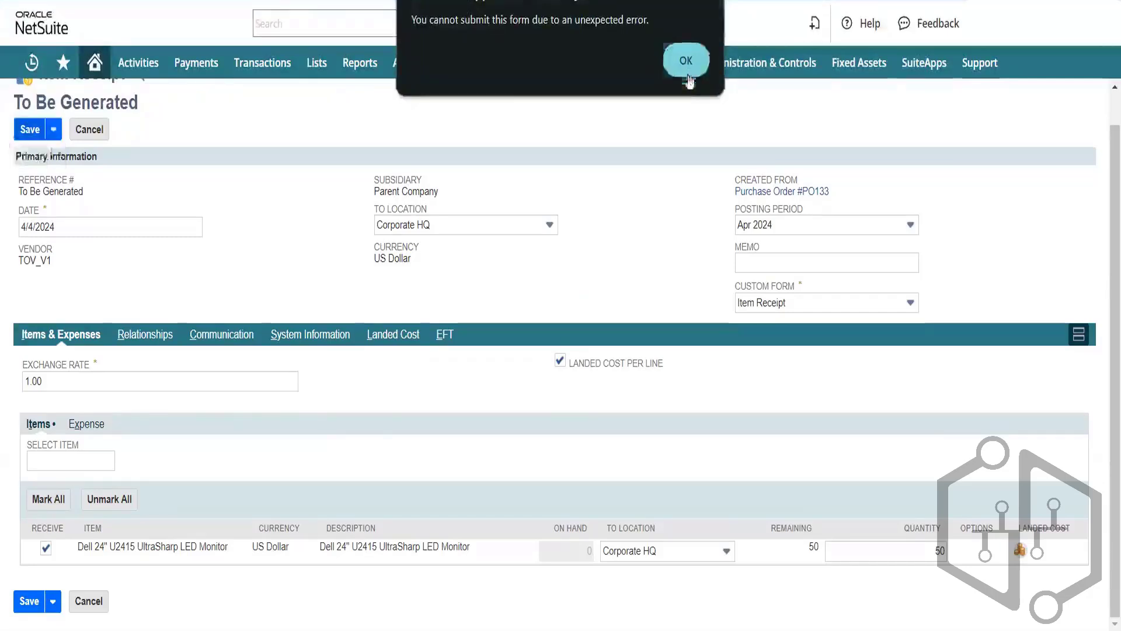
left_click(688, 74)
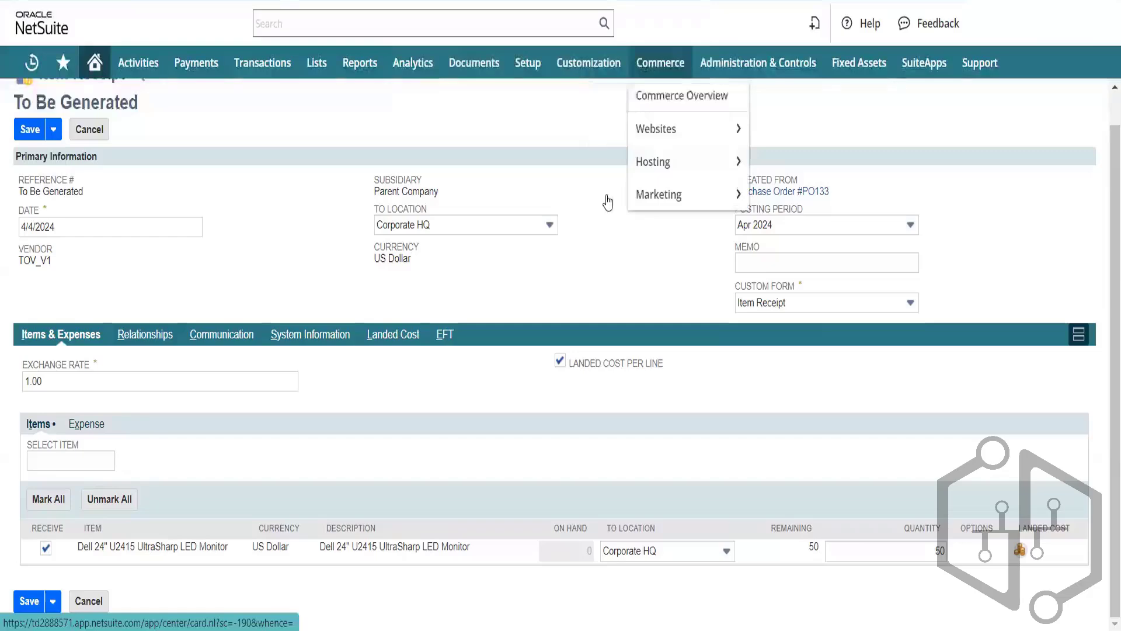
Open the customization lists of workflows and scripts in separate browser tabs, keeping the item receipt open
mouse_move(643, 227)
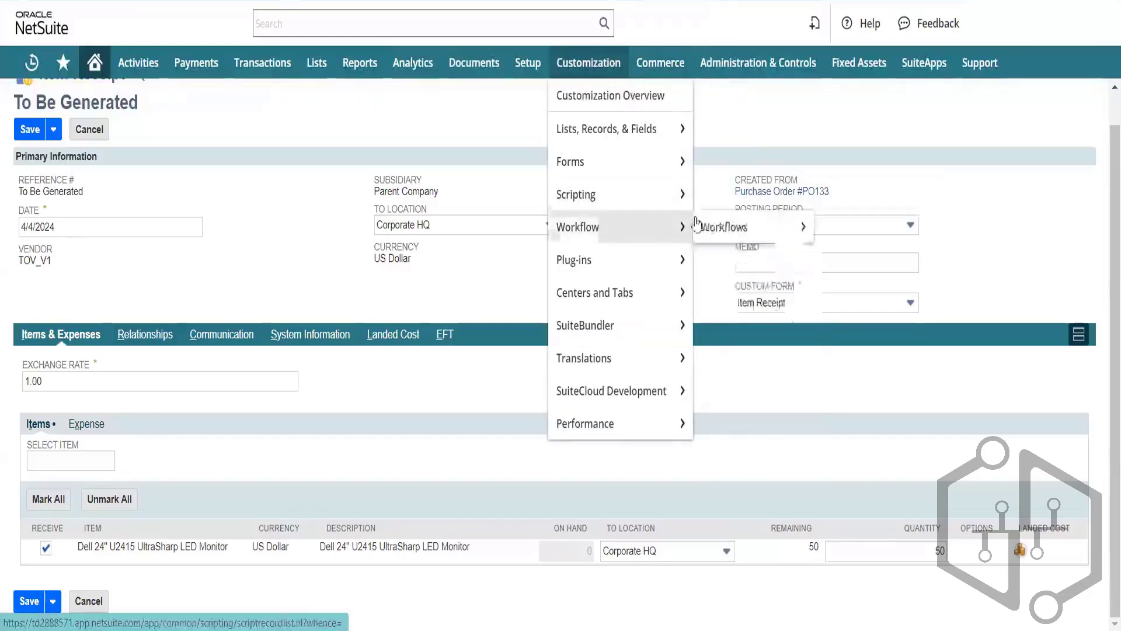
right_click(719, 227)
left_click(753, 246)
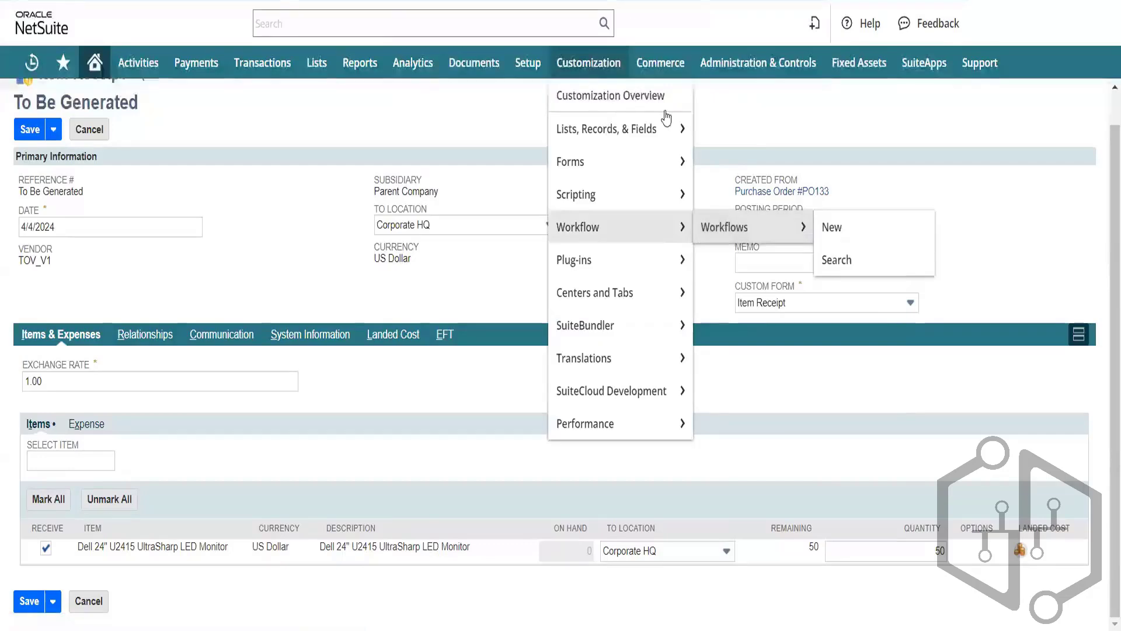
mouse_move(611, 197)
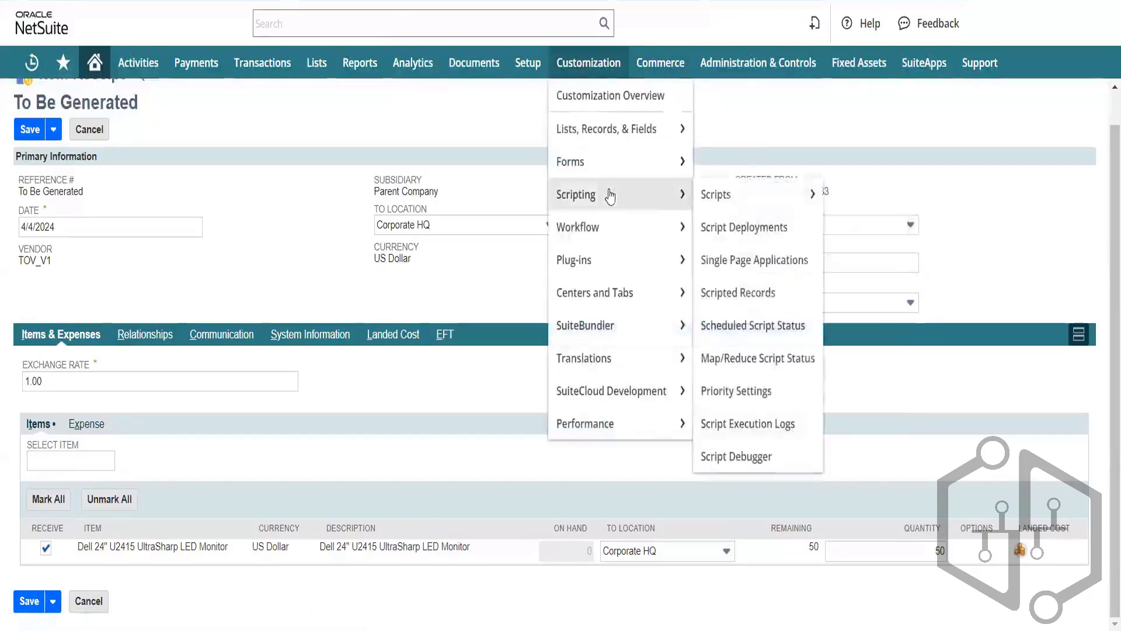
right_click(747, 197)
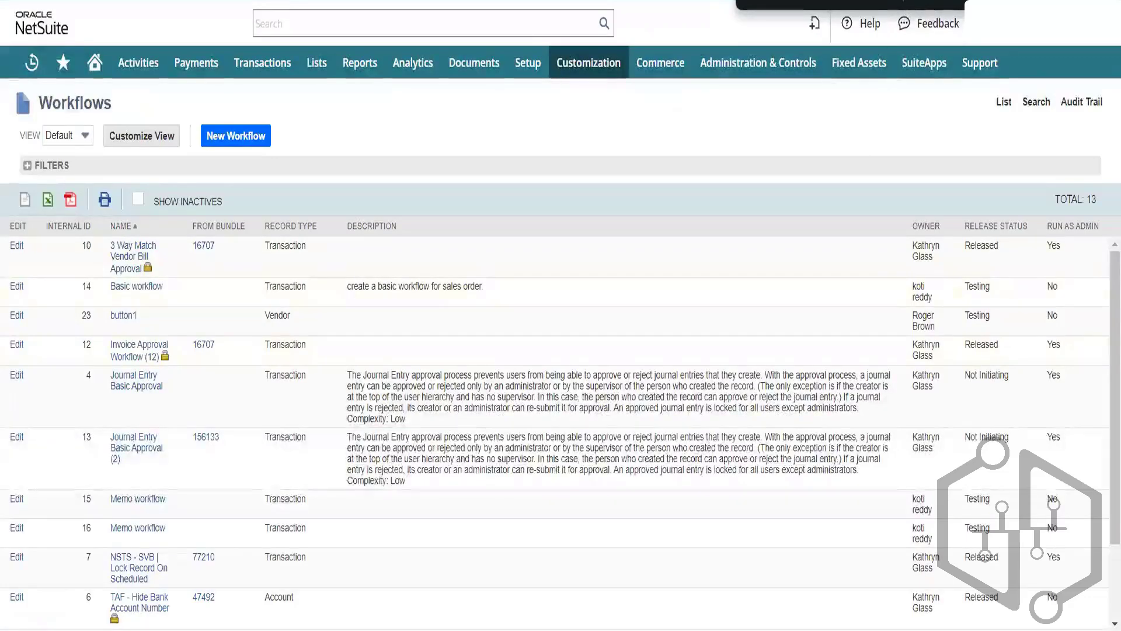
Edit the sales order workflow named Basic workflow, mark it as inactive, and save it
scroll(1106, 320, "down", 2)
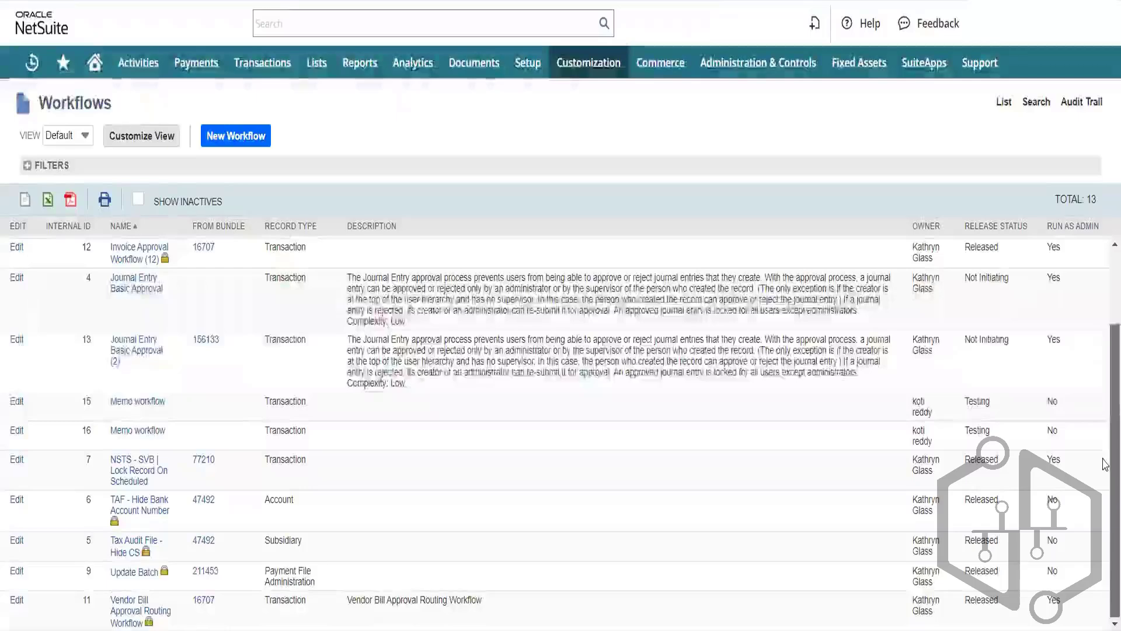
scroll(1106, 351, "up", 2)
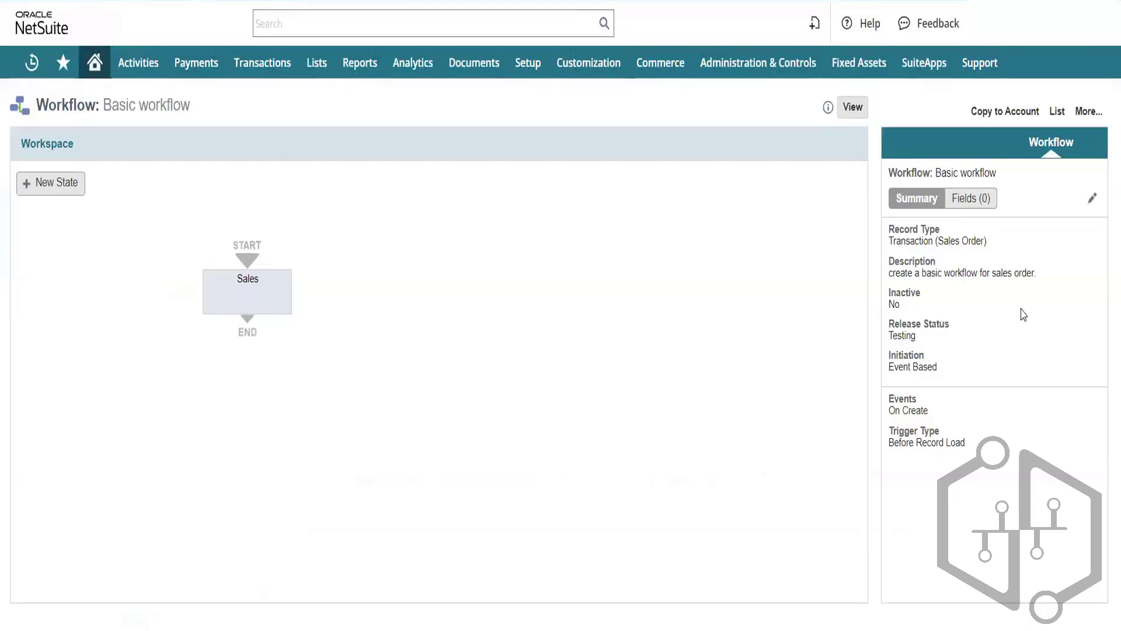
left_click(1092, 198)
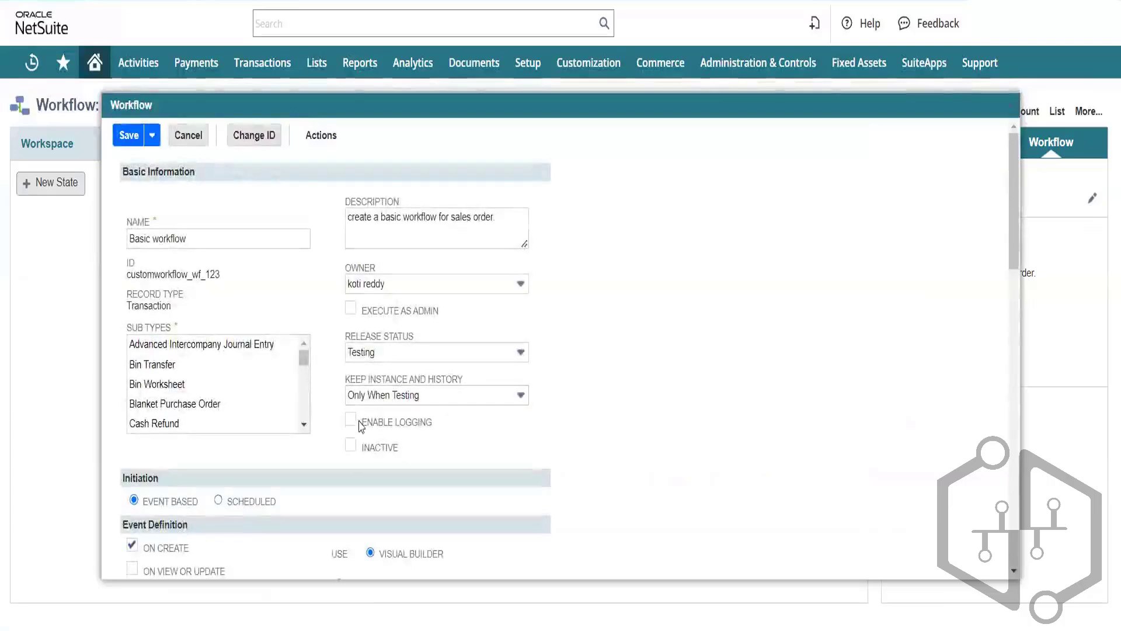
left_click(126, 140)
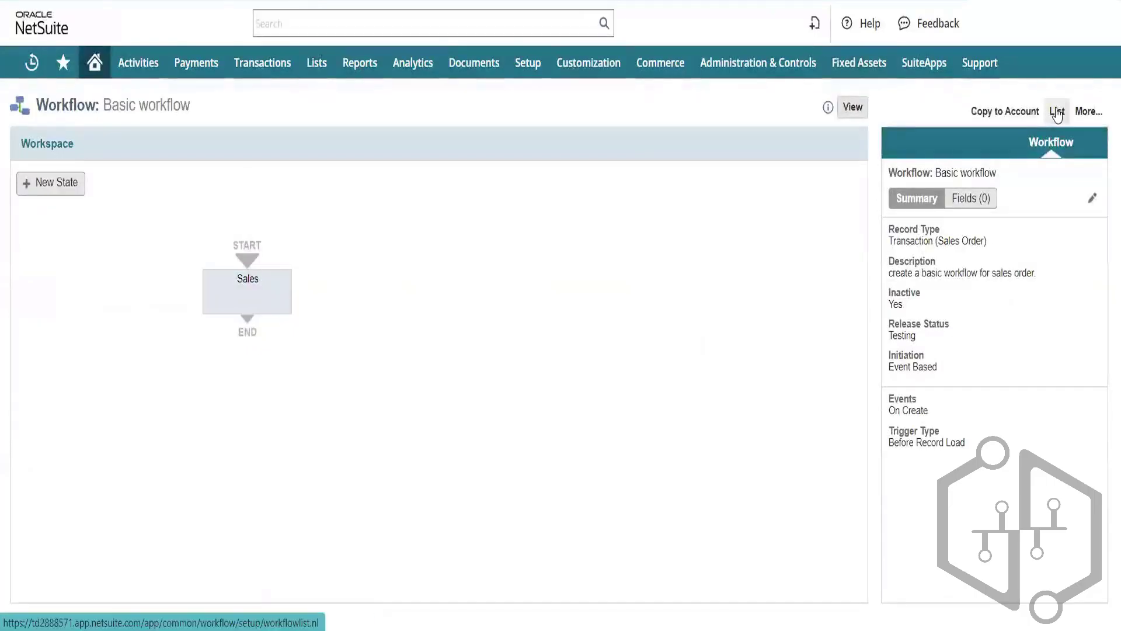
Return to the workflows list, mark the vendor workflow button1 as inactive, and save it
left_click(1058, 112)
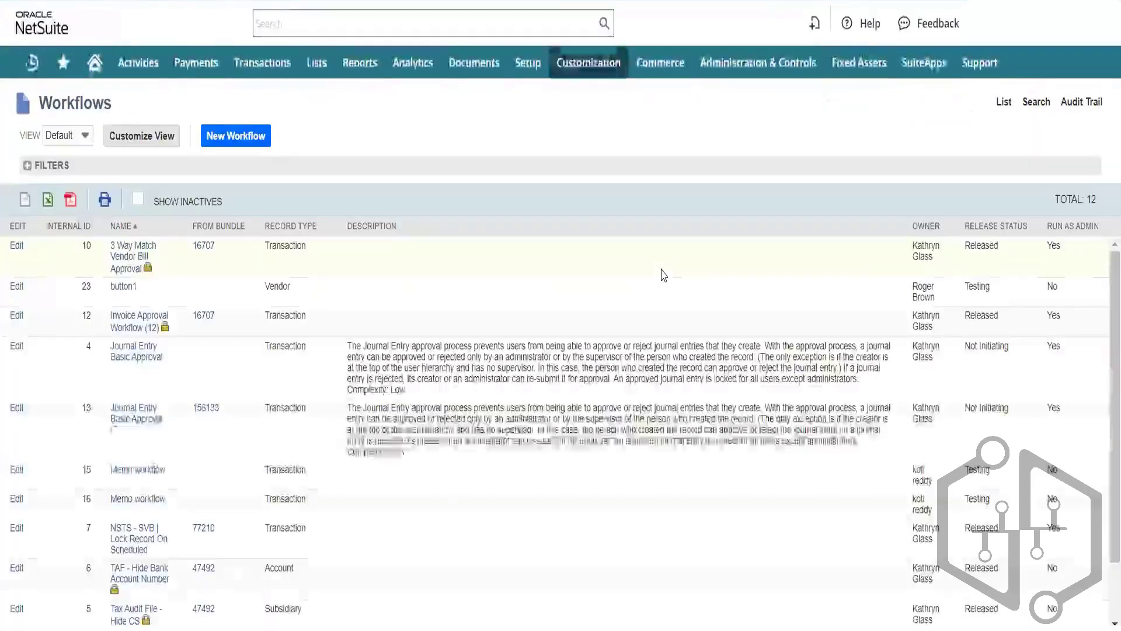
left_click(128, 290)
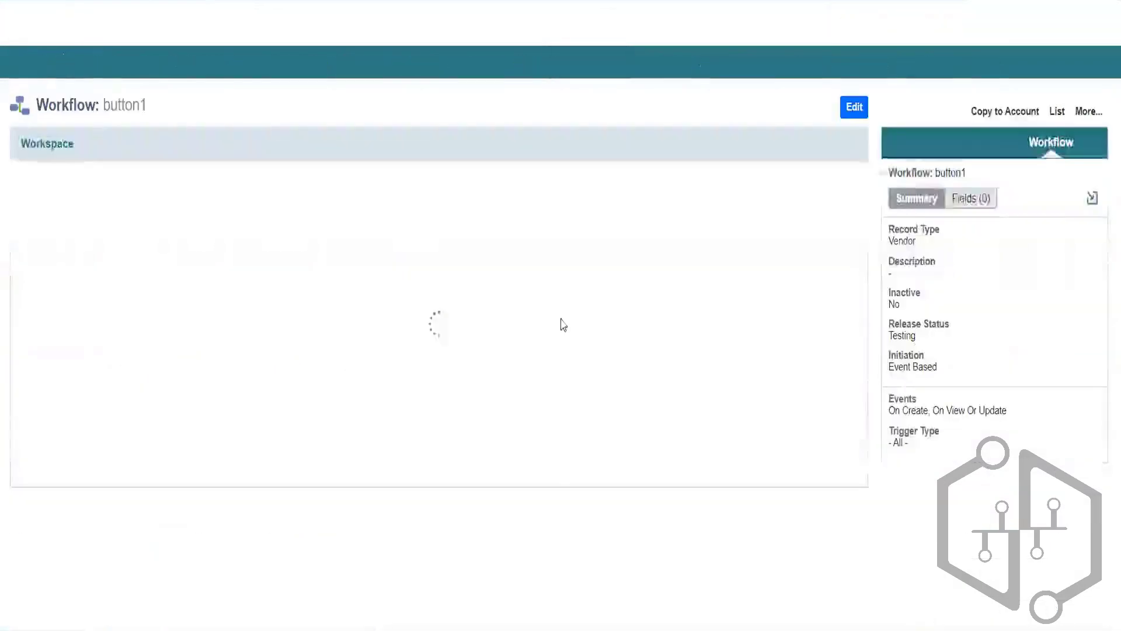
left_click(854, 107)
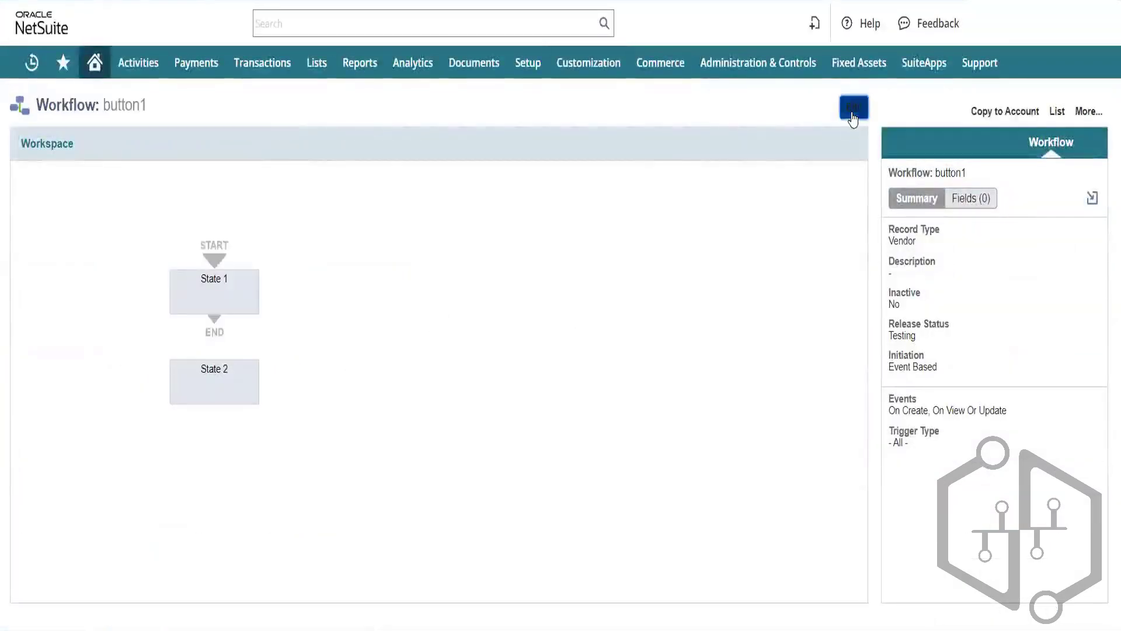
left_click(1092, 198)
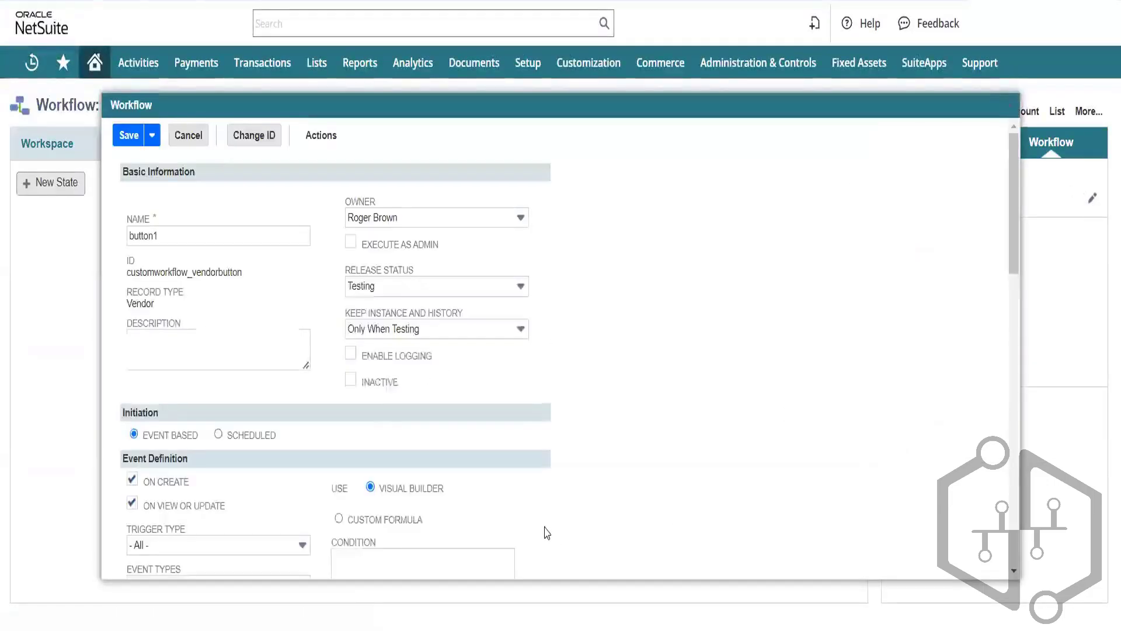
left_click(351, 380)
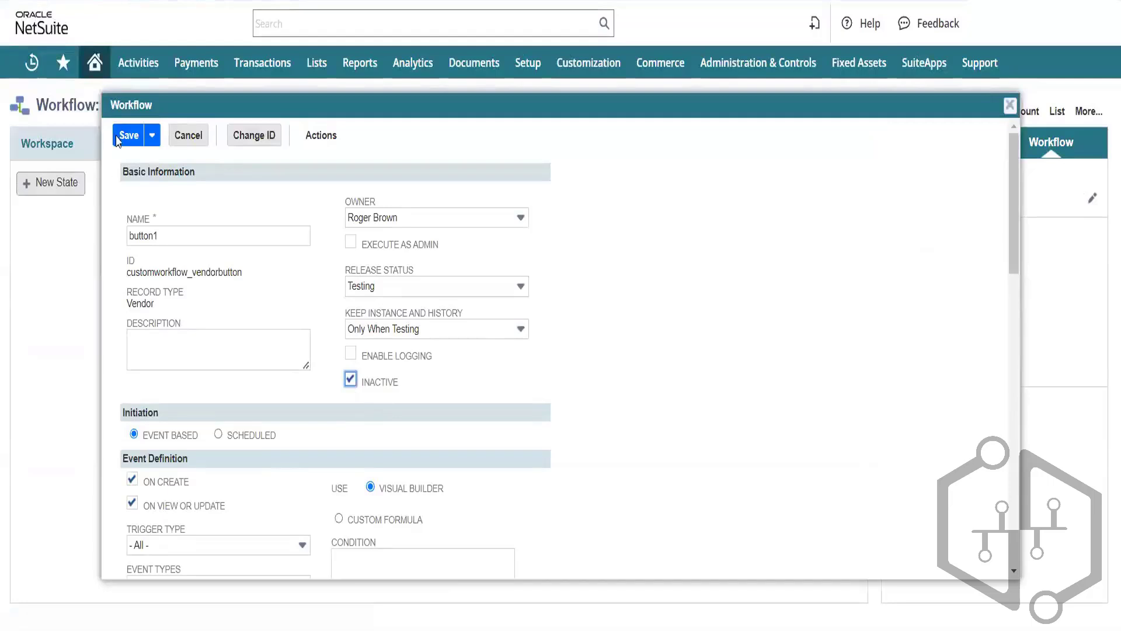
left_click(123, 138)
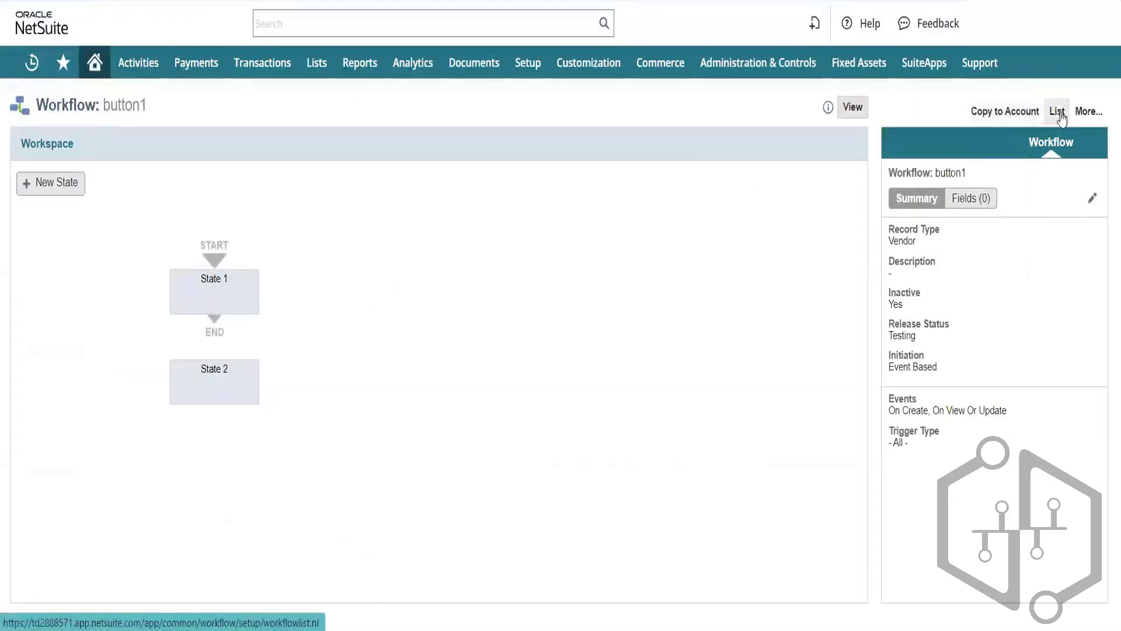
Return to the workflows list, mark the Memo workflow with internal ID 15 as inactive, and save it
left_click(1057, 112)
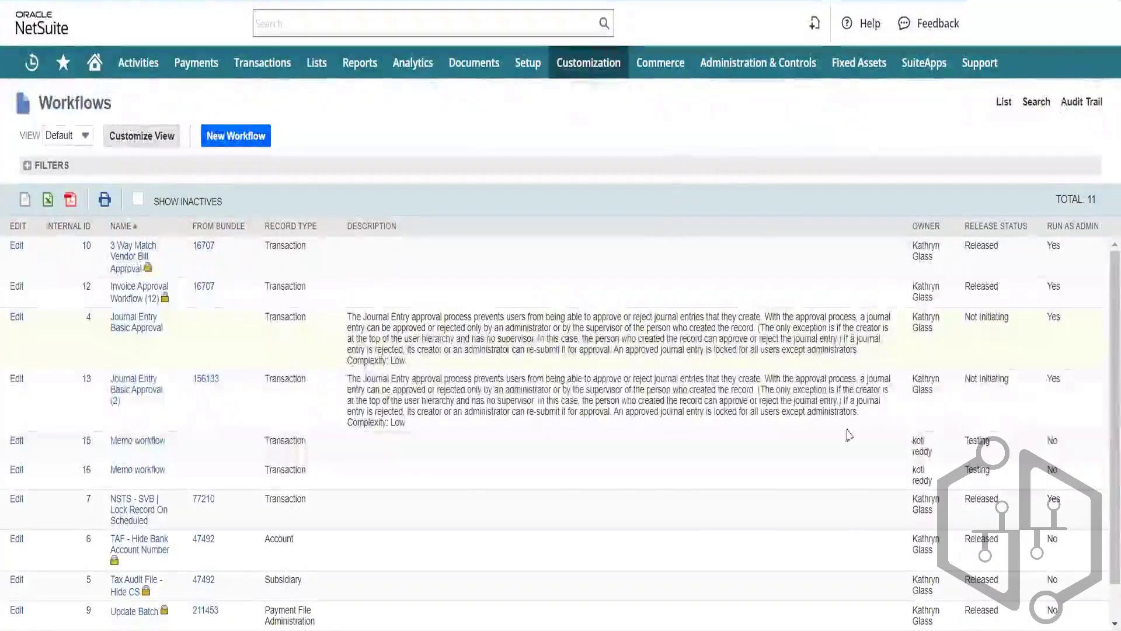
scroll(402, 469, "down", 1)
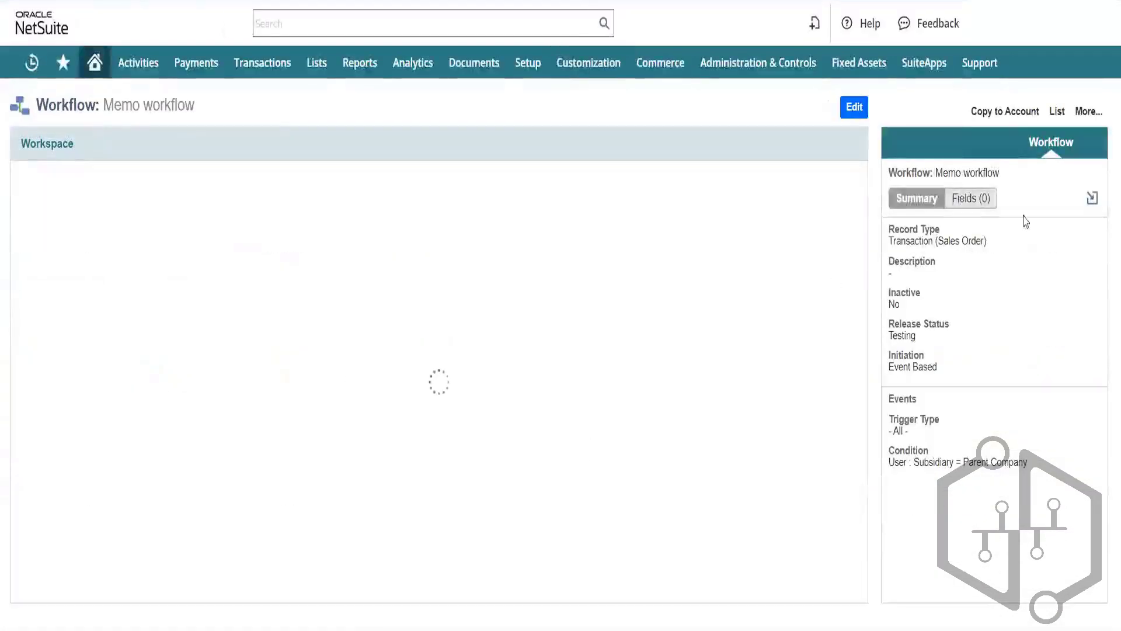
left_click(842, 107)
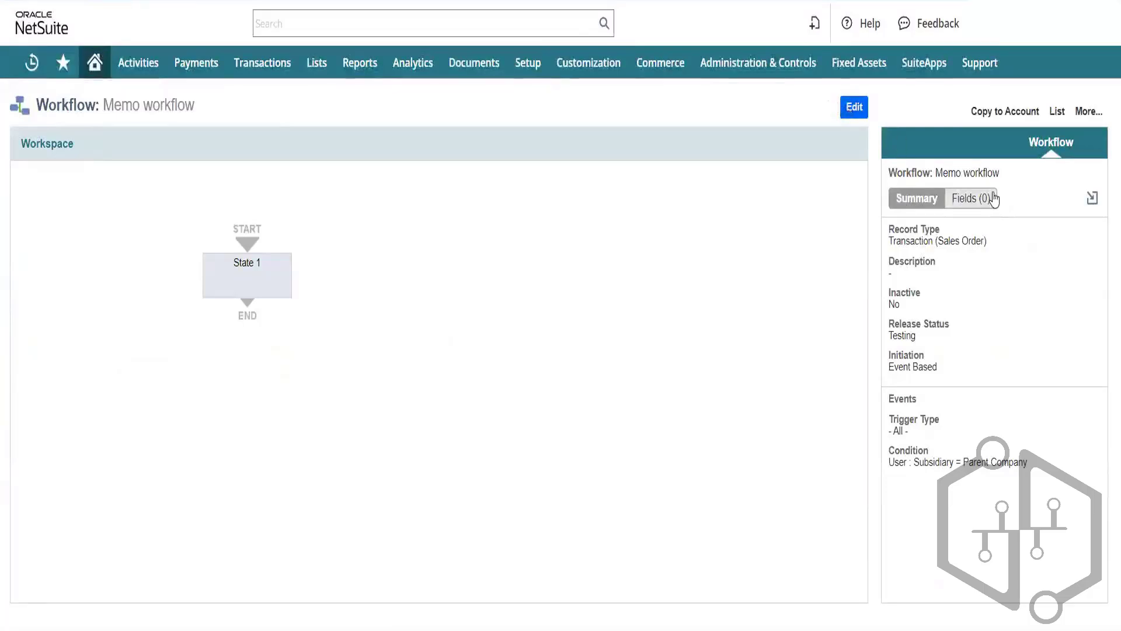
left_click(1092, 199)
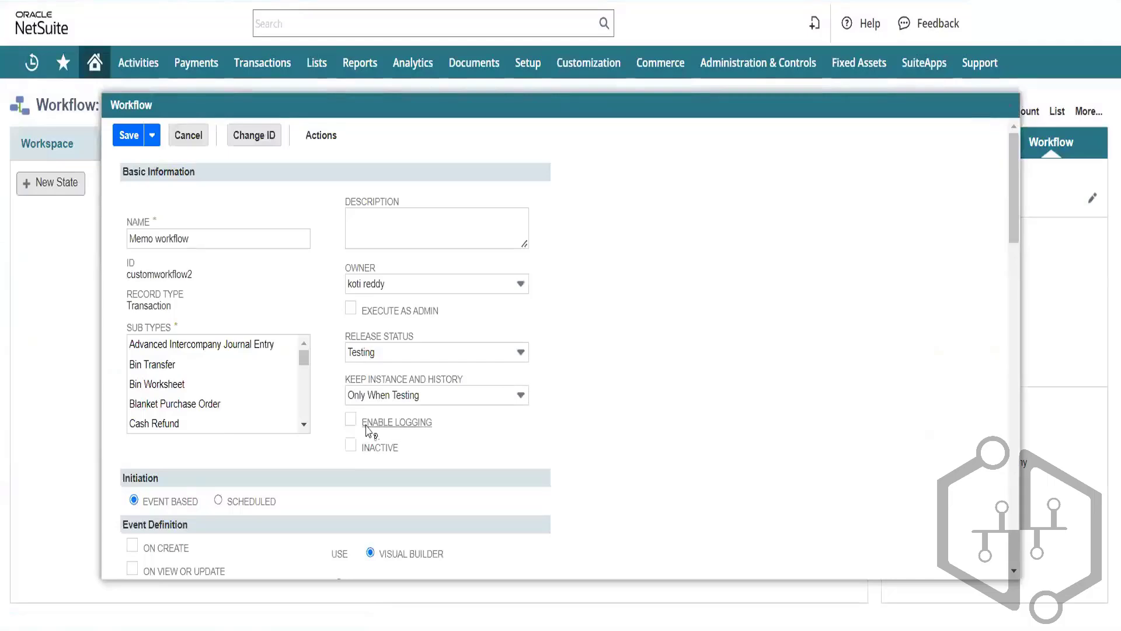
left_click(351, 446)
left_click(133, 136)
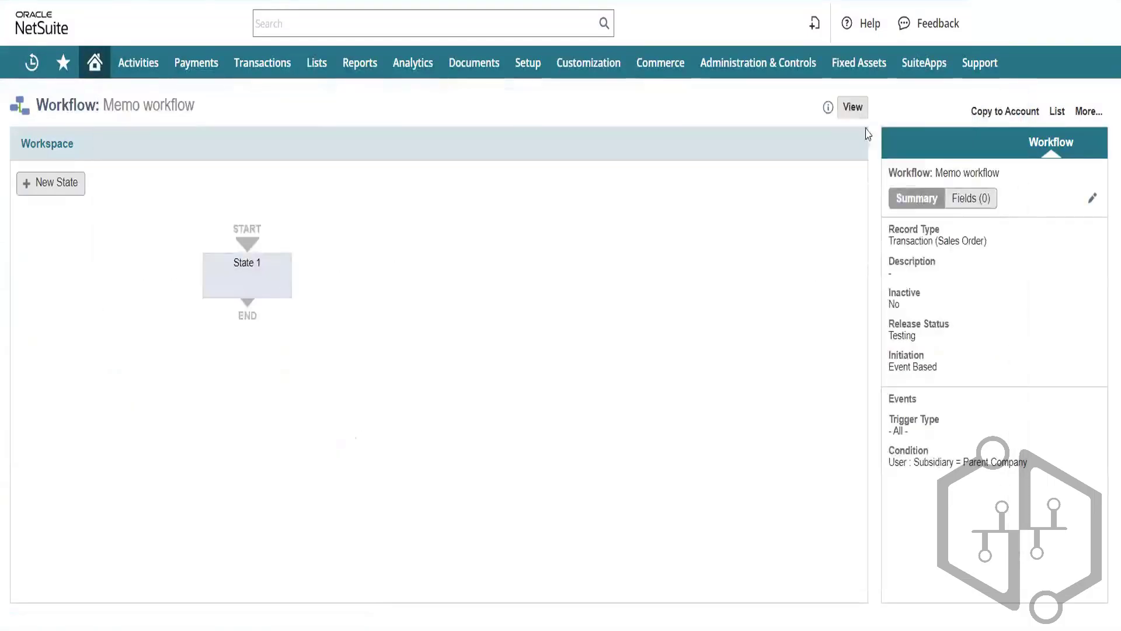
Mark the remaining Memo workflow, internal ID 16, as inactive, save it, and check the release statuses in the workflows list
left_click(1057, 111)
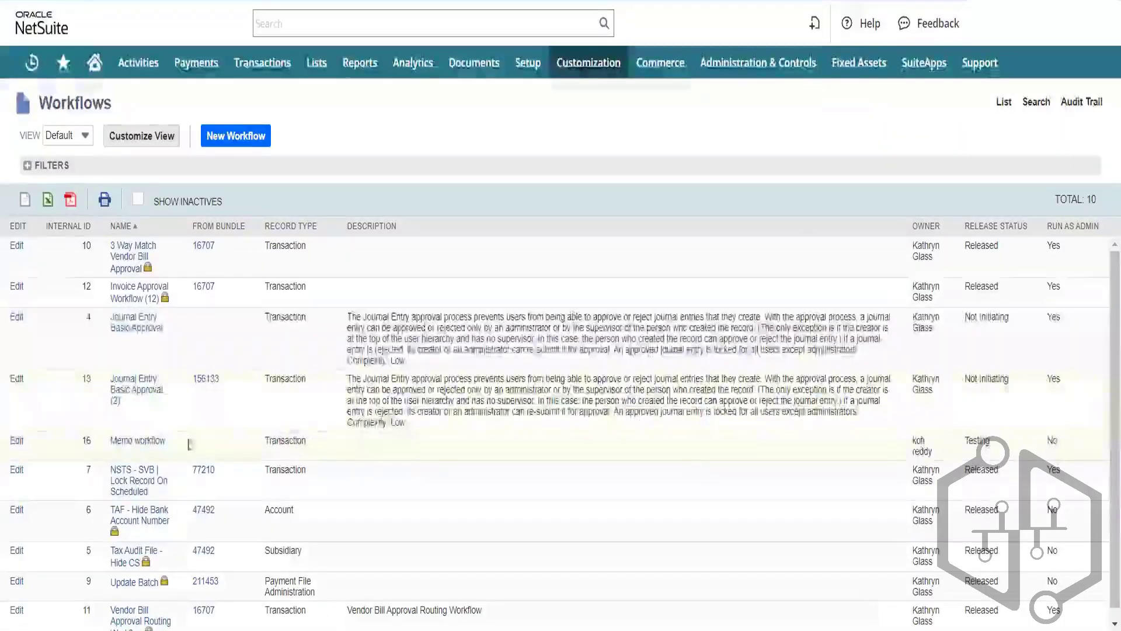
left_click(211, 441)
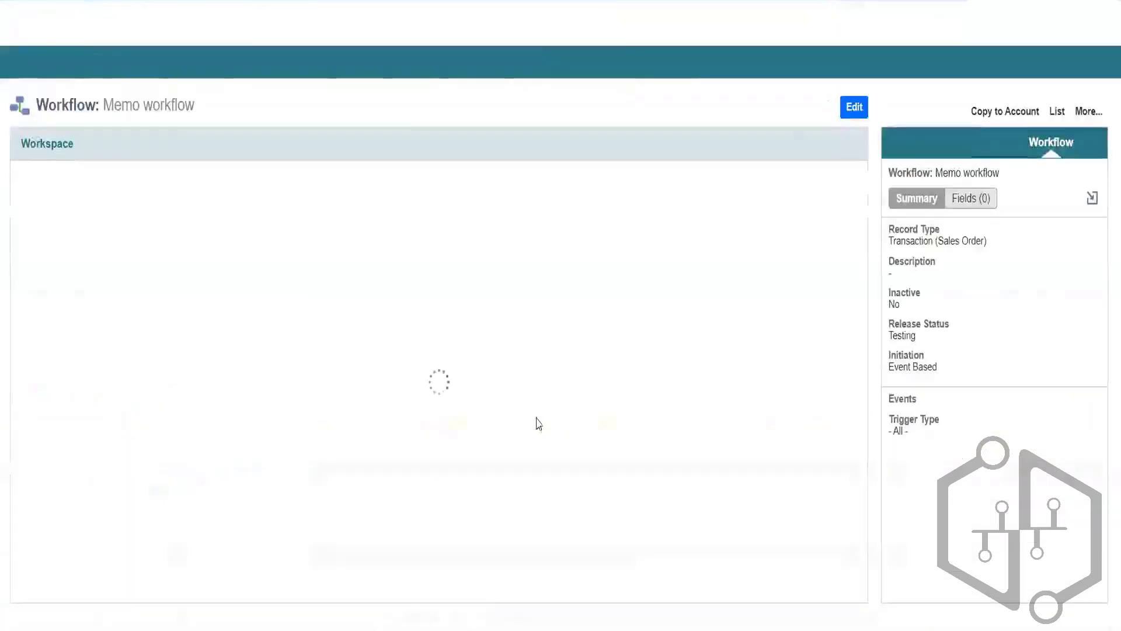
left_click(853, 108)
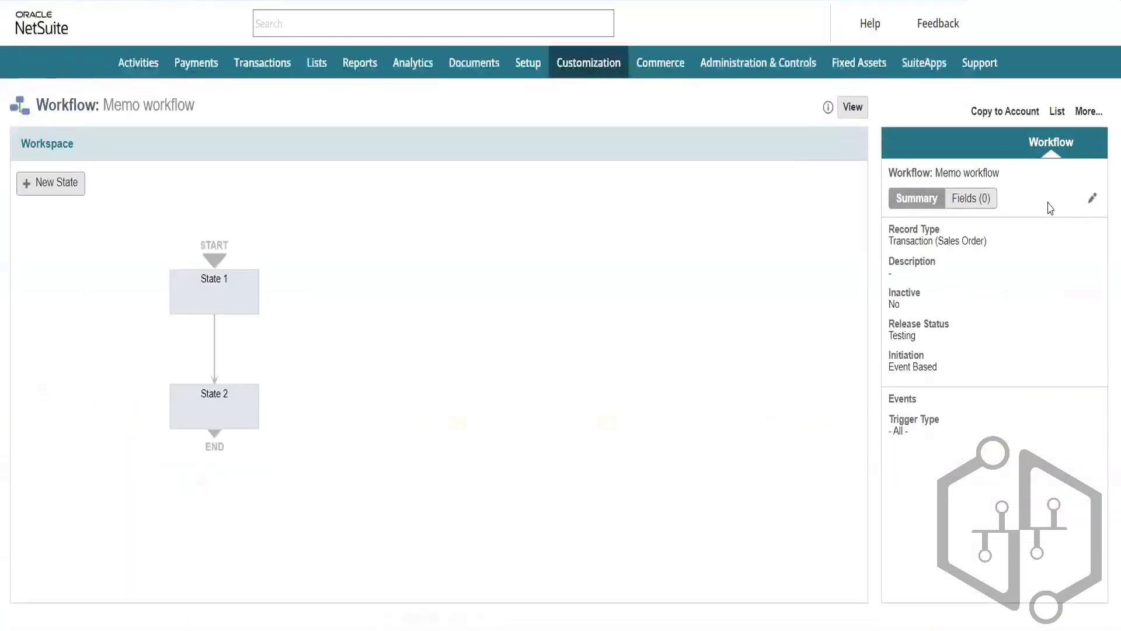
left_click(1093, 199)
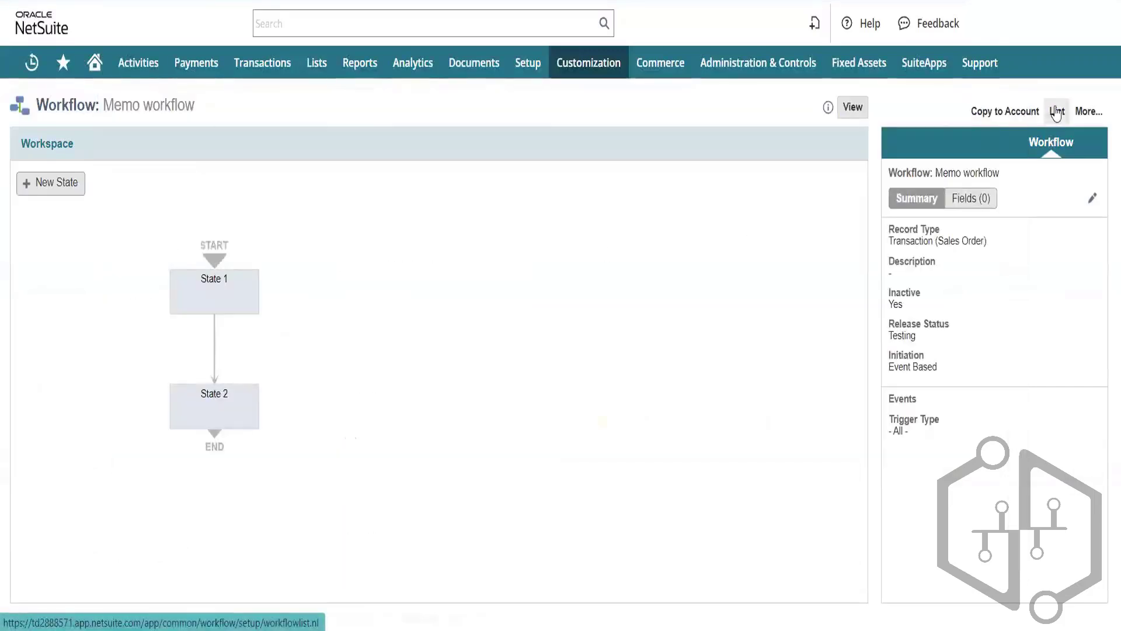
left_click(1057, 112)
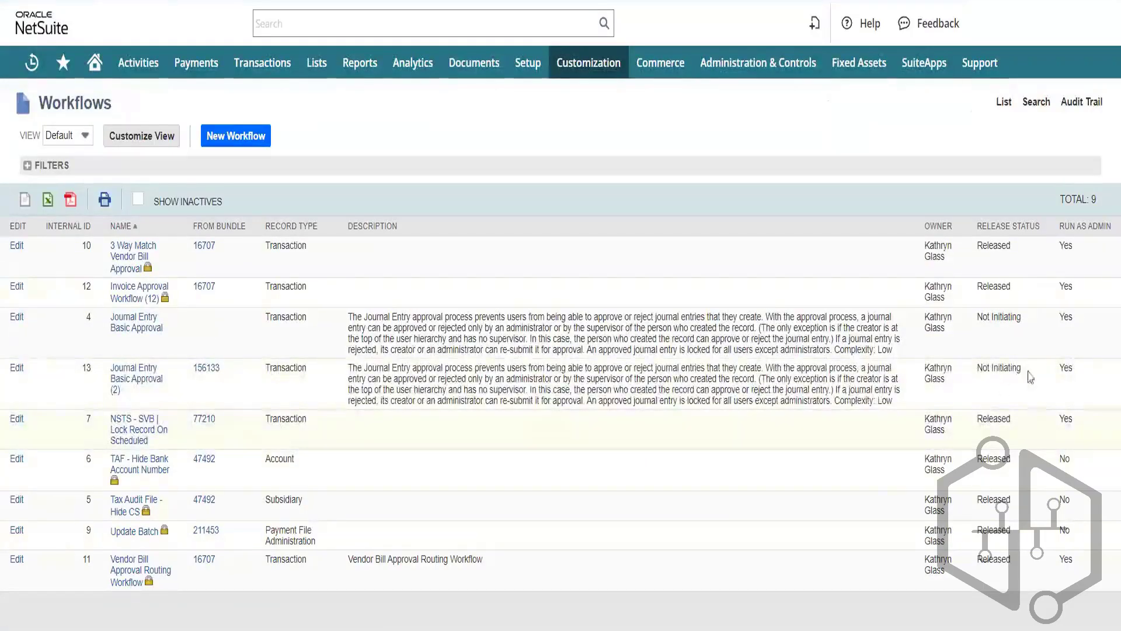
triple_click(1023, 318)
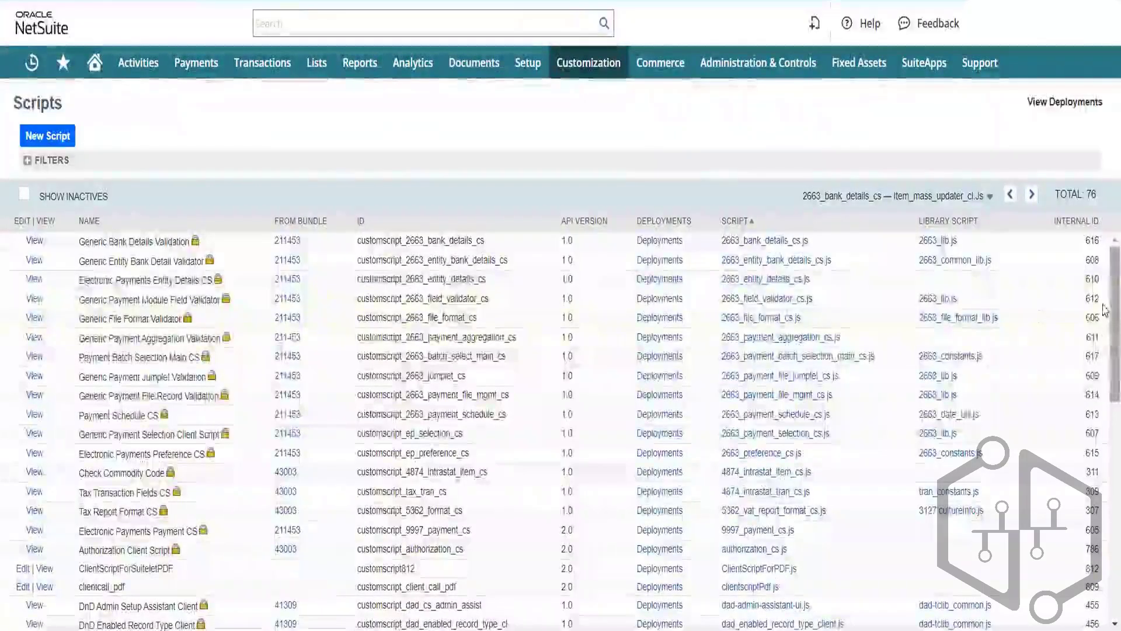
Find the client script Hello From Client on the second page of the scripts list, mark it as inactive, and save it
left_click_drag(1106, 309, 1105, 405)
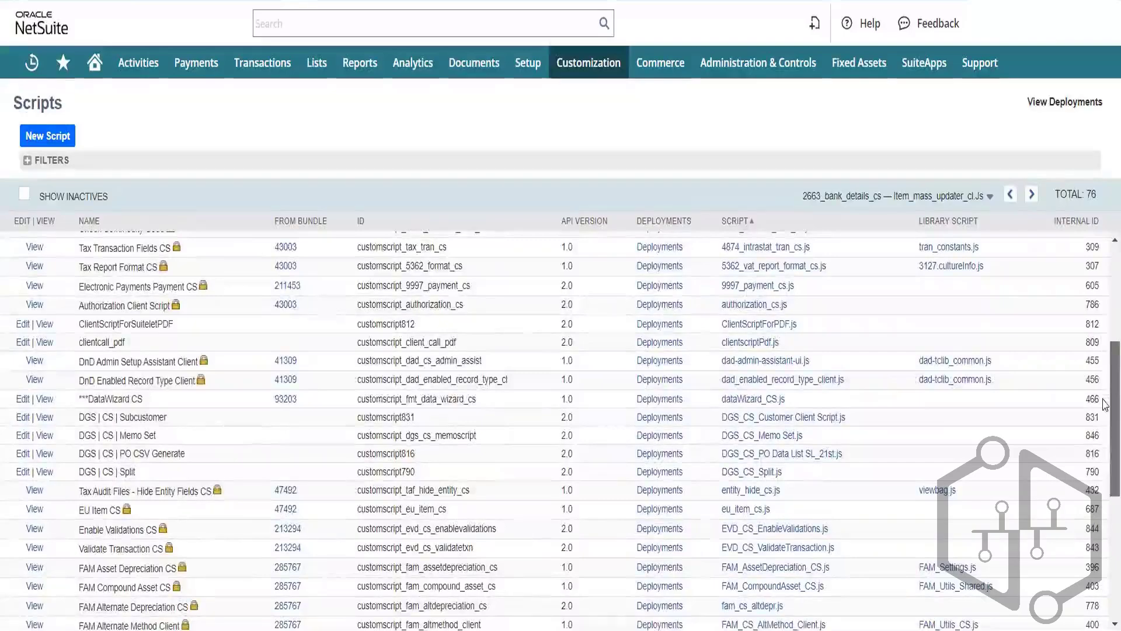
left_click_drag(1106, 405, 1108, 219)
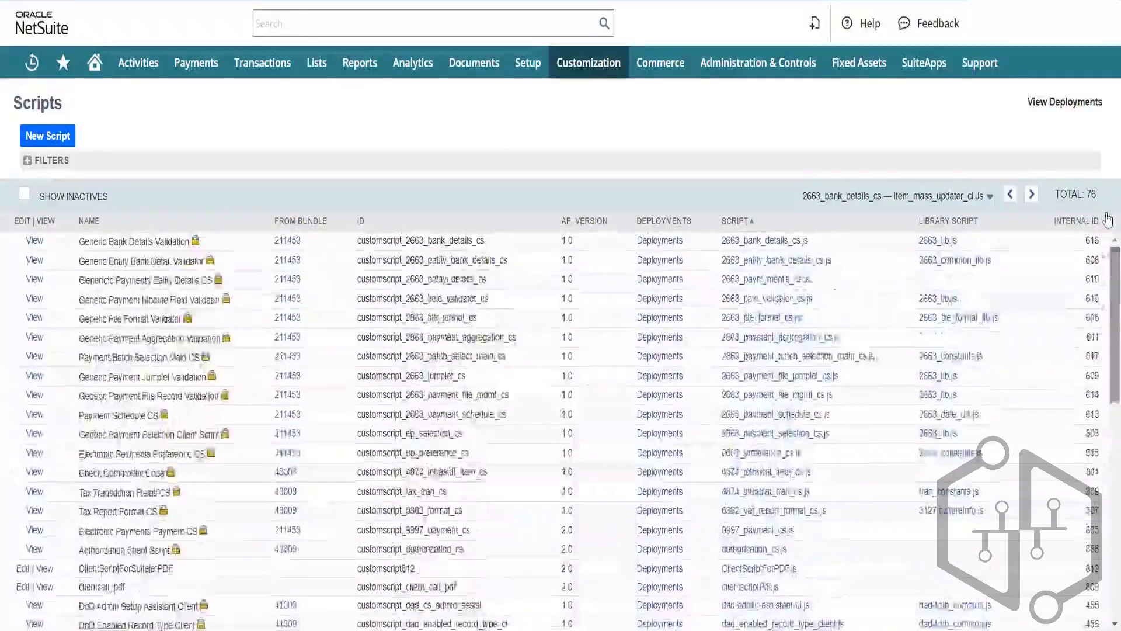
left_click(986, 196)
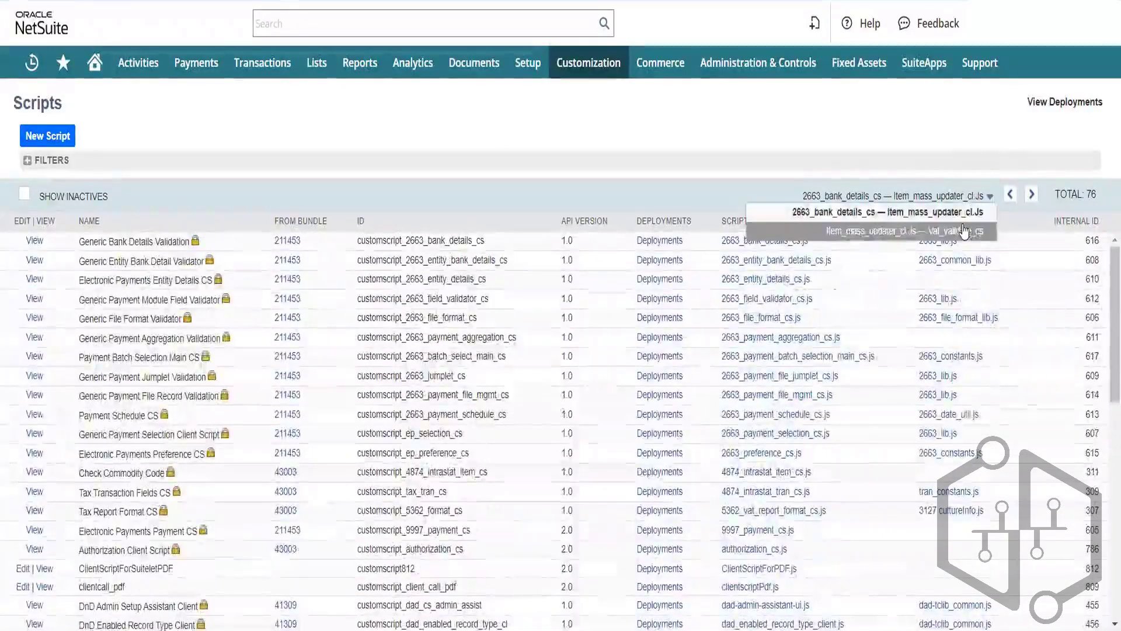
left_click(965, 232)
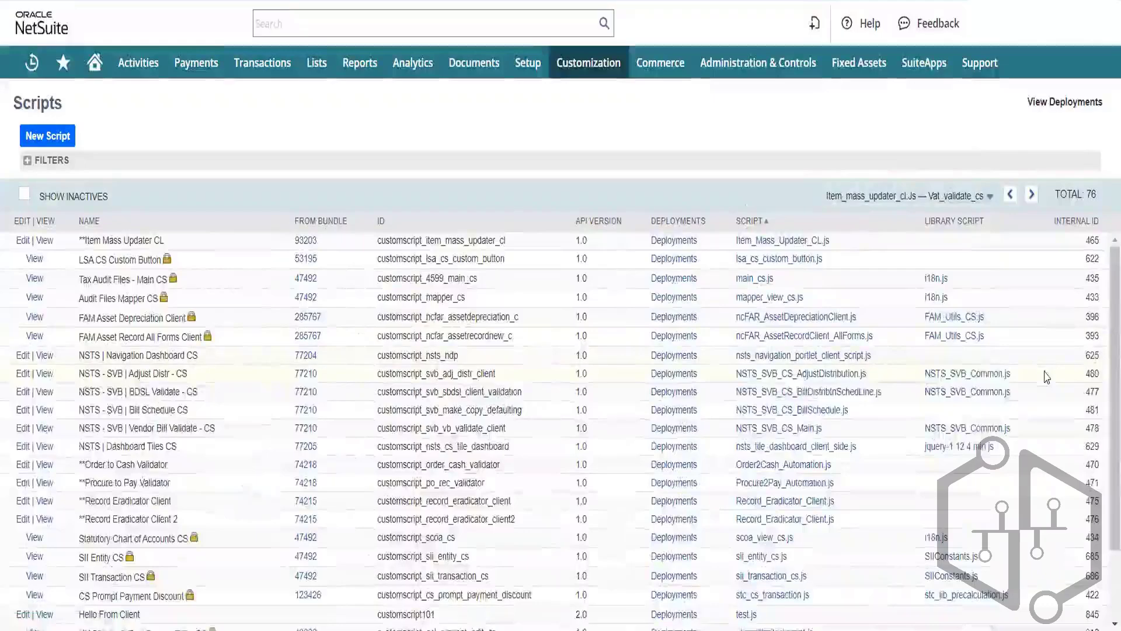
left_click_drag(1107, 304, 1105, 416)
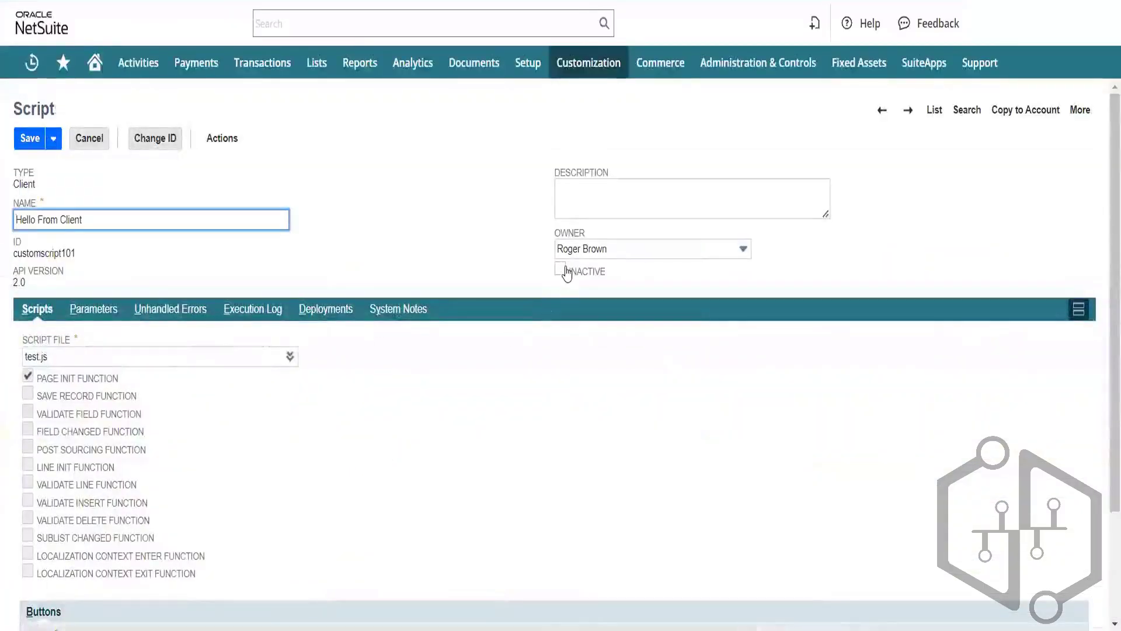
left_click(561, 270)
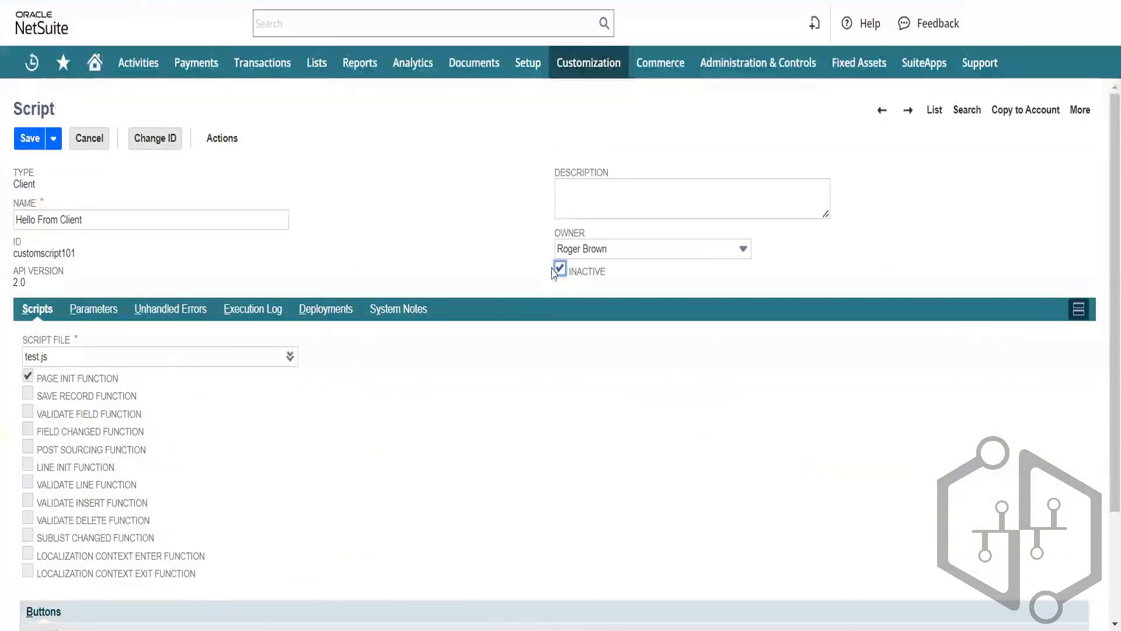
left_click(29, 141)
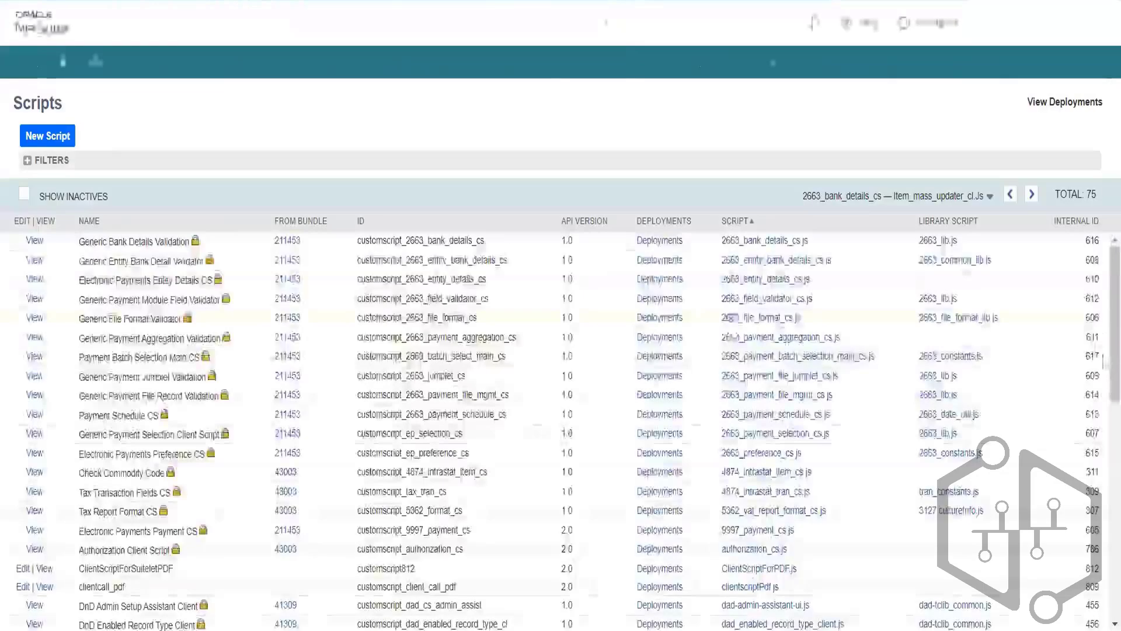
Edit the client script DGS | CS | Memo Set from the scripts list, mark it as inactive, and save it
left_click_drag(1104, 328, 1105, 429)
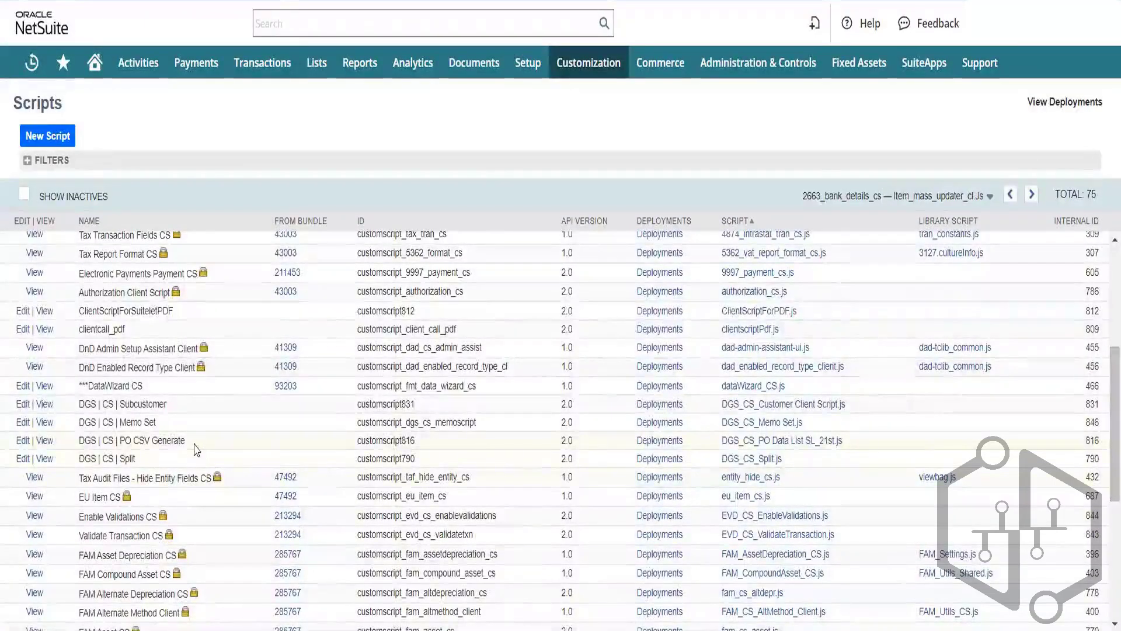
left_click_drag(182, 449, 156, 460)
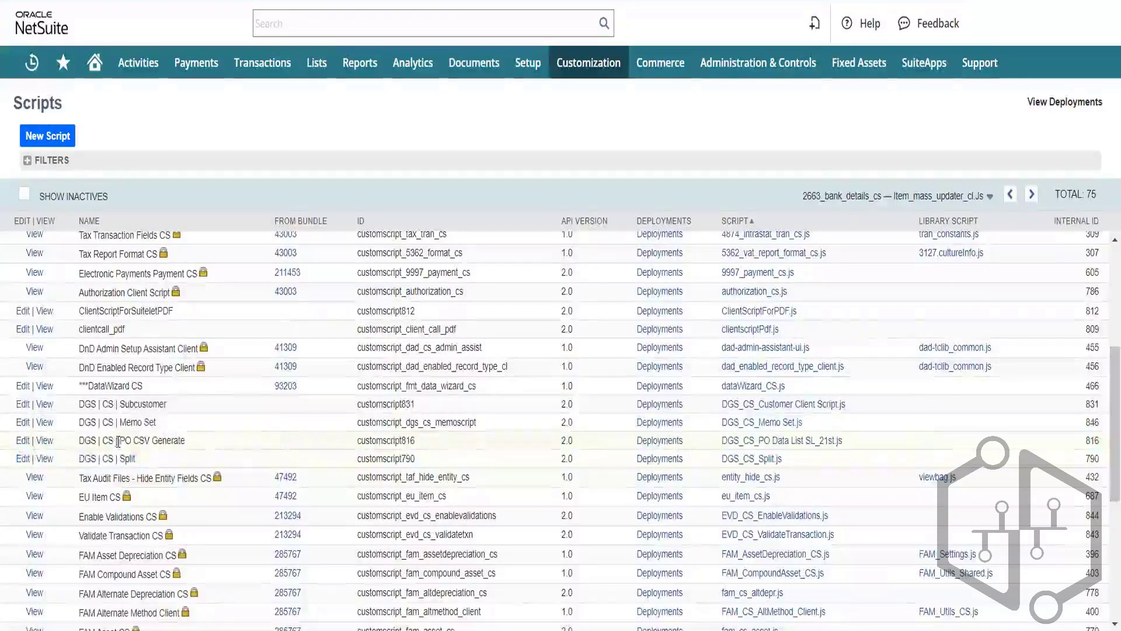
triple_click(119, 442)
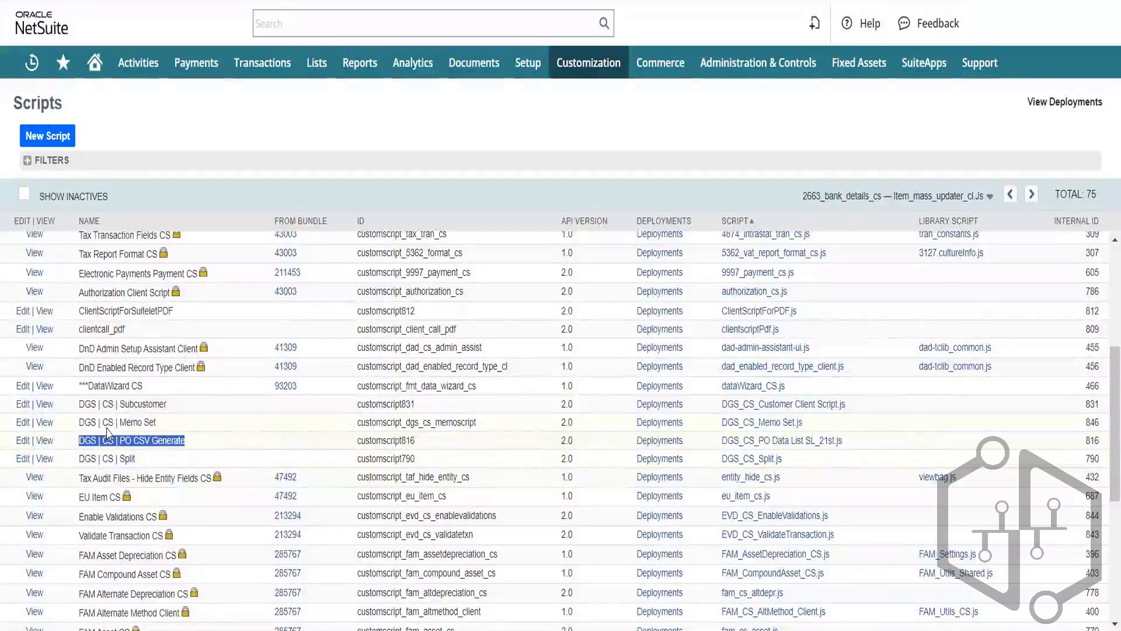
left_click(23, 423)
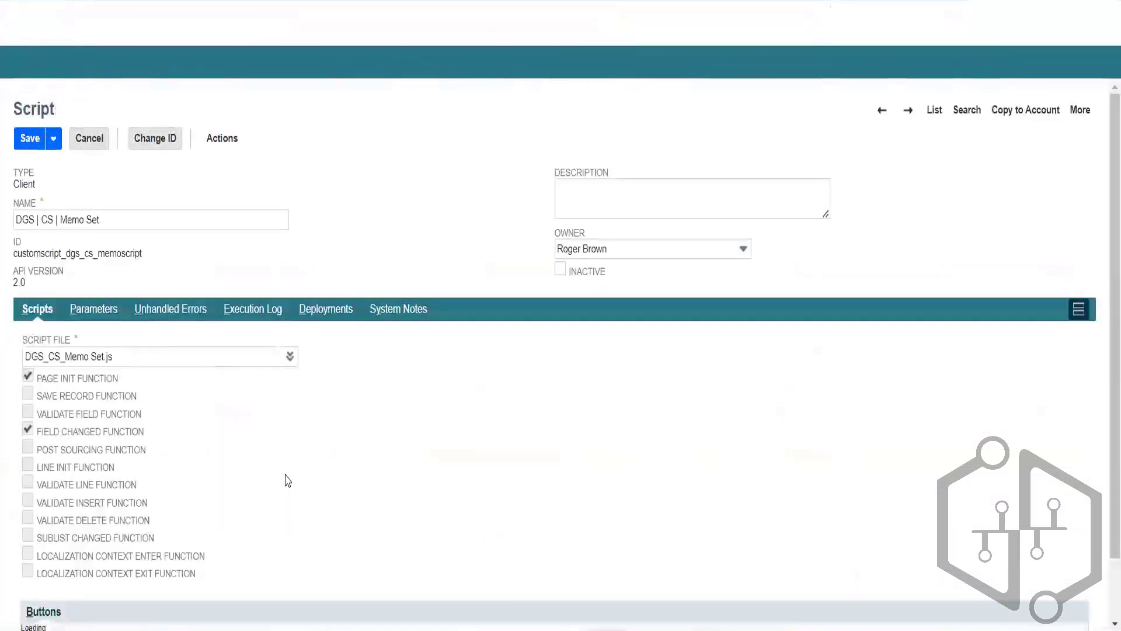
left_click(560, 270)
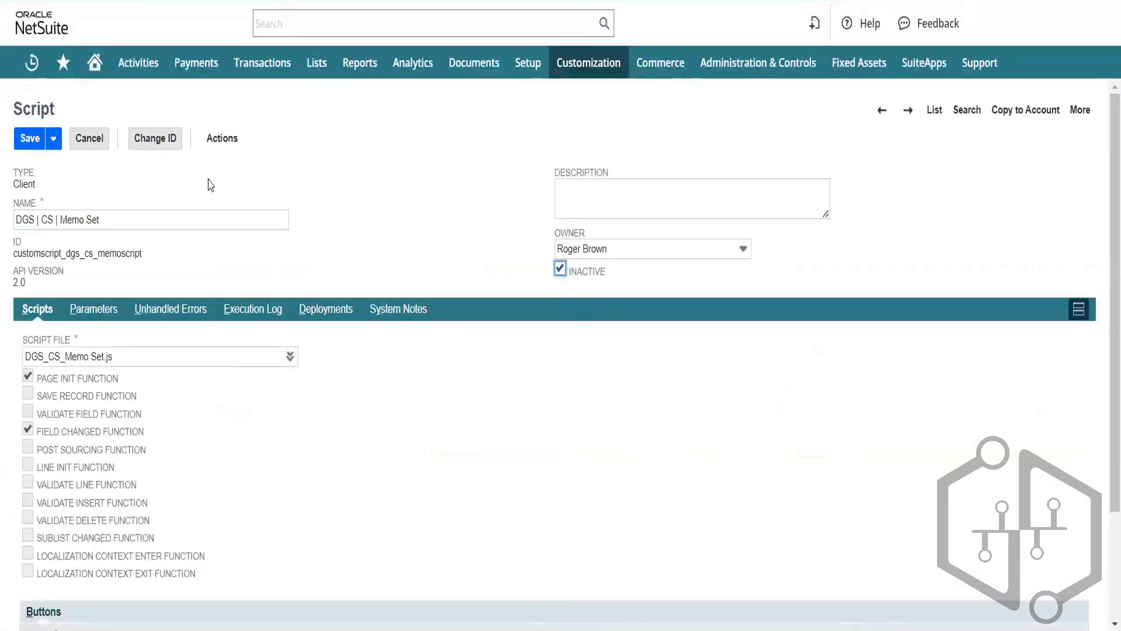
left_click(27, 142)
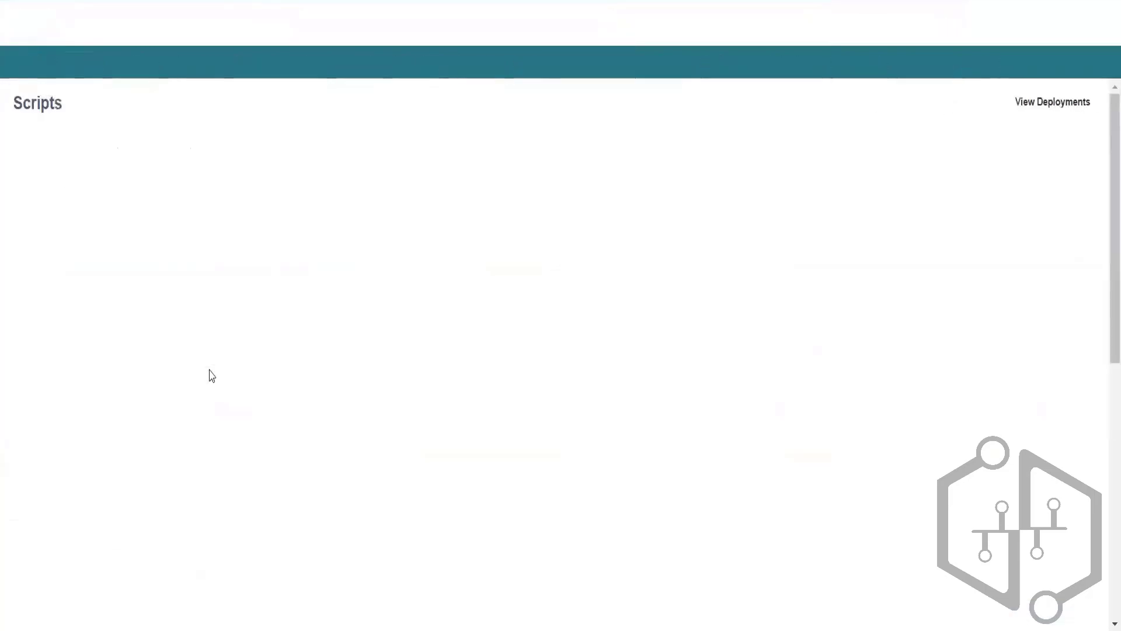
Mark the client script DGS | CS | PO CSV Generate as inactive, save it, and look through the remaining scripts
left_click_drag(1104, 287, 1105, 395)
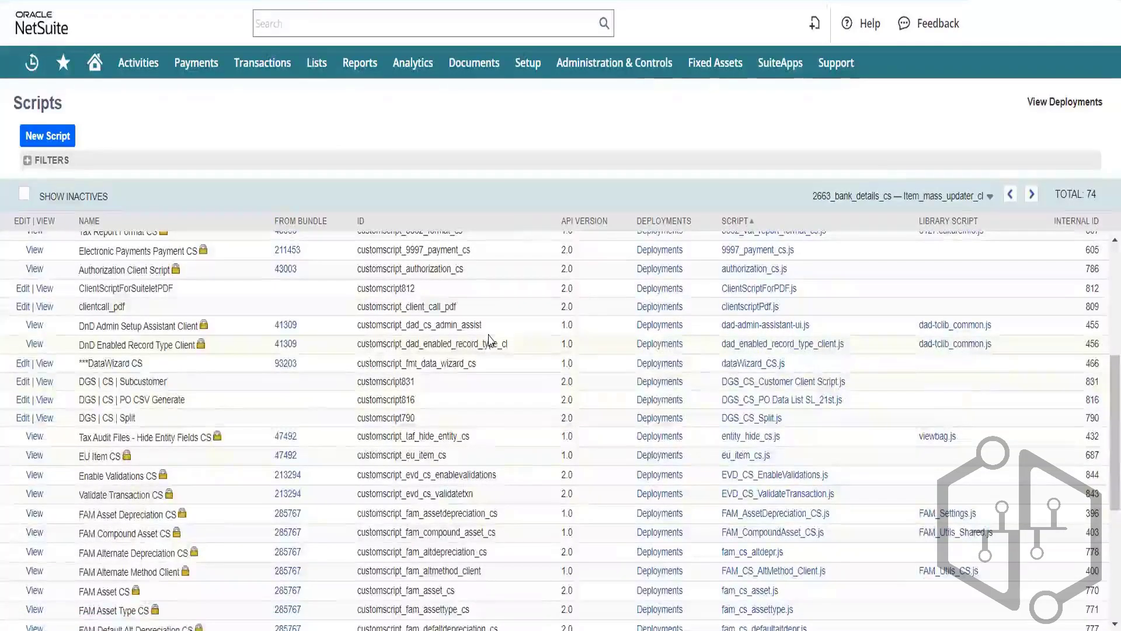
left_click(560, 269)
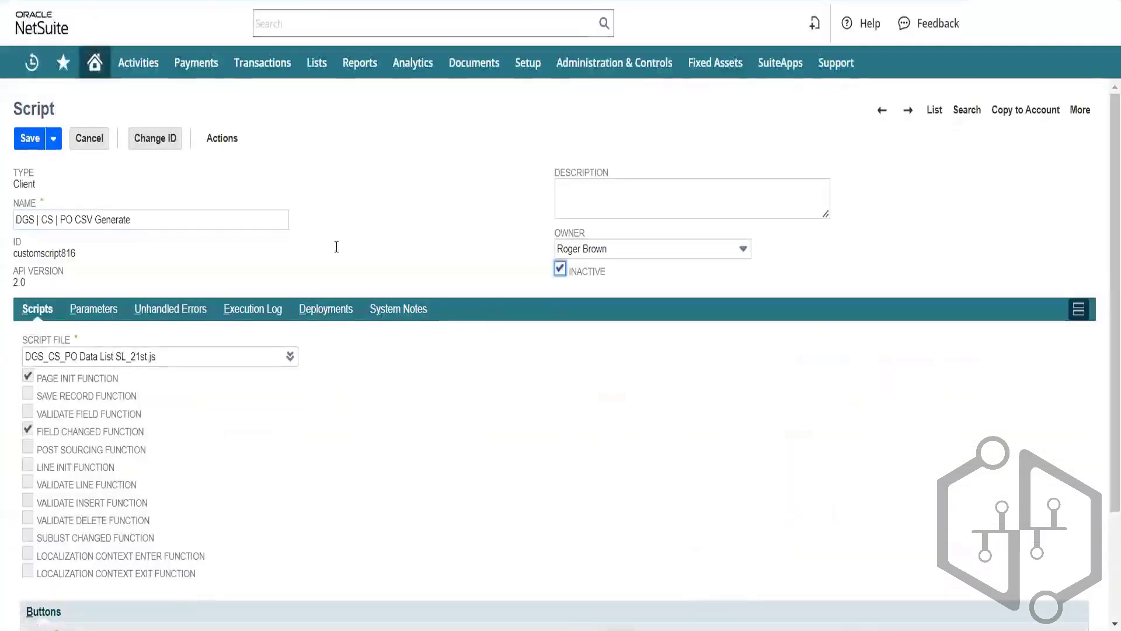
left_click(31, 140)
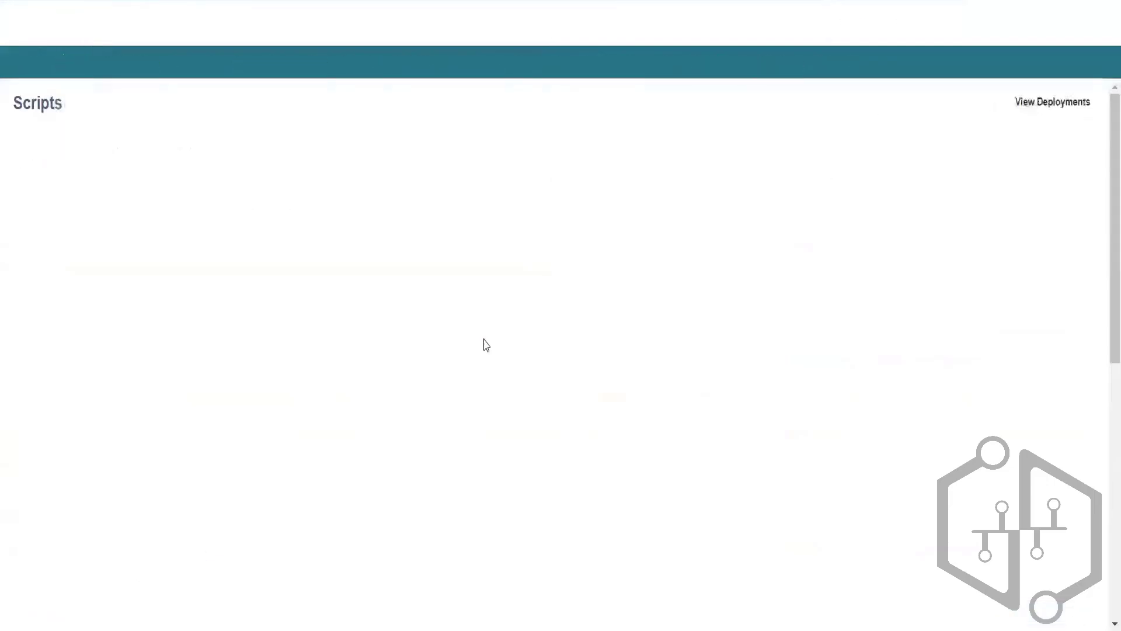
scroll(1106, 330, "down", 4)
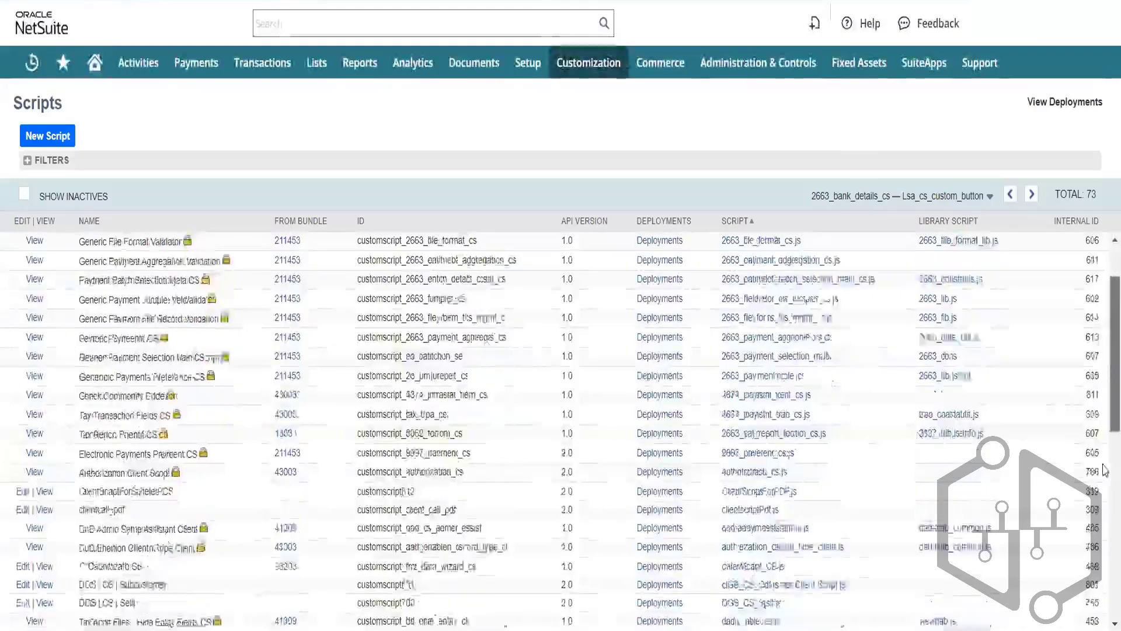
scroll(1106, 403, "up", 1)
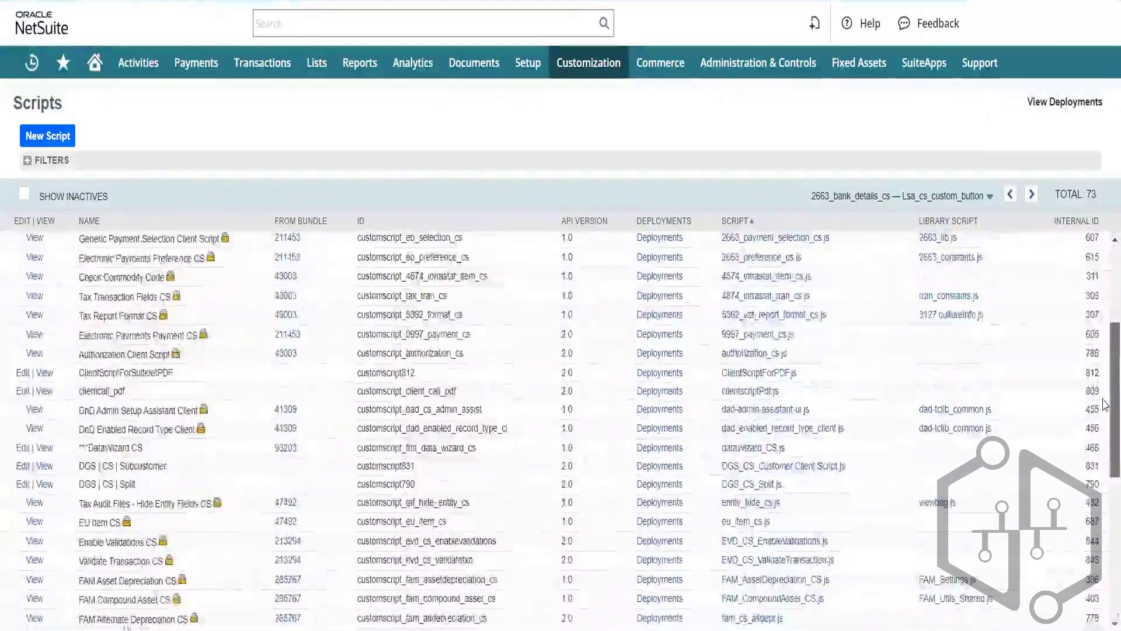
scroll(1106, 403, "up", 3)
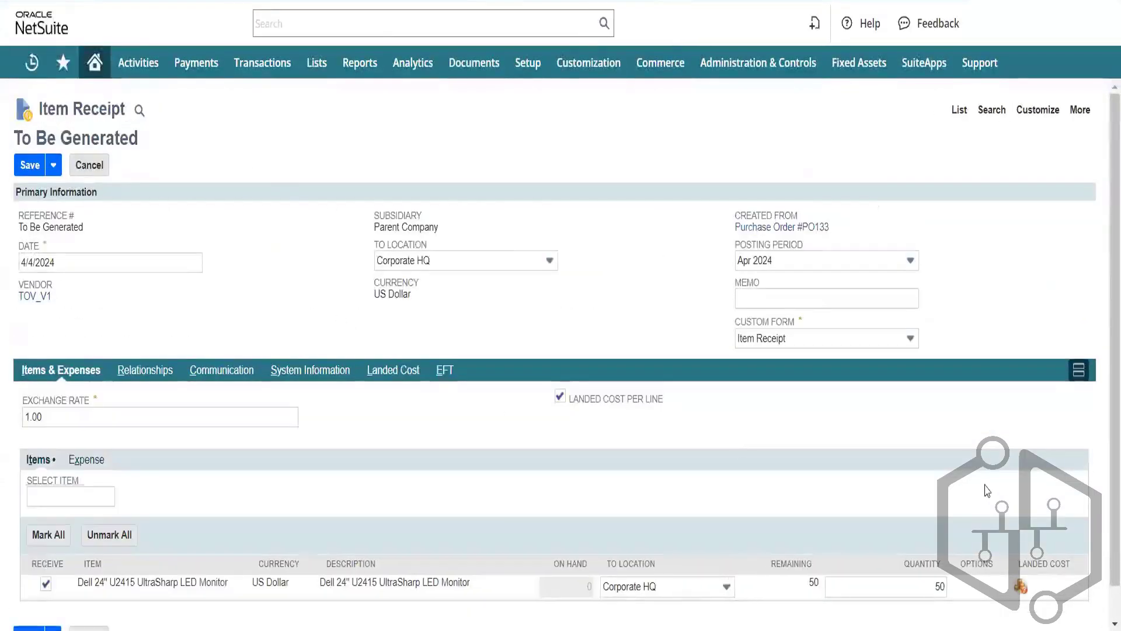
On the open item receipt, add a Landed Cost Category amount of 1.00 to the Dell monitor line
left_click(1020, 586)
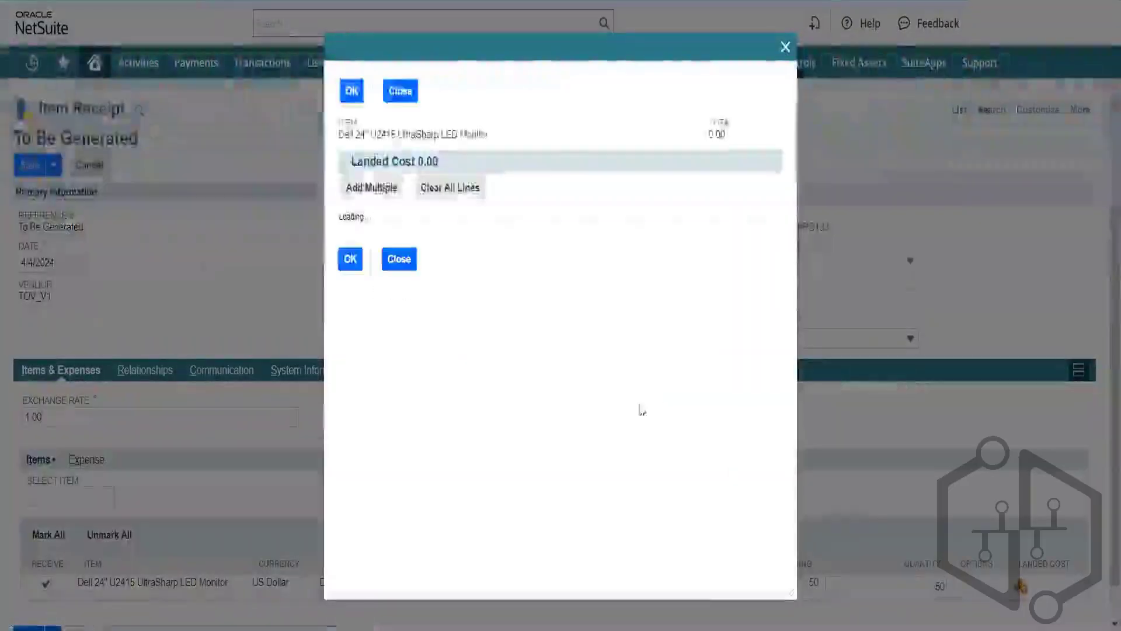
left_click(418, 253)
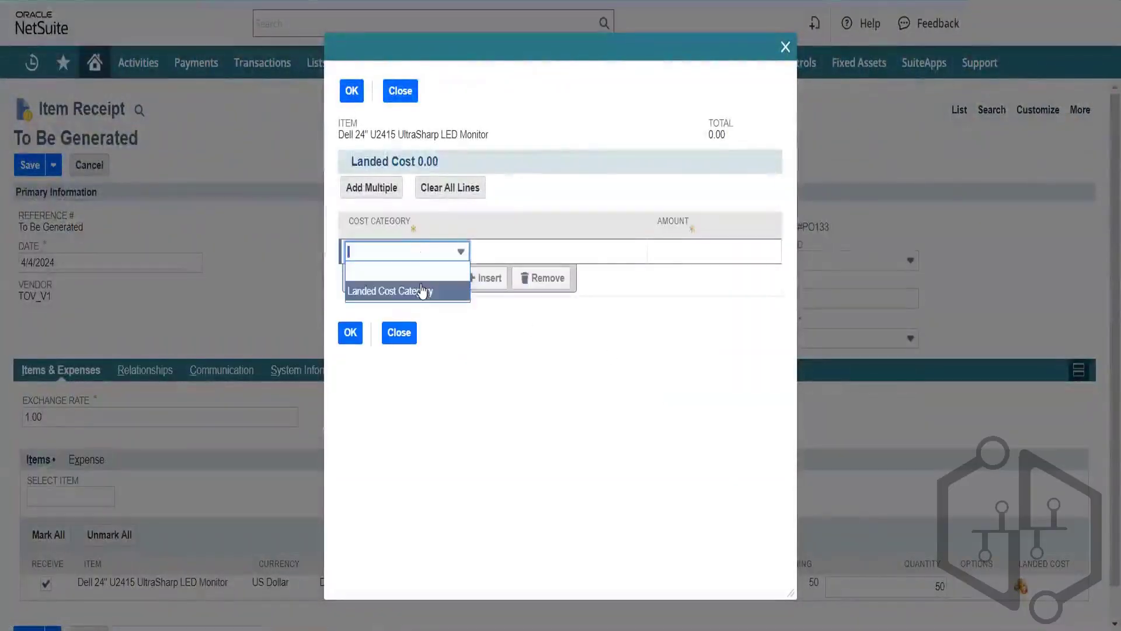
left_click(421, 291)
left_click(669, 256)
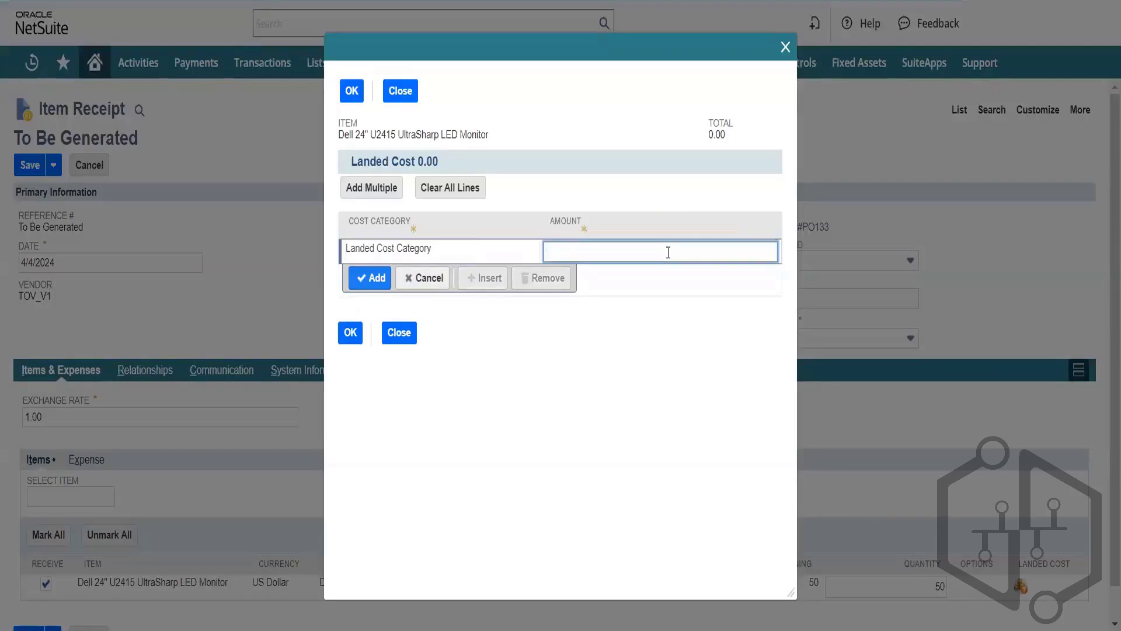
left_click(374, 278)
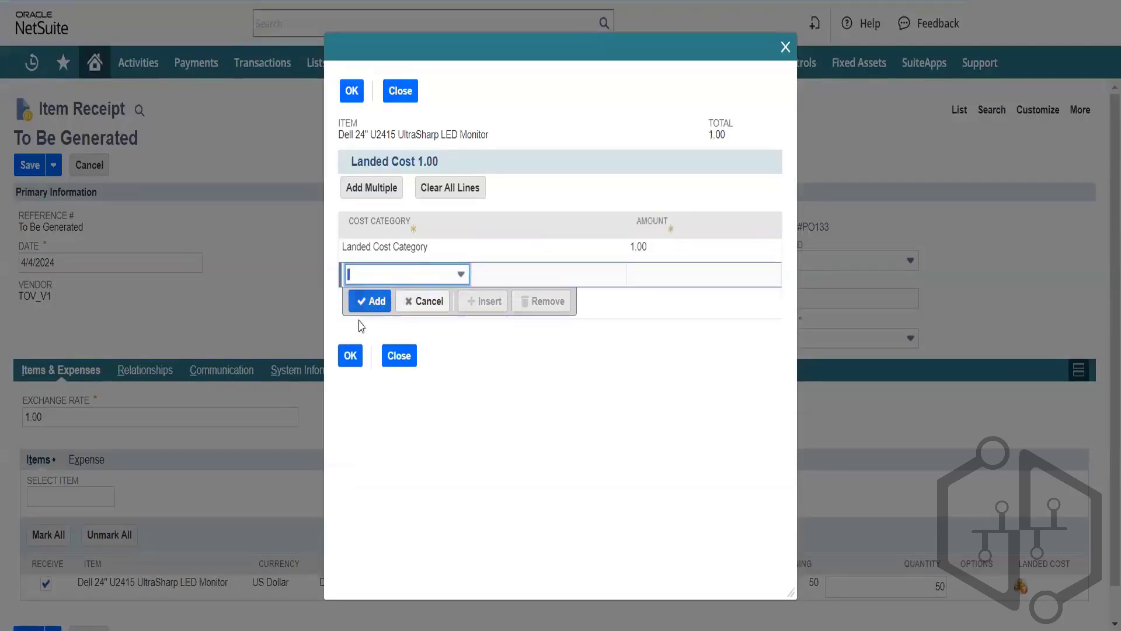
Confirm the monitor's landed cost line of 1.00 and try to save the item receipt
left_click(359, 356)
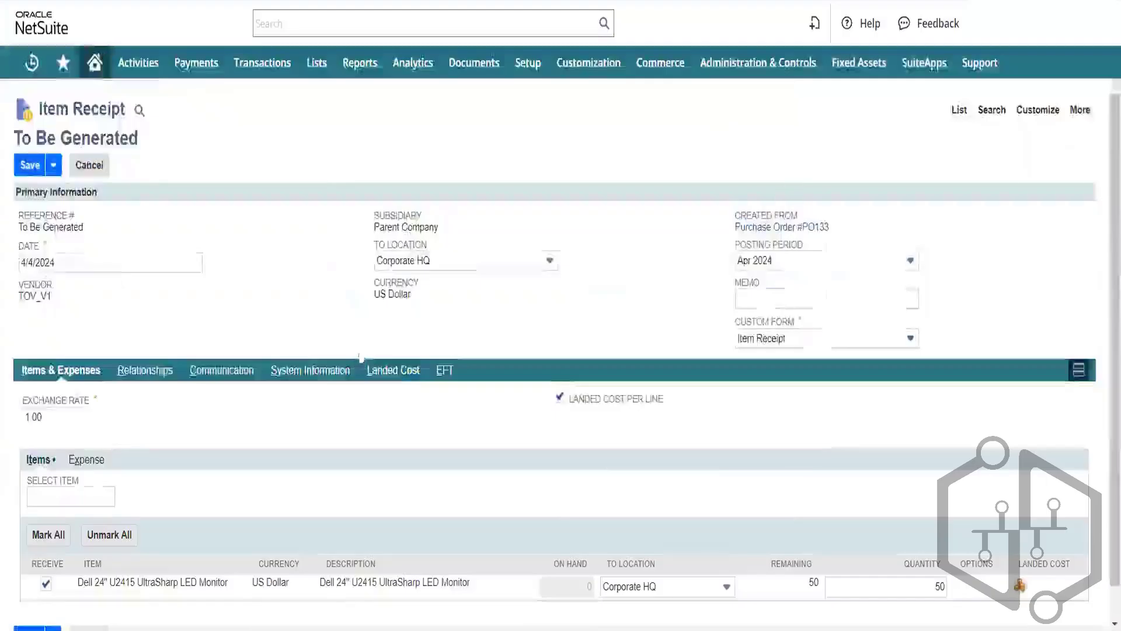
left_click(28, 174)
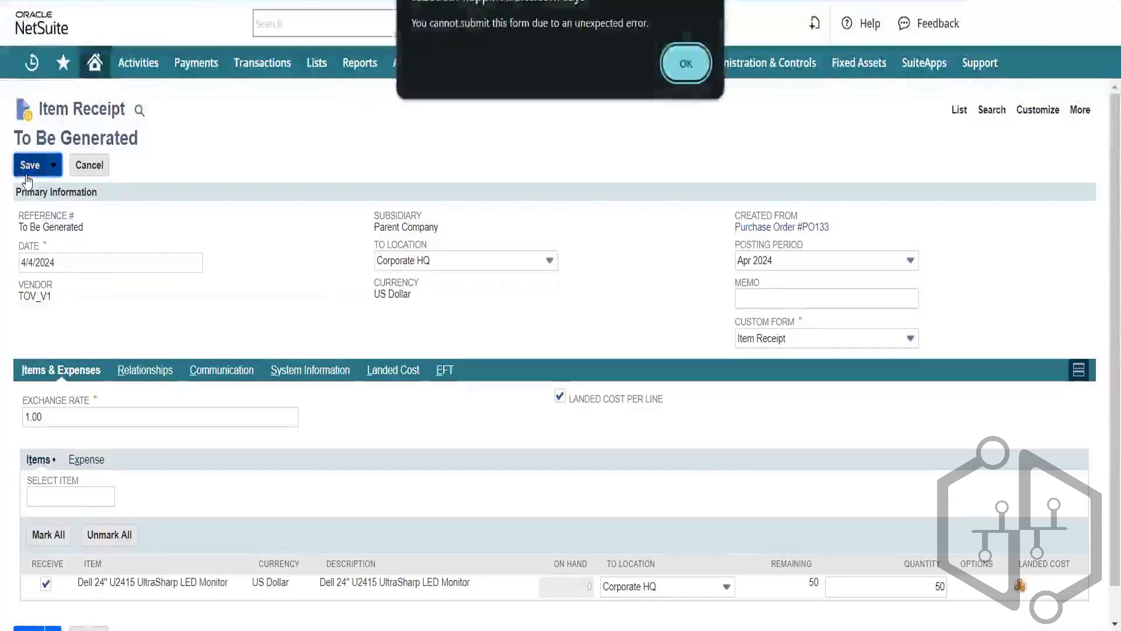
left_click(687, 63)
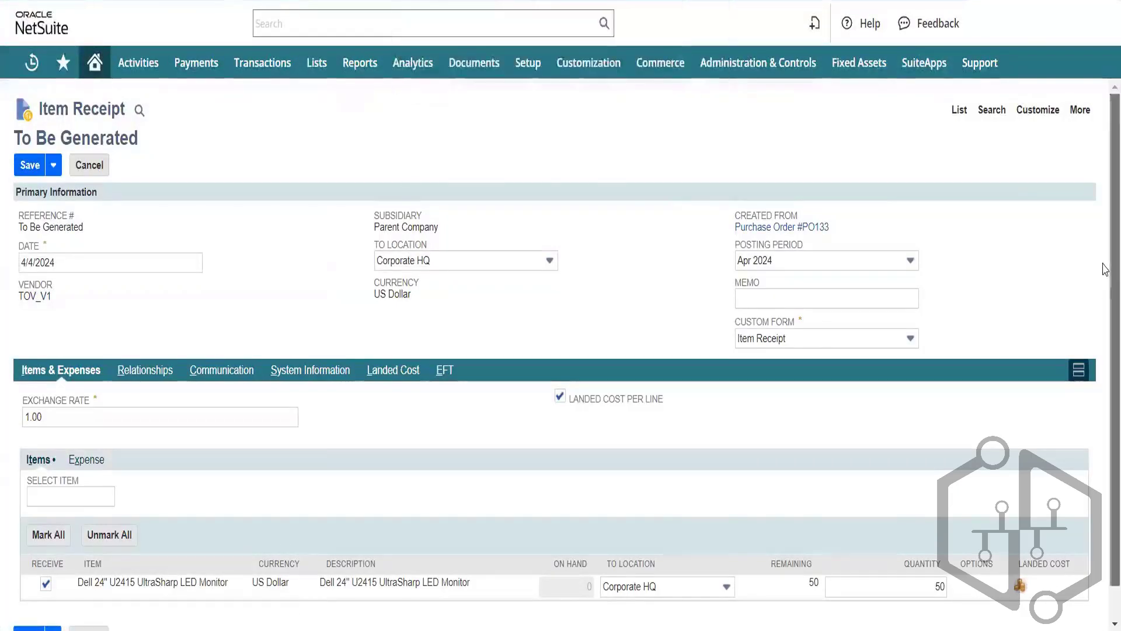
Switch the item receipt's custom form to Item Receipt 2 and try to save the receipt again
scroll(1106, 365, "down", 1)
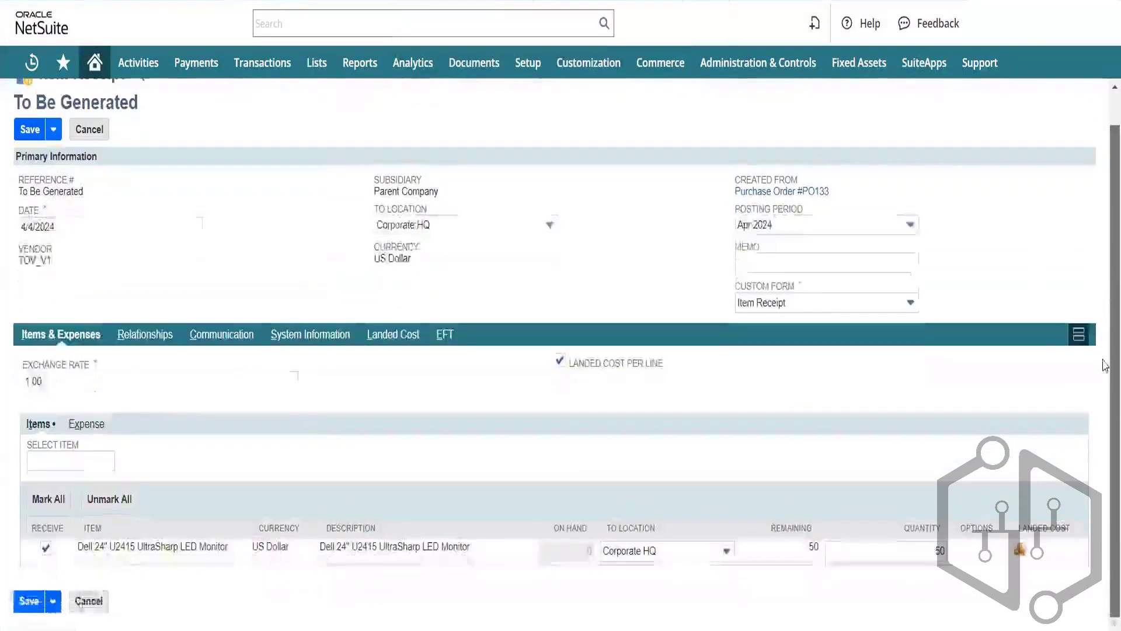
left_click(847, 305)
left_click(834, 342)
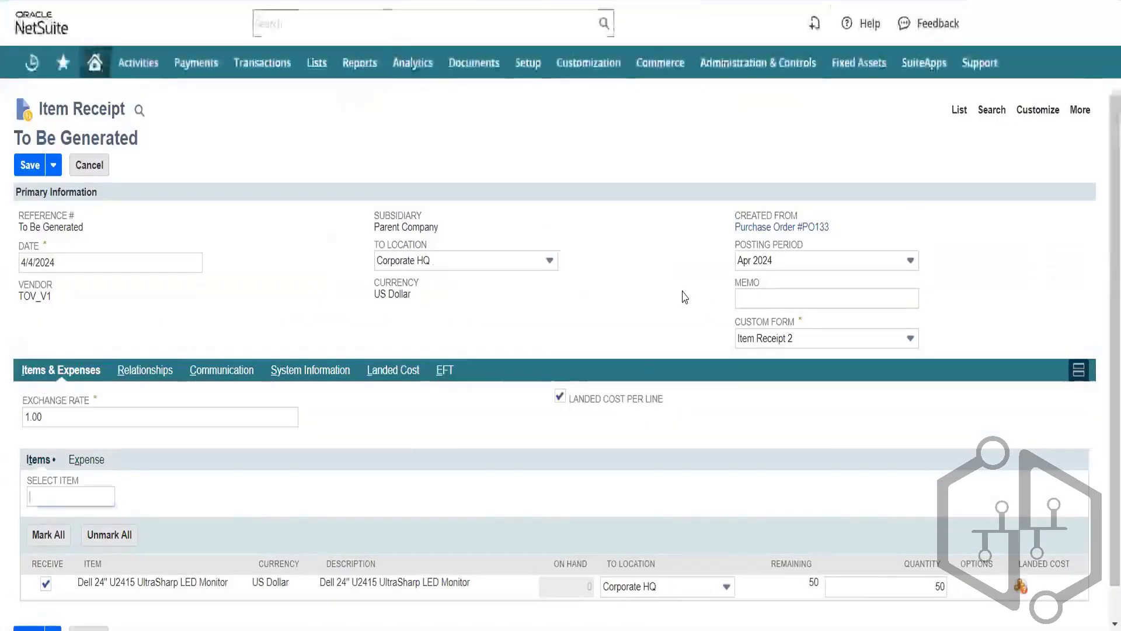
left_click(27, 168)
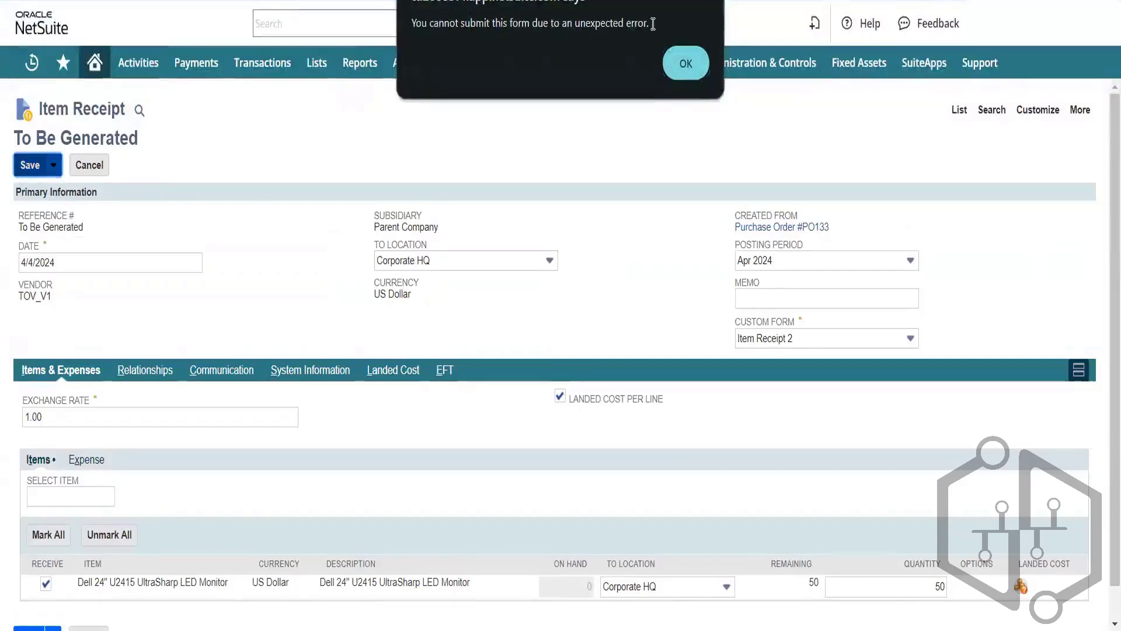
Copy the save error text and search SuiteAnswers for "You cannot submit this form due to an unexpected error while doing item receipt"
left_click_drag(650, 23, 414, 26)
key("ctrl+c")
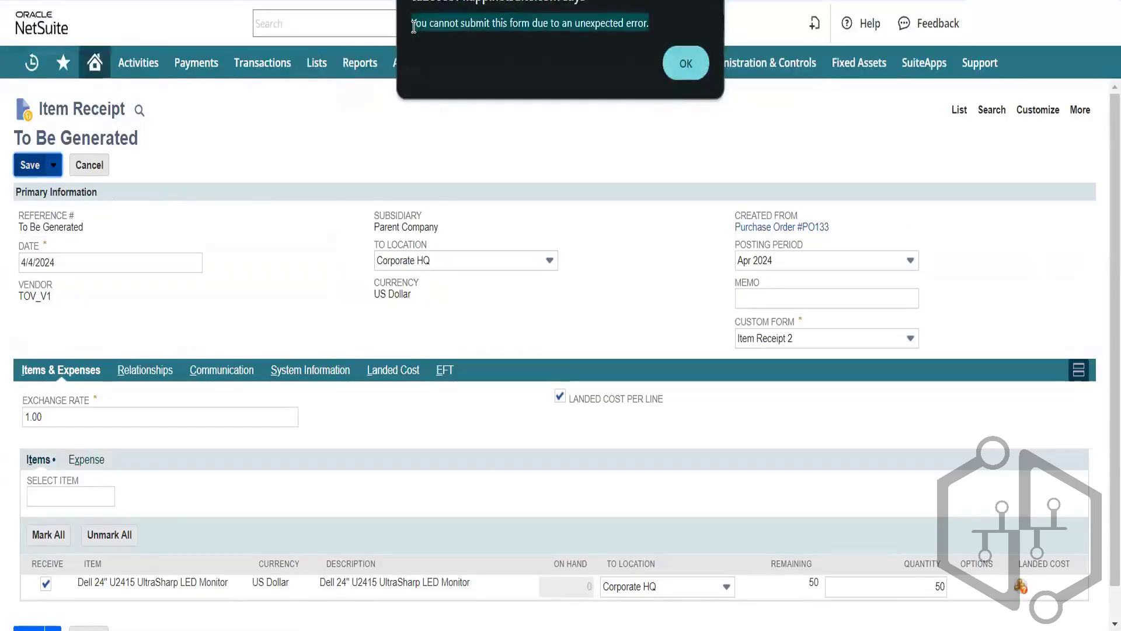
left_click(669, 62)
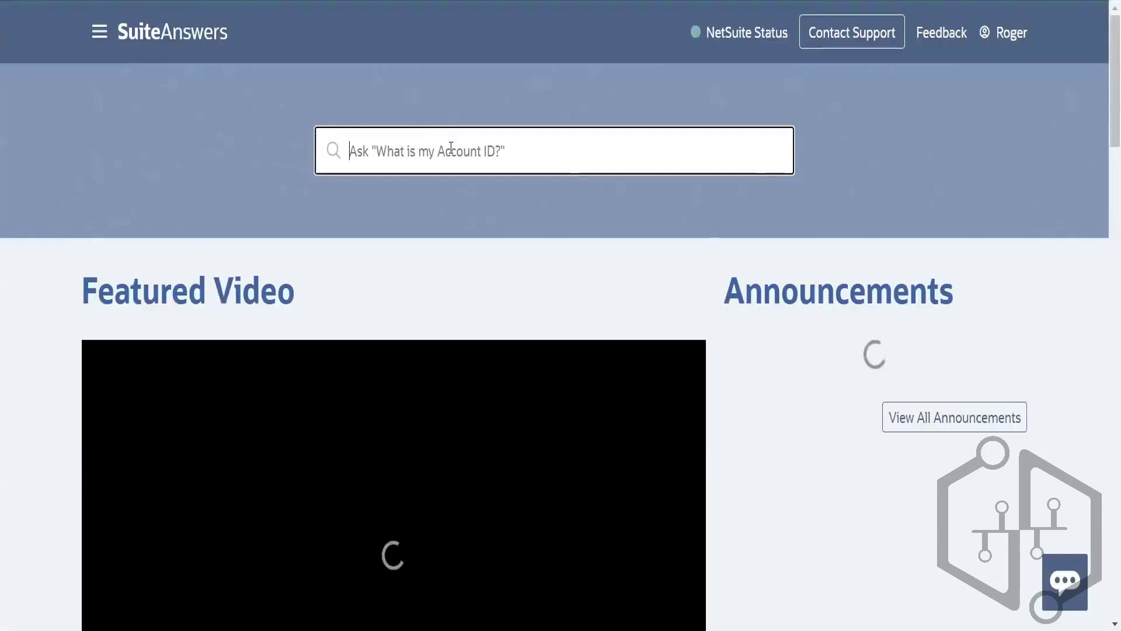
key("ctrl+v")
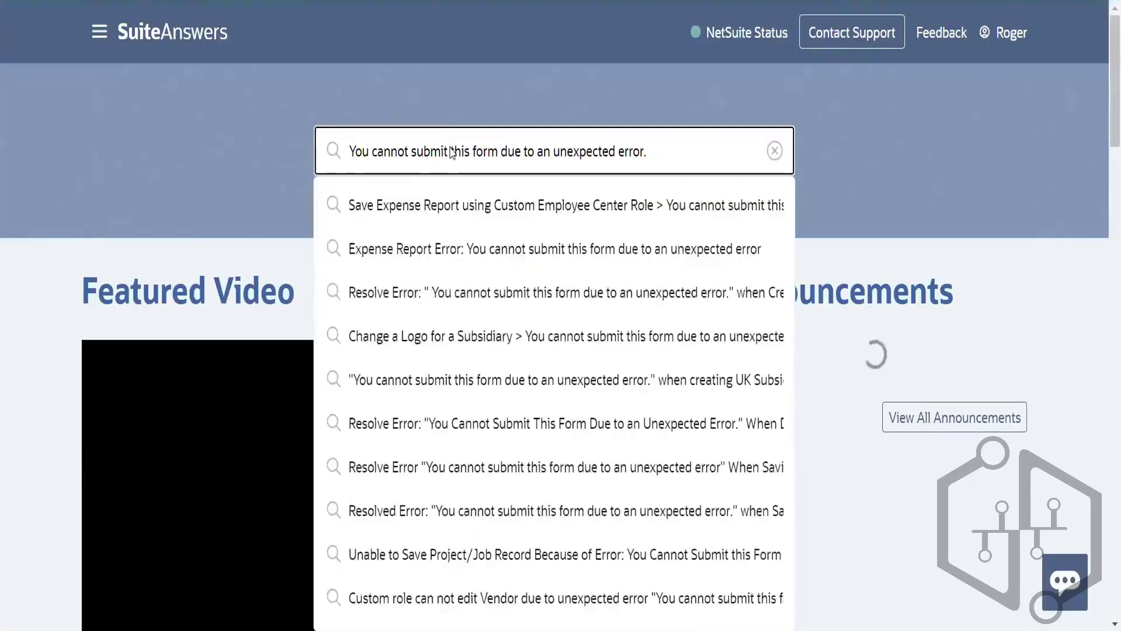
key("BackSpace")
type("while ")
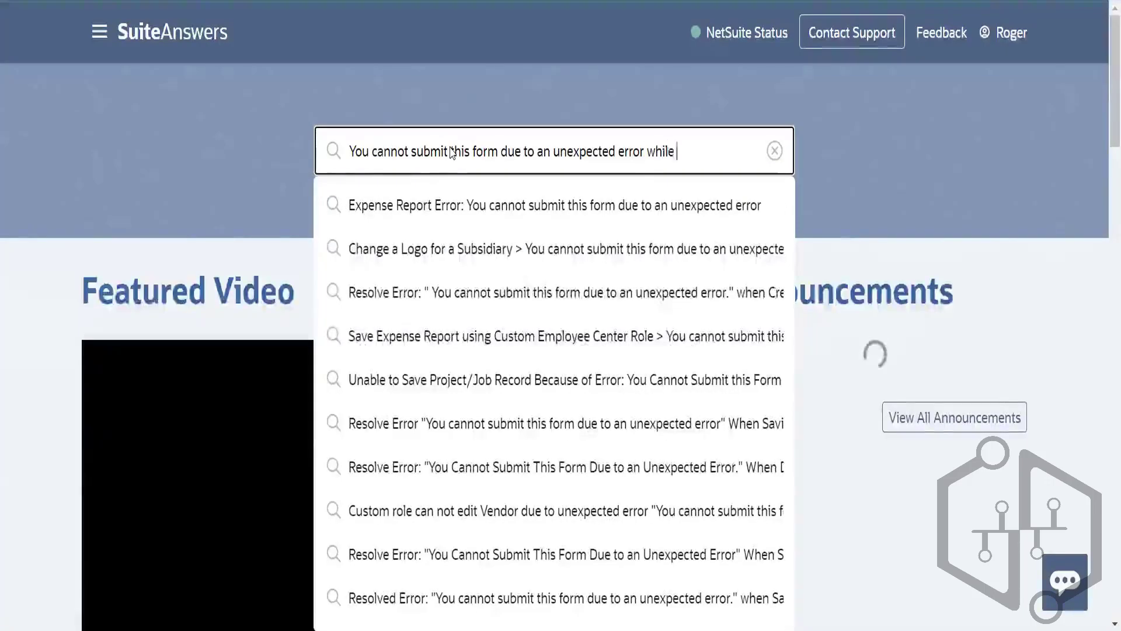
type("doing item receip")
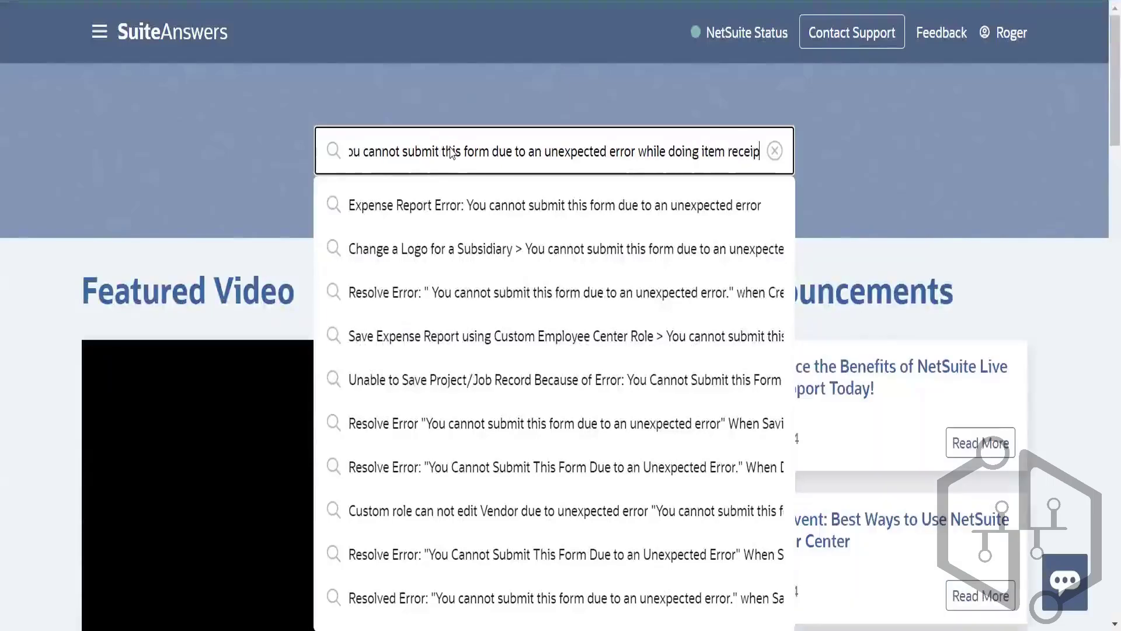
type("t")
key("Return")
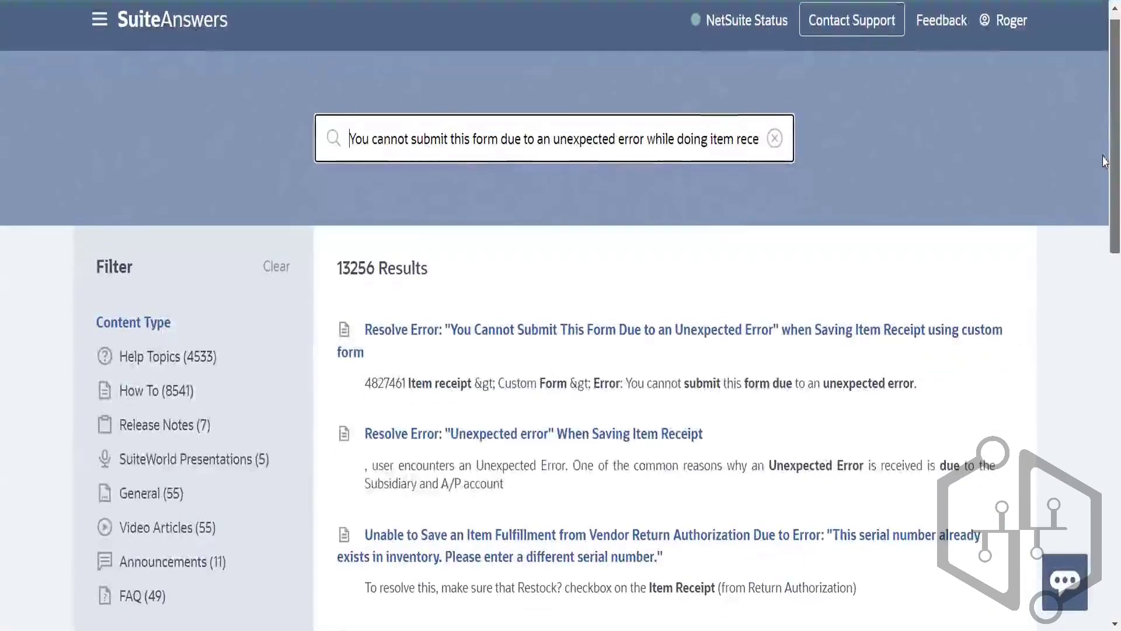
Open the SuiteAnswers article on this error when saving an item receipt using a custom form and read its solution
scroll(1105, 175, "down", 3)
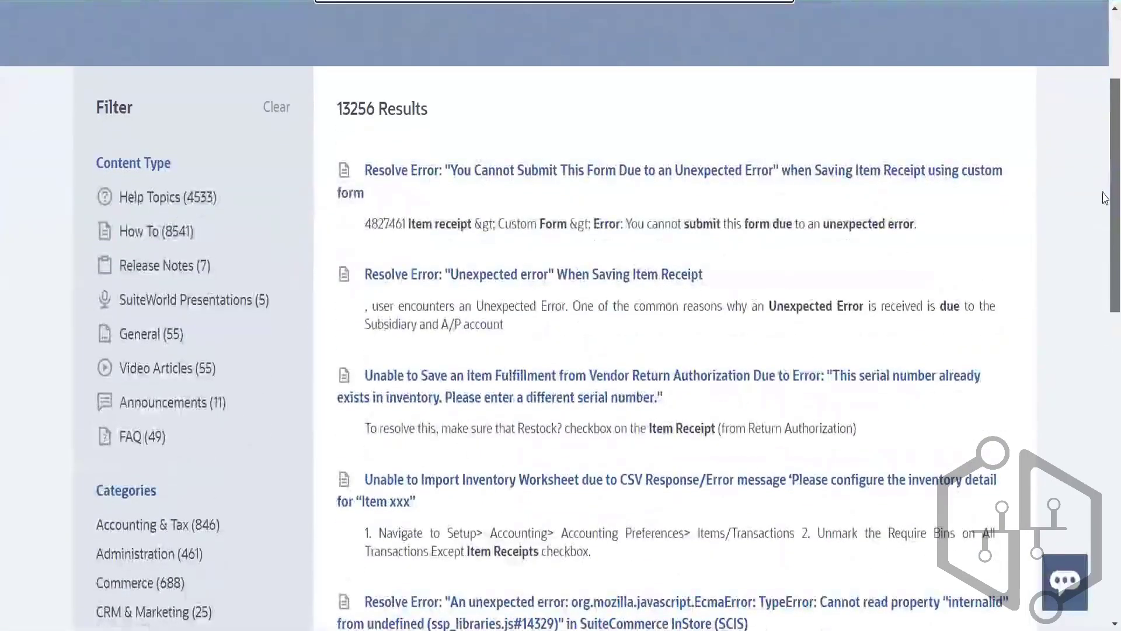
left_click(605, 181)
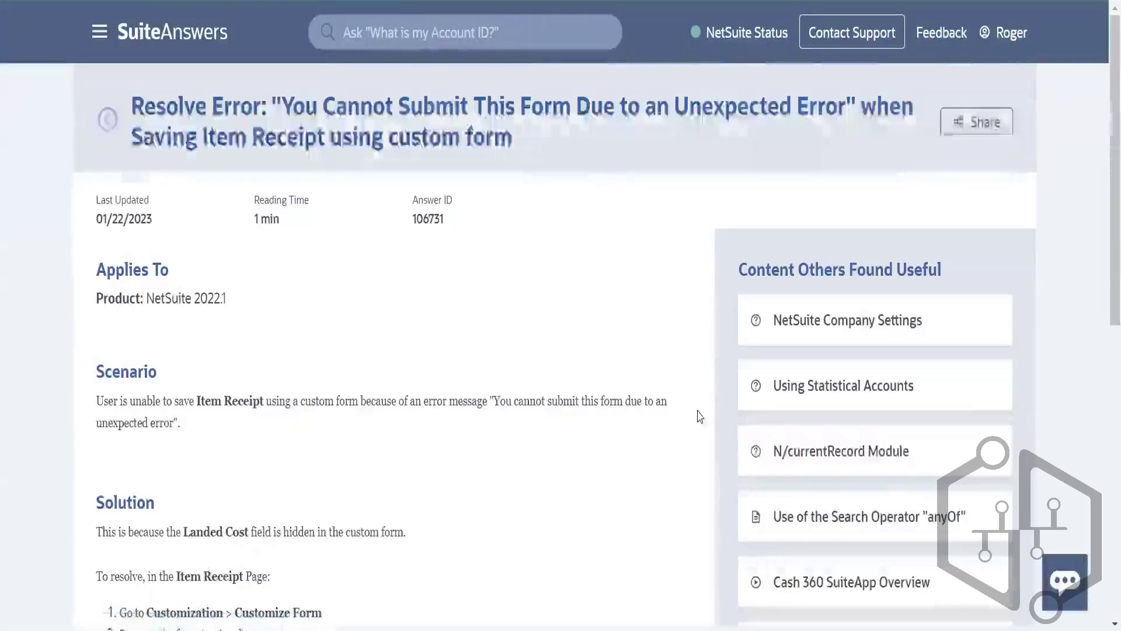
scroll(1106, 253, "down", 5)
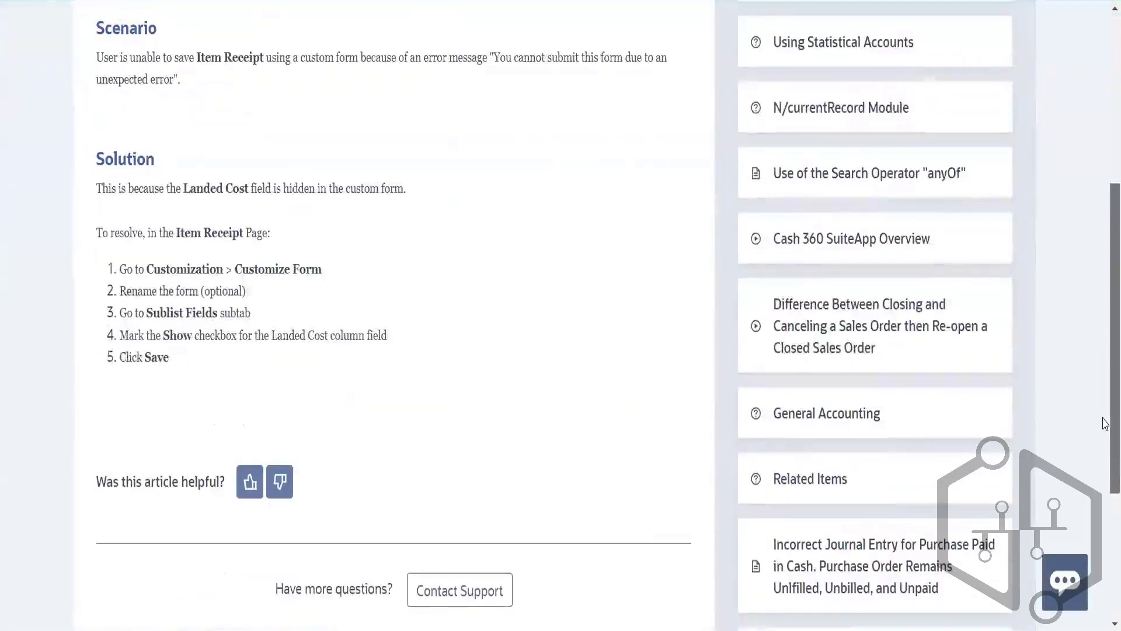
left_click_drag(1104, 419, 1104, 442)
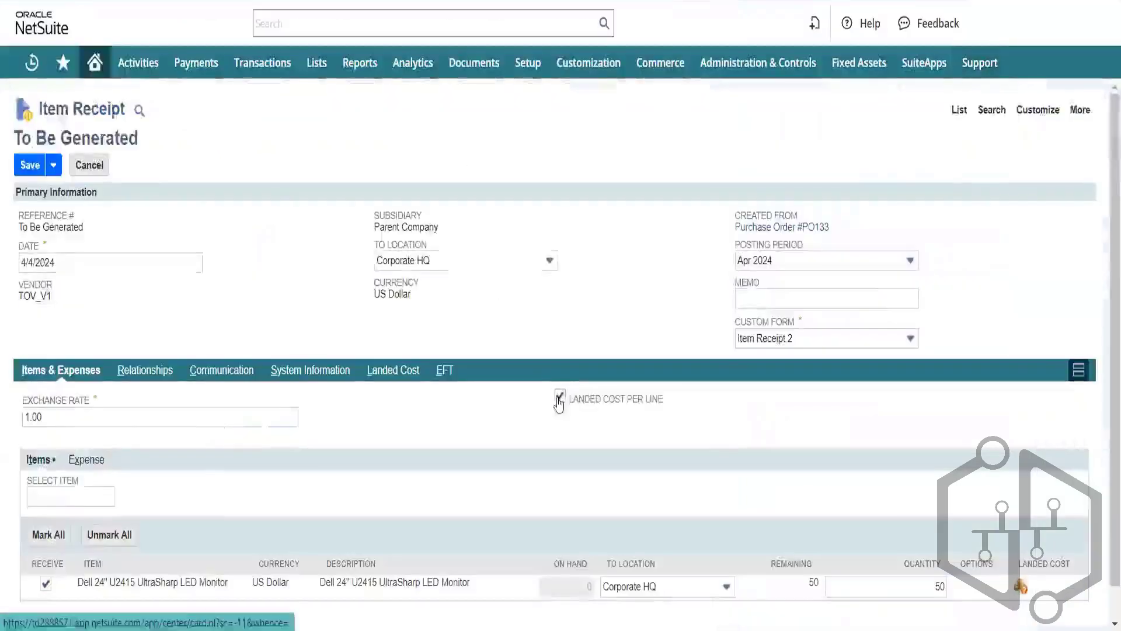
Back in the NetSuite item receipt, turn off Landed Cost Per Line and try to save the record
scroll(696, 451, "down", 1)
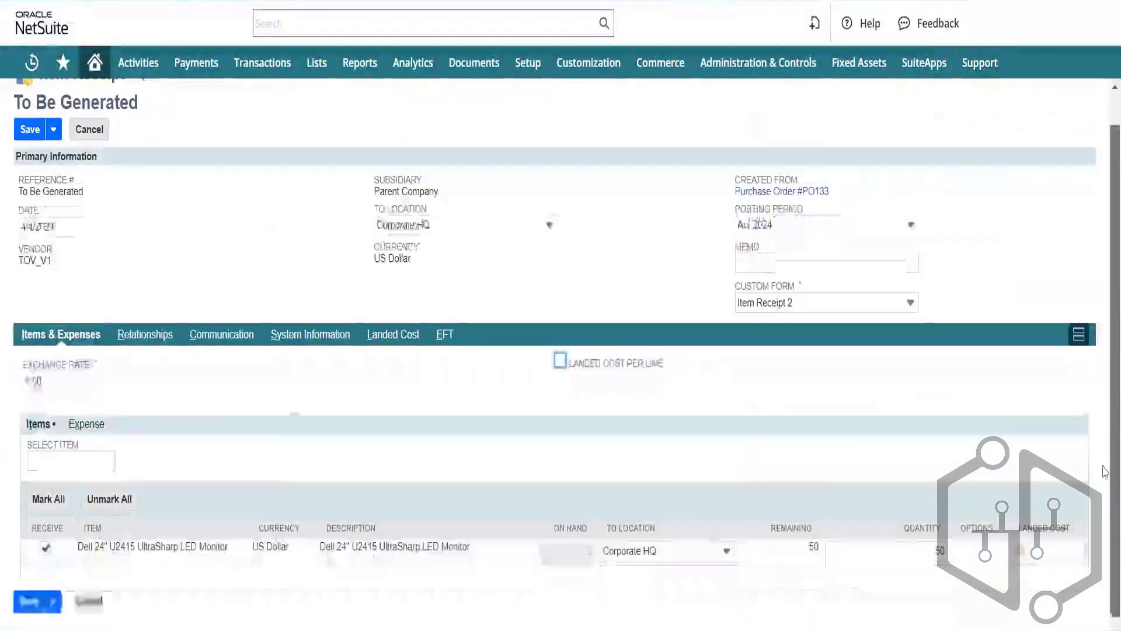
left_click(28, 601)
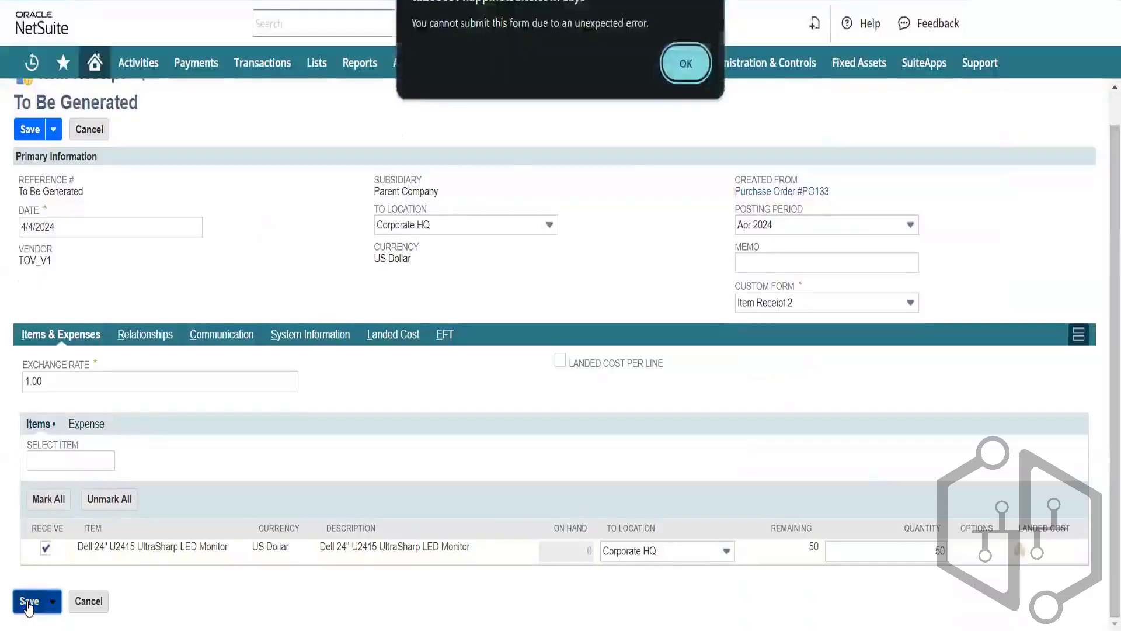
left_click(681, 66)
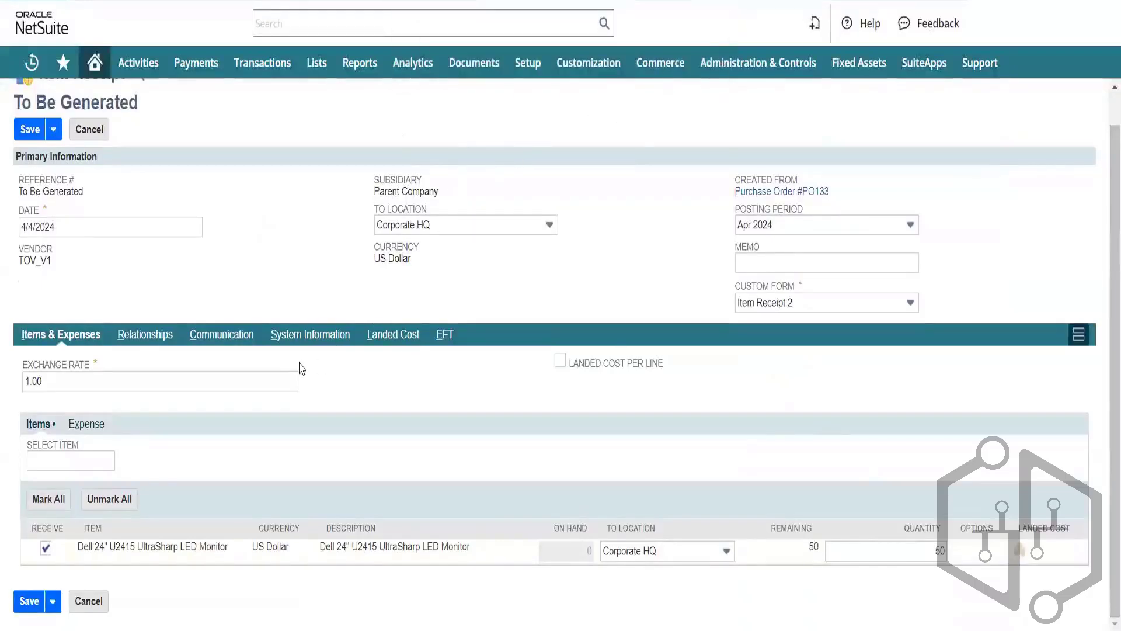
Enter a landed cost category amount of 10.00 for the item receipt and try to save it
left_click(395, 334)
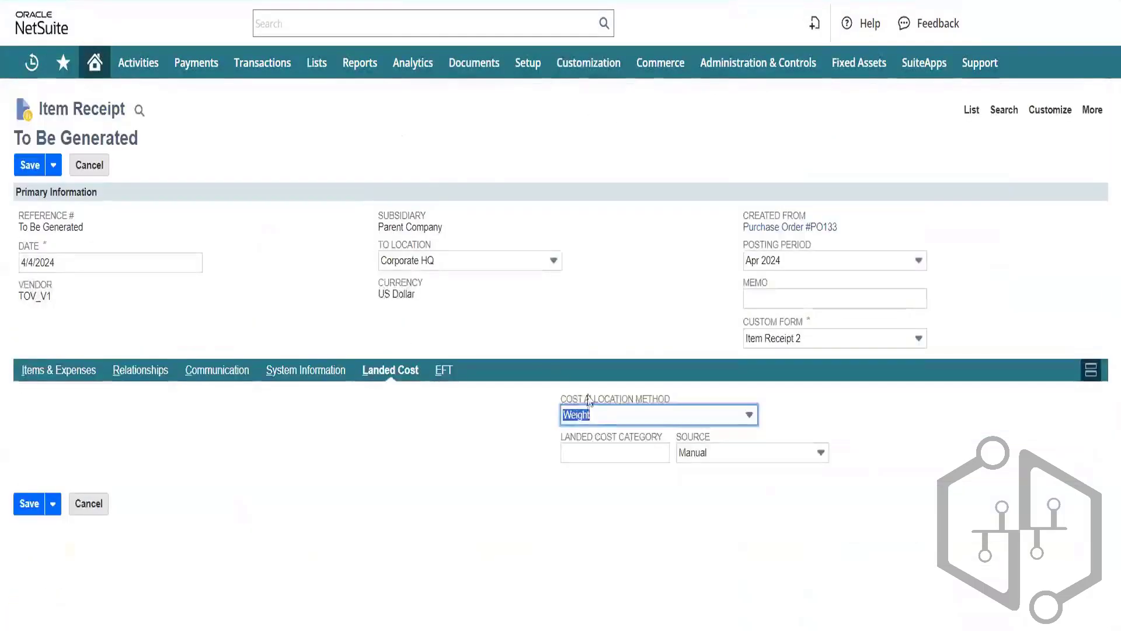
left_click(601, 451)
type("10")
key("Tab")
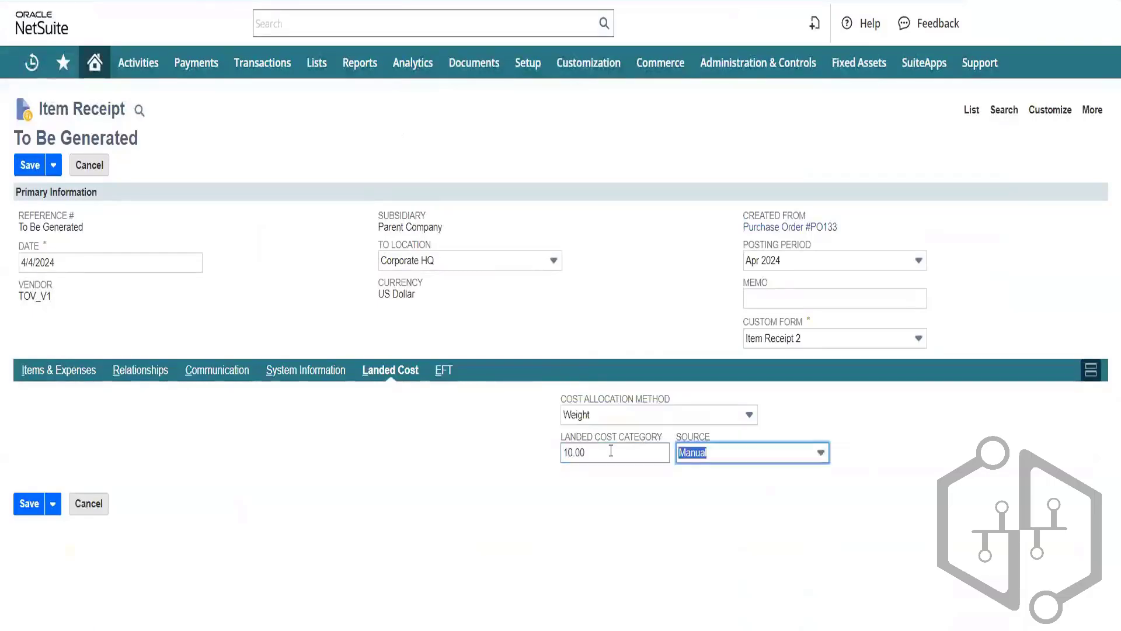
left_click(26, 511)
left_click(679, 61)
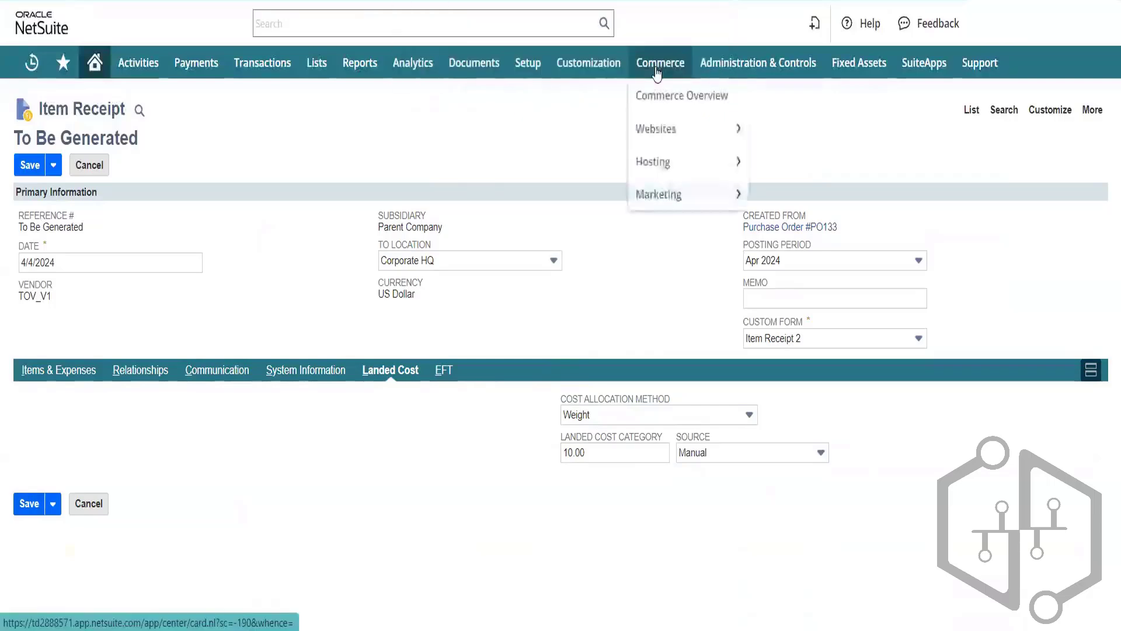
Review the receipt's items and expenses, and reread the solution steps in the SuiteAnswers article
left_click(57, 375)
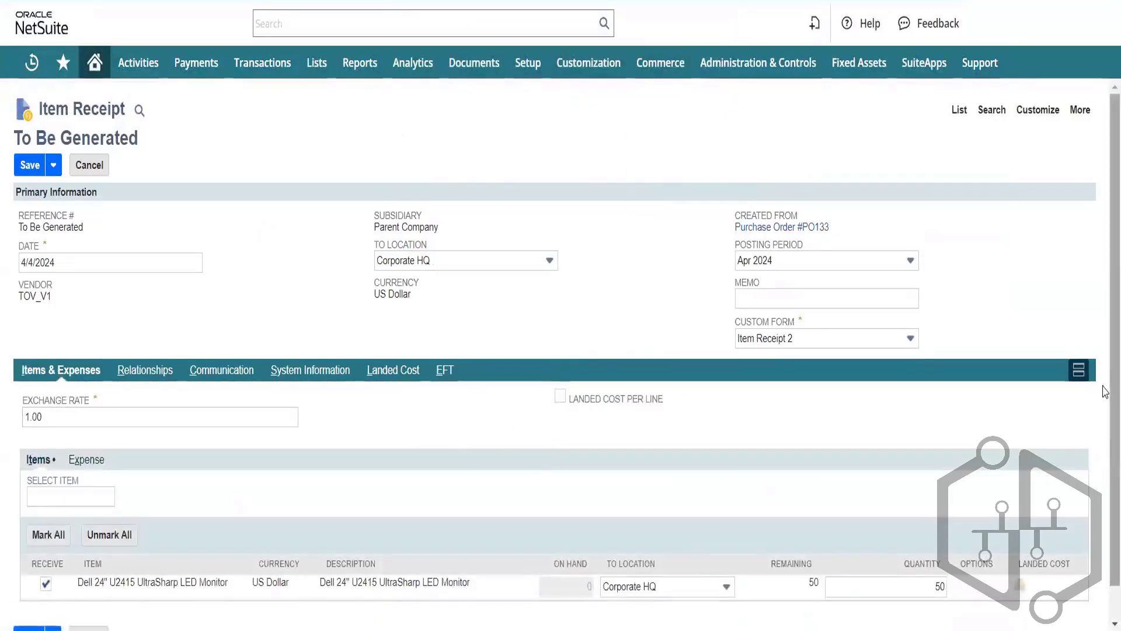
scroll(1106, 476, "down", 2)
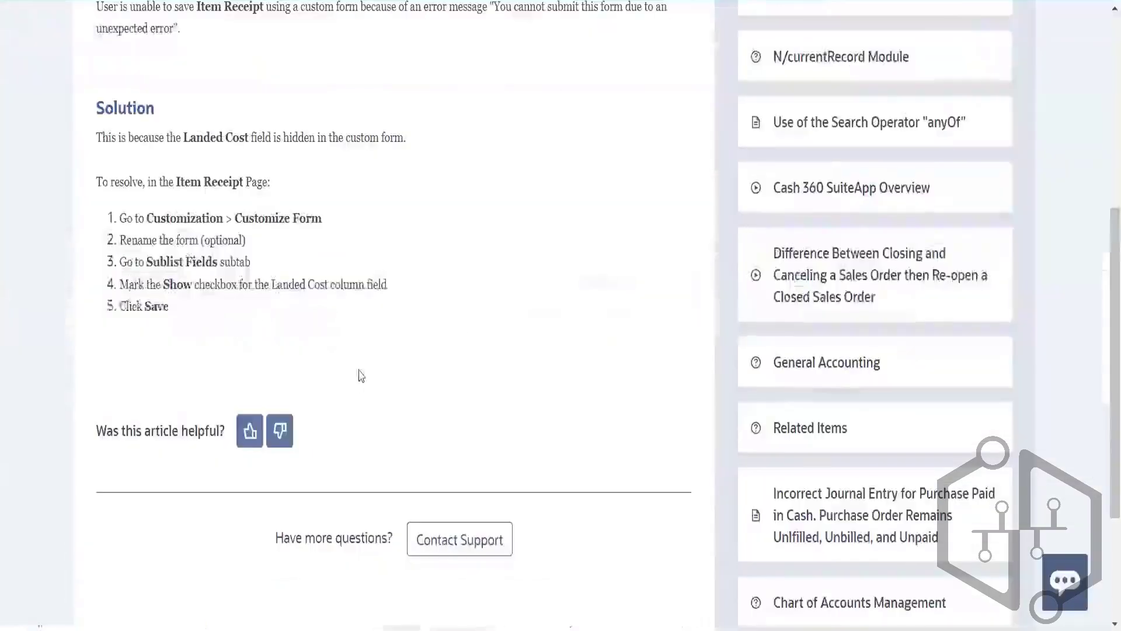
left_click_drag(189, 301, 111, 225)
left_click(408, 325)
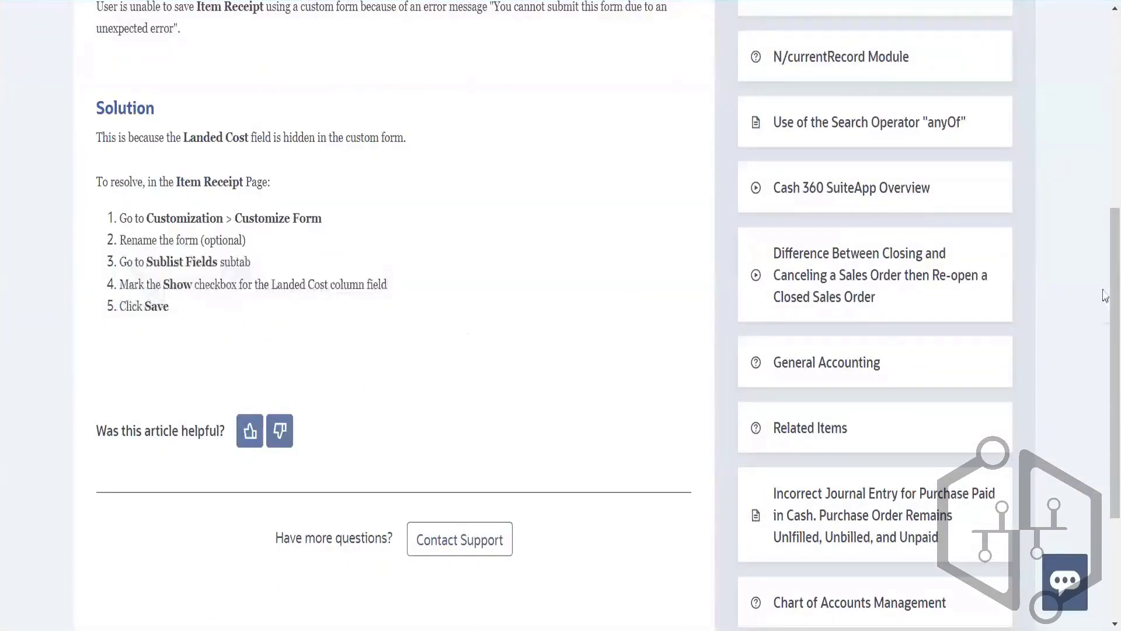
scroll(1106, 310, "up", 5)
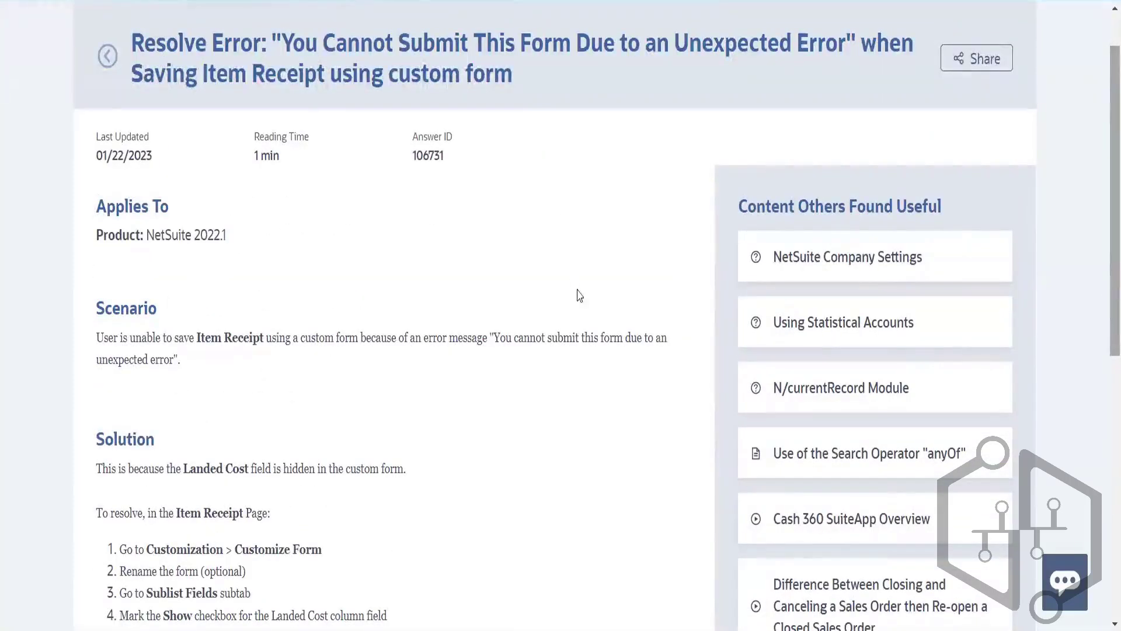
Return to the search results, open the article Resolve Error: "Unexpected error" When Saving Item Receipt, and read its solution
key("alt+Left")
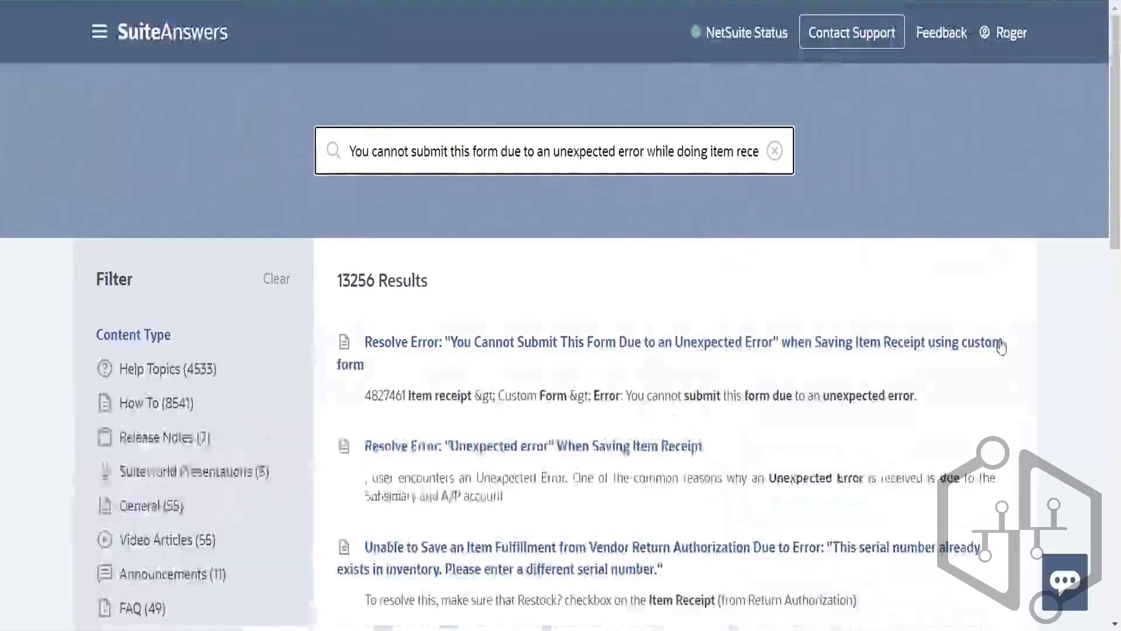
scroll(584, 262, "down", 3)
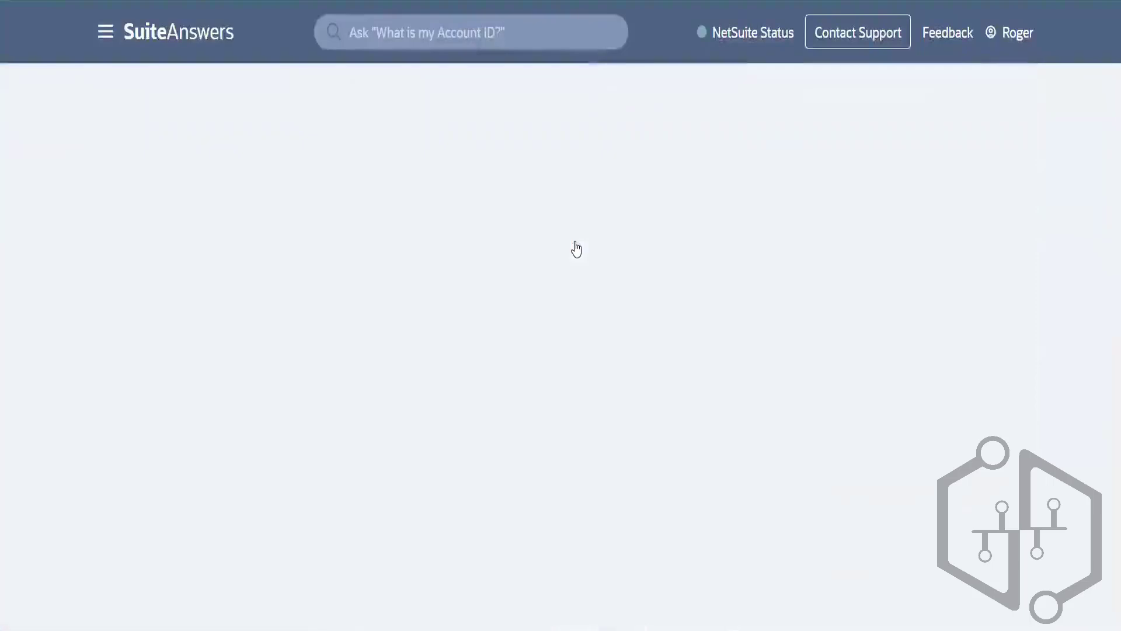
scroll(1097, 386, "down", 5)
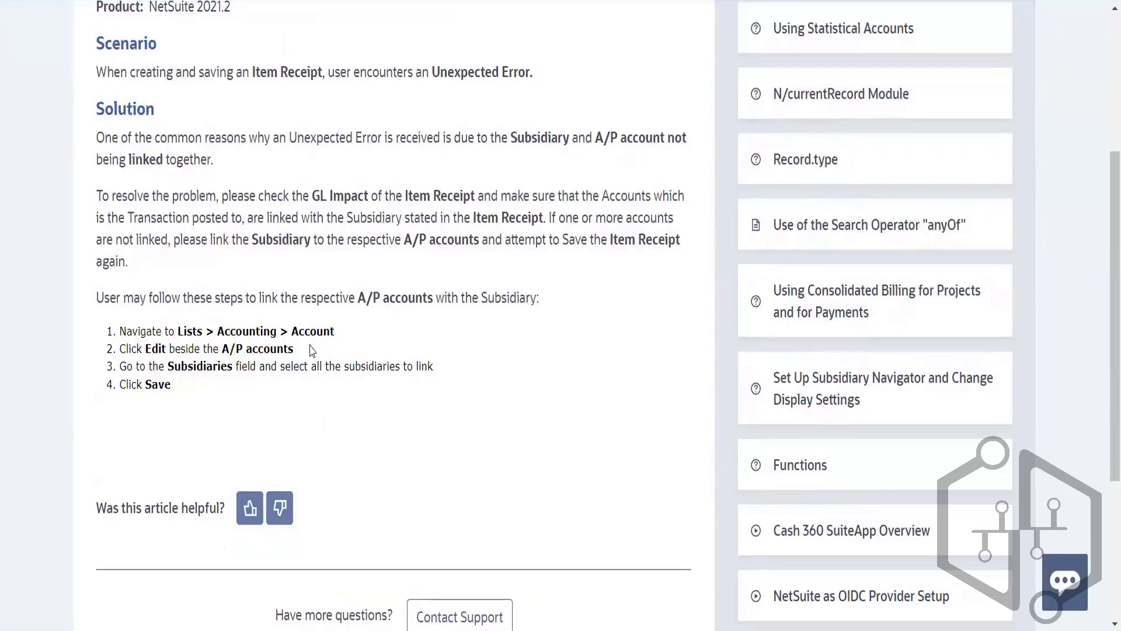
triple_click(405, 302)
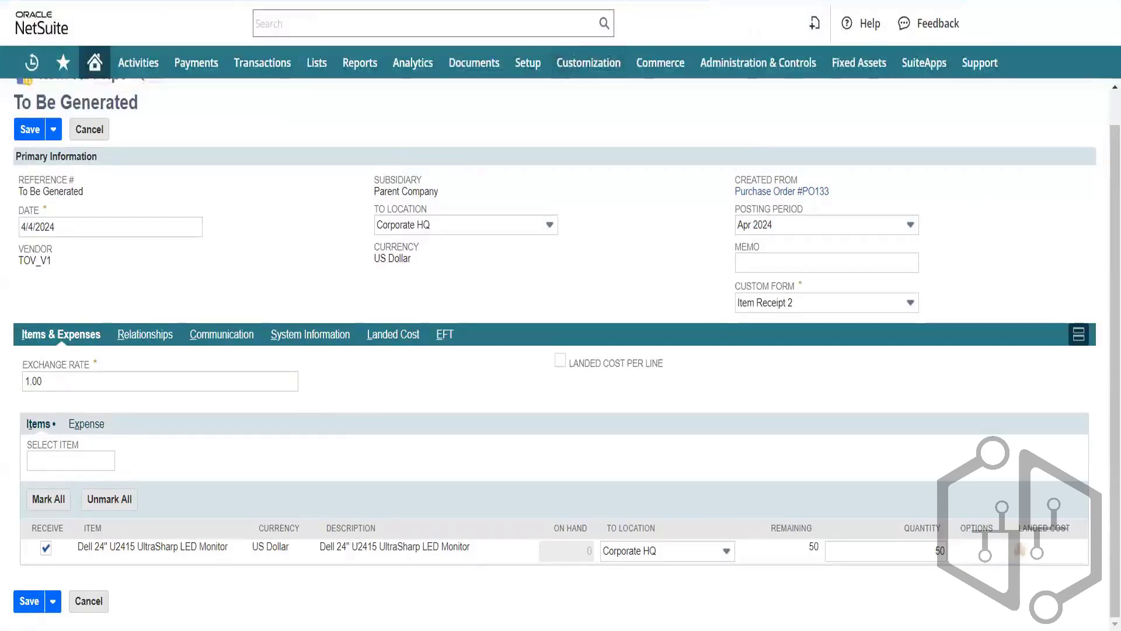
In NetSuite, look up the Dell 24" U2415 UltraSharp LED Monitor, open its item record in a new tab, and show its accounting details
triple_click(156, 543)
key("ctrl+c")
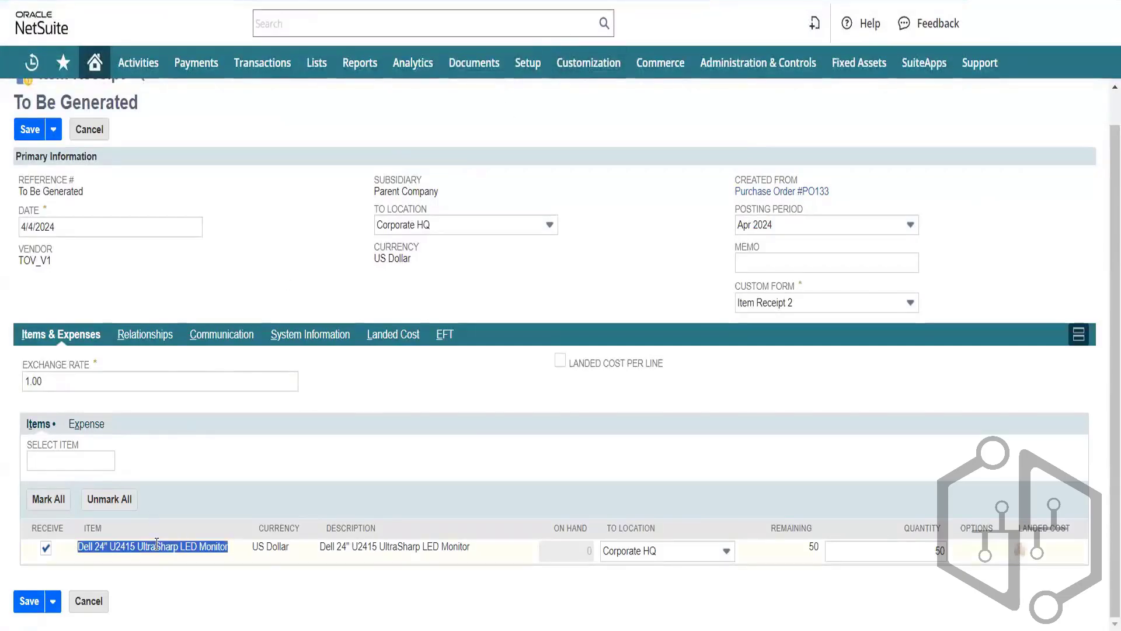
left_click(395, 22)
key("ctrl+v")
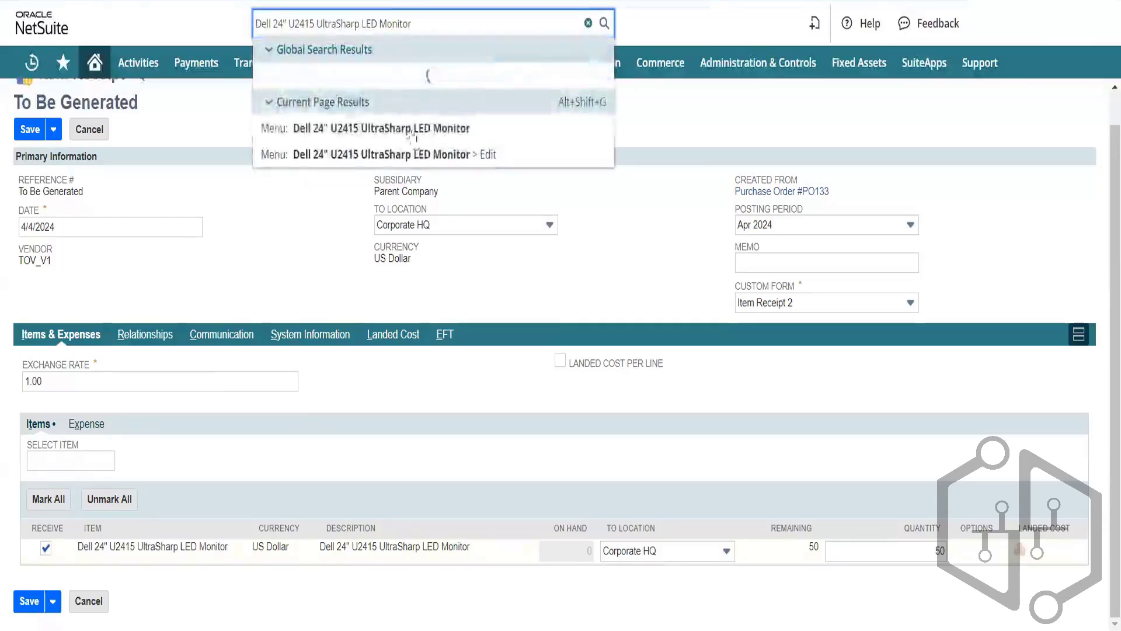
right_click(466, 140)
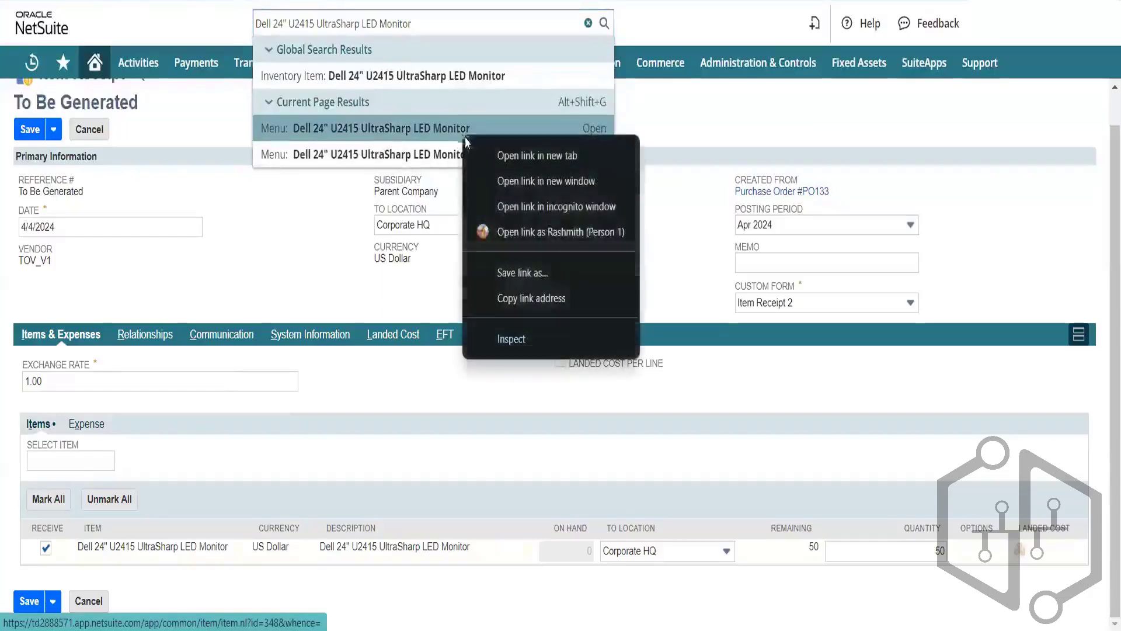
left_click(496, 157)
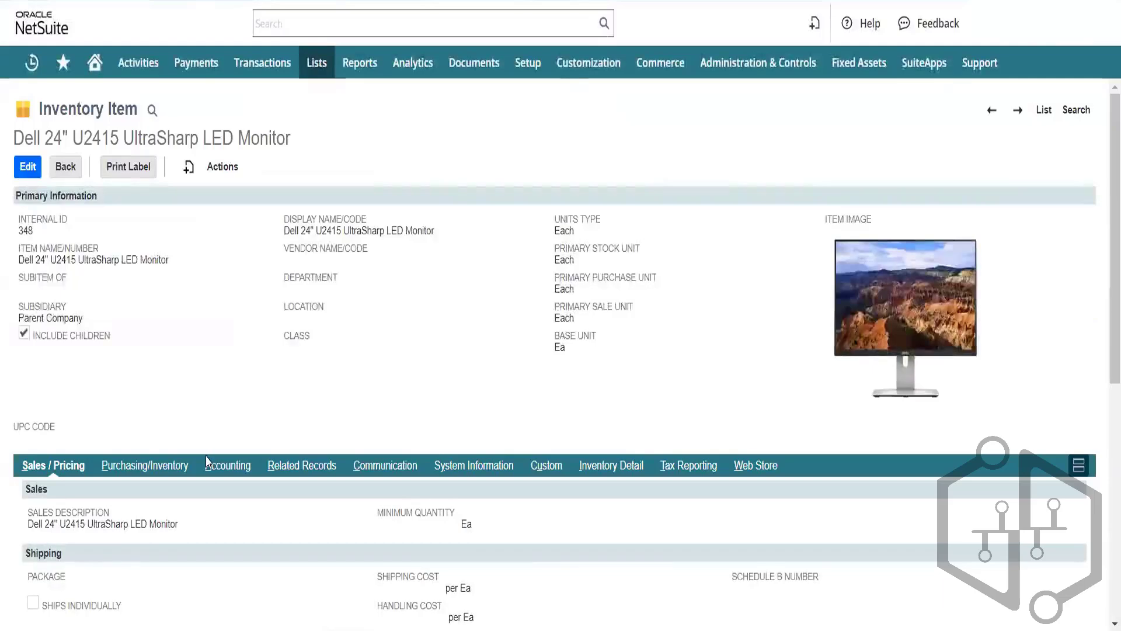
left_click(246, 465)
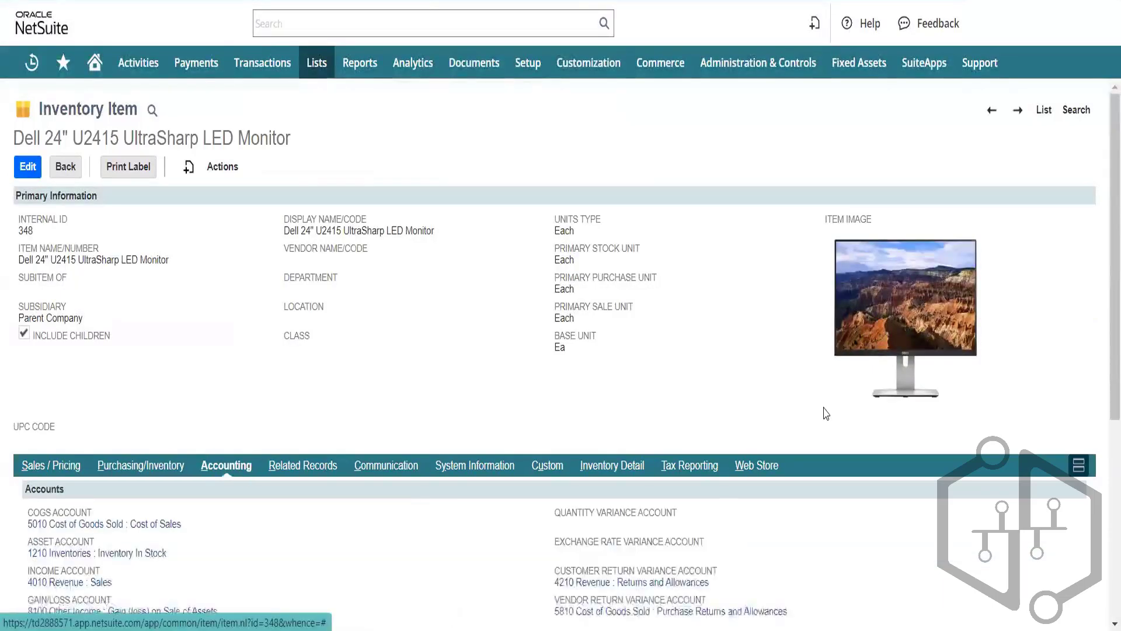
From the item's accounting details, open the COGS account and vendor return variance account links separately from the item record
scroll(1106, 308, "down", 4)
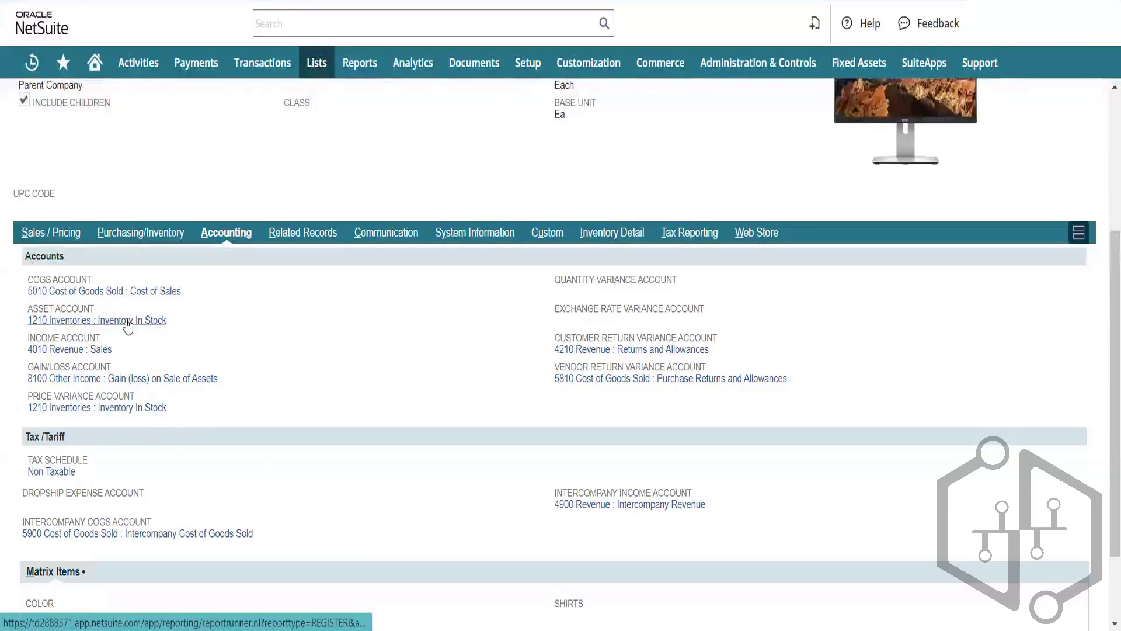
right_click(157, 291)
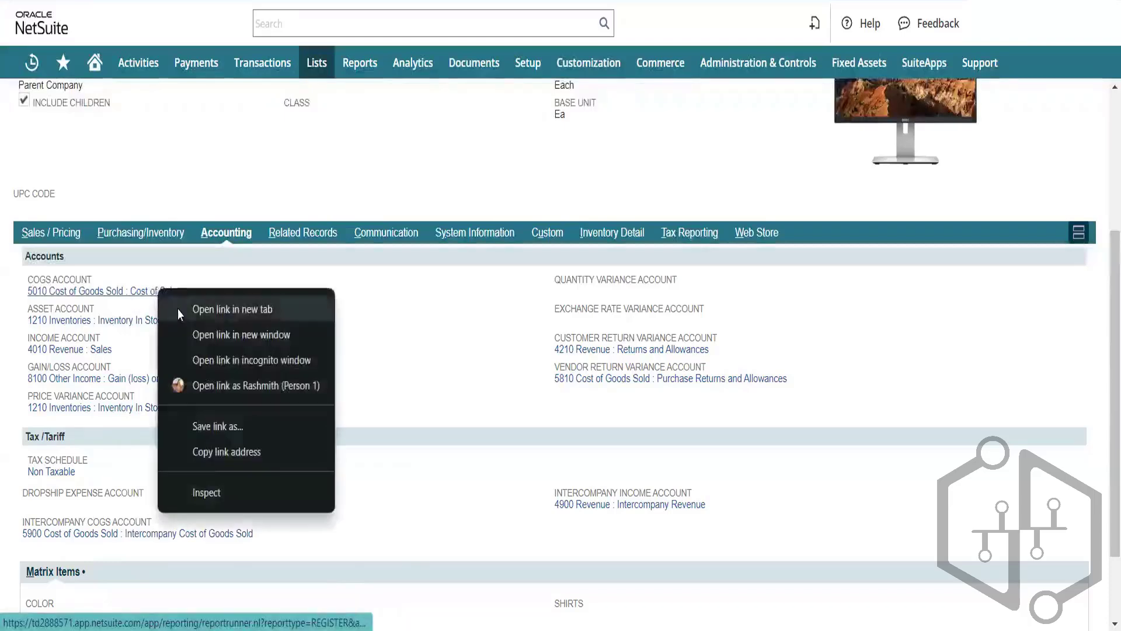
left_click(182, 310)
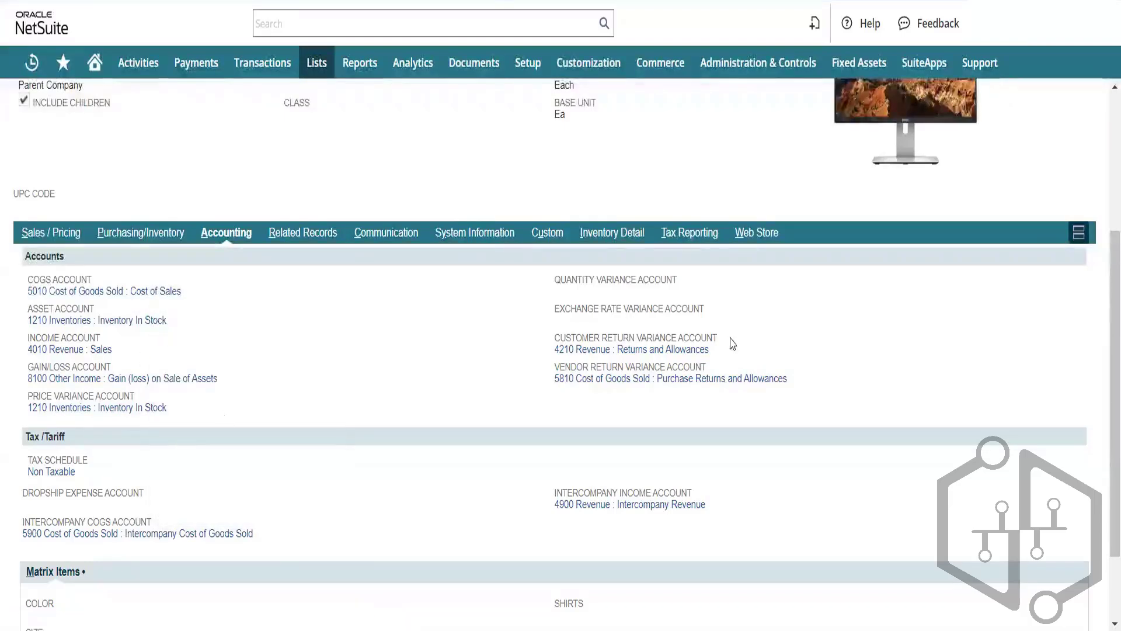
right_click(711, 380)
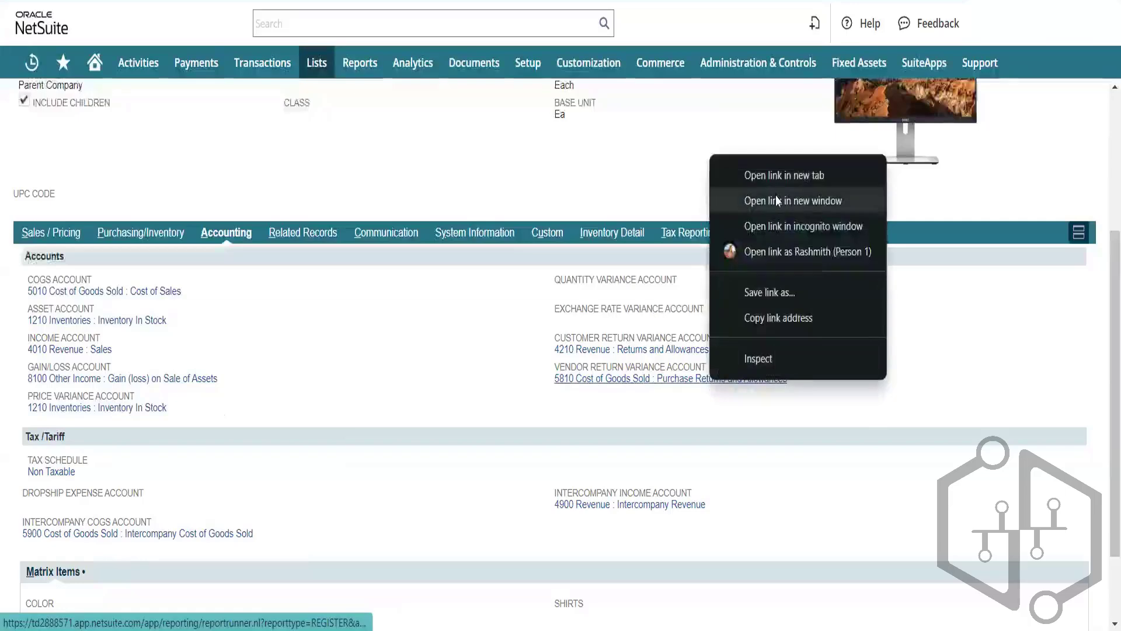
left_click(793, 200)
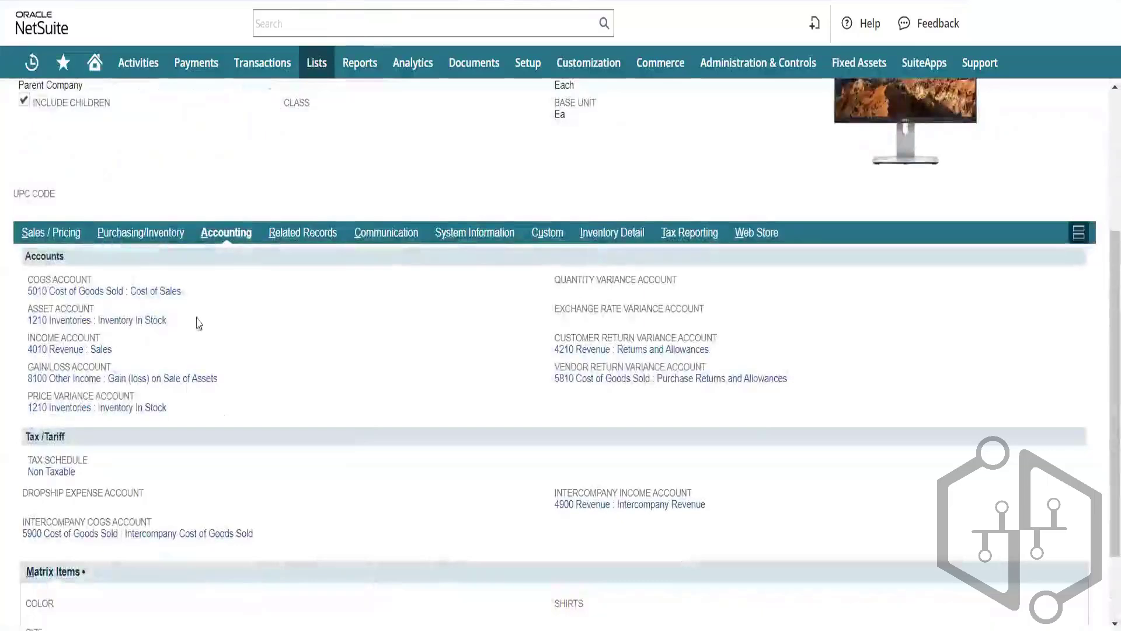
Copy the COGS account name 5010 Cost of Goods Sold : Cost of Sales and look it up in the global search
left_click_drag(195, 300, 29, 300)
scroll(175, 290, "down", 1)
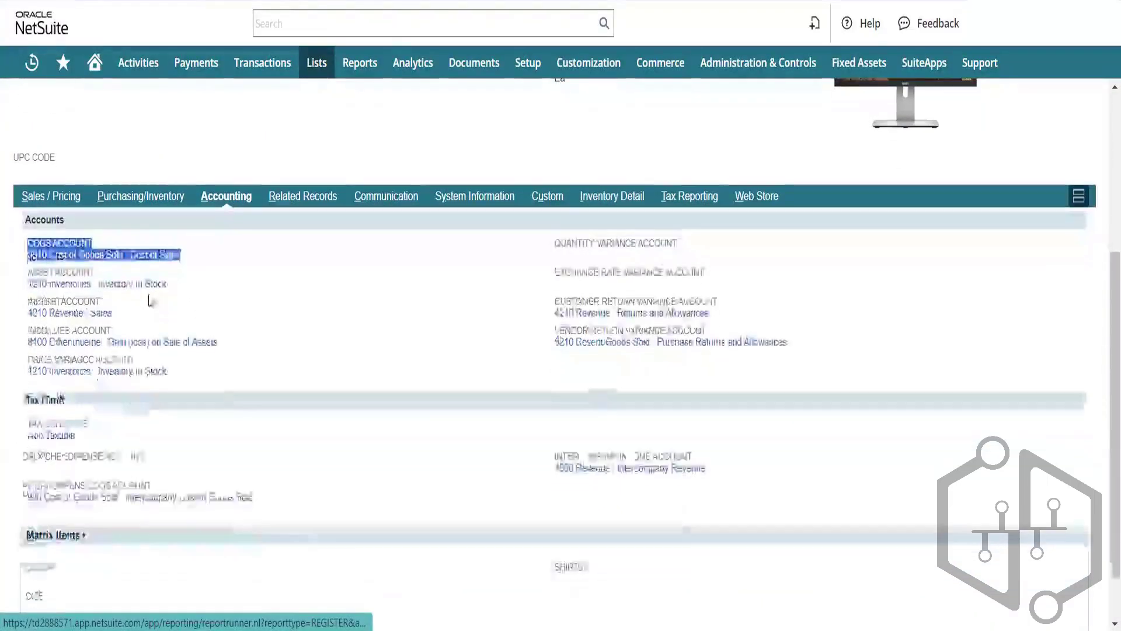
left_click(201, 289)
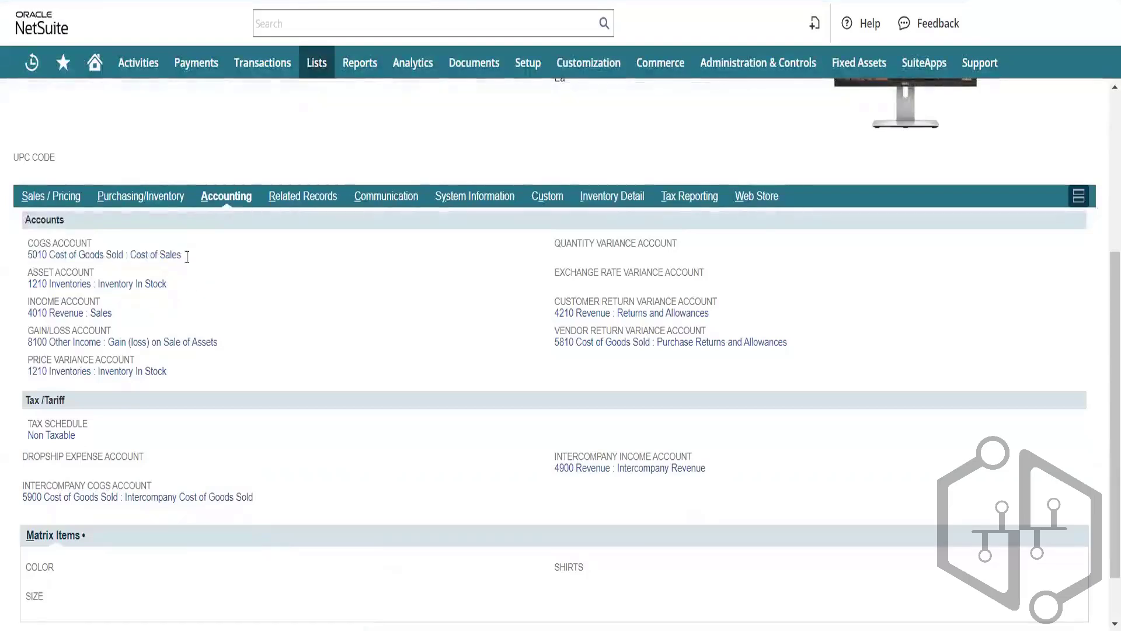
left_click_drag(184, 255, 28, 244)
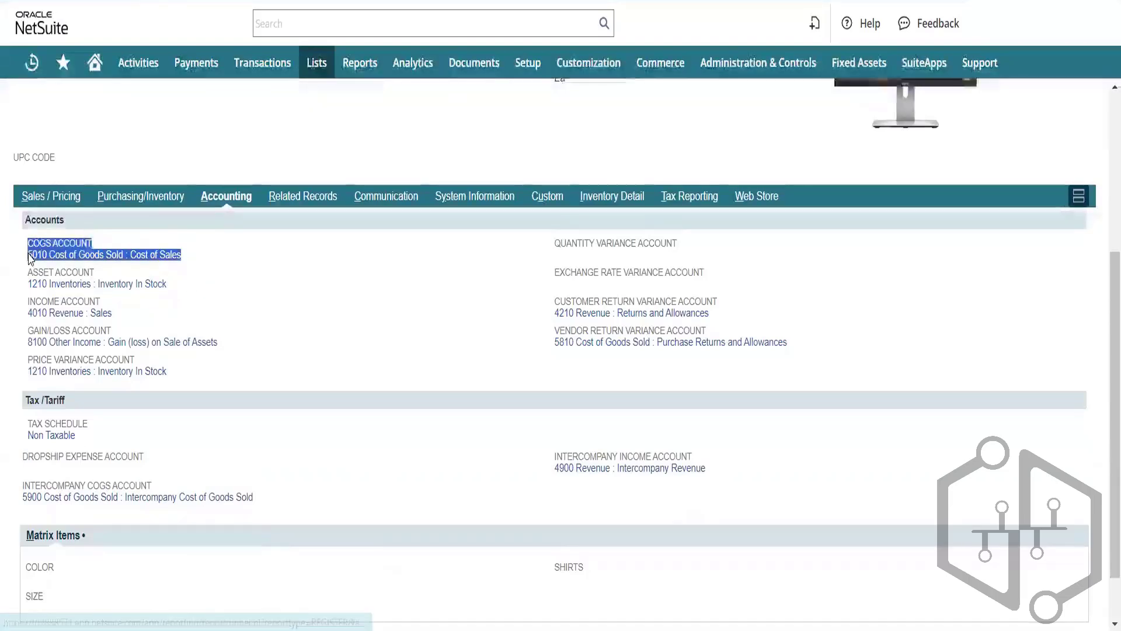
left_click(186, 272)
left_click_drag(185, 256, 30, 258)
key("ctrl+c")
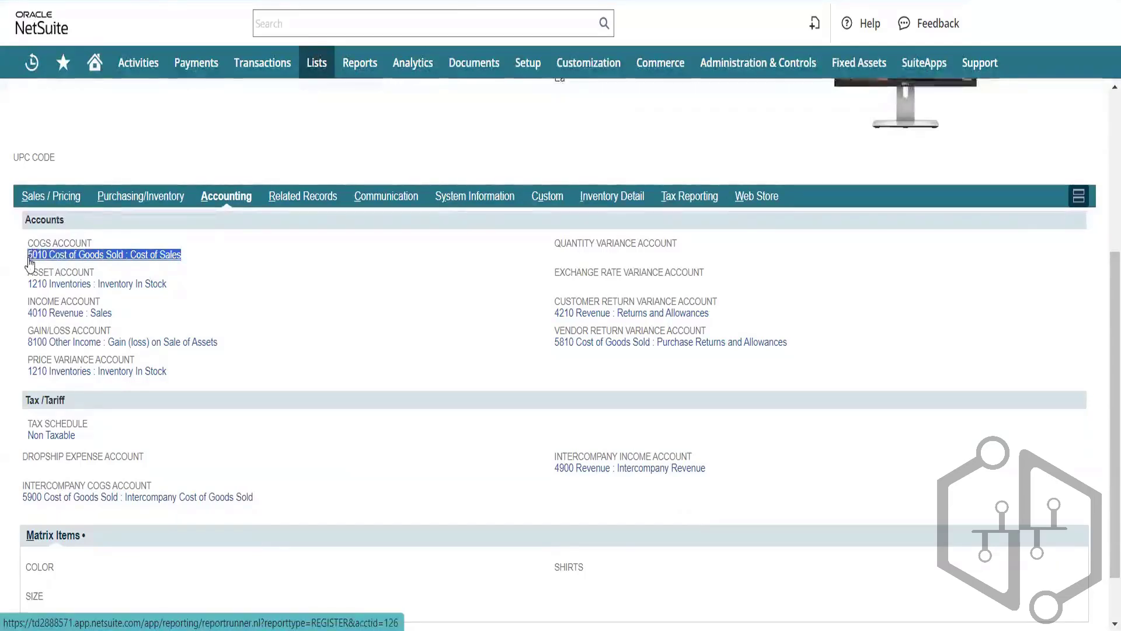
right_click(381, 26)
left_click(319, 30)
key("ctrl+v")
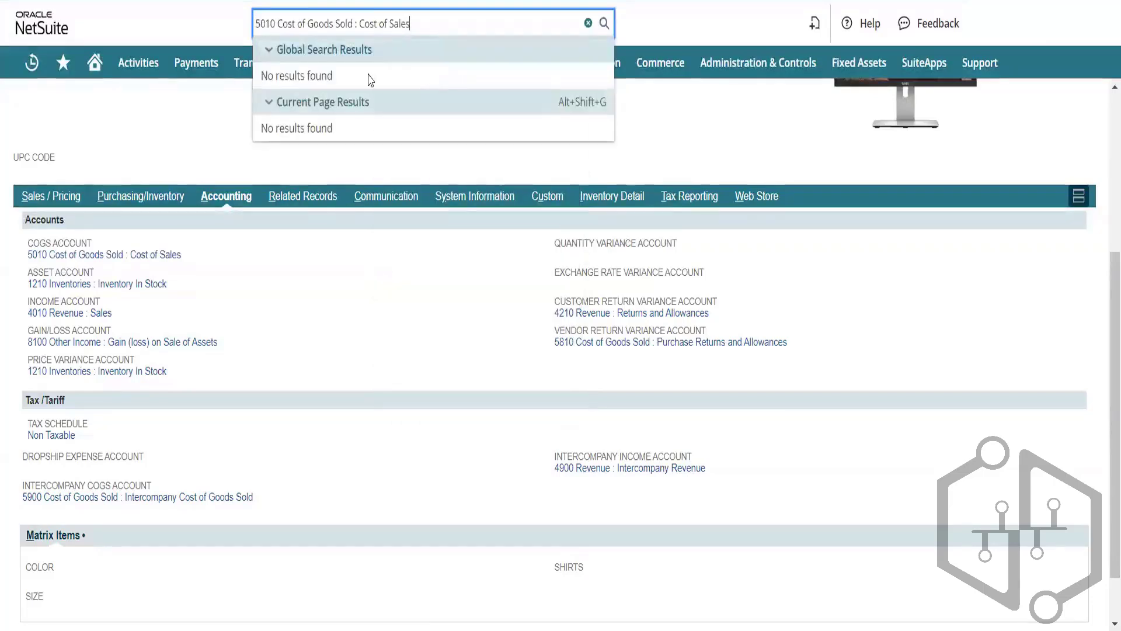
left_click(442, 238)
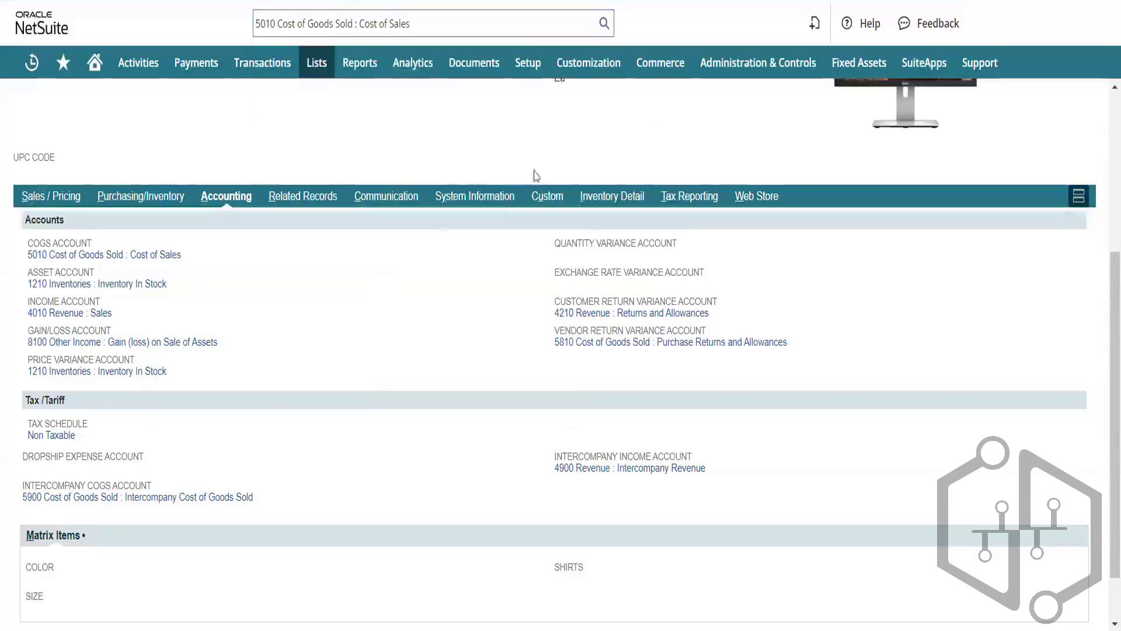
Open the Chart of Accounts from the accounting setup in a new tab
mouse_move(537, 68)
mouse_move(570, 164)
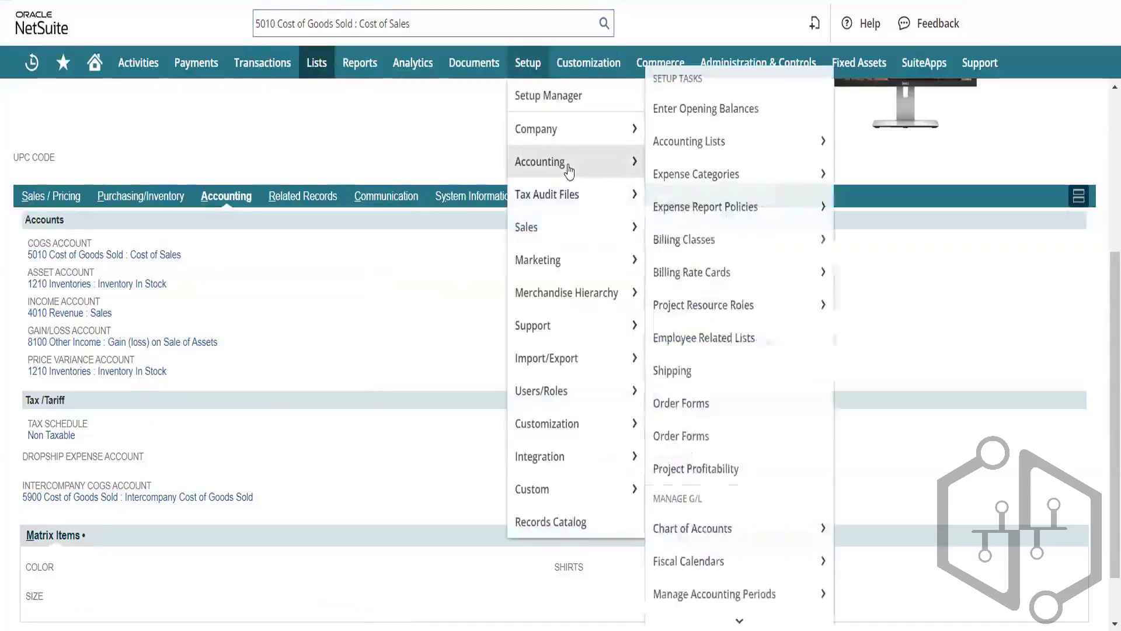
right_click(741, 531)
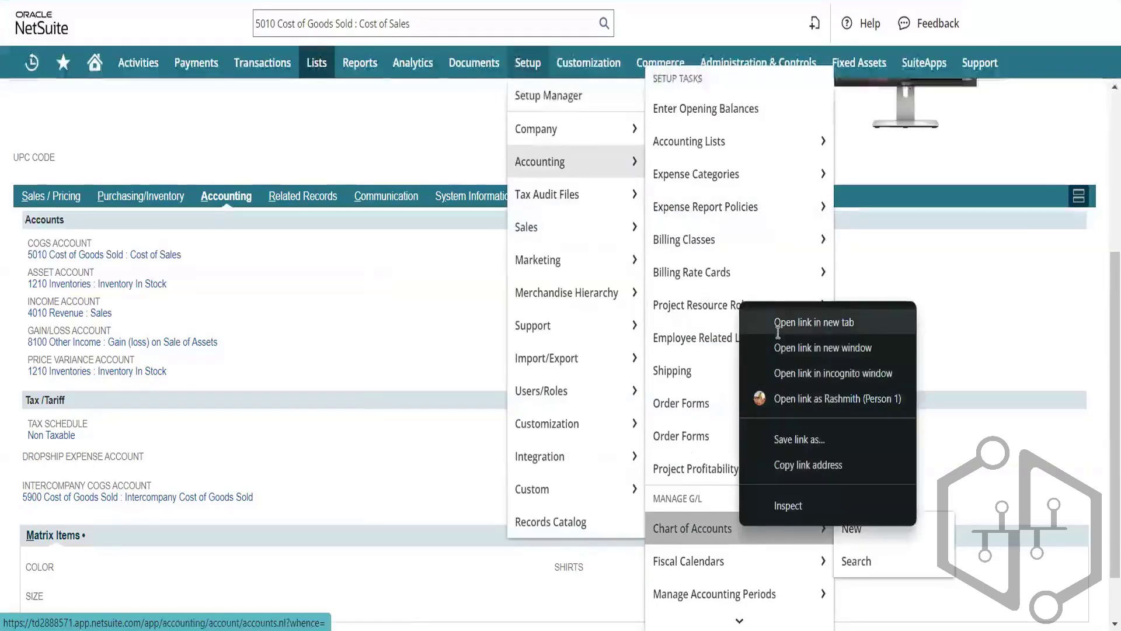
left_click(777, 332)
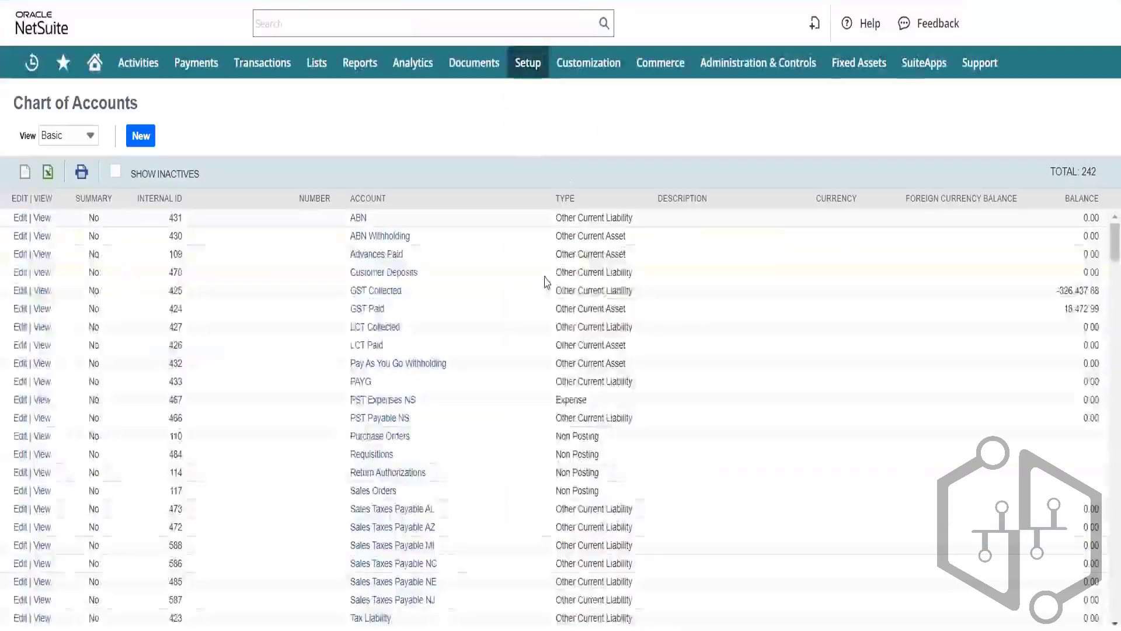
Find accounts 5000 Cost of Goods Sold and 1210 Inventory In Stock and open each one's edit form in a new tab
key("ctrl+f")
type("5000")
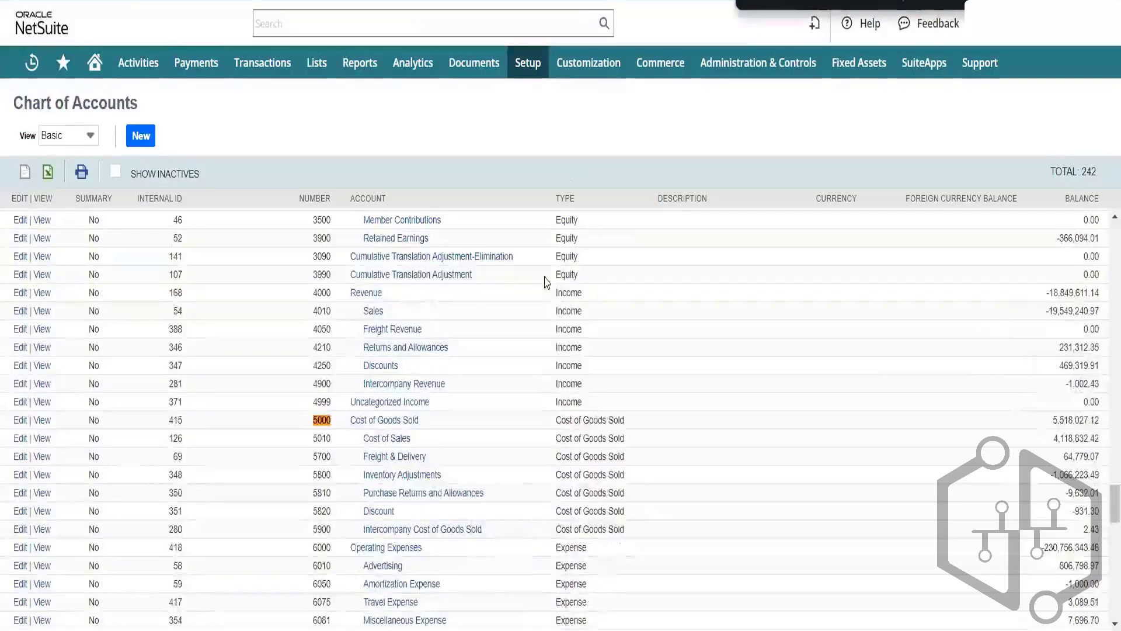
right_click(20, 421)
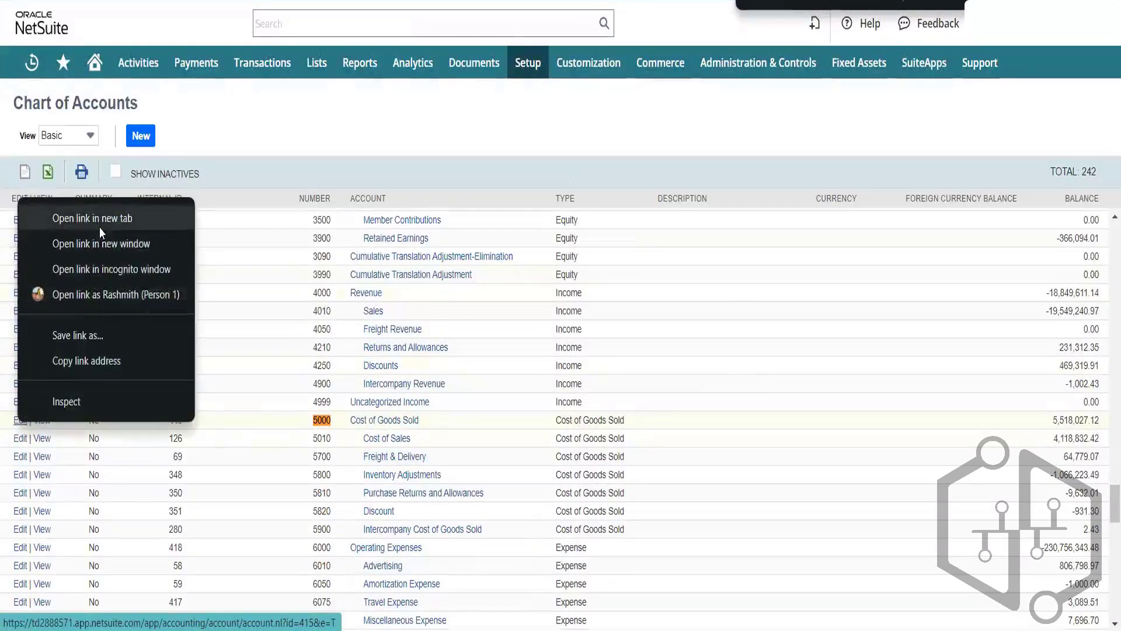
left_click(99, 226)
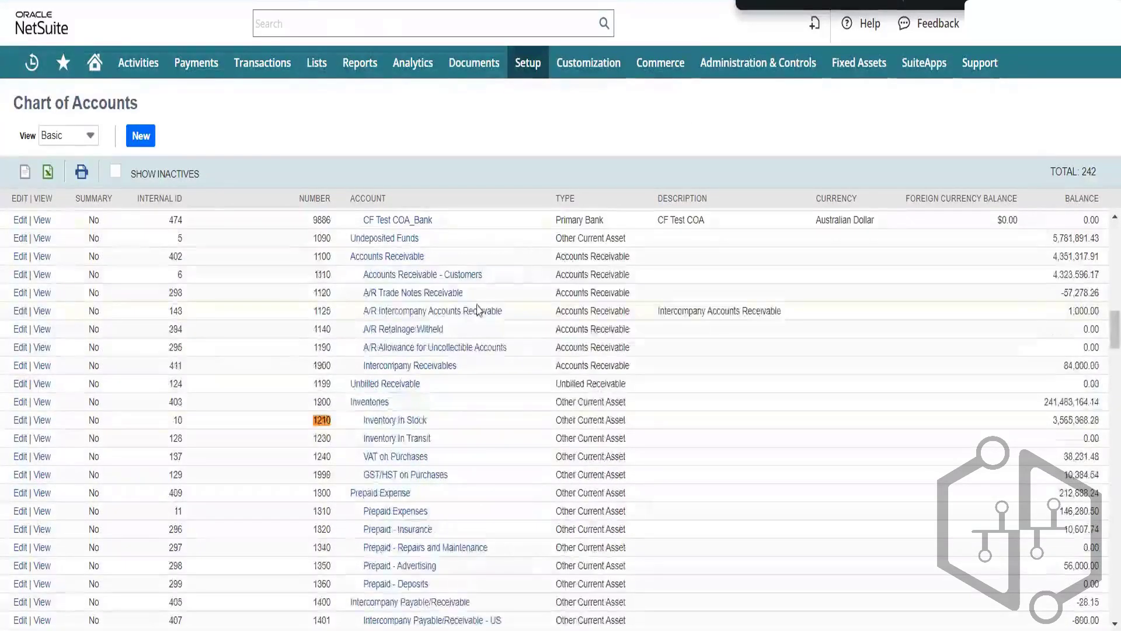
right_click(20, 421)
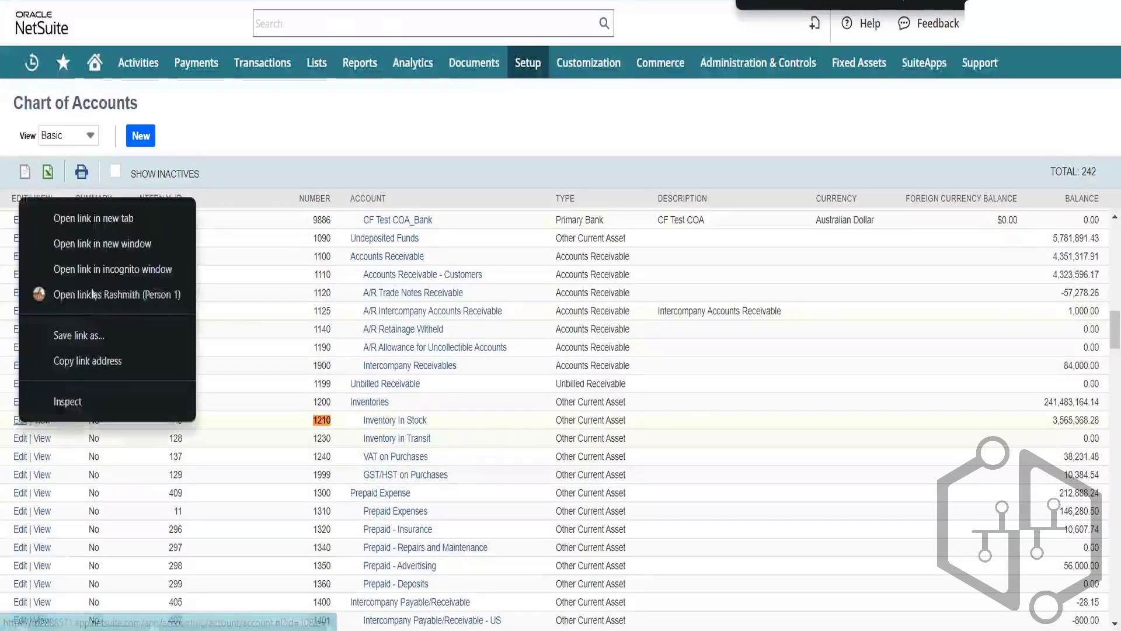
left_click(128, 220)
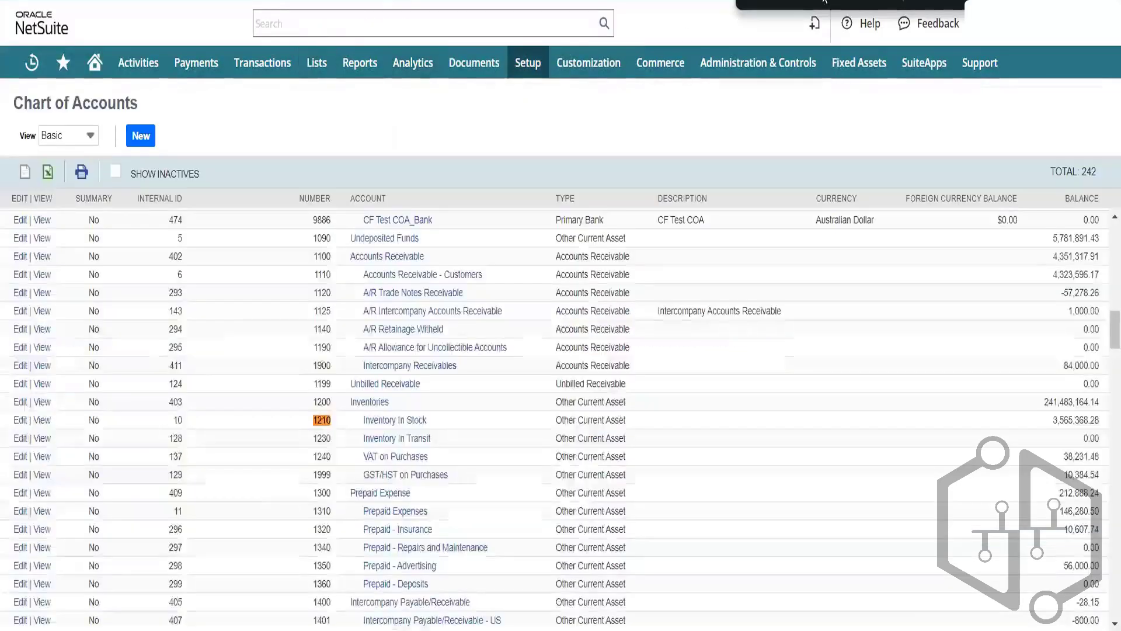
Find account 4010 Sales, check its edit form in a new tab, and return to the Chart of Accounts
type("4010")
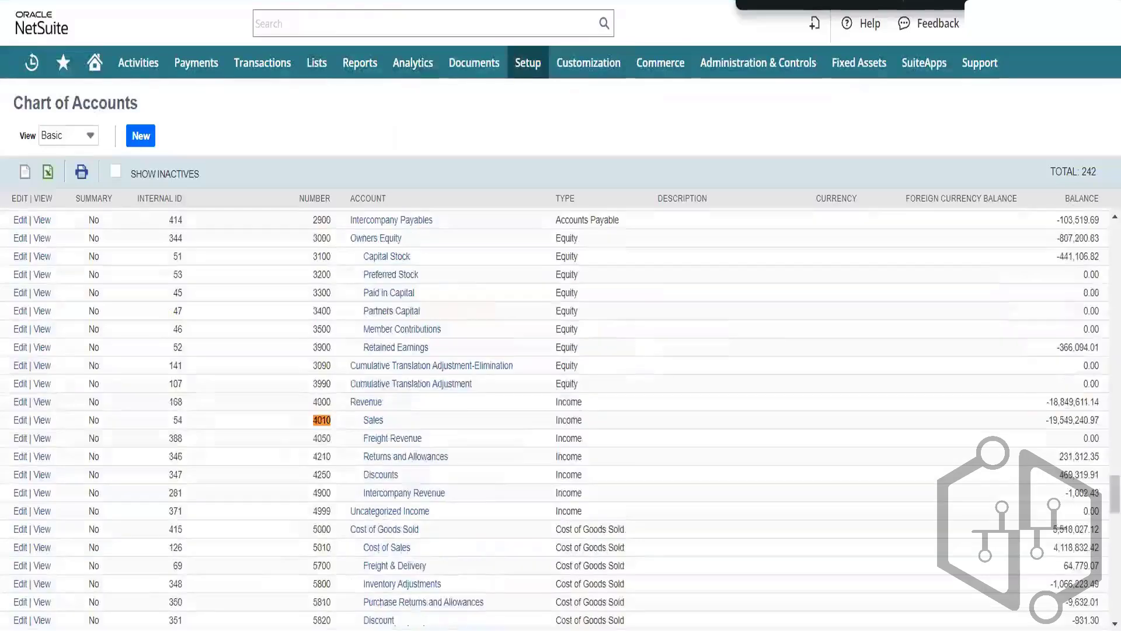
right_click(21, 427)
left_click(120, 218)
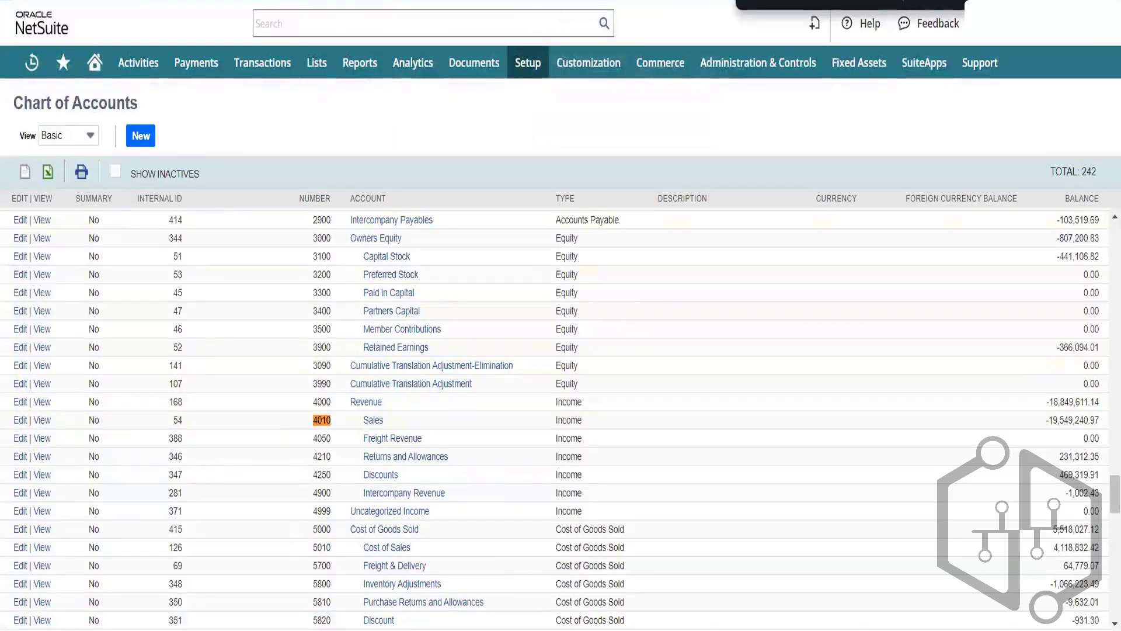
key("ctrl+Tab")
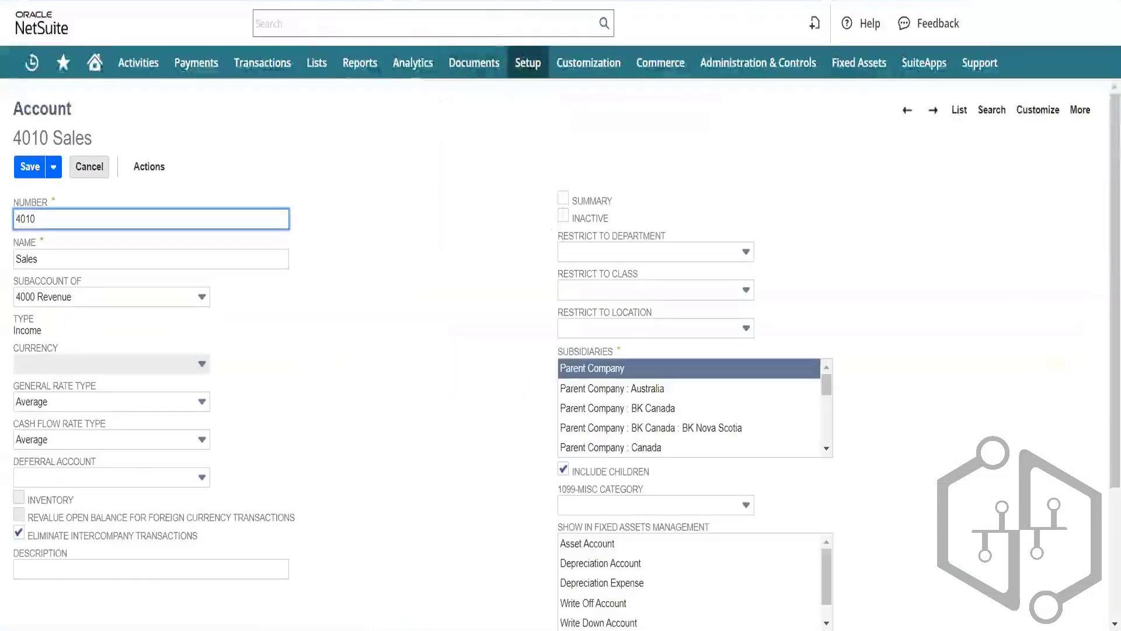
key("ctrl+shift+Tab")
key("ctrl+Tab")
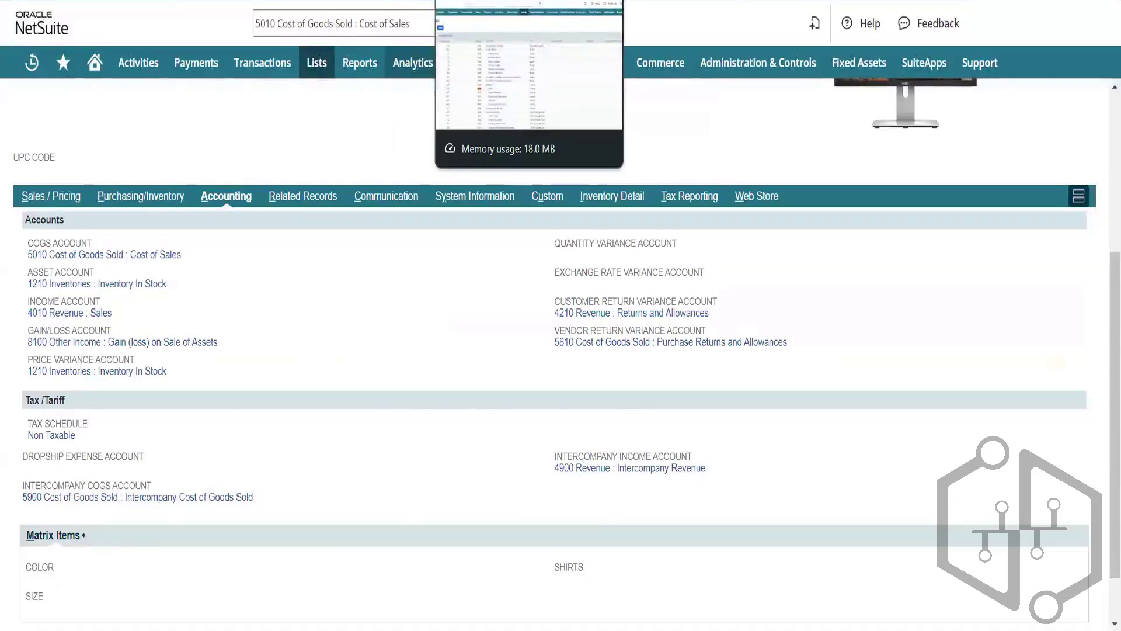
left_click(491, 1)
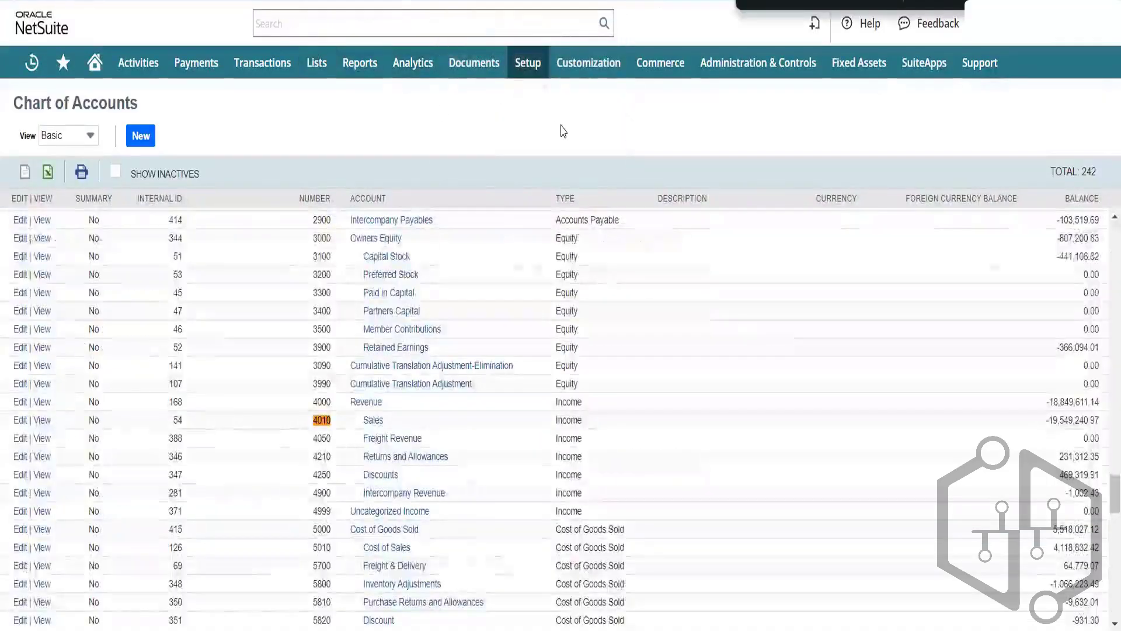
Find account 8100 Gain (loss) on Sale of Assets and open its edit form in a new tab
key("ctrl+f")
type("8")
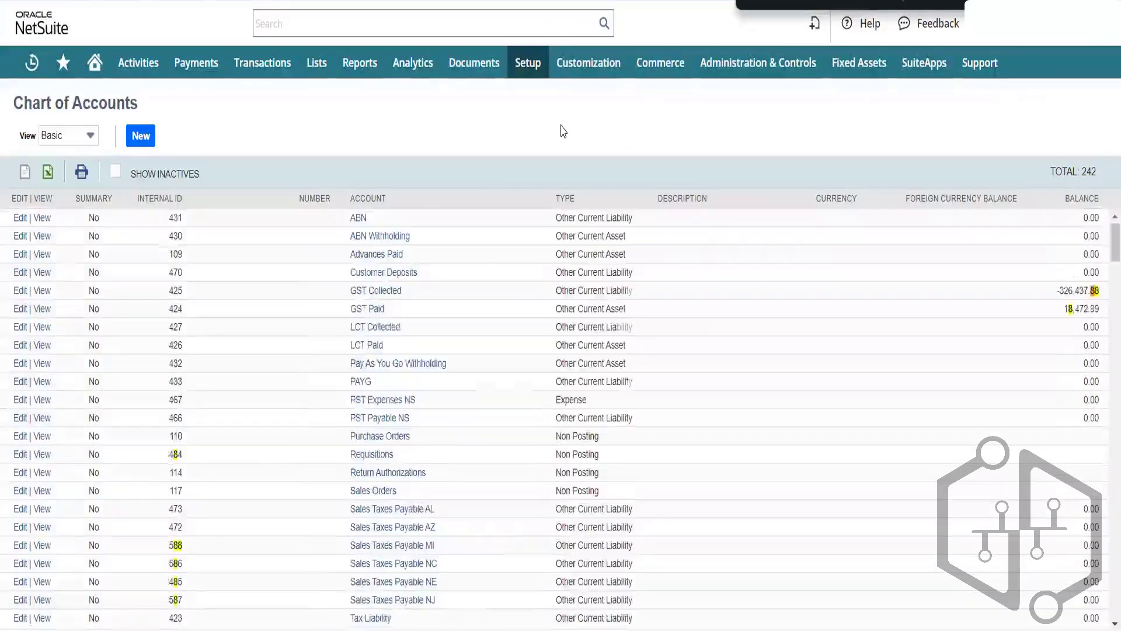
key("BackSpace")
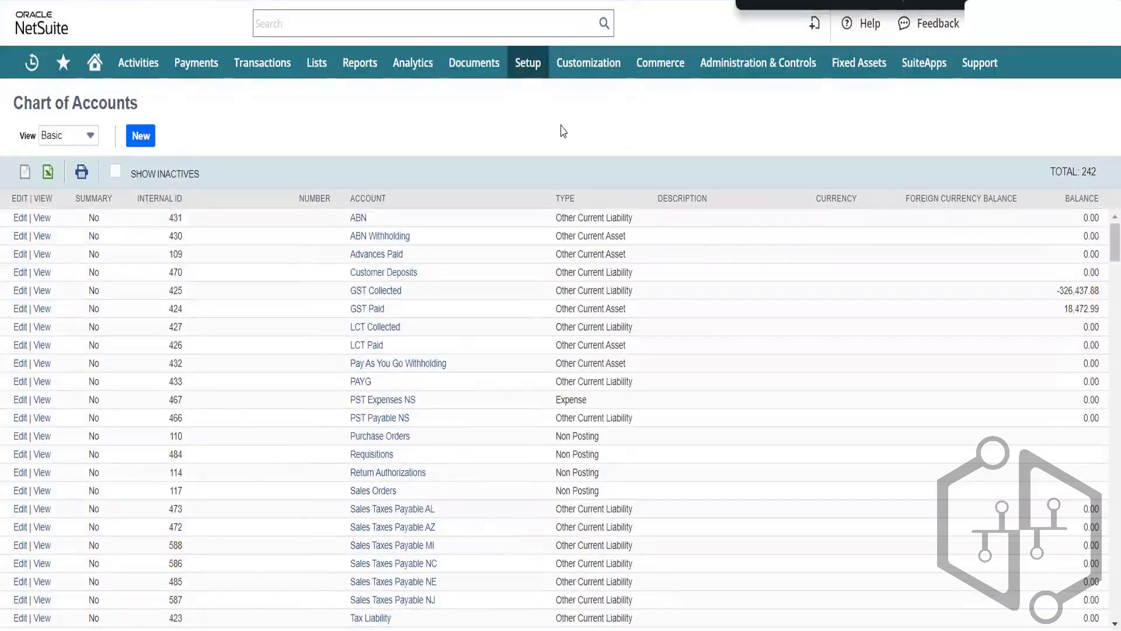
type("8100")
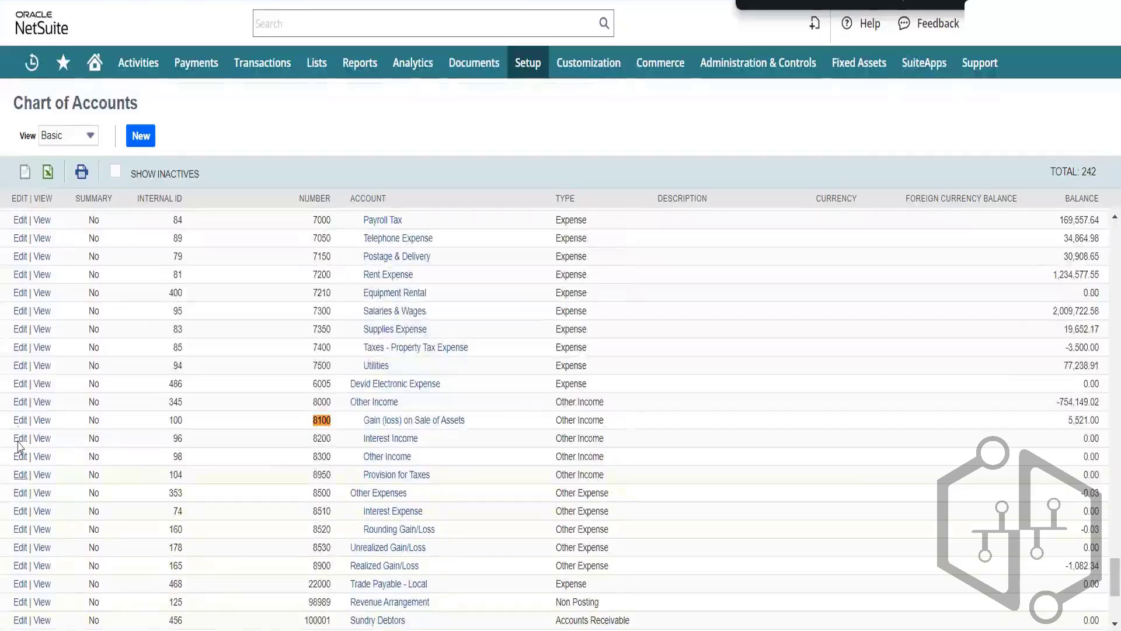
right_click(20, 421)
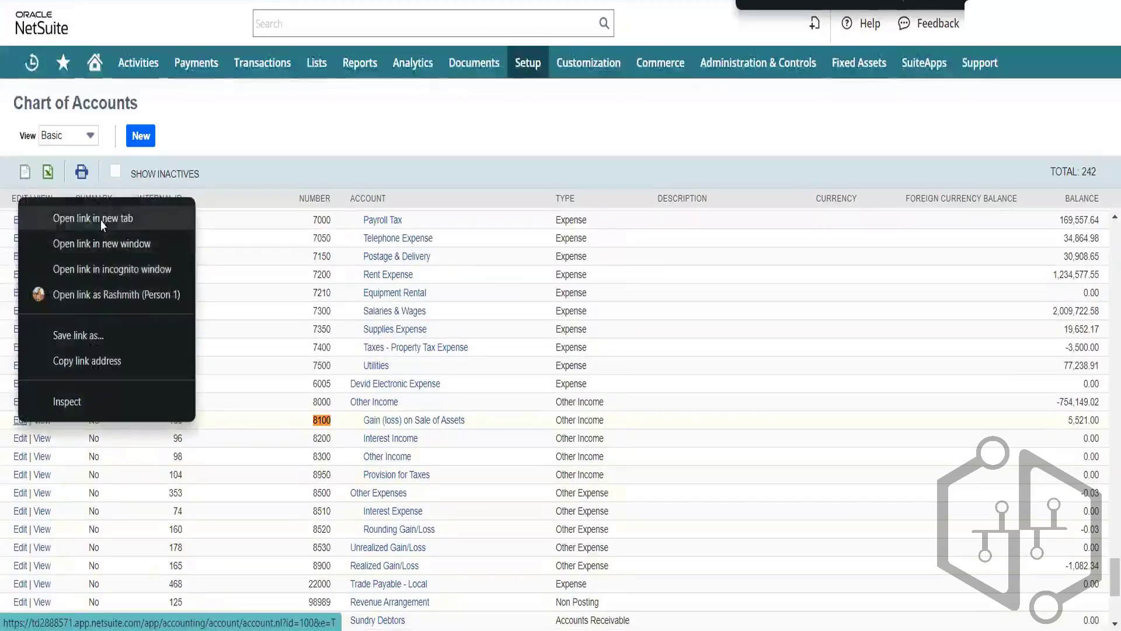
left_click(101, 223)
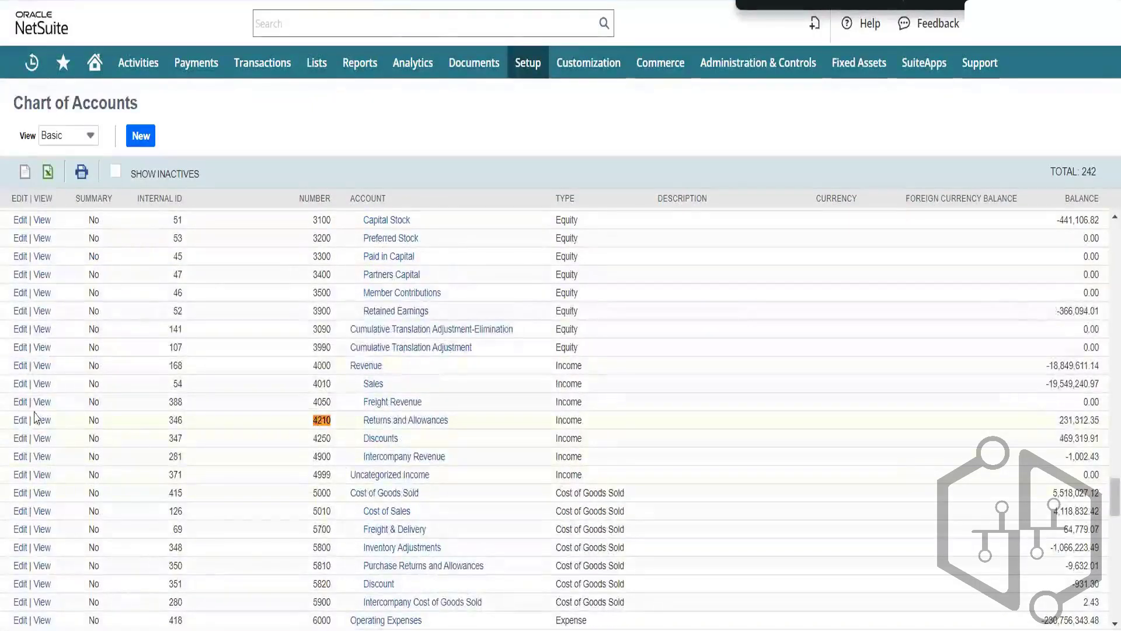
Open the edit forms of accounts 4210 Returns and Allowances and 5810 Purchase Returns and Allowances in new tabs
right_click(21, 426)
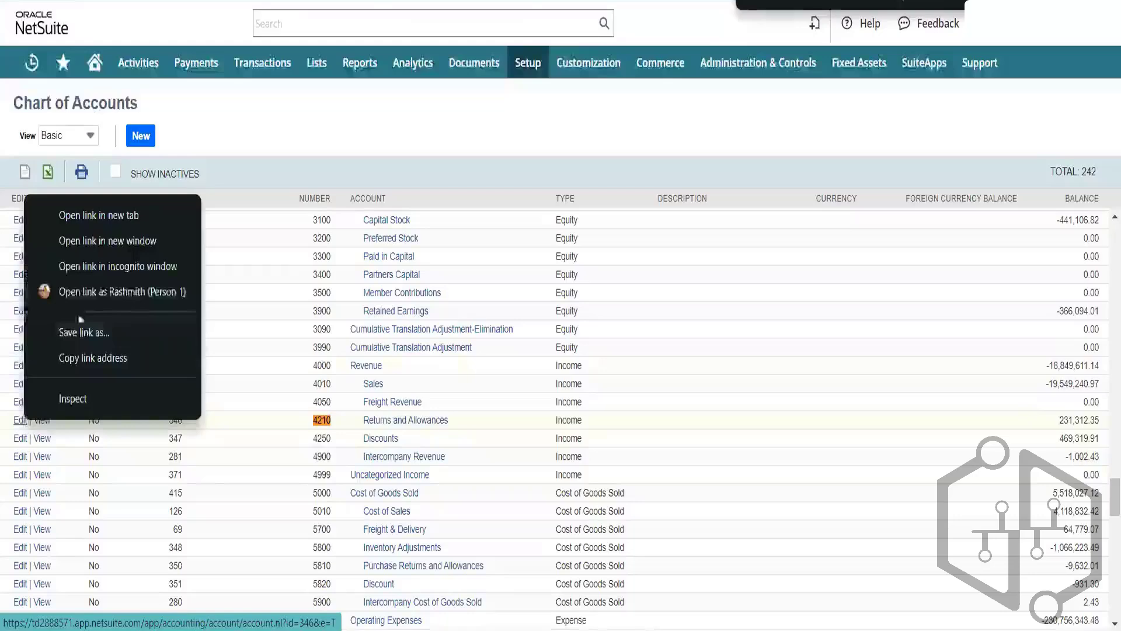
left_click(143, 207)
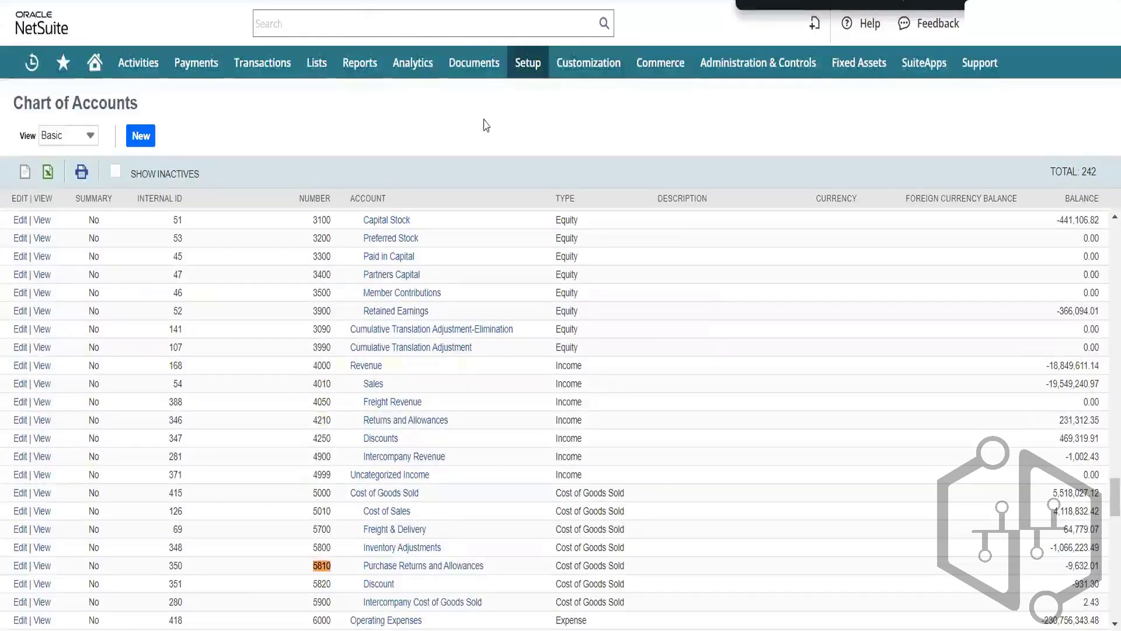
right_click(20, 571)
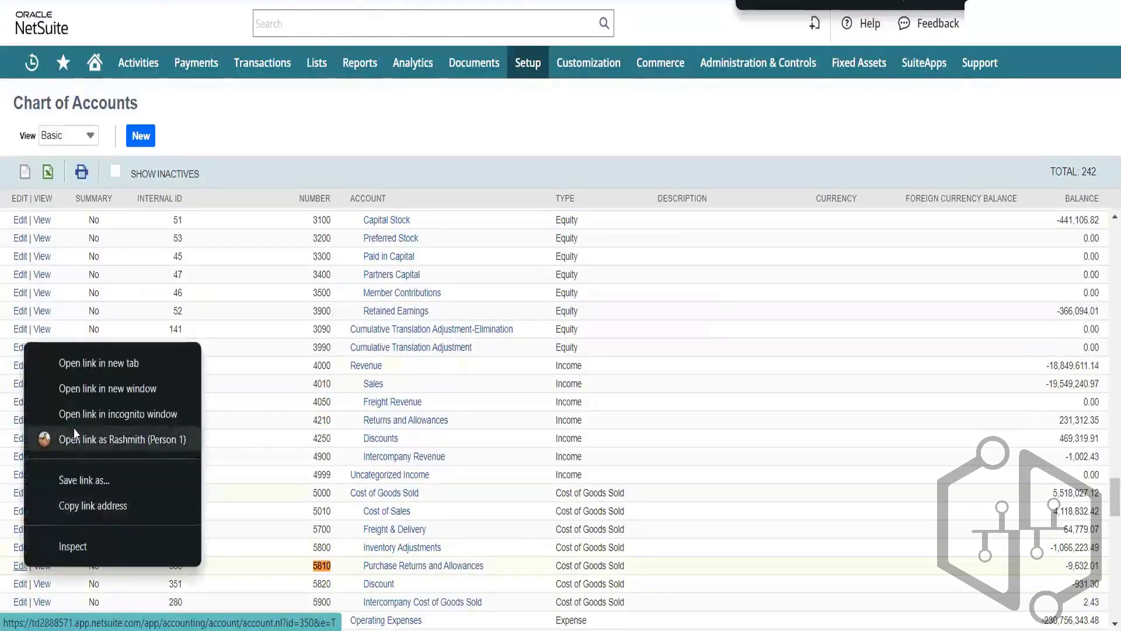
left_click(140, 363)
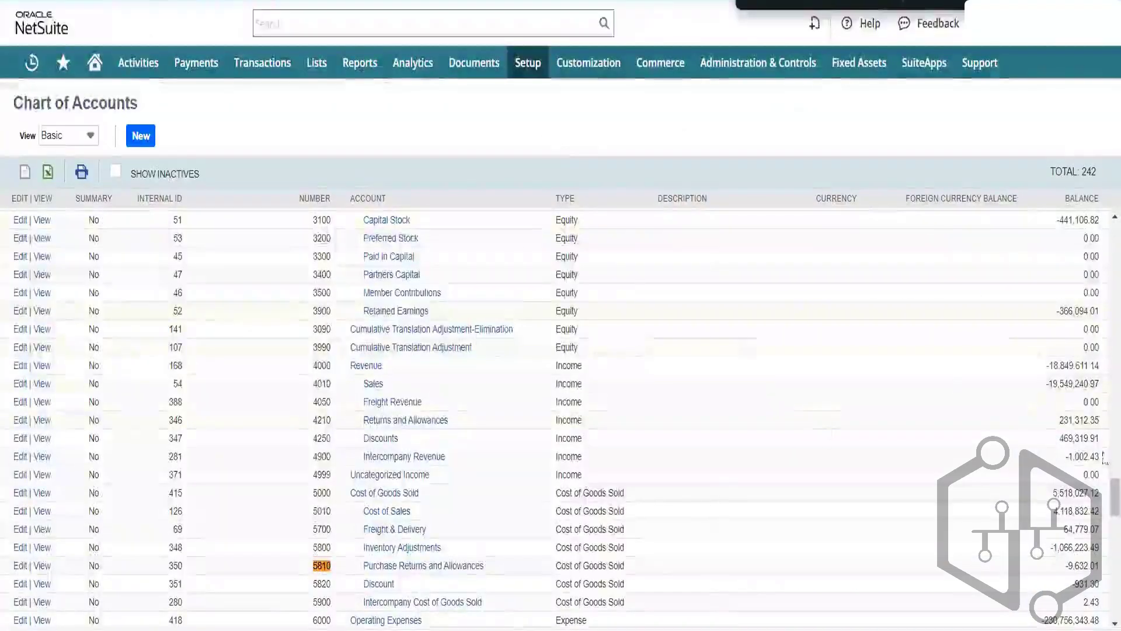
Return to the item receipt, try to save it again, and dismiss the error message
scroll(1104, 459, "down", 5)
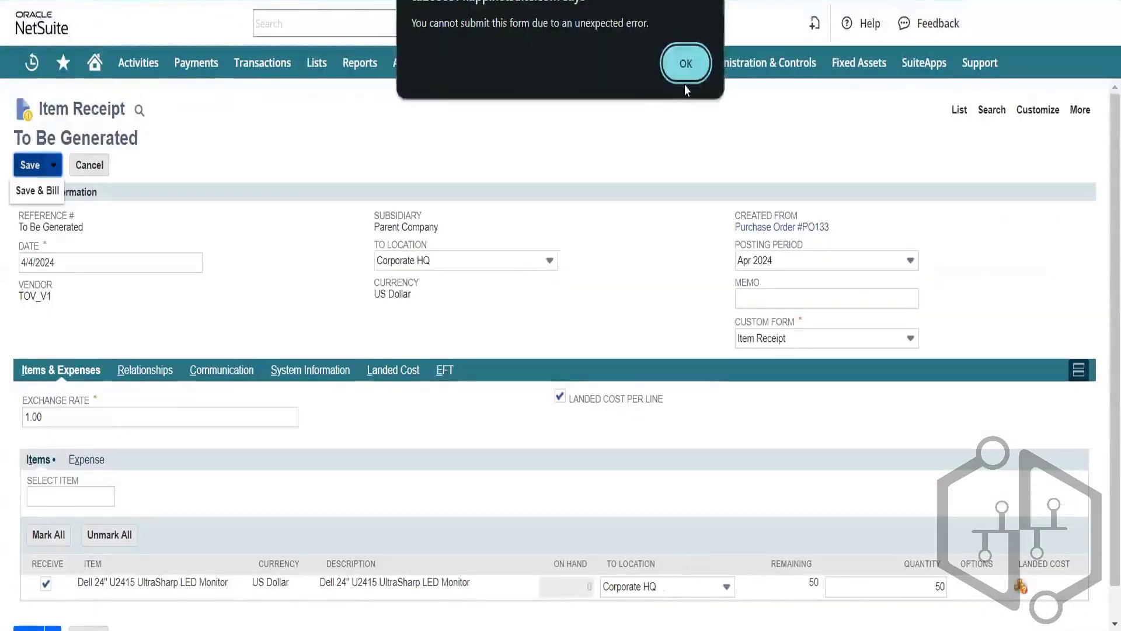
left_click(695, 60)
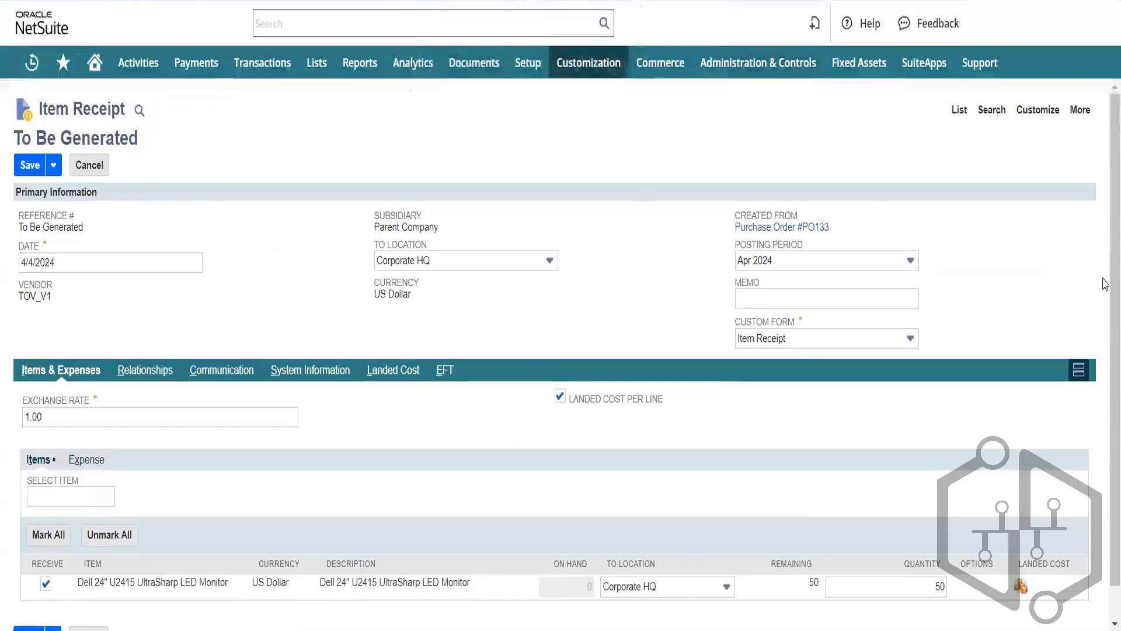
Cancel the unsaved item receipt and open purchase order PO133 for editing
scroll(1106, 287, "down", 1)
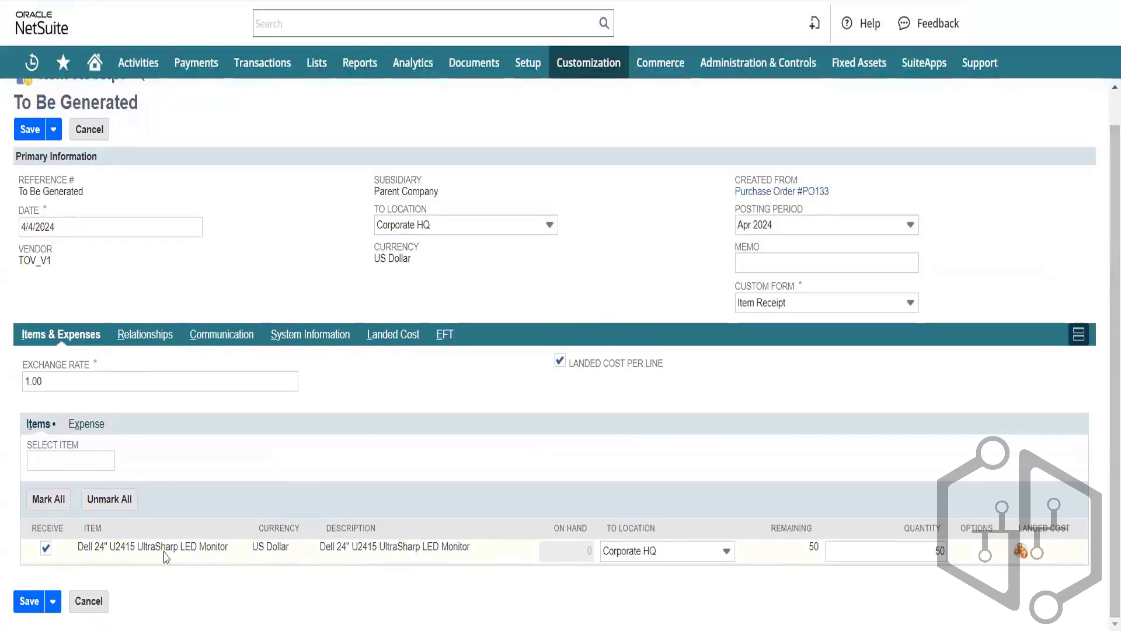
left_click(102, 134)
left_click(89, 130)
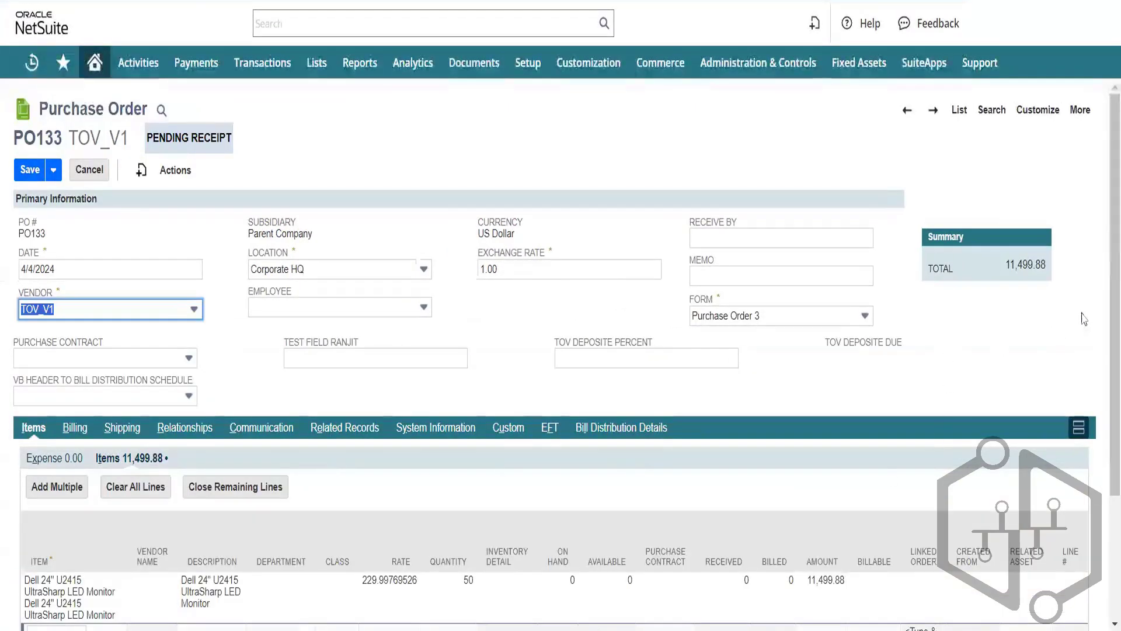
Replace the monitor on the purchase order line with iPad Pro 12.9 inch - 256 GB and save the order
scroll(561, 350, "down", 3)
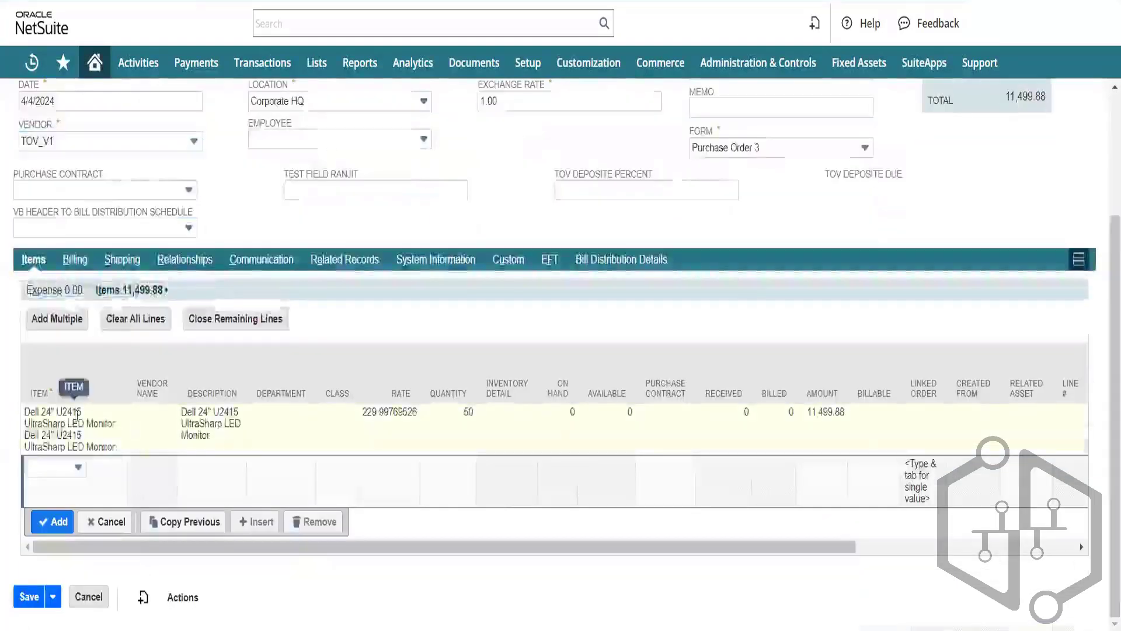
left_click(76, 412)
left_click(77, 472)
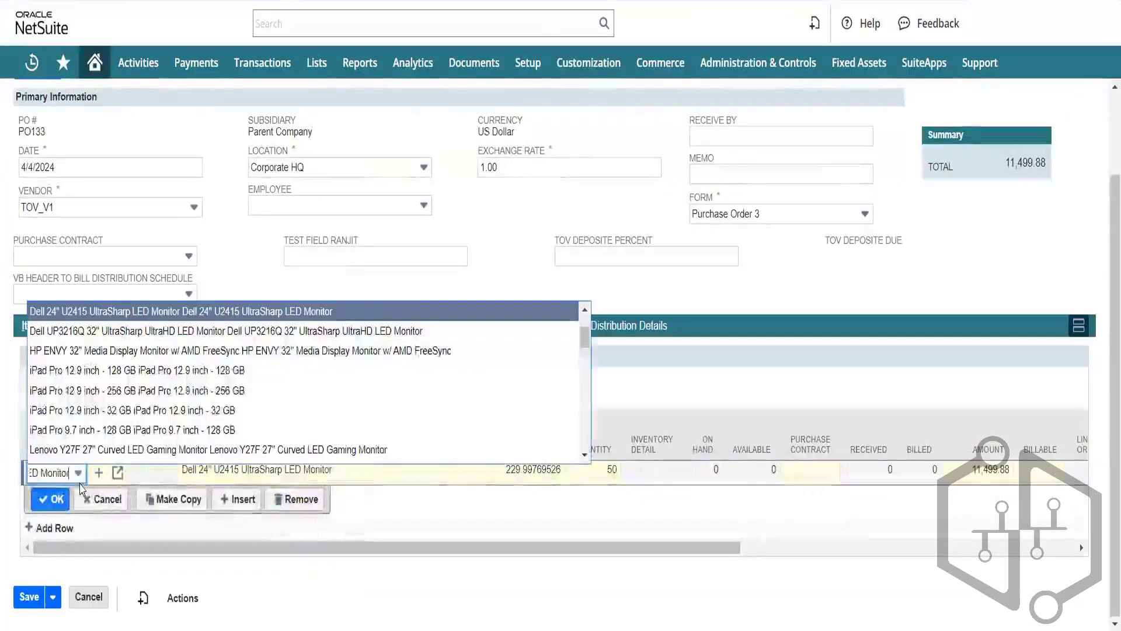
left_click(135, 390)
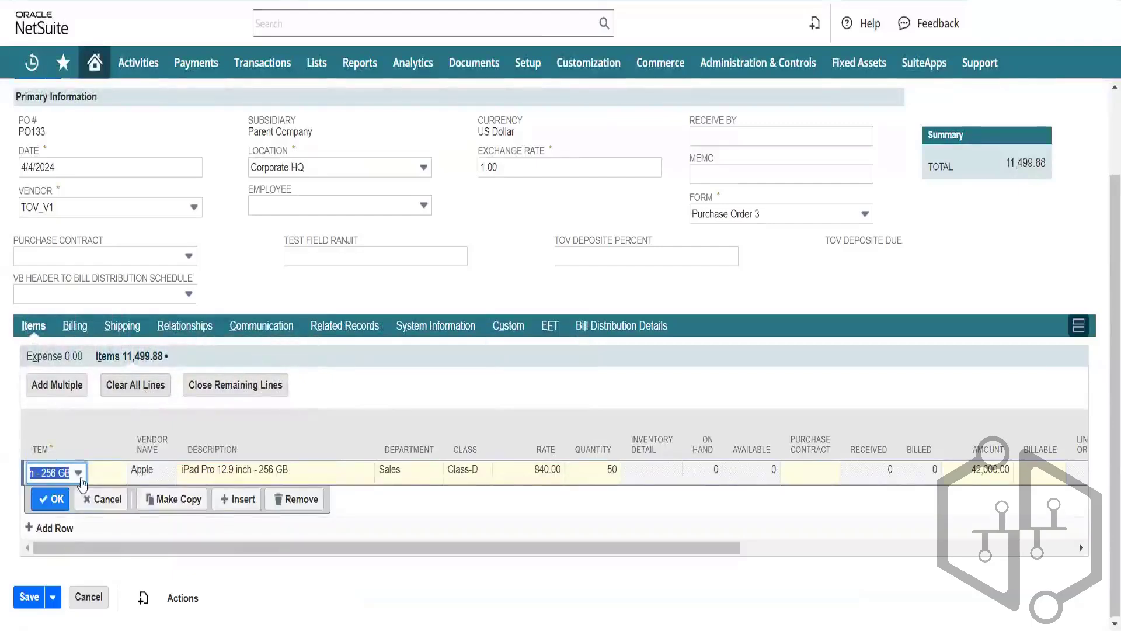
left_click(50, 499)
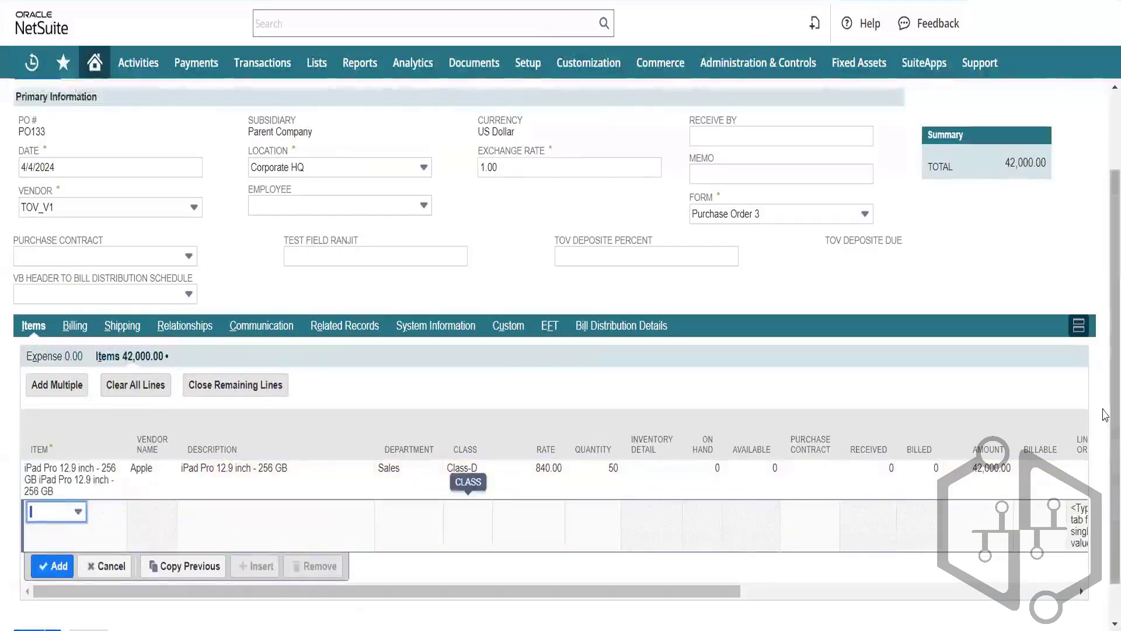
scroll(458, 503, "down", 1)
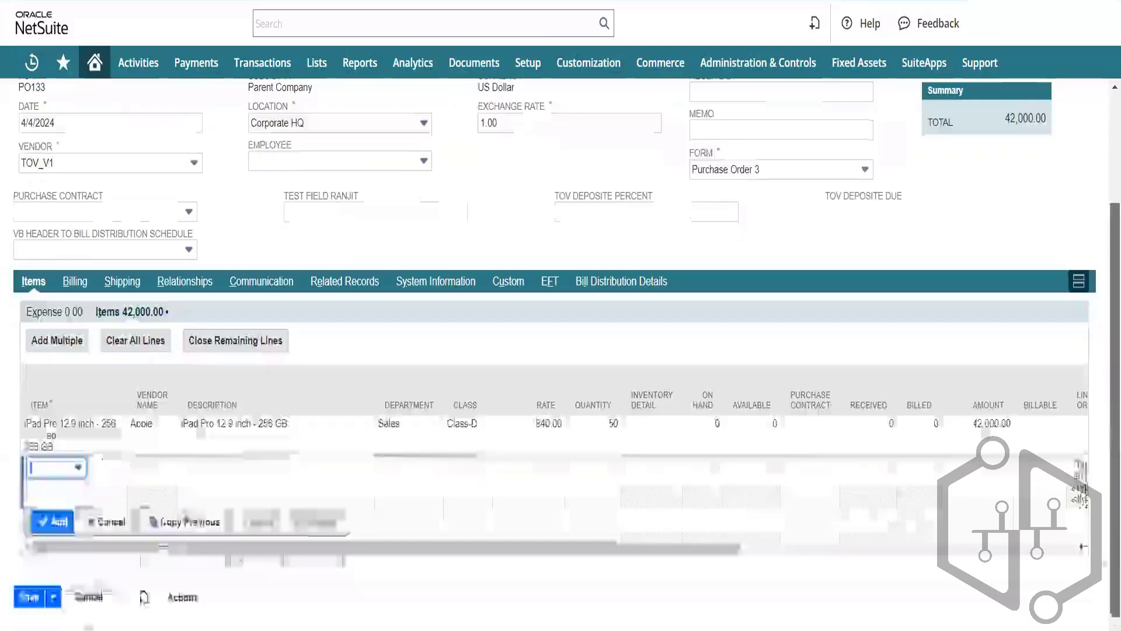
left_click(29, 596)
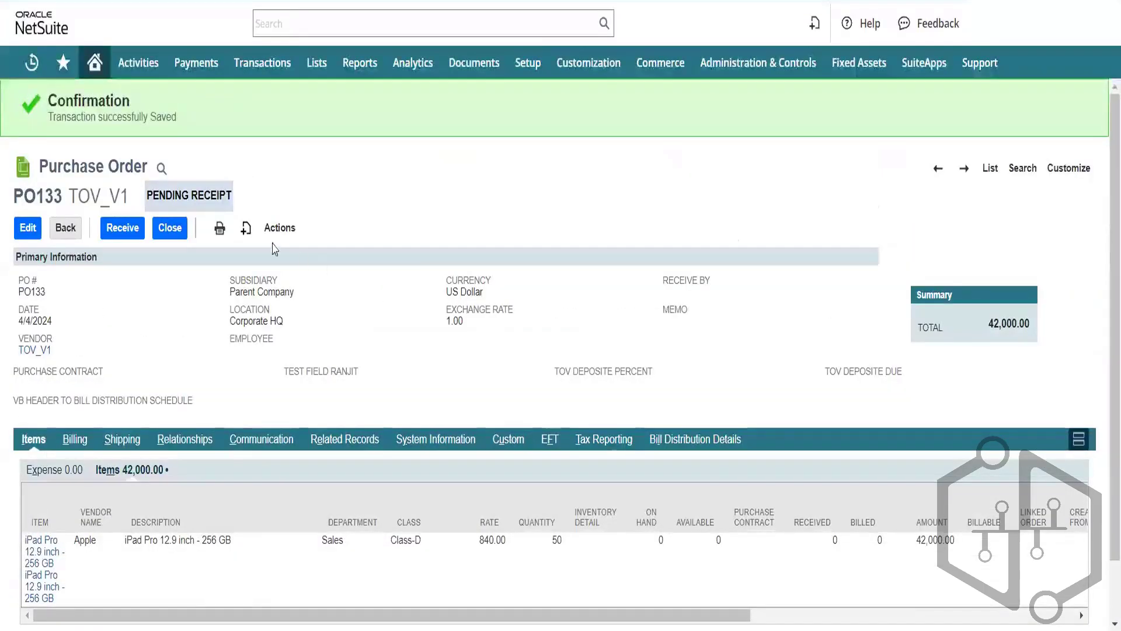
Receive purchase order PO133 and try to save the item receipt with and without landed cost per line
left_click(126, 228)
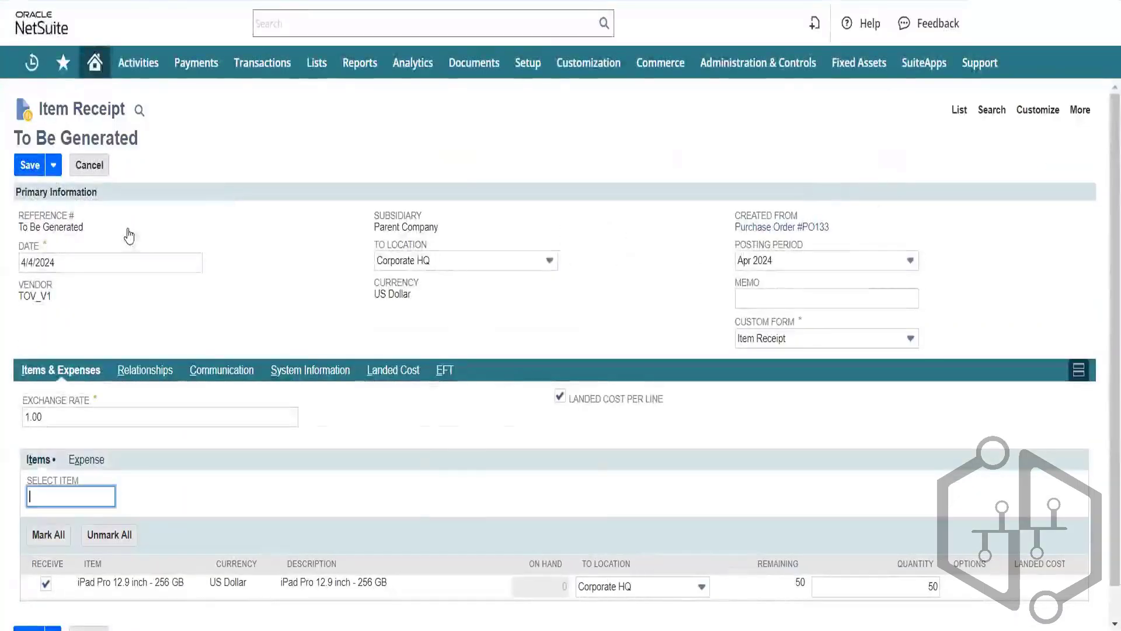
left_click(29, 164)
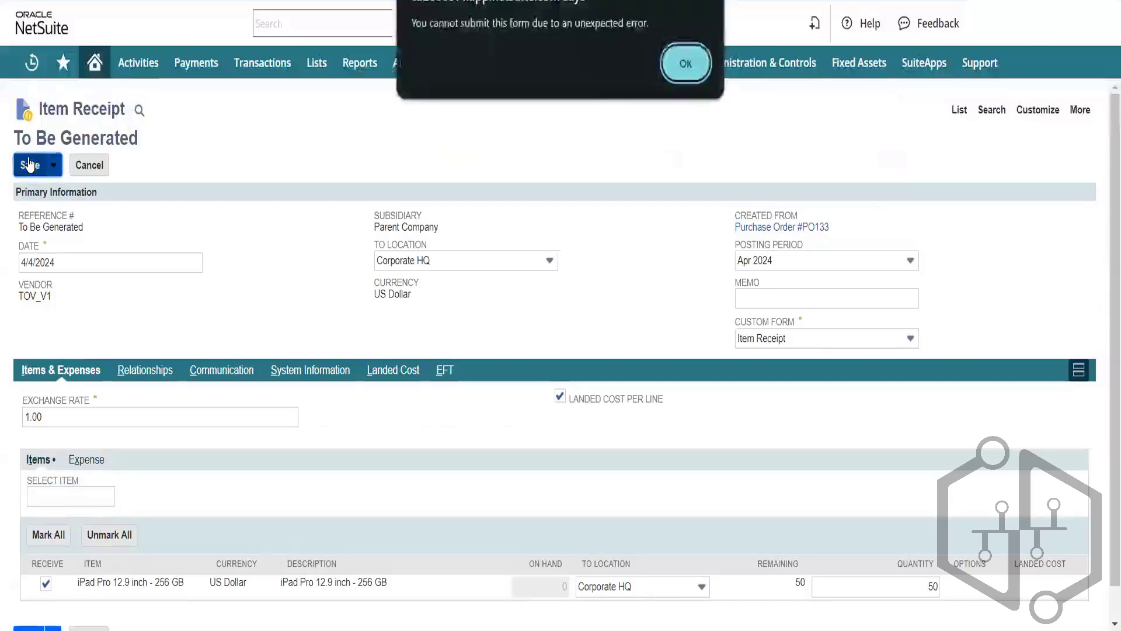
left_click(700, 65)
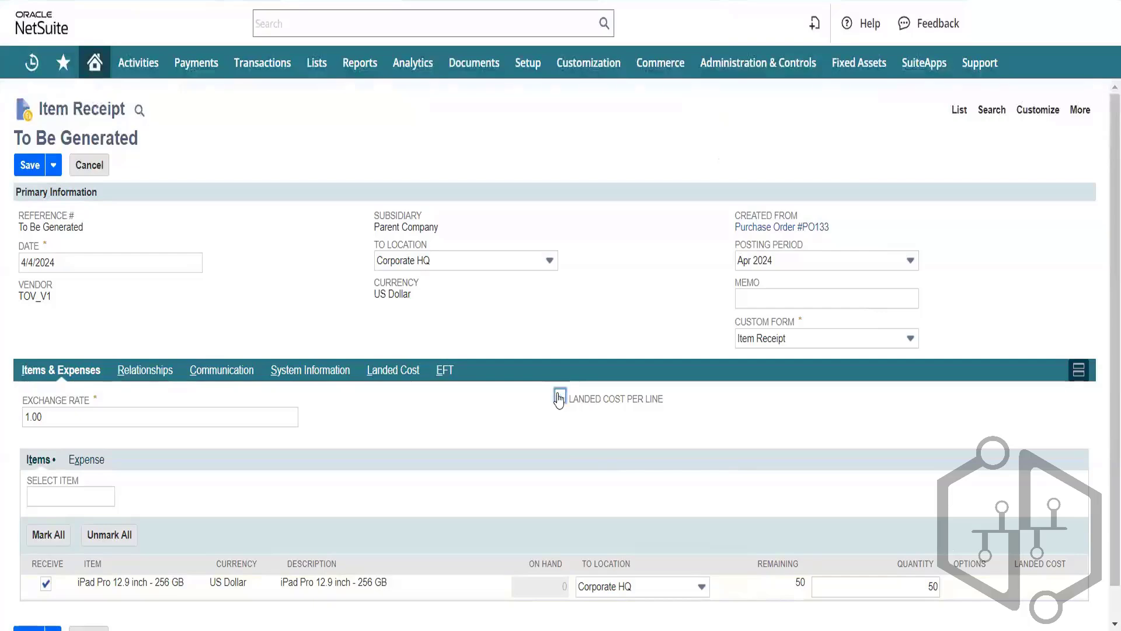
left_click(33, 167)
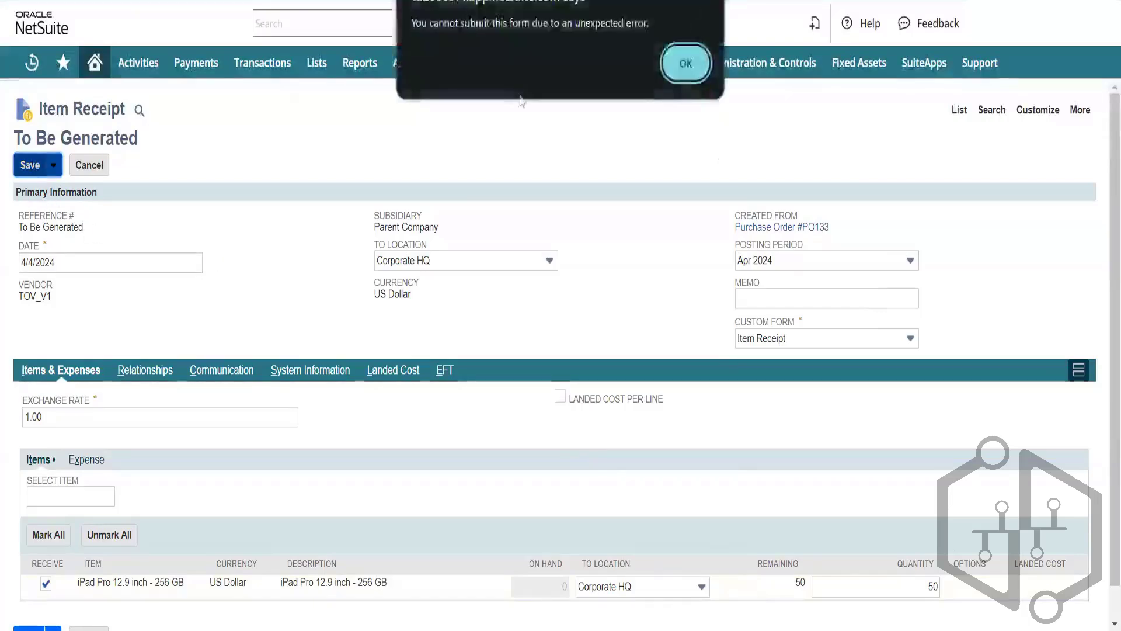
left_click(679, 79)
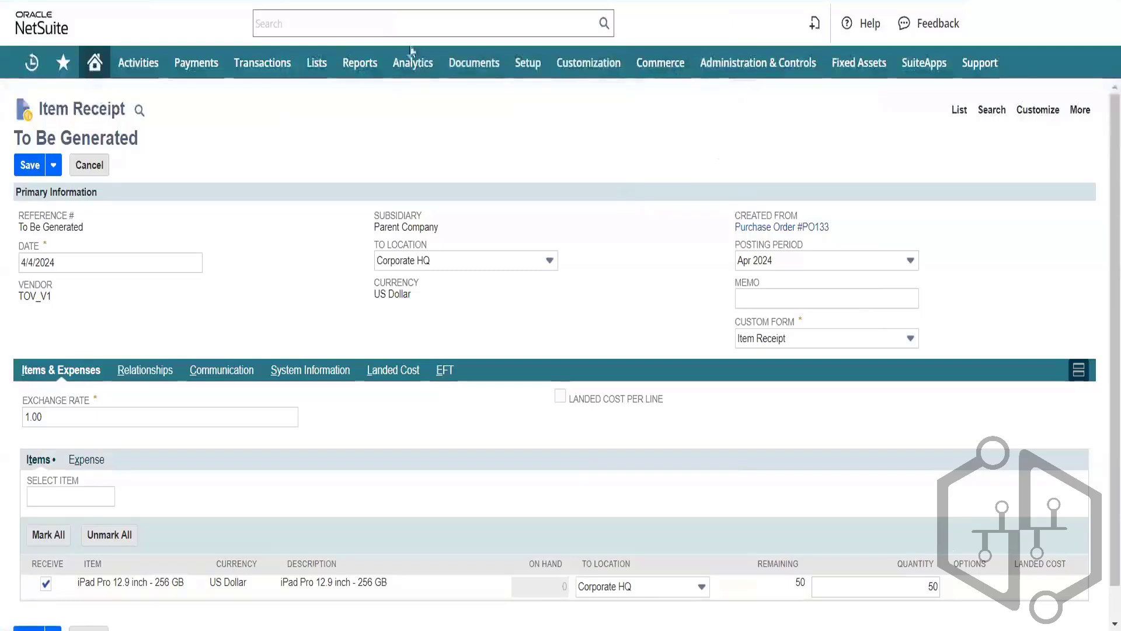
Close the item receipt without saving it
mouse_move(273, 76)
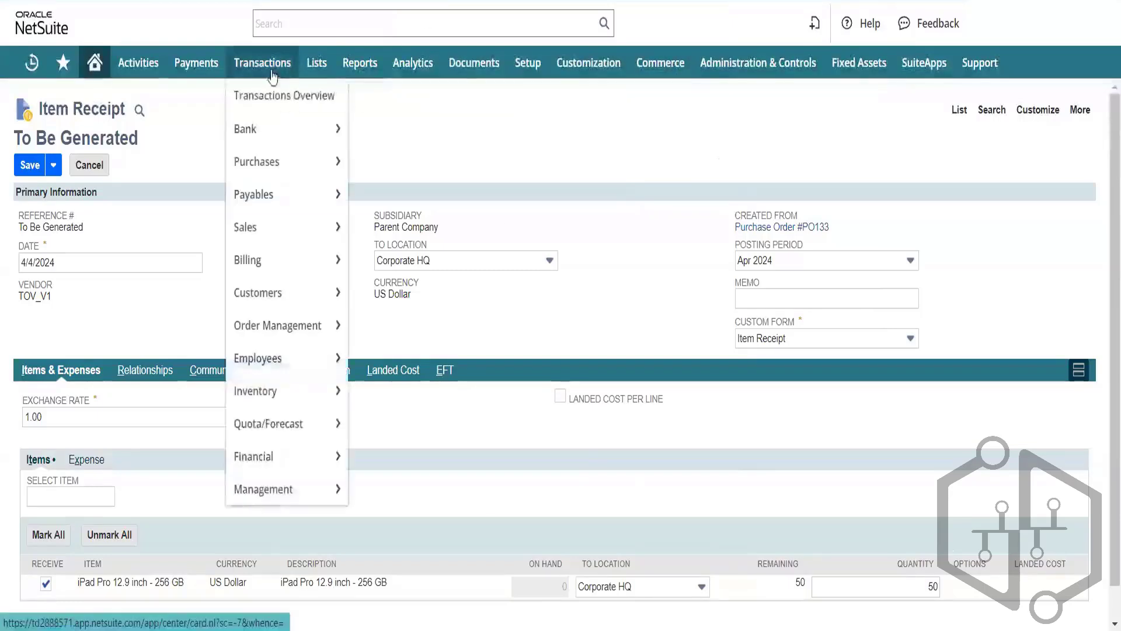
mouse_move(292, 407)
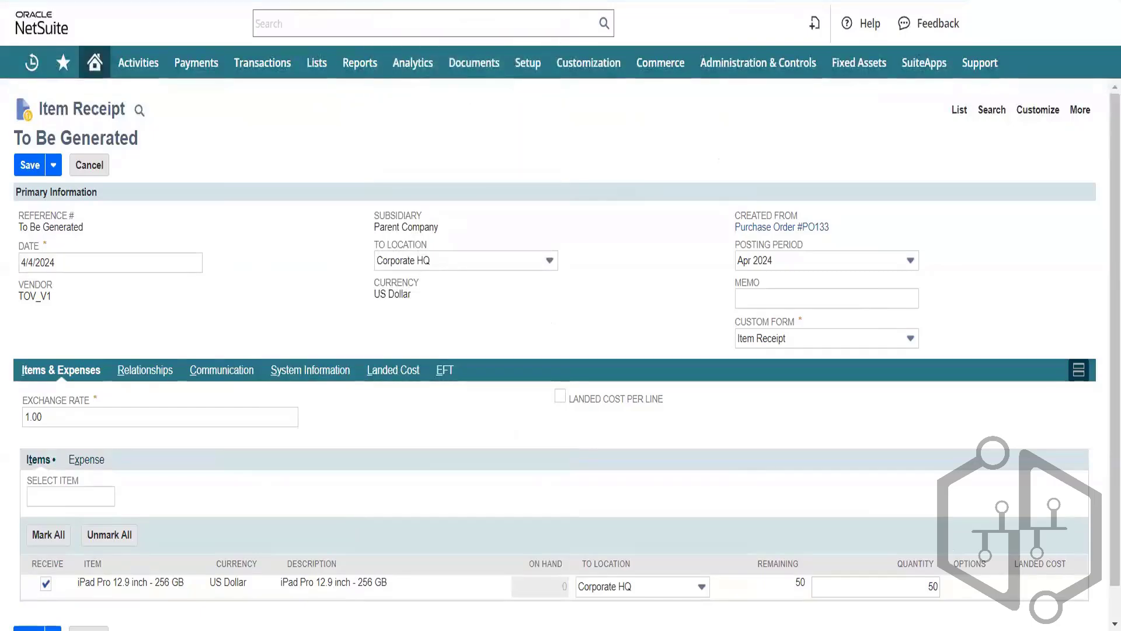
key("ctrl+w")
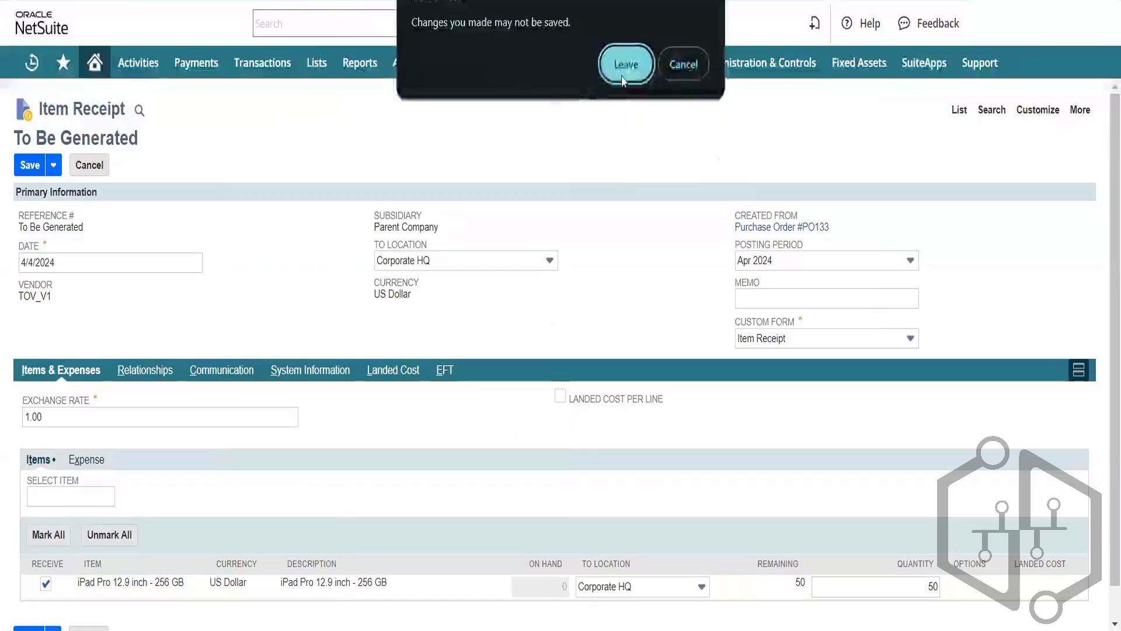
left_click(624, 81)
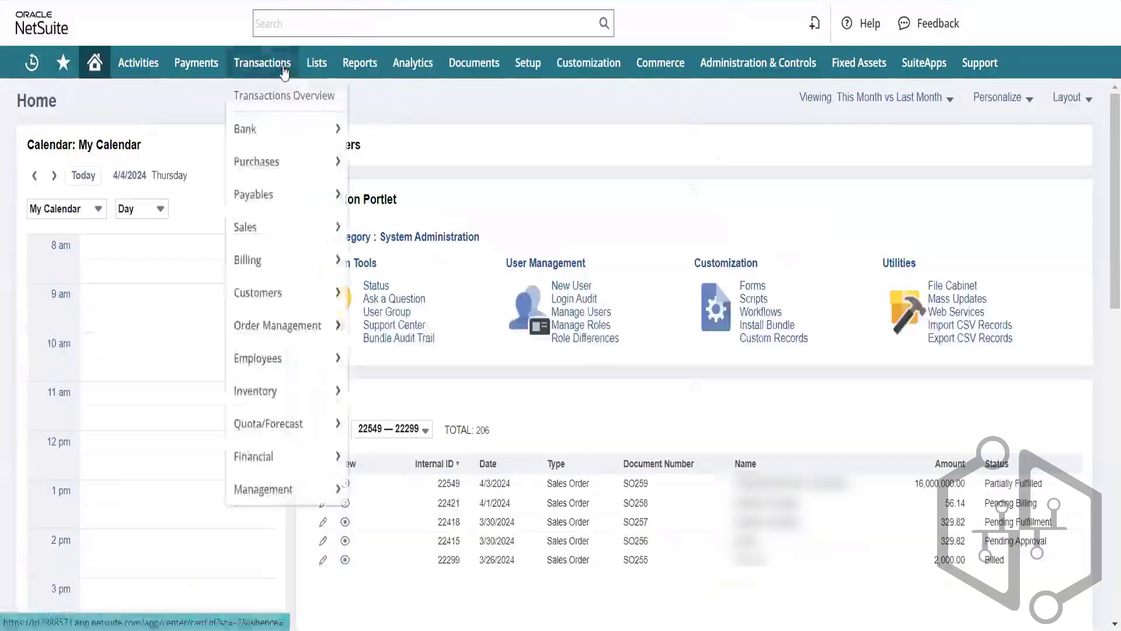
Open the Customers list in a new tab and switch to it
mouse_move(292, 175)
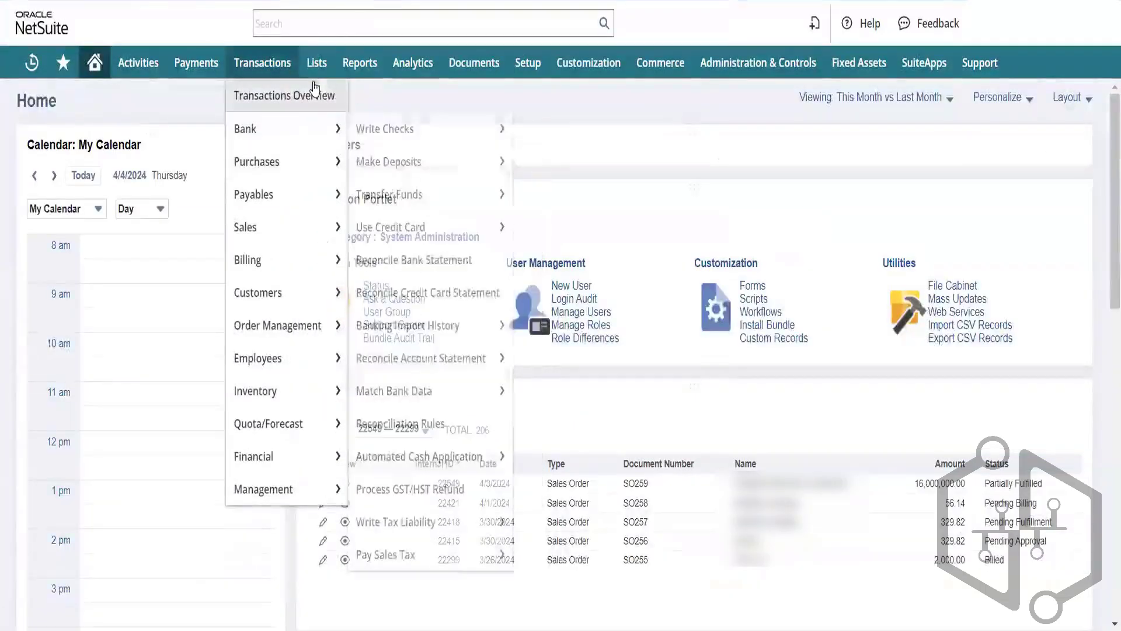
mouse_move(317, 63)
mouse_move(401, 227)
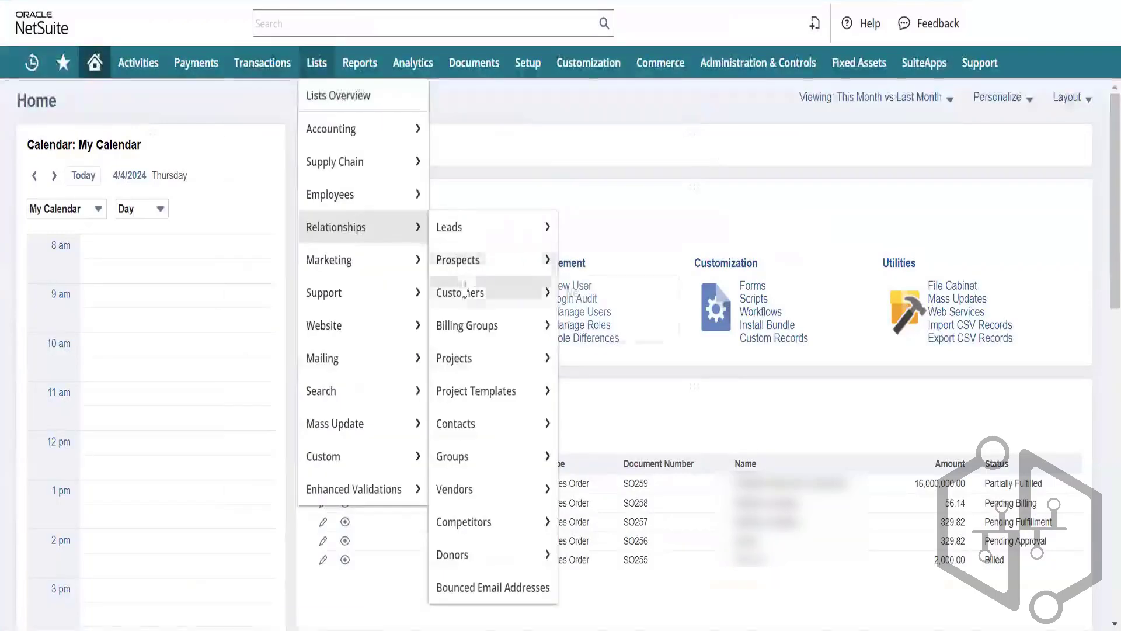
right_click(480, 292)
left_click(496, 311)
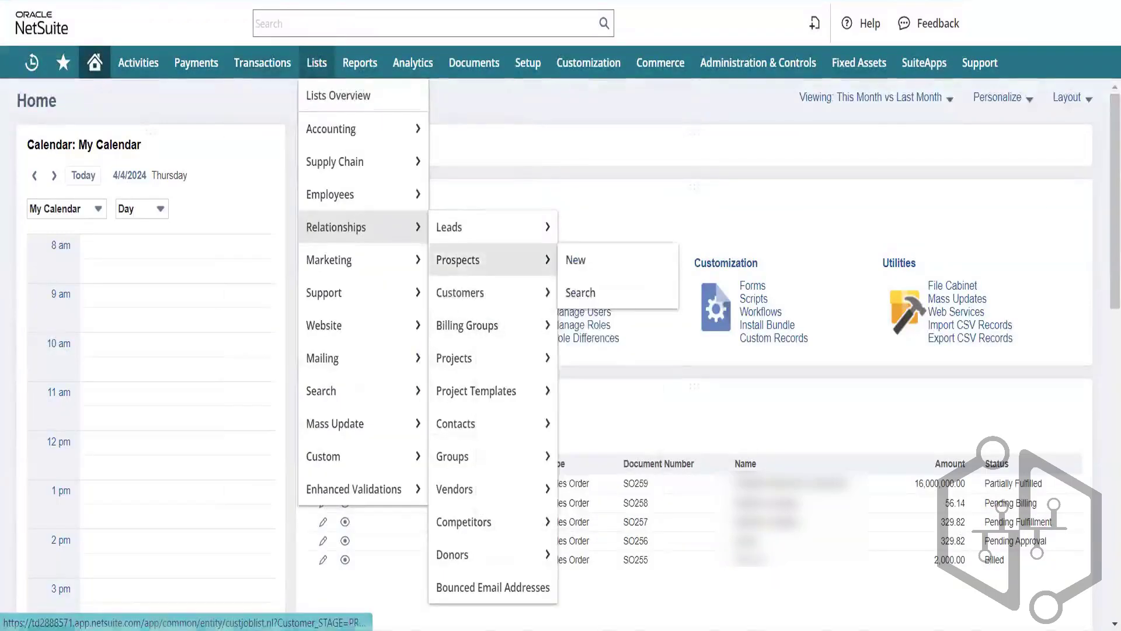
key("ctrl+Tab")
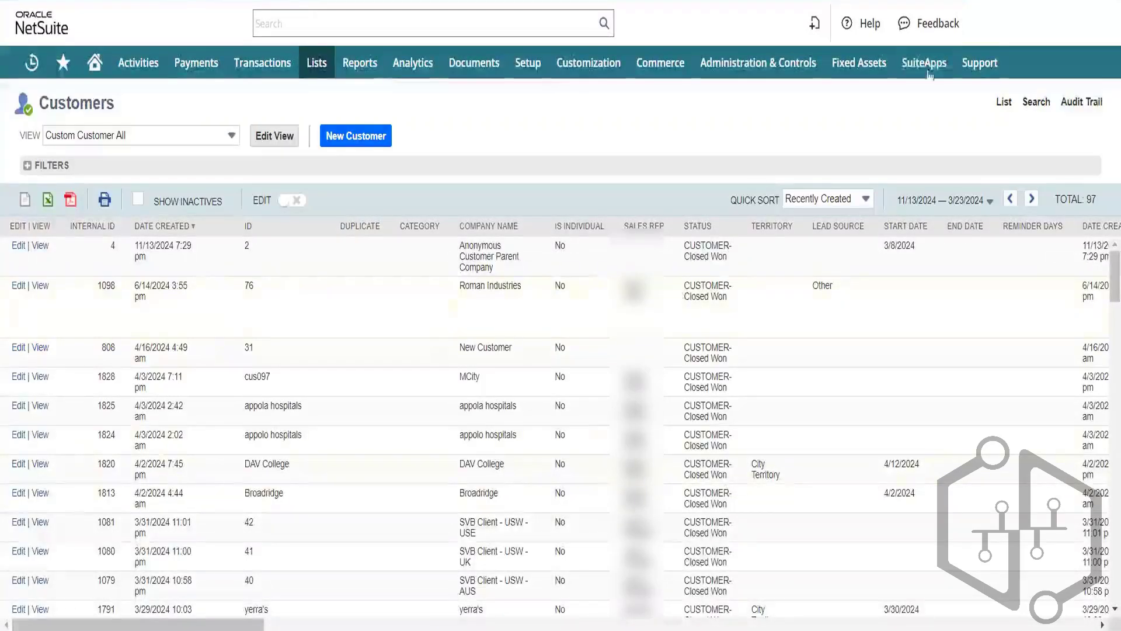
Open the record of warehouse CA-1 from the company's warehouse list and check its subsidiary
mouse_move(525, 79)
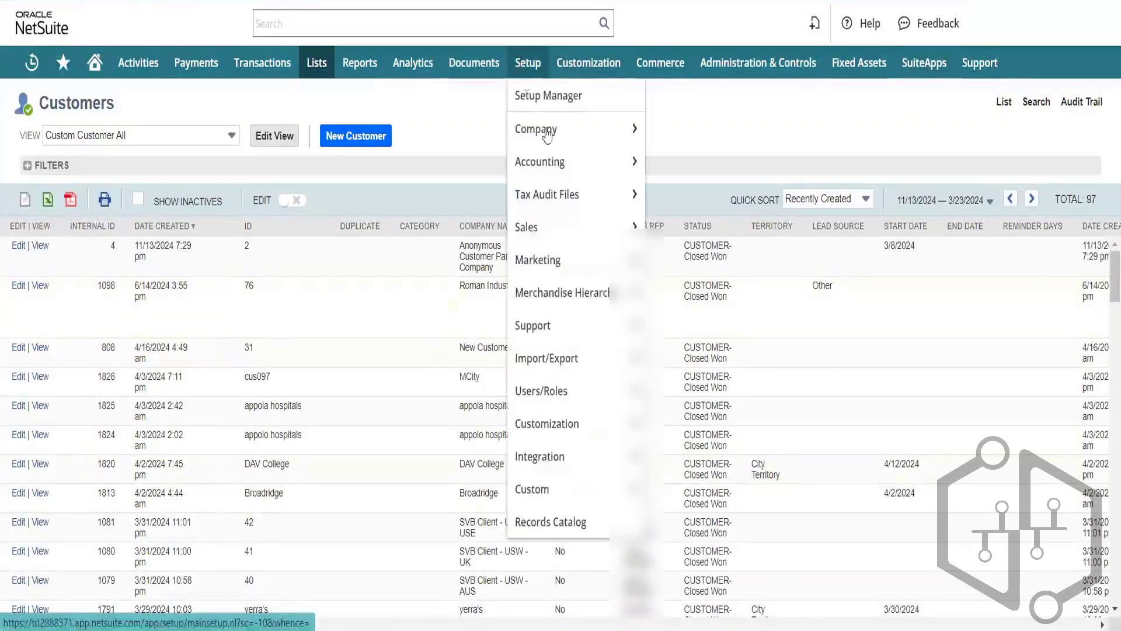
mouse_move(548, 135)
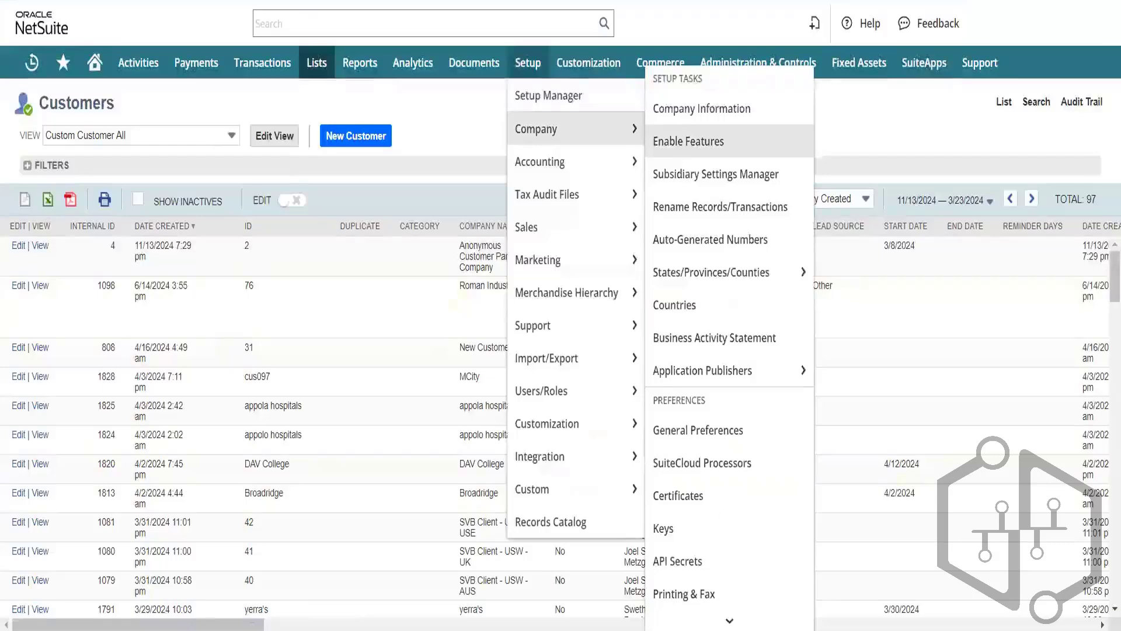
scroll(729, 350, "down", 8)
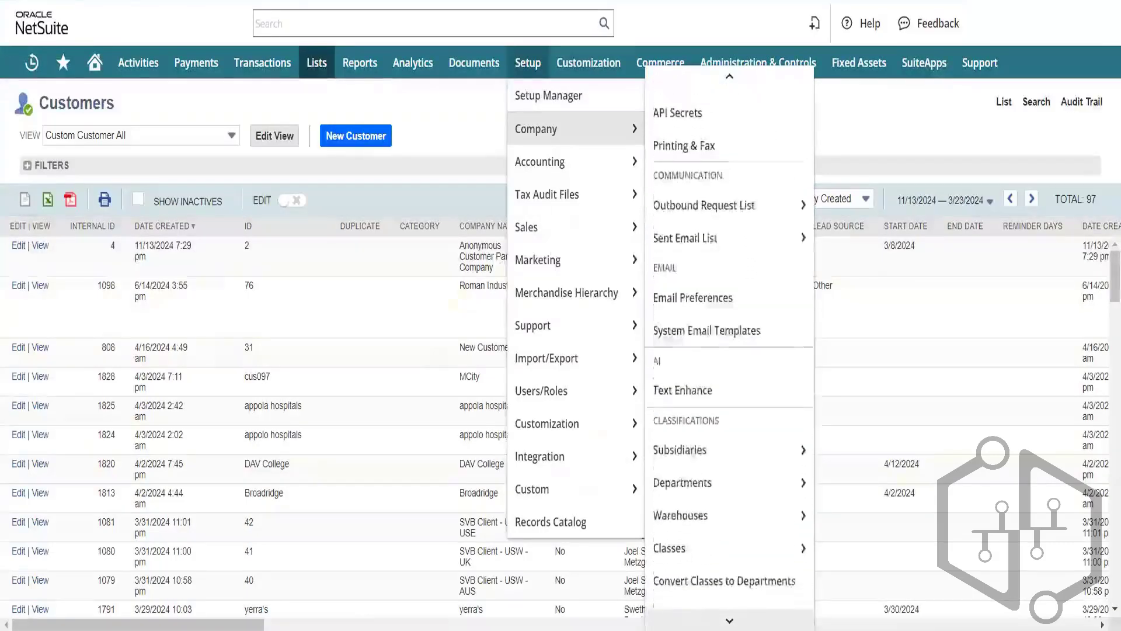
scroll(729, 350, "down", 8)
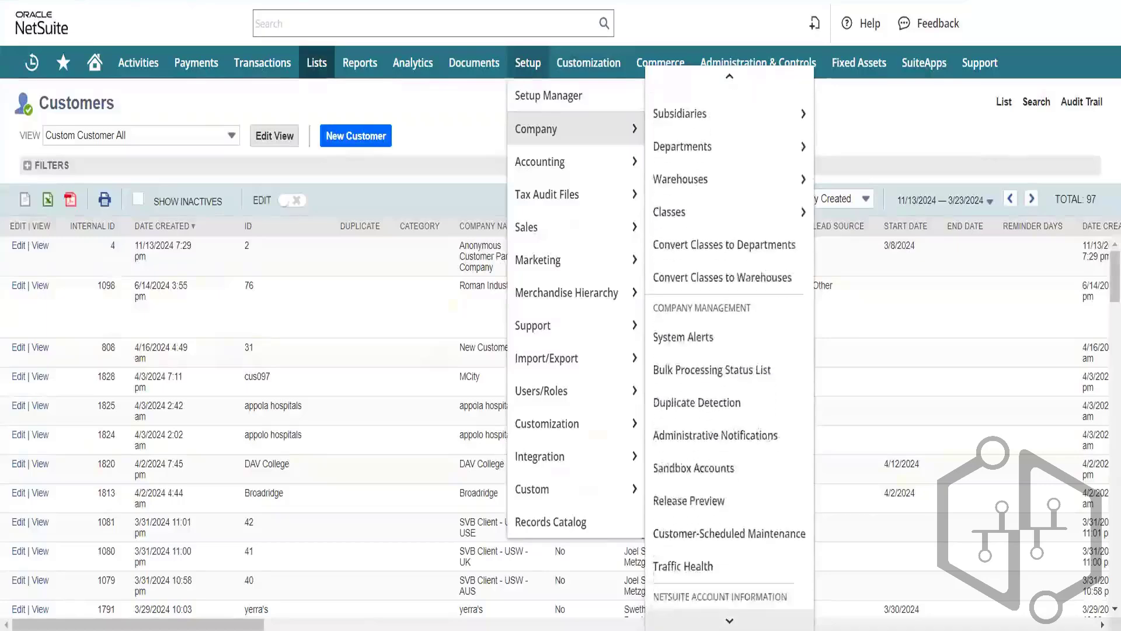
scroll(729, 617, "down", 4)
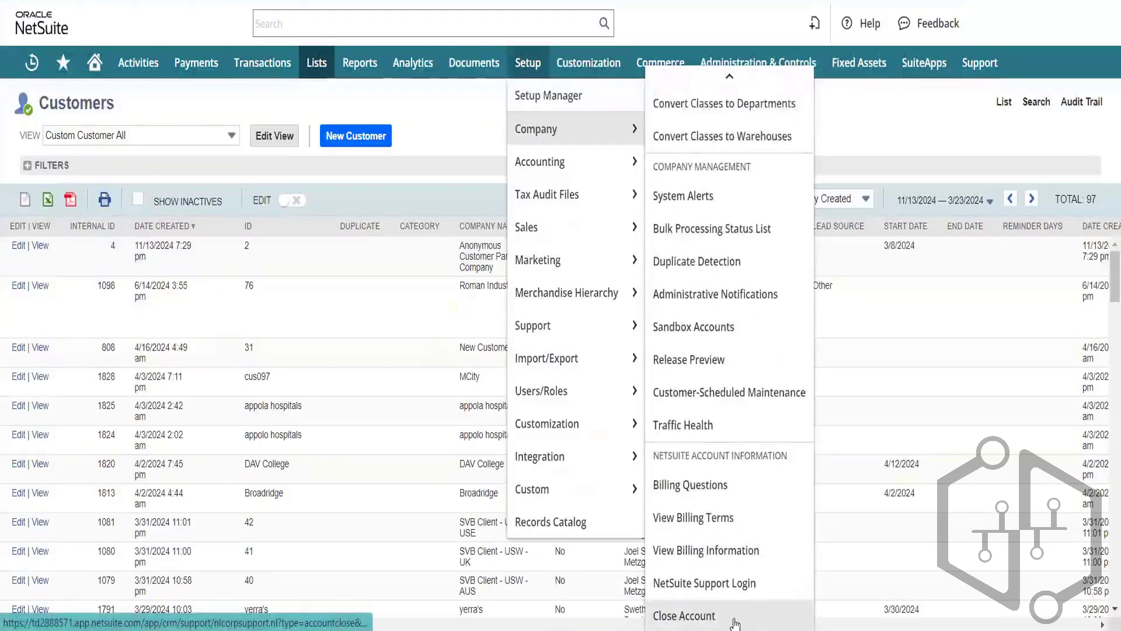
scroll(724, 88, "up", 6)
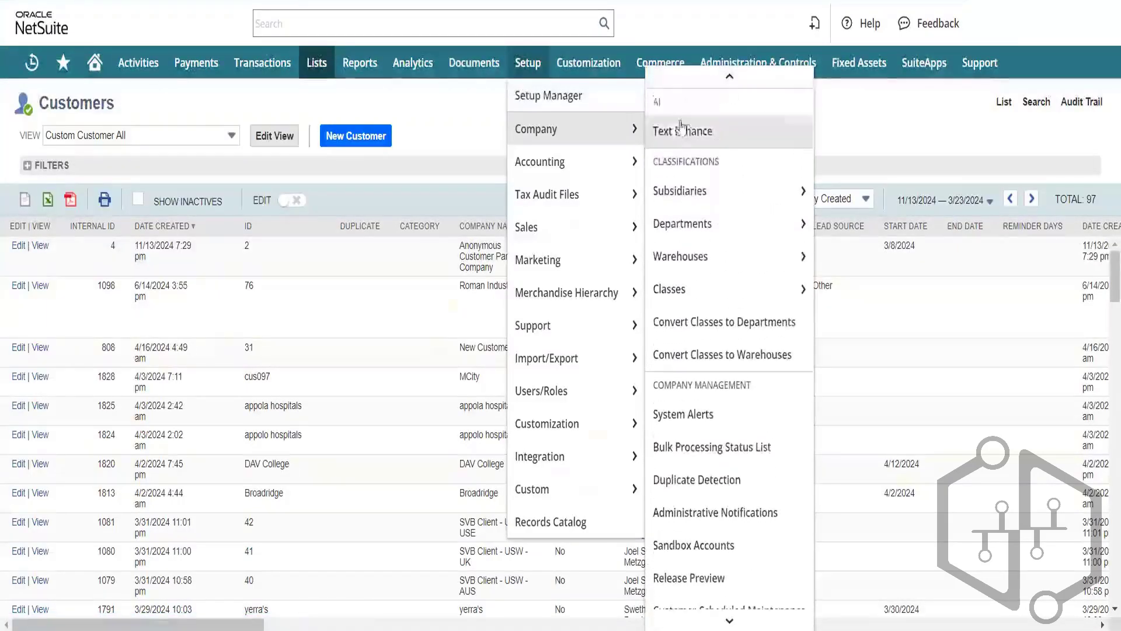
scroll(723, 91, "up", 5)
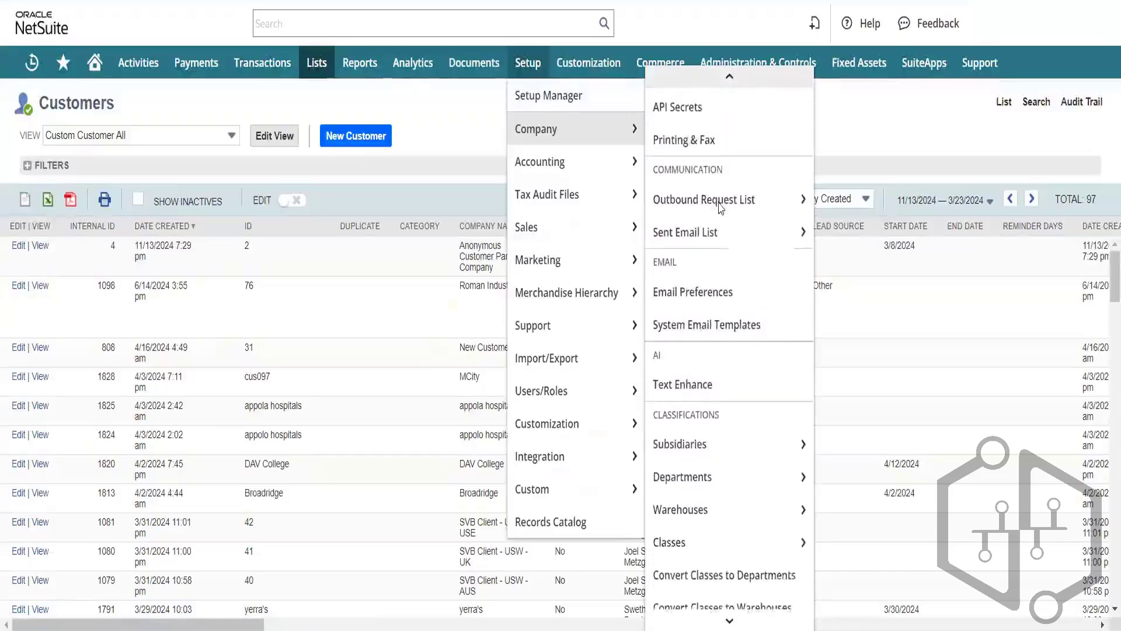
right_click(748, 518)
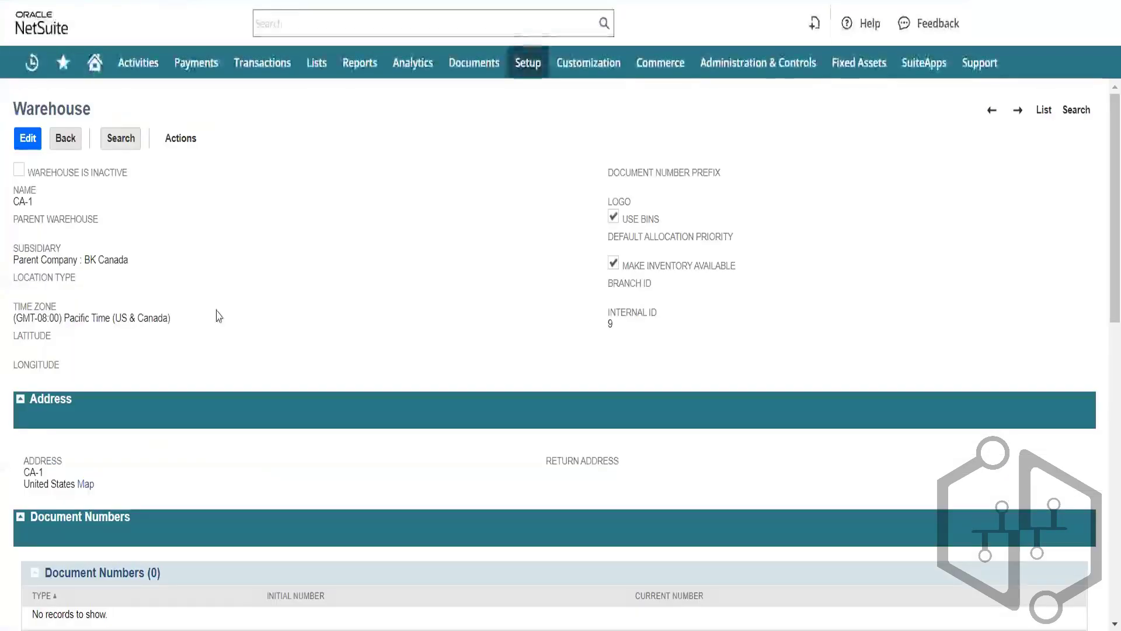
triple_click(123, 267)
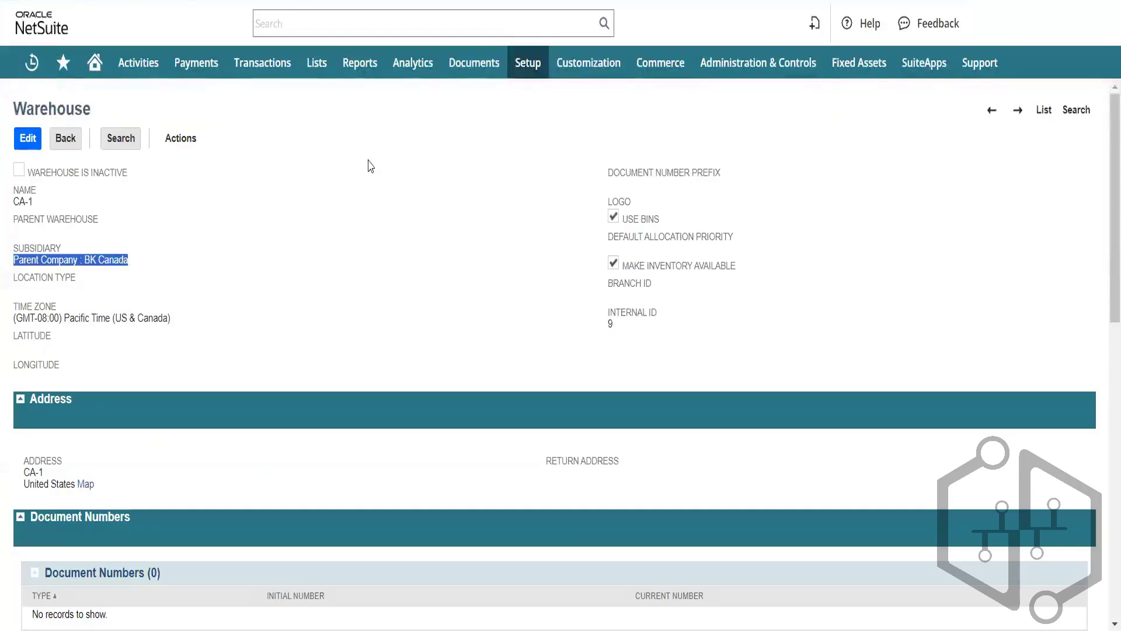
Go to the Customers list and open its Custom Customer All view for editing
mouse_move(324, 67)
mouse_move(358, 226)
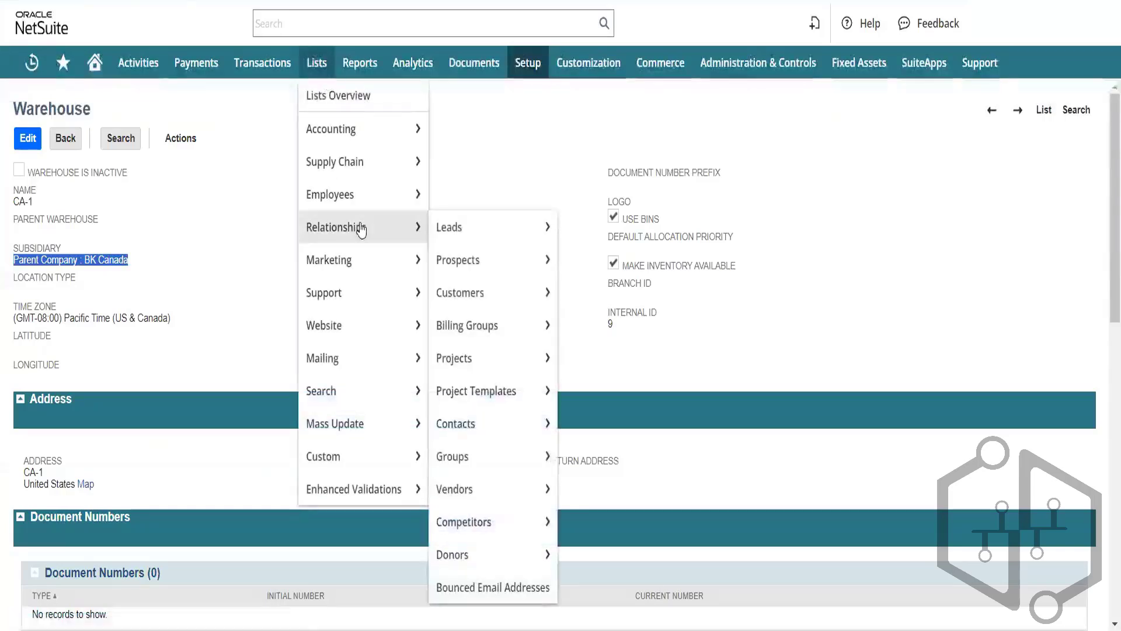
mouse_move(473, 263)
left_click(479, 305)
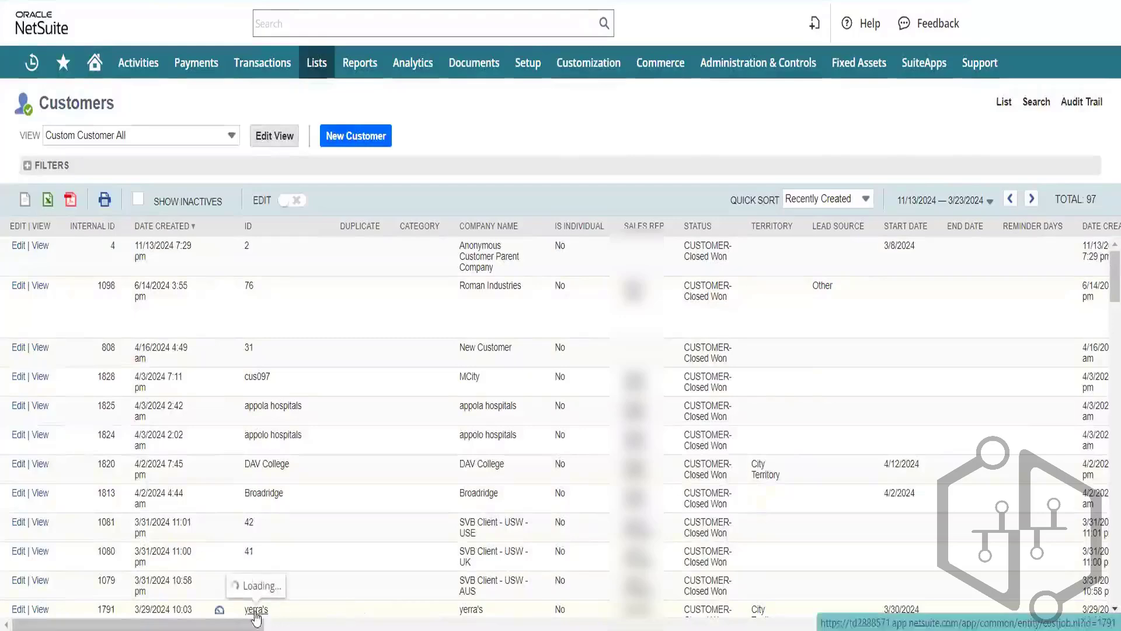
left_click_drag(256, 625, 256, 625)
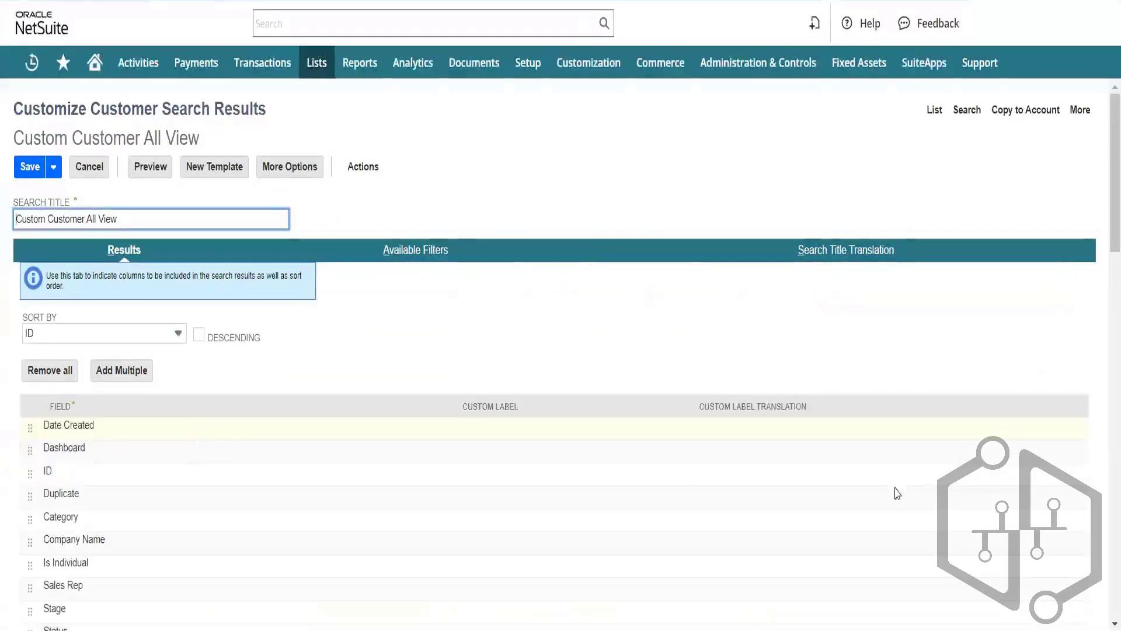
Add the Primary Subsidiary field as a results column of the Custom Customer All View
left_click_drag(1104, 190, 1106, 567)
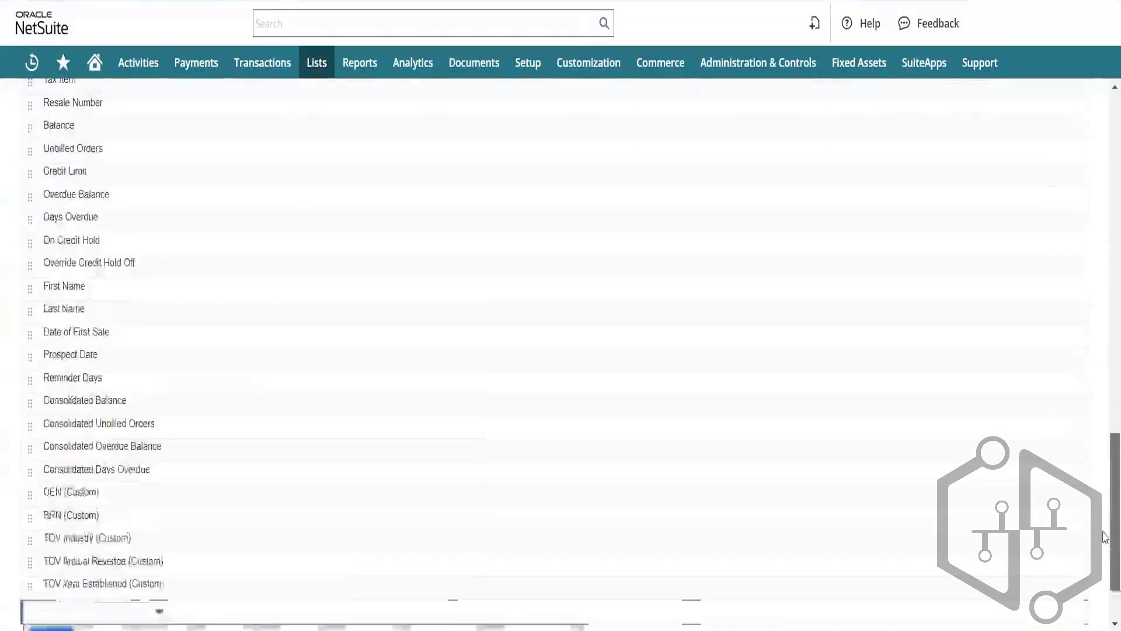
left_click(159, 521)
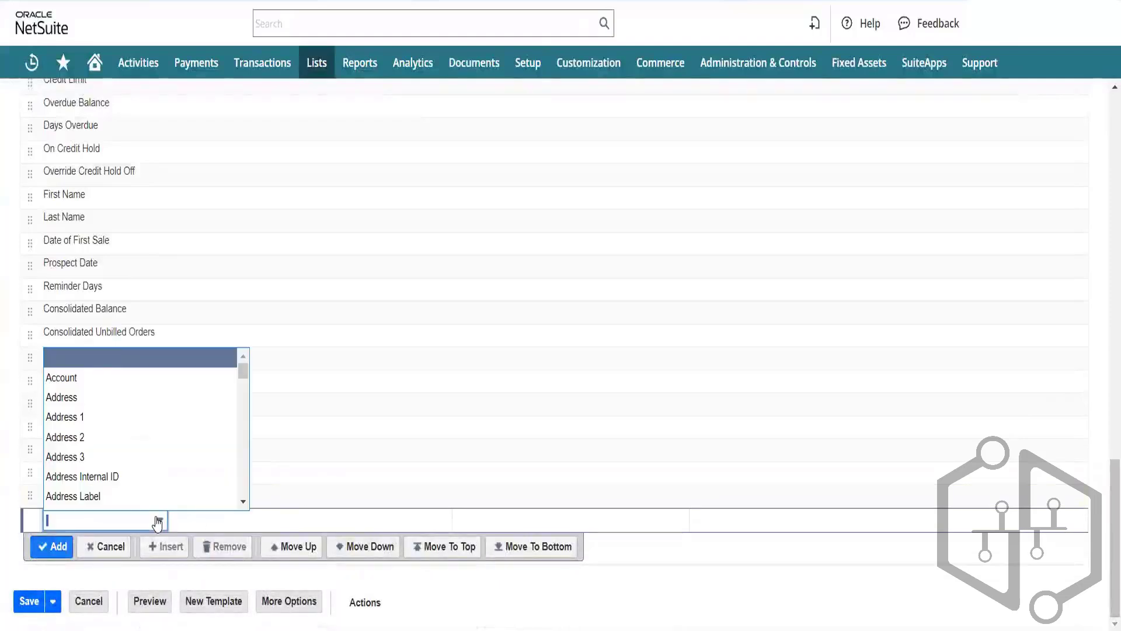
type("sub")
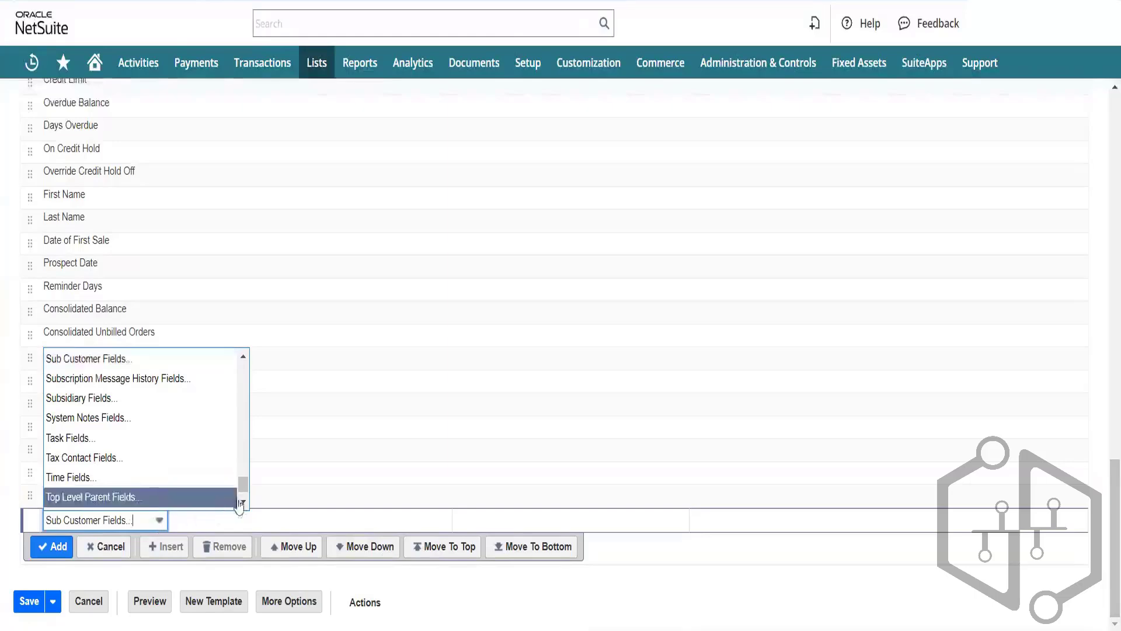
scroll(245, 487, "up", 2)
left_click_drag(244, 488, 244, 449)
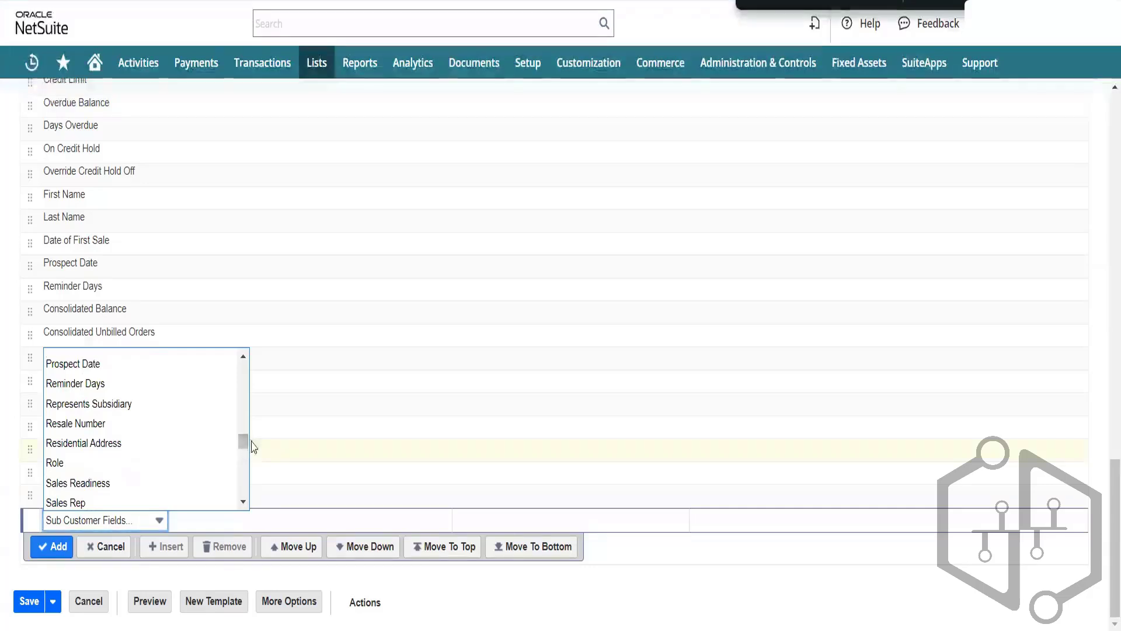
scroll(246, 447, "up", 2)
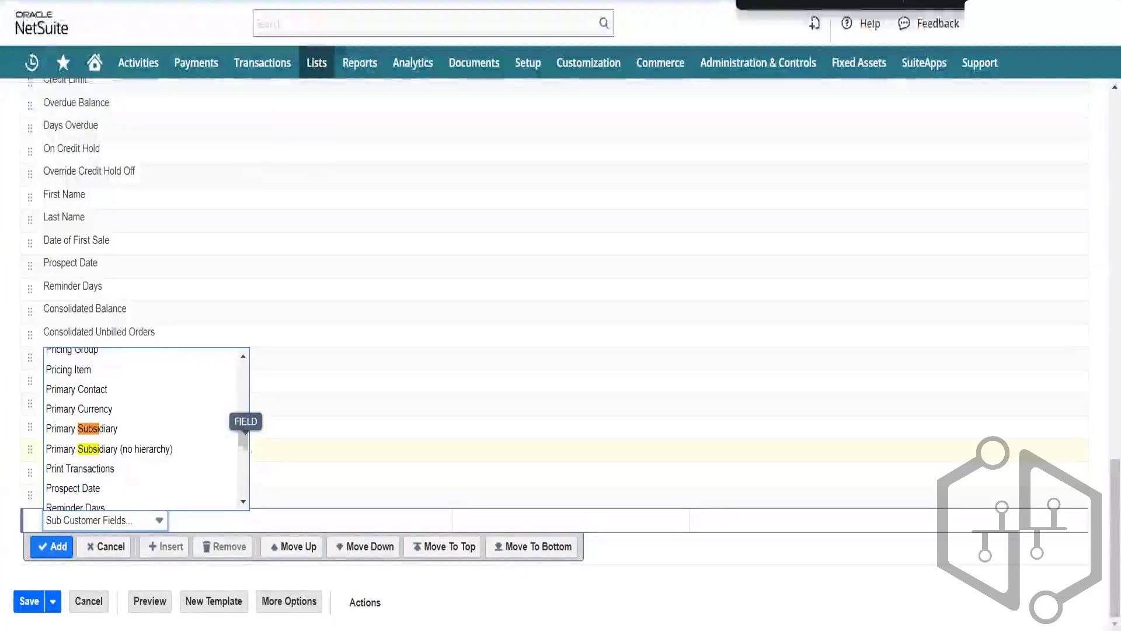
left_click(88, 428)
left_click(51, 546)
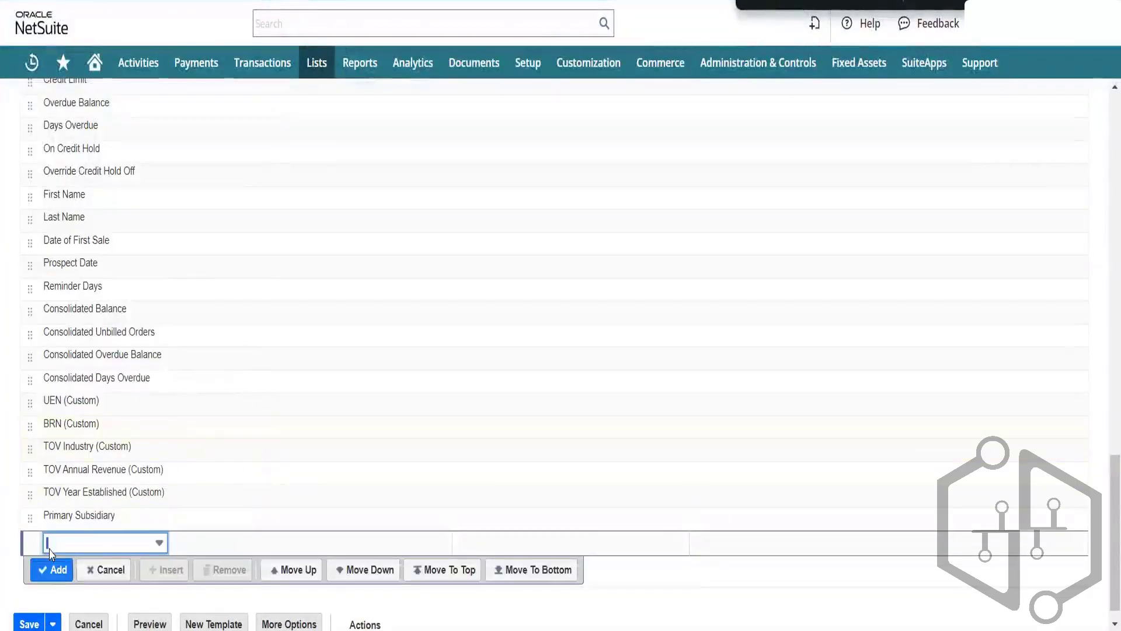
Move the Primary Subsidiary column up to directly below Billing Address 2 and confirm the row
left_click(94, 515)
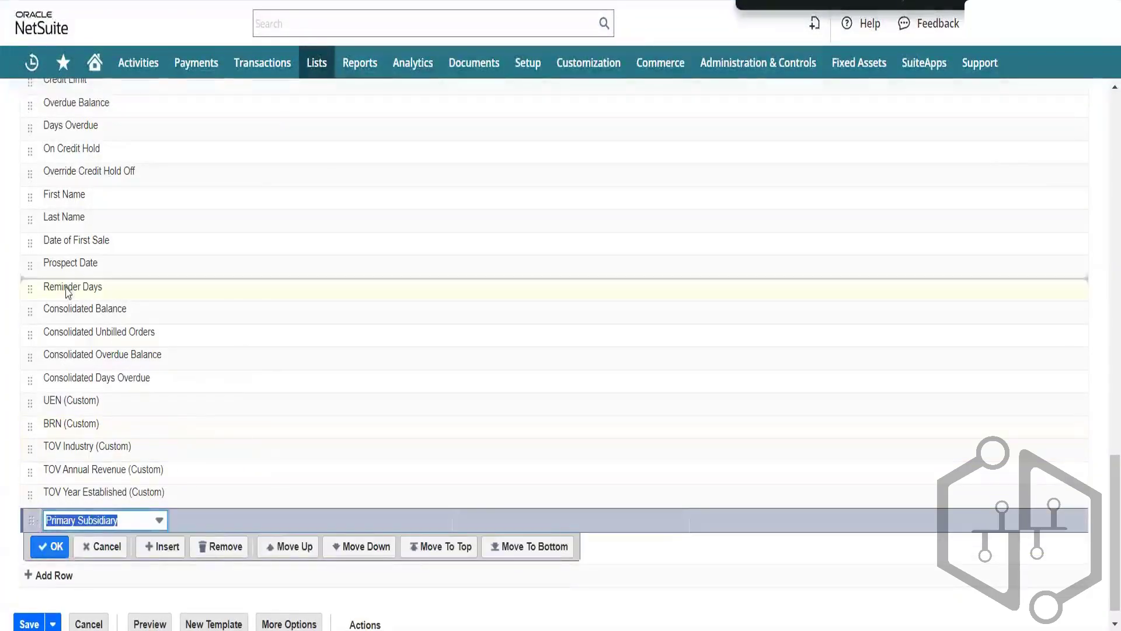
left_click_drag(68, 292, 52, 149)
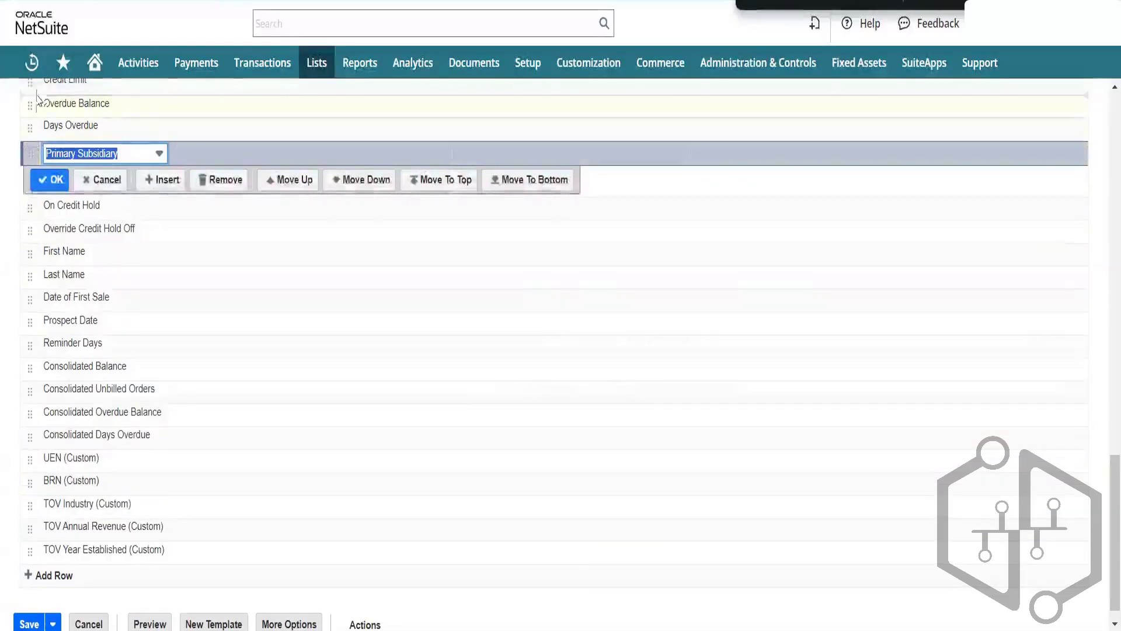
left_click_drag(36, 96, 35, 85)
scroll(1105, 442, "up", 2)
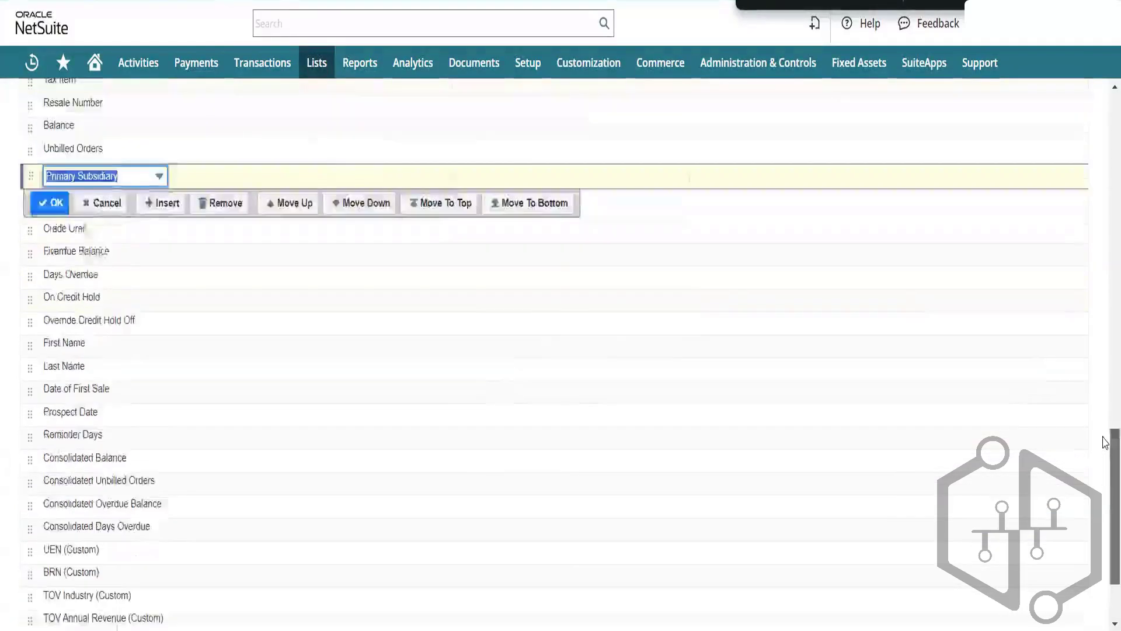
scroll(1106, 442, "up", 5)
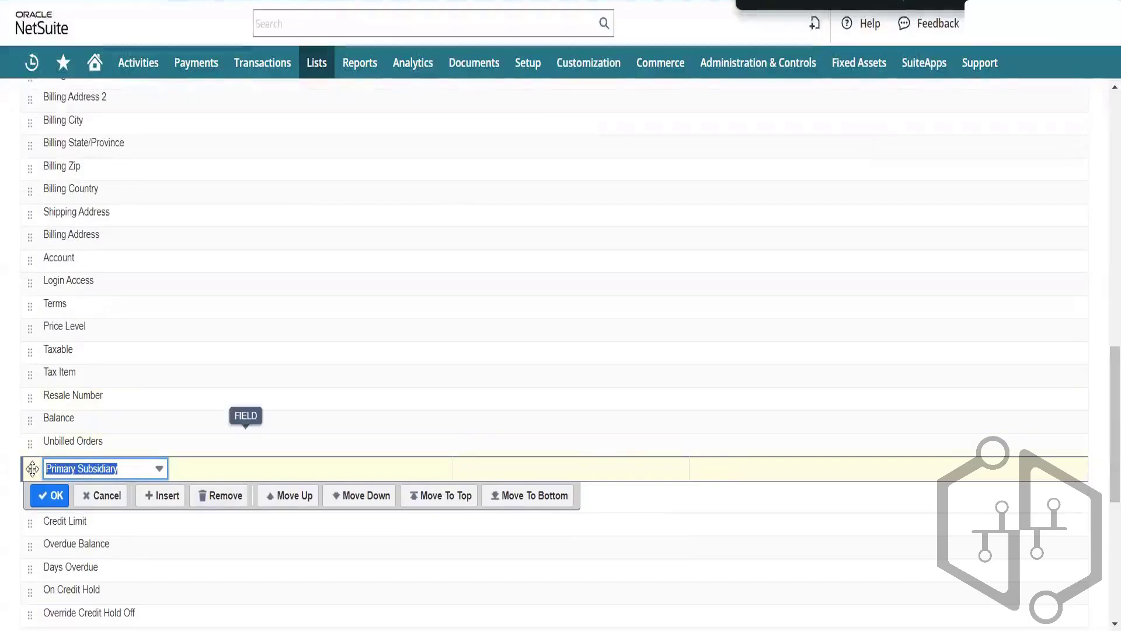
left_click_drag(32, 468, 31, 123)
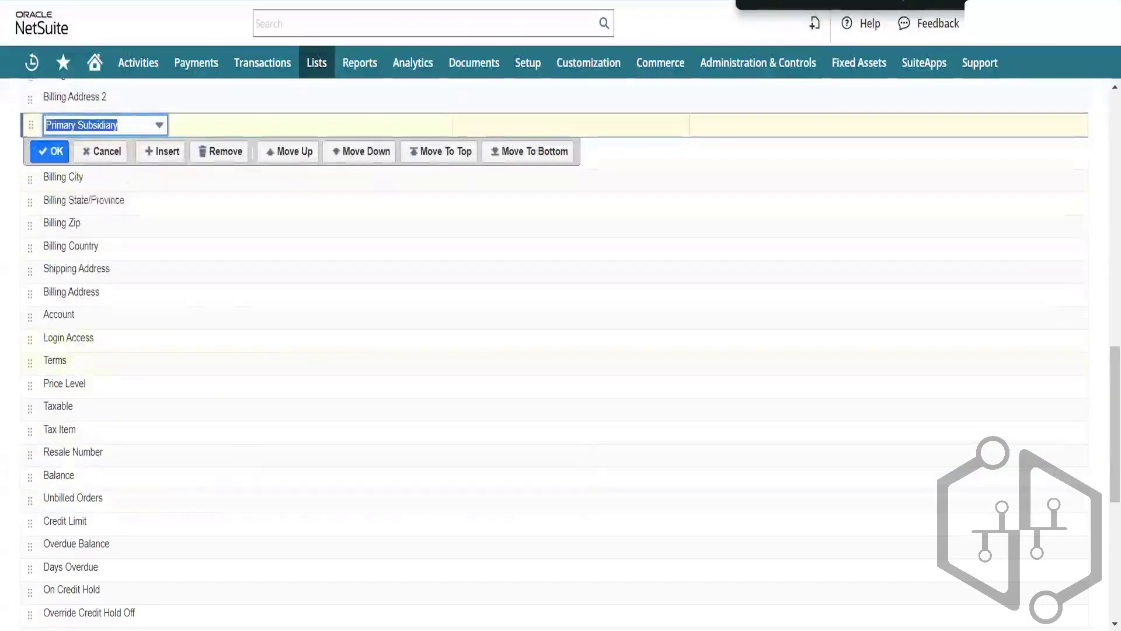
left_click(47, 154)
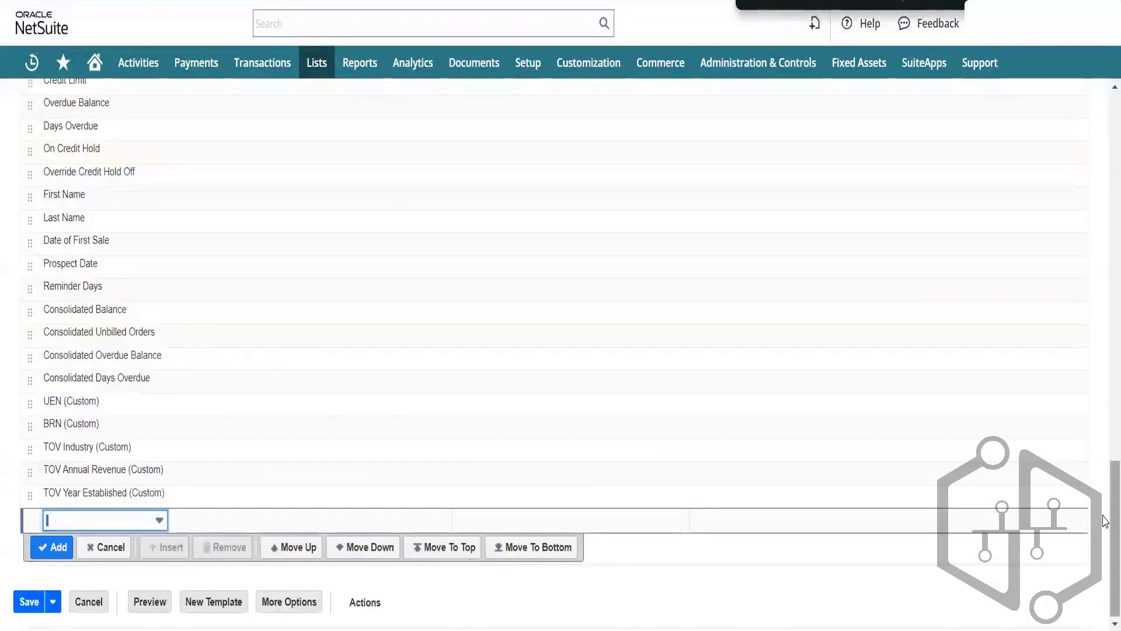
Preview the view, check the customers' primary subsidiaries, and copy the company name Gabriel Solutions
left_click(161, 607)
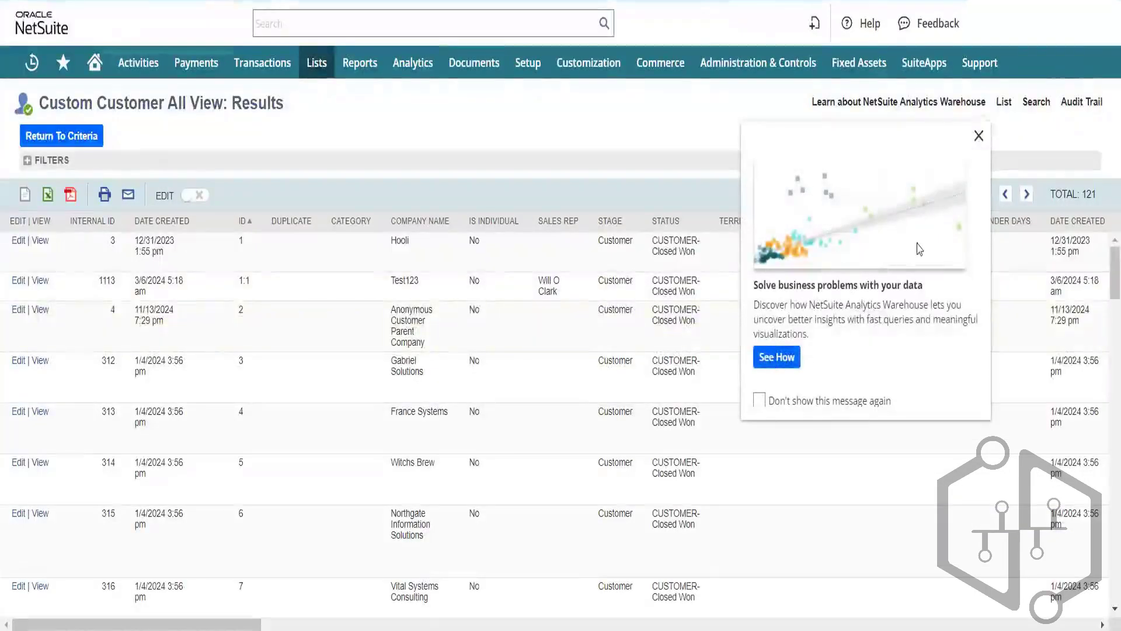
left_click(979, 135)
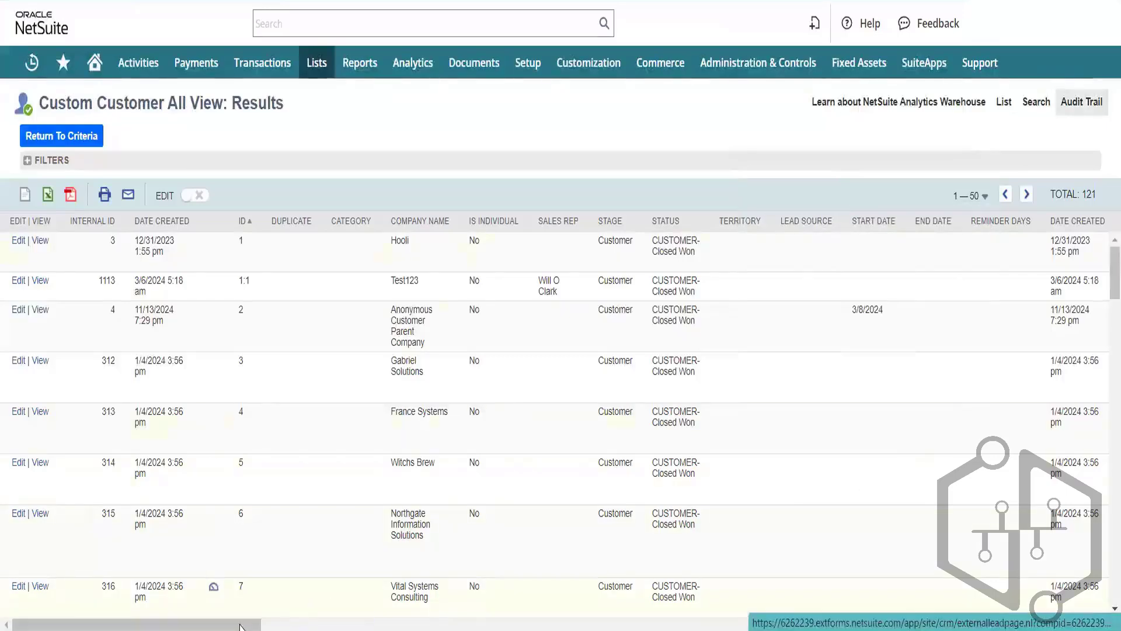
left_click_drag(239, 626, 430, 626)
left_click_drag(626, 377, 584, 358)
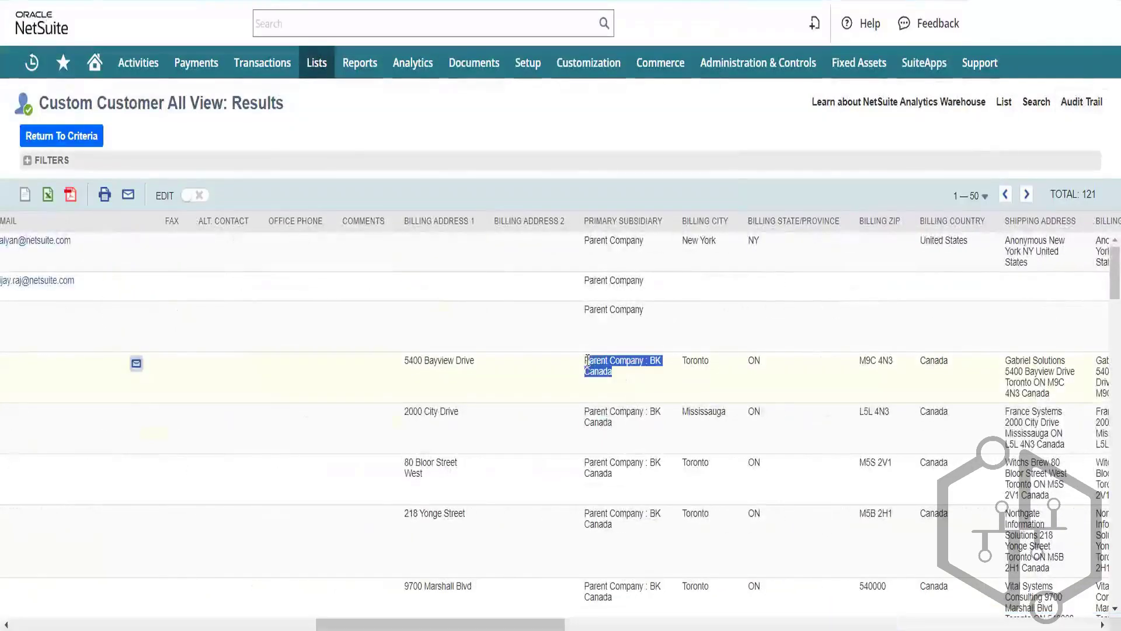
scroll(561, 409, "left", 10)
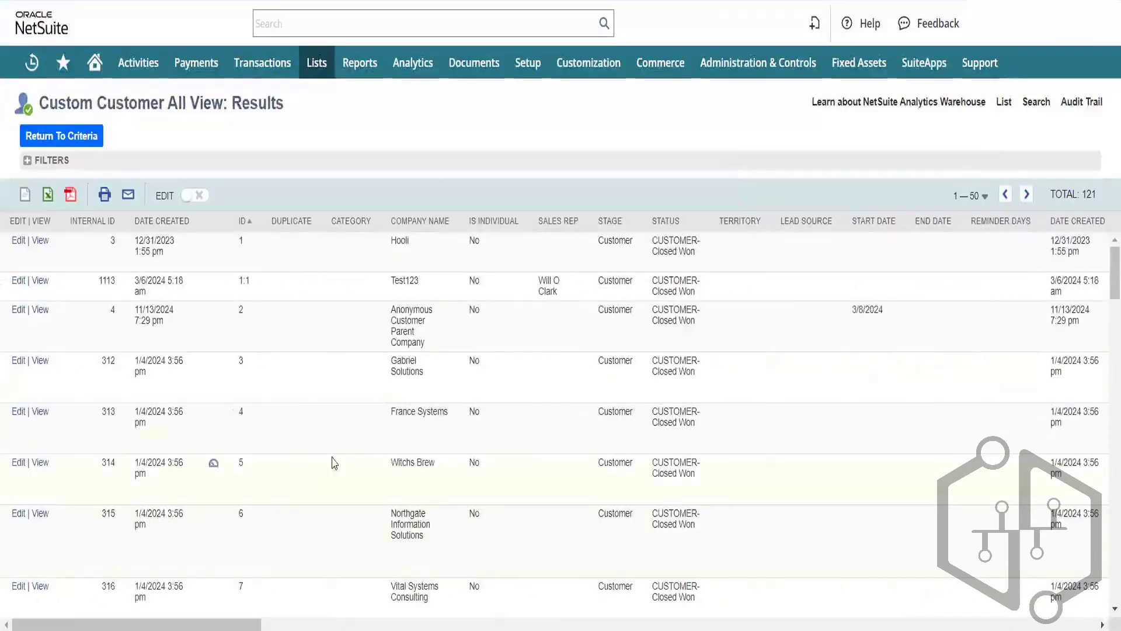
left_click_drag(433, 385, 401, 362)
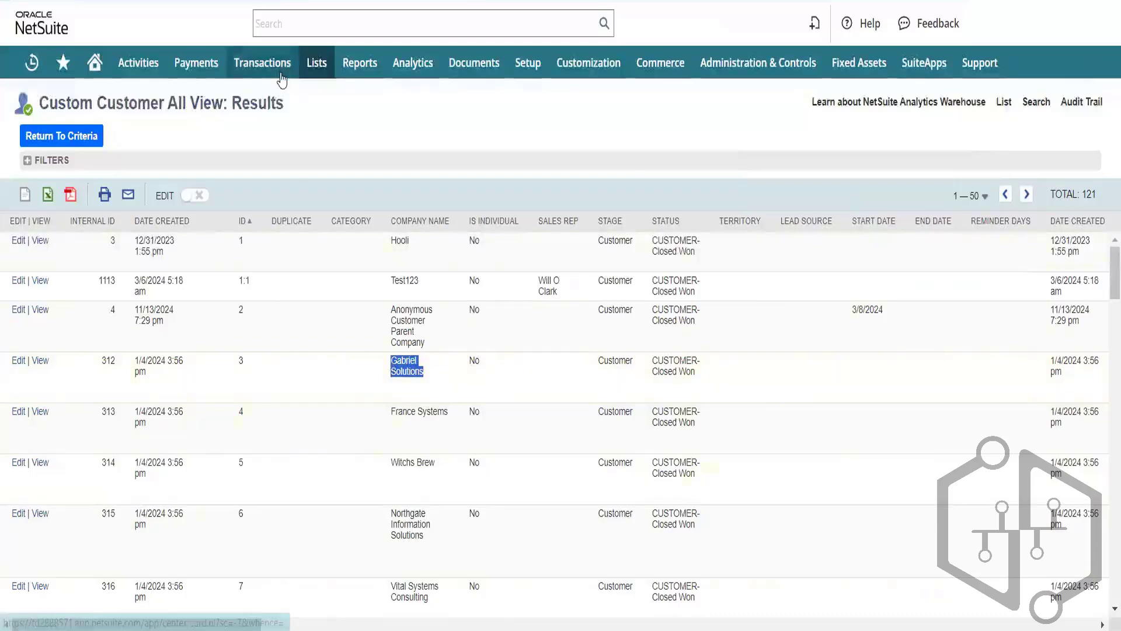
Go to the sales orders list, sort it by date with the newest first, and open the most recent order for editing
mouse_move(277, 69)
mouse_move(282, 229)
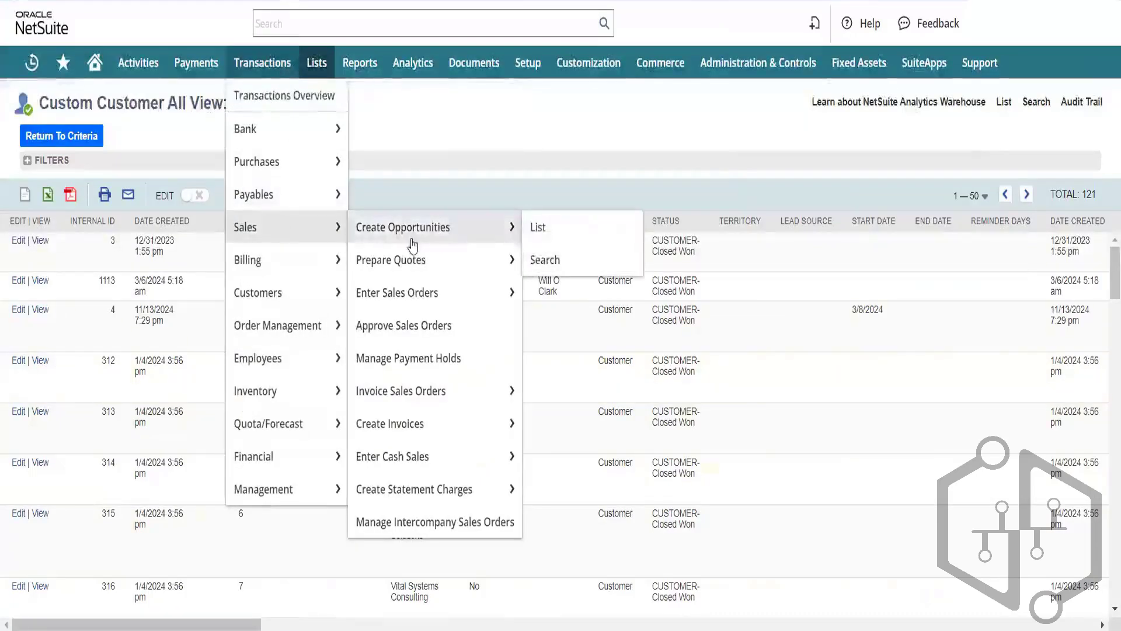
mouse_move(432, 292)
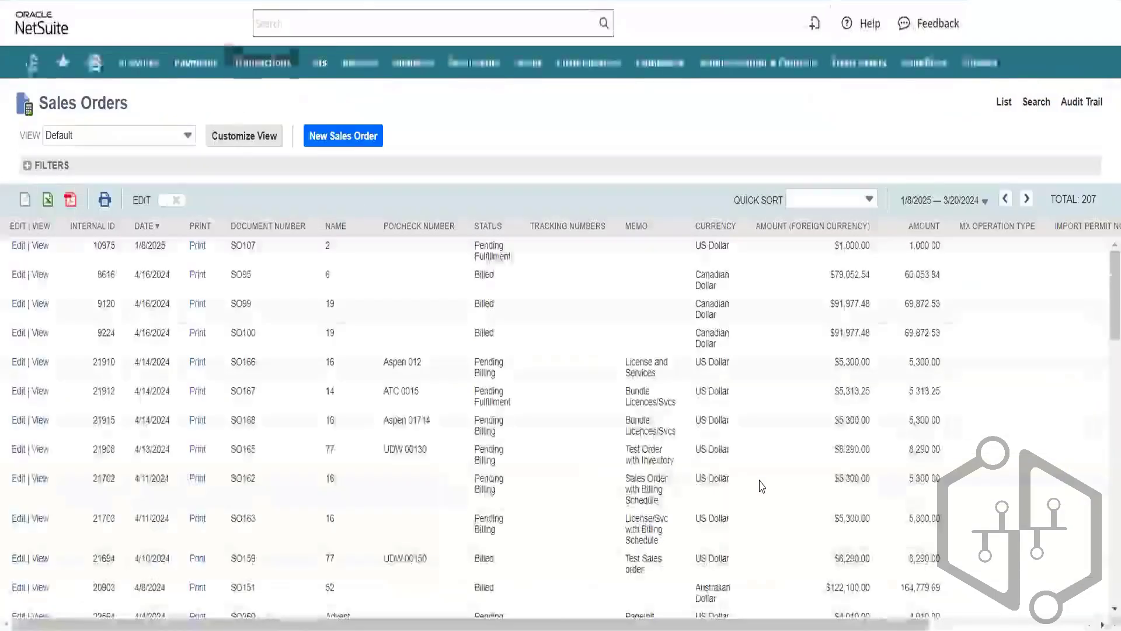
left_click(146, 230)
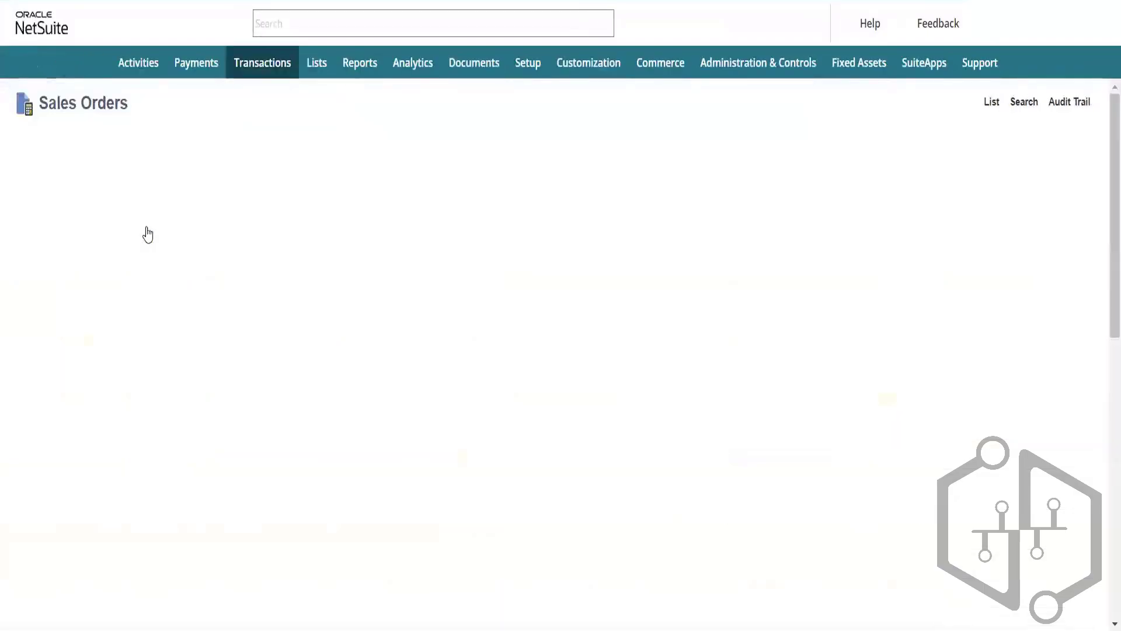
left_click(147, 228)
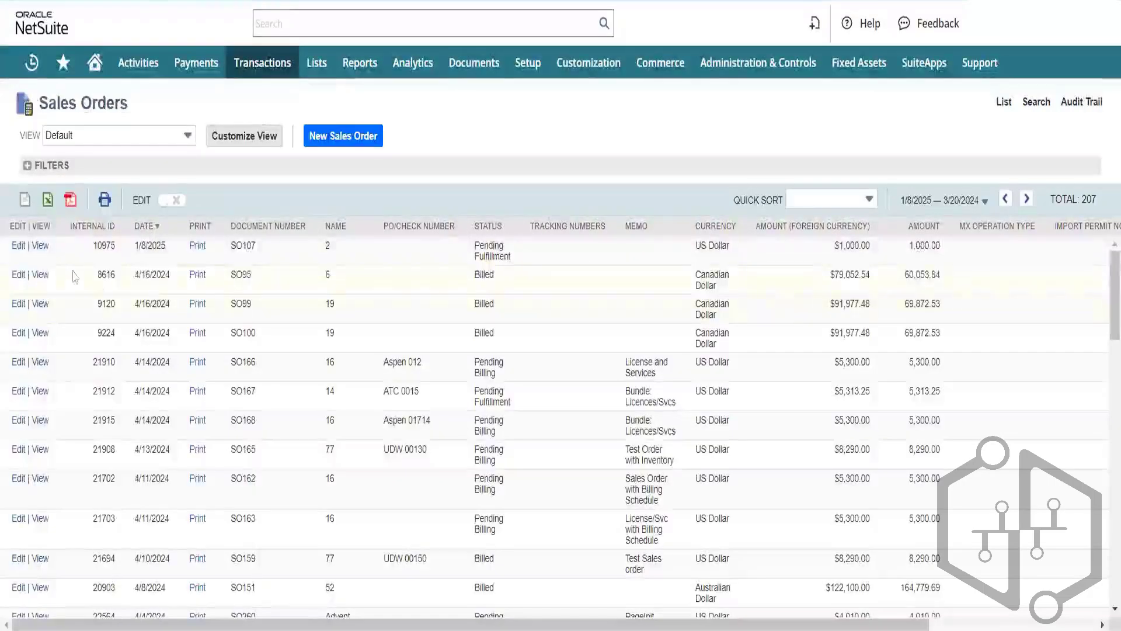
left_click(18, 246)
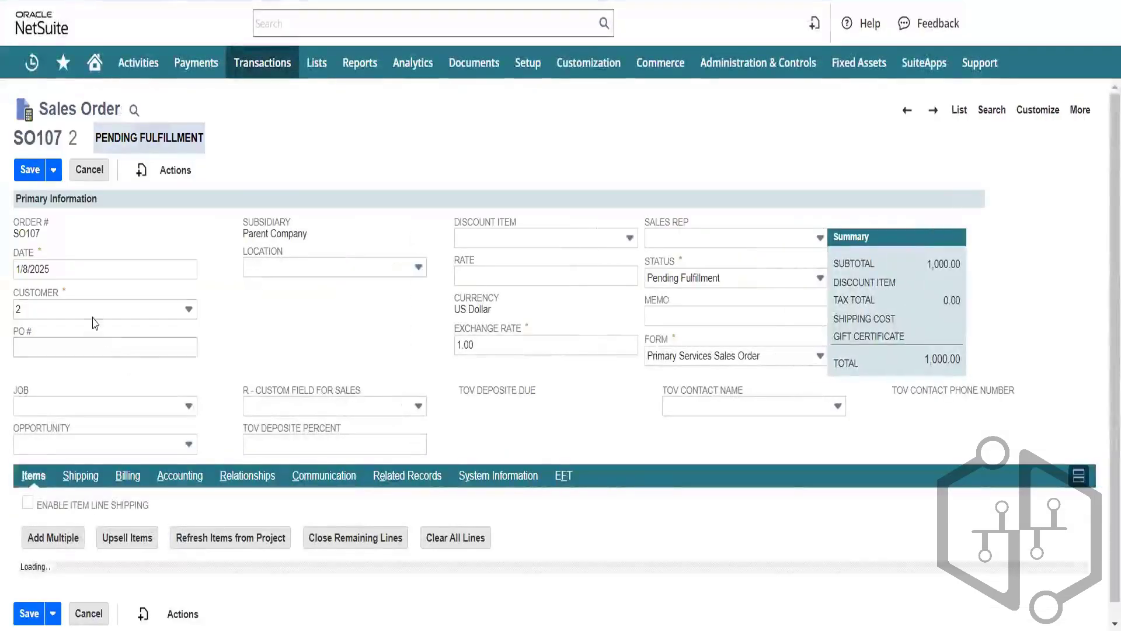
Try to change the sales order's customer to Gabriel Solutions
left_click(93, 316)
key("ctrl+a")
type("Gabriel Solutions")
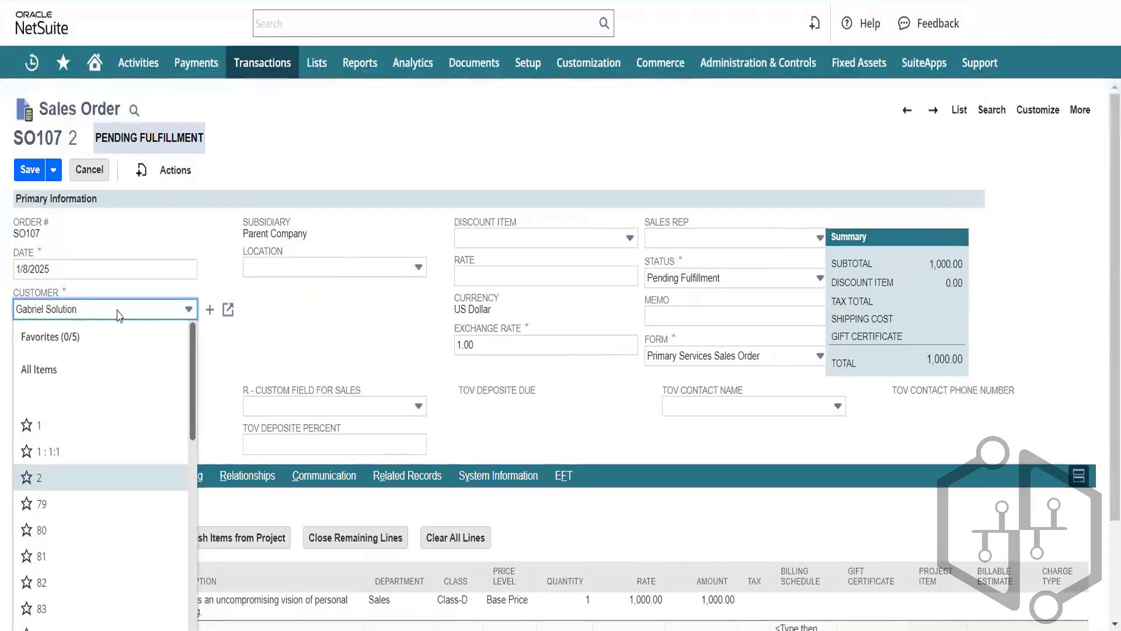
key("BackSpace")
key("BackSpace")
key("BackSpace")
key("BackSpace")
key("BackSpace")
key("BackSpace")
key("BackSpace")
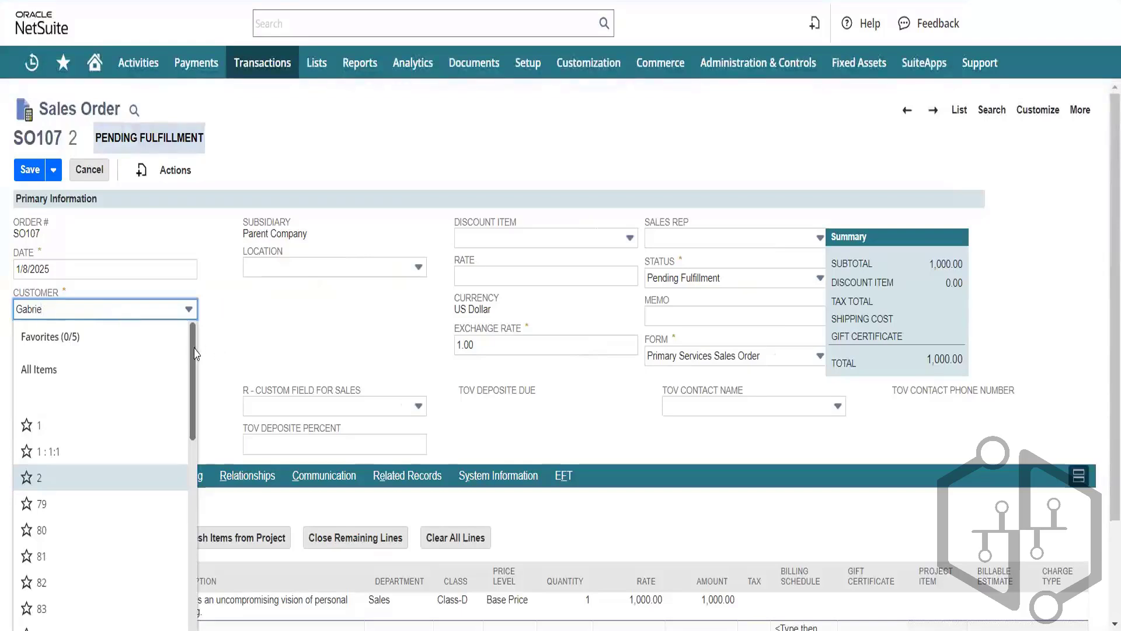
left_click_drag(195, 354, 195, 561)
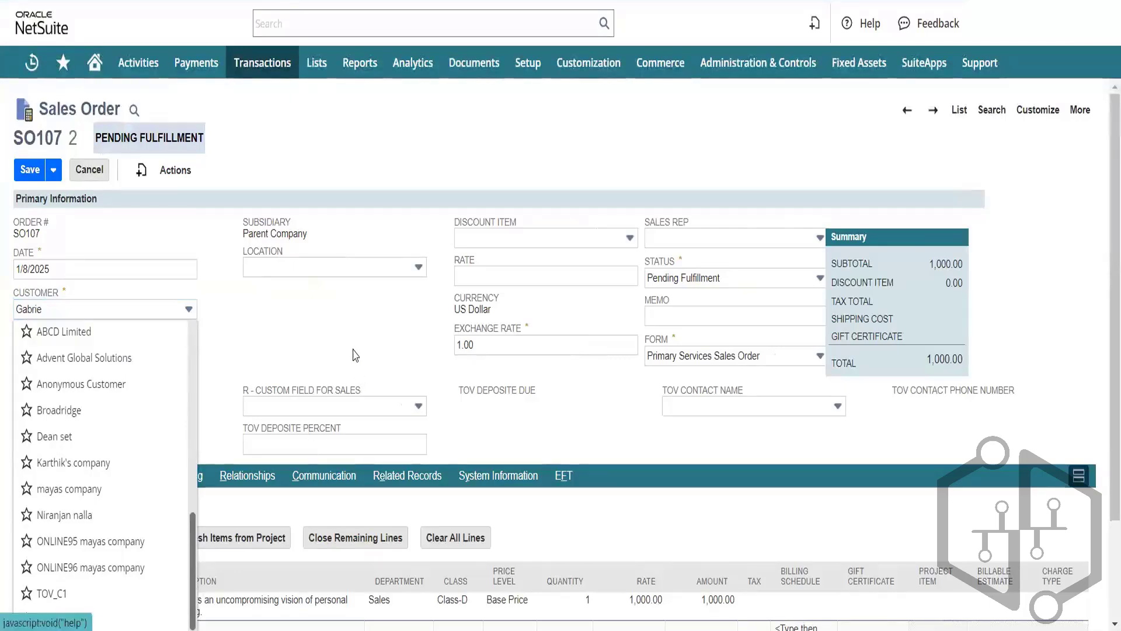
Leave the sales order without saving, start a new one, and look through its customer choices for Gabriel Solutions
left_click(295, 90)
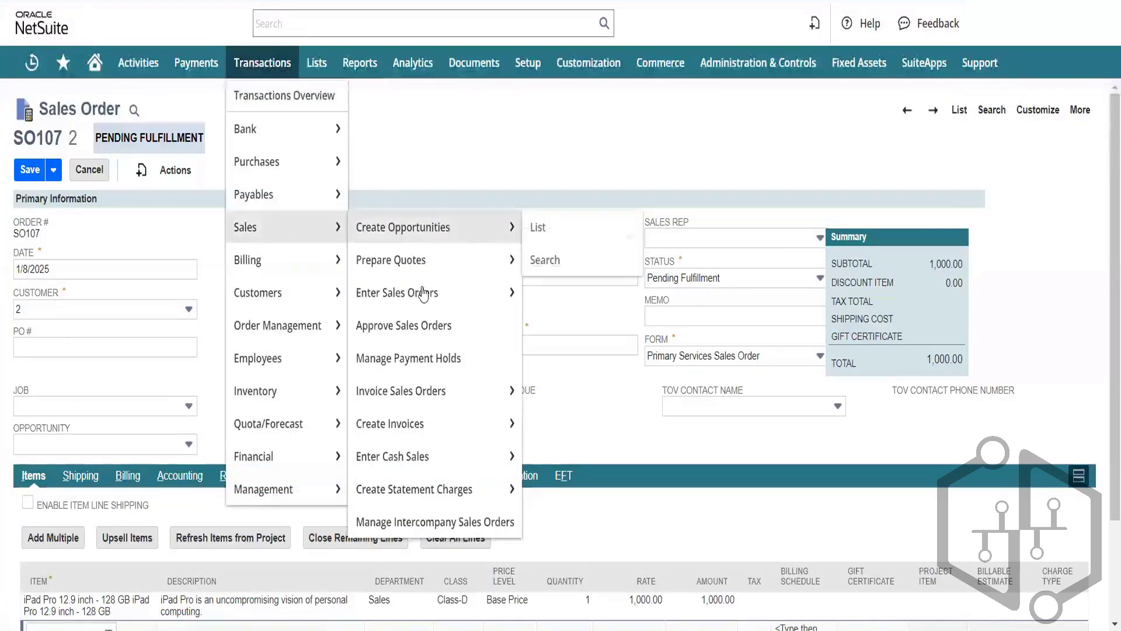
left_click(538, 292)
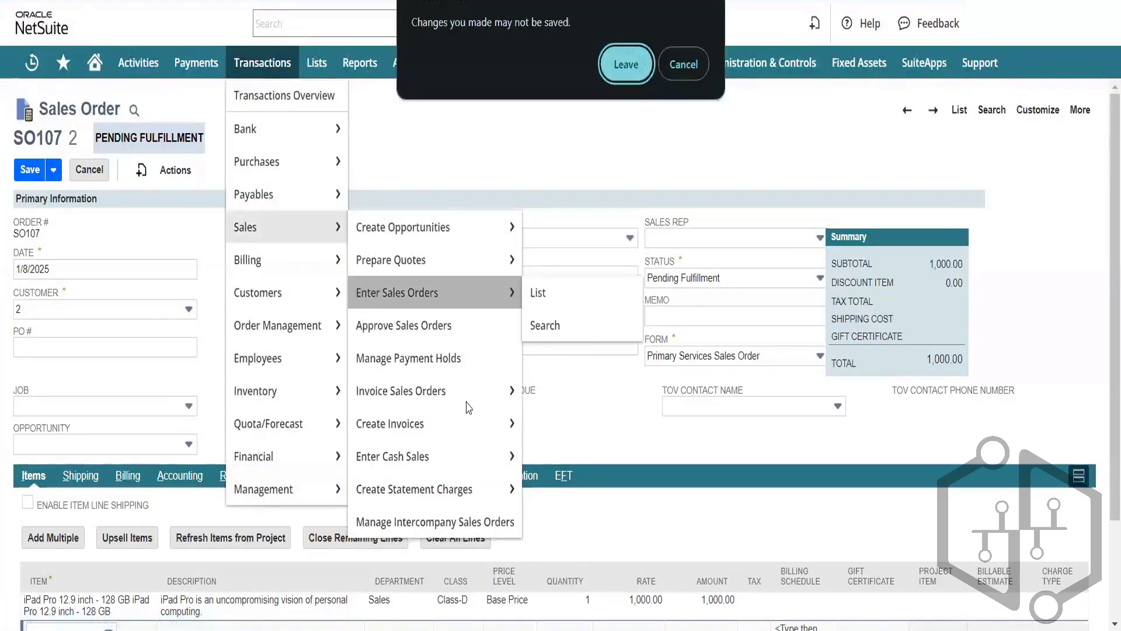
key("Return")
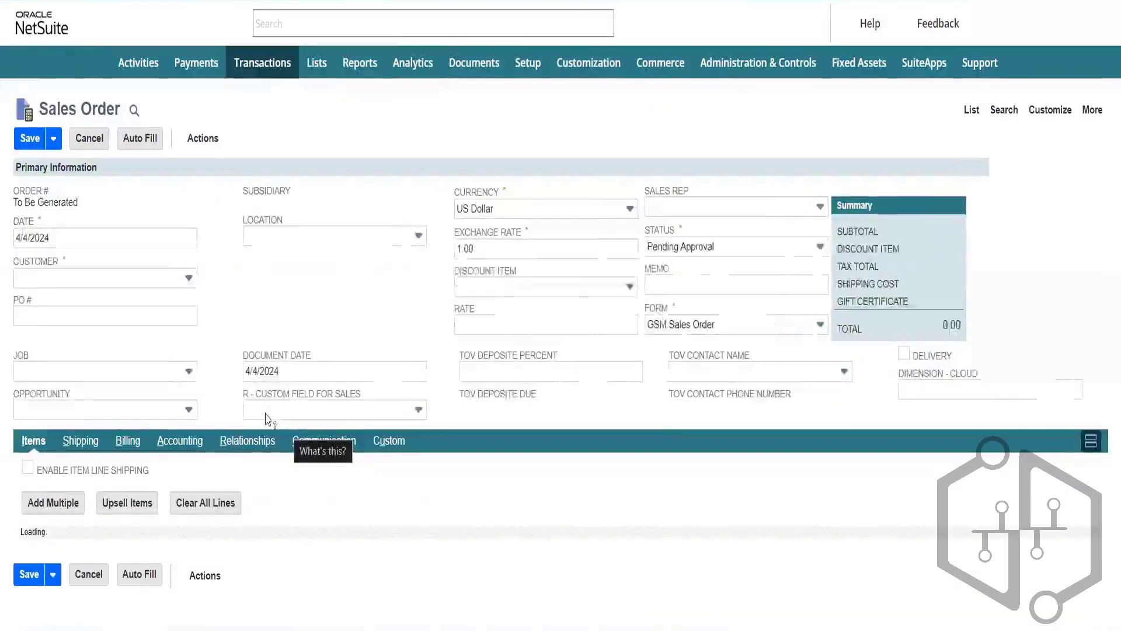
left_click(146, 285)
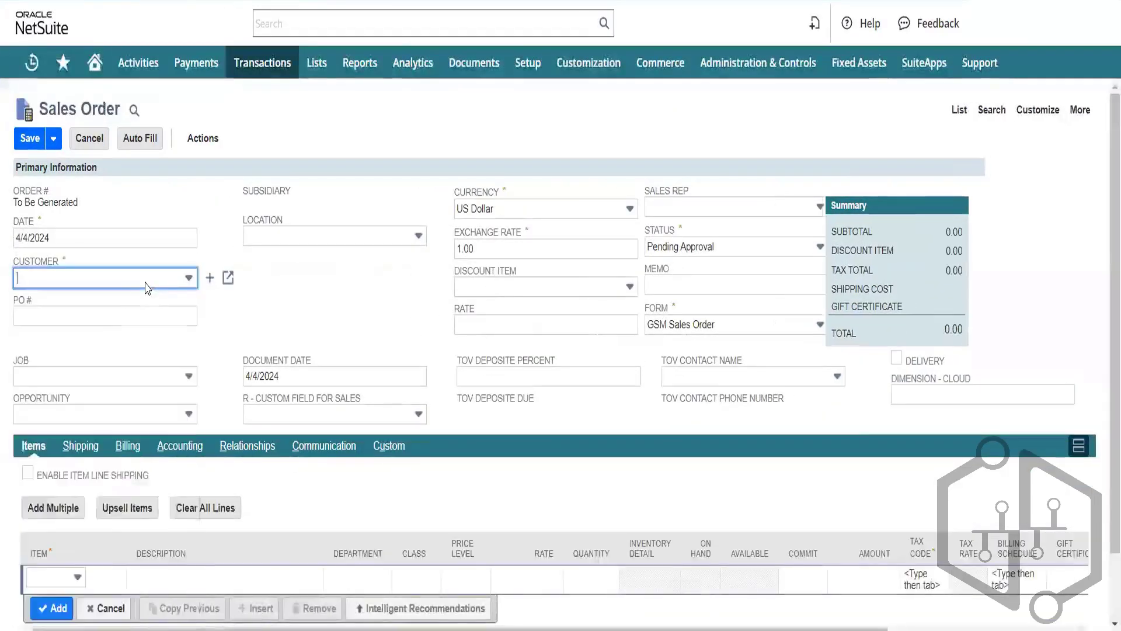
left_click(157, 283)
left_click_drag(194, 301, 207, 627)
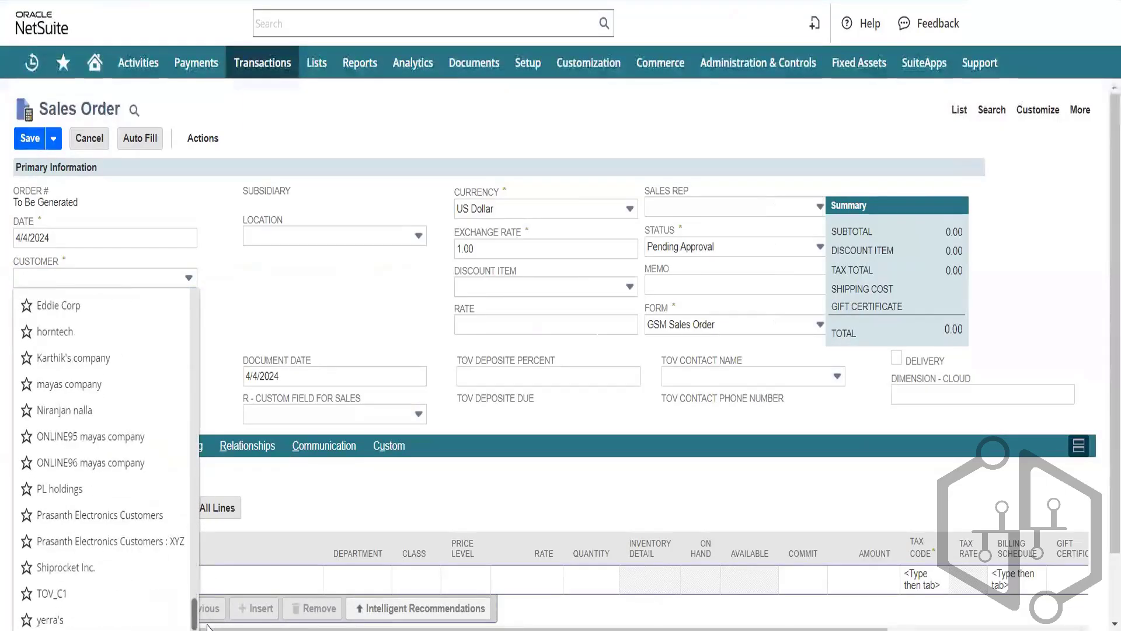
key("Escape")
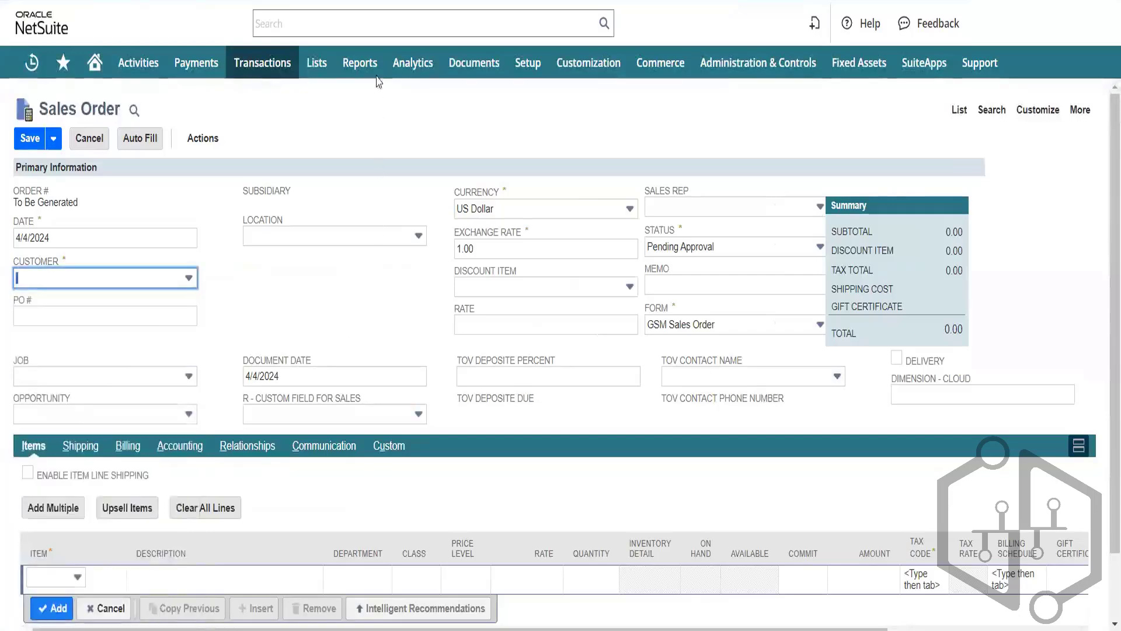
Search globally for Gabriel Solutions and open its customer record for editing in a new tab
left_click(378, 23)
type("Gabriel Solutions")
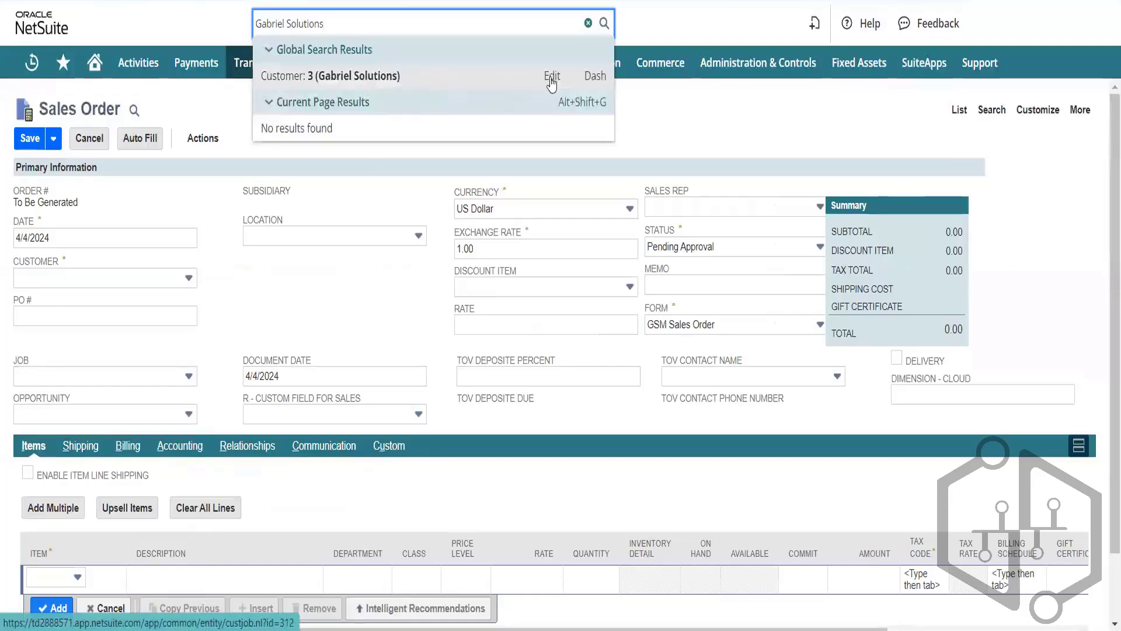
right_click(553, 81)
left_click(563, 91)
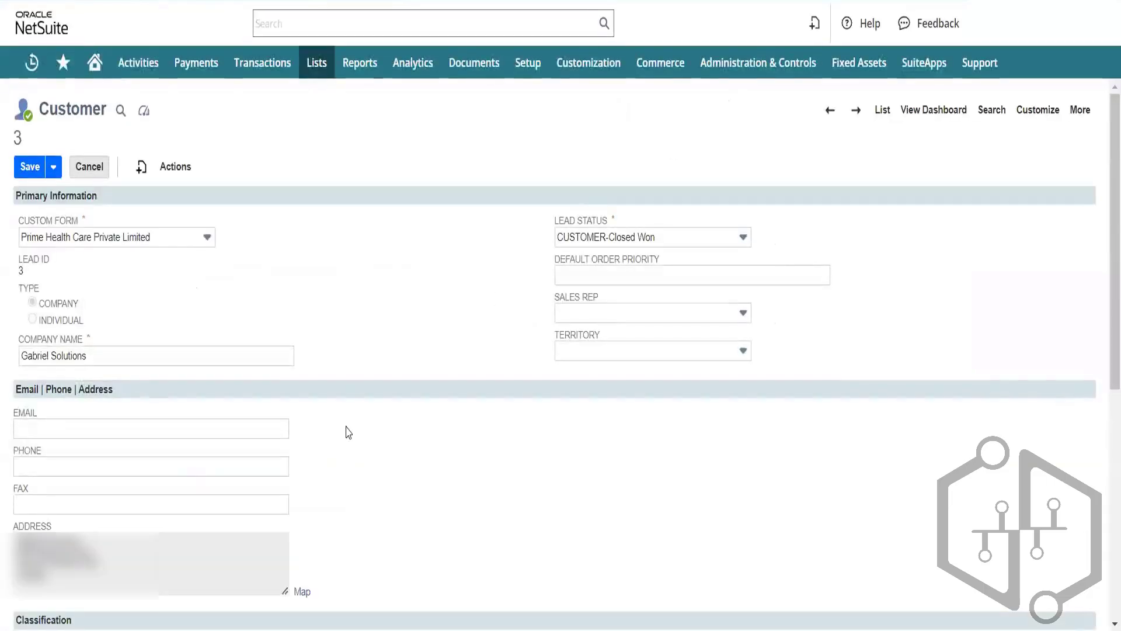
Switch the Gabriel Solutions customer record to the Standard Customer Form
scroll(1106, 278, "down", 5)
left_click(208, 236)
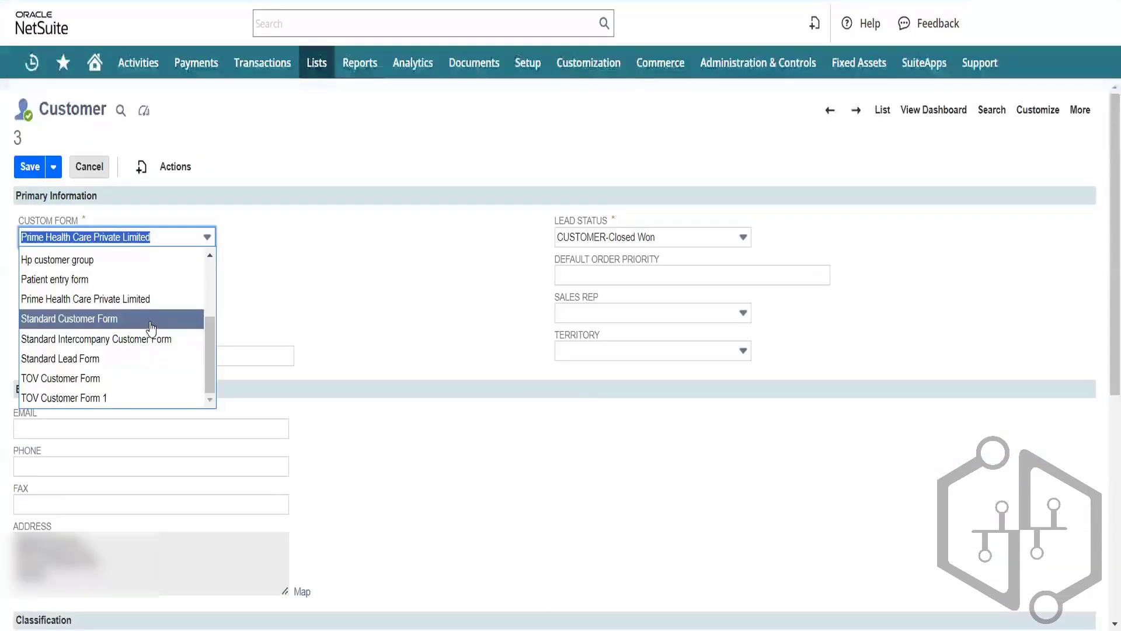
left_click(151, 320)
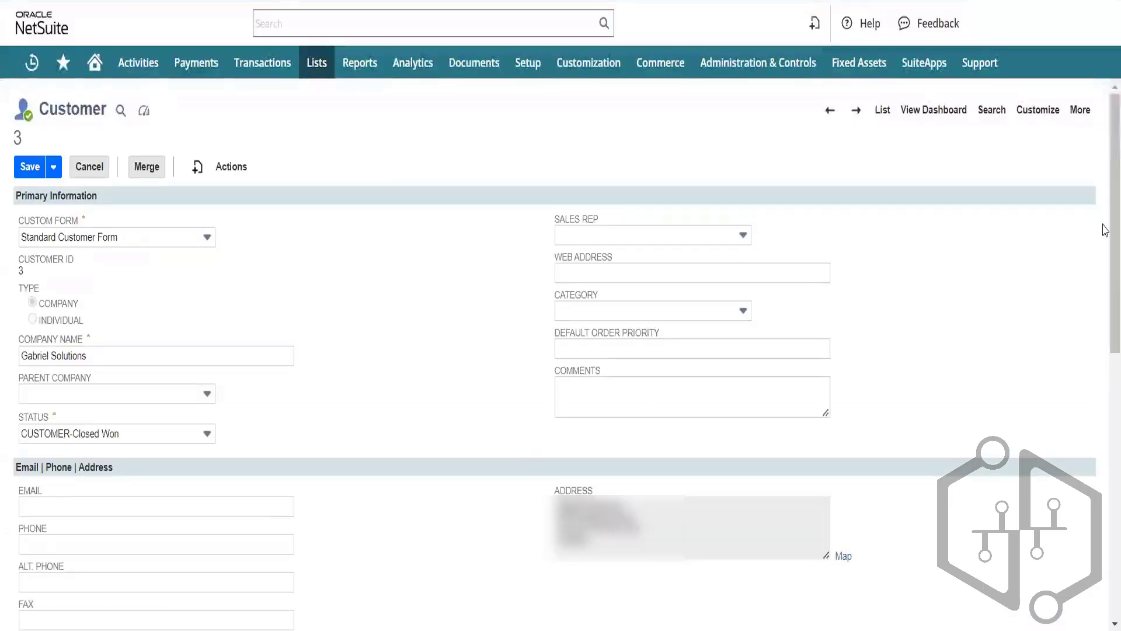
Check the primary subsidiary and the Inactive setting in the system information of the Gabriel Solutions customer record
scroll(1105, 196, "down", 7)
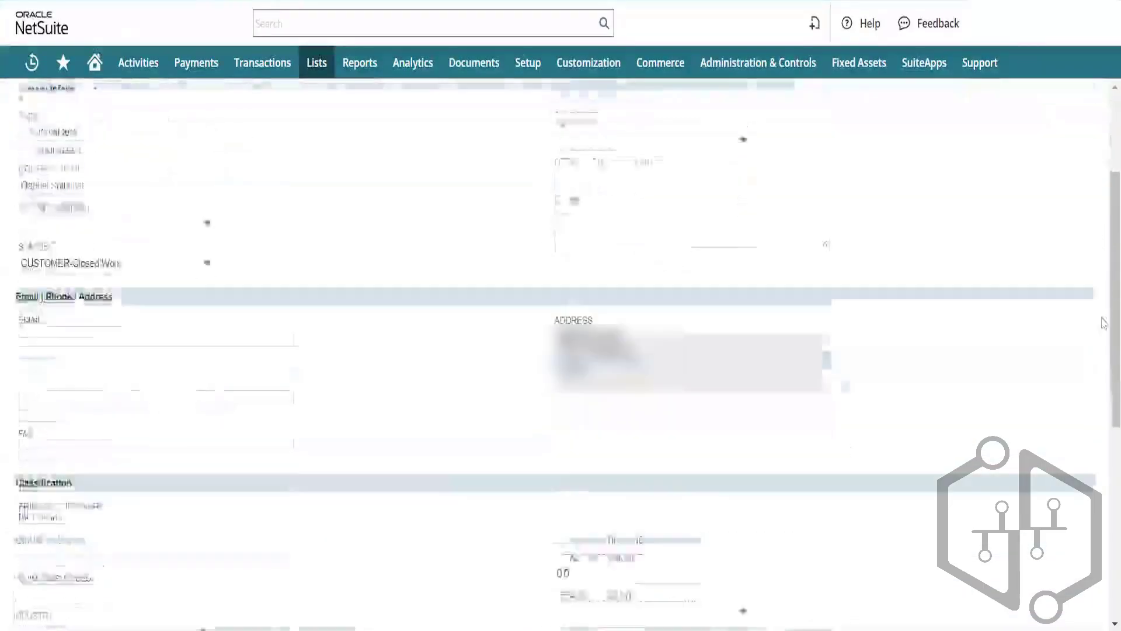
scroll(1081, 455, "down", 2)
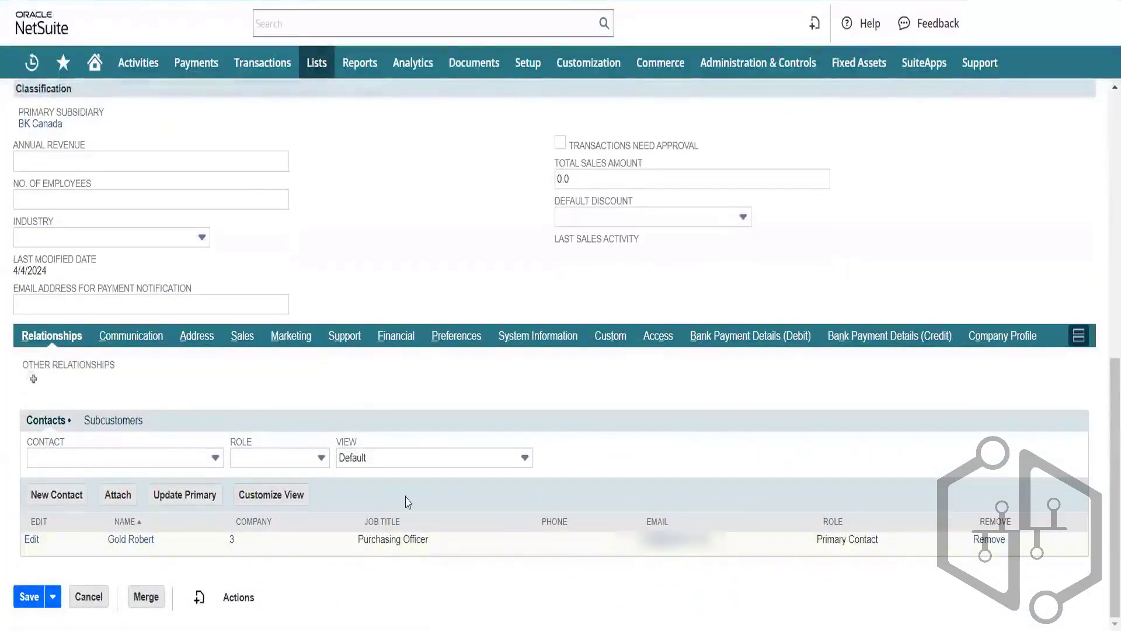
left_click(542, 343)
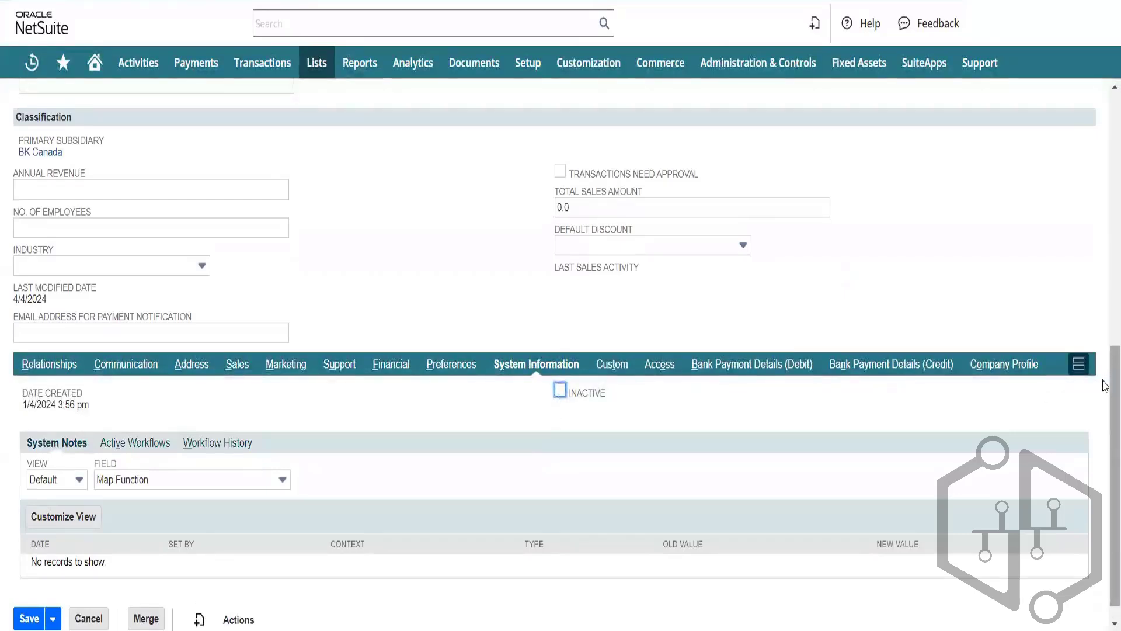
left_click_drag(1105, 385, 1094, 132)
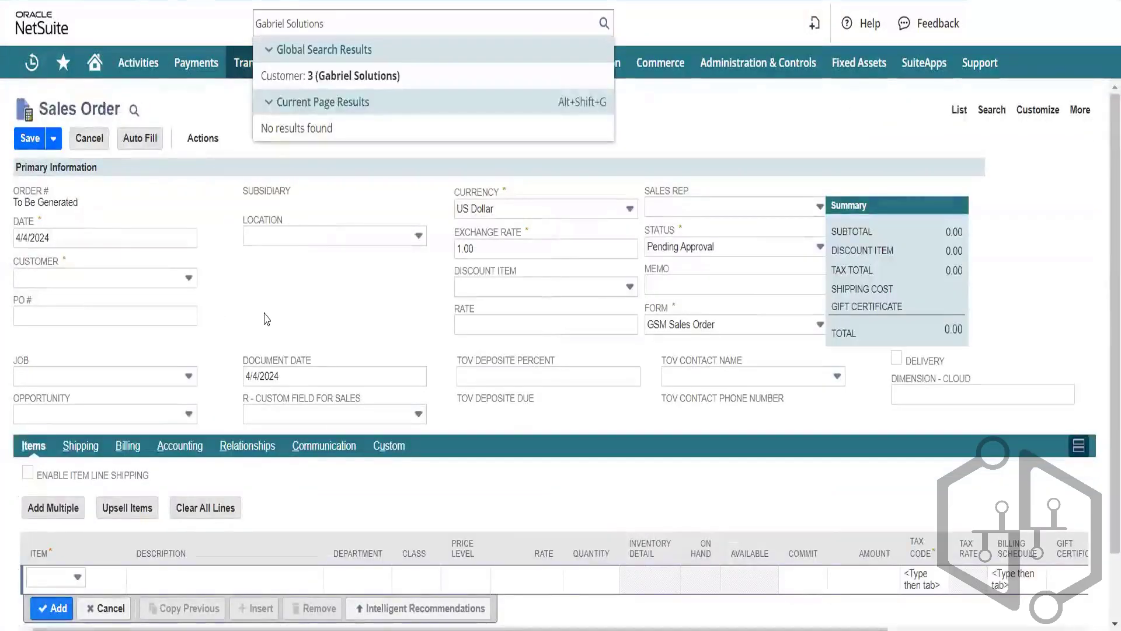
Look up Gabriel Solutions' customer ID on its record, select that customer on the sales order, and set the order status to Pending Fulfillment
left_click(267, 318)
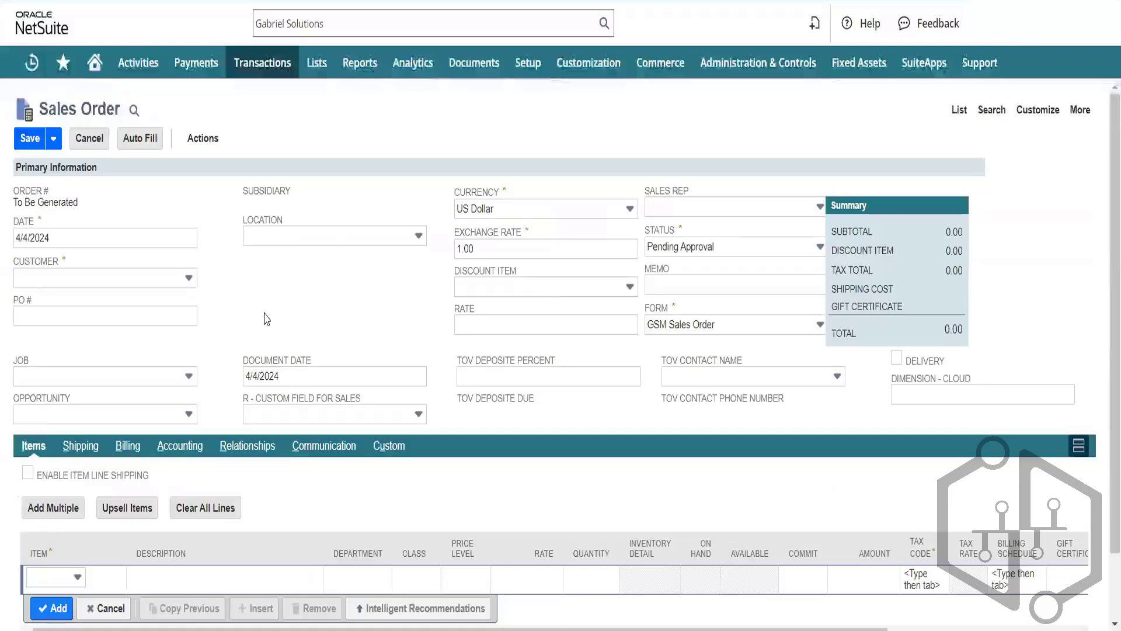
left_click(188, 279)
left_click(188, 279)
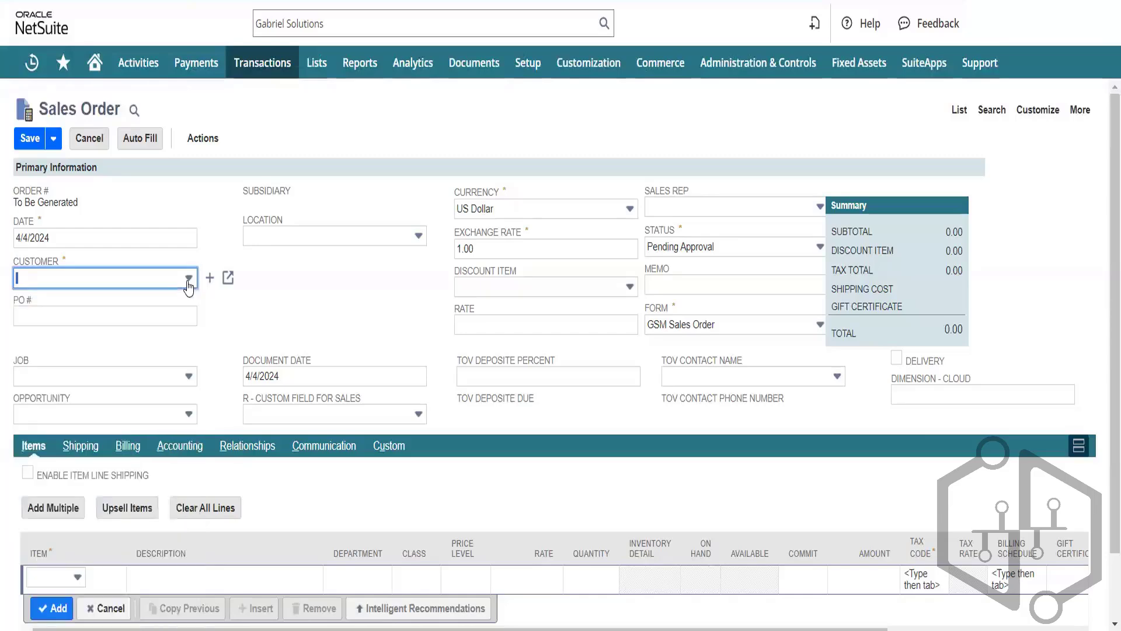
left_click(188, 278)
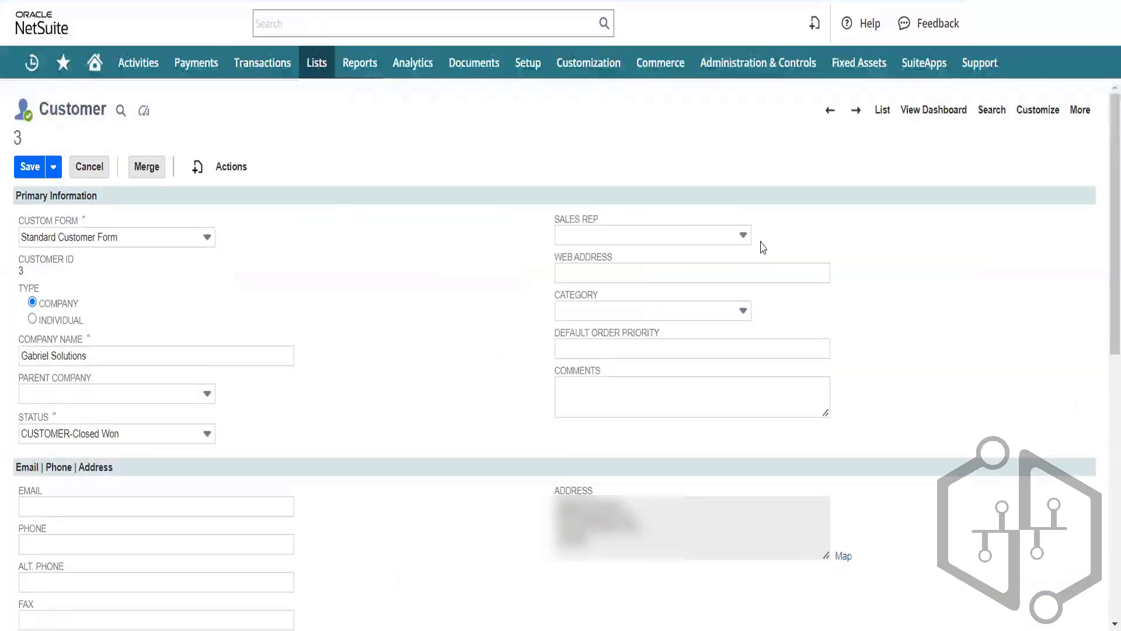
double_click(22, 270)
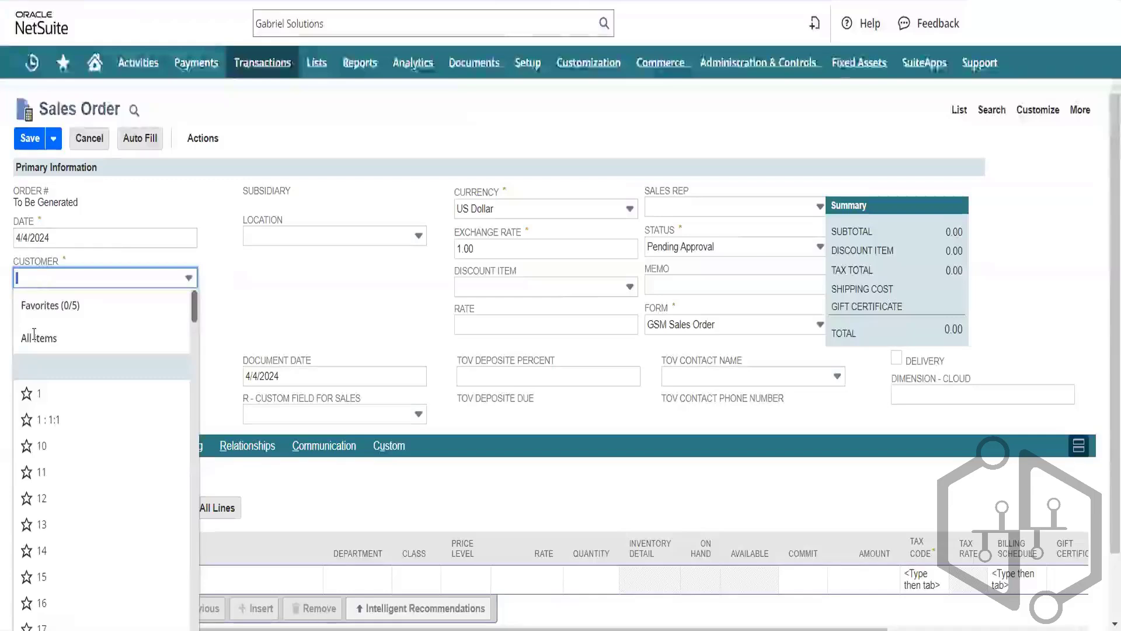
left_click_drag(192, 327, 198, 381)
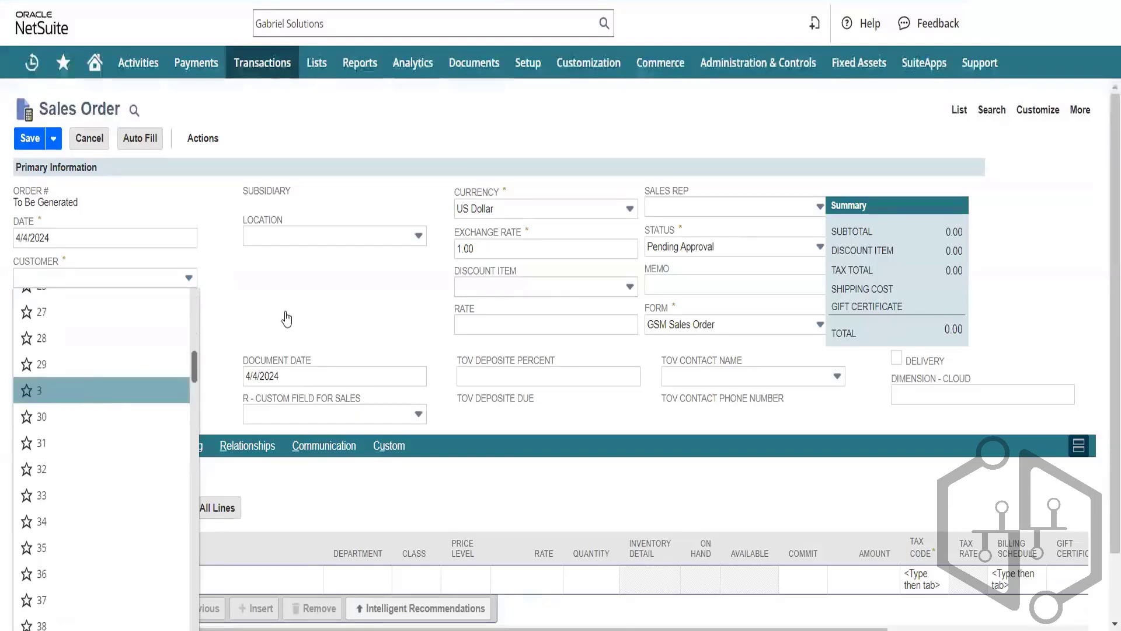
left_click(323, 310)
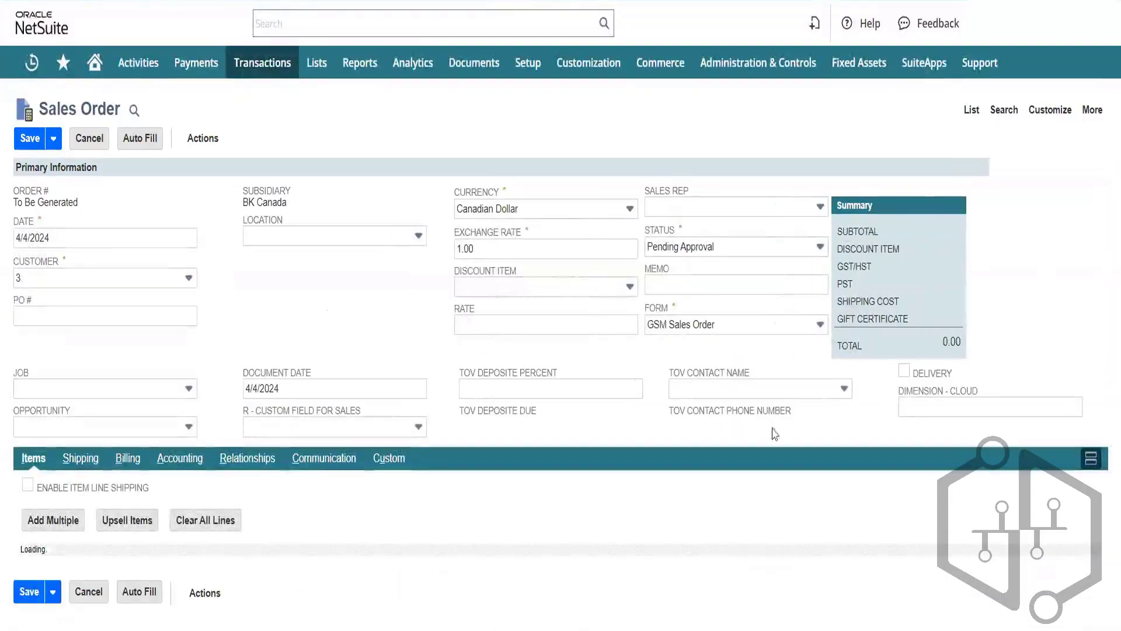
left_click(749, 246)
left_click(683, 275)
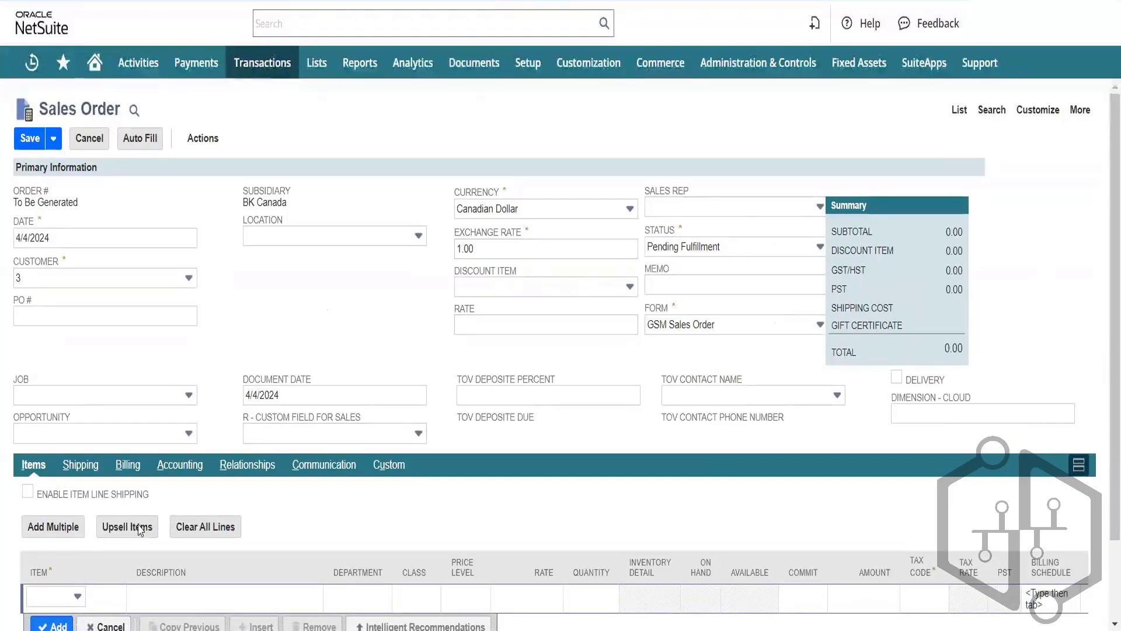
Set the order's location to CA-1 and add an item line for 10 Dell 24" U2415 UltraSharp LED Monitors
left_click(77, 596)
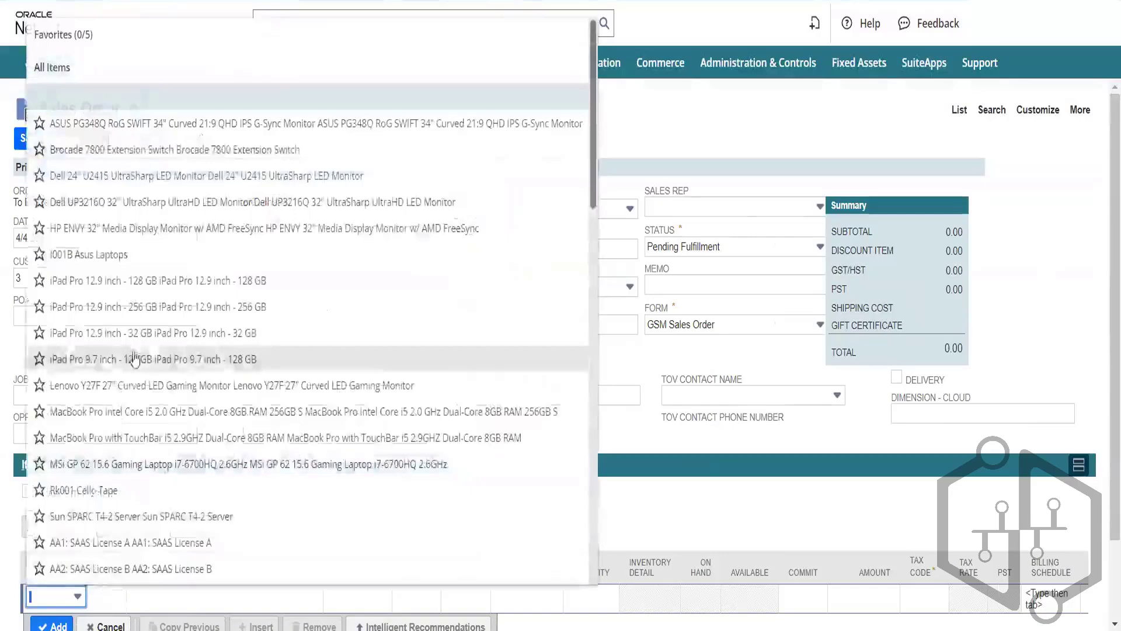
left_click(221, 176)
left_click(302, 235)
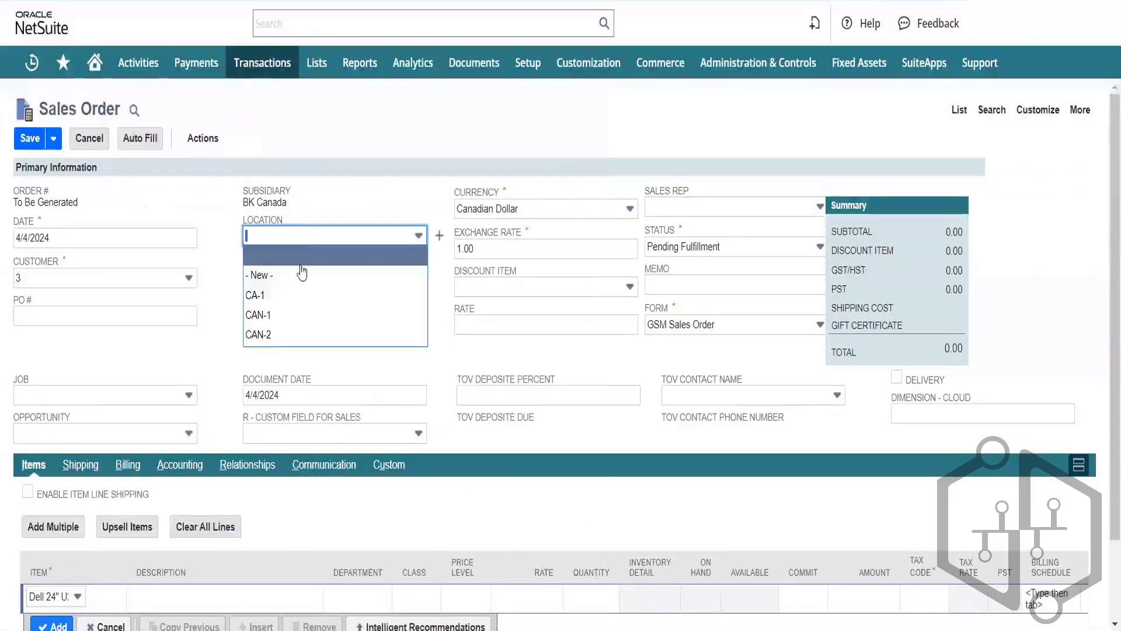
left_click(304, 294)
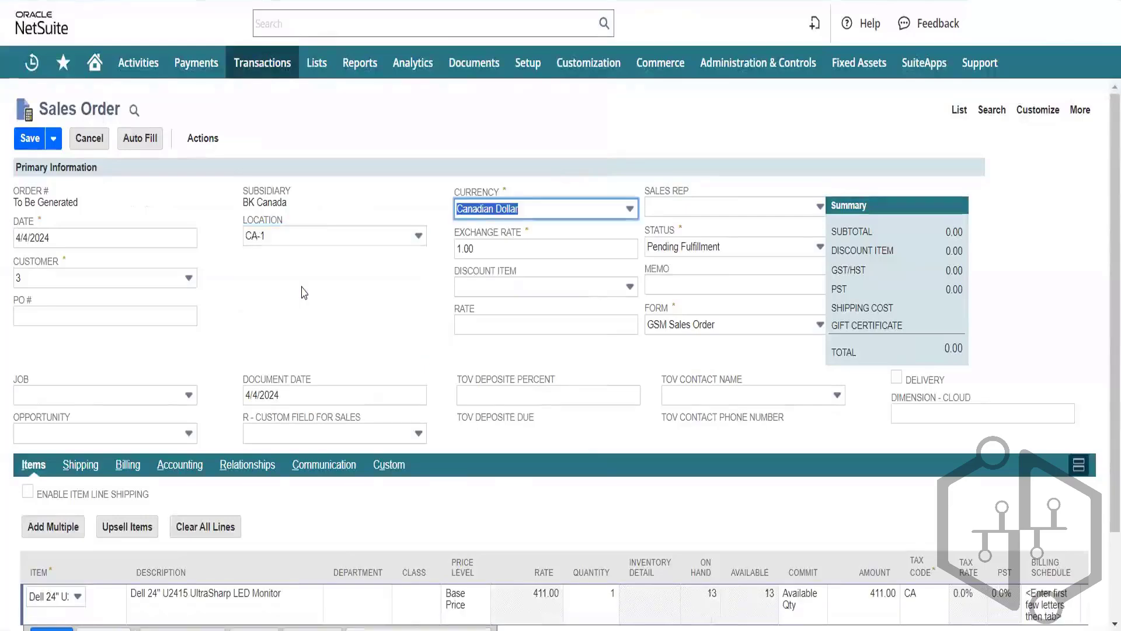
scroll(1106, 515, "down", 2)
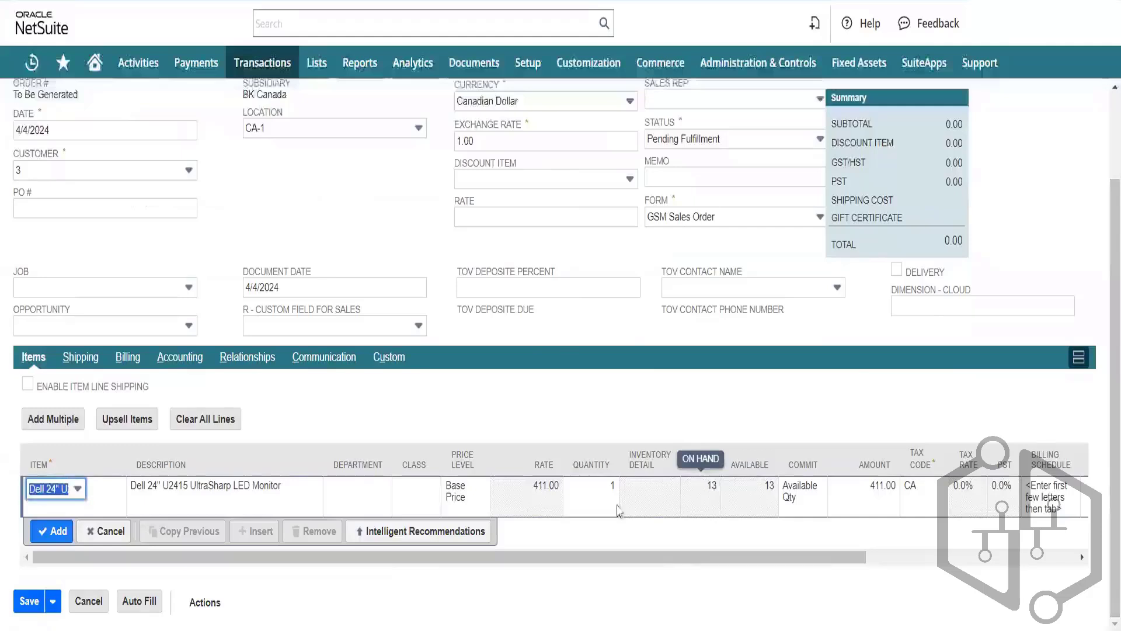
left_click(601, 486)
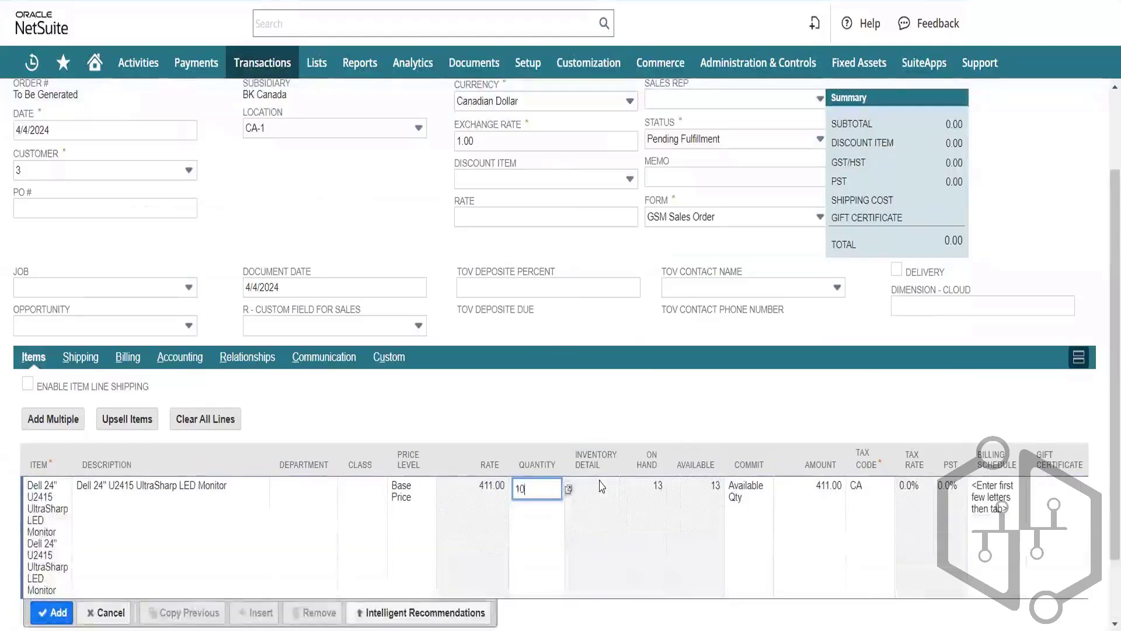
key("Tab")
left_click(60, 617)
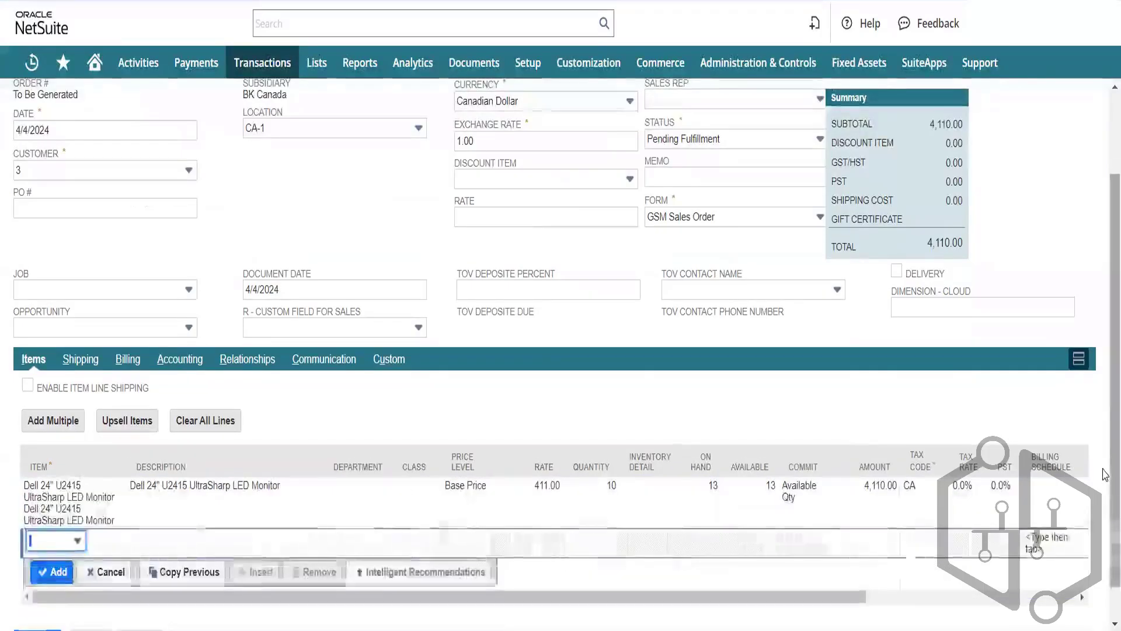
Save the sales order with the required New Body Field set to Red, and leave the customer record without saving its changes
scroll(1106, 538, "down", 1)
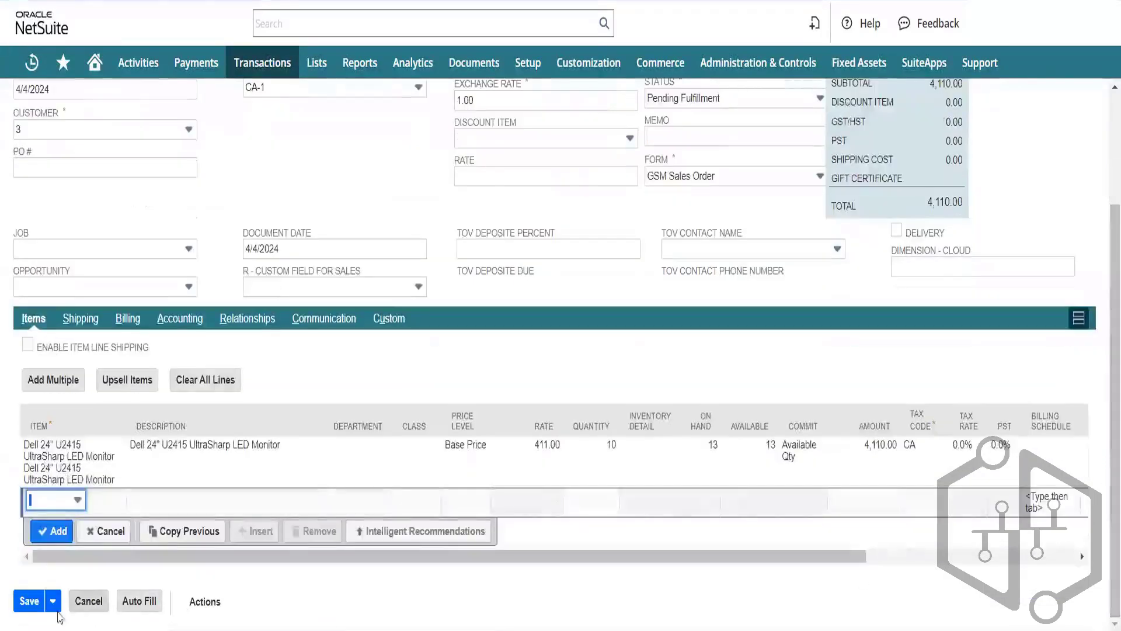
left_click(28, 611)
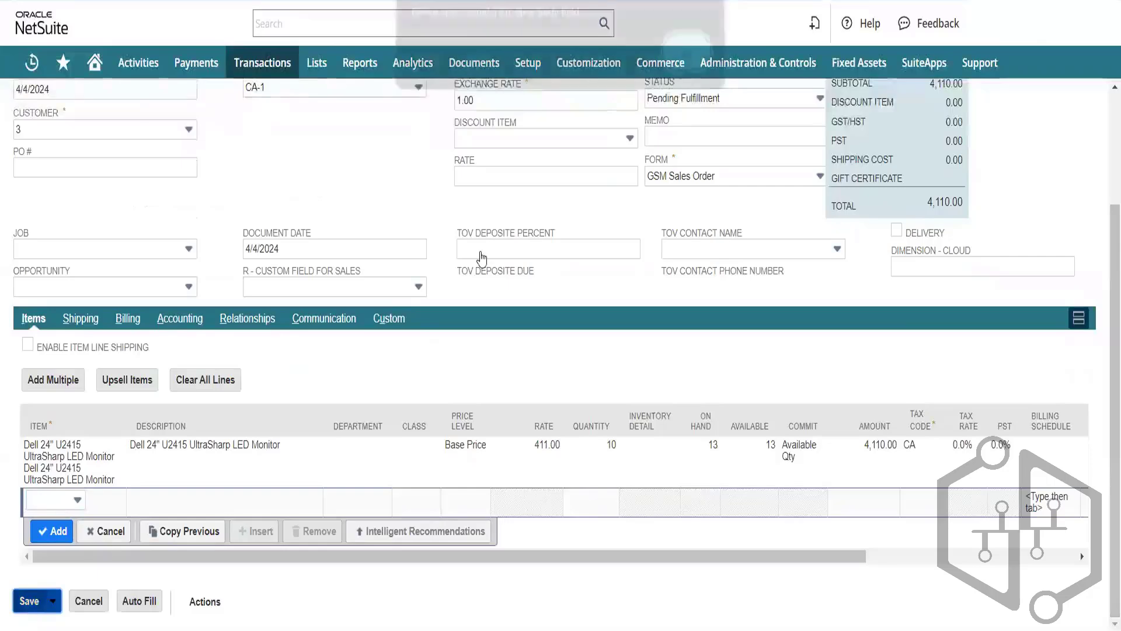
left_click(684, 64)
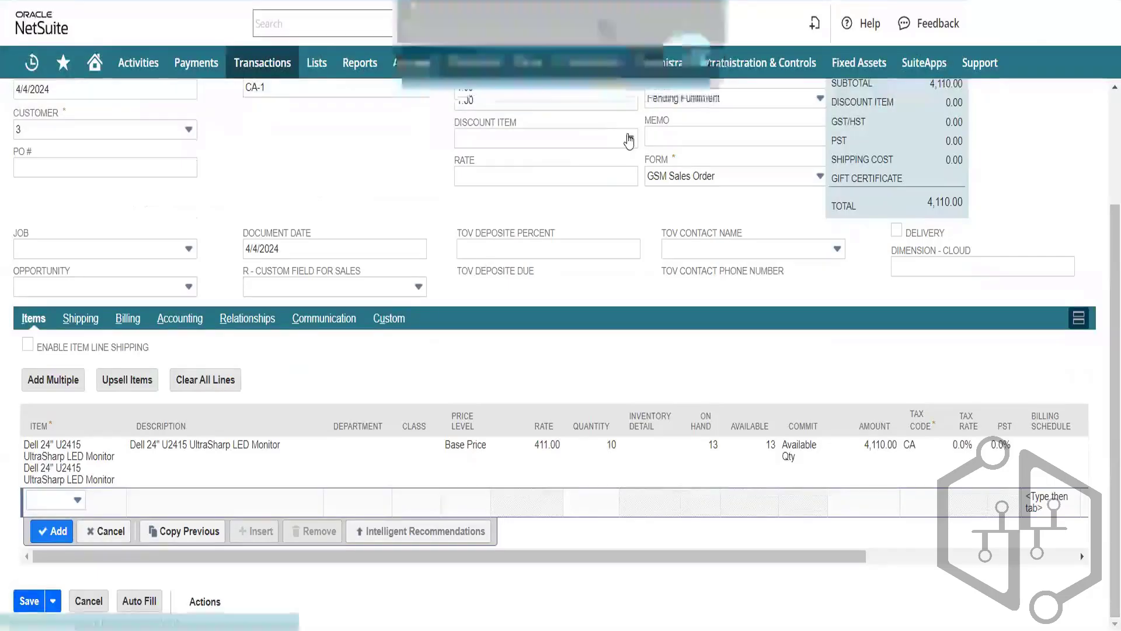
left_click(405, 320)
left_click(587, 365)
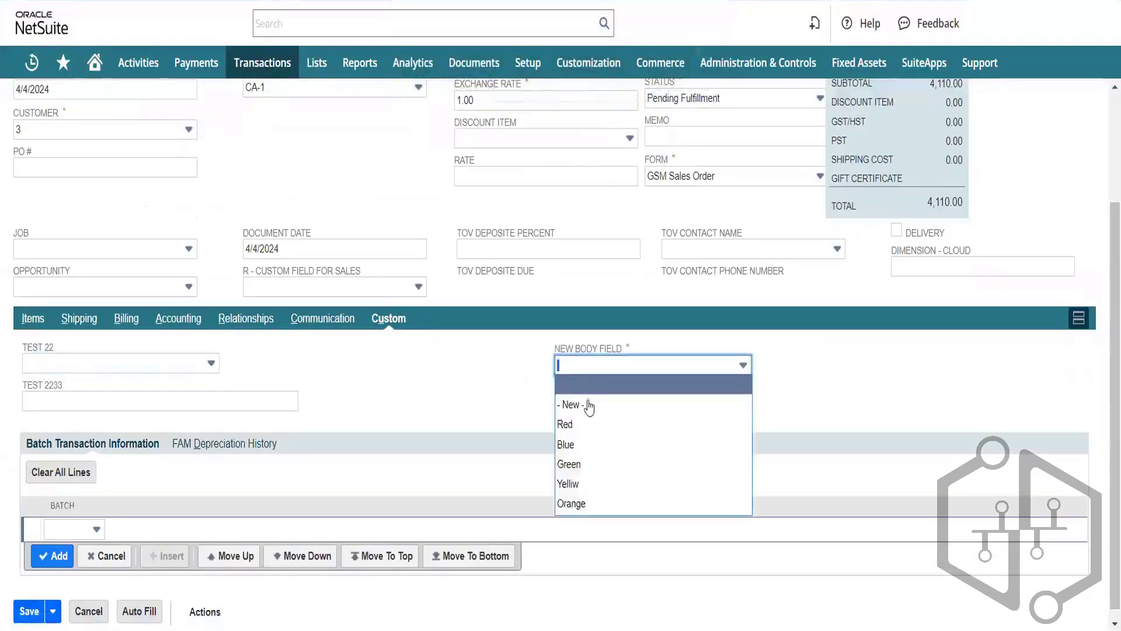
left_click(593, 426)
left_click(28, 611)
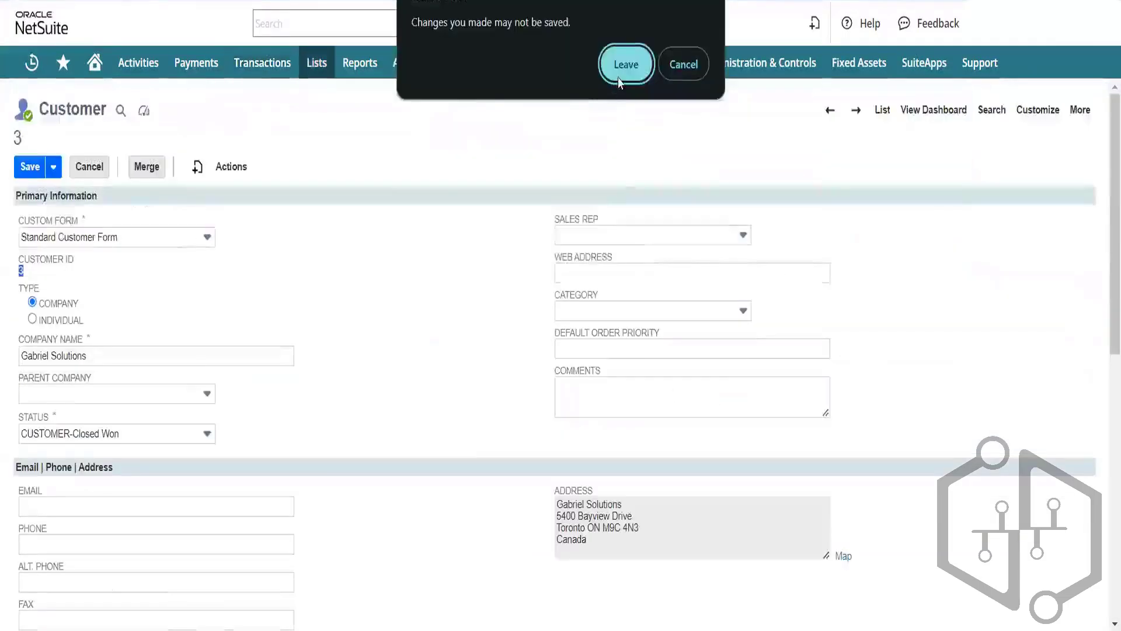
left_click(626, 65)
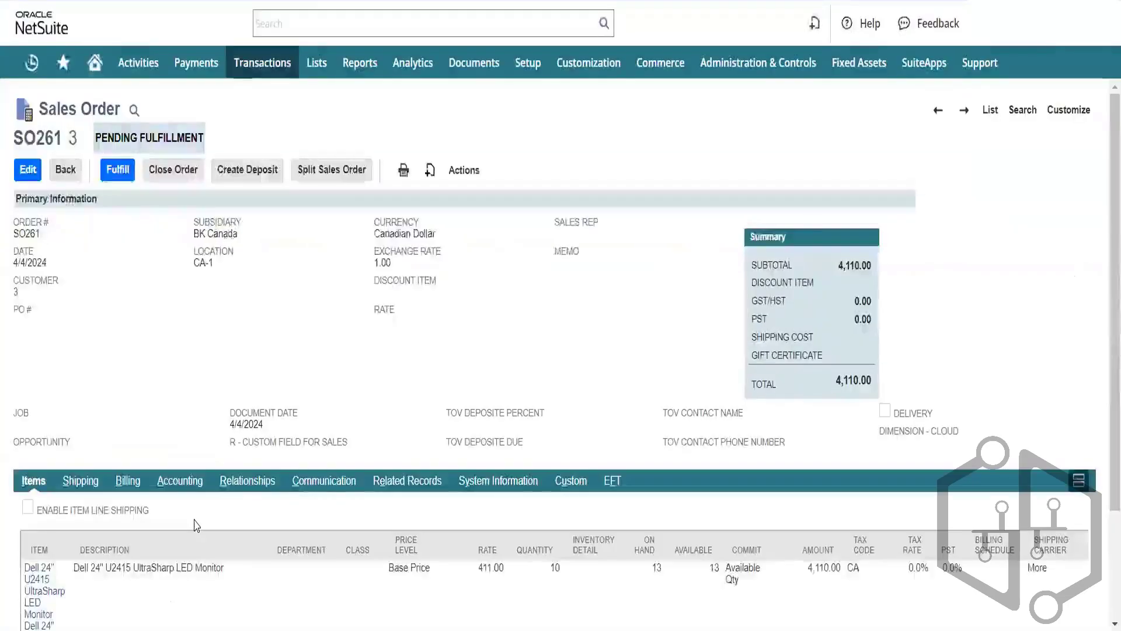
Fulfill all 10 monitors on the sales order with status Picked, and mark the item fulfillment packed and shipped
left_click(114, 172)
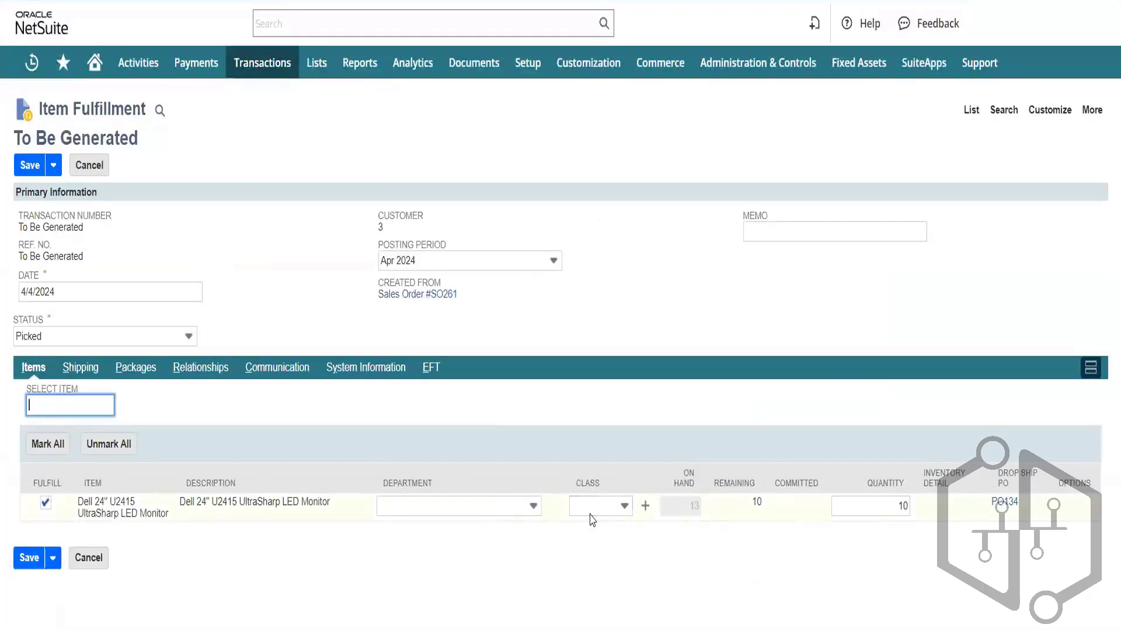
left_click(761, 507)
double_click(760, 507)
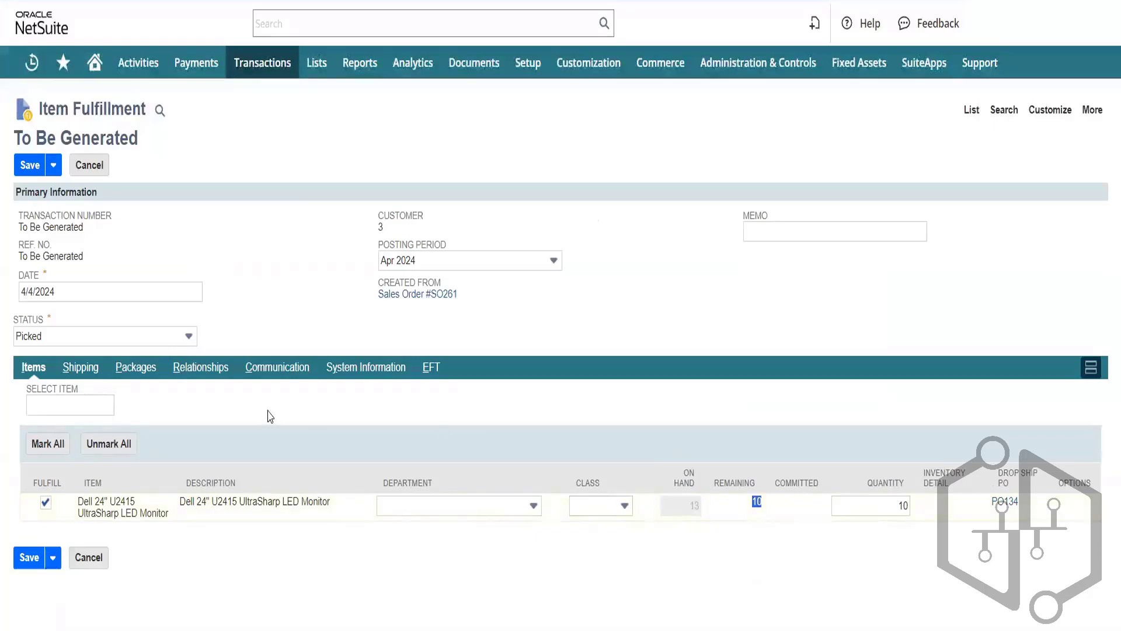
left_click(29, 561)
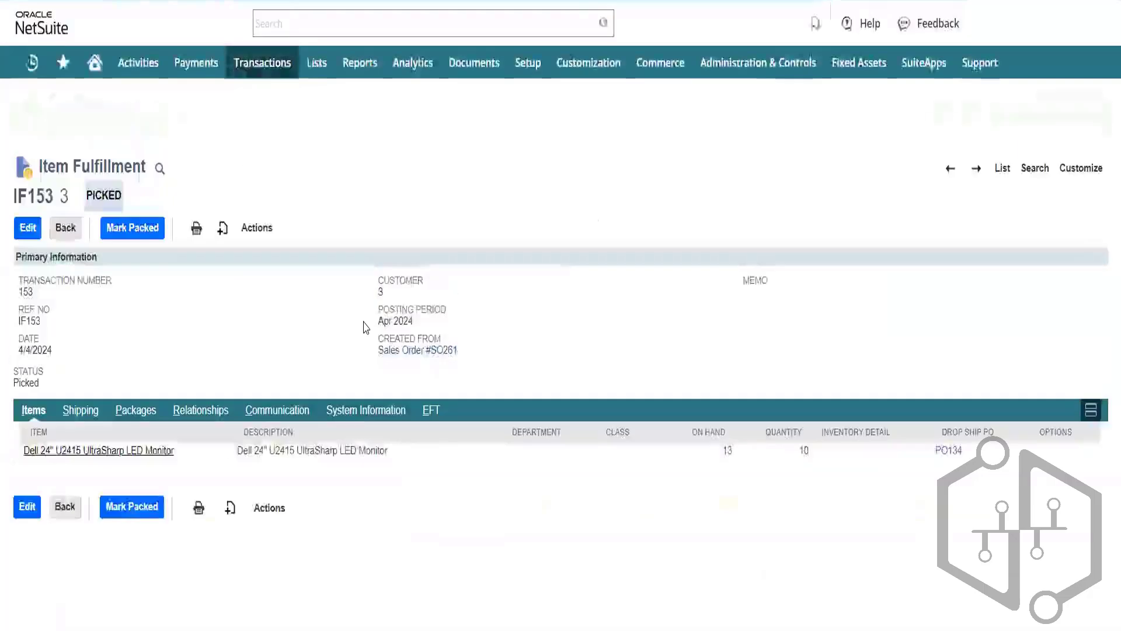
left_click(124, 230)
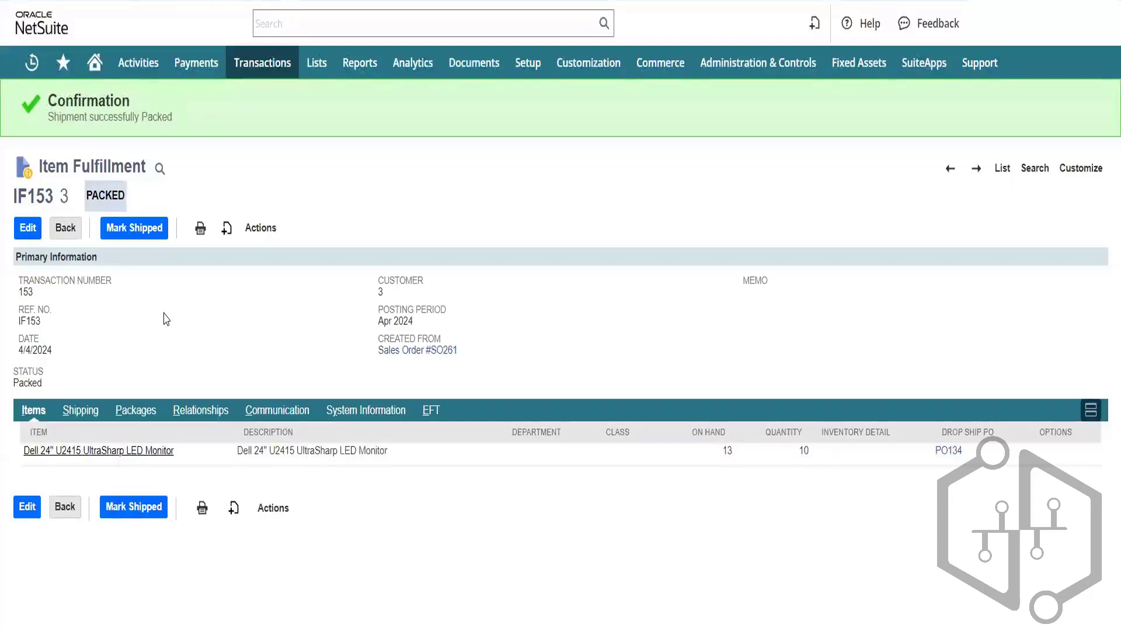
left_click(147, 229)
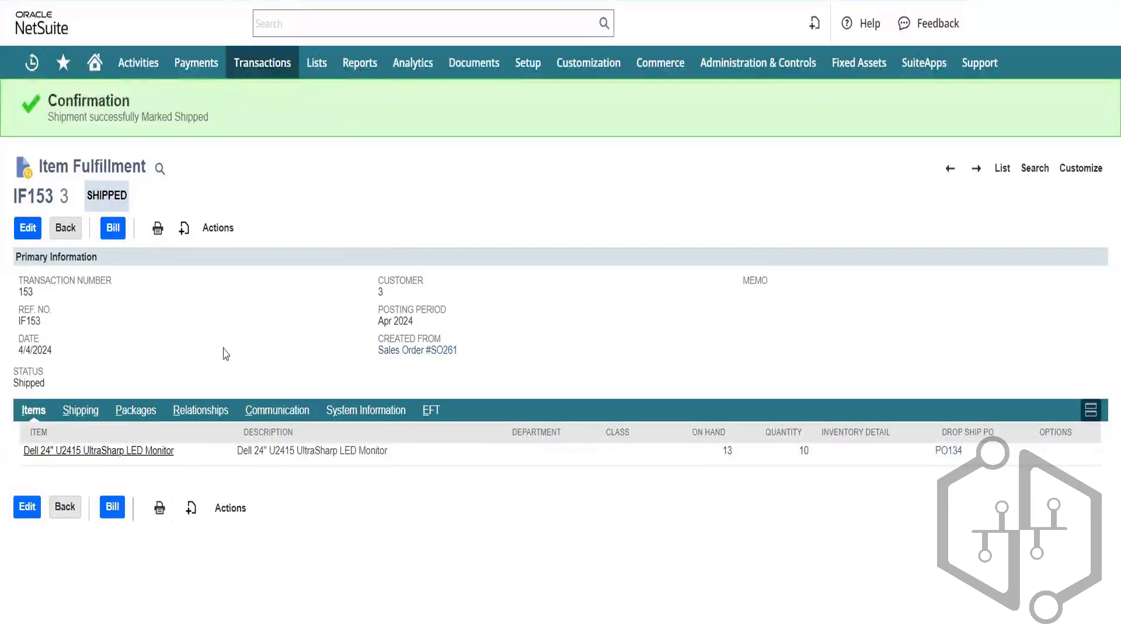
Open the Dell monitor's item record in a new tab and check its quantity on hand per warehouse in the purchasing and inventory details
right_click(124, 448)
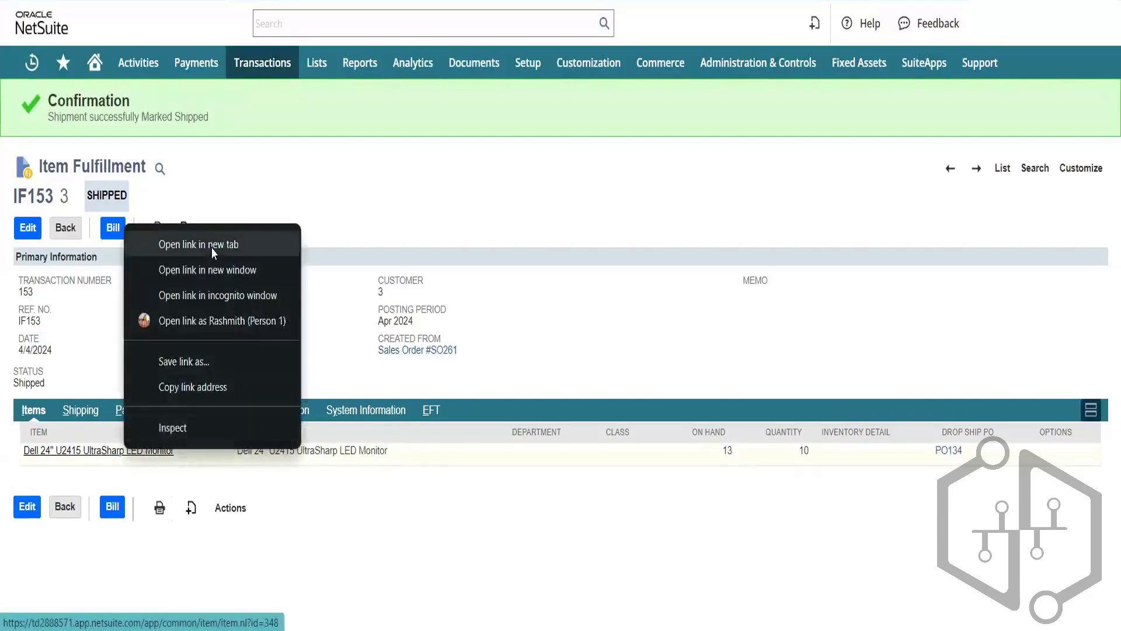
left_click(212, 248)
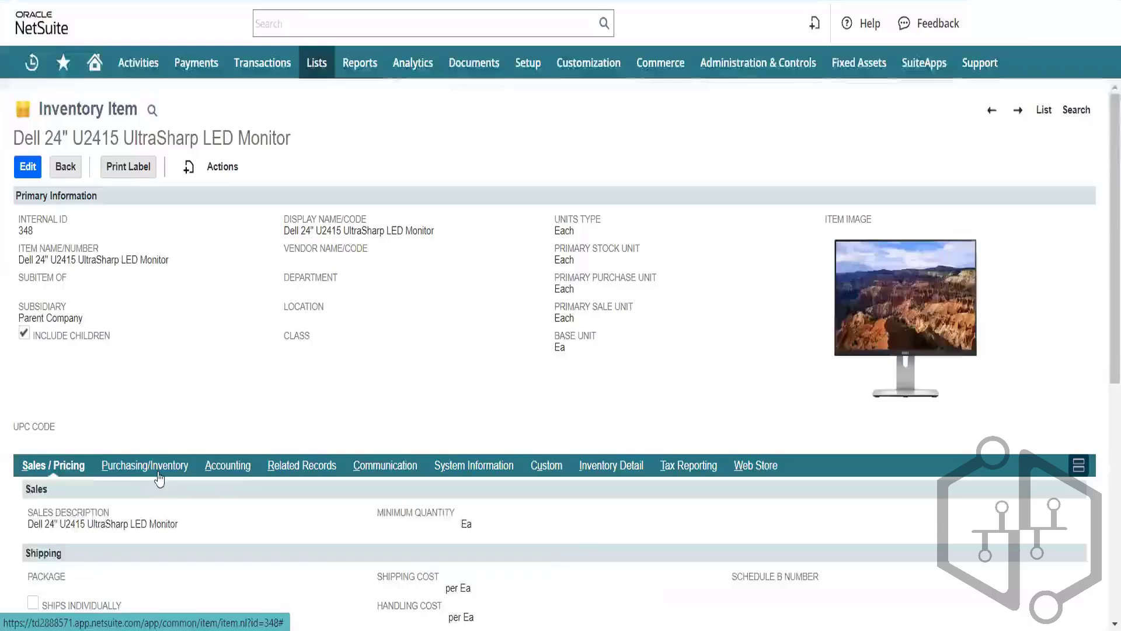
left_click(144, 466)
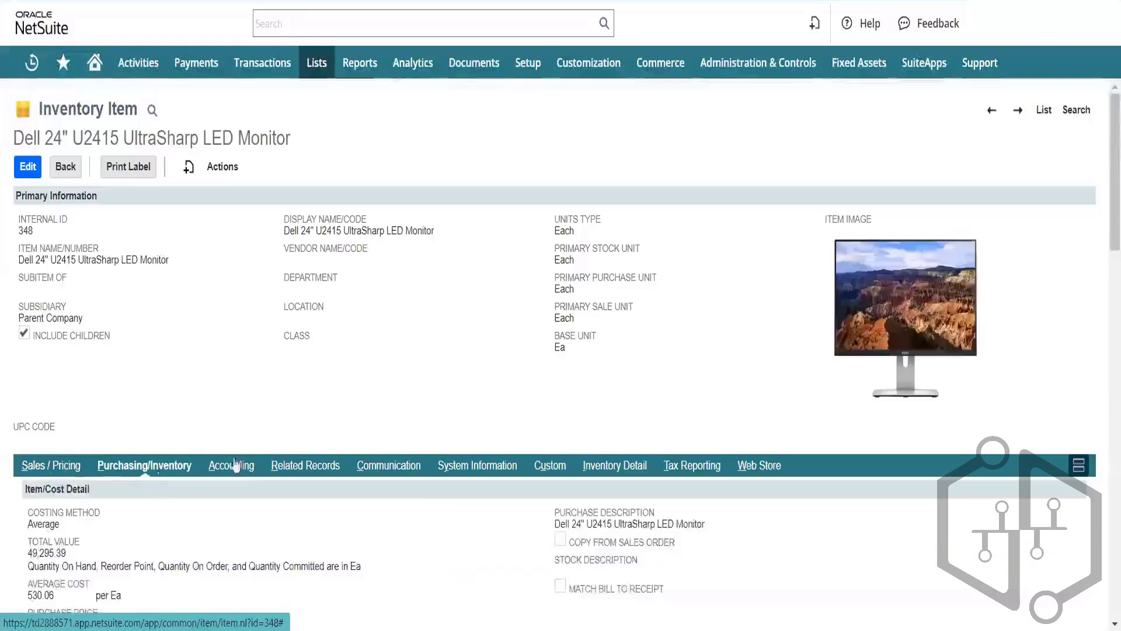
scroll(1114, 174, "down", 5)
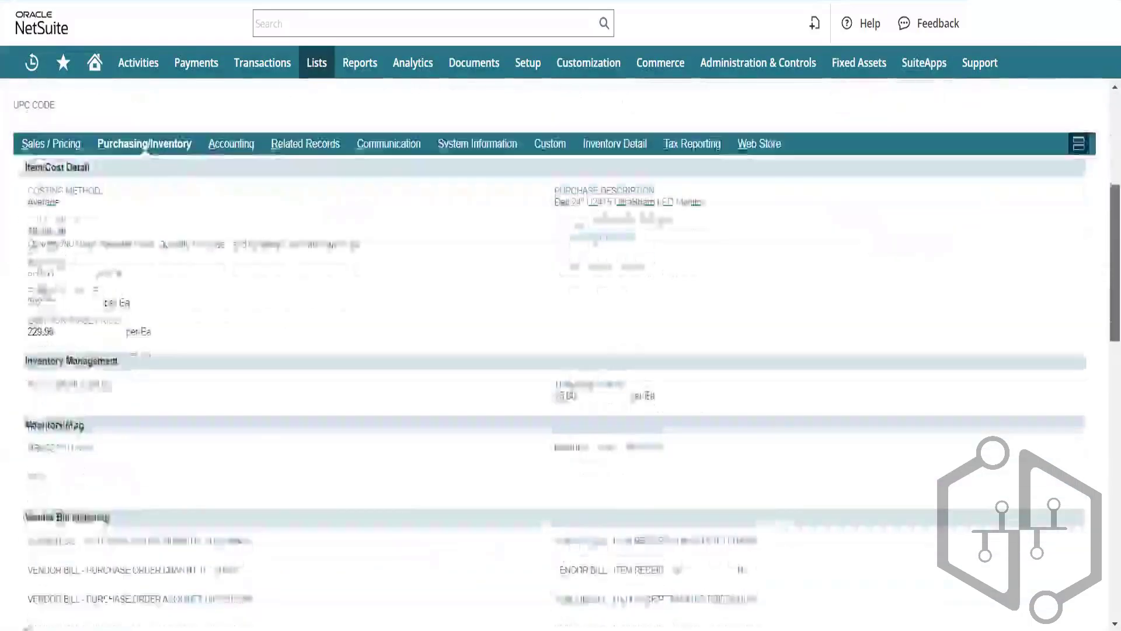
scroll(607, 448, "down", 12)
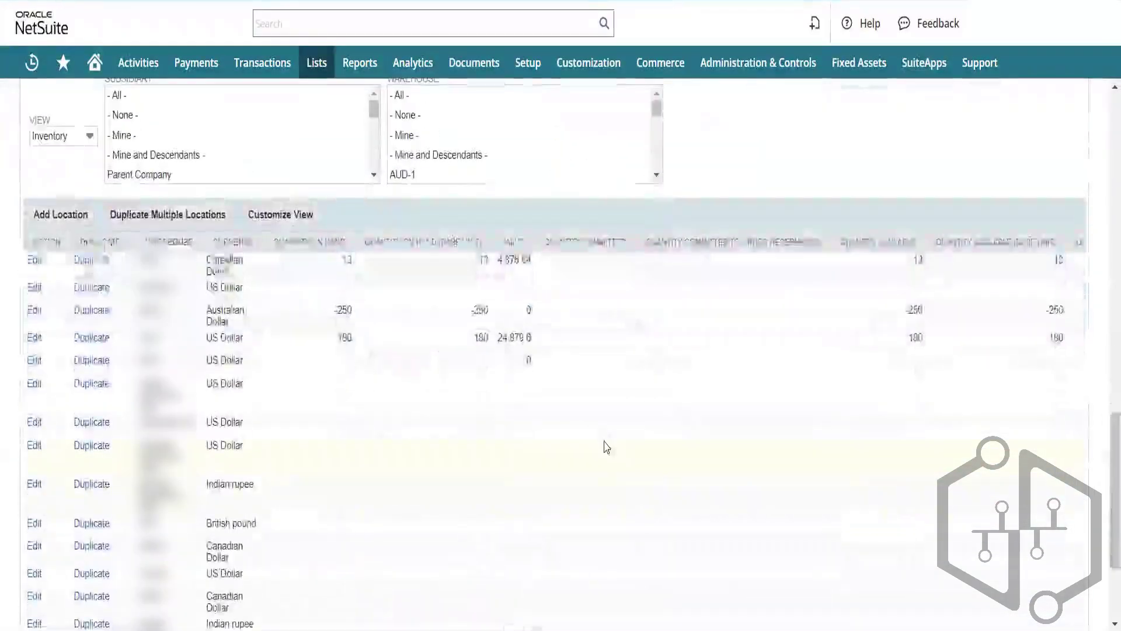
double_click(348, 261)
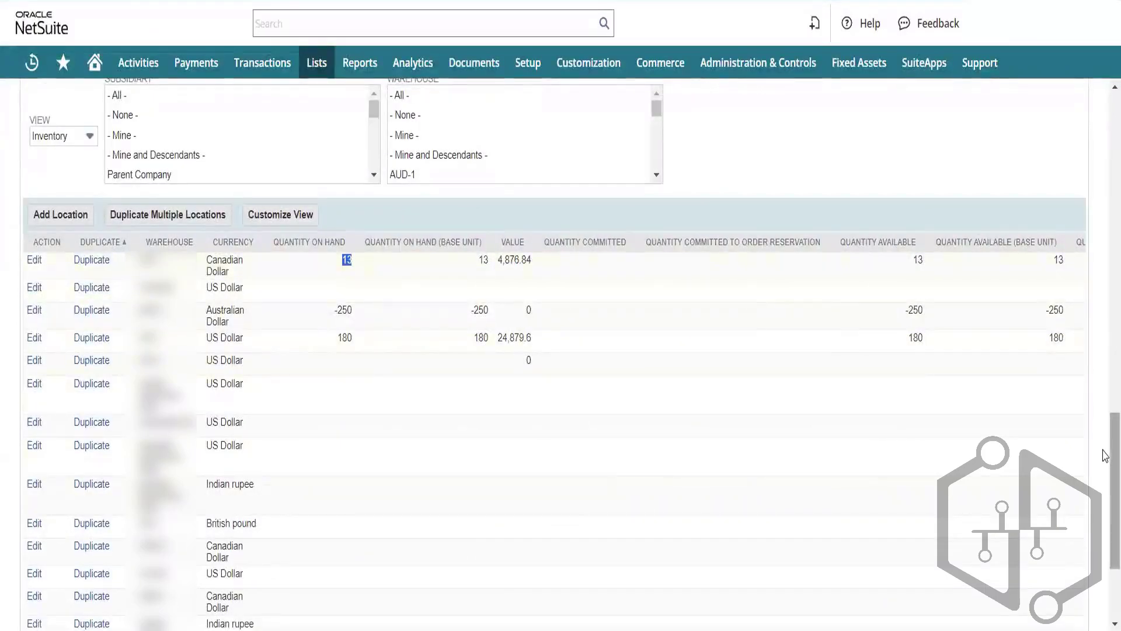
scroll(1105, 456, "up", 20)
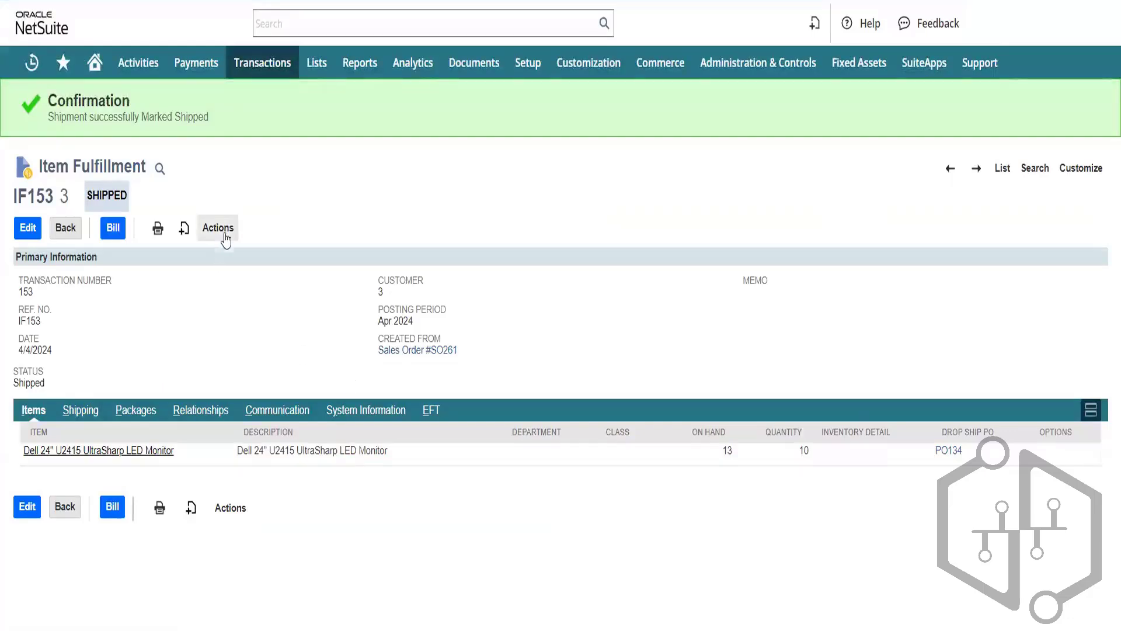
View the GL impact of the shipped item fulfillment and return to the fulfillment record
mouse_move(225, 232)
right_click(255, 309)
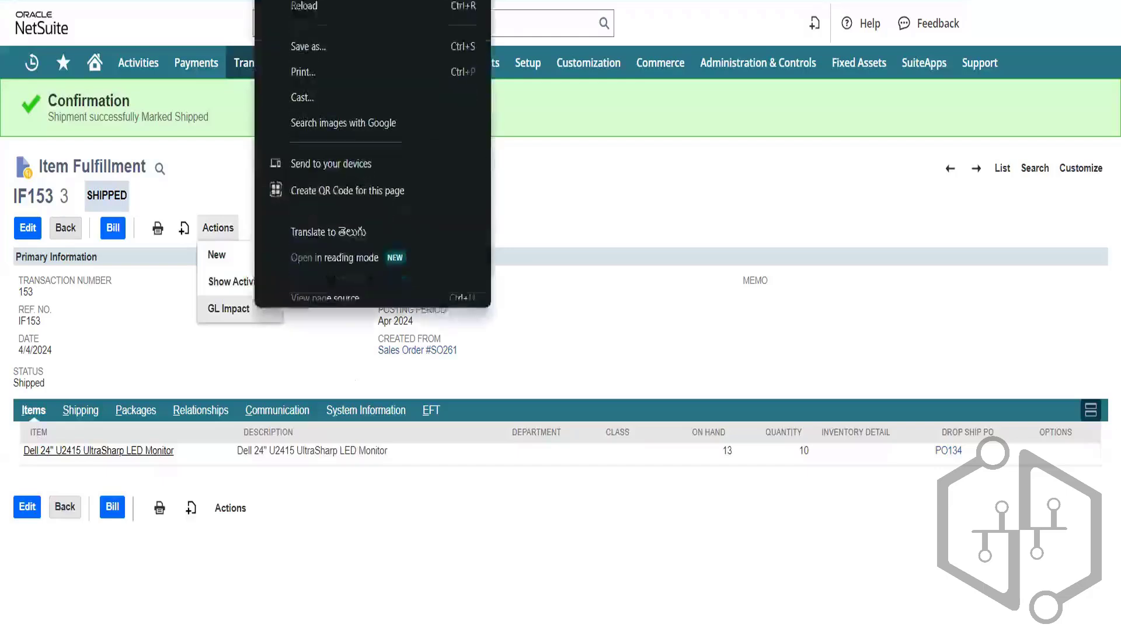
left_click(232, 310)
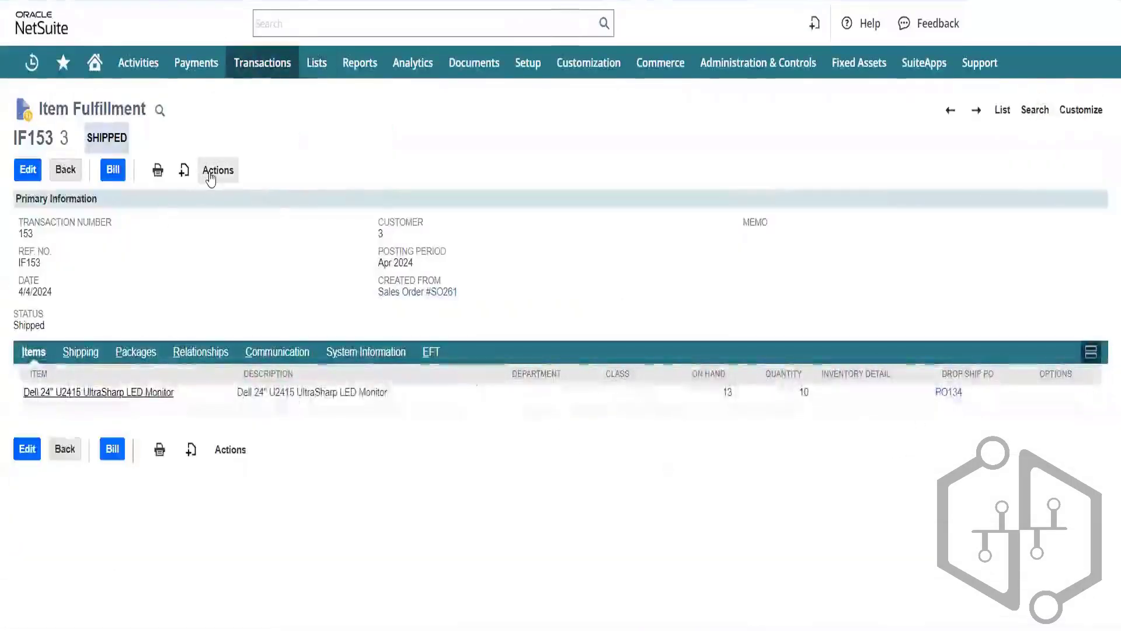
mouse_move(32, 65)
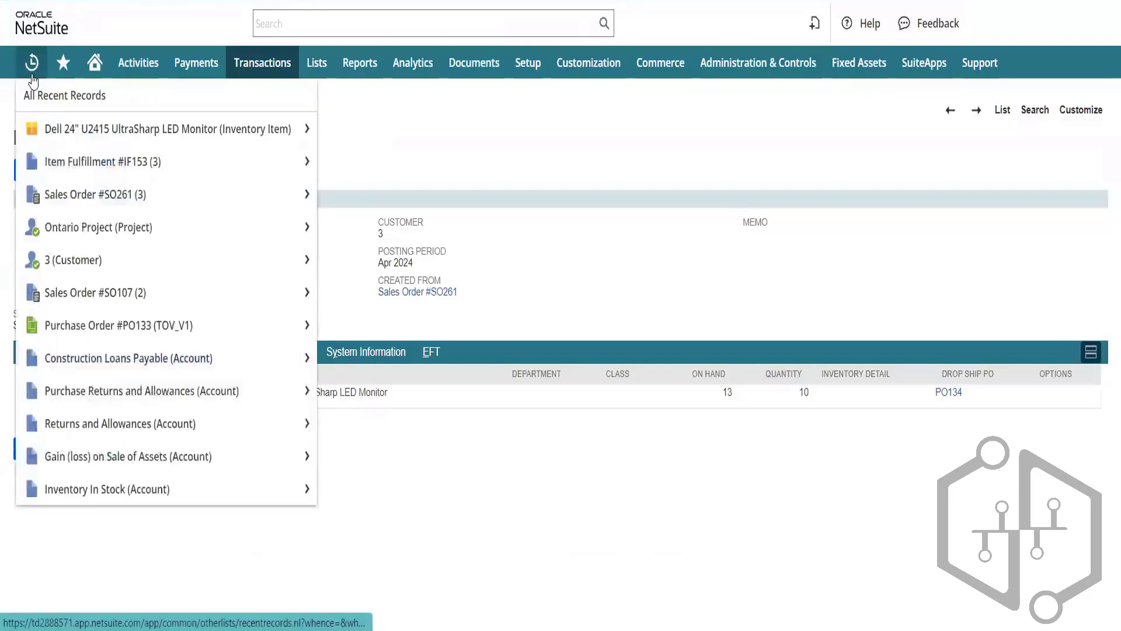
left_click(90, 173)
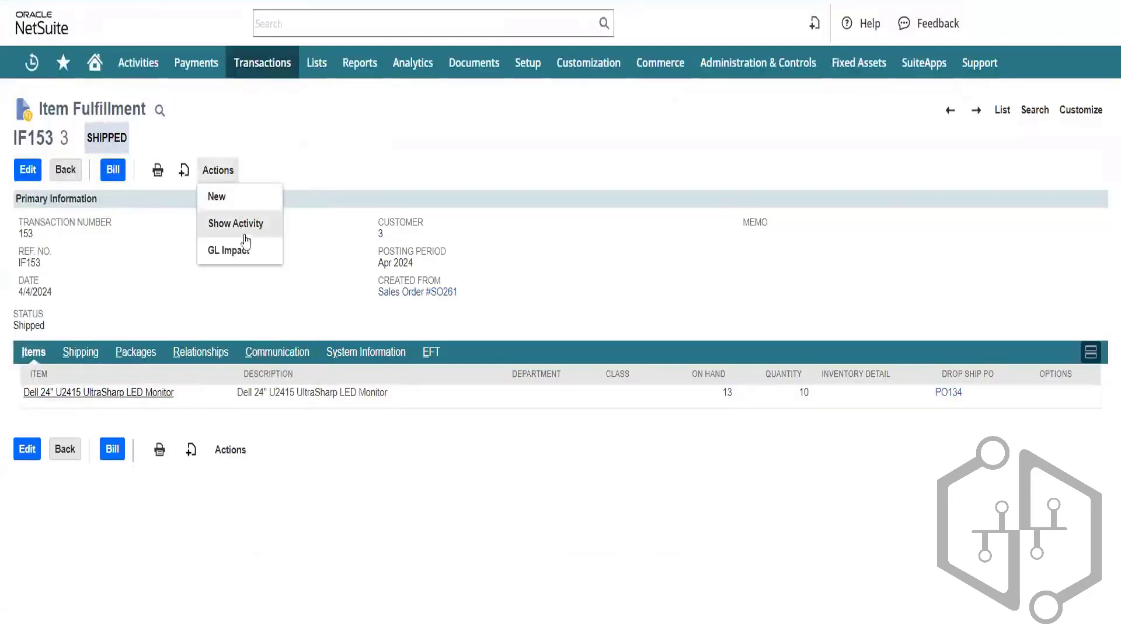
left_click(246, 246)
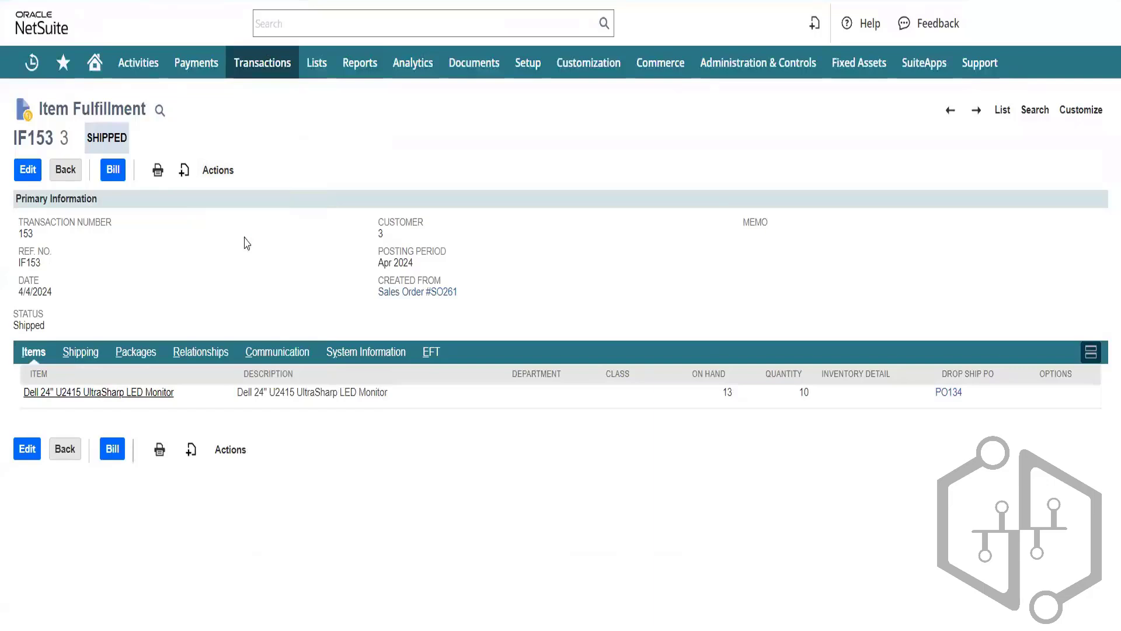
mouse_move(218, 175)
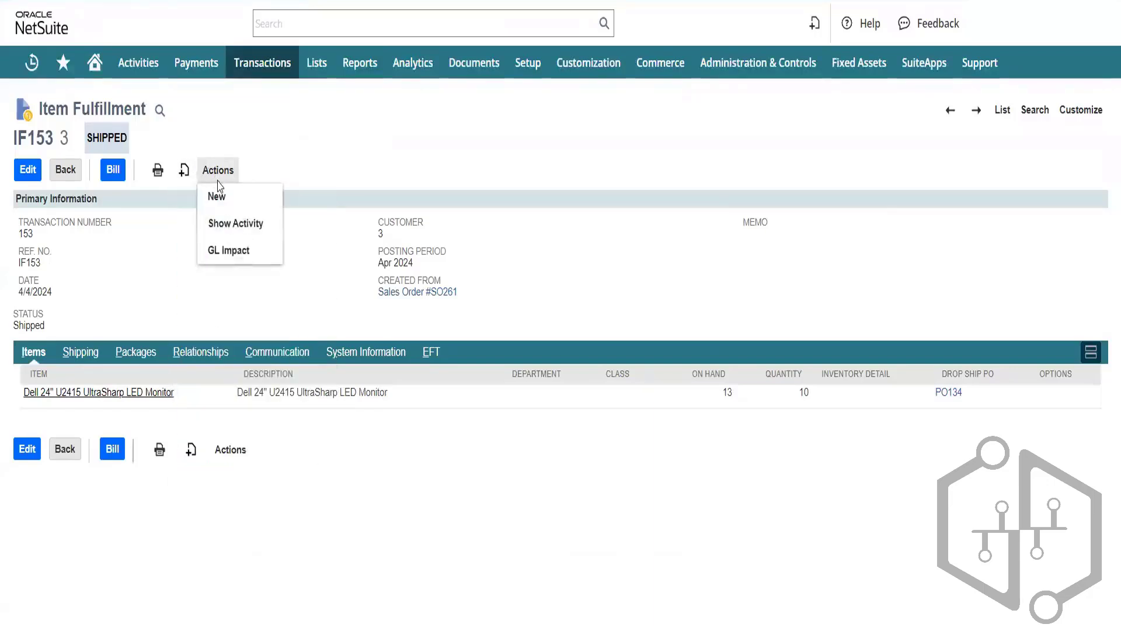
left_click(240, 251)
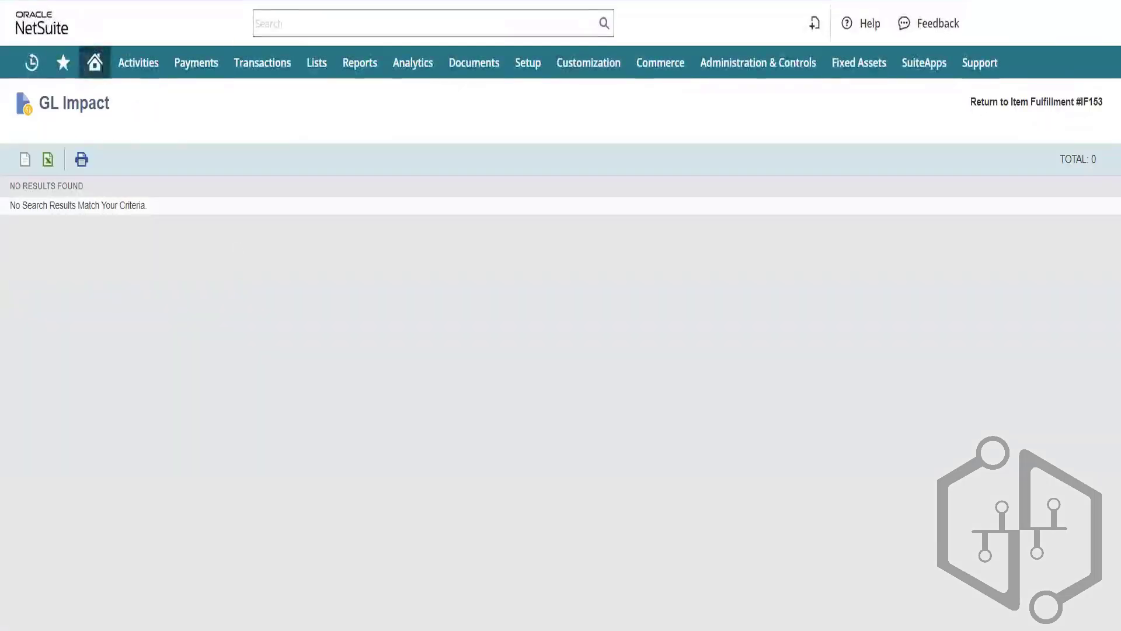
key("alt+Left")
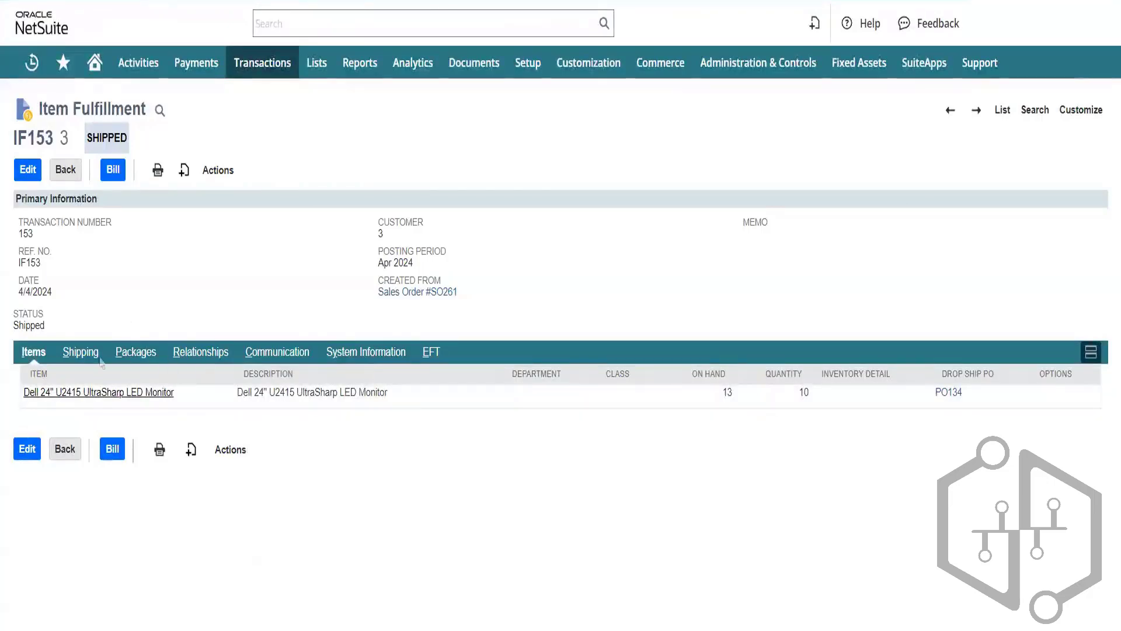
Review the item fulfillment's shipping information and item line, and look through the sales transaction options for creating invoices
left_click(83, 356)
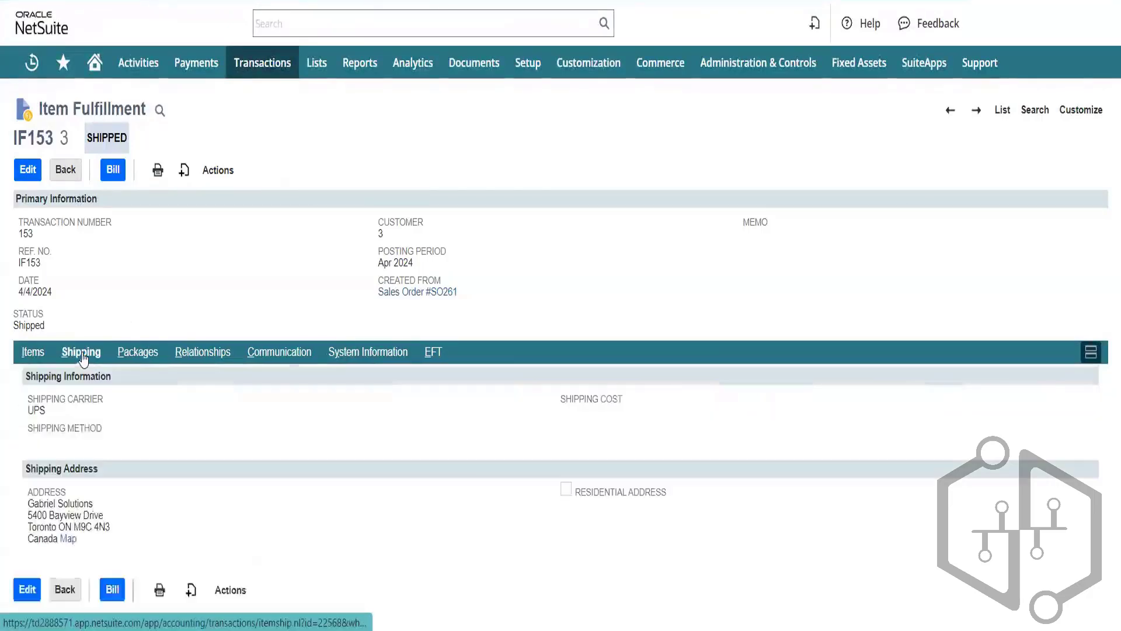
left_click(39, 354)
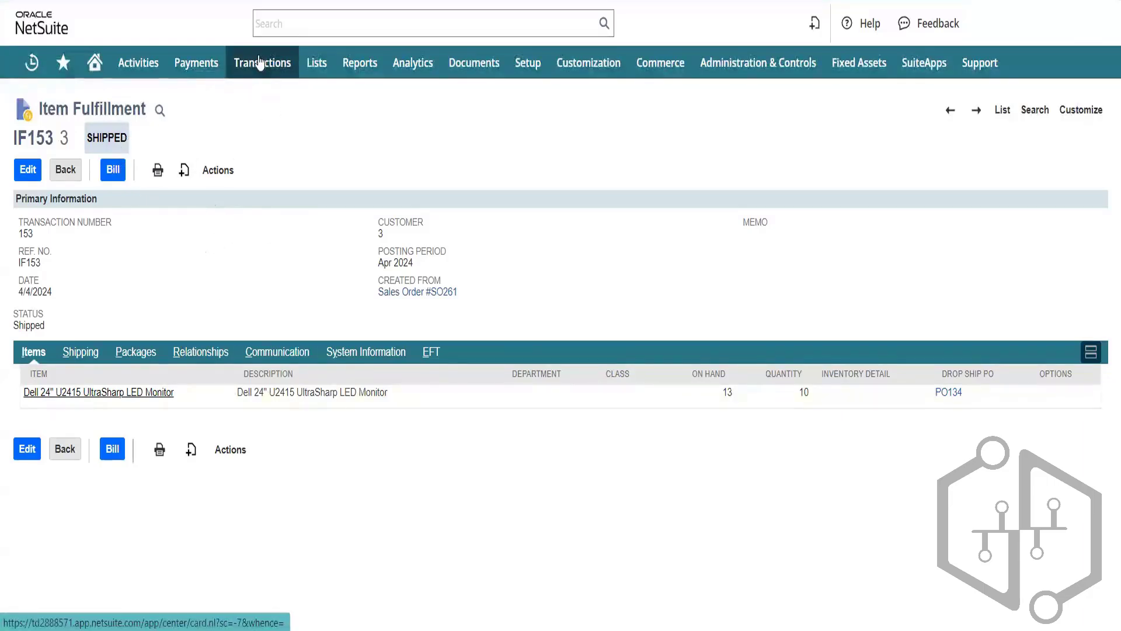
mouse_move(260, 62)
mouse_move(275, 226)
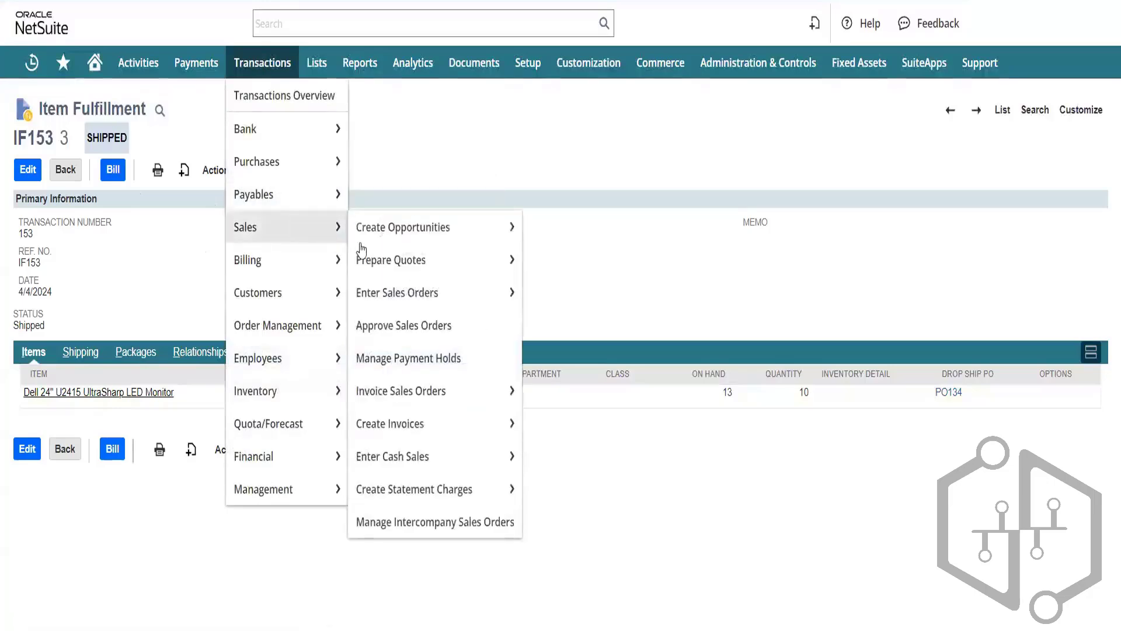
mouse_move(424, 429)
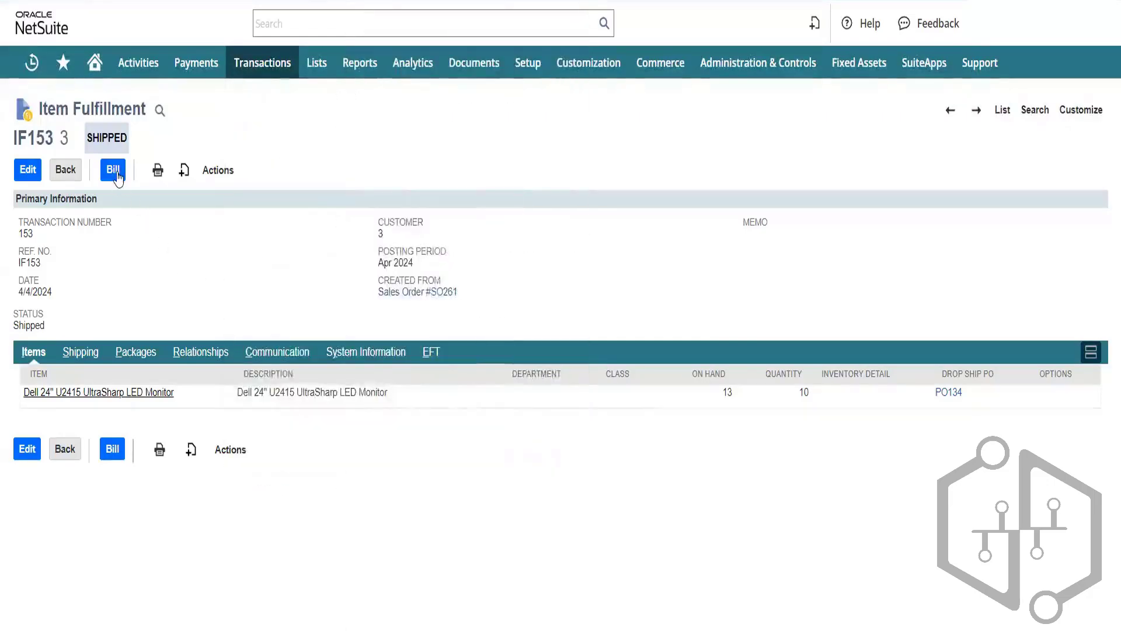
left_click(115, 172)
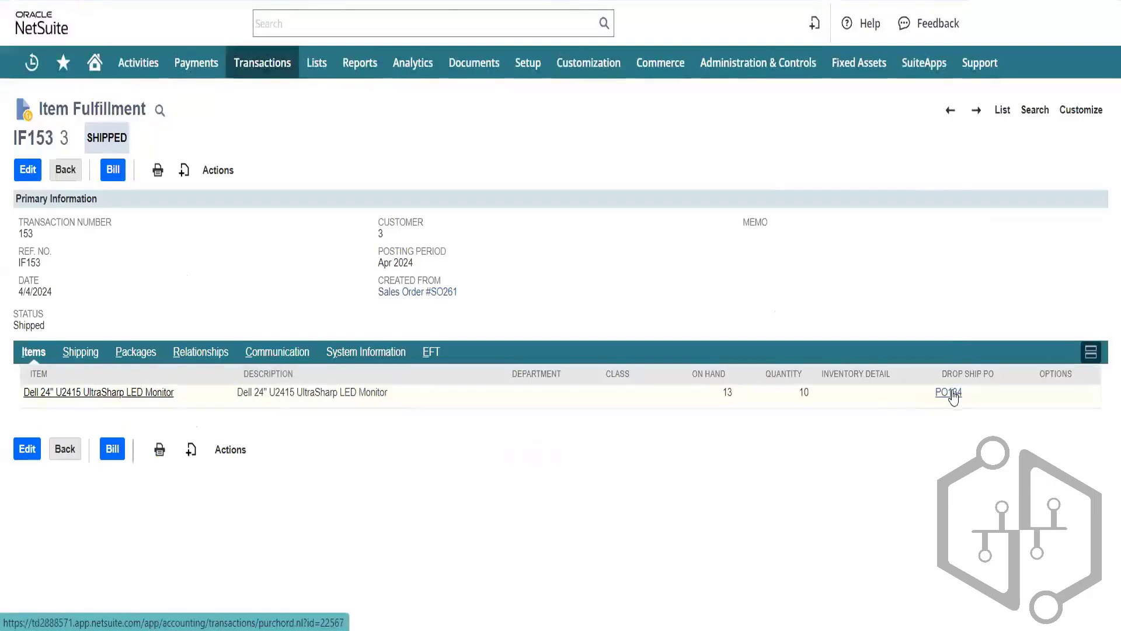
Open the drop-ship purchase order PO134 linked on the monitor line and review its details and item line
right_click(952, 393)
left_click(895, 195)
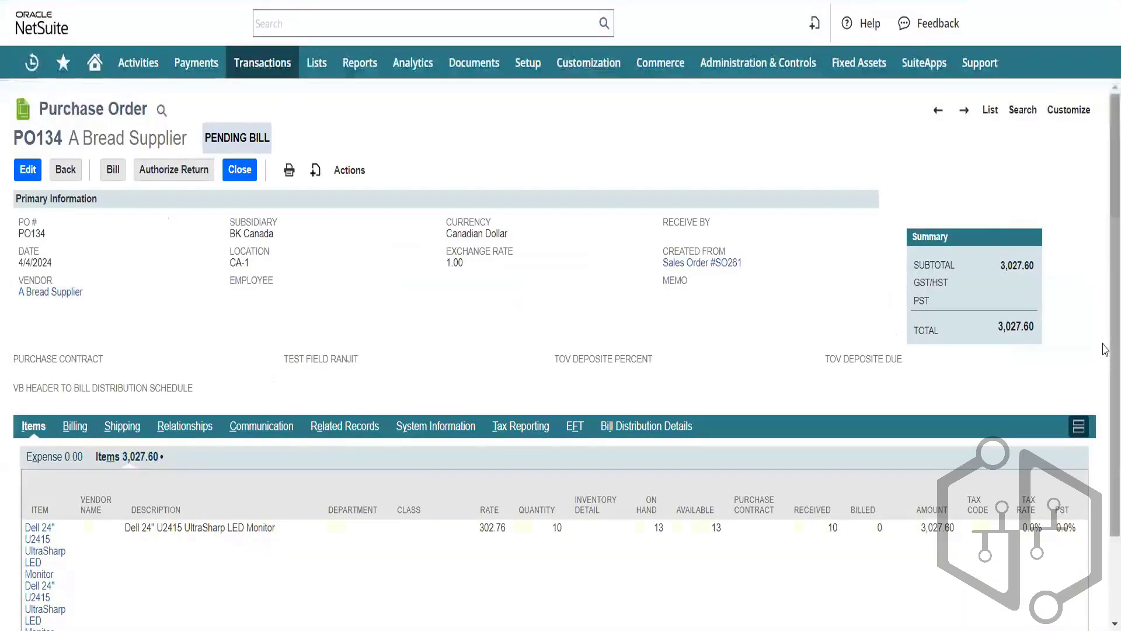
left_click_drag(1105, 350, 1105, 429)
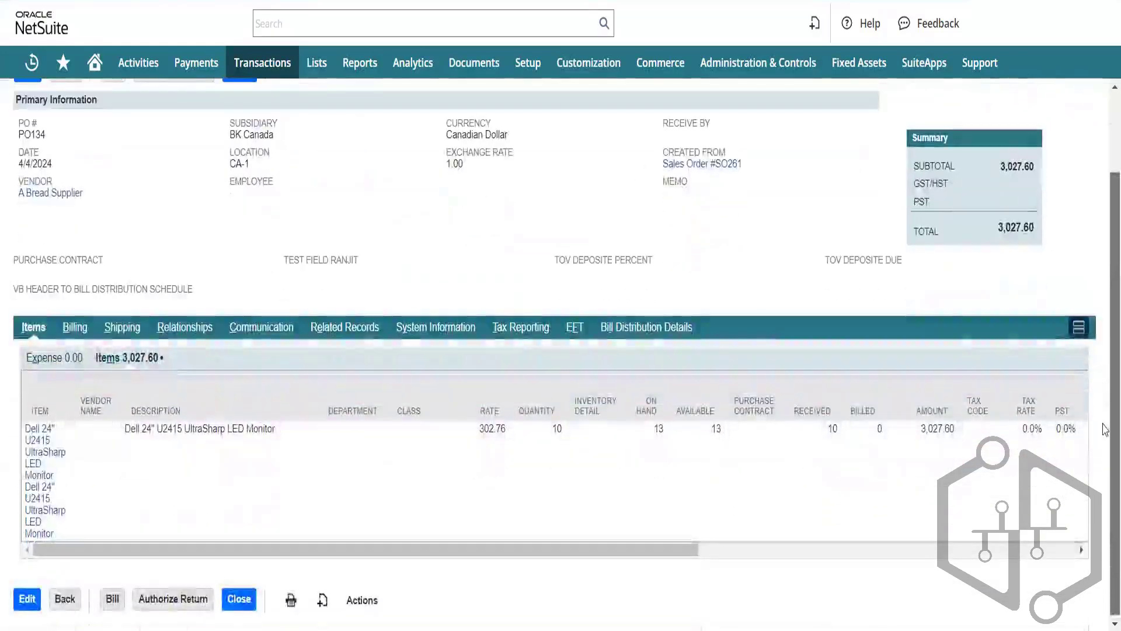
left_click_drag(1105, 429, 1104, 348)
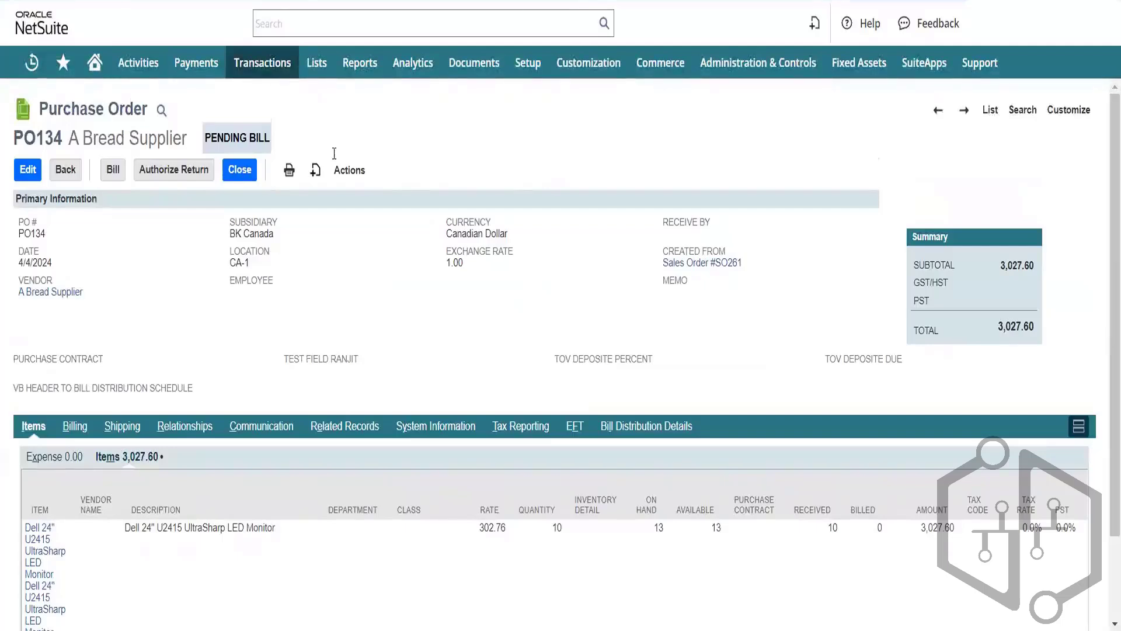
Create a vendor bill from the purchase order, set its approval status to Approved, and try to save it
left_click(112, 169)
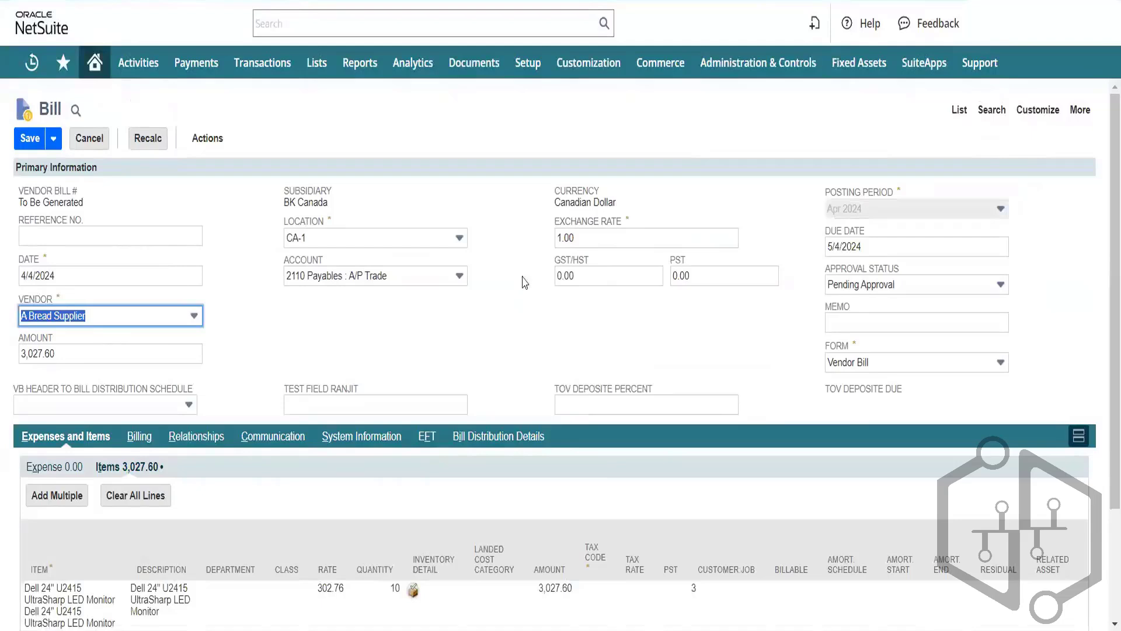
left_click(869, 286)
left_click(872, 327)
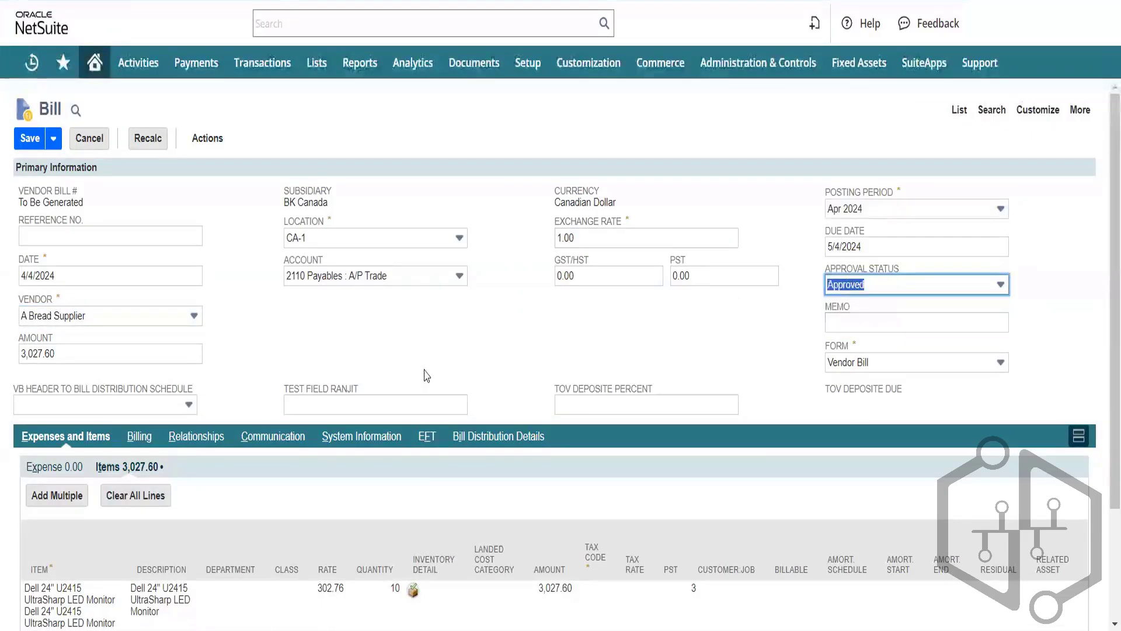
left_click(28, 140)
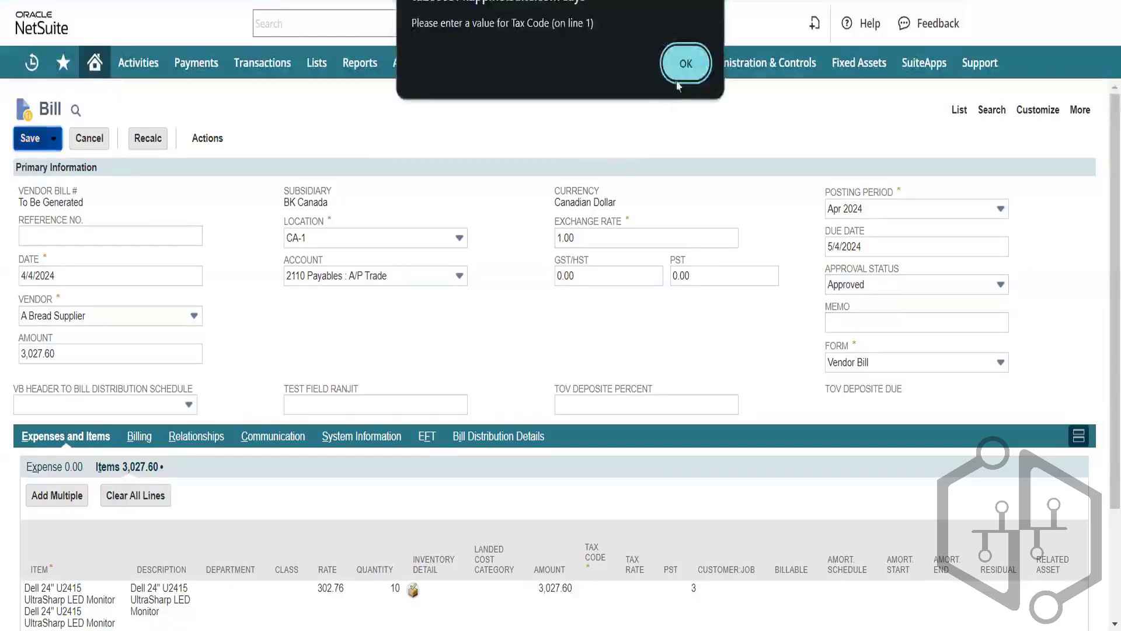
left_click(684, 64)
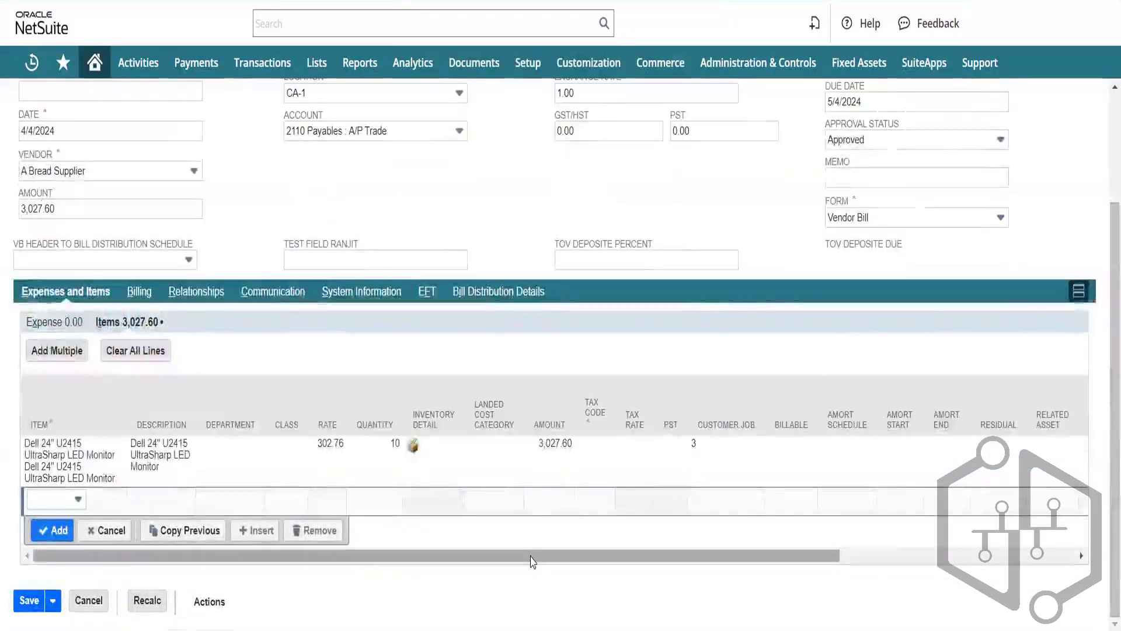
Set the tax code of the bill's Dell monitor line to CA-2 and apply the line change
left_click_drag(544, 557, 607, 579)
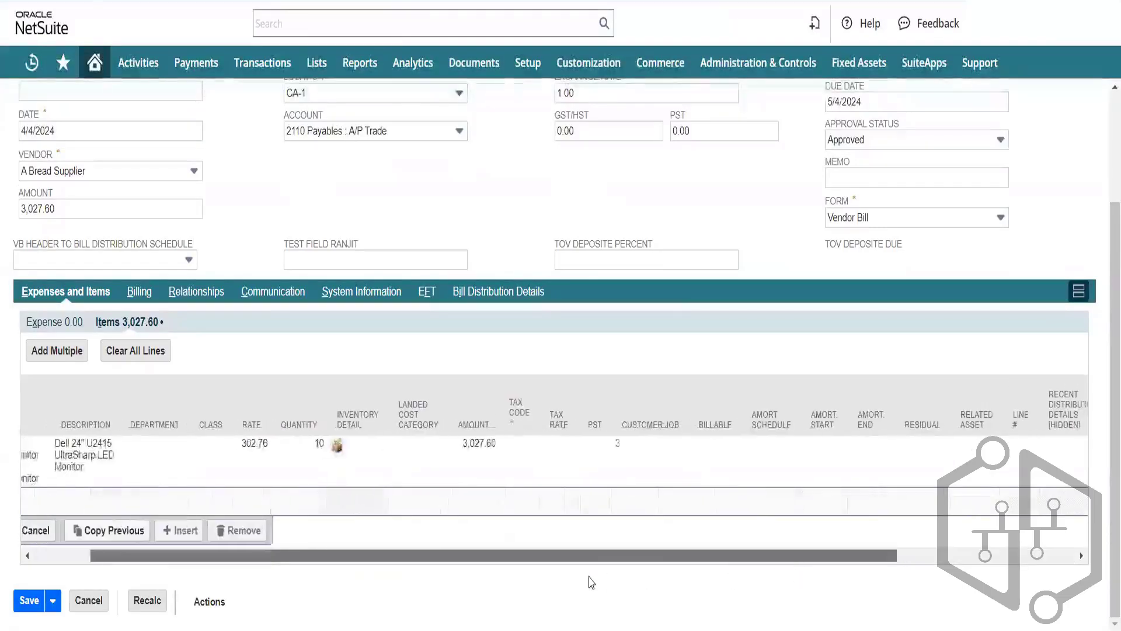
left_click(524, 454)
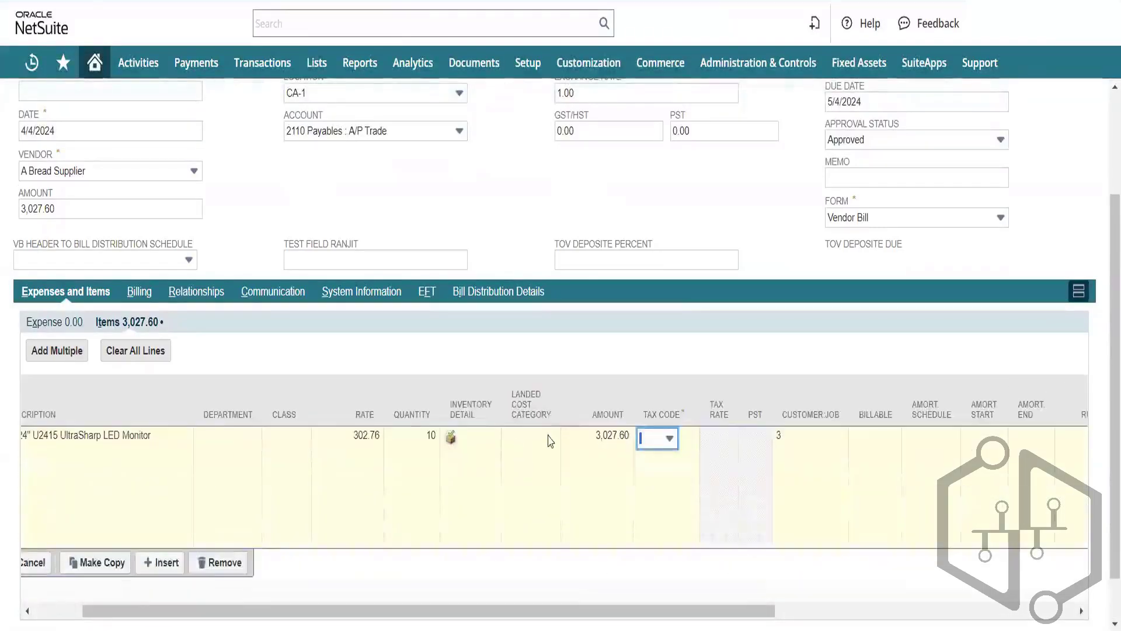
left_click(654, 438)
left_click(643, 557)
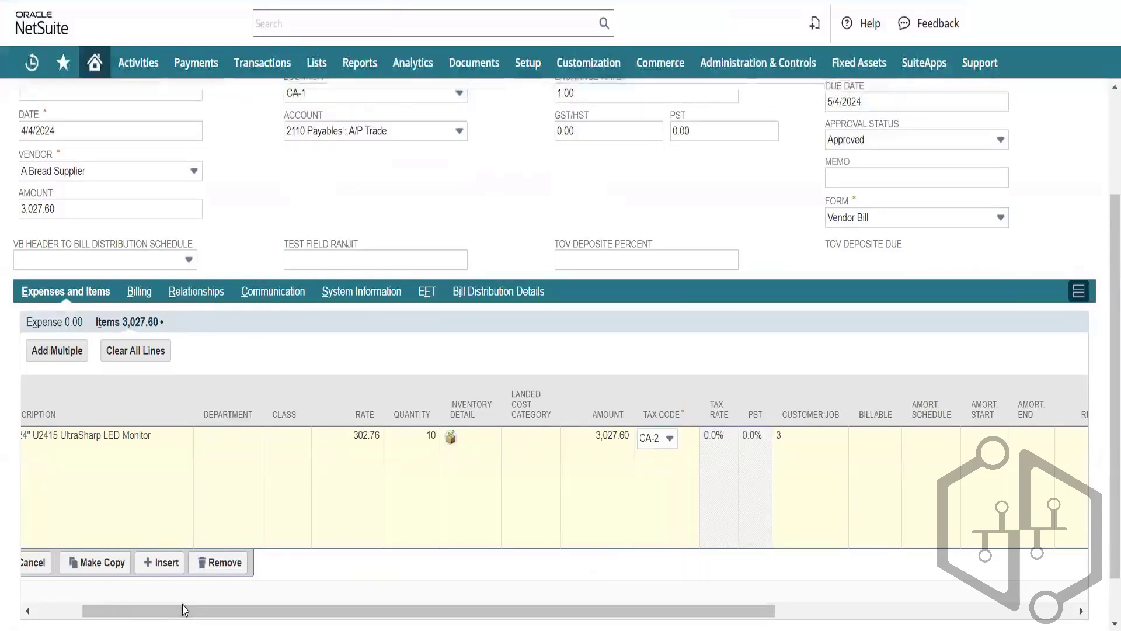
left_click(76, 618)
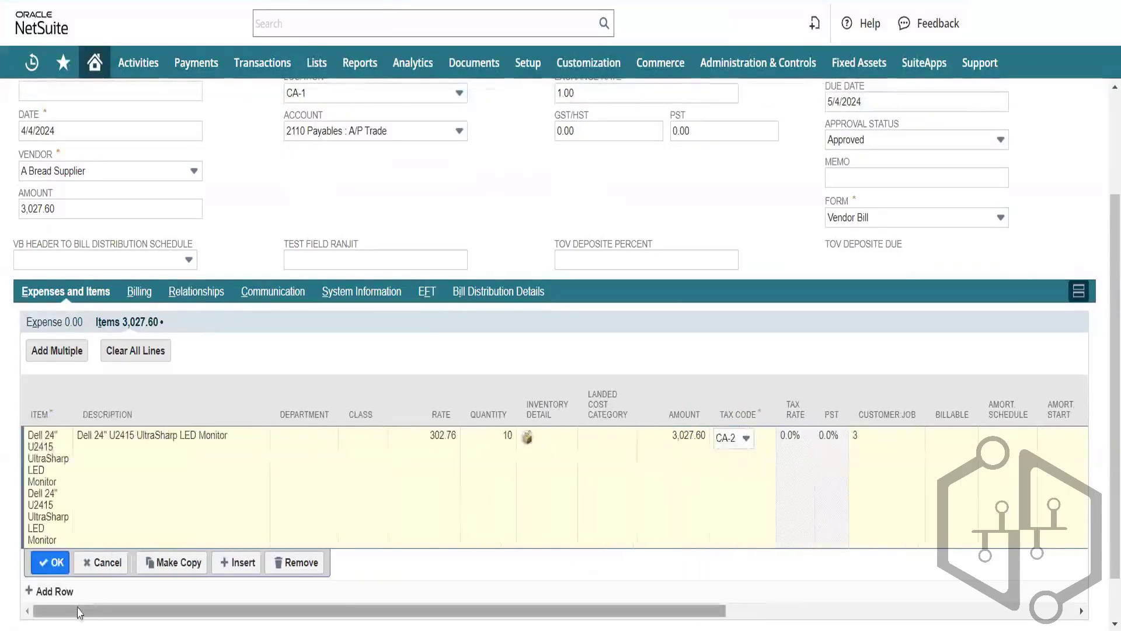
left_click(48, 564)
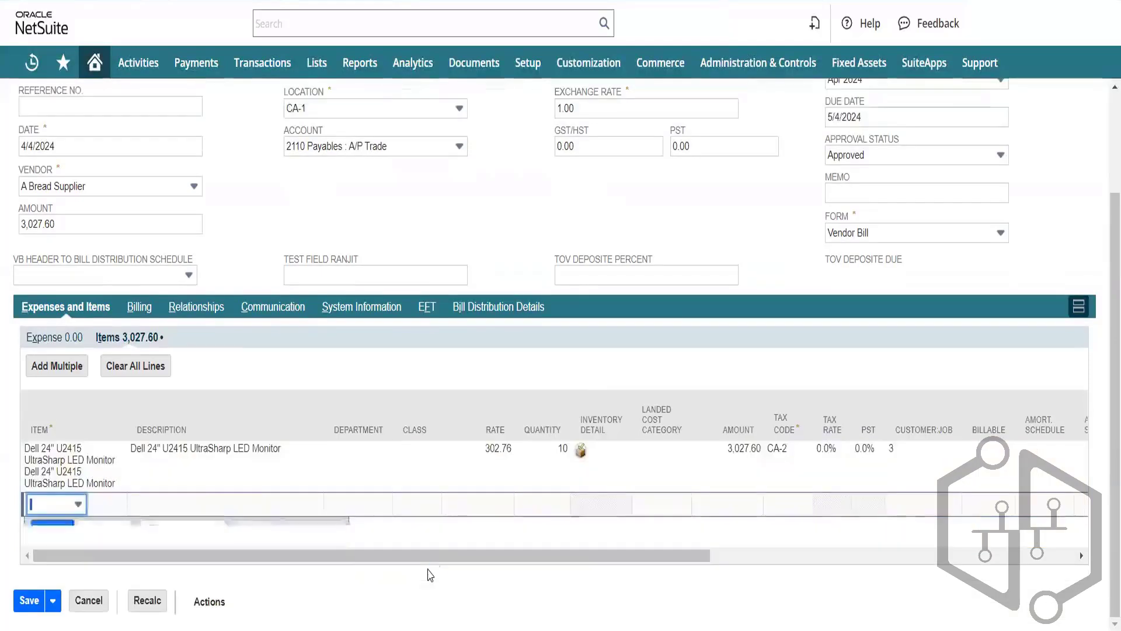
Inspect the inventory detail of the bill's monitor line and close it without entering a status or quantity
left_click(584, 457)
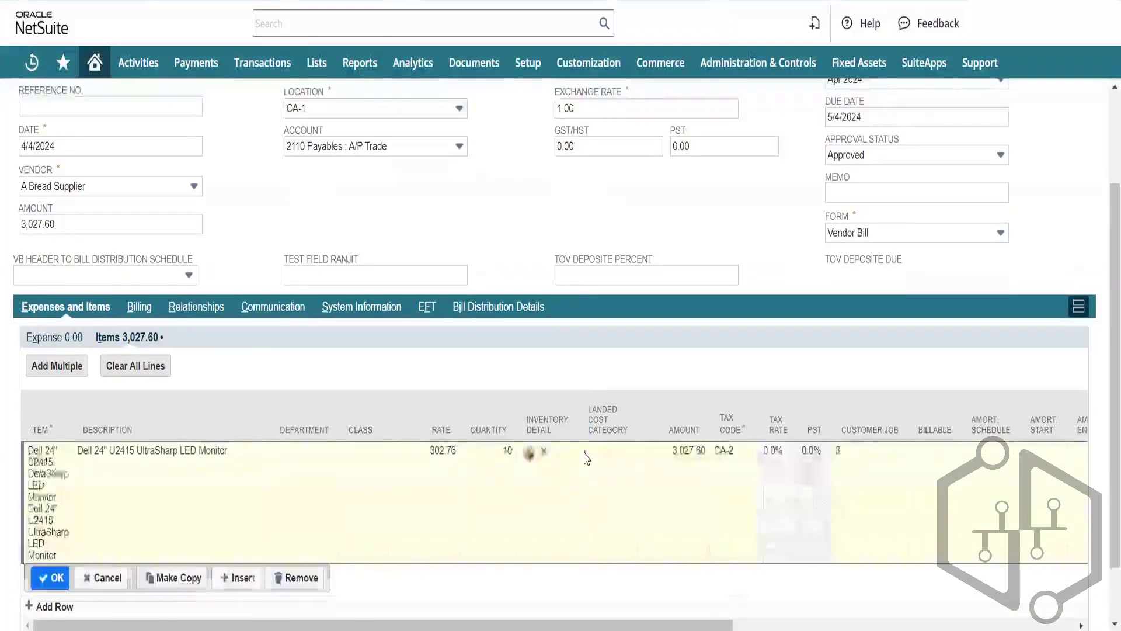
left_click(530, 453)
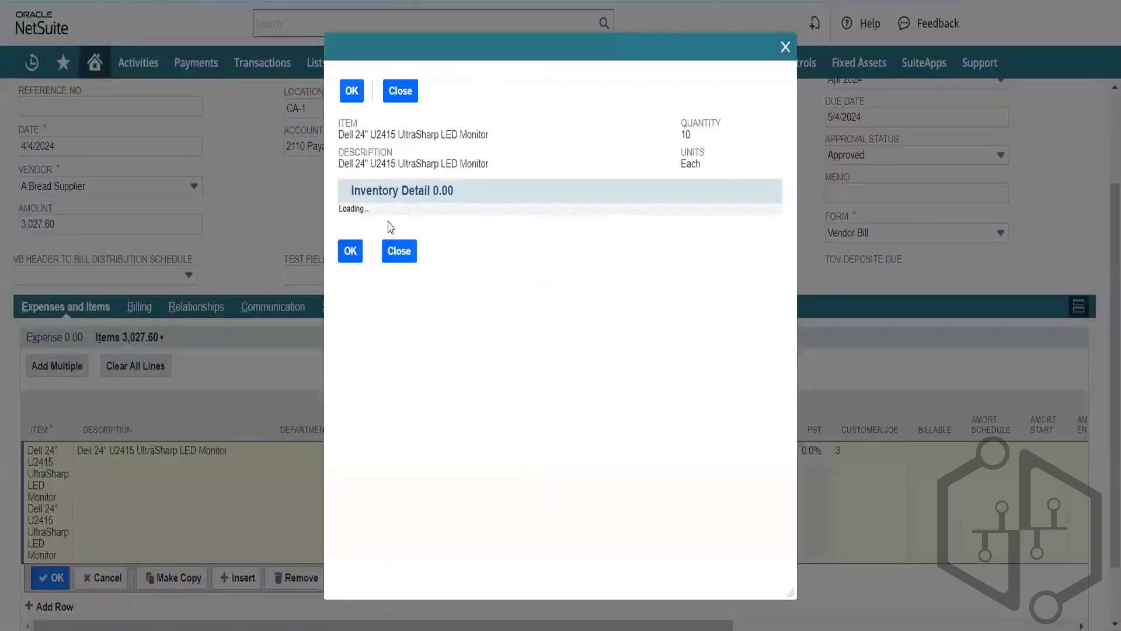
left_click(395, 242)
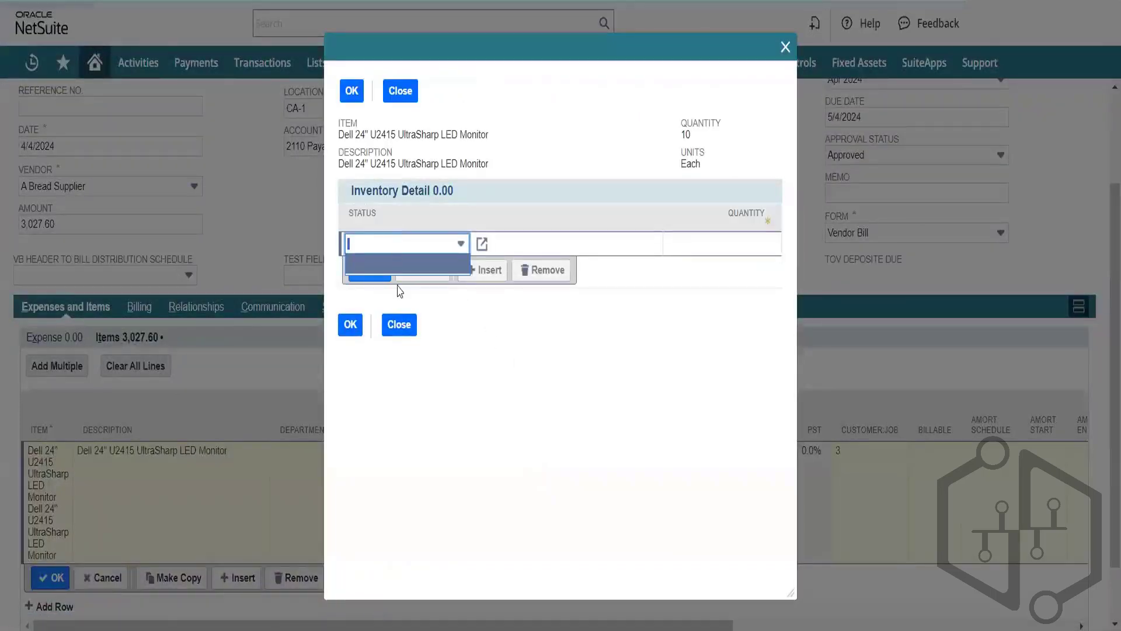
left_click(397, 325)
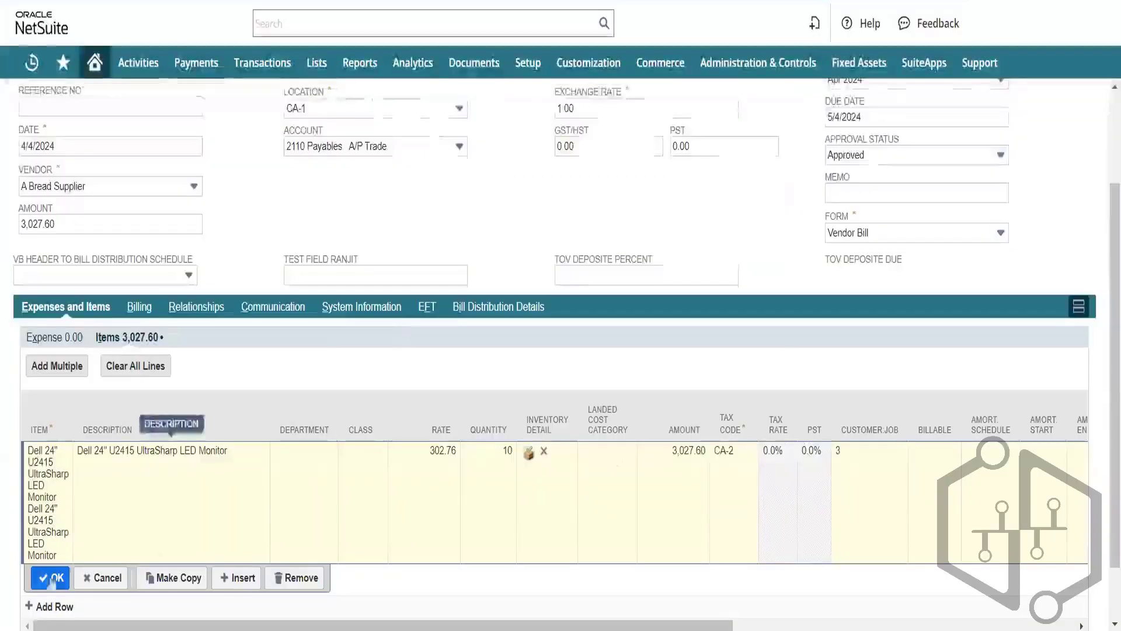
Save the vendor bill, accepting the exceeded vendor credit limit
left_click_drag(1114, 431, 1112, 549)
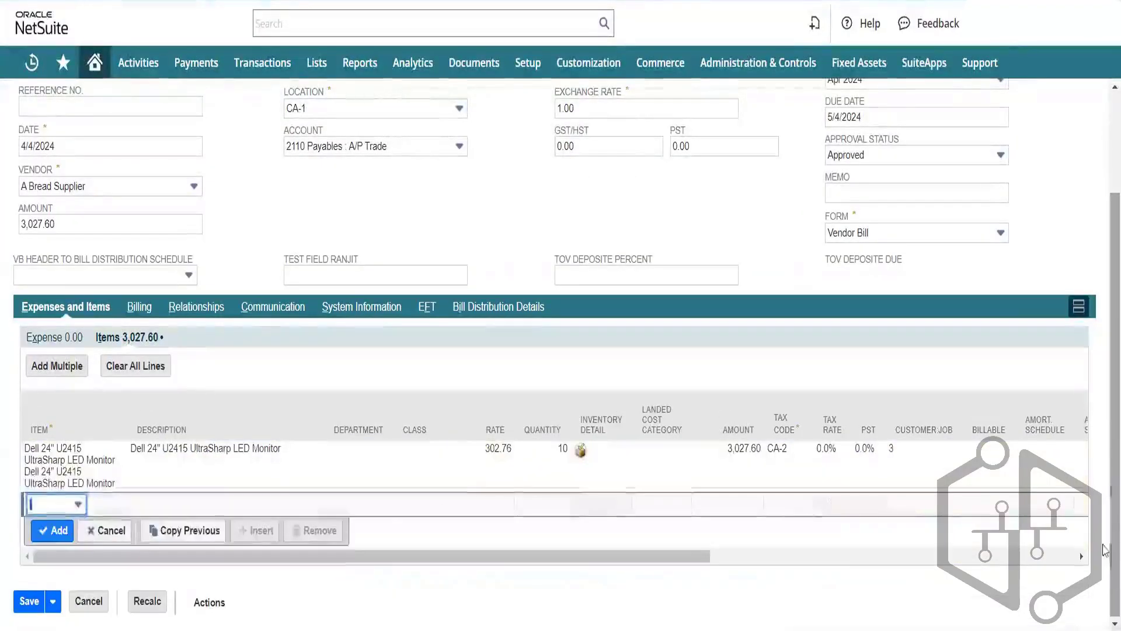
left_click(26, 601)
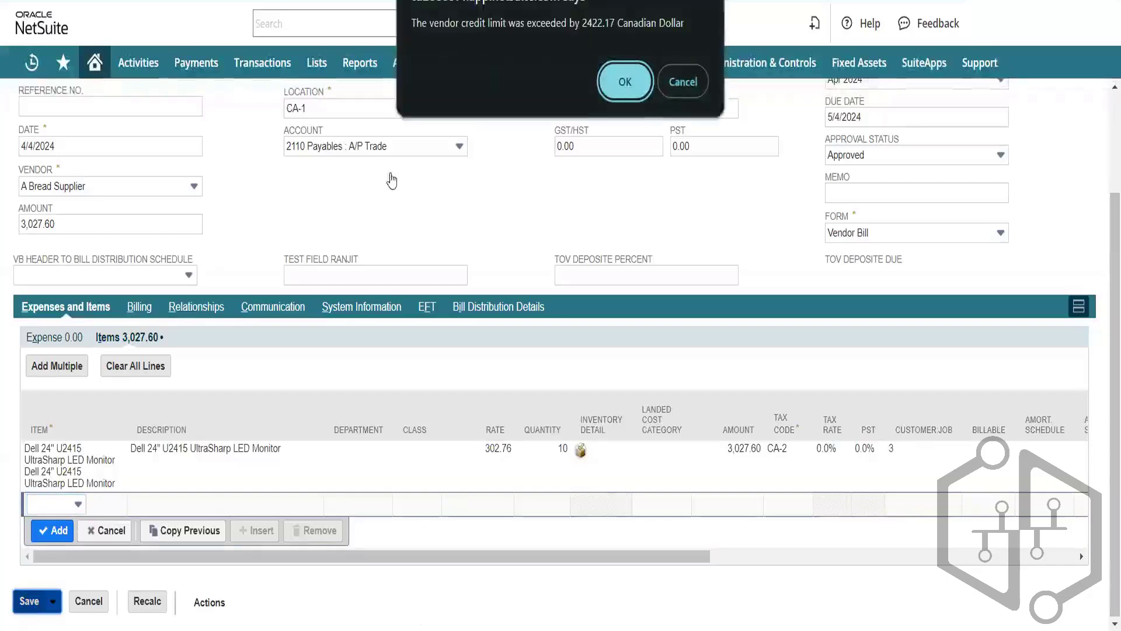
left_click(623, 83)
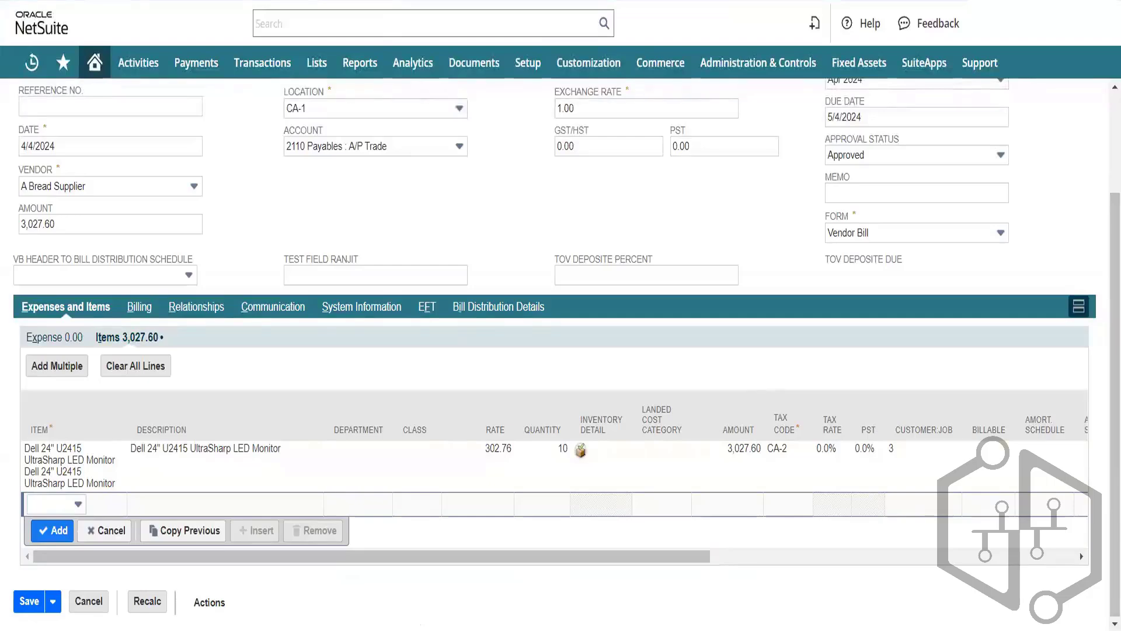
Pay the vendor bill in full from account 1022 Cash : CAD Checking and save the bill payment
scroll(560, 350, "up", 5)
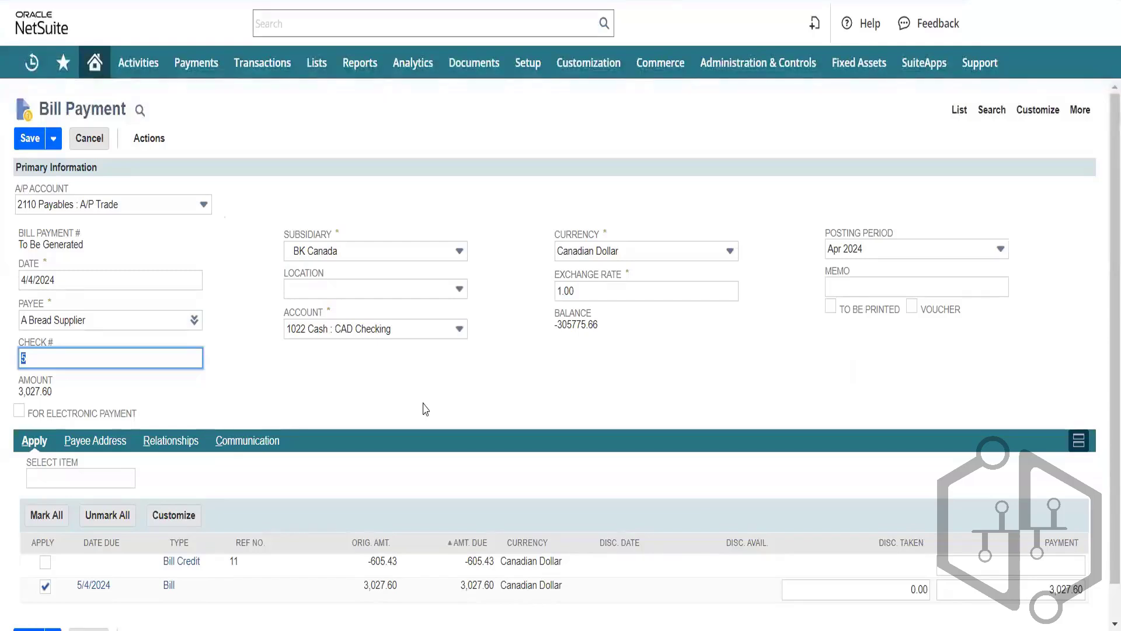
left_click(410, 405)
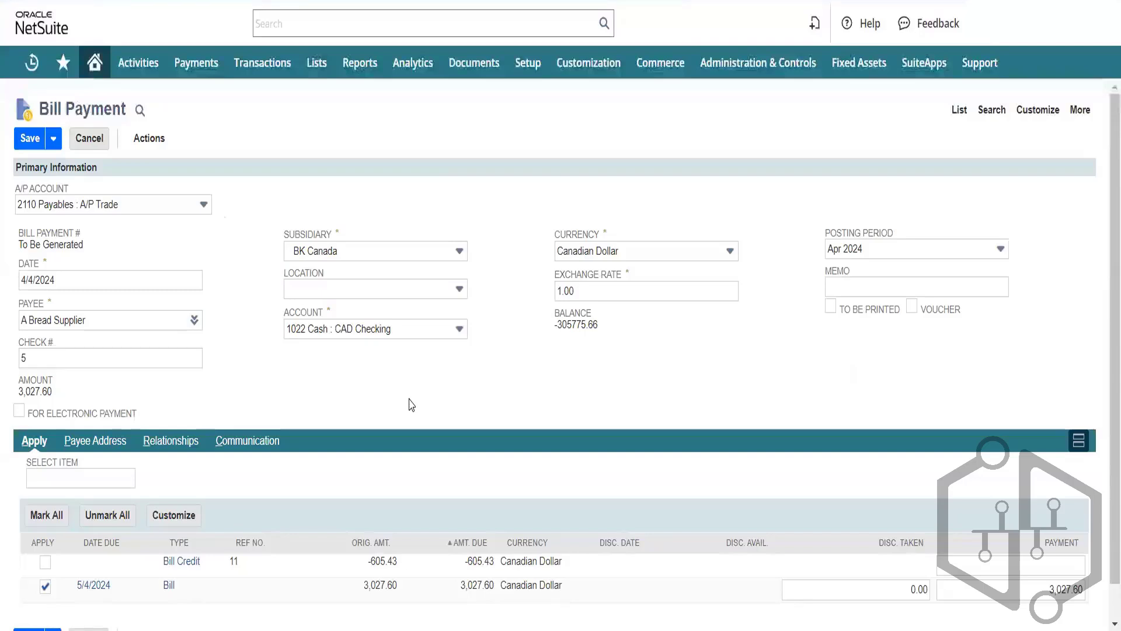
left_click(28, 142)
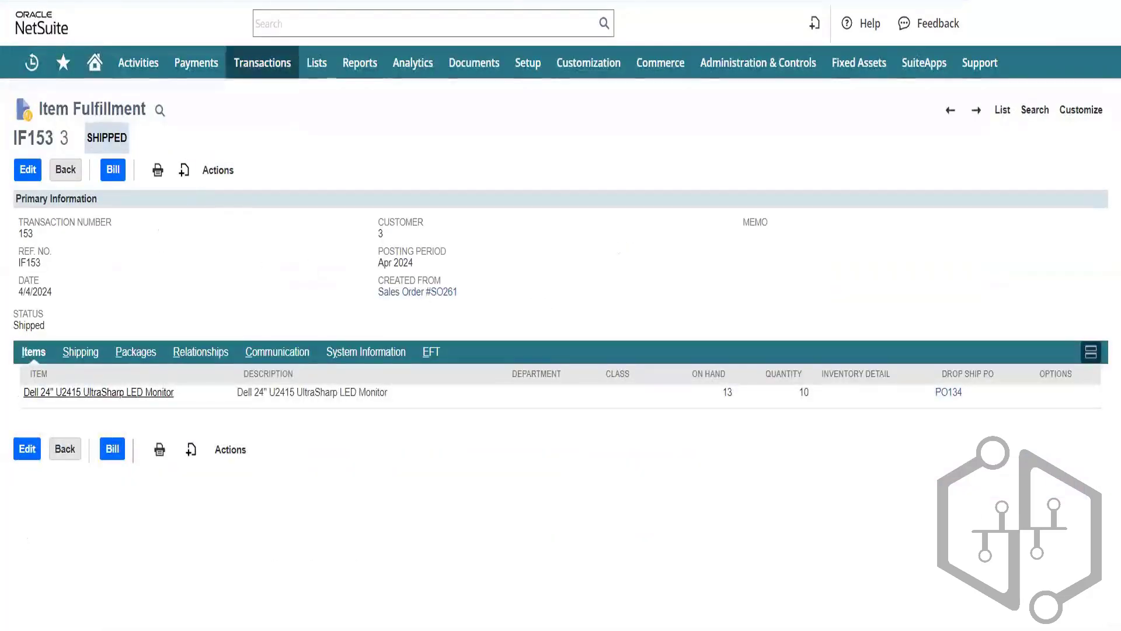
Check the item fulfillment's shipped status, reload it, and open its linked drop-ship purchase order to check the billing status
triple_click(117, 138)
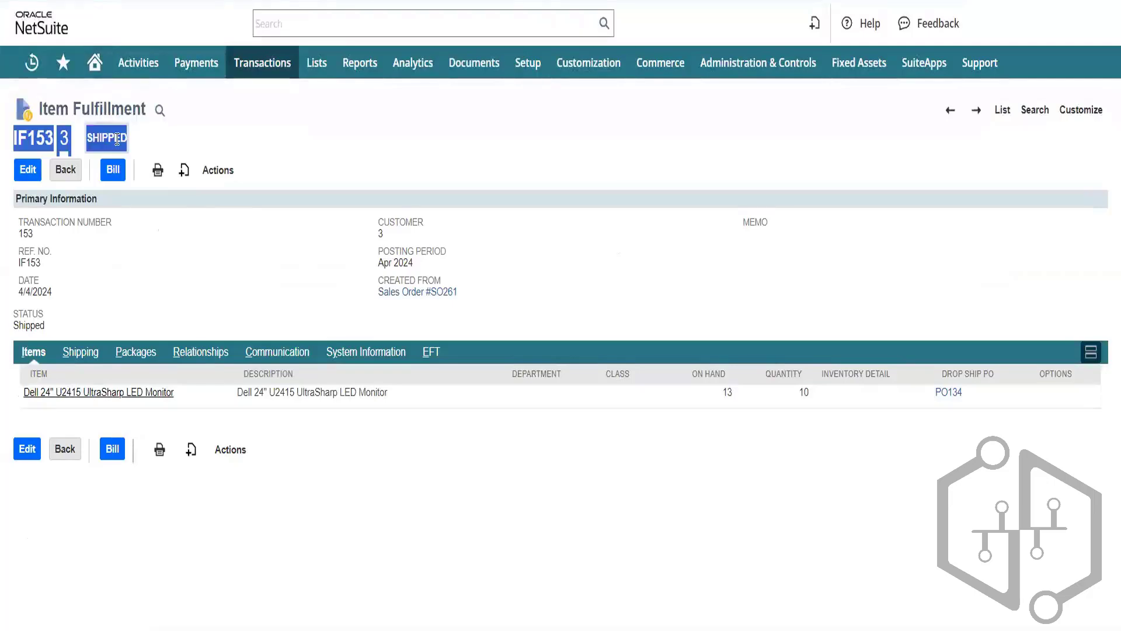
triple_click(118, 138)
key("F5")
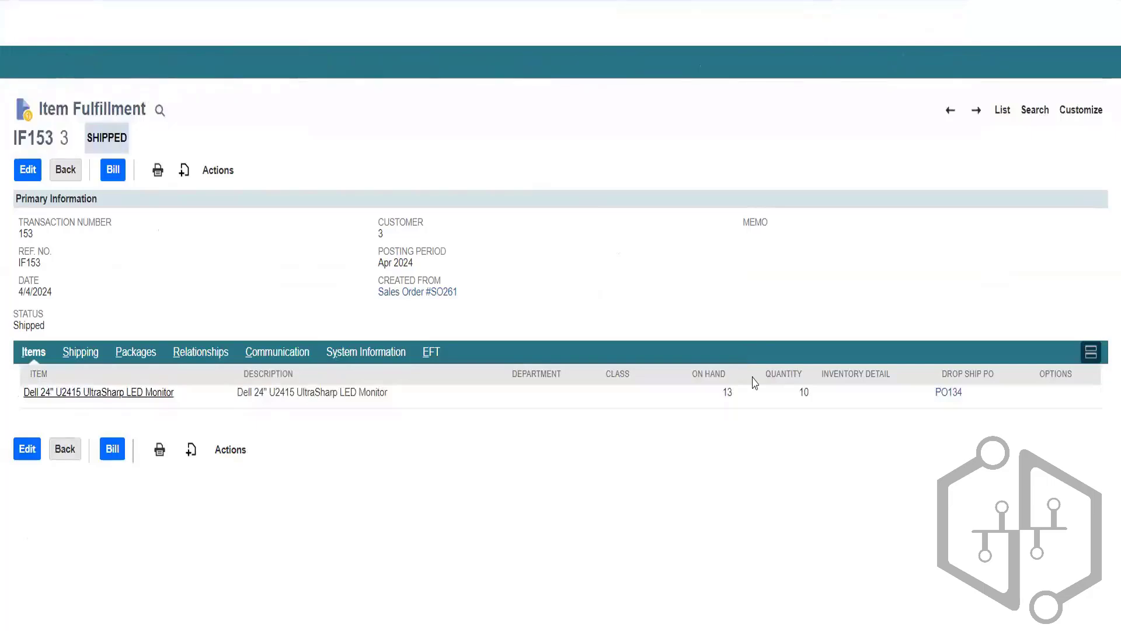
right_click(950, 395)
left_click(899, 197)
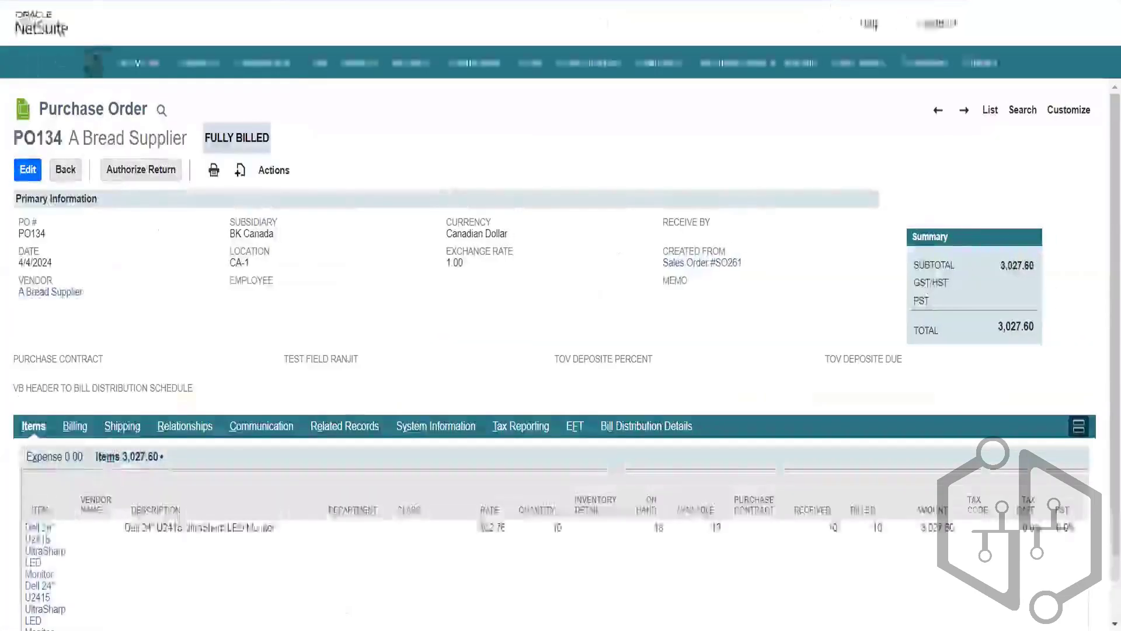
triple_click(237, 135)
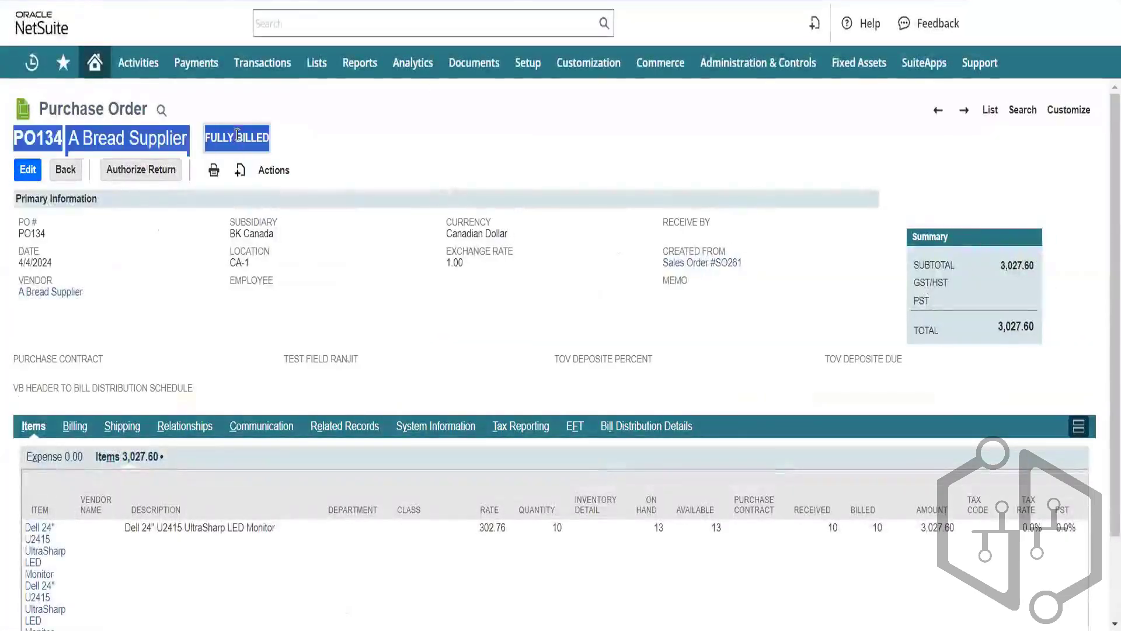
triple_click(238, 135)
double_click(238, 135)
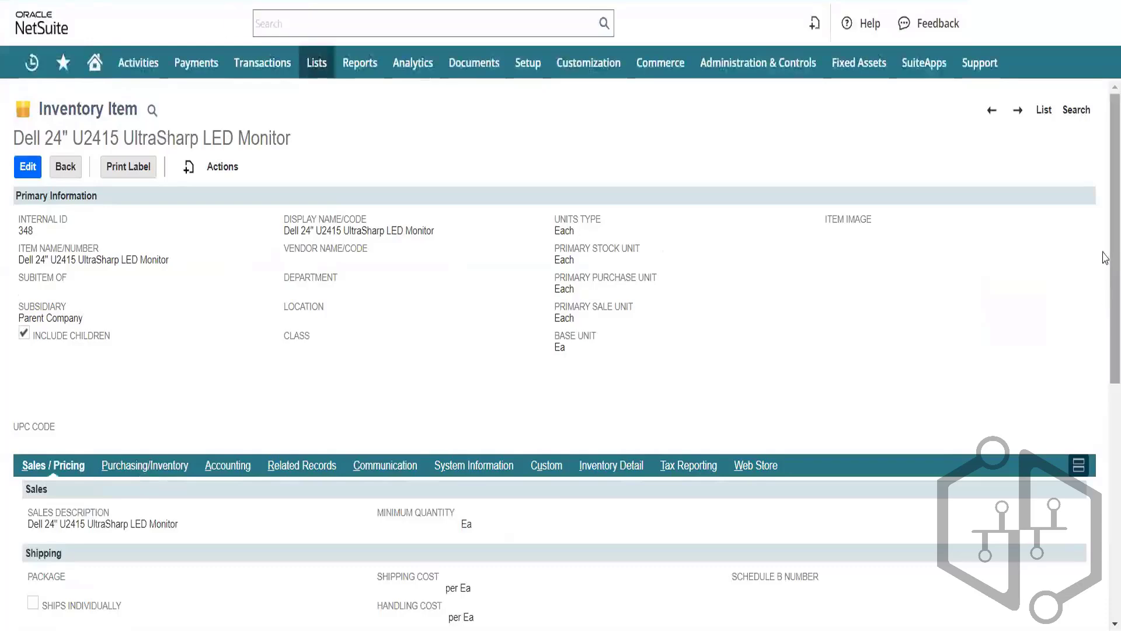
Examine the Dell monitor's item record for its per-warehouse on-hand quantities and its drop ship item setting
scroll(1106, 304, "down", 5)
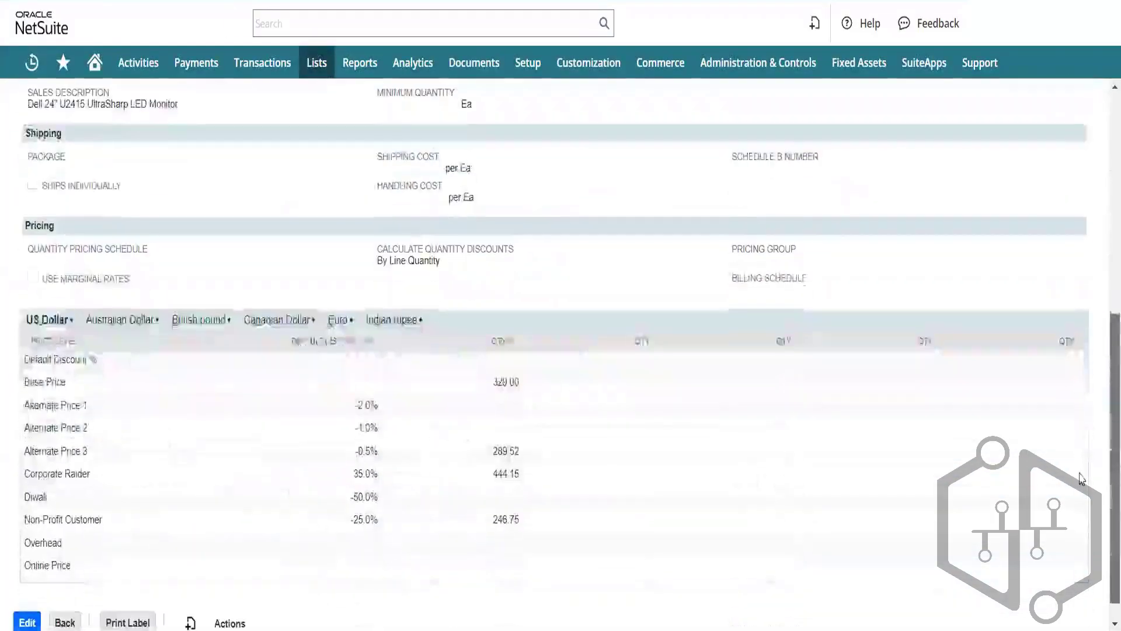
scroll(285, 332, "up", 3)
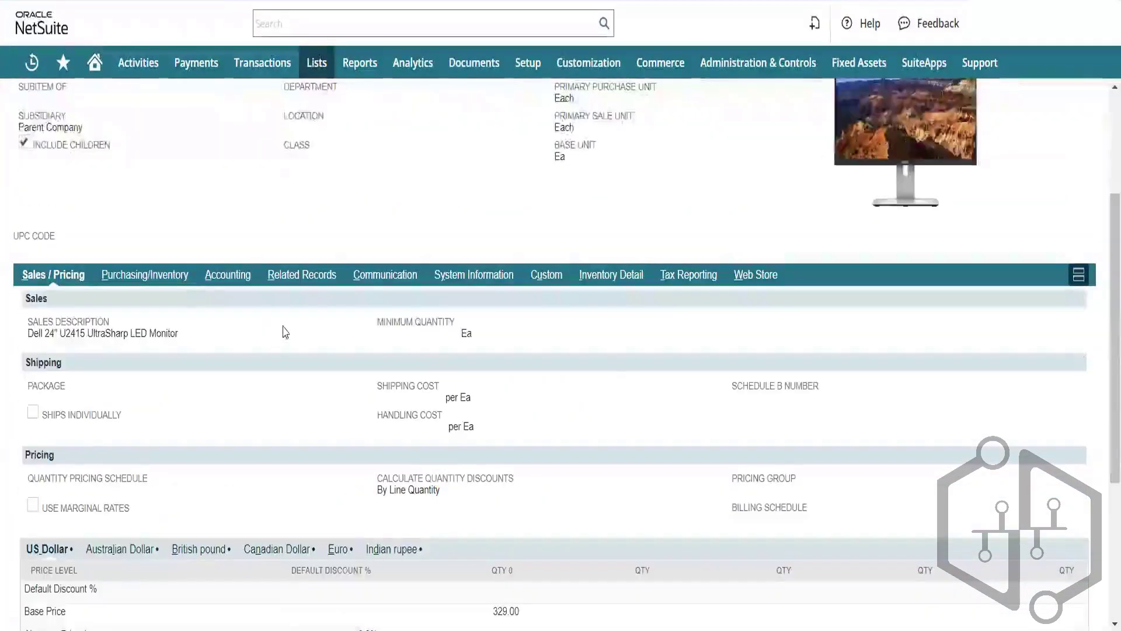
left_click(163, 278)
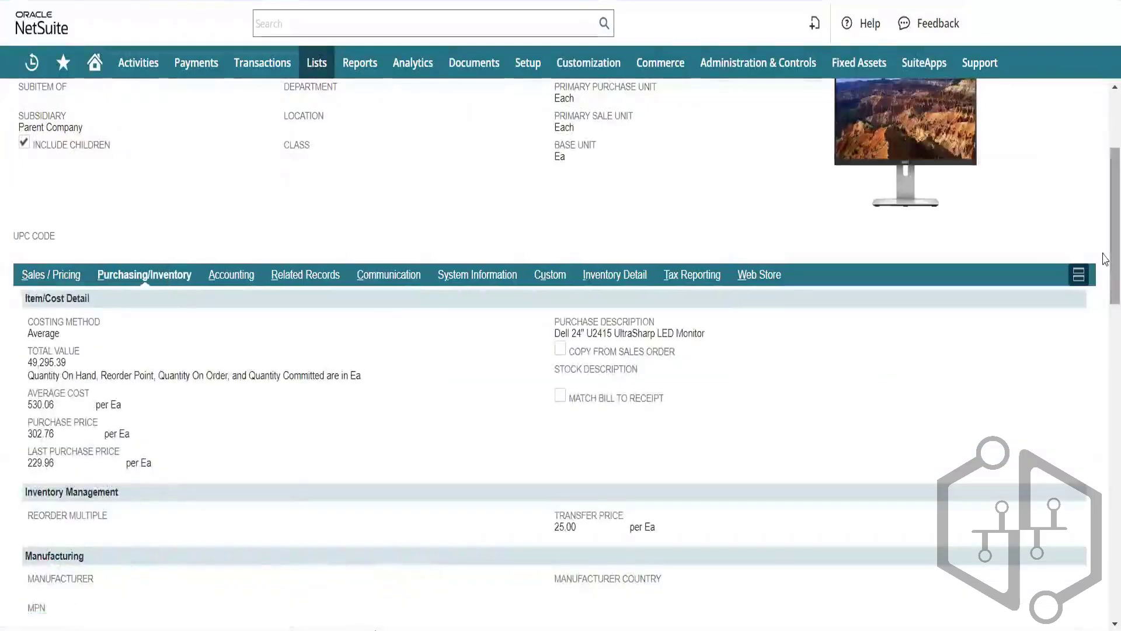
left_click_drag(1107, 269, 1106, 522)
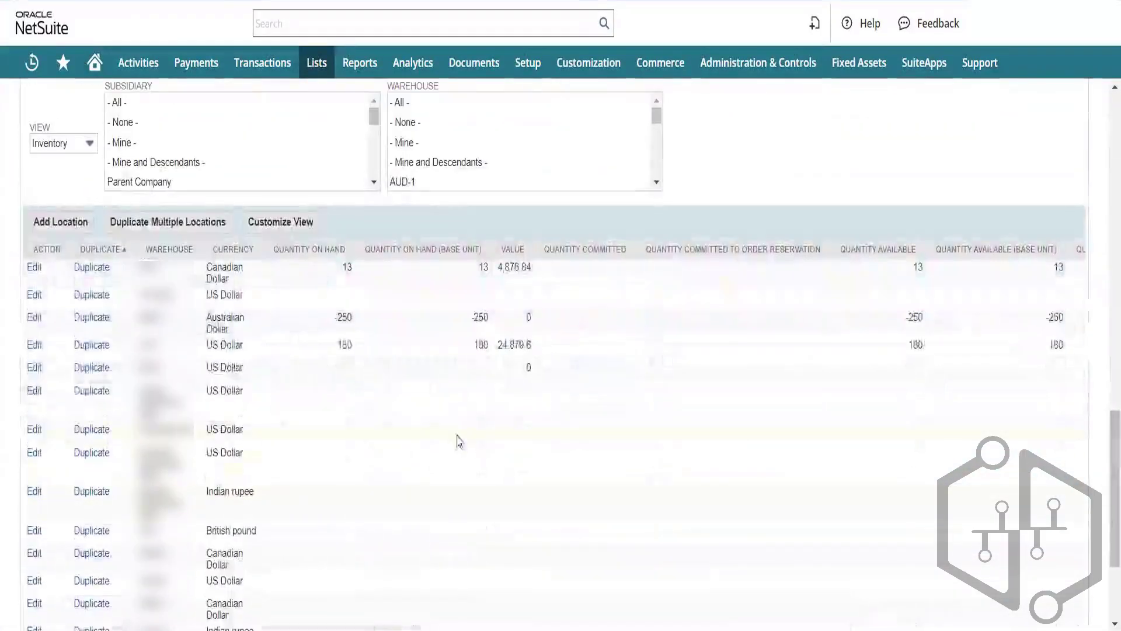
double_click(345, 271)
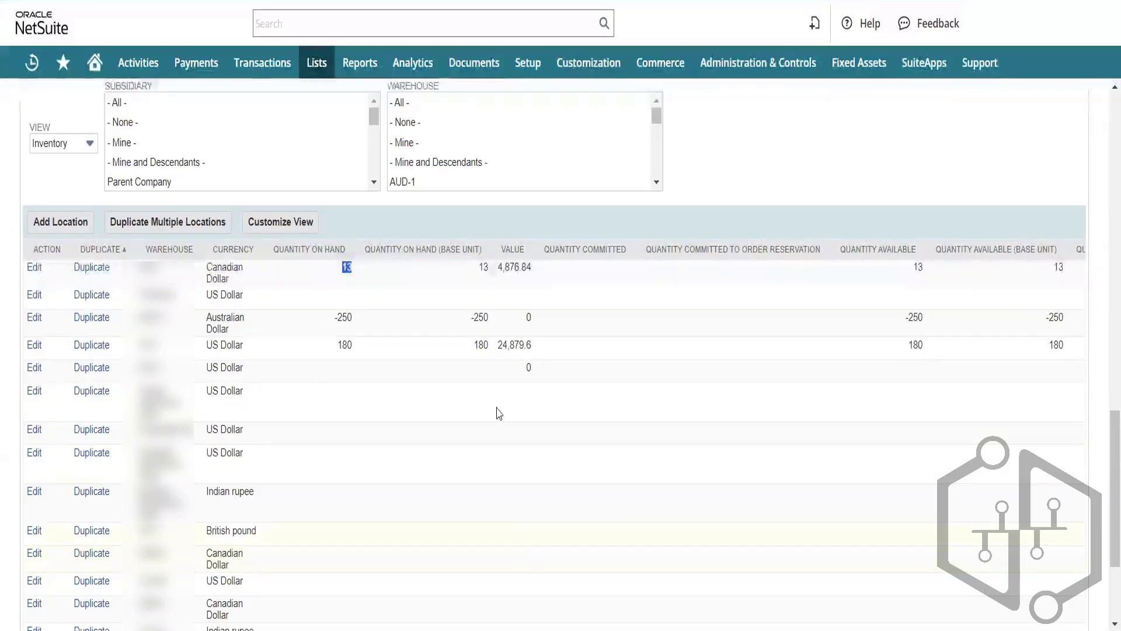
double_click(484, 267)
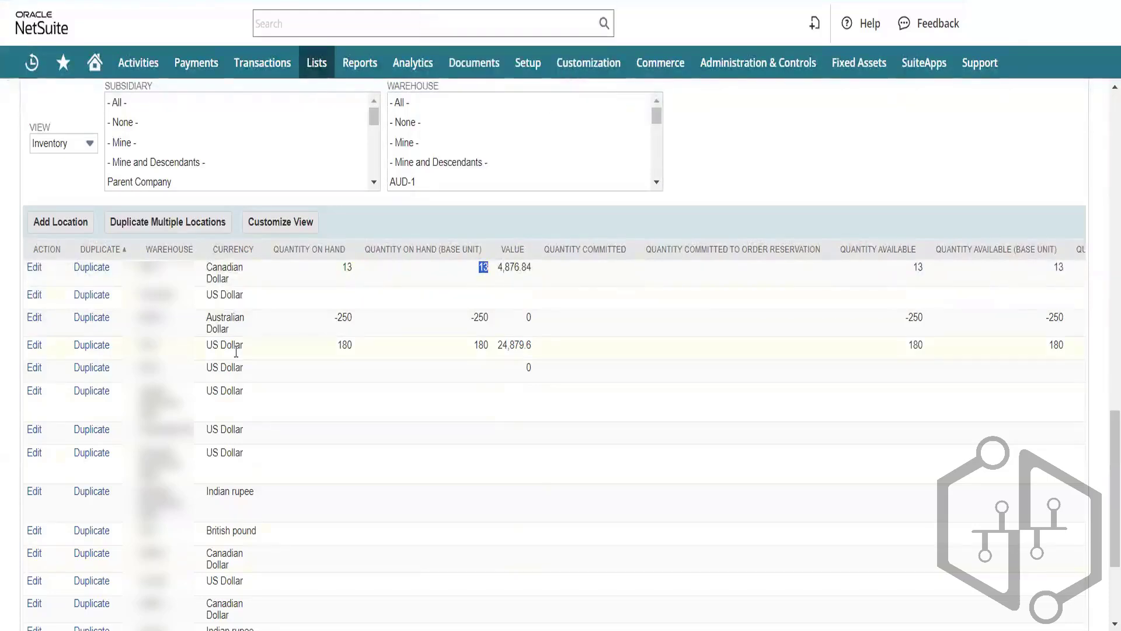
left_click_drag(1115, 472, 1114, 337)
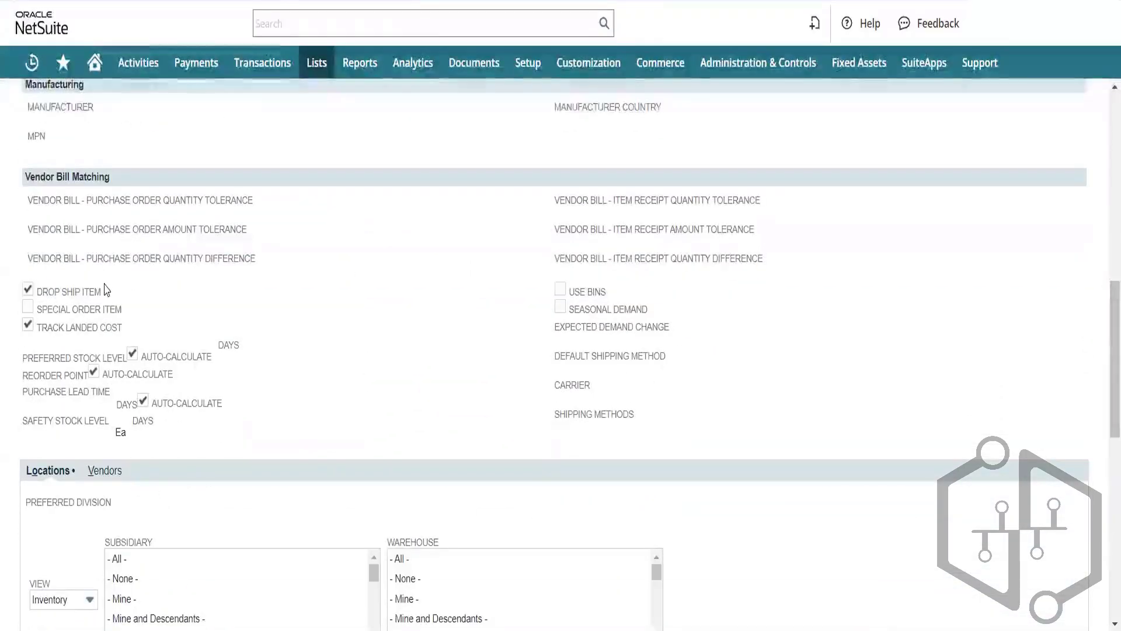
left_click_drag(106, 290, 34, 301)
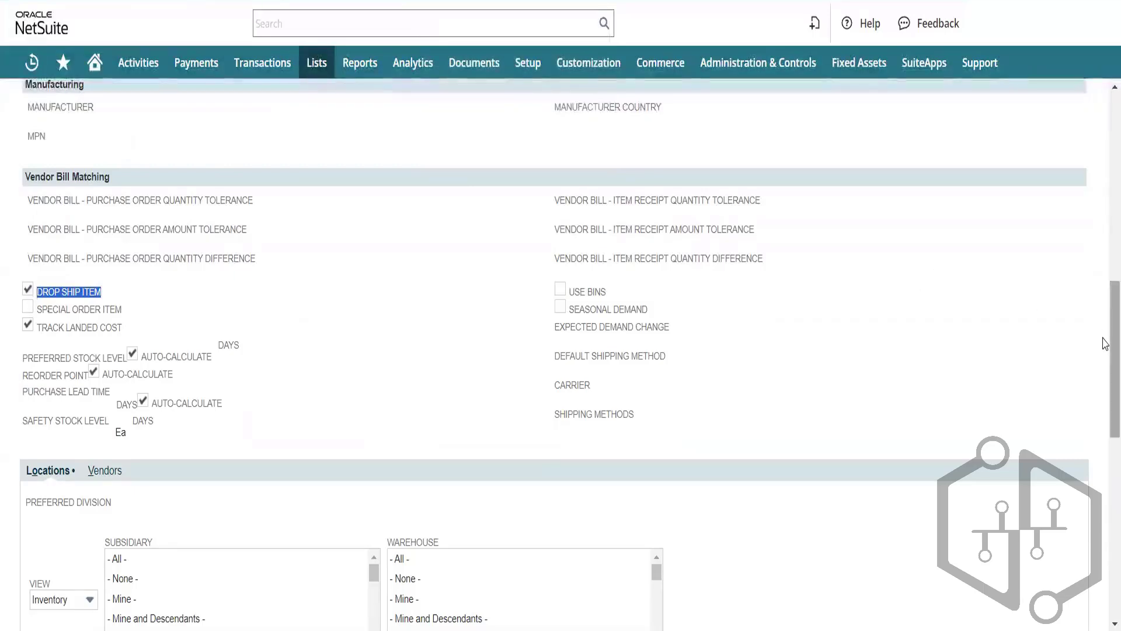
right_click(1104, 88)
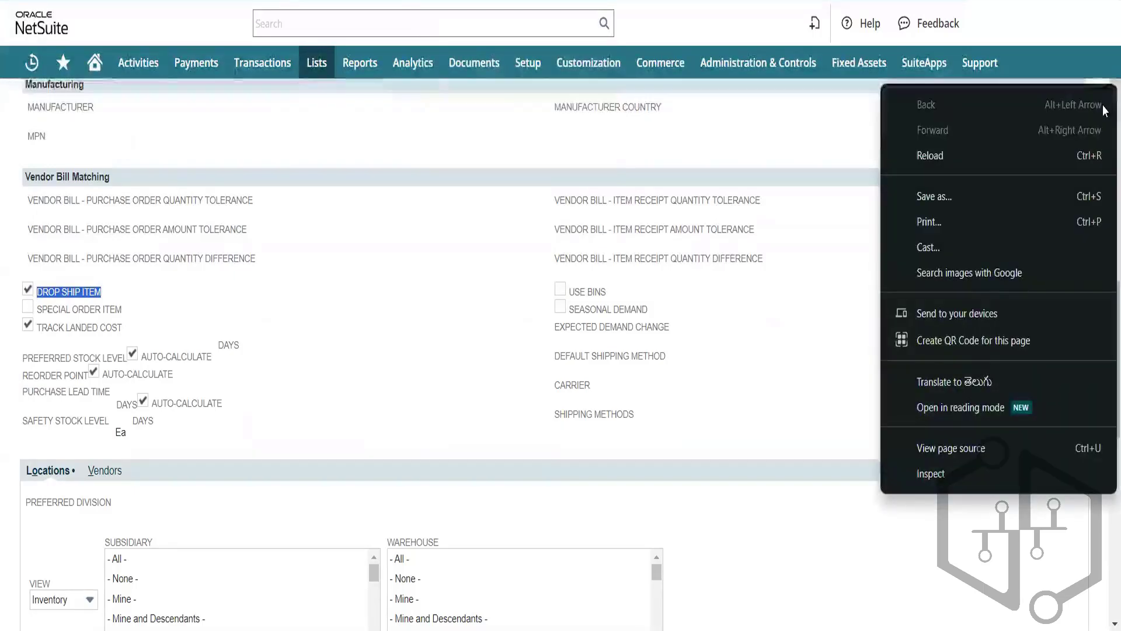
left_click(848, 145)
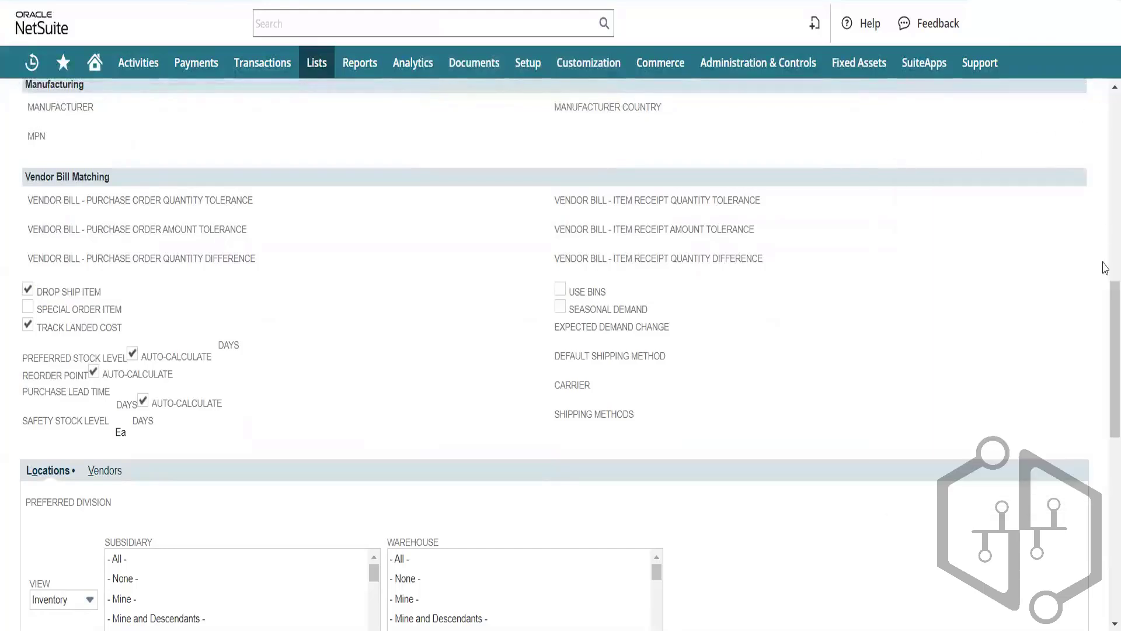
right_click(1105, 79)
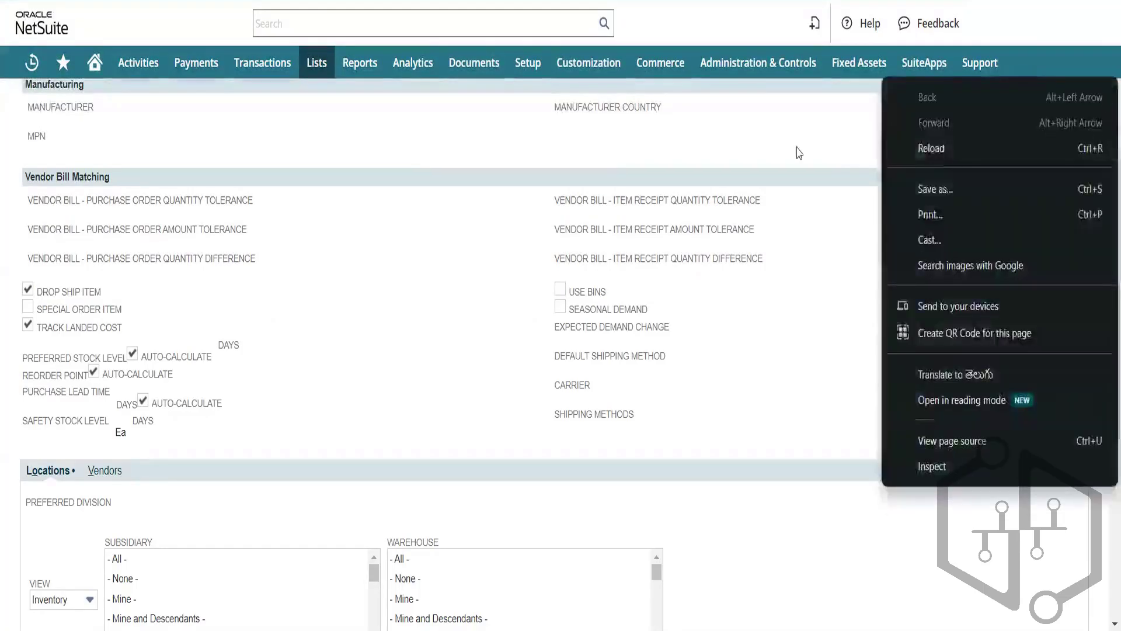
left_click(801, 153)
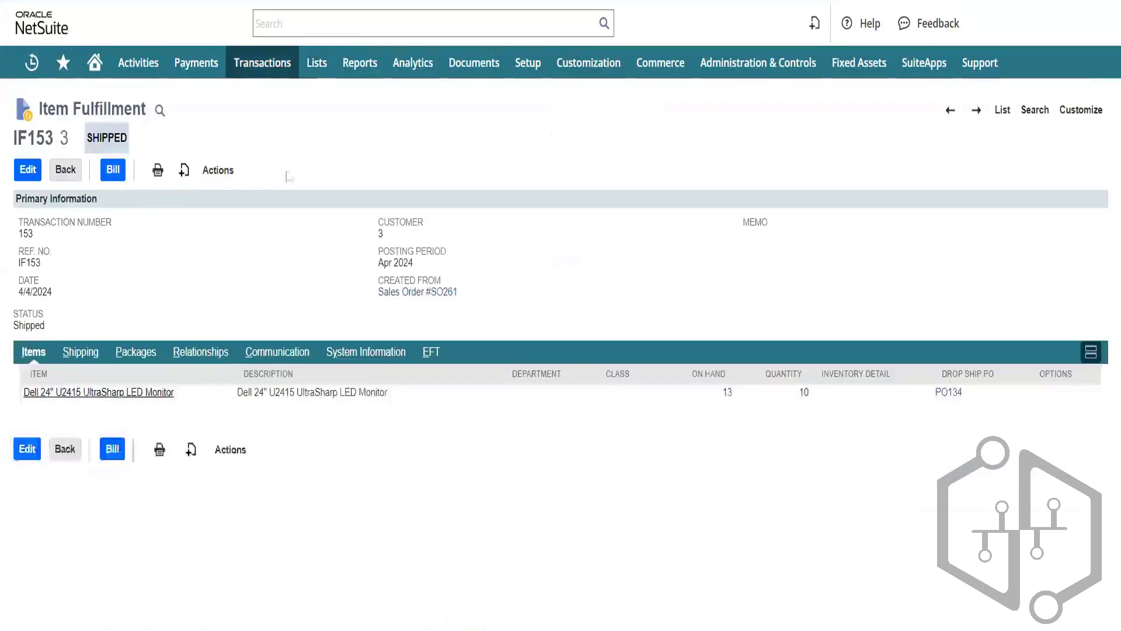
Start a customer invoice from the shipped item fulfillment and review its monitor line through to the tax code
double_click(115, 137)
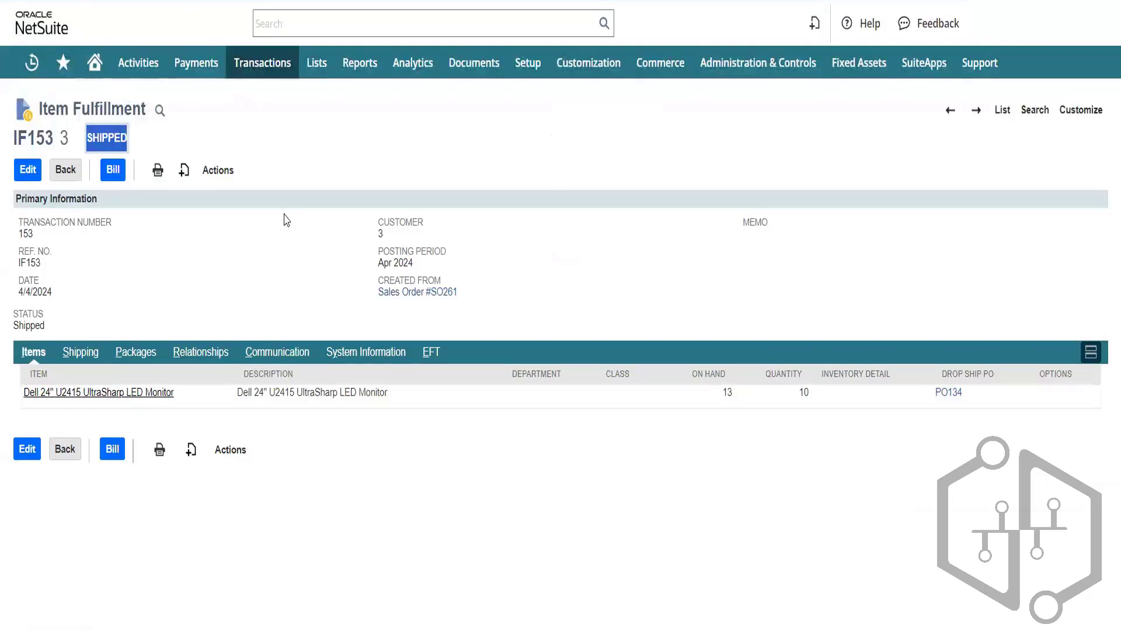
left_click(113, 171)
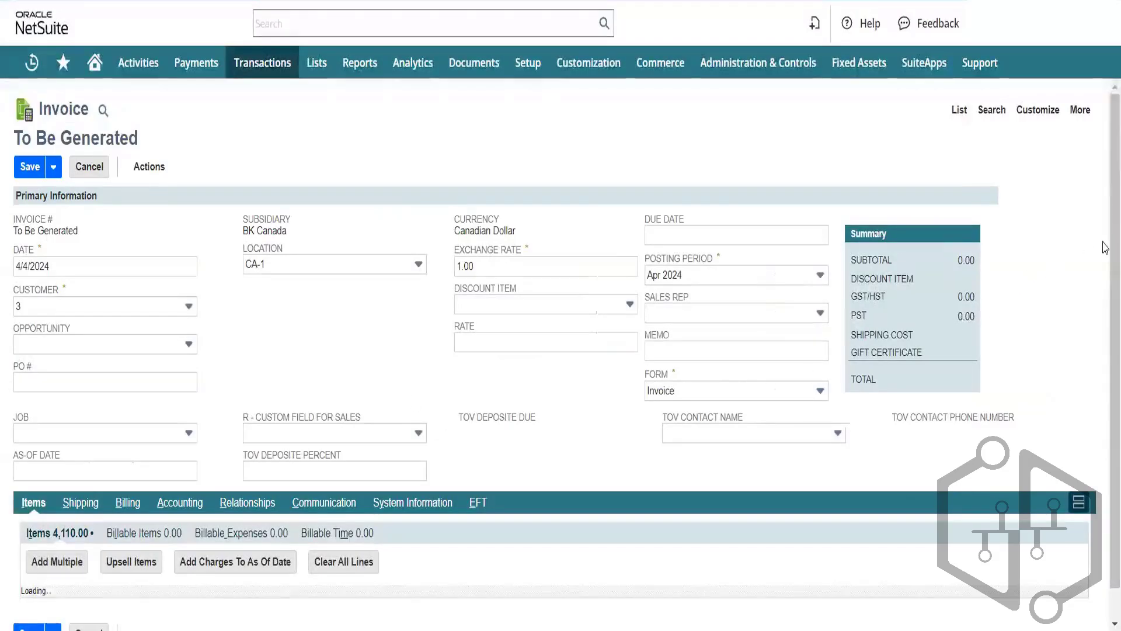
left_click_drag(1103, 242, 1104, 462)
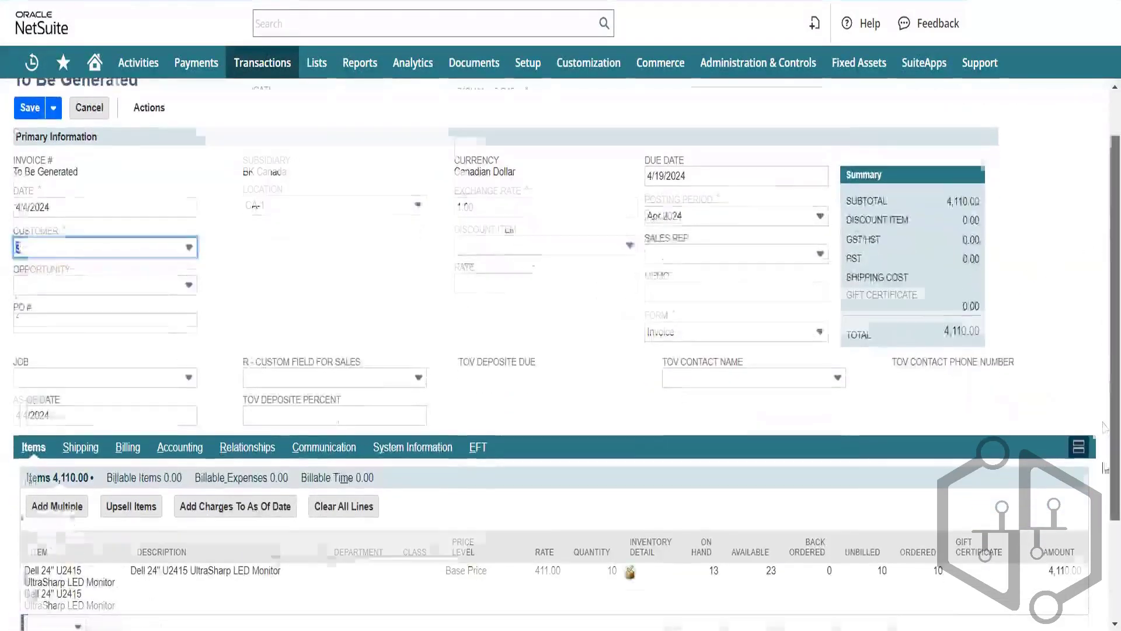
scroll(646, 525, "down", 3)
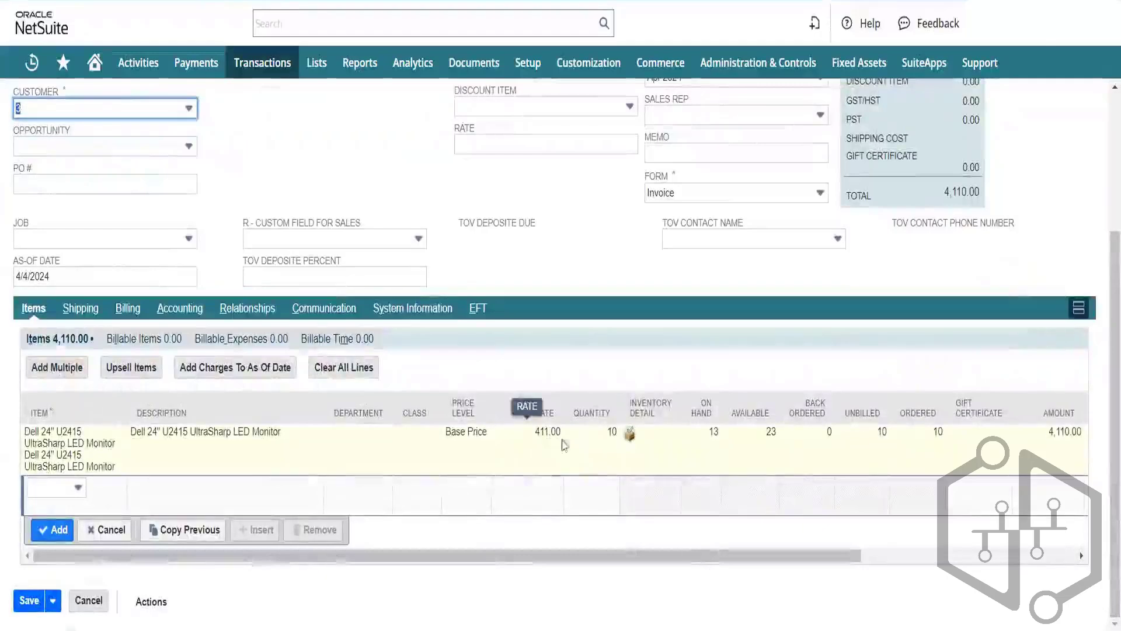
left_click_drag(713, 556, 910, 556)
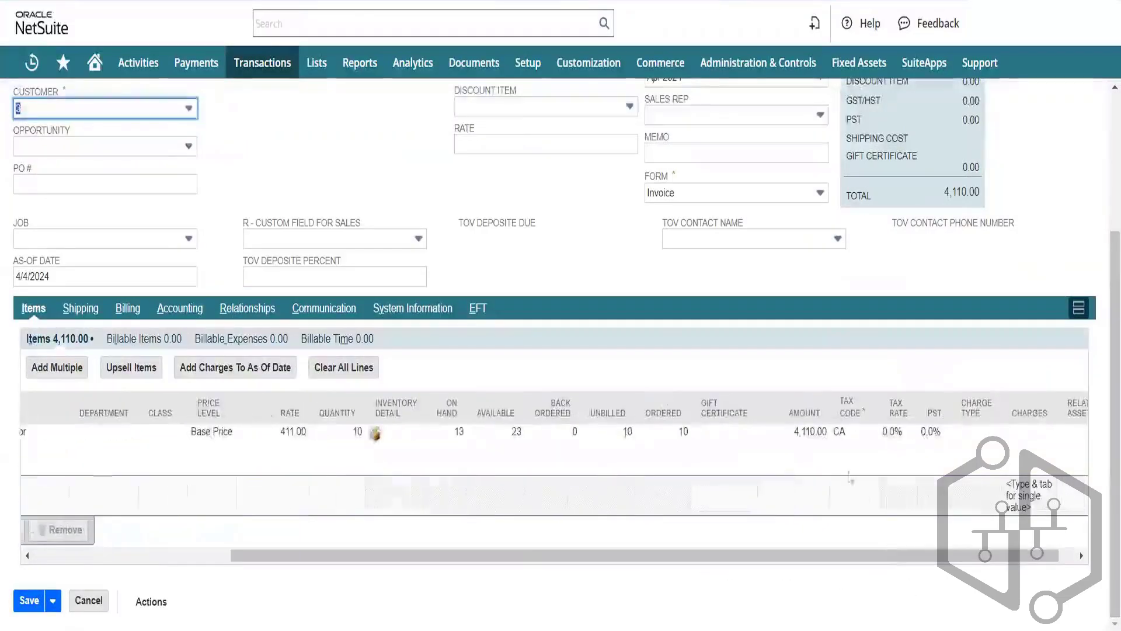
Confirm the invoice's Dell monitor line with tax code CA and save the invoice
left_click(839, 432)
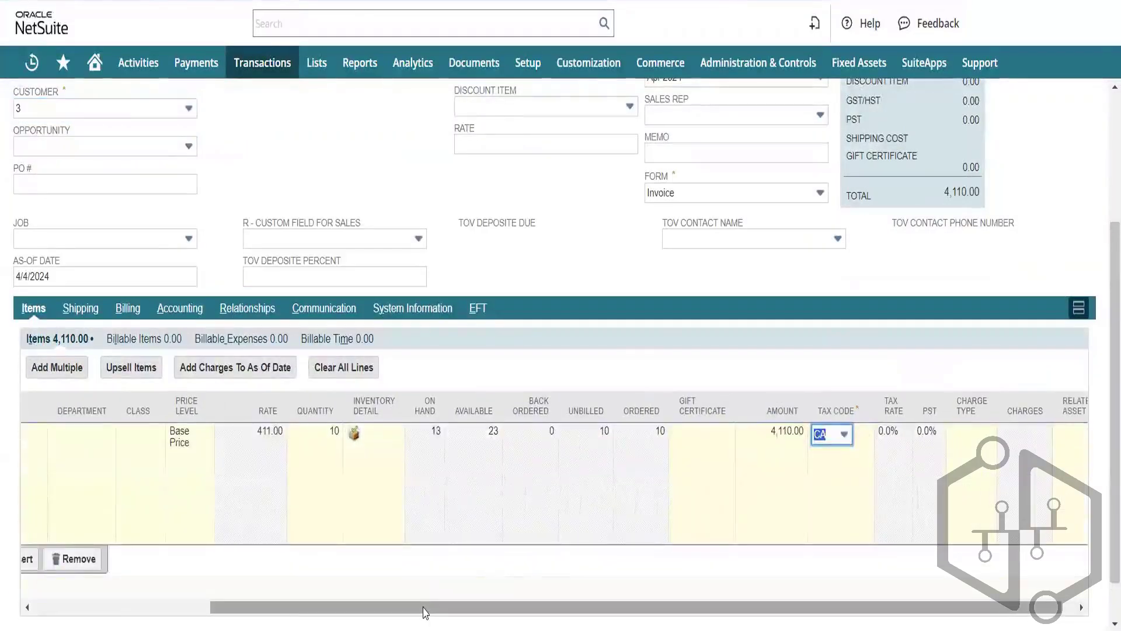
left_click_drag(425, 612, 181, 610)
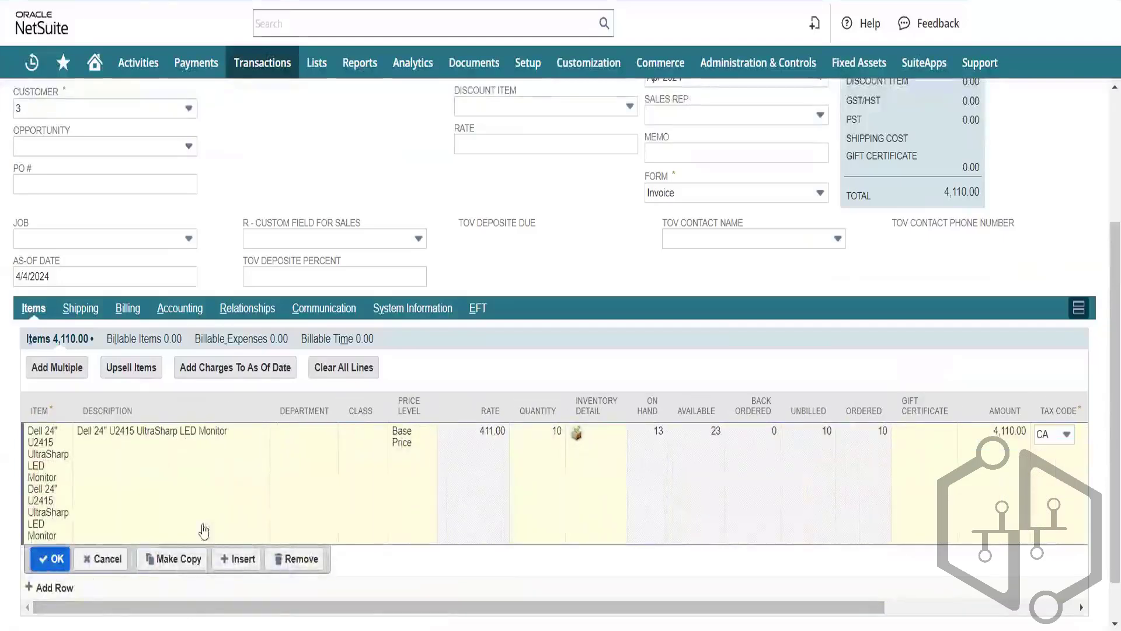
key("Return")
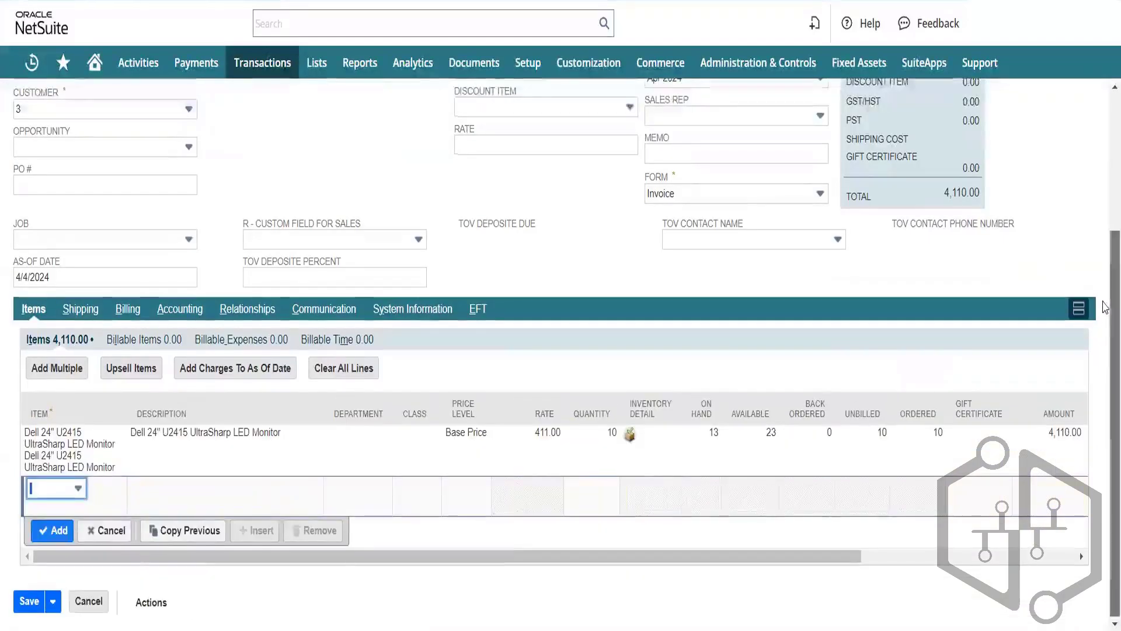
left_click(25, 602)
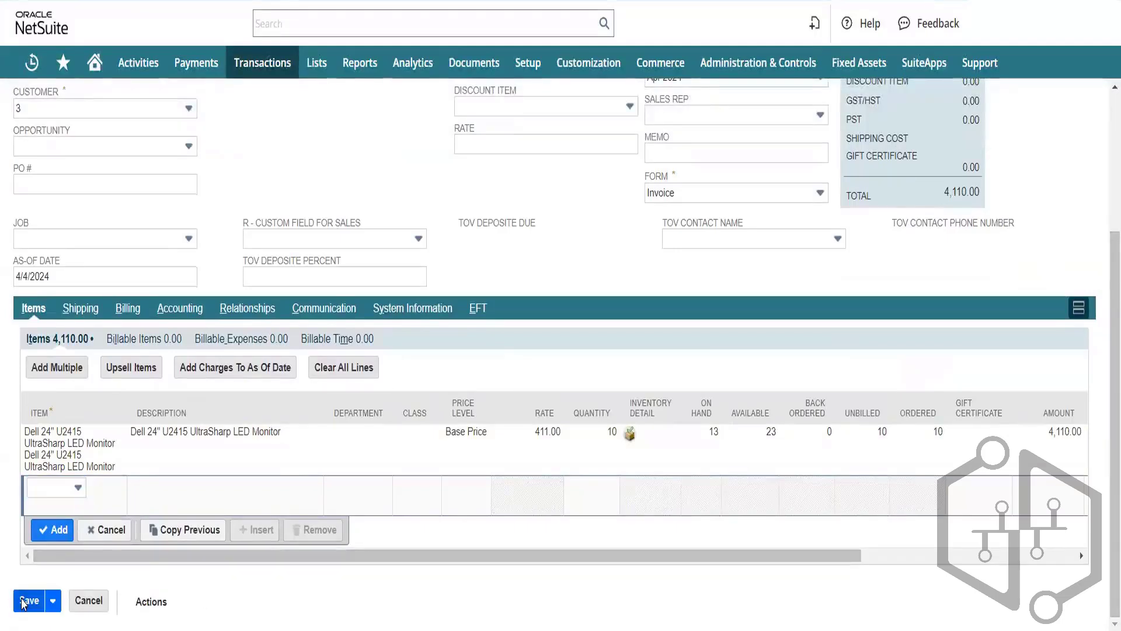
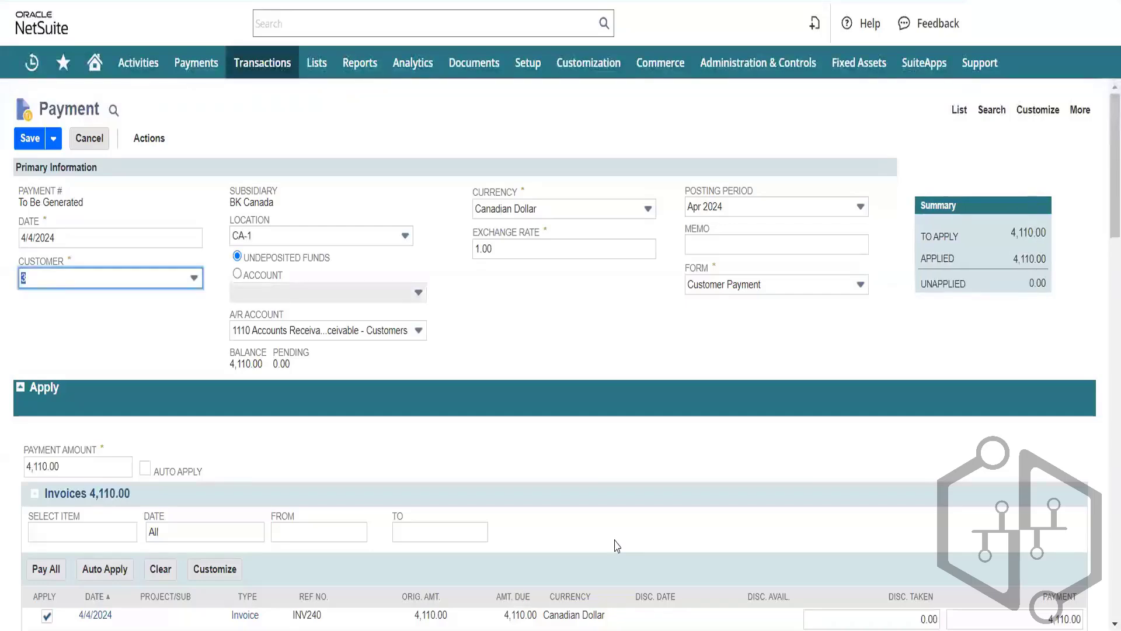
Switch the customer payment form from the expanded section layout to the tabbed layout, accepting leaving the unsaved page
scroll(1106, 252, "down", 4)
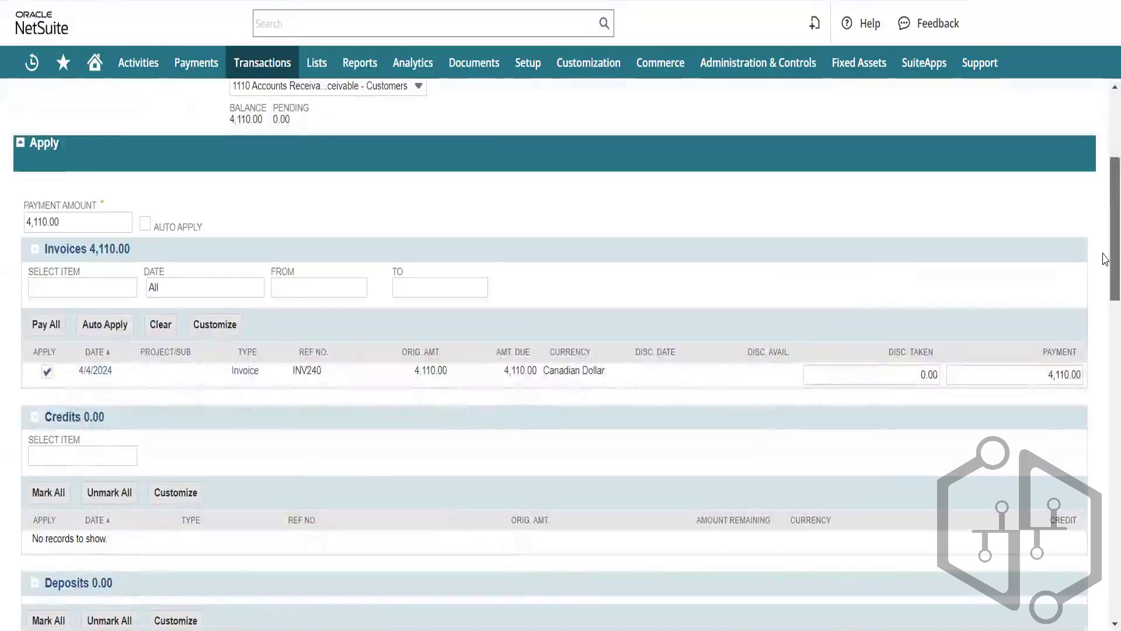
mouse_move(1079, 162)
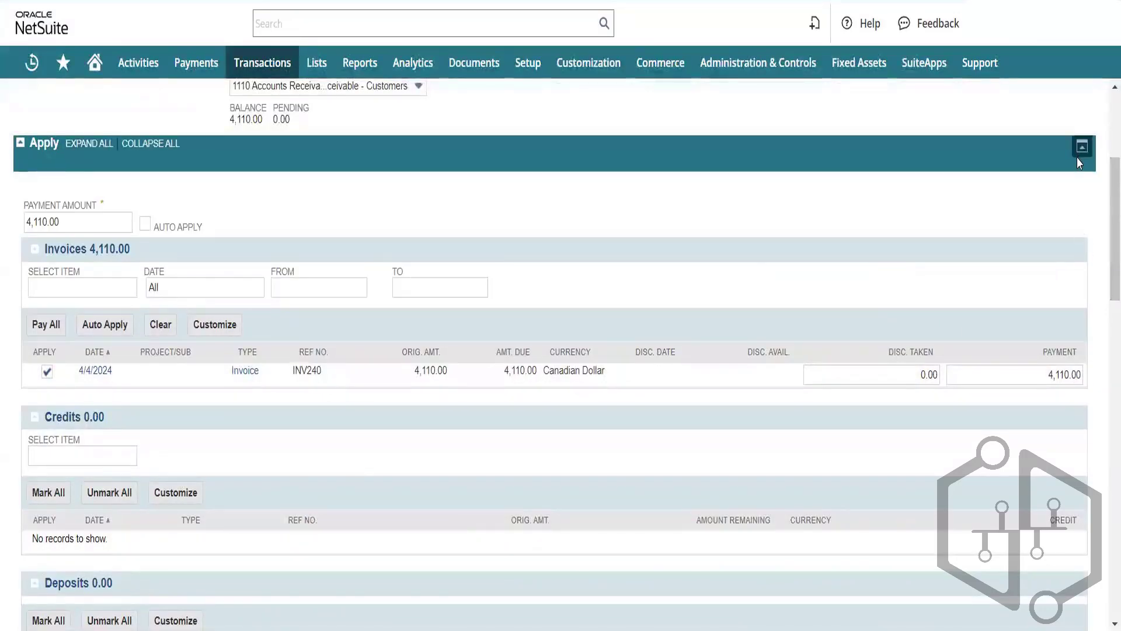
key("alt+Left")
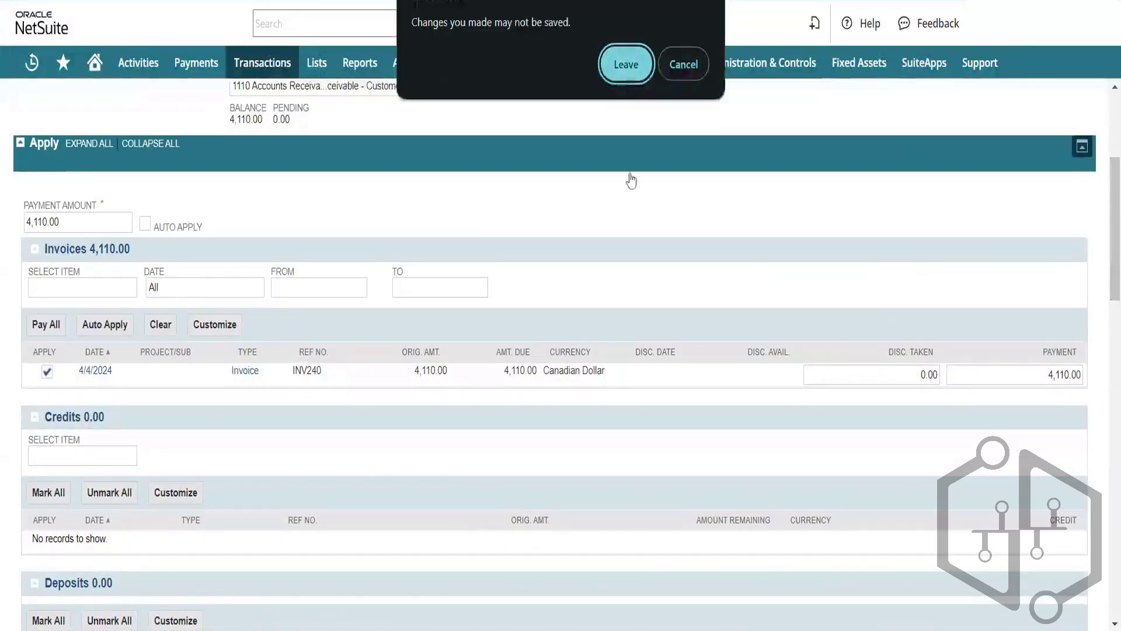
left_click(626, 64)
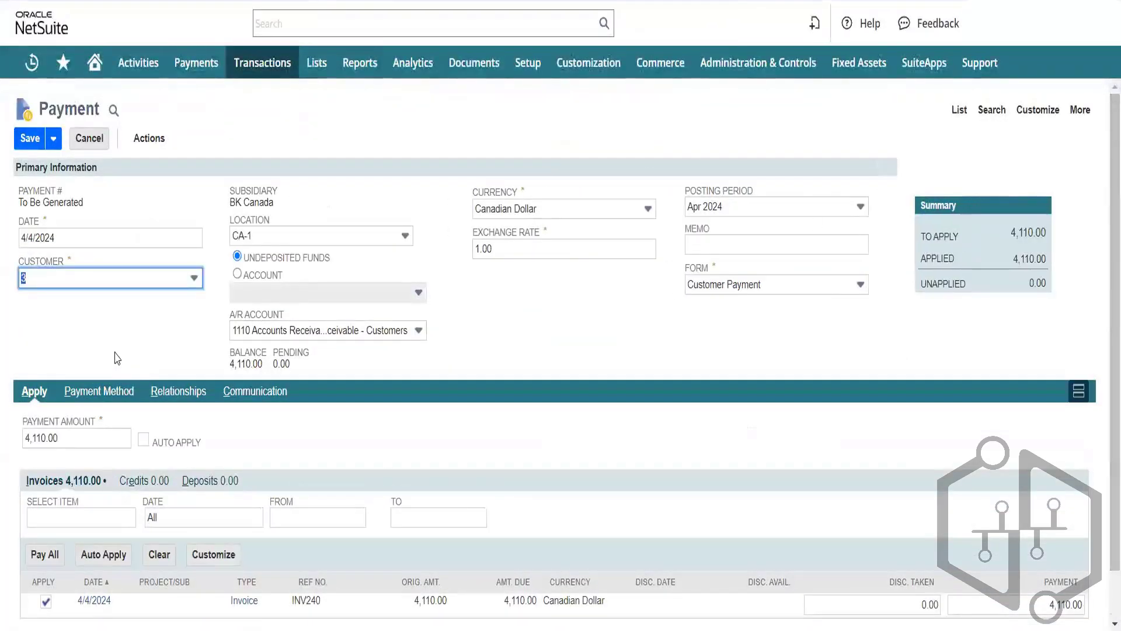
Save the customer payment for the full invoice amount to Undeposited Funds and check its deposit status
left_click(26, 144)
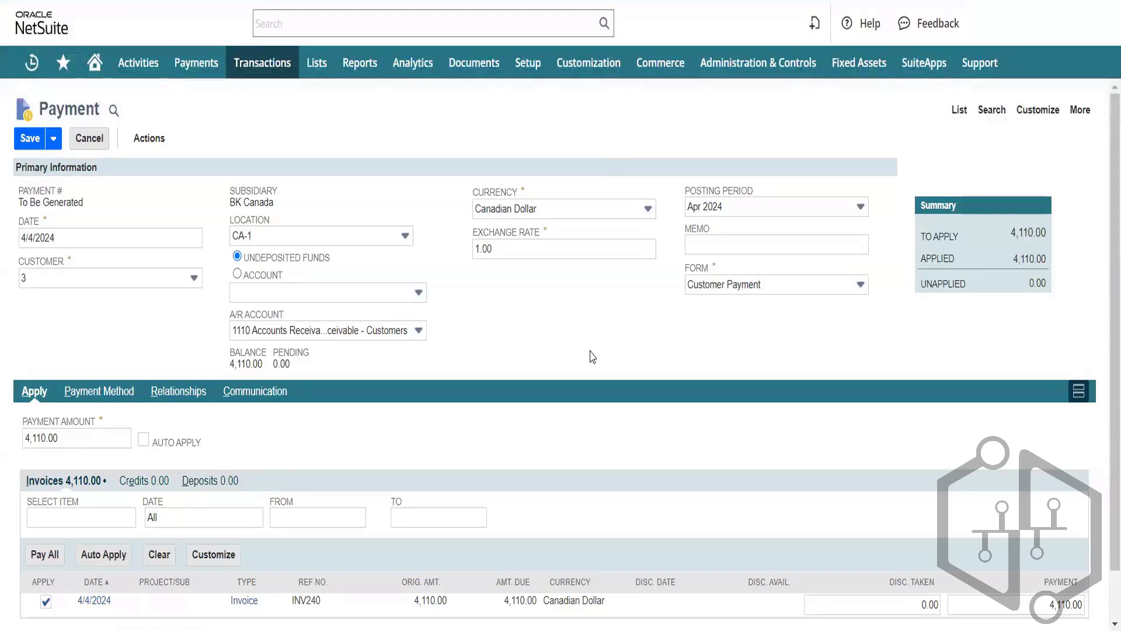
key("alt+s")
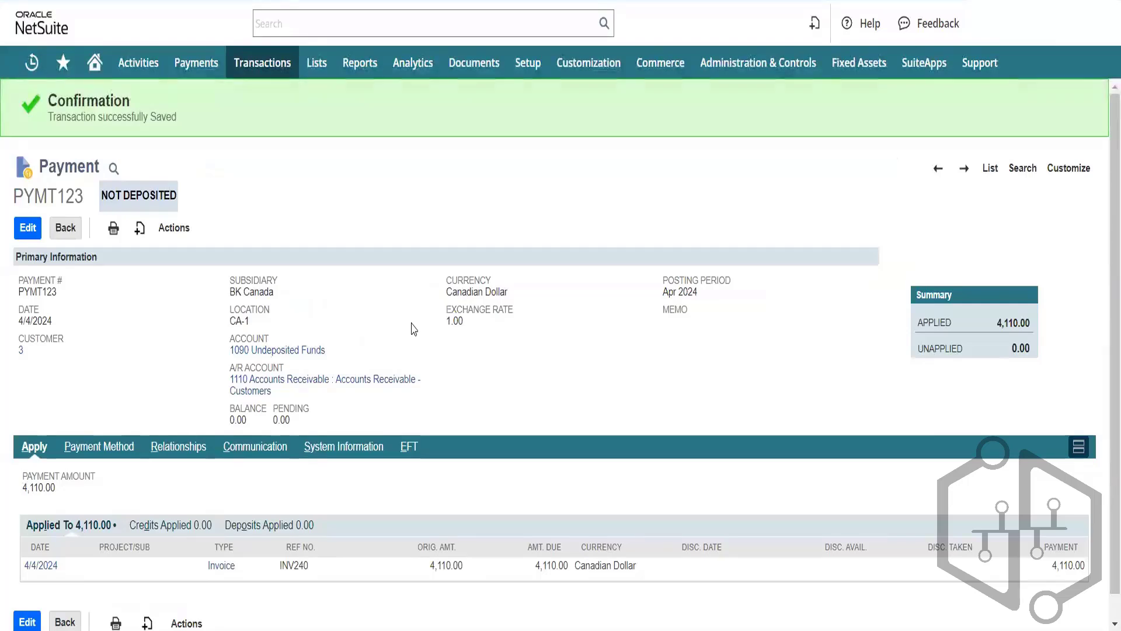
double_click(83, 159)
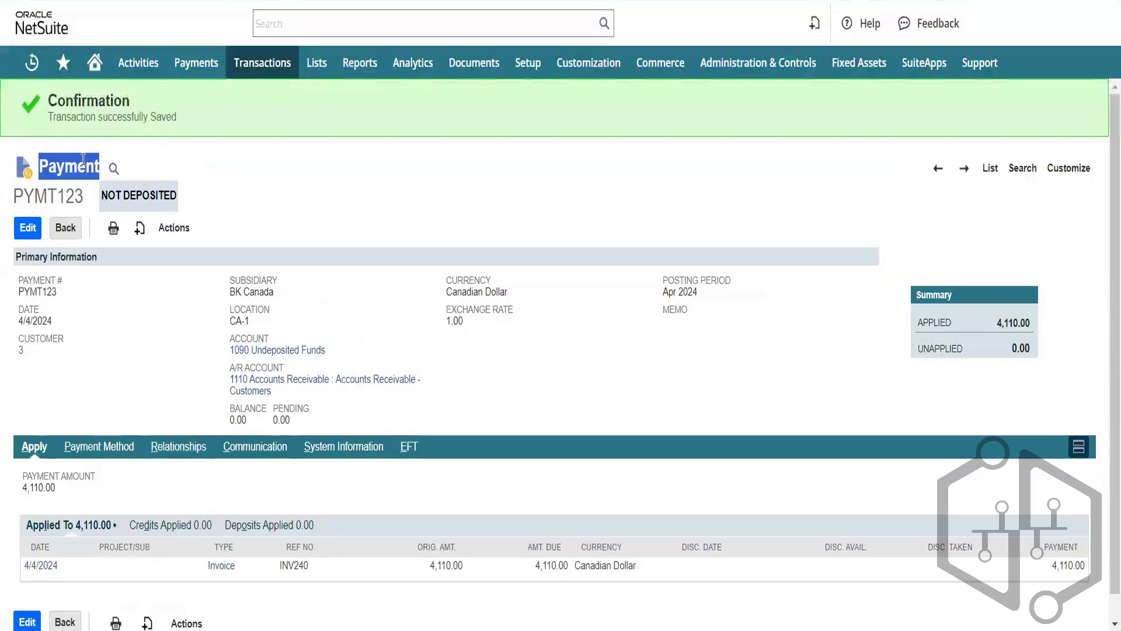
double_click(169, 194)
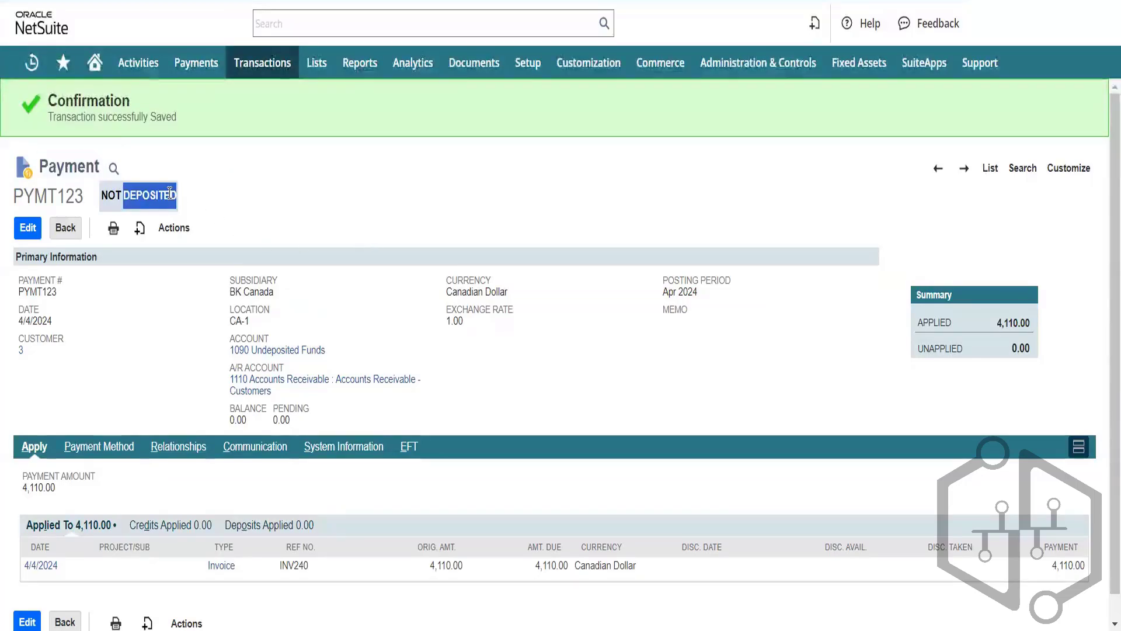
Open a new bank deposit form in a separate browser tab and switch to it
mouse_move(270, 65)
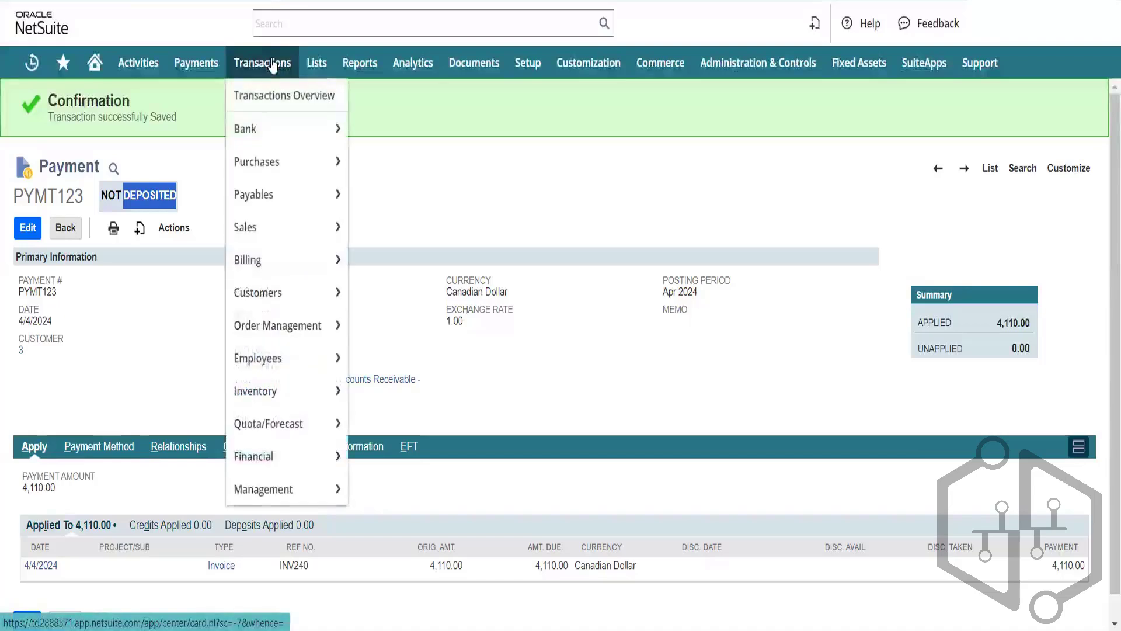
mouse_move(288, 129)
mouse_move(436, 167)
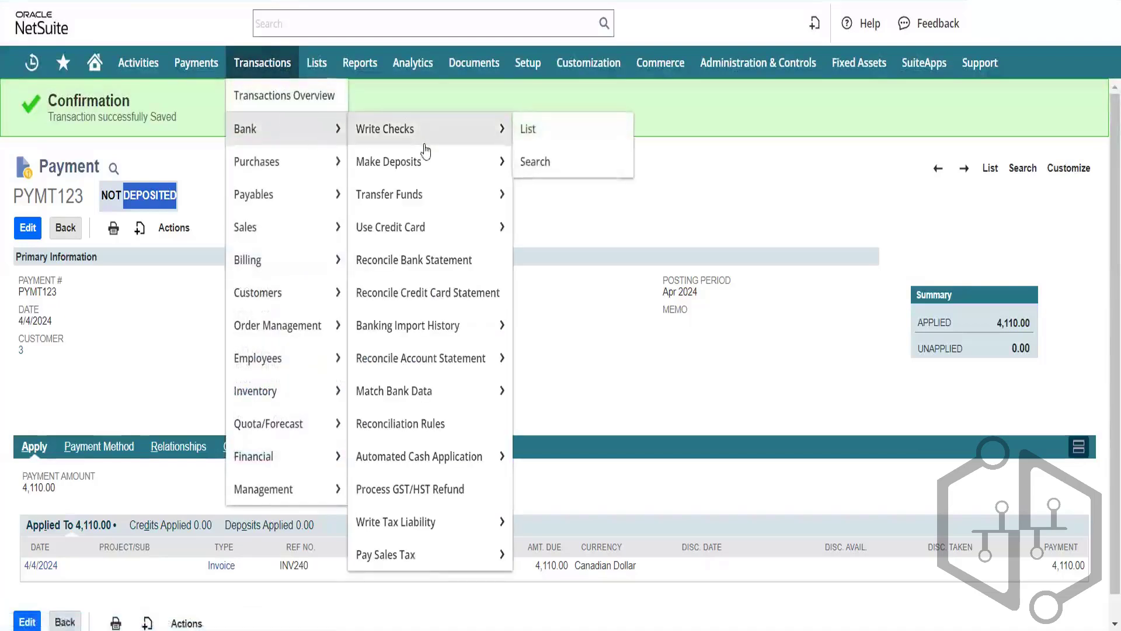
right_click(438, 166)
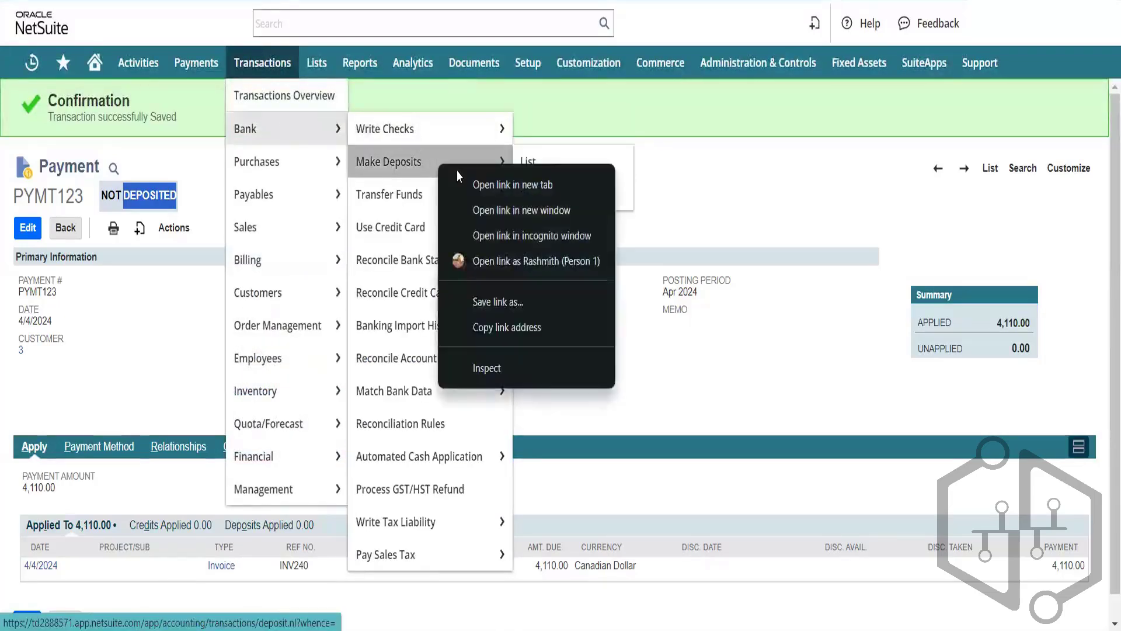
left_click(459, 173)
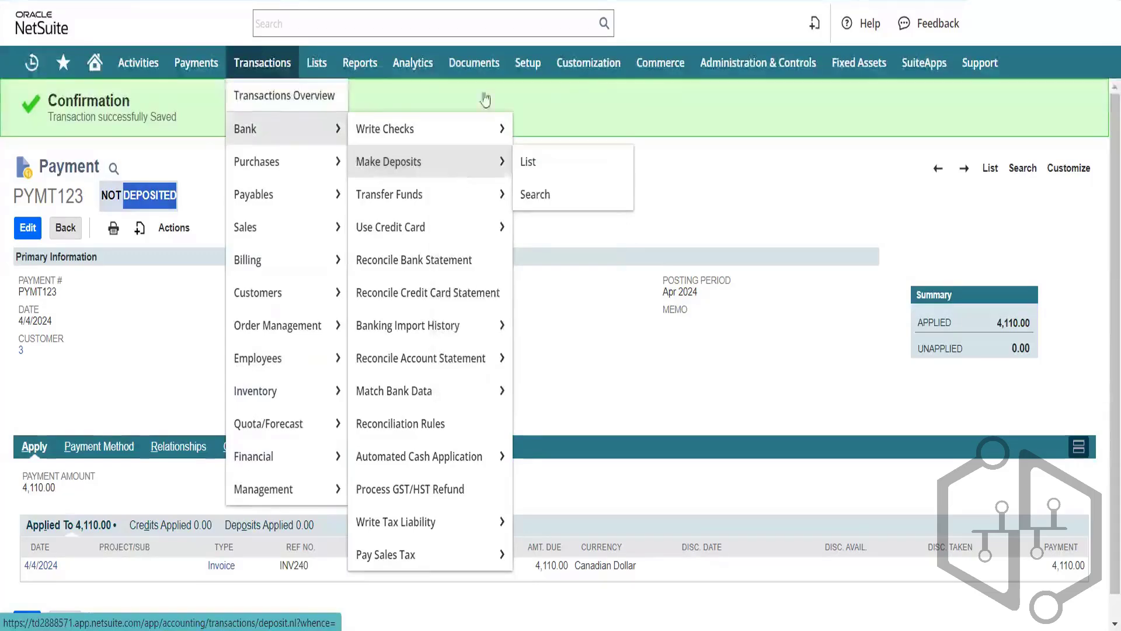
key("ctrl+Tab")
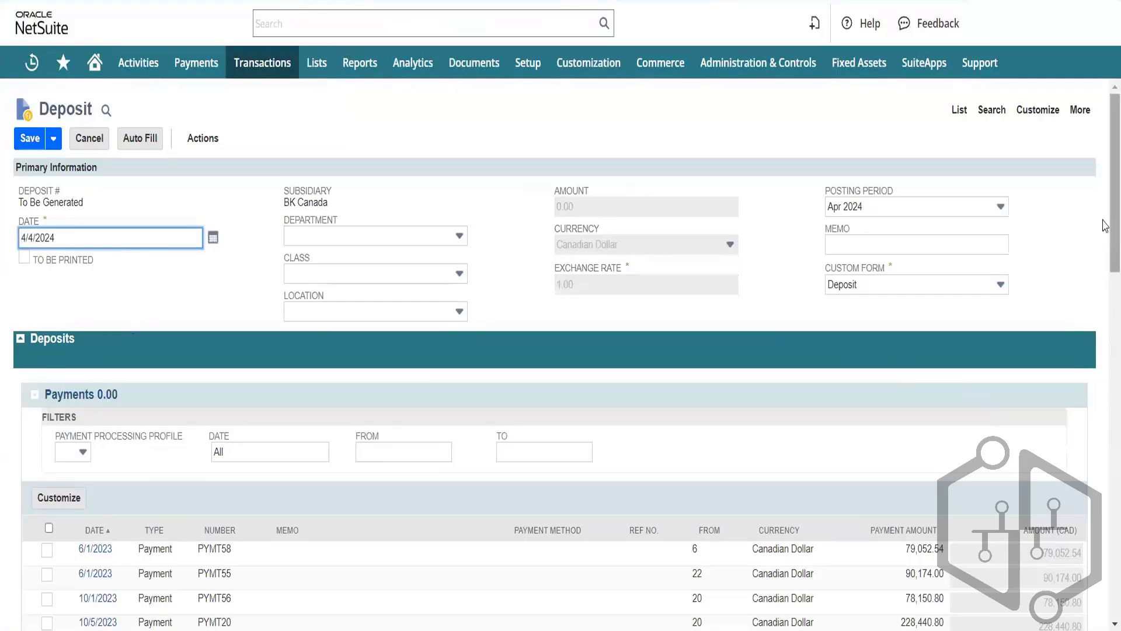
Include the 4/4/2024 customer payment of 4,110.00 in the BK Canada deposit and save the deposit
left_click_drag(1106, 226, 1106, 412)
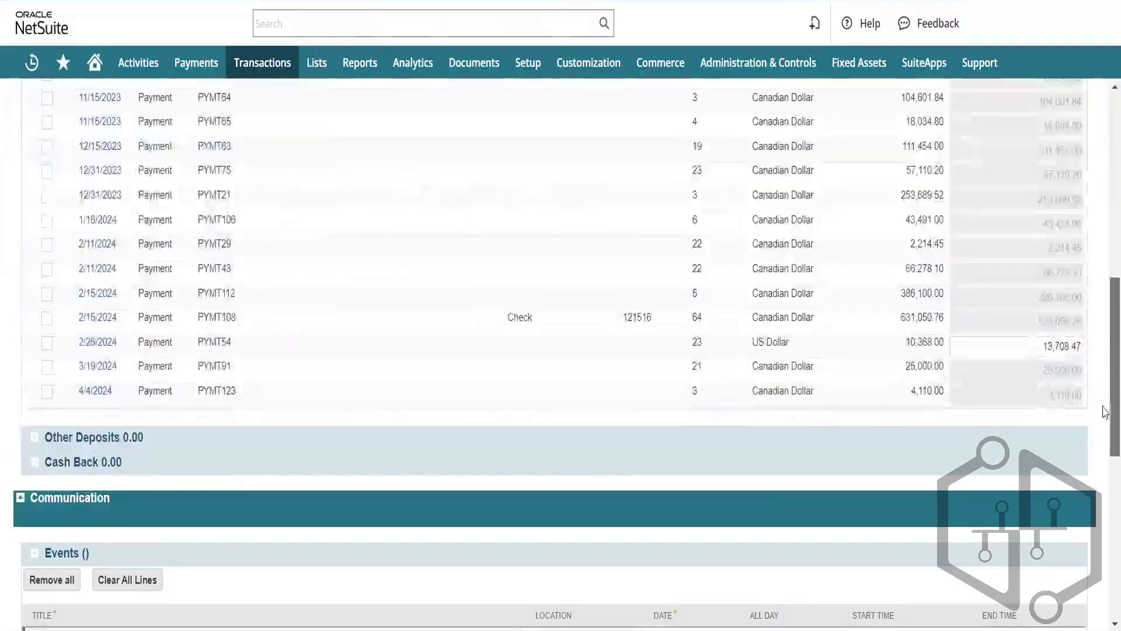
left_click(47, 391)
left_click_drag(1107, 432, 1107, 196)
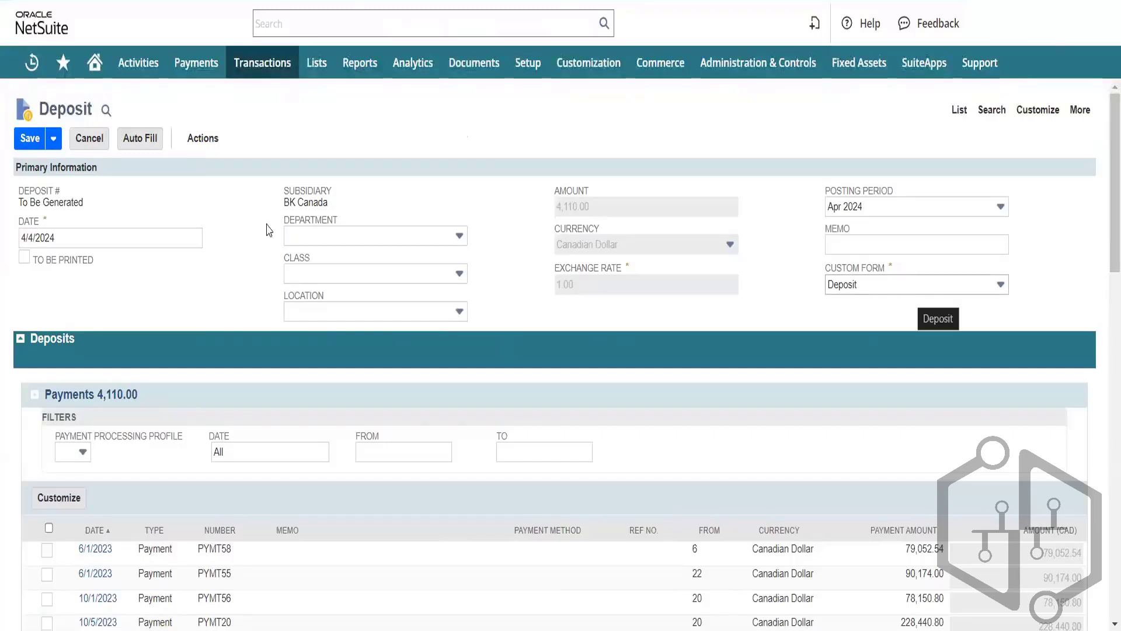
mouse_move(27, 139)
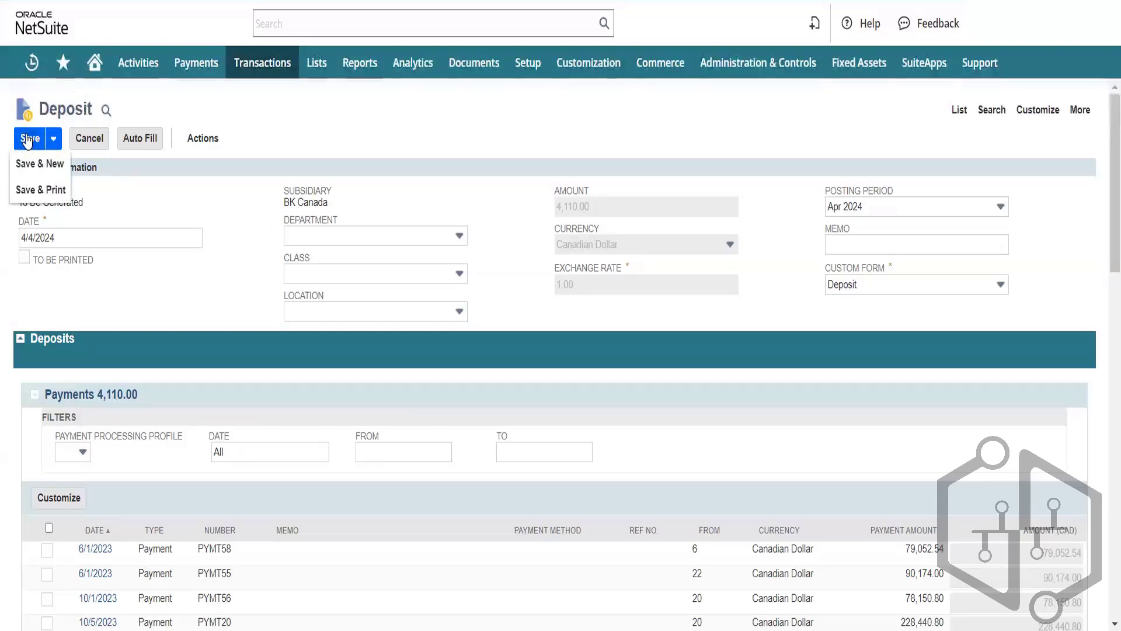
left_click(27, 139)
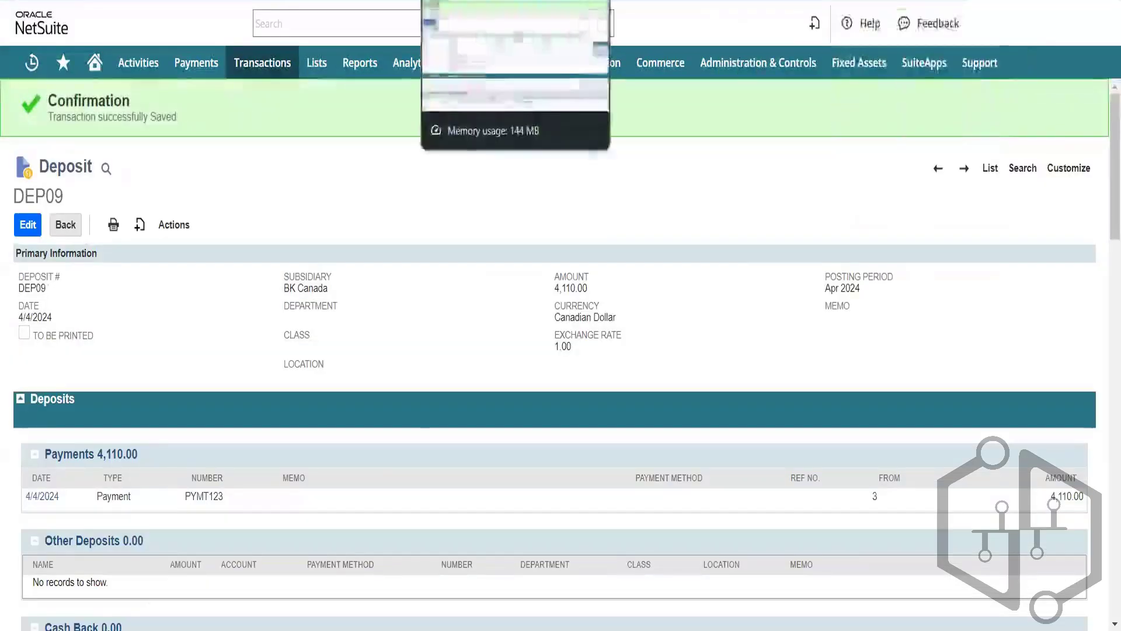
Return to the customer payment record, reload it and check its deposit status
left_click(467, 1)
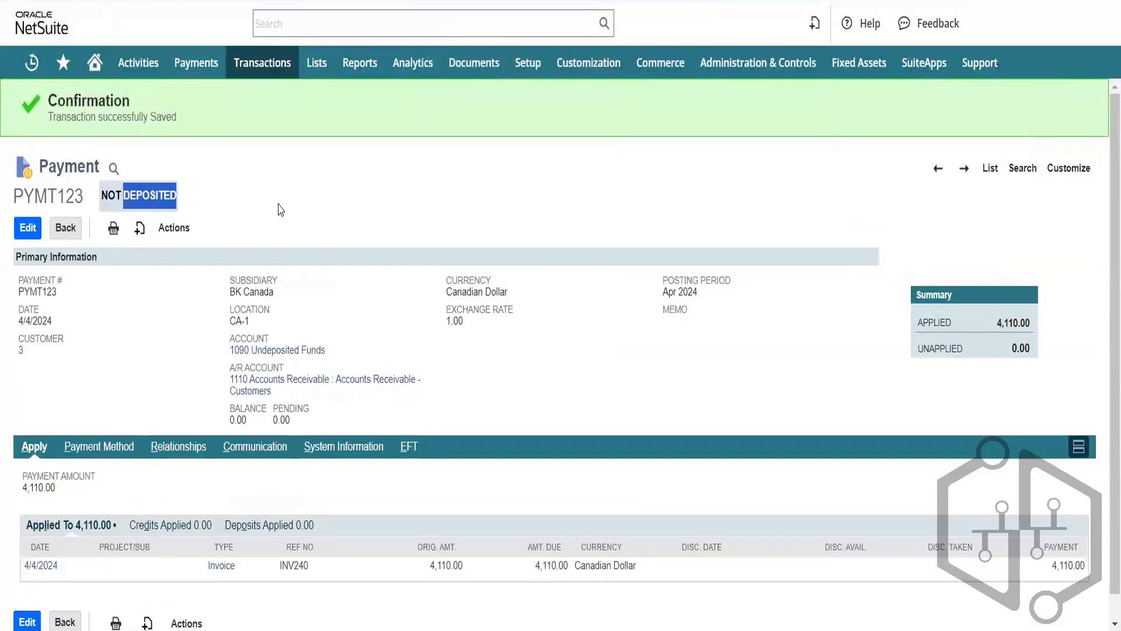
key("F5")
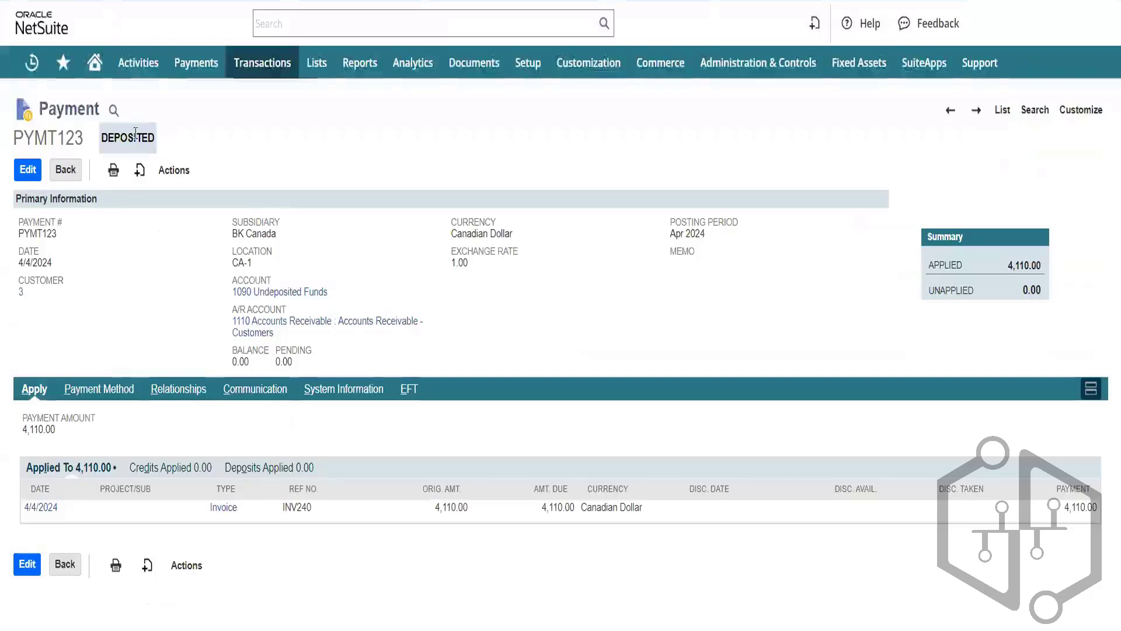
double_click(136, 133)
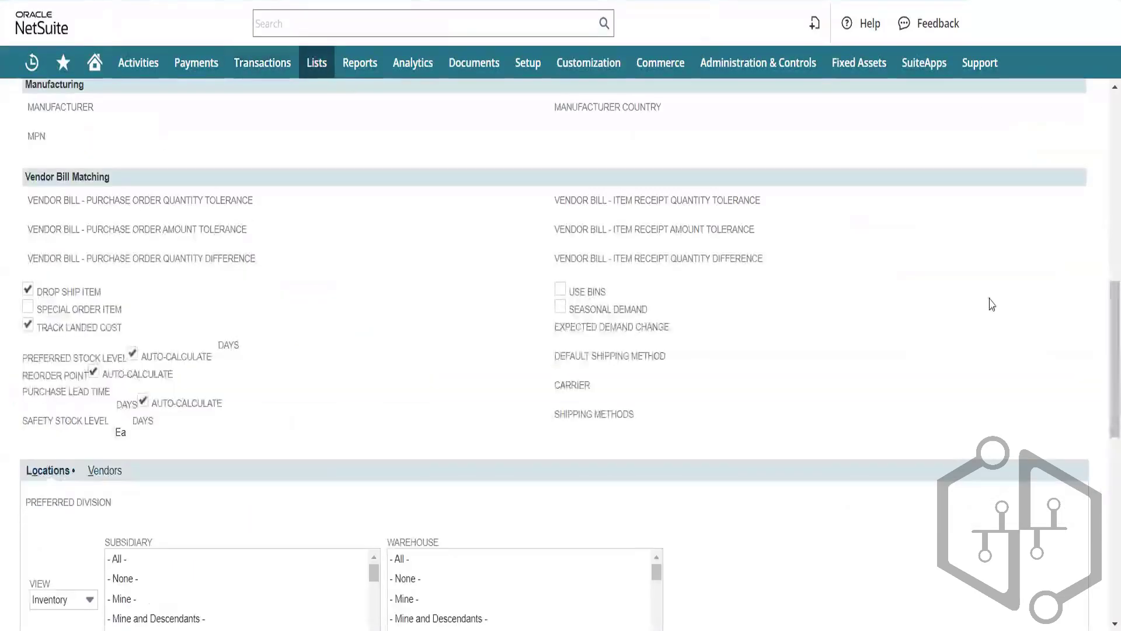
Edit the Dell 24" U2415 UltraSharp LED Monitor inventory item to turn off its Drop Ship Item option
left_click_drag(1114, 353, 1102, 137)
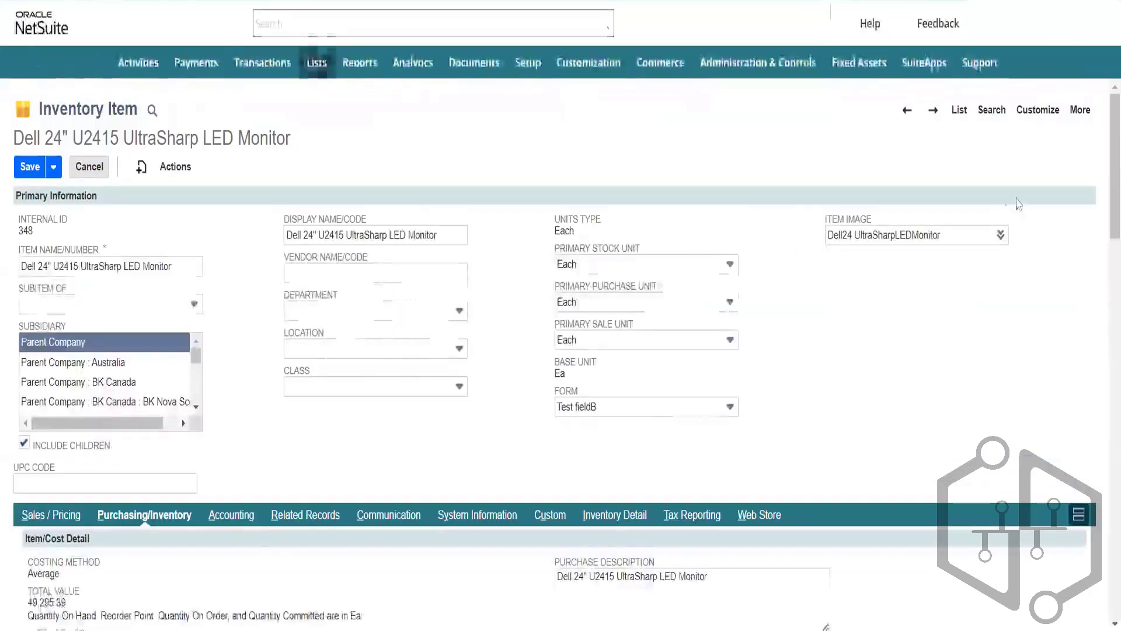
scroll(1105, 163, "down", 15)
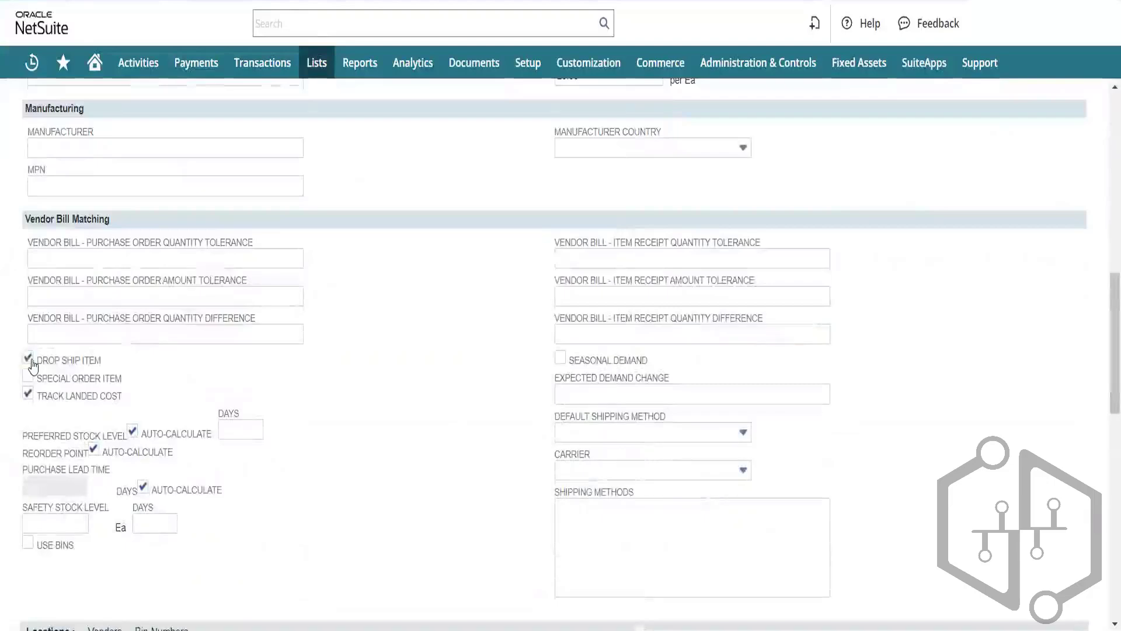
left_click(27, 357)
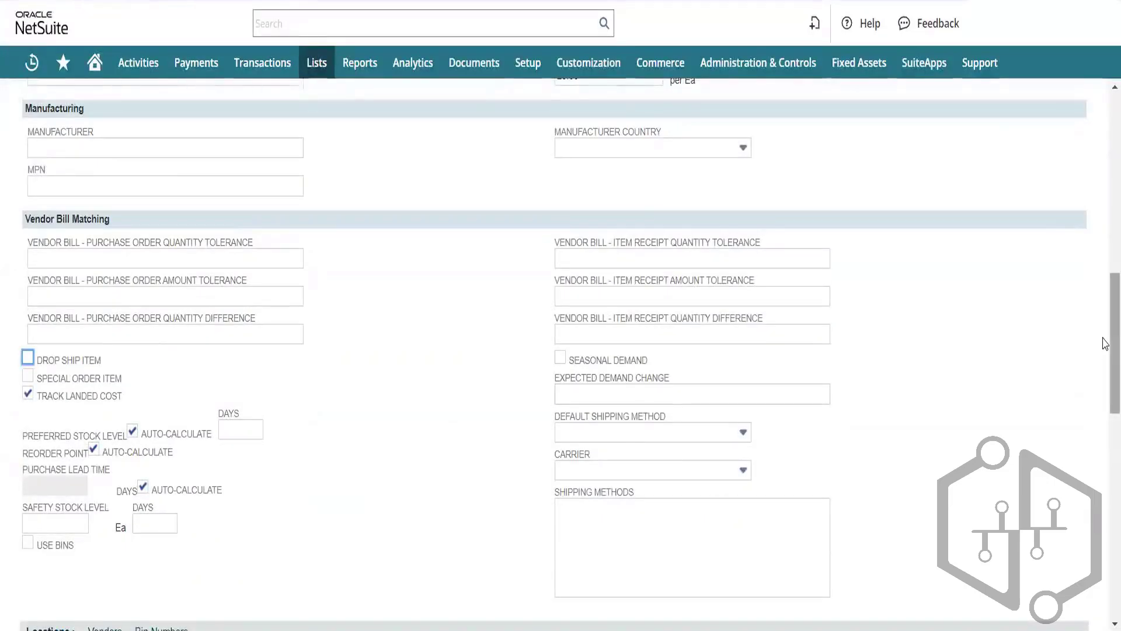
left_click_drag(1106, 343, 1106, 163)
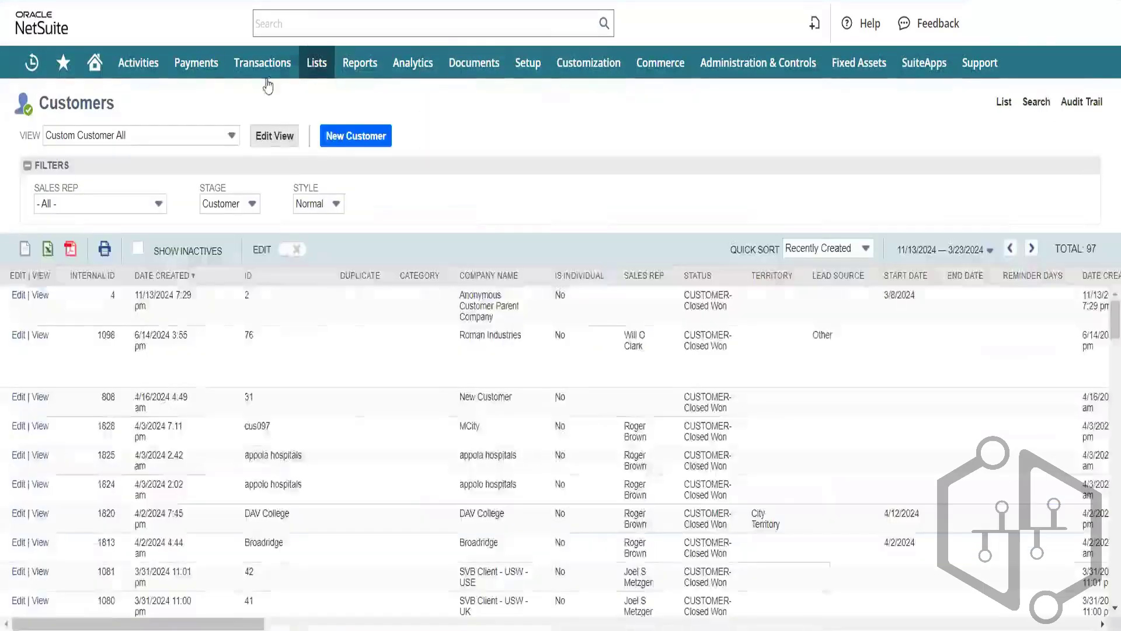
Start a new sales order for the same BK Canada customer as the deposited payment
mouse_move(262, 62)
mouse_move(291, 230)
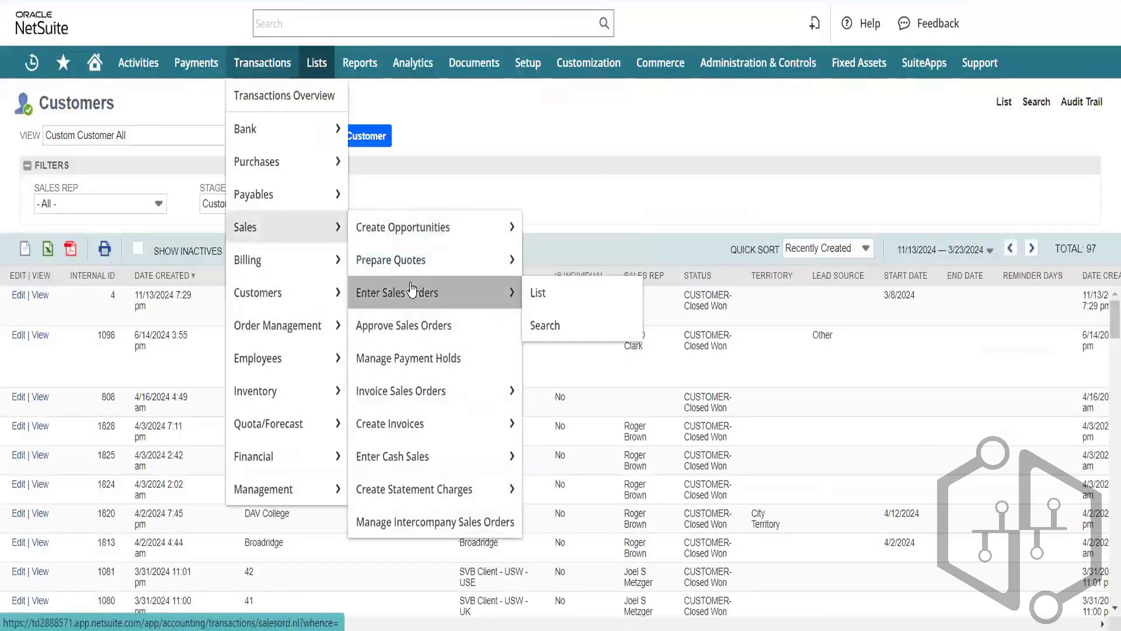
mouse_move(588, 62)
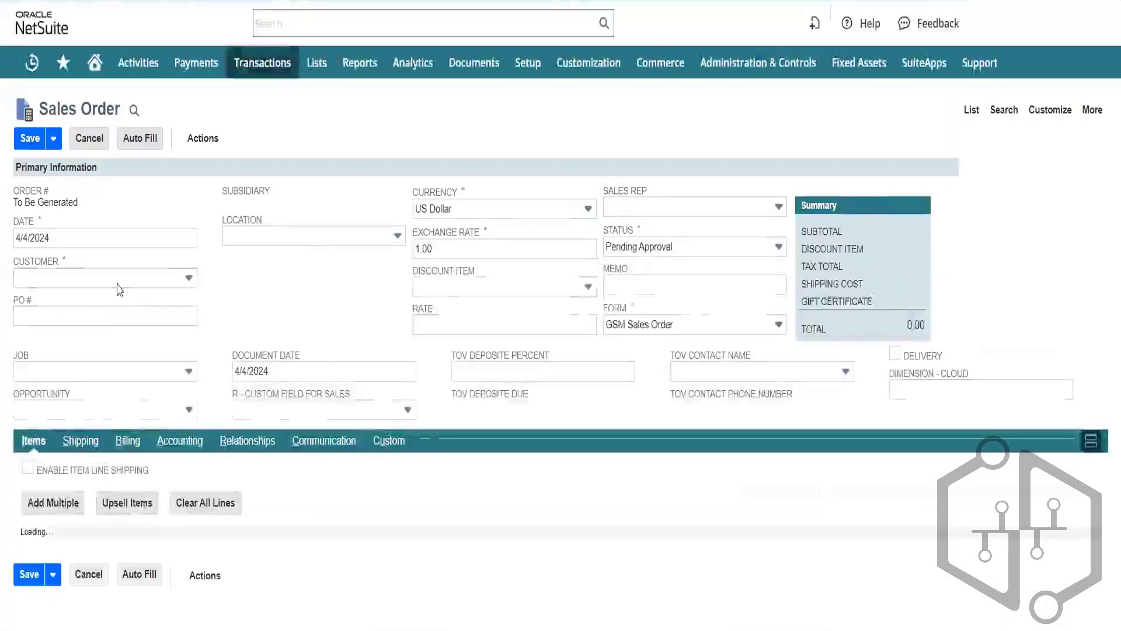
left_click(188, 279)
left_click(188, 281)
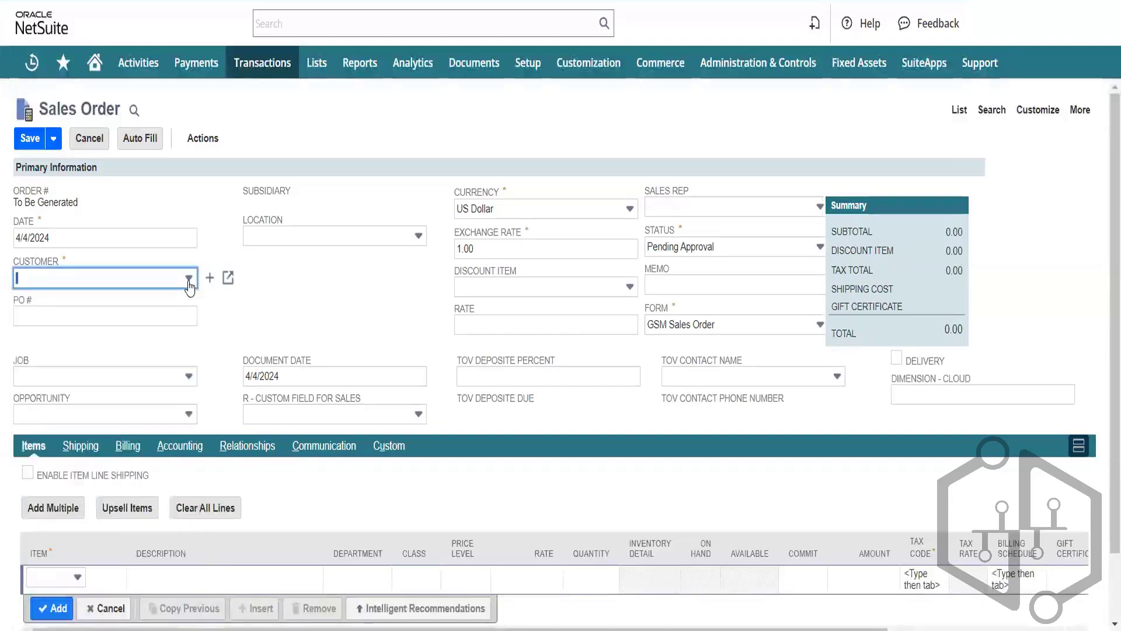
left_click(189, 281)
left_click_drag(194, 304, 195, 349)
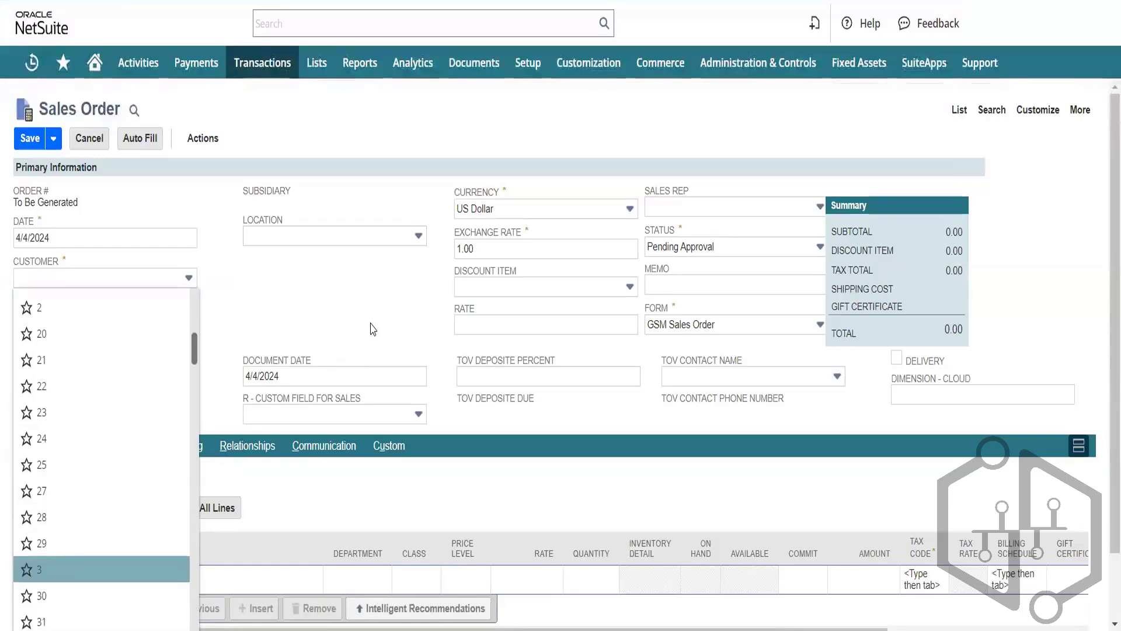
key("Return")
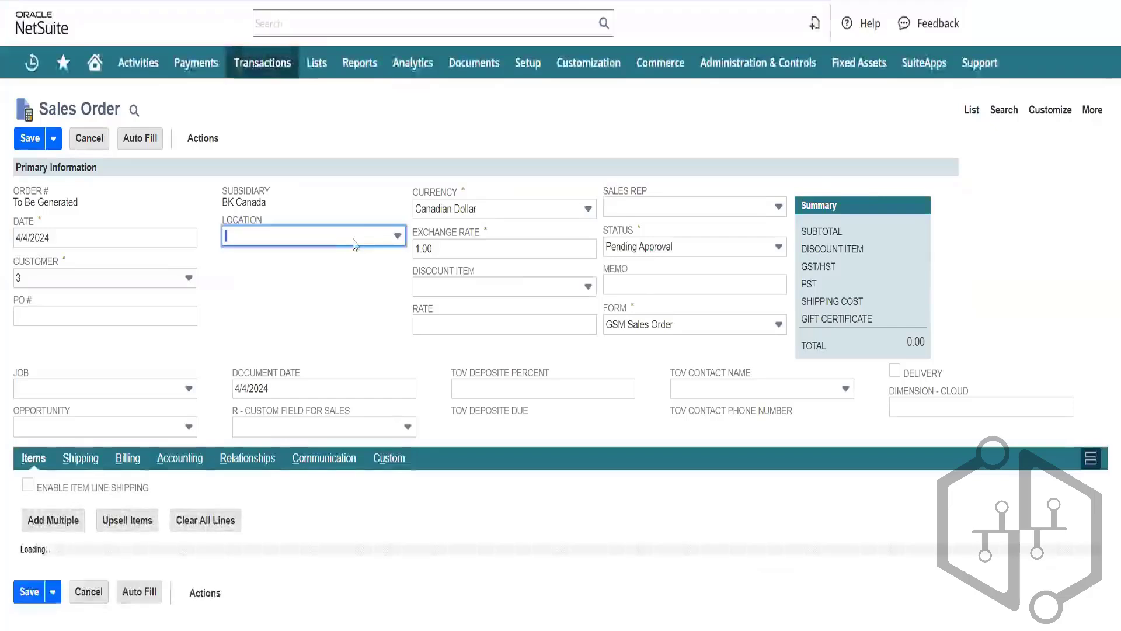
Set the sales order's location to CA-1 and its status to Pending Fulfillment
left_click(386, 236)
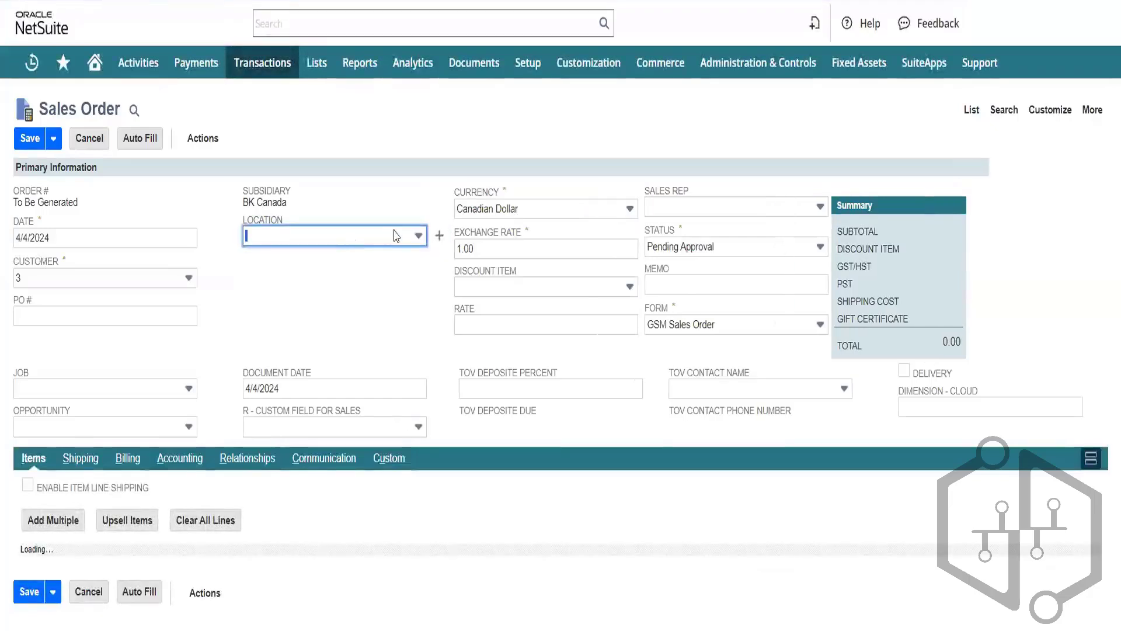
left_click(418, 235)
left_click(371, 293)
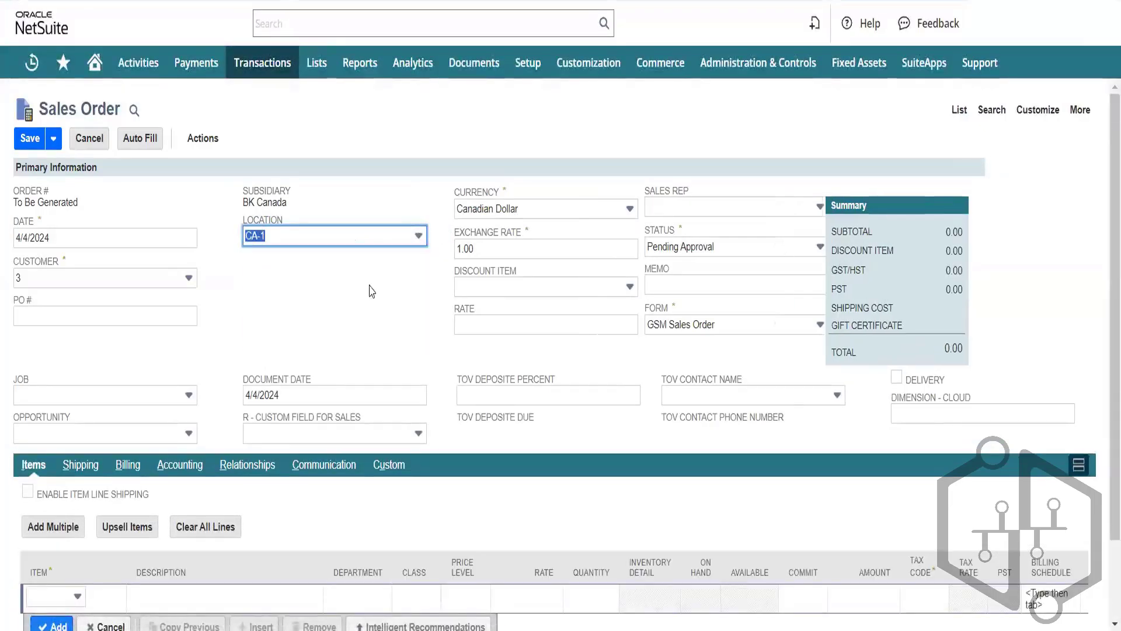
left_click(722, 257)
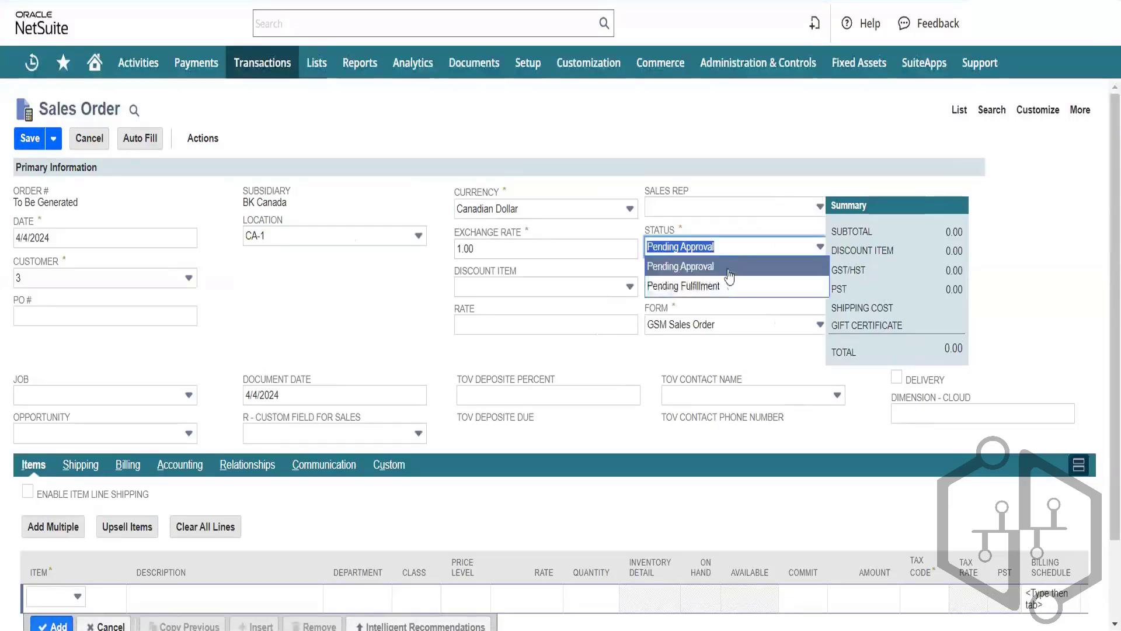
left_click(730, 288)
Choose the Dell 24" U2415 UltraSharp LED Monitor as the item on the sales order's first line
scroll(1105, 264, "down", 2)
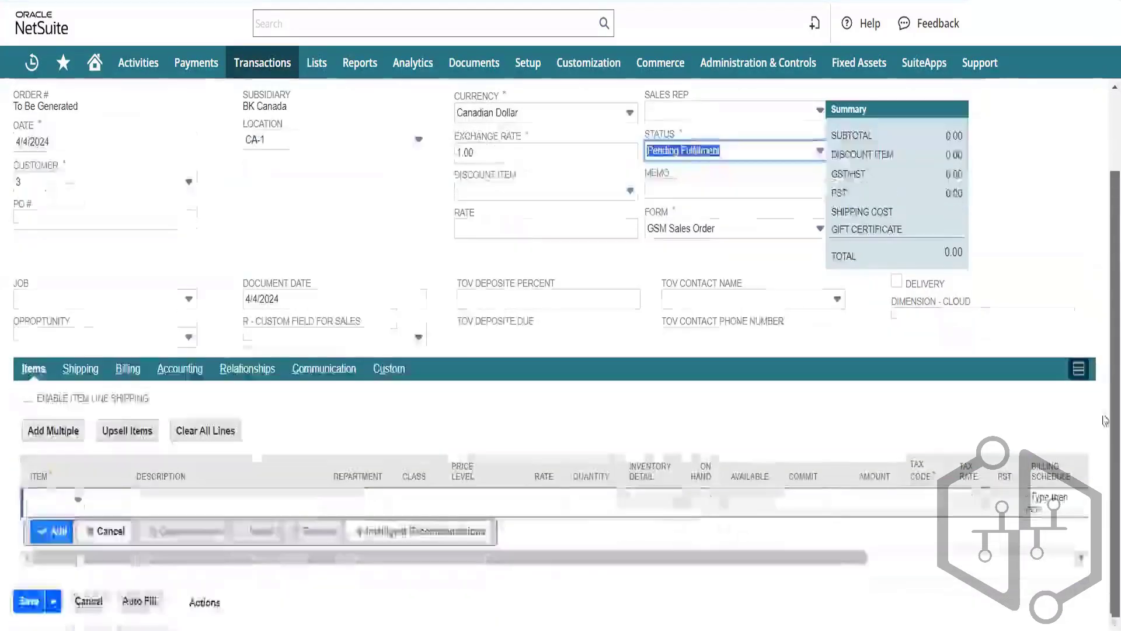
left_click(77, 501)
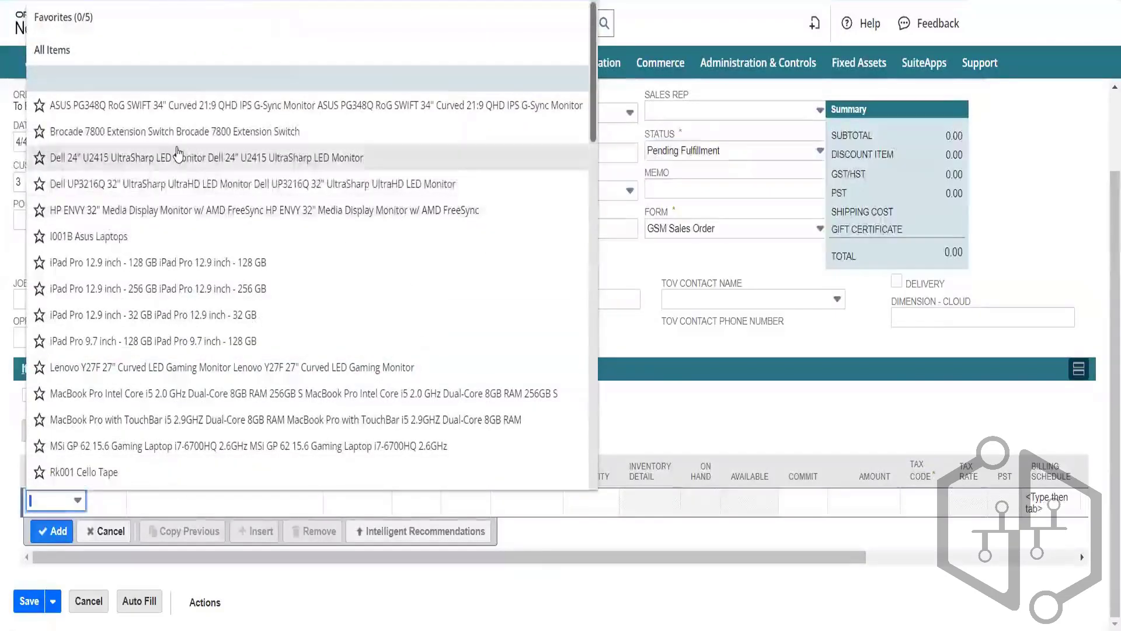
left_click(172, 156)
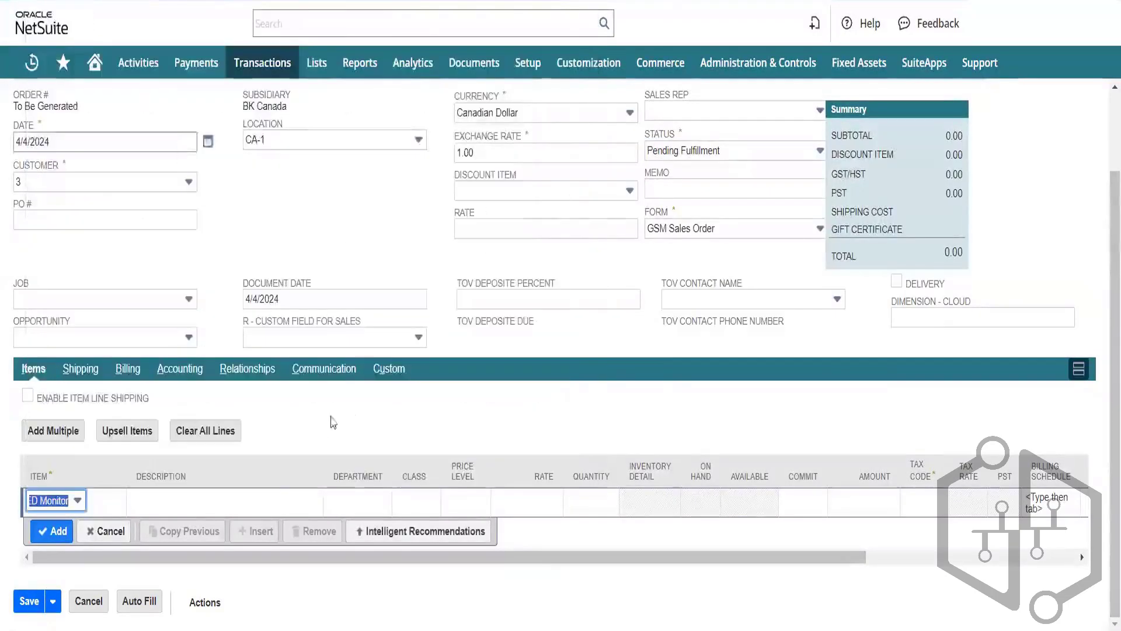
key("Tab")
key("Tab")
key("Tab")
key("Tab")
key("Tab")
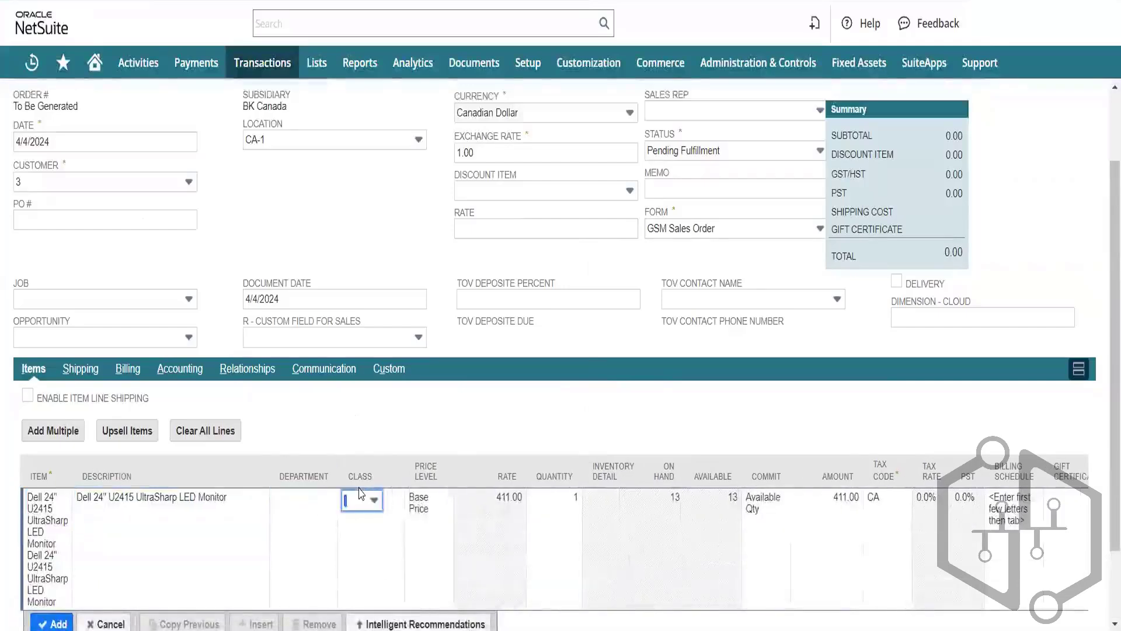
Set the monitor line's quantity to 10, add the line to the order and save the sales order
key("shift+Tab")
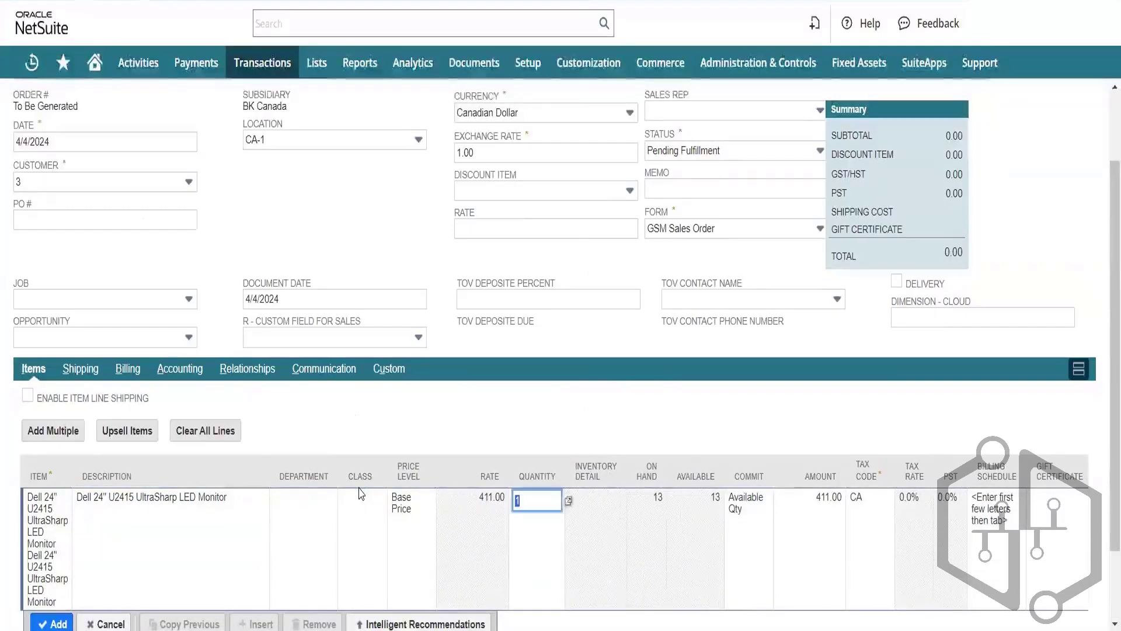
type("0")
key("Tab")
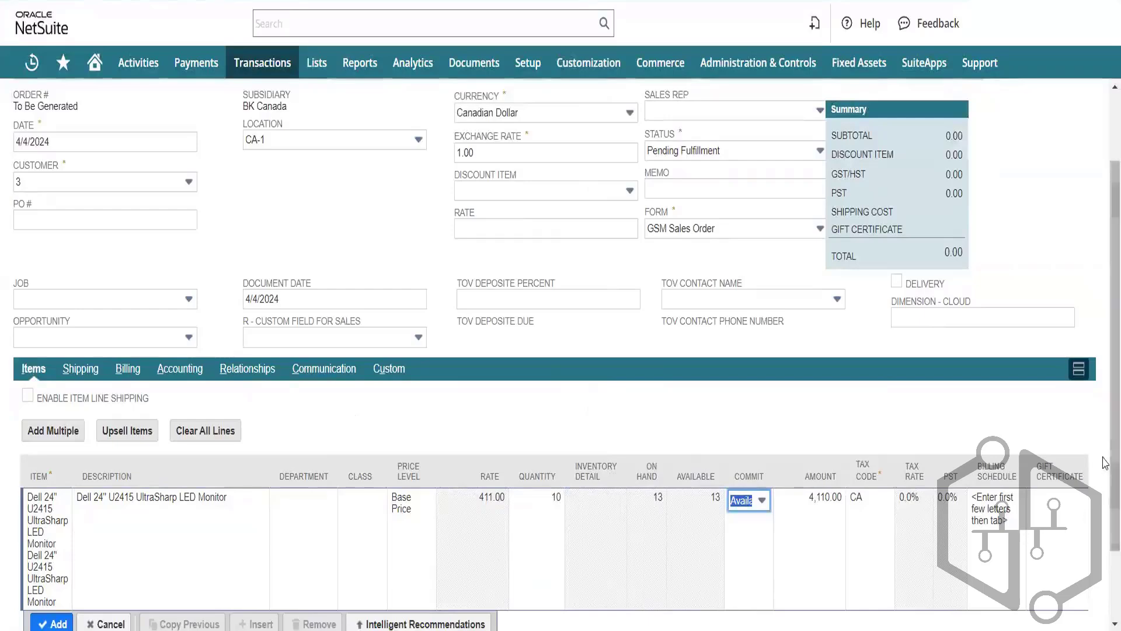
scroll(1105, 454, "down", 3)
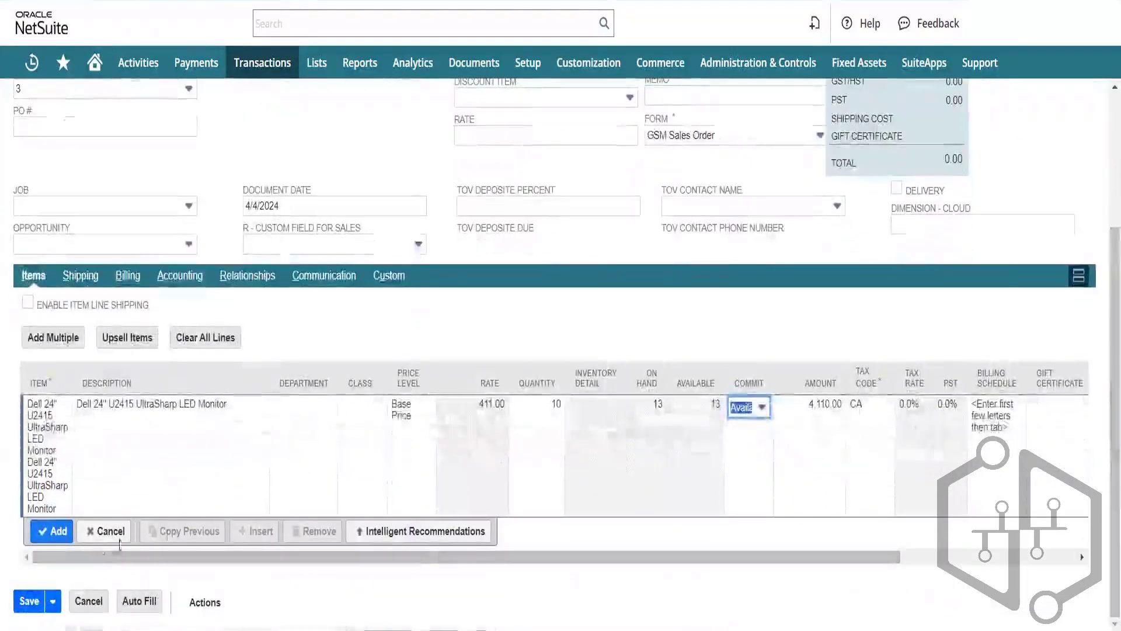
left_click(61, 532)
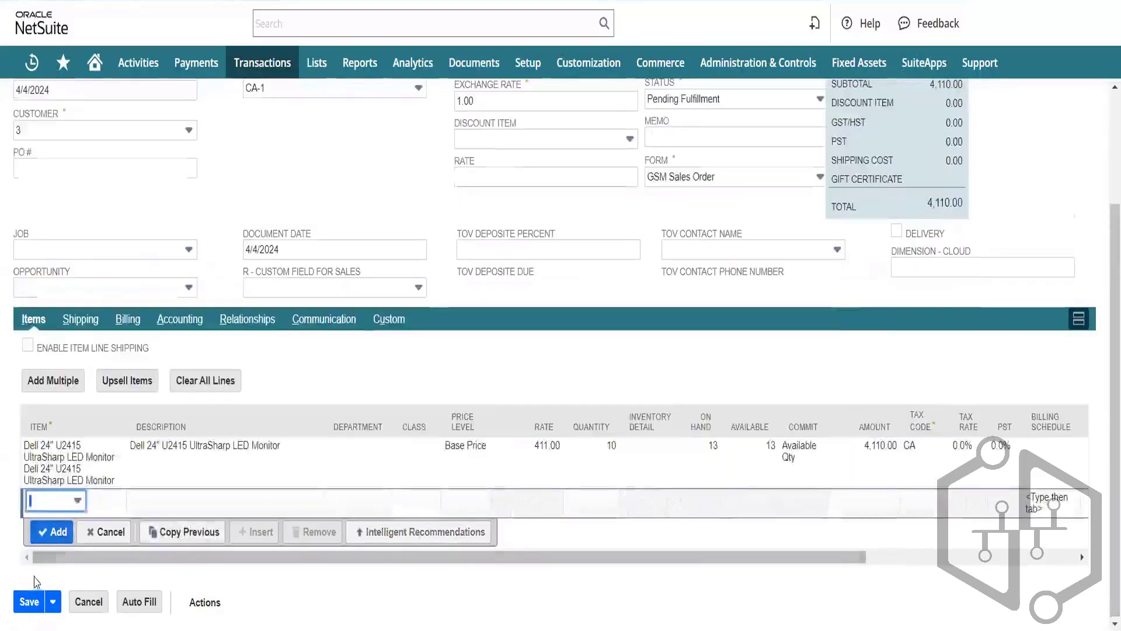
left_click(33, 600)
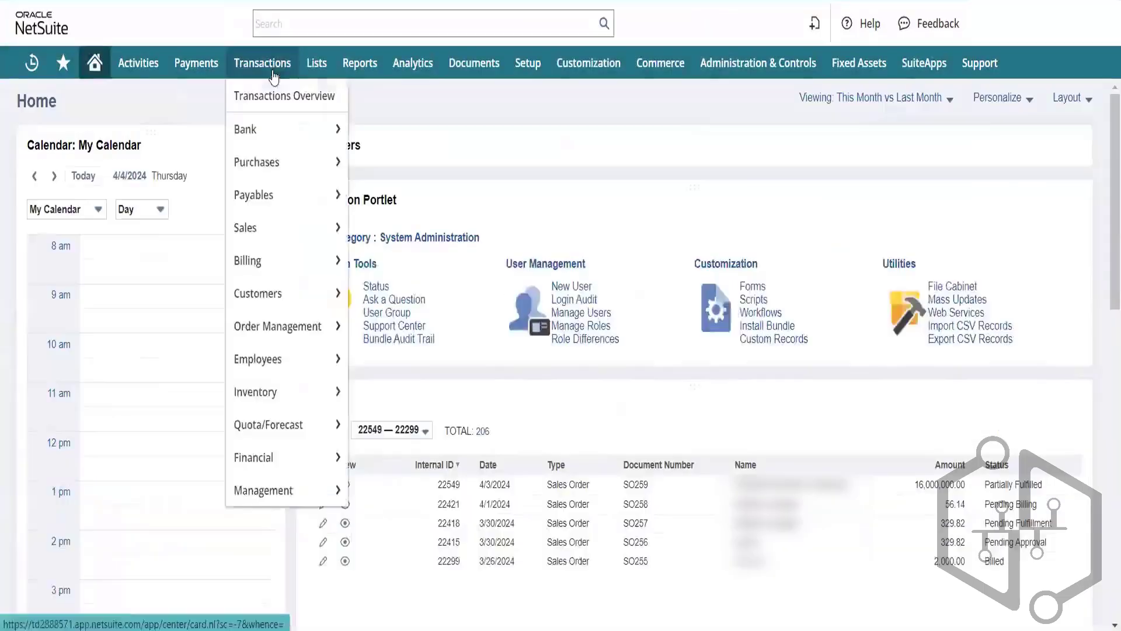
Start another new sales order and select the same BK Canada customer for it
mouse_move(283, 225)
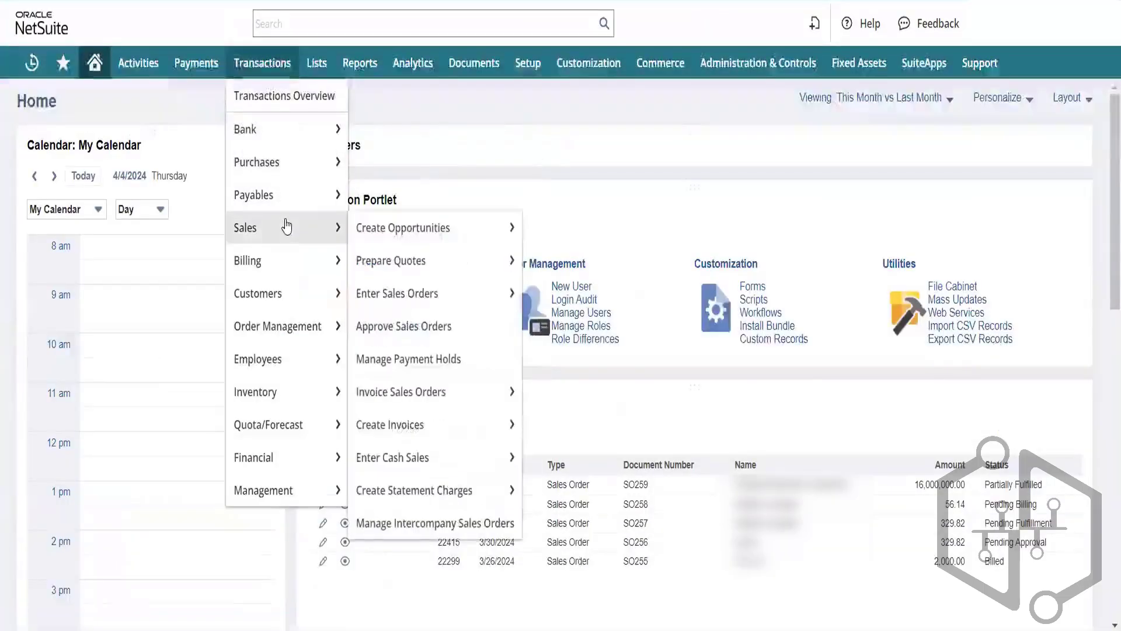
left_click(418, 293)
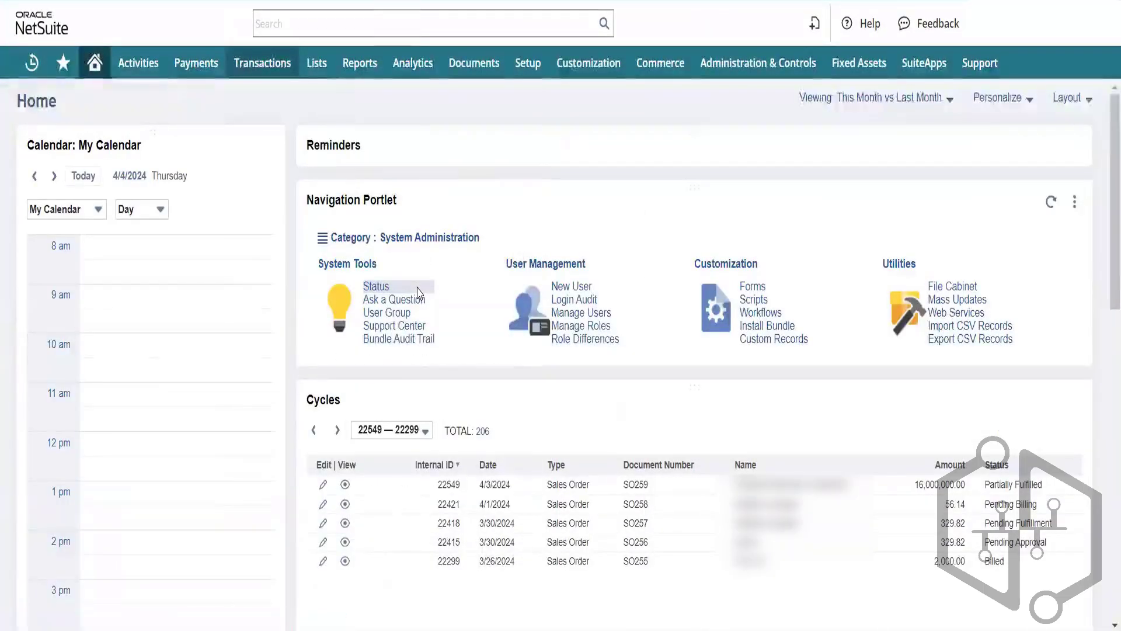
left_click(175, 279)
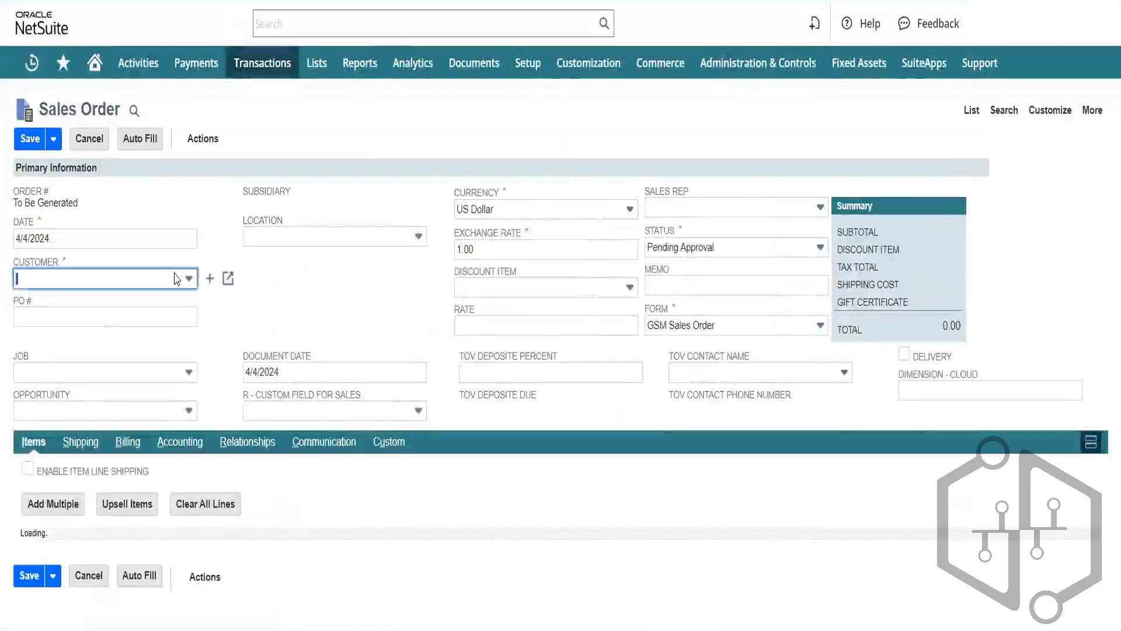
left_click(189, 284)
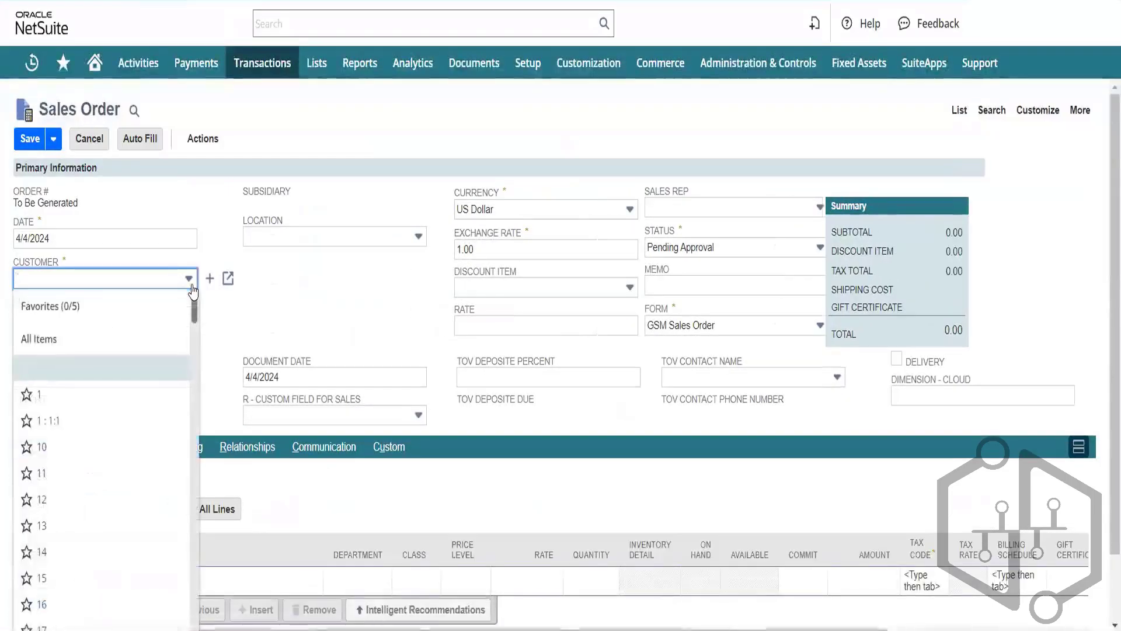
scroll(198, 318, "down", 2)
left_click_drag(198, 319, 196, 370)
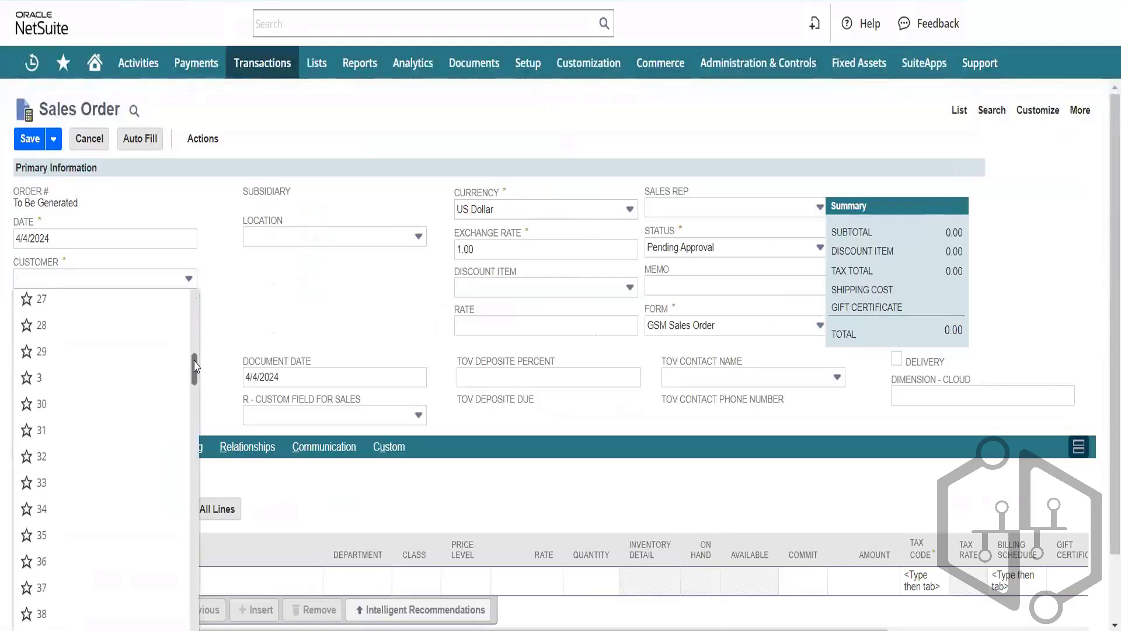
left_click(114, 382)
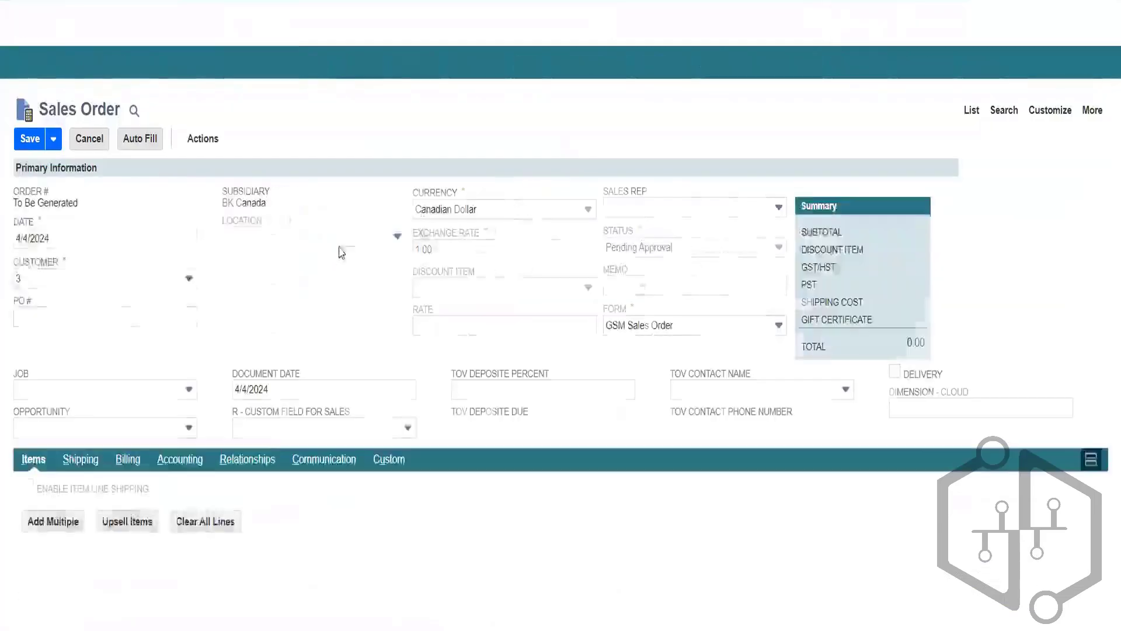
Assign location CA-1 to the new sales order and change its status to Pending Fulfillment
left_click(353, 243)
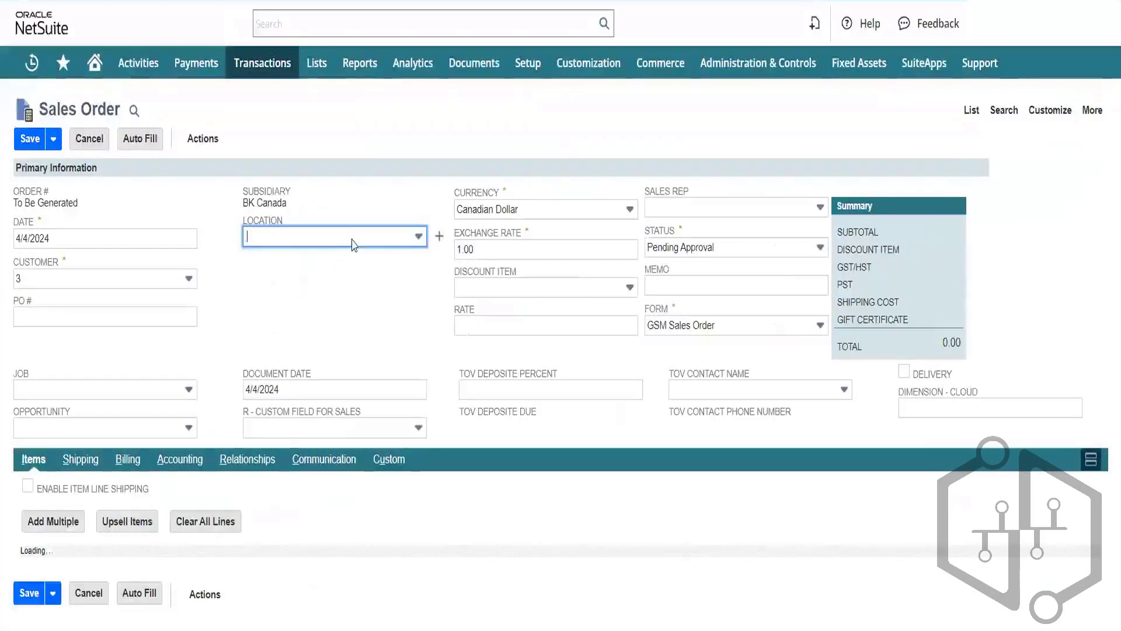
left_click(419, 237)
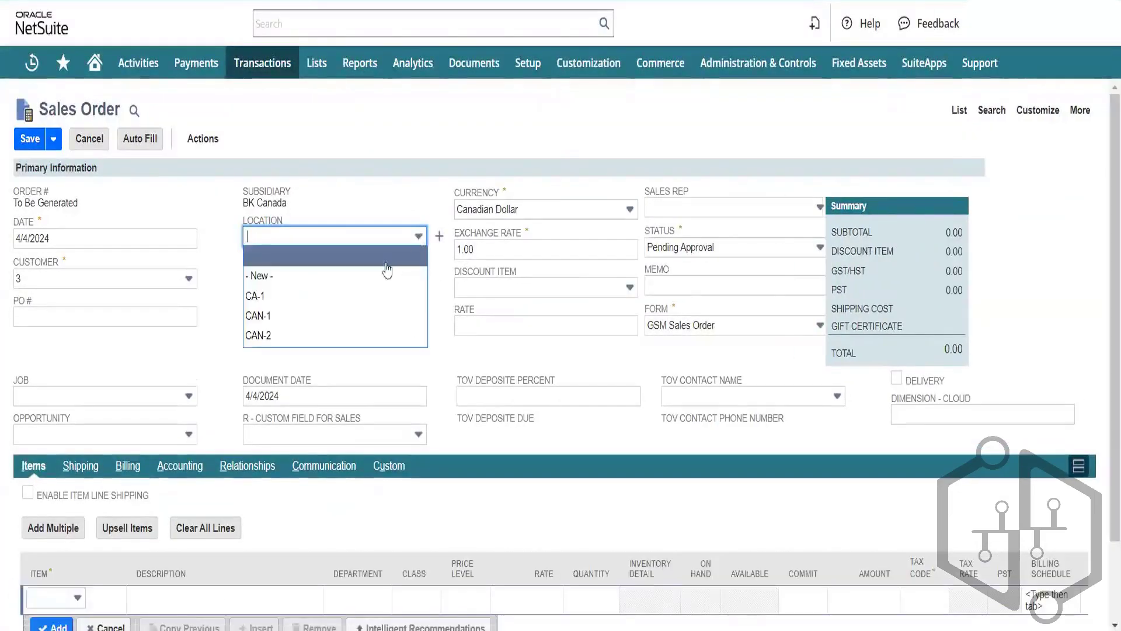
left_click(370, 293)
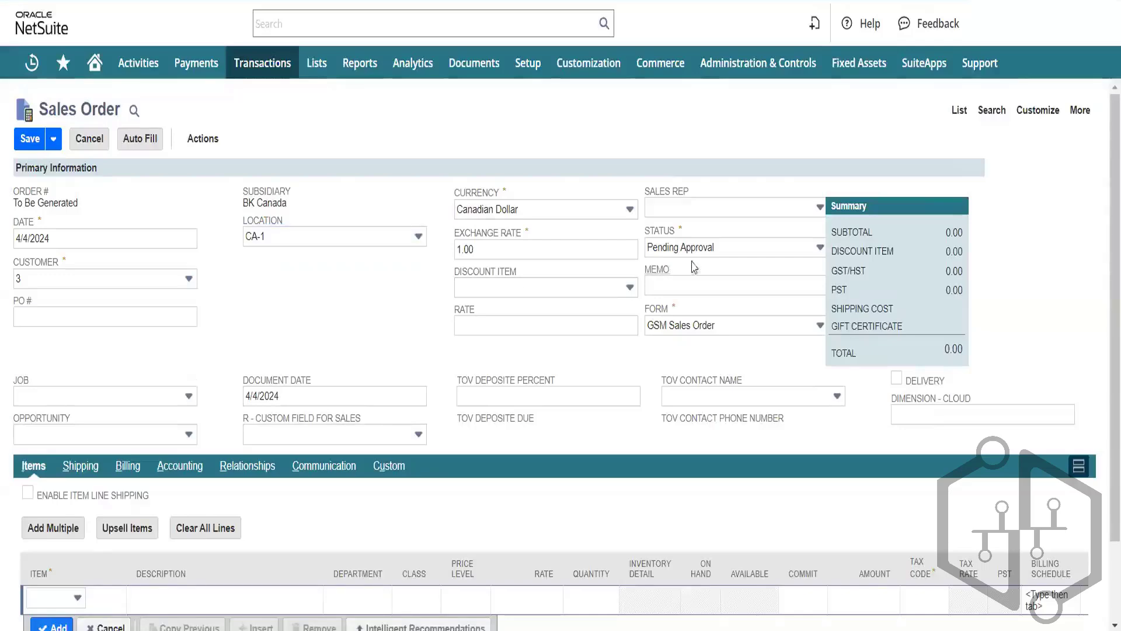
left_click(713, 247)
left_click(724, 286)
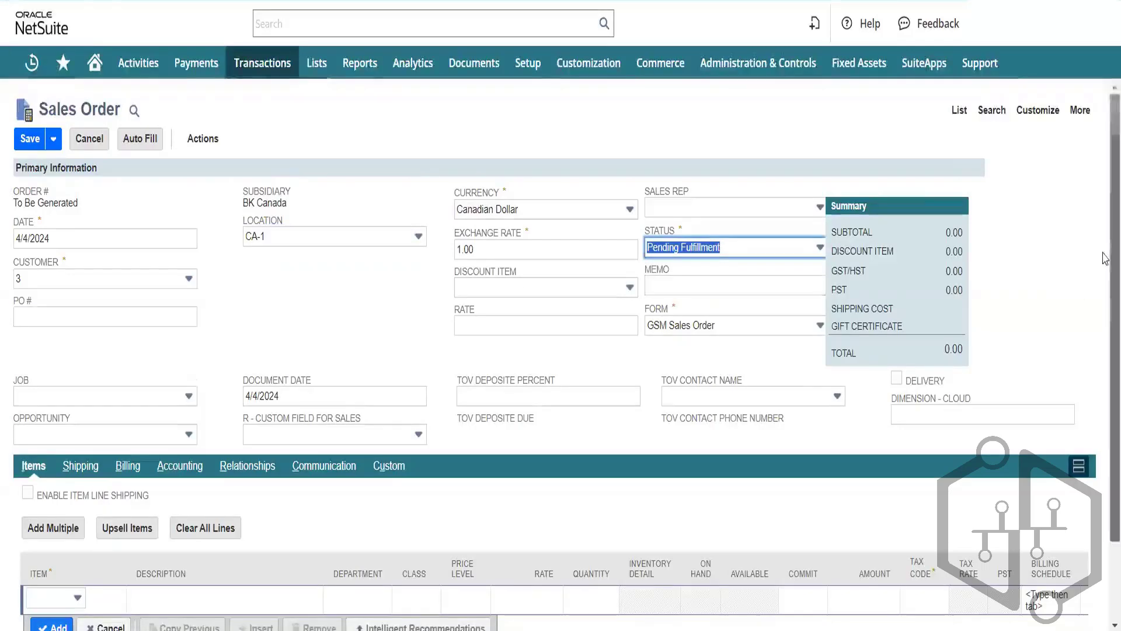
Select the Dell 24" U2415 UltraSharp LED Monitor as the item on the new order's first line
scroll(724, 292, "down", 2)
left_click(77, 501)
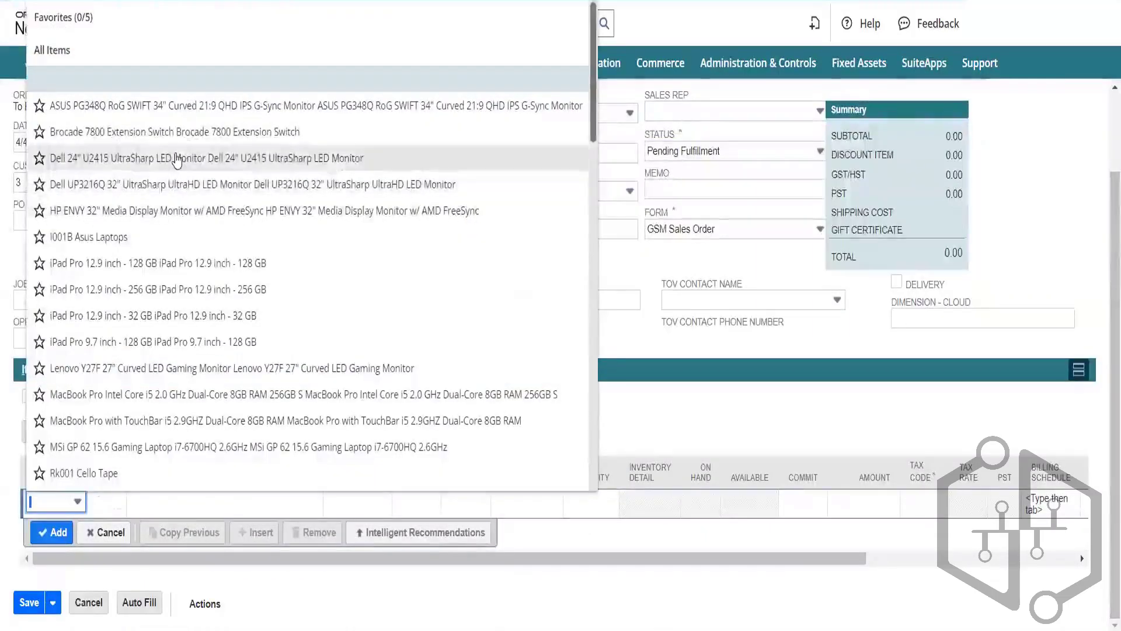
left_click(167, 158)
key("Tab")
Enter a quantity of 10 for the Dell monitor and add the line to the sales order
key("Tab")
key("Tab")
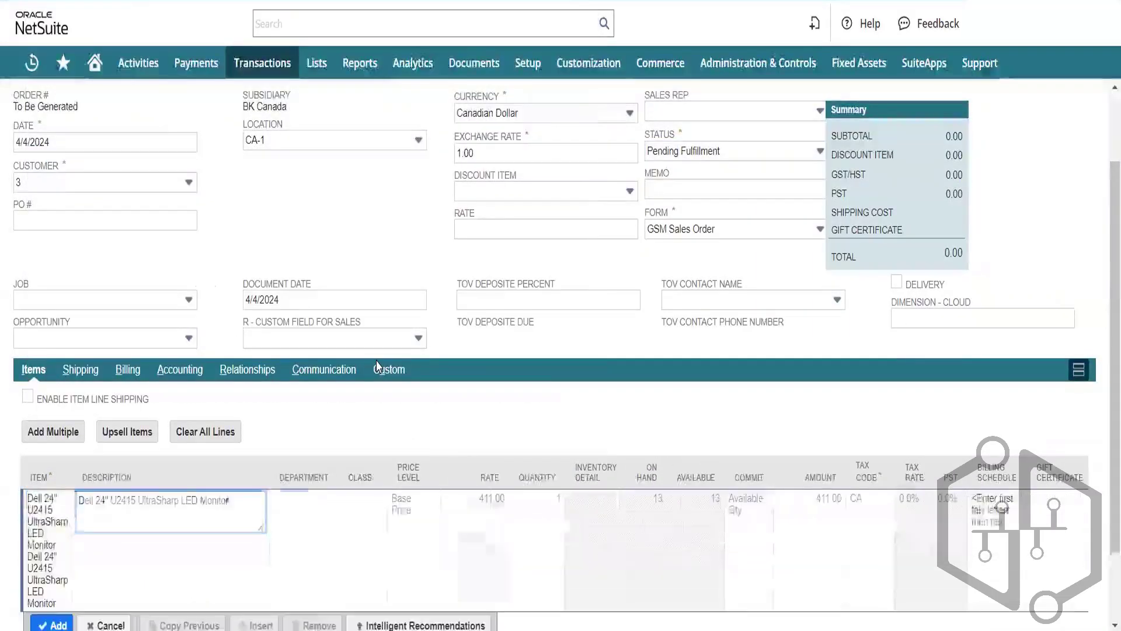
key("Tab")
key("Tab")
key("Tab")
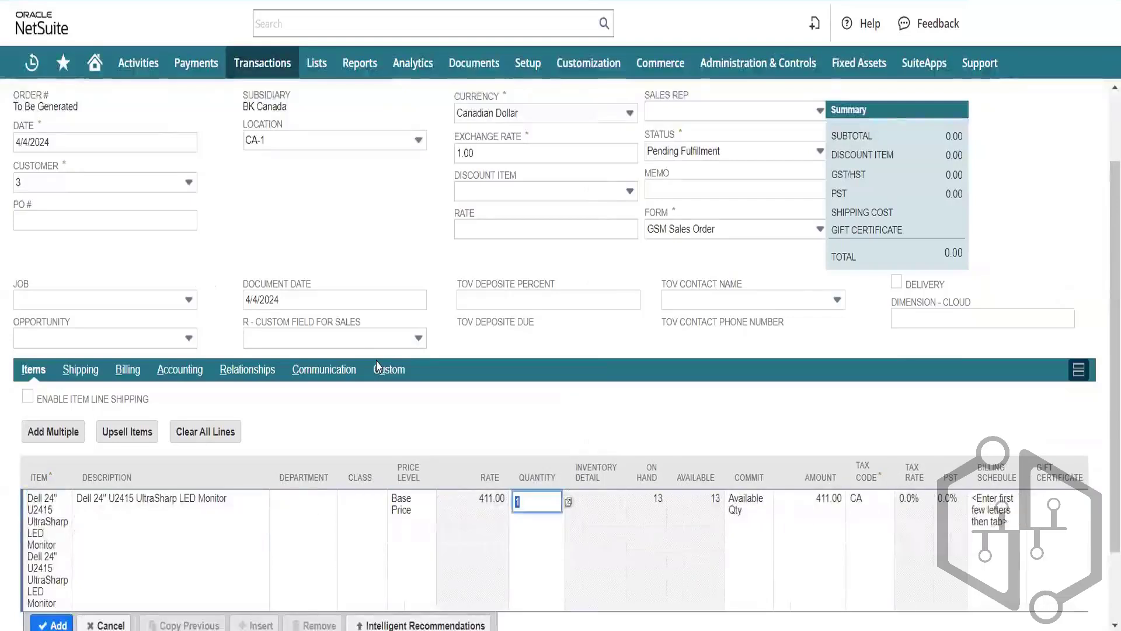
type("10")
key("Tab")
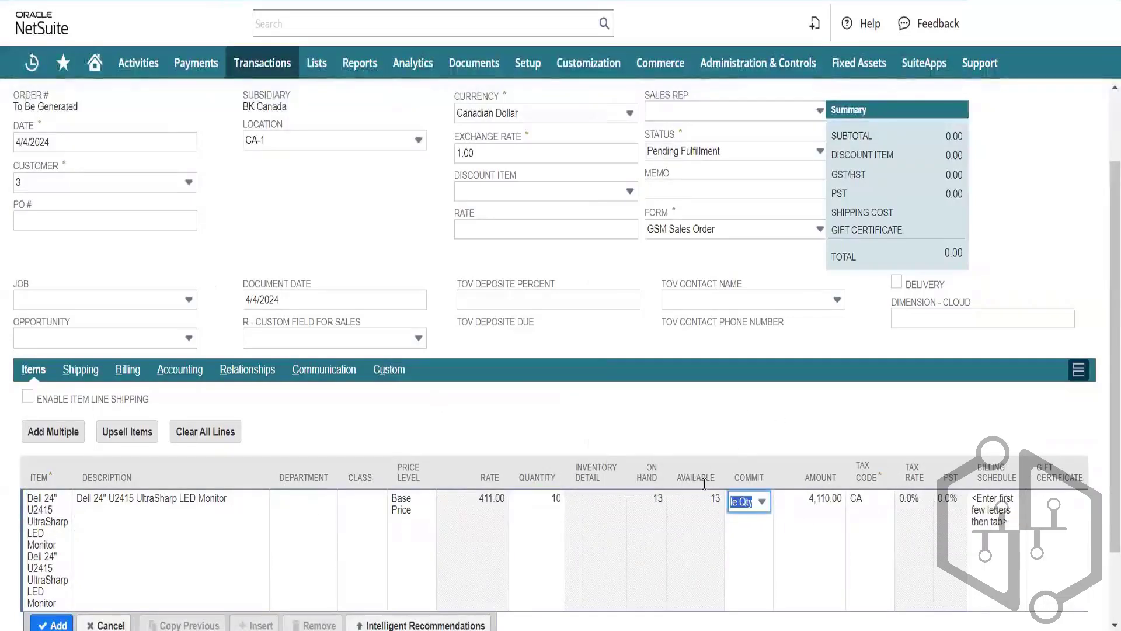
scroll(516, 527, "down", 2)
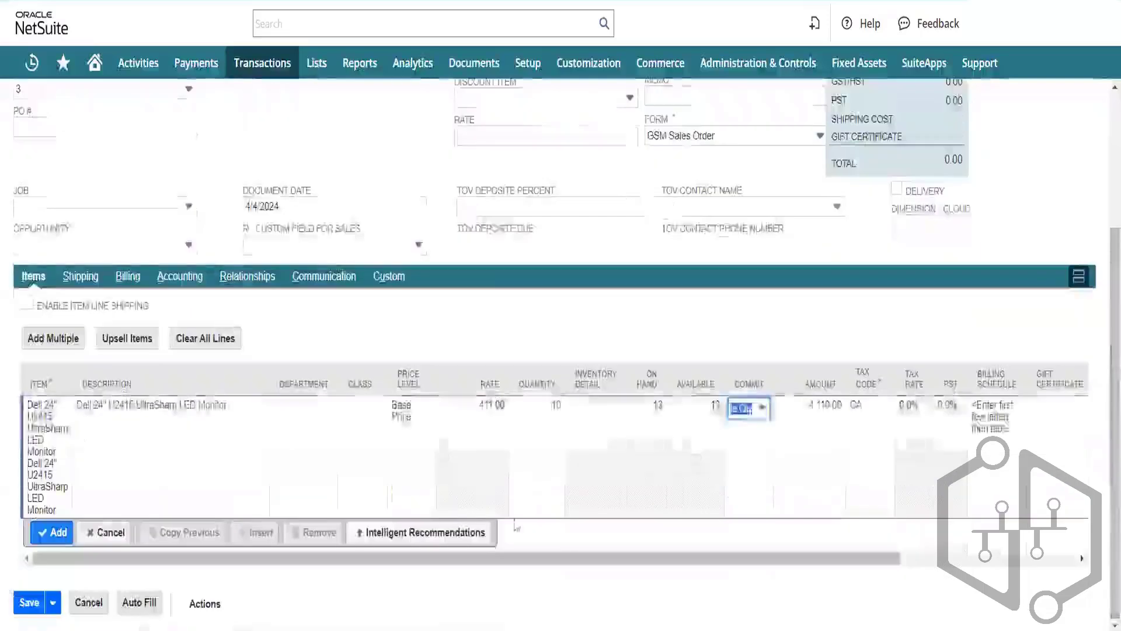
left_click(65, 536)
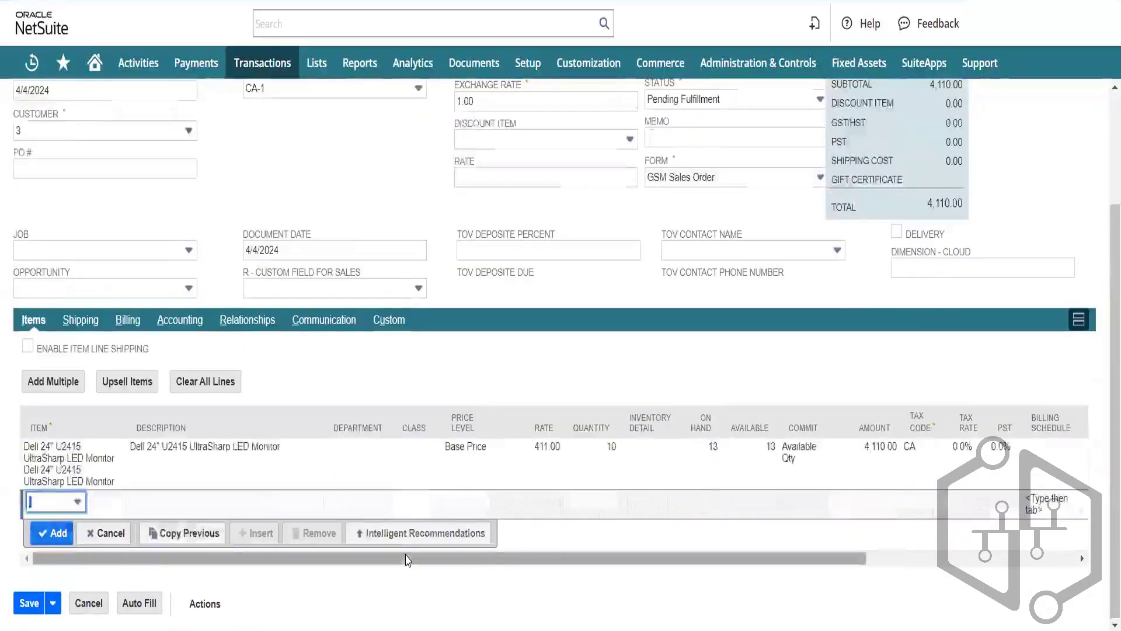
Fill in the required custom New Body Field with Red and save the sales order
left_click(32, 605)
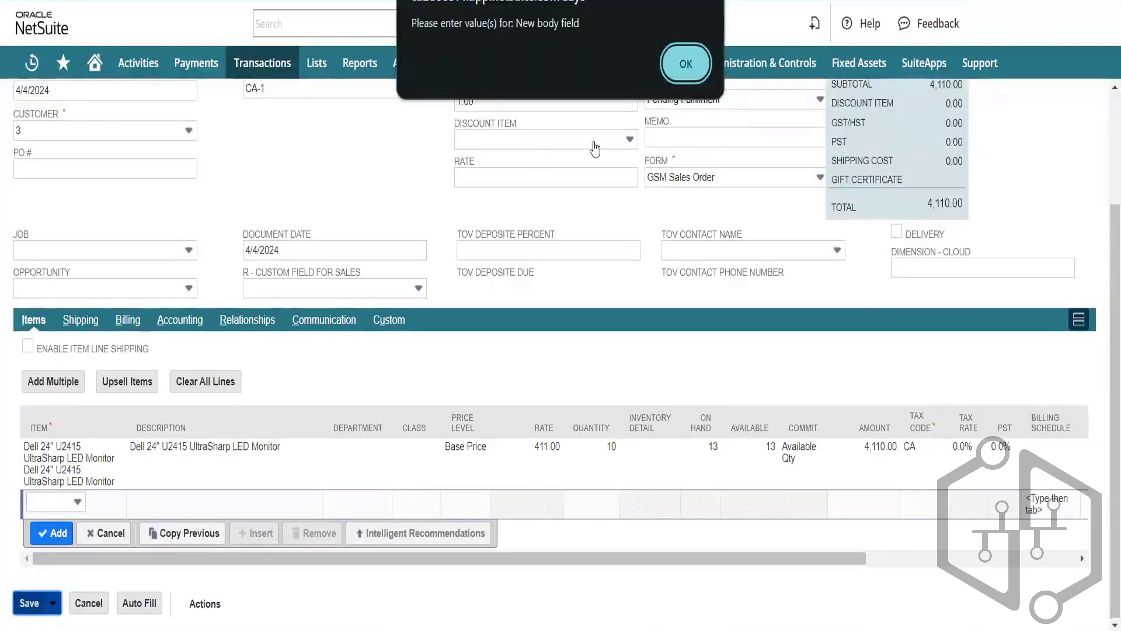
left_click(686, 63)
left_click(388, 320)
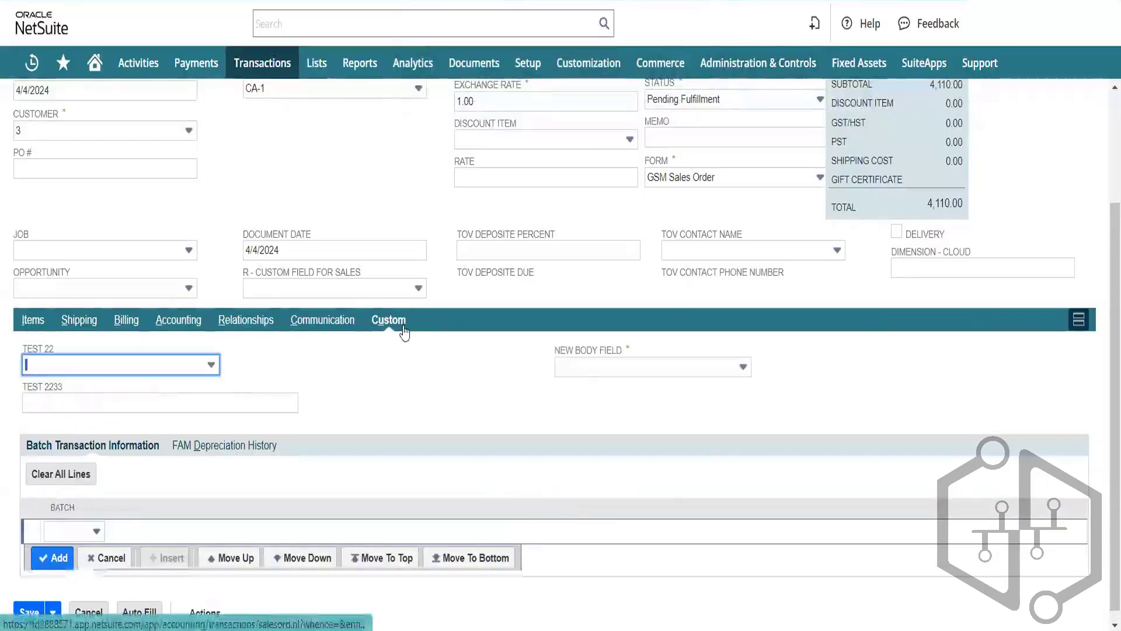
left_click(587, 367)
left_click(589, 425)
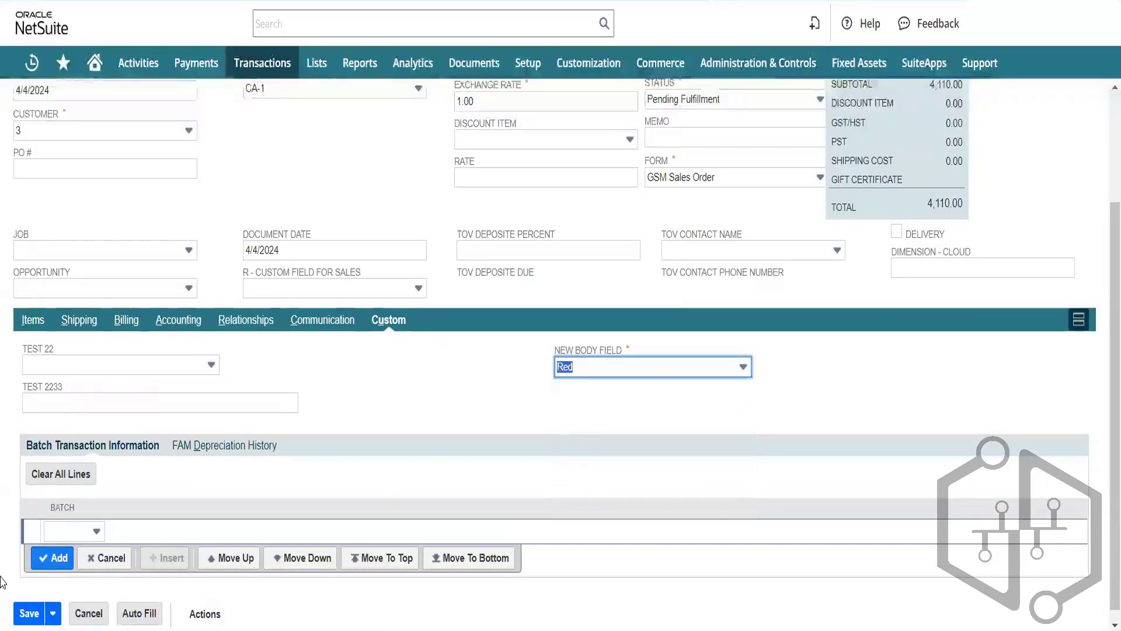
left_click(26, 613)
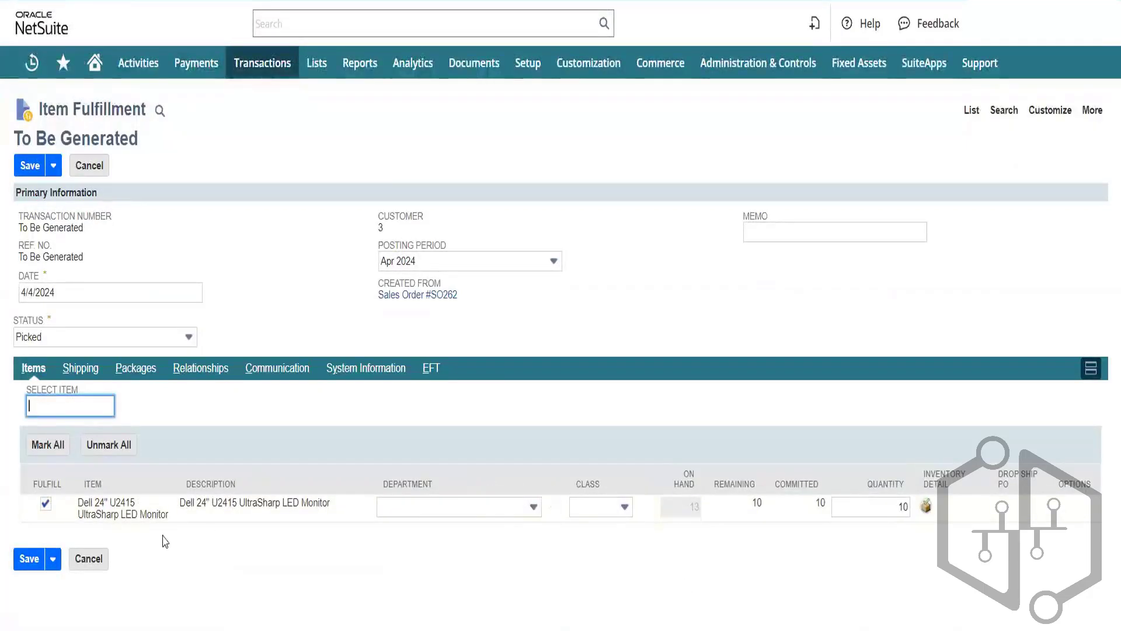
Save the item fulfillment for the 10 monitors and advance its status through packed to shipped
left_click(32, 559)
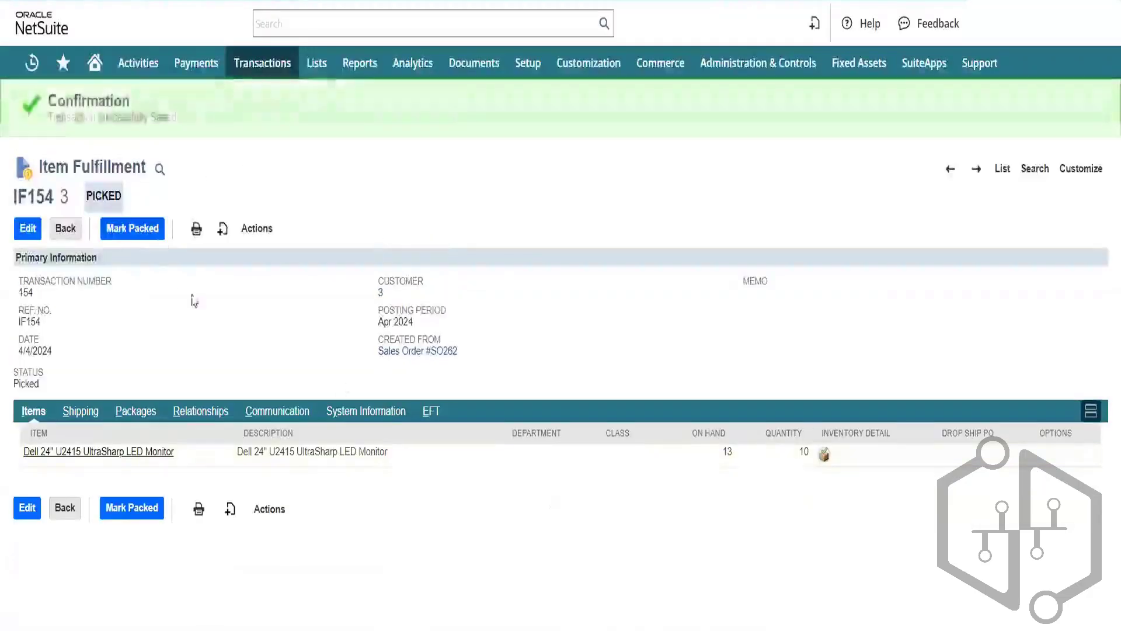
left_click(139, 233)
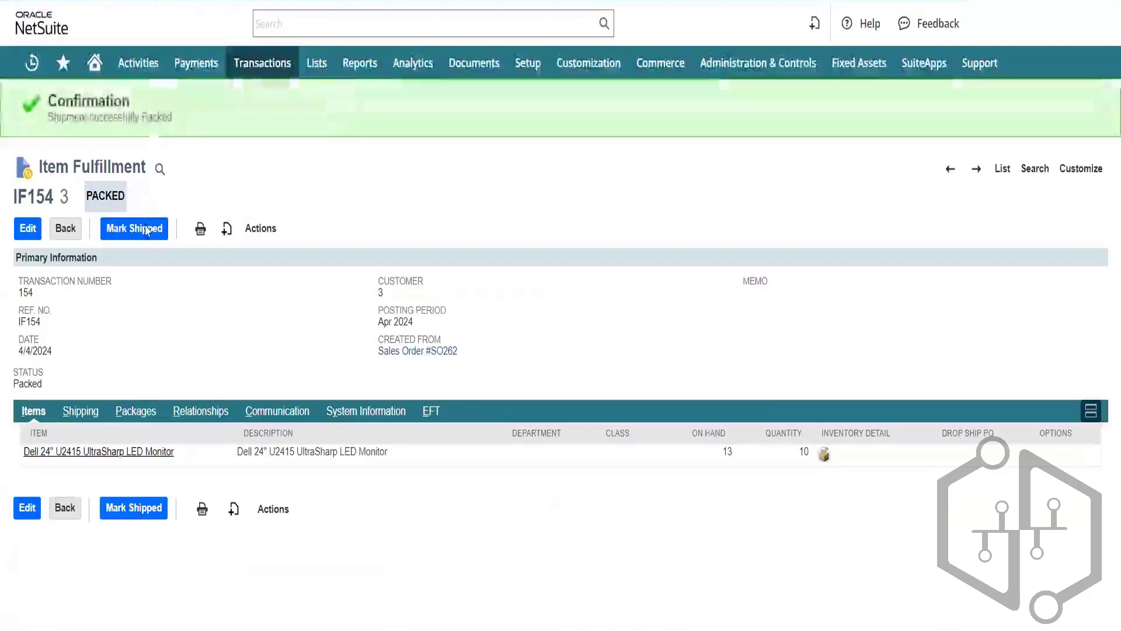
left_click(145, 230)
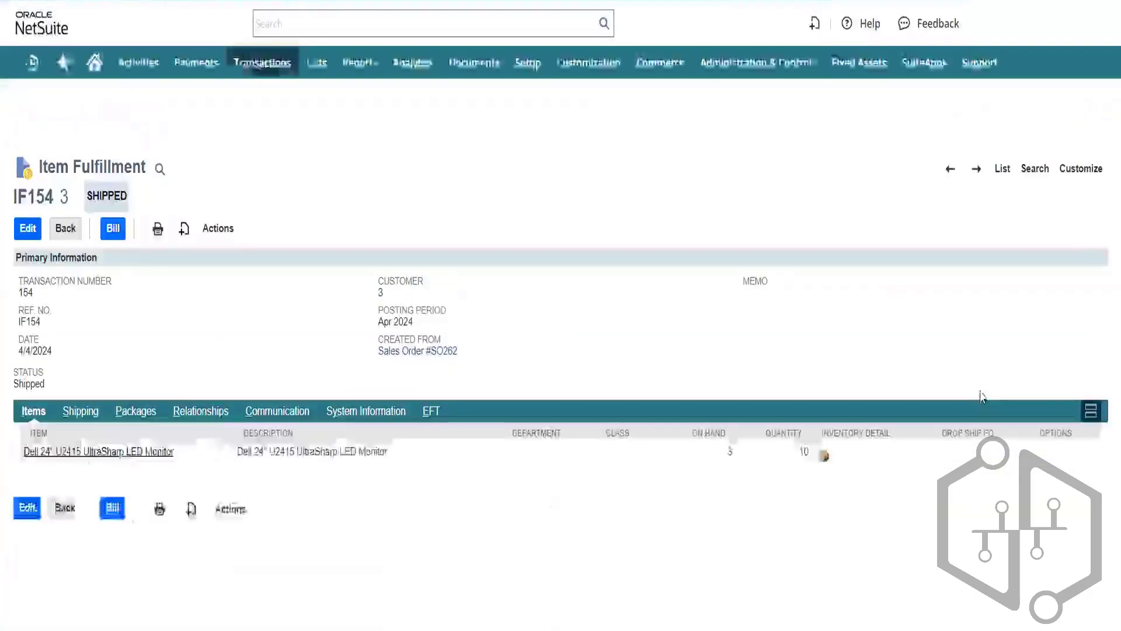
Check the fulfillment's Drop Ship PO column and examine the Dell monitor item's purchasing and inventory details
left_click_drag(1000, 443, 942, 447)
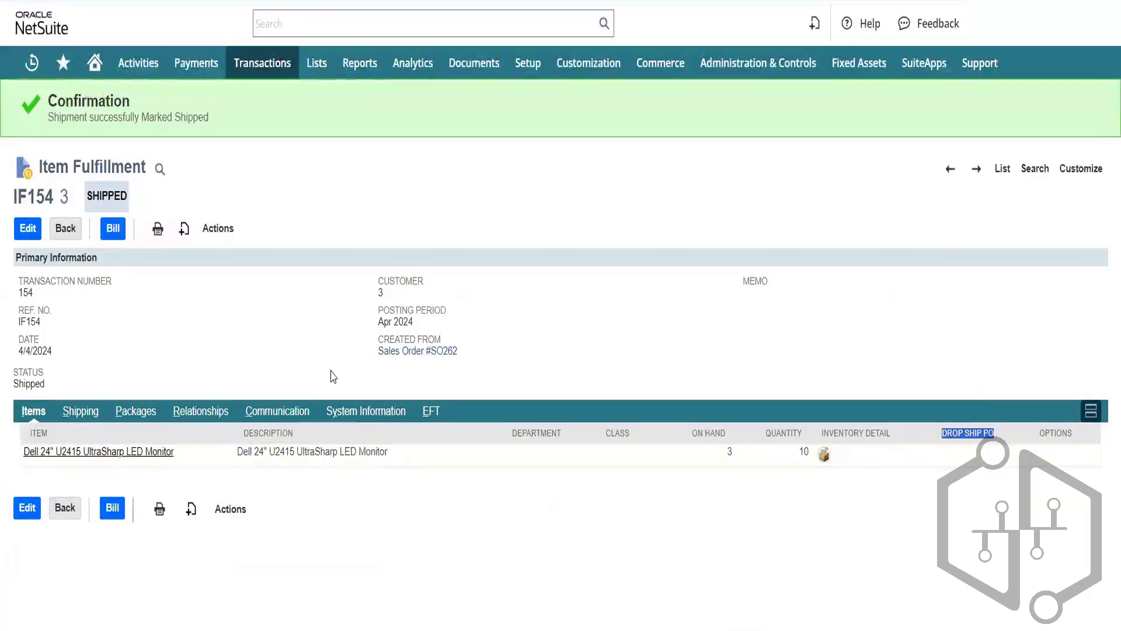
right_click(154, 455)
left_click(275, 258)
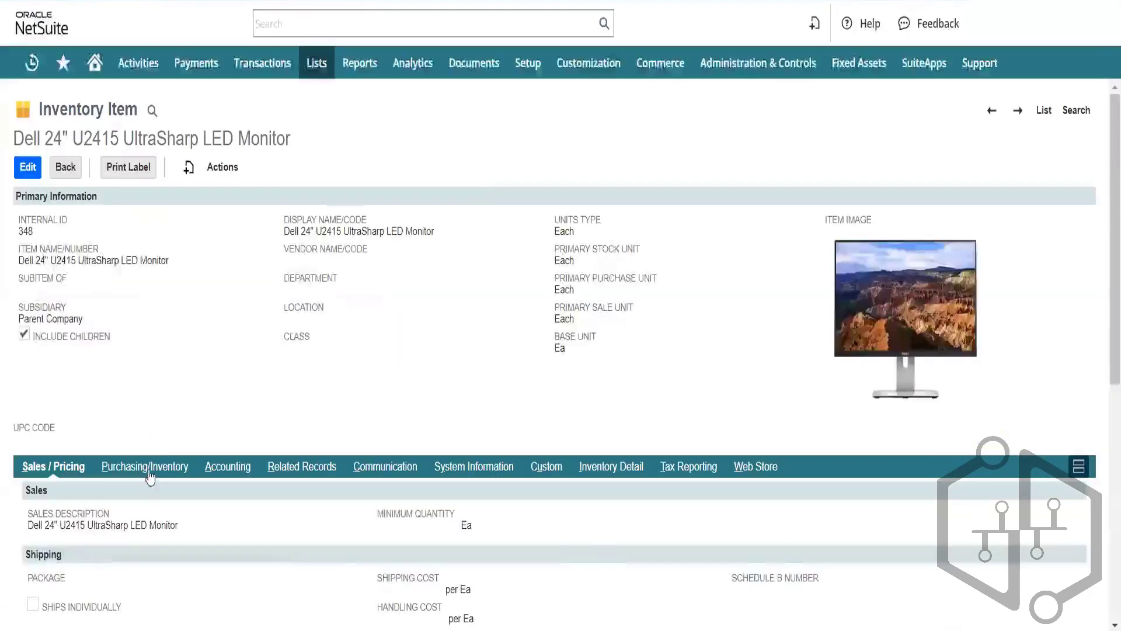
left_click(144, 466)
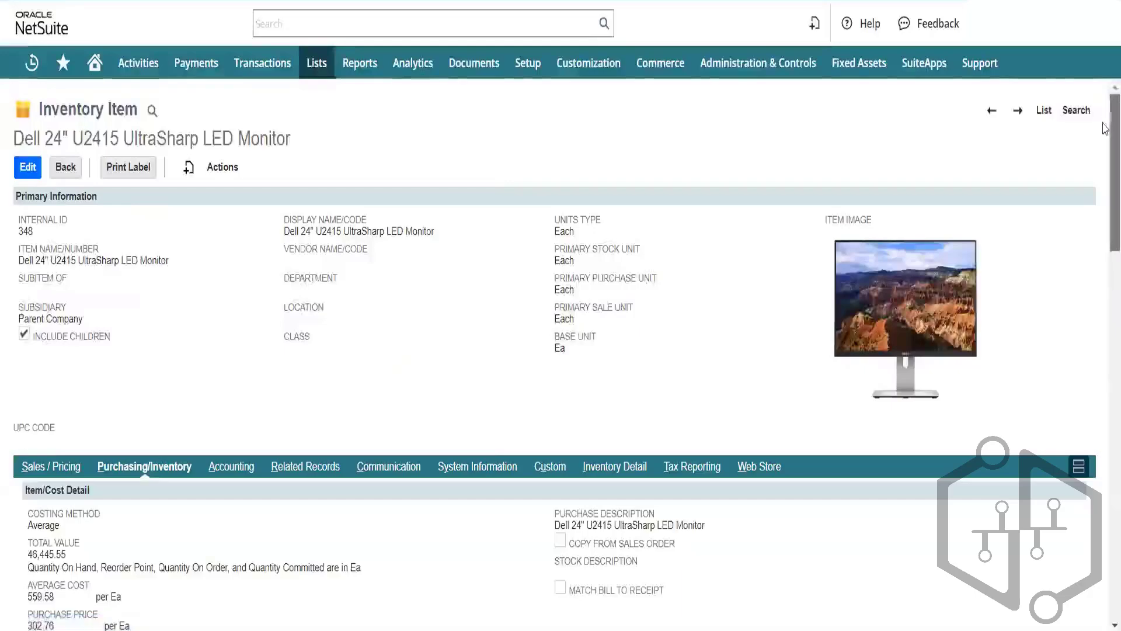
scroll(1106, 213, "down", 5)
scroll(1106, 213, "down", 10)
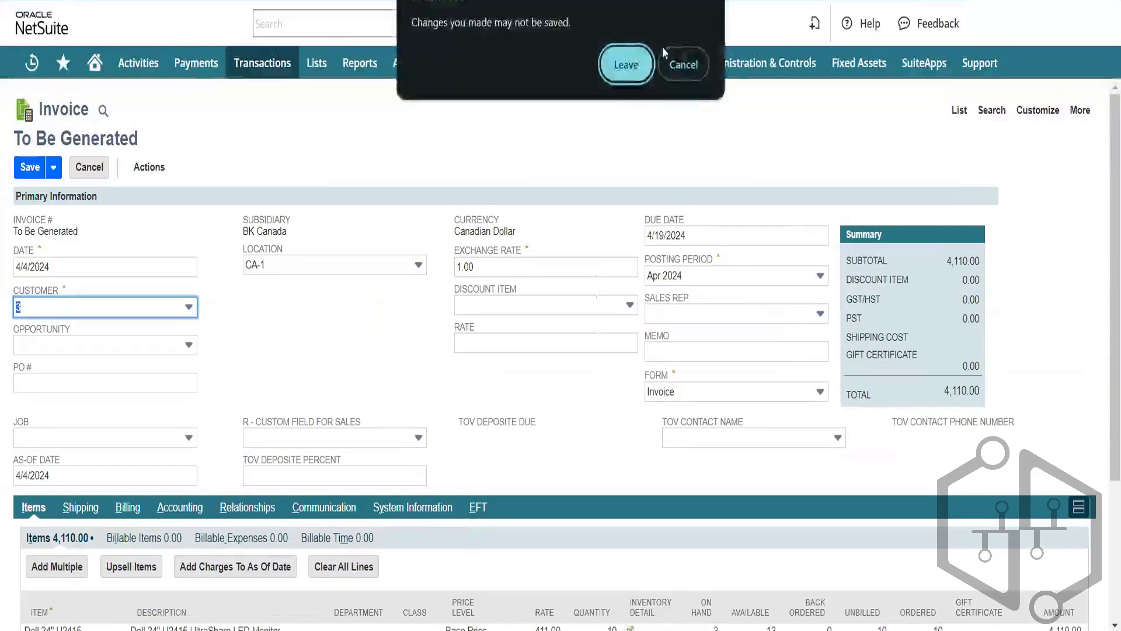
Leave the unsaved invoice and open the GL impact of the shipped item fulfillment
left_click(679, 63)
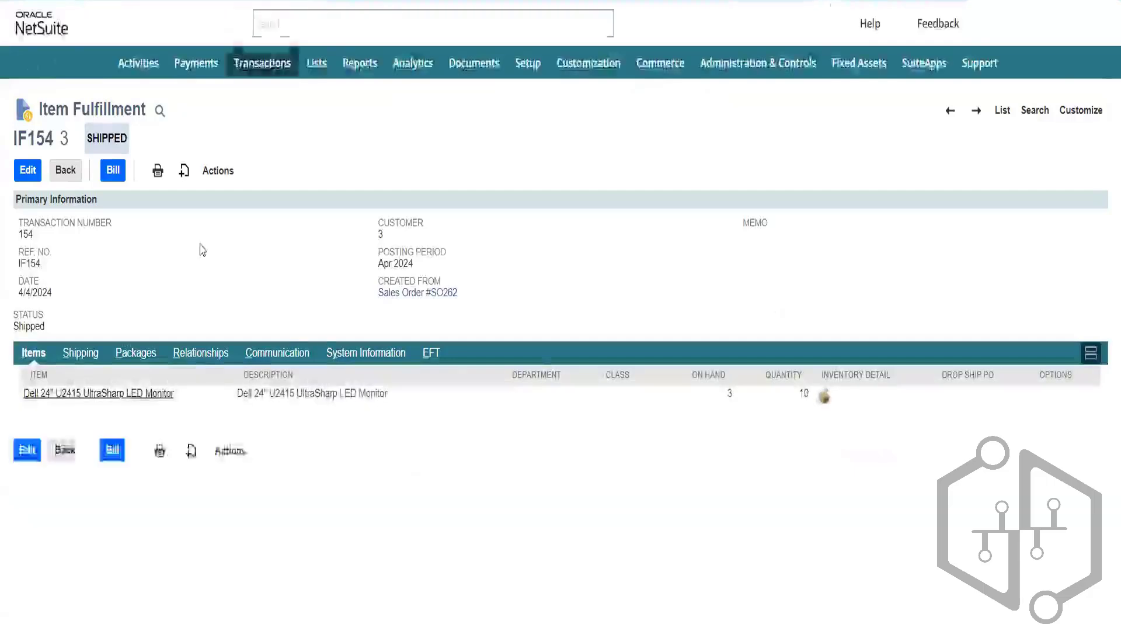
mouse_move(222, 170)
left_click(253, 251)
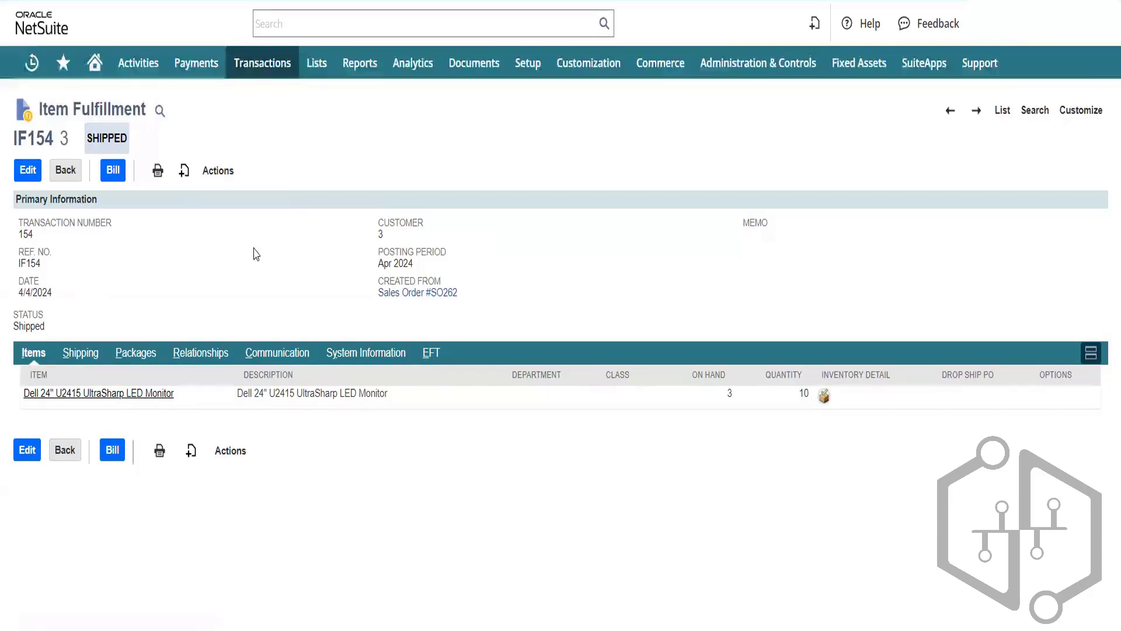
mouse_move(227, 168)
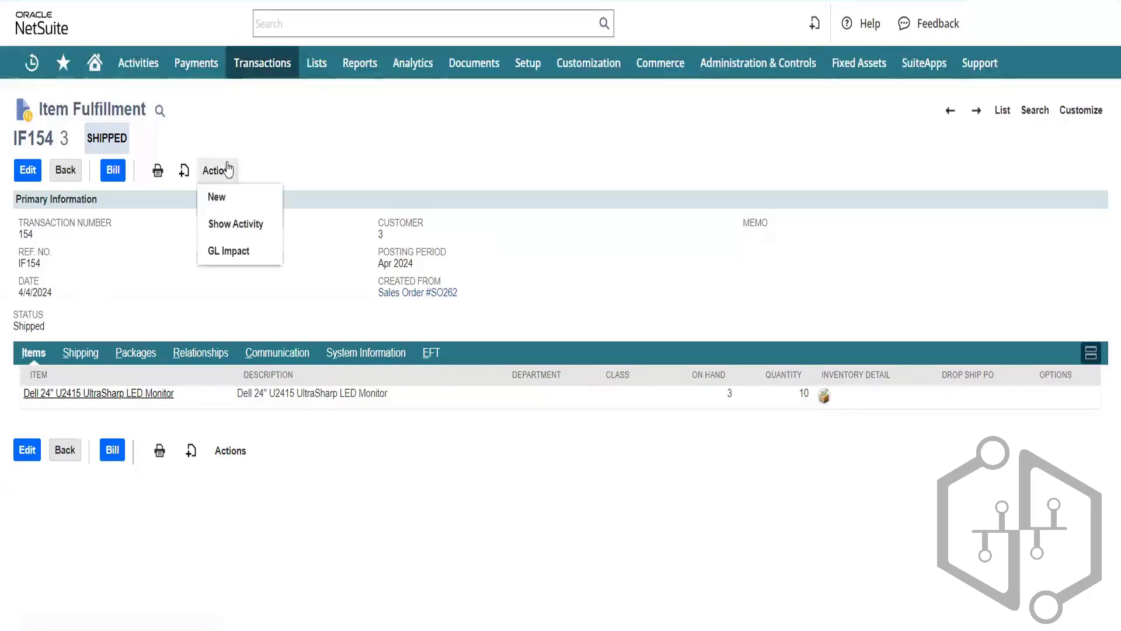
left_click(237, 251)
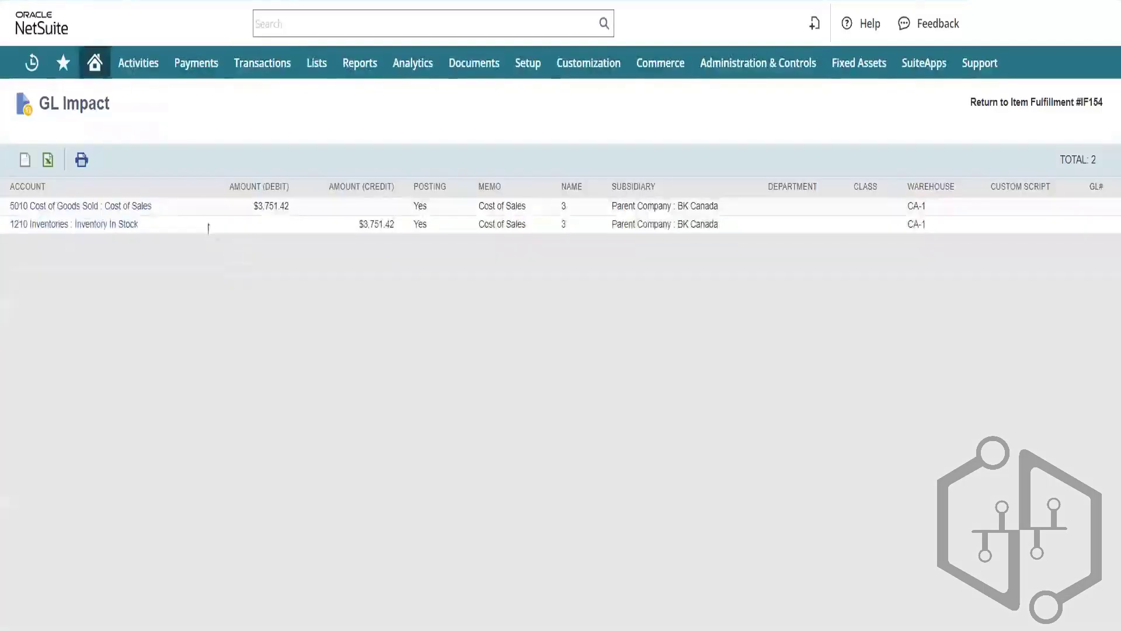
Review the Cost of Sales debit and the Inventory In Stock credit, and return to the item fulfillment
left_click_drag(170, 209, 6, 214)
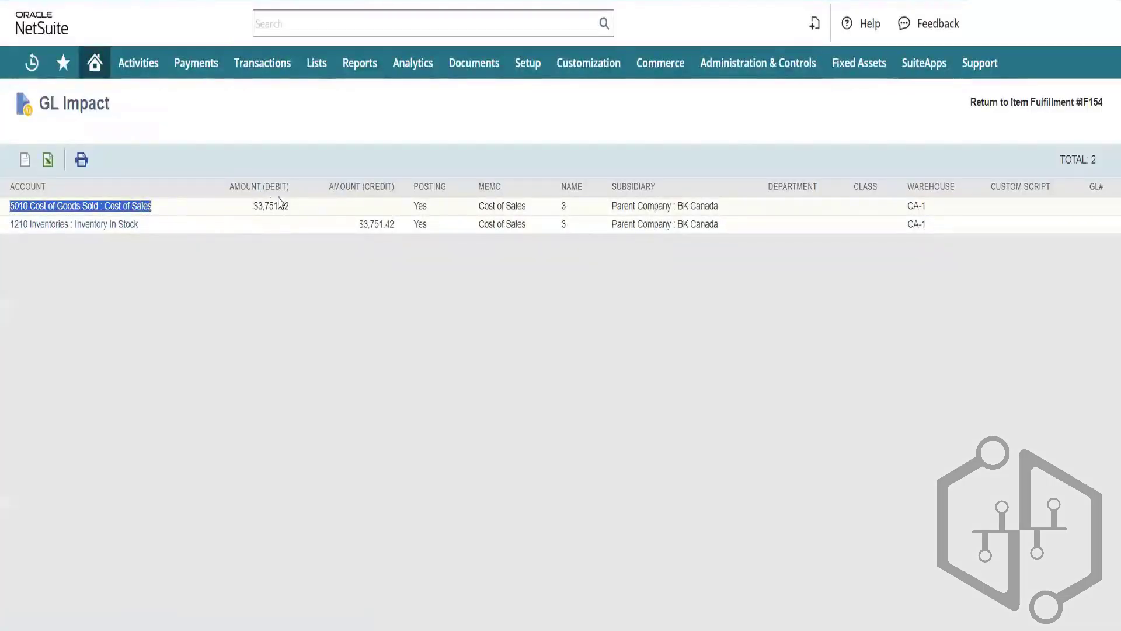
left_click_drag(294, 208, 253, 213)
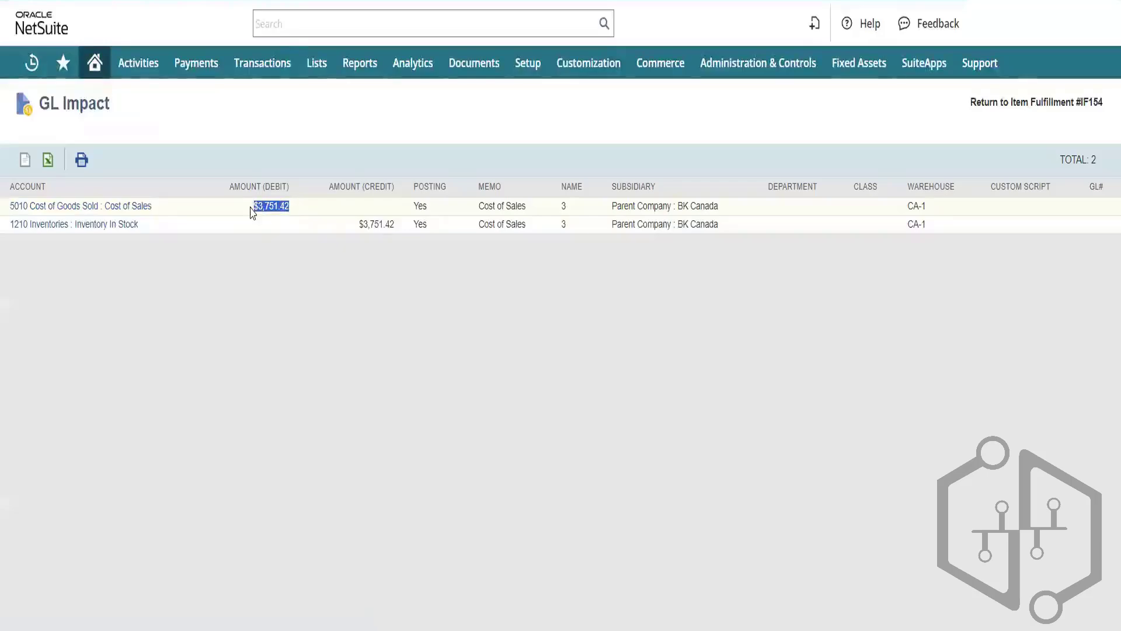
double_click(384, 226)
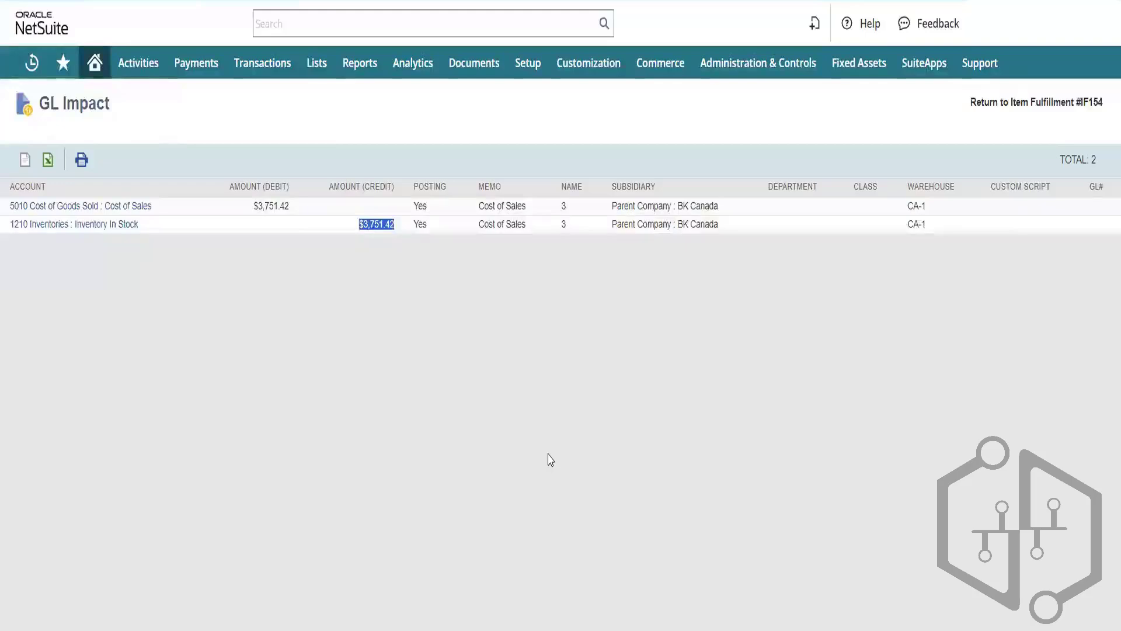
key("alt+Left")
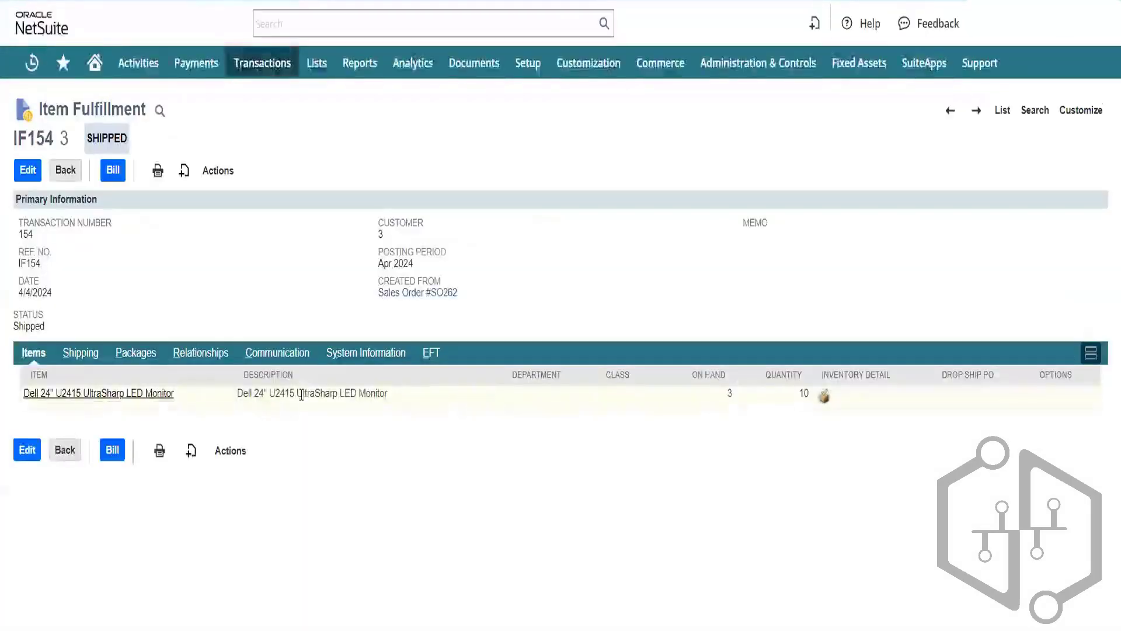
Bill the shipped item fulfillment for the 10 monitors and save the resulting invoice
left_click(113, 170)
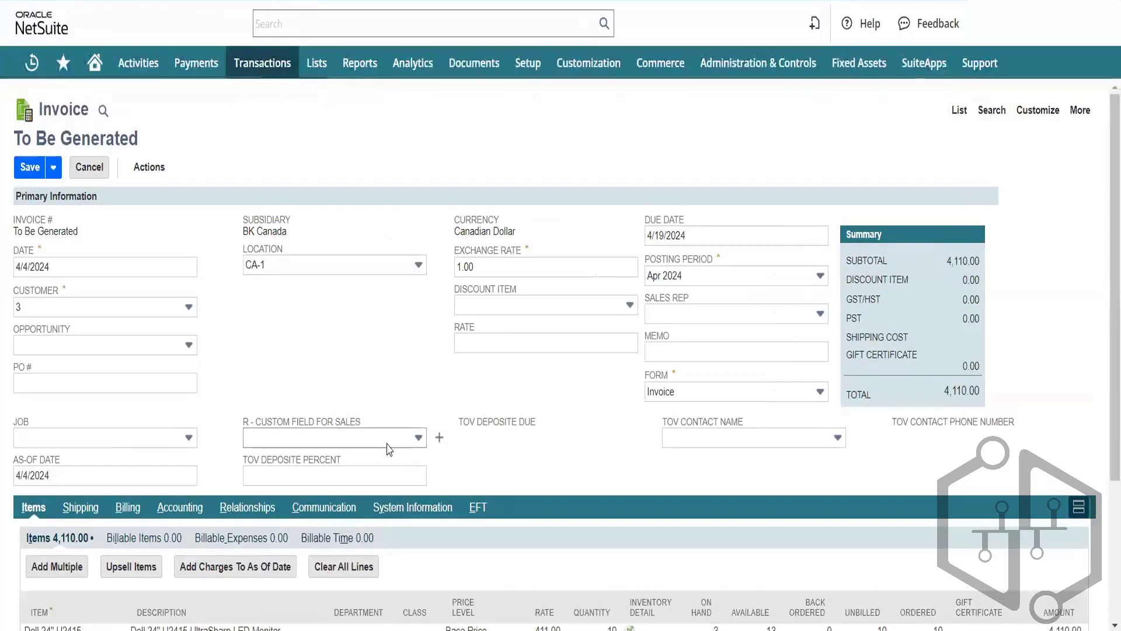
key("alt+s")
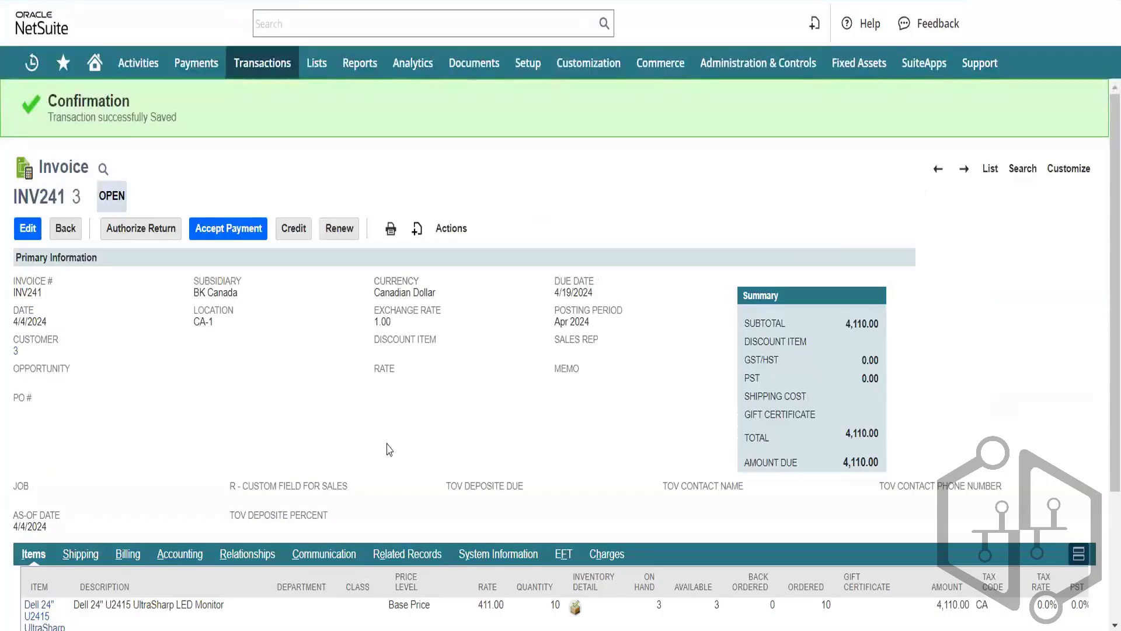
Open the GL impact of the saved invoice in a new browser tab
mouse_move(451, 228)
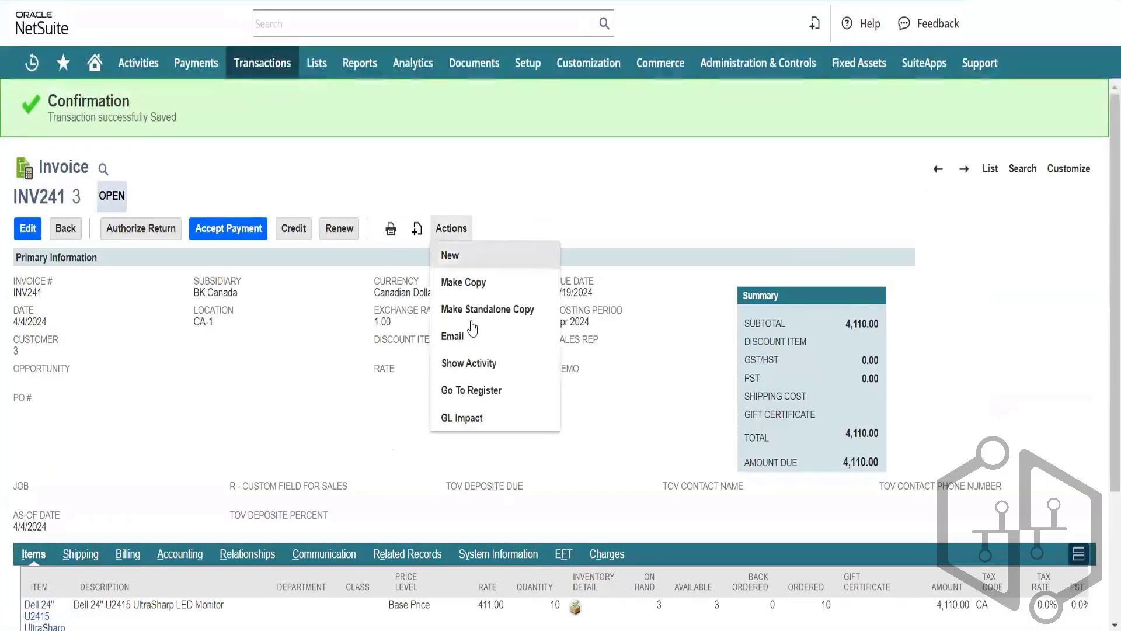
left_click(493, 417)
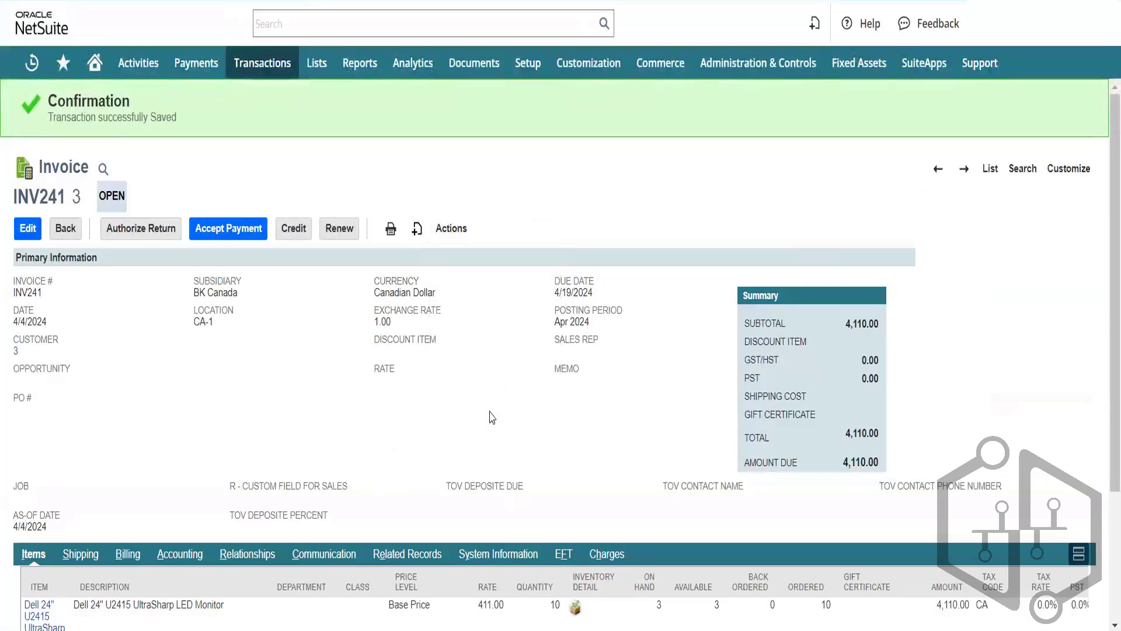
mouse_move(449, 239)
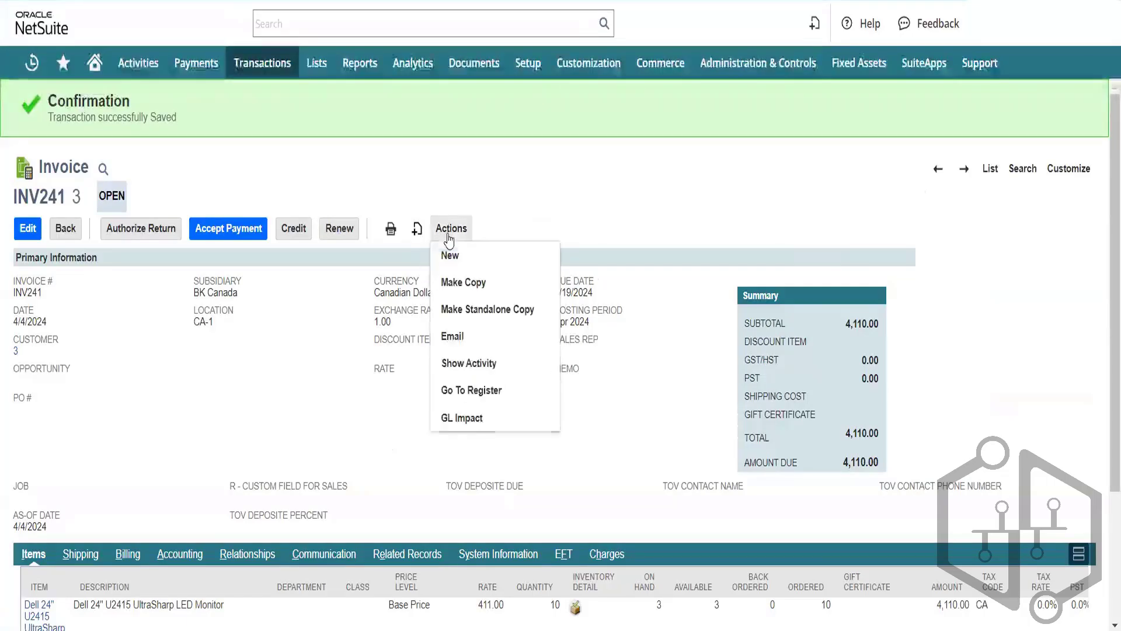
left_click(492, 418)
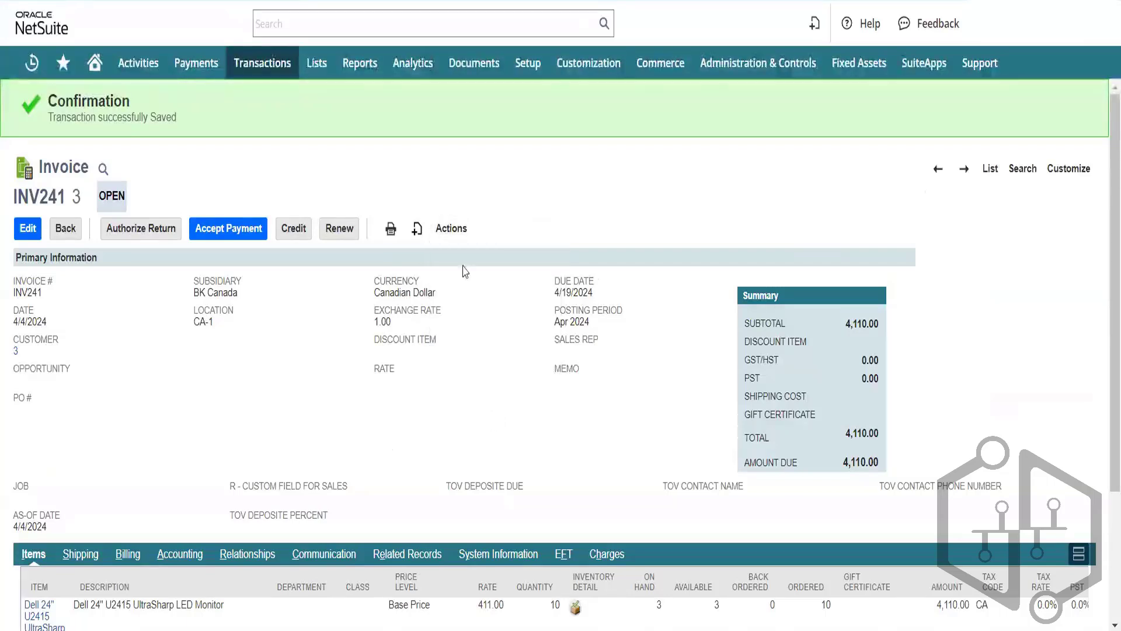
mouse_move(451, 229)
left_click(499, 418)
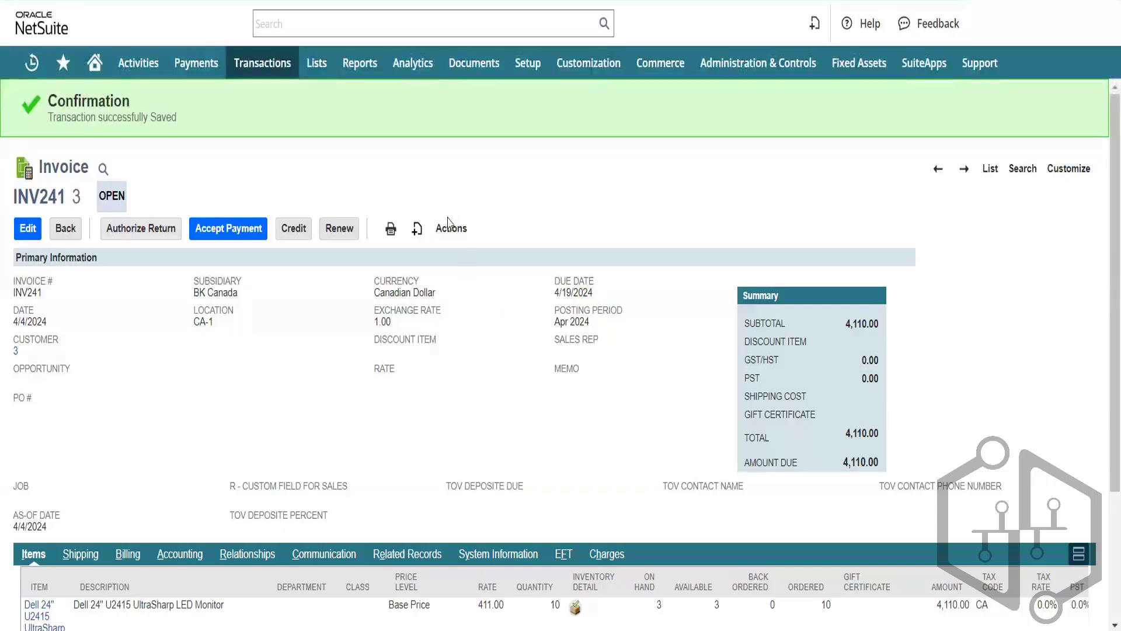
mouse_move(454, 229)
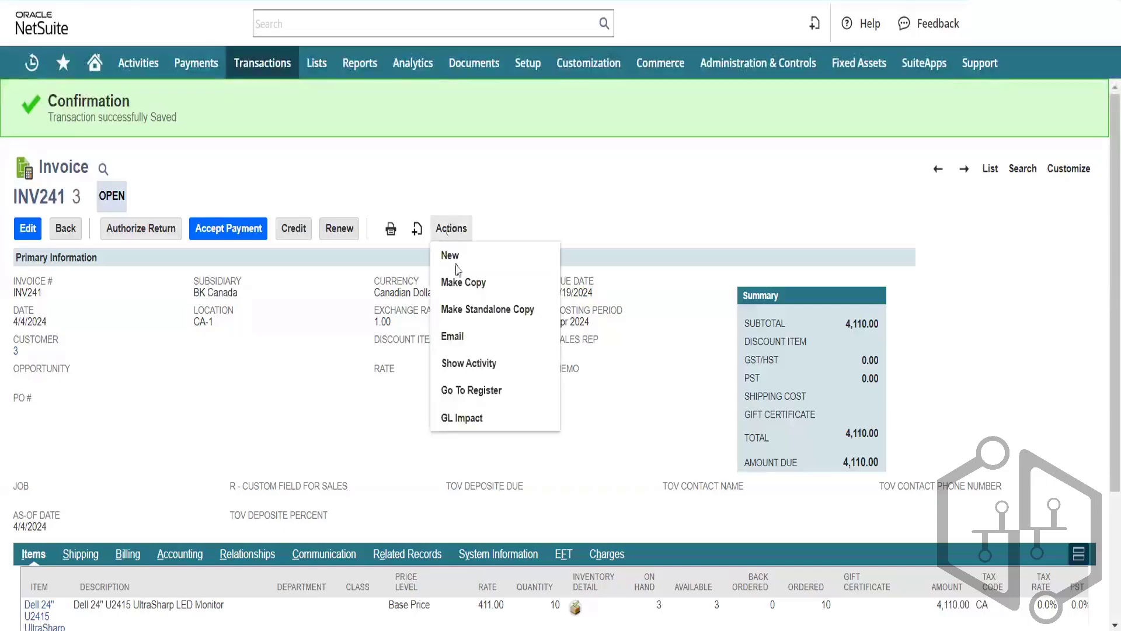
right_click(494, 413)
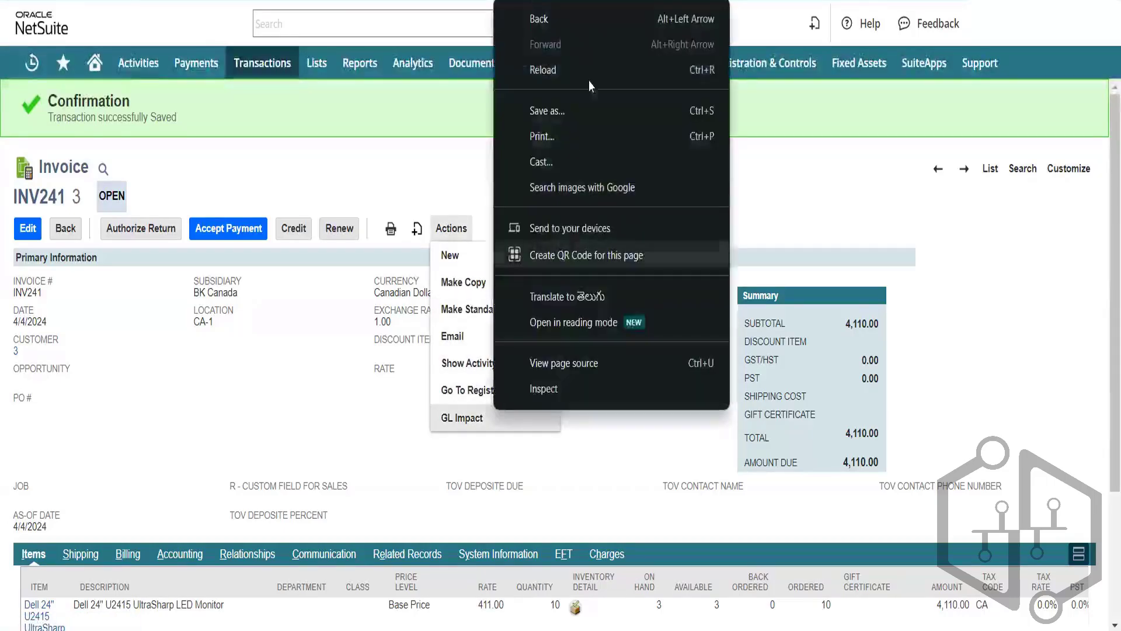
left_click(478, 418)
right_click(478, 418)
left_click(557, 208)
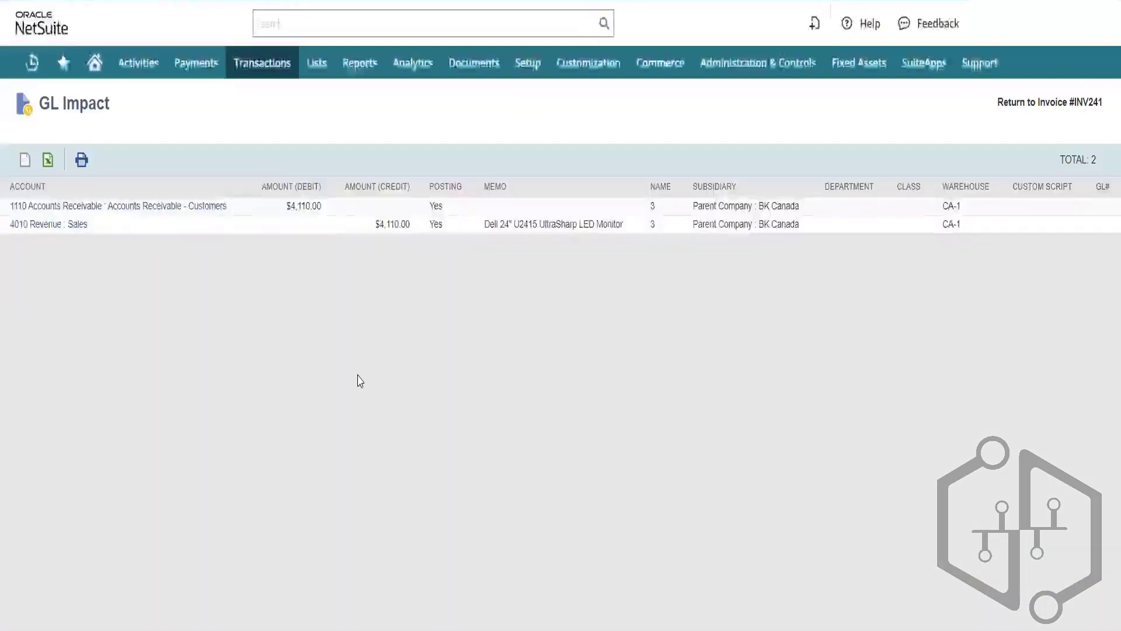
Review the invoice's Accounts Receivable debit and its Revenue : Sales credit
double_click(313, 202)
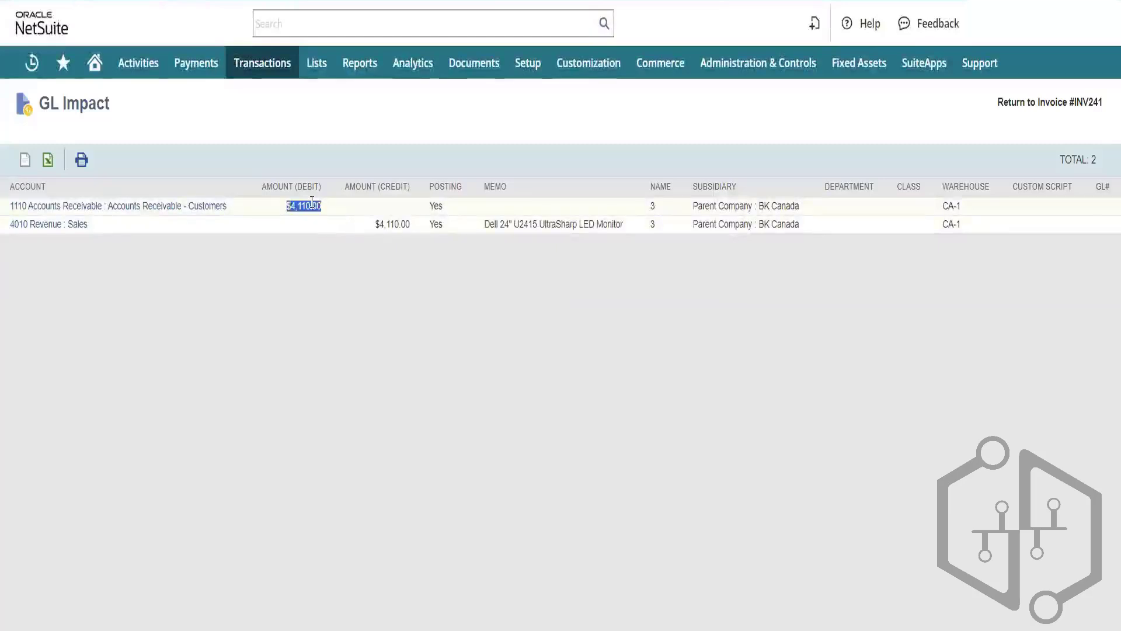
left_click(95, 233)
left_click_drag(96, 232, 18, 223)
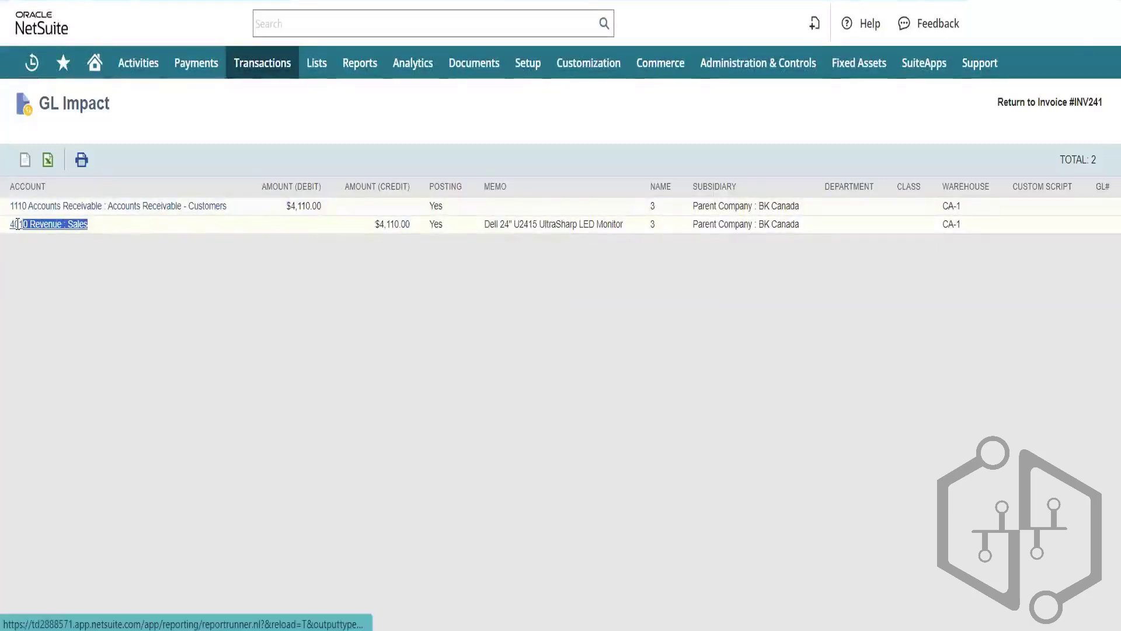
double_click(403, 224)
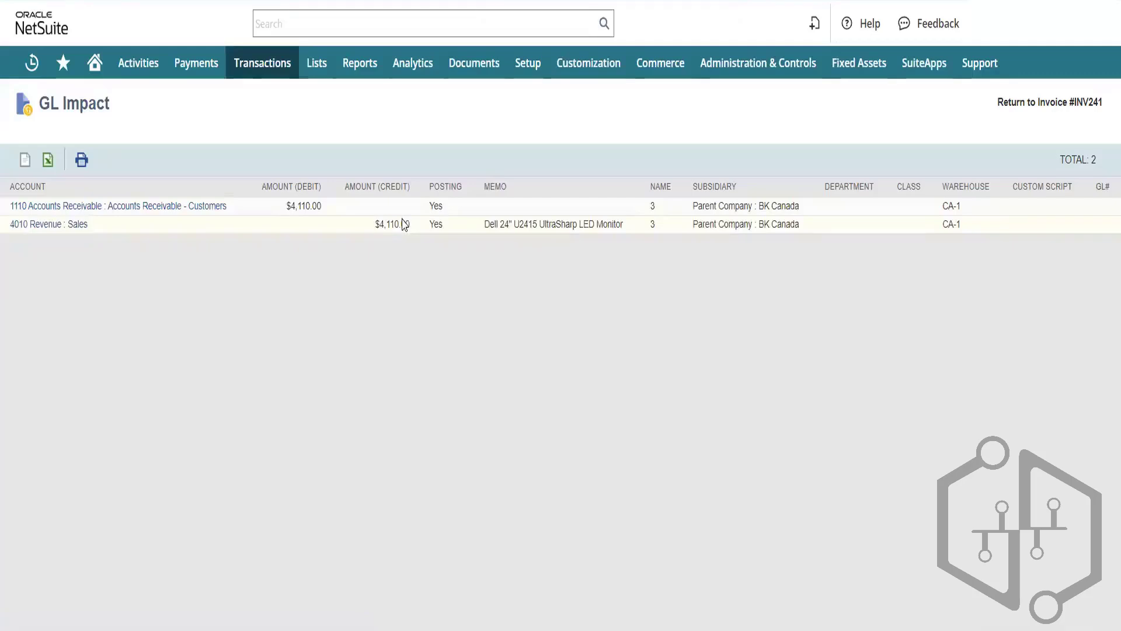
double_click(314, 206)
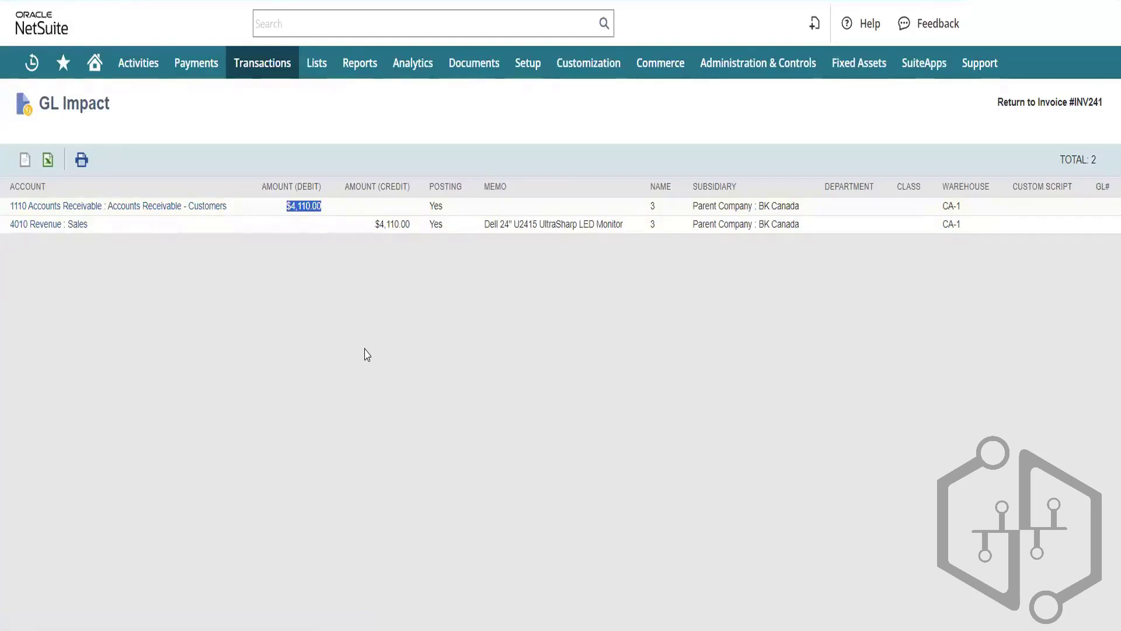
double_click(396, 224)
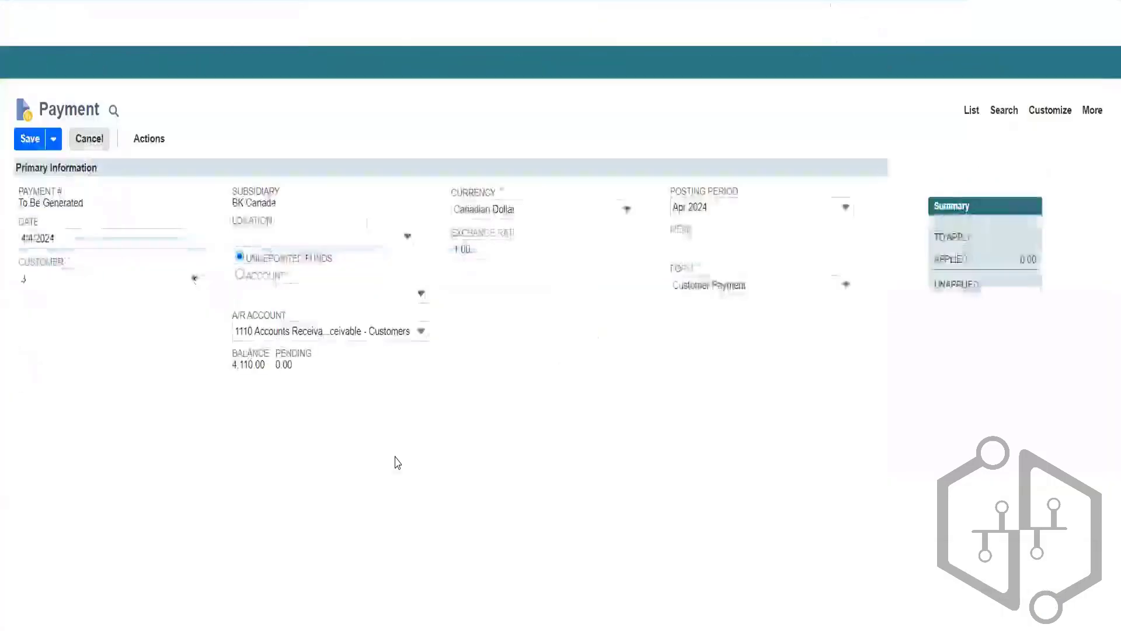
Accept the invoice's payment into the account 1210 Inventories : Inventory In Stock instead of undeposited funds, and save it
left_click(237, 274)
left_click(285, 297)
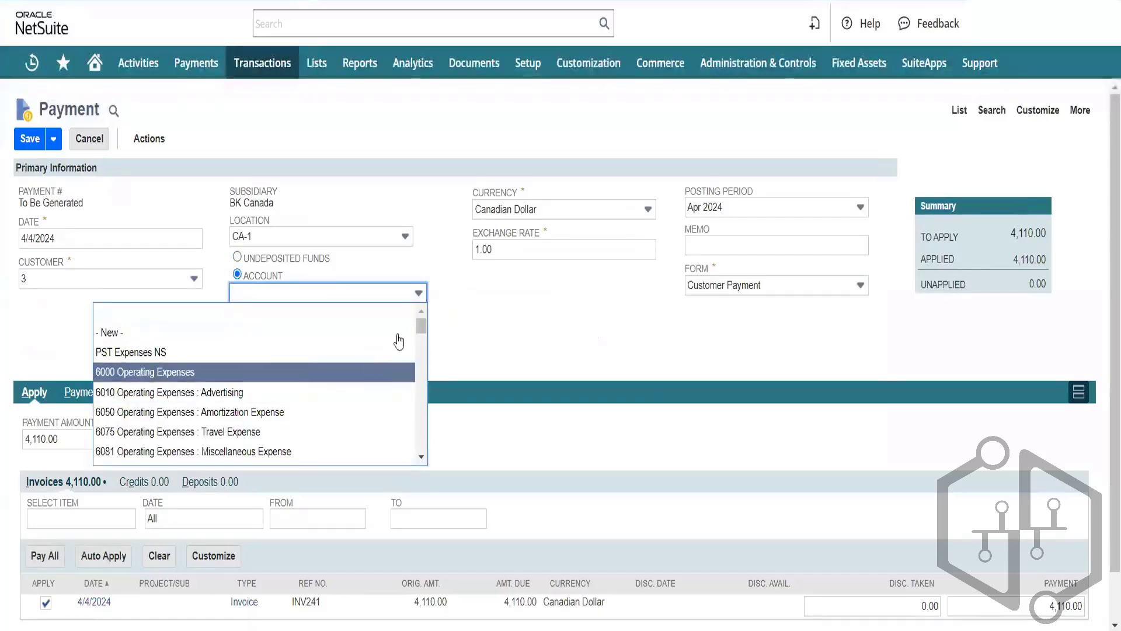
left_click_drag(421, 328, 419, 363)
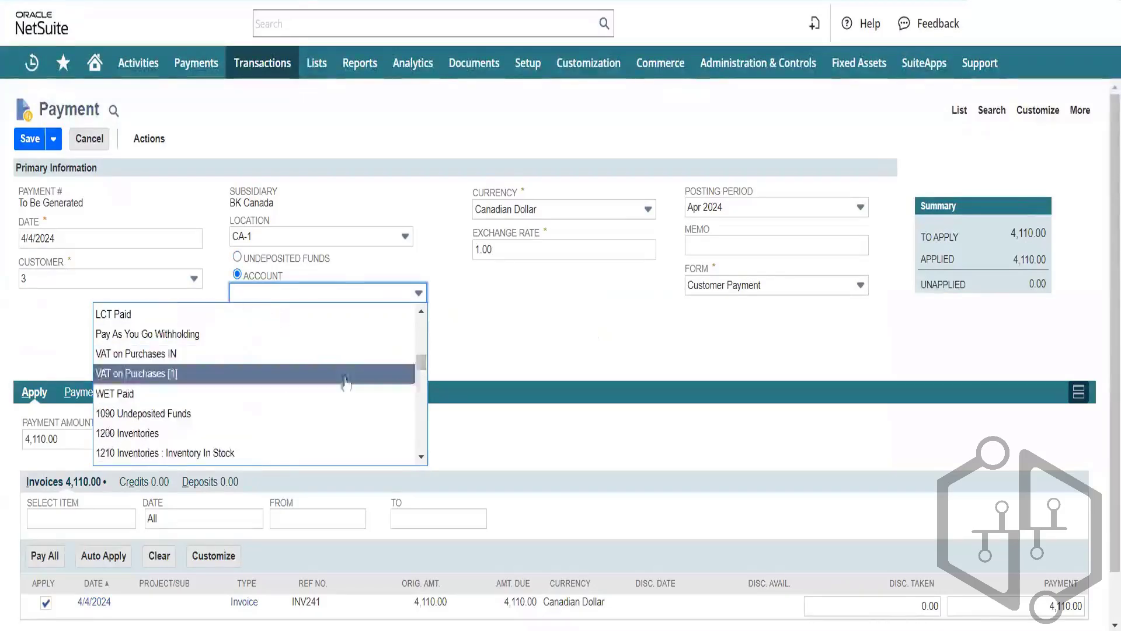
left_click(326, 454)
left_click(506, 342)
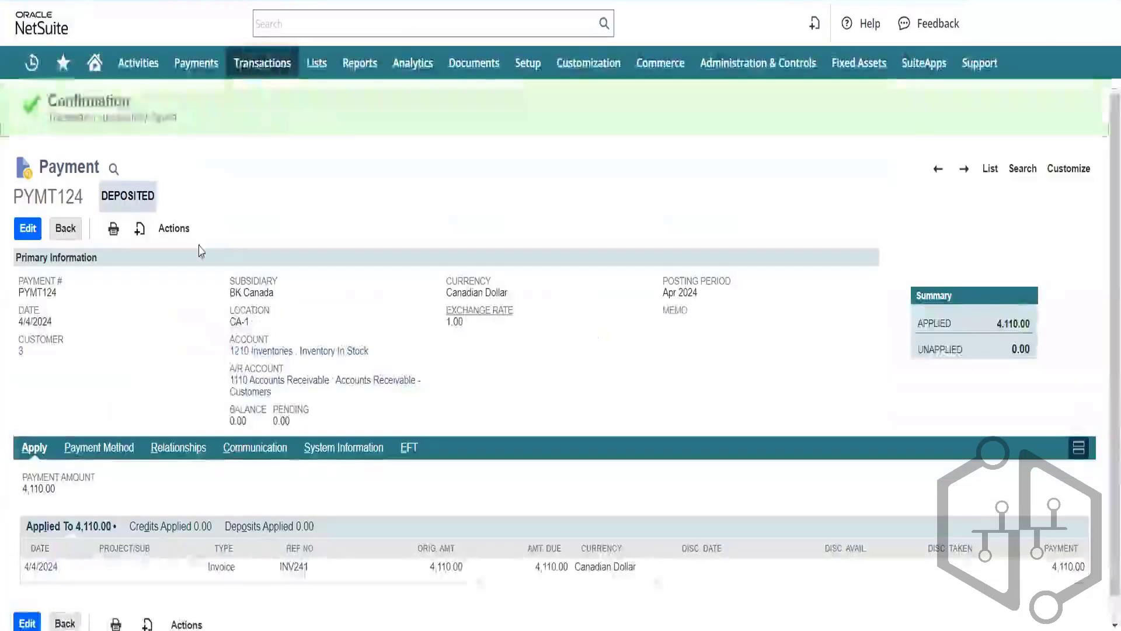
Open the GL impact of the saved customer payment in a new browser tab
mouse_move(182, 231)
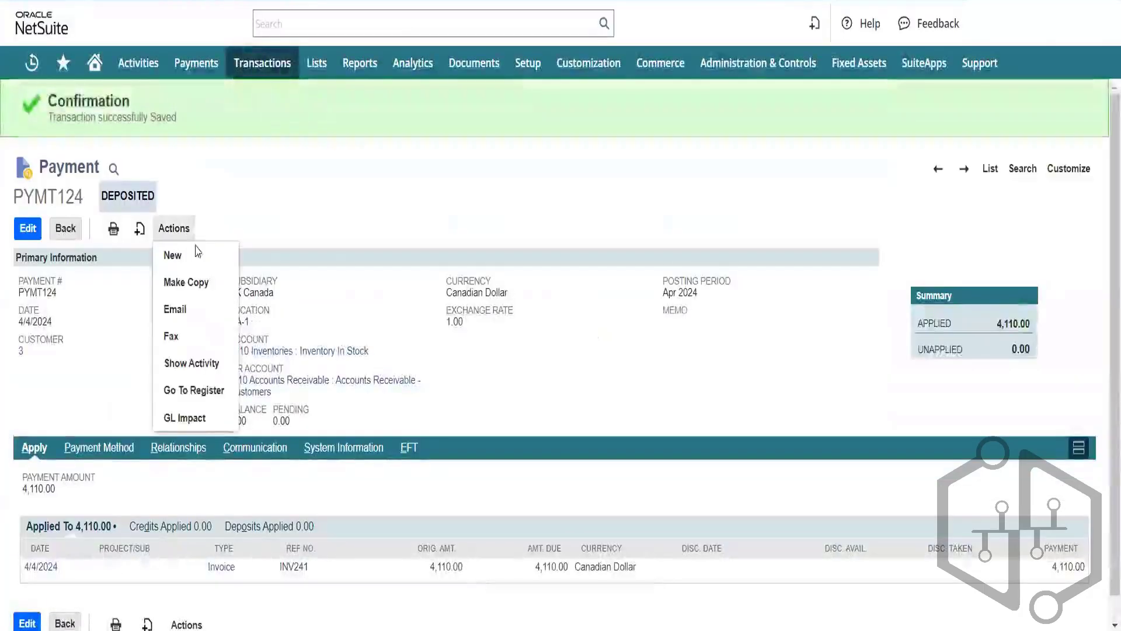
right_click(217, 423)
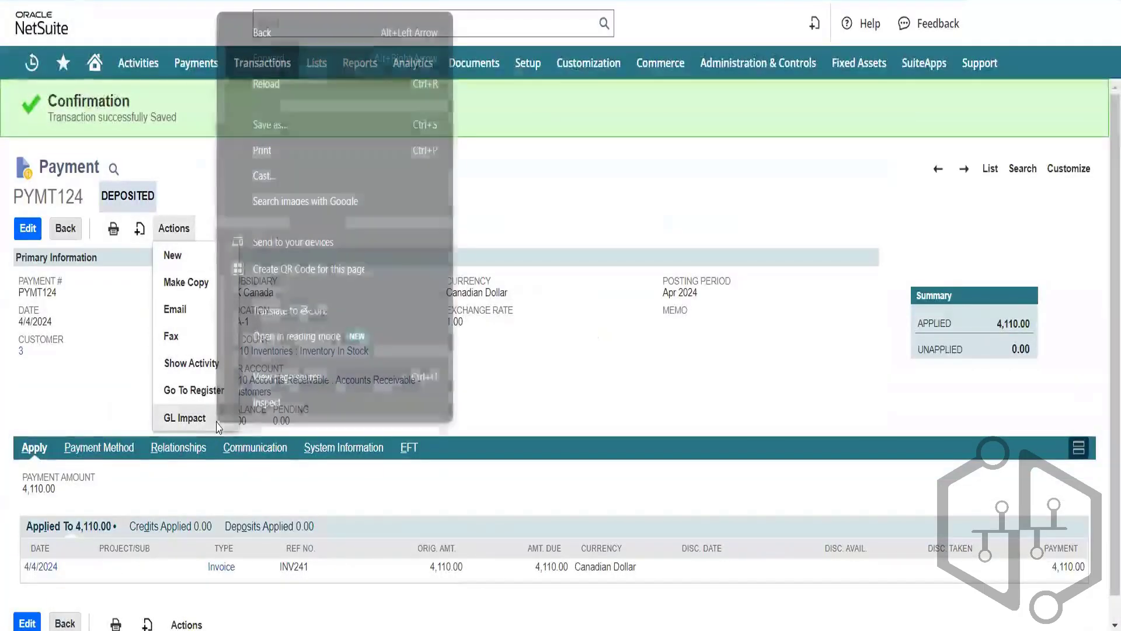
right_click(202, 423)
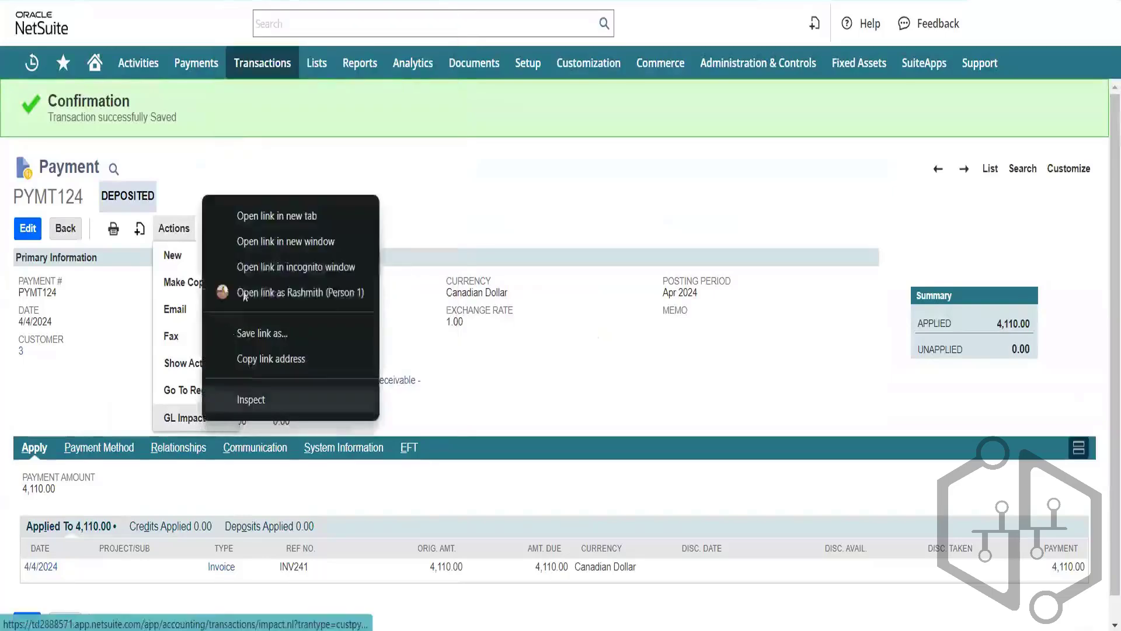
left_click(275, 143)
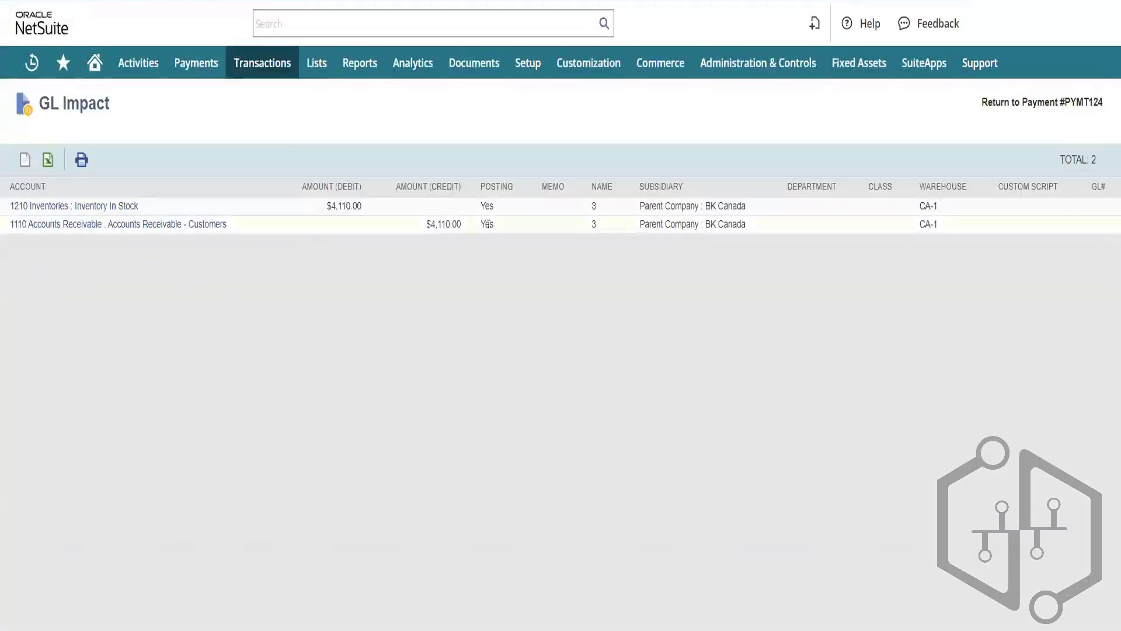
Review the payment's Accounts Receivable credit against its Inventory In Stock debit
double_click(453, 225)
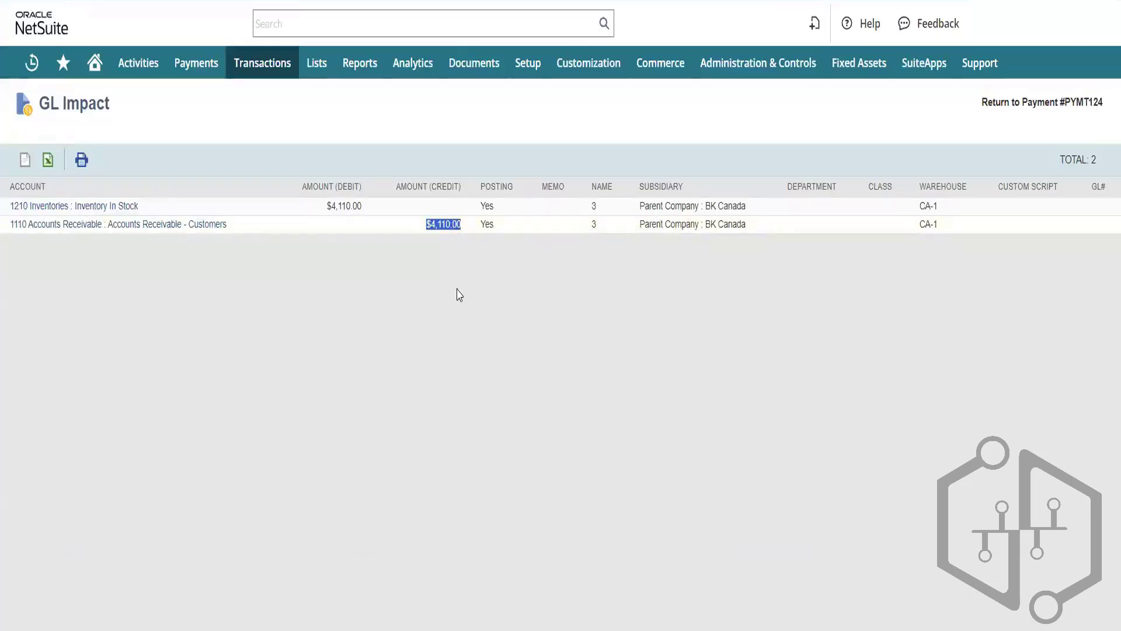
left_click_drag(243, 229, 91, 236)
left_click(226, 296)
double_click(352, 206)
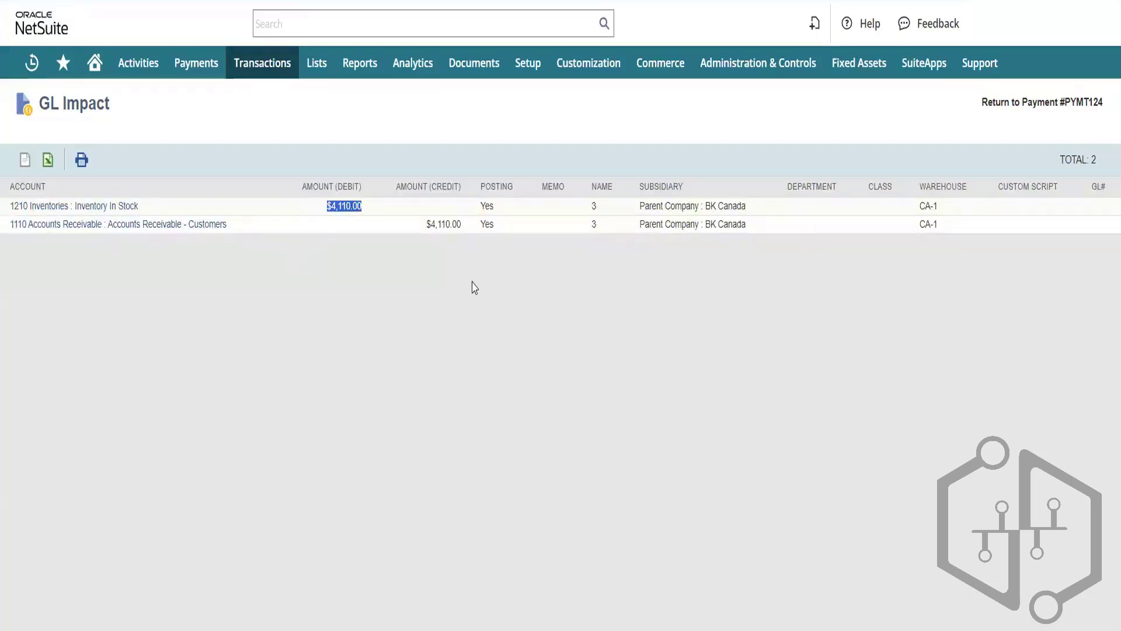
double_click(447, 222)
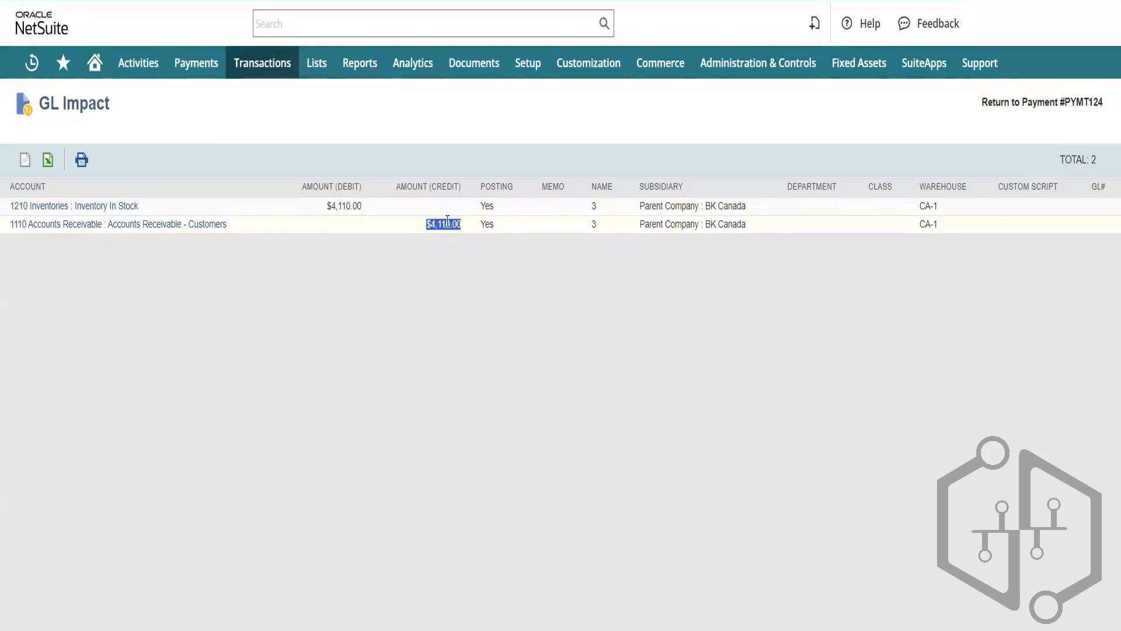
double_click(358, 204)
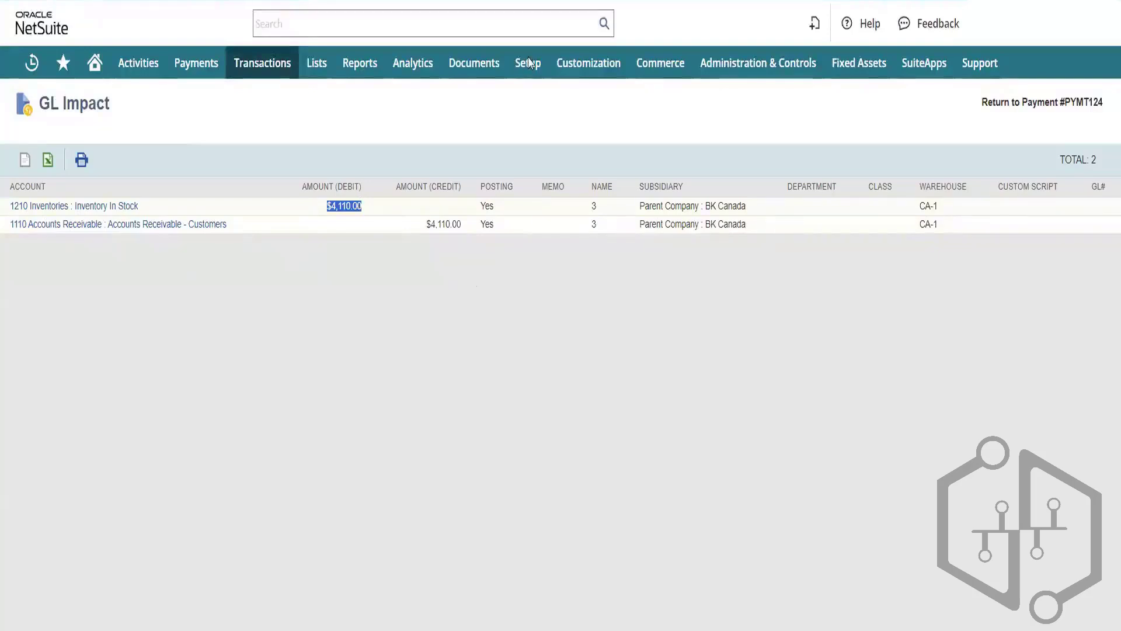